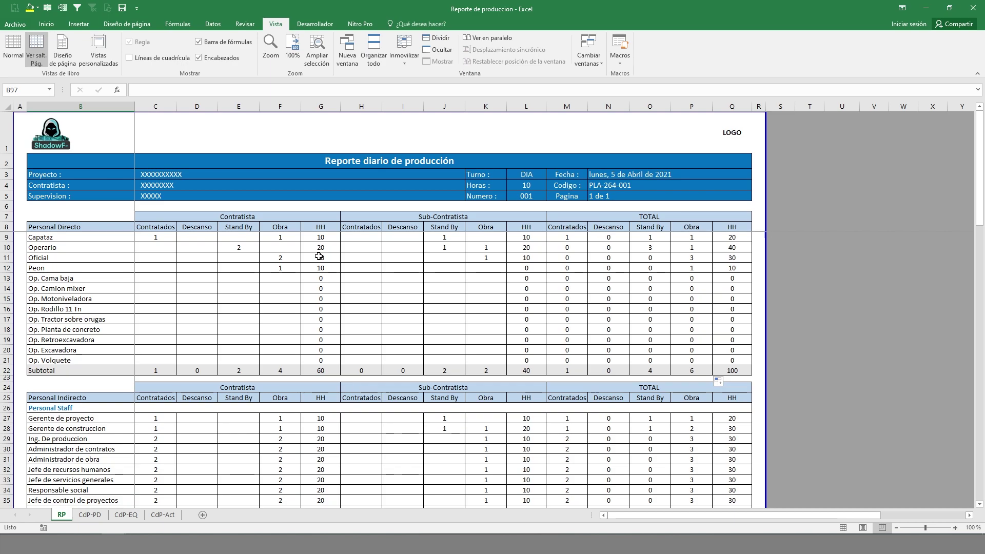
# - Look through the whole RP sheet, from the personnel tables to Equipos, Equipos Menores and Actividades de campo
pyautogui.scroll(-10, 319, 256)
pyautogui.click(37, 368)
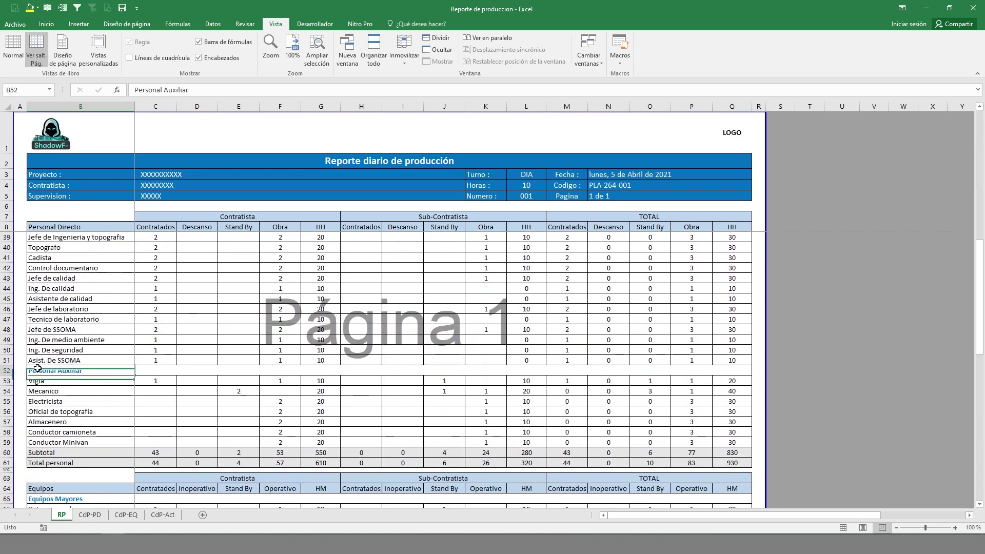
pyautogui.scroll(-6, 38, 368)
pyautogui.moveTo(57, 304); pyautogui.dragTo(70, 464)
pyautogui.scroll(-3, 183, 420)
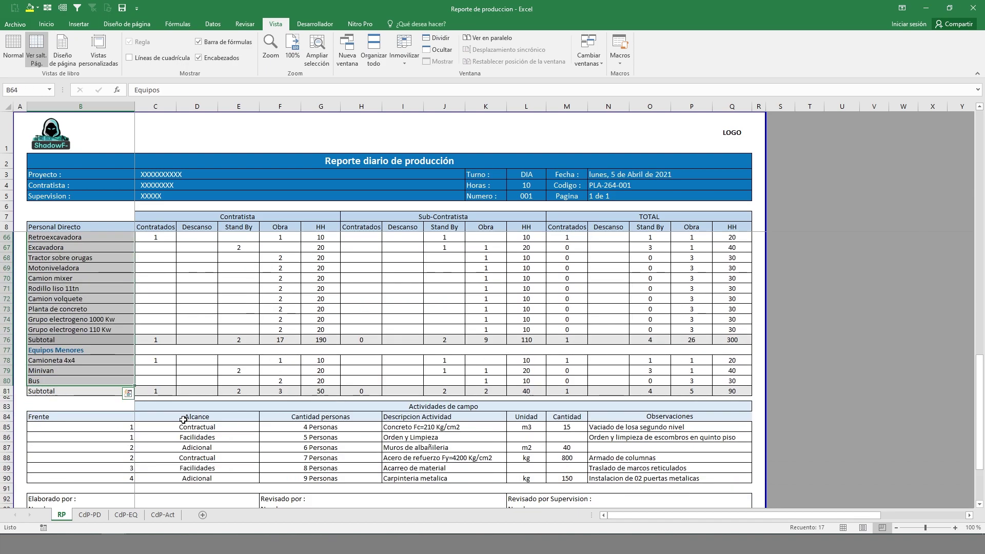
pyautogui.scroll(-2, 184, 420)
pyautogui.moveTo(118, 346); pyautogui.dragTo(534, 417)
pyautogui.scroll(11, 497, 415)
pyautogui.scroll(10, 499, 414)
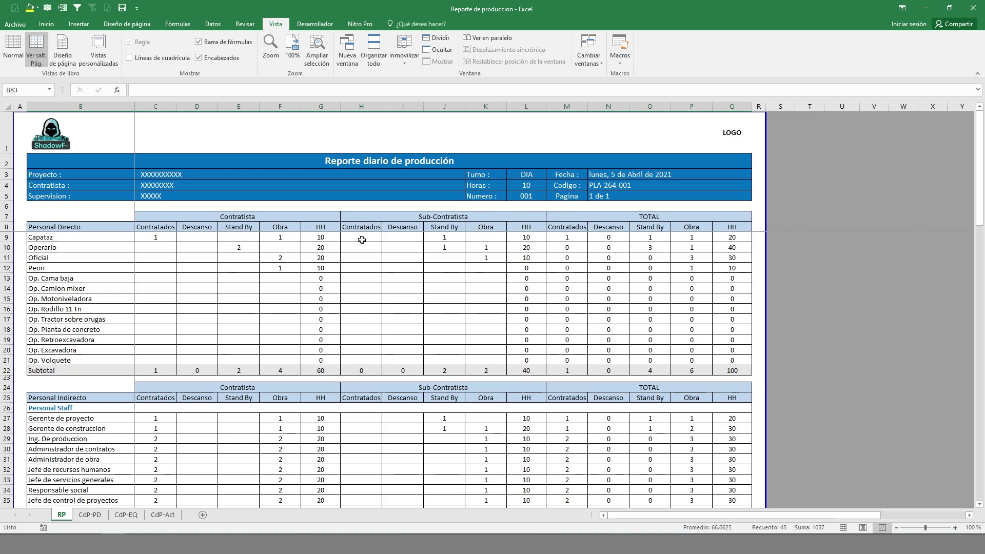
# - Examine the report header fields: Proyecto, Contratista, Supervision, both logos, Turno, Horas, Numero, Fecha, Codigo and Pagina
pyautogui.moveTo(45, 174); pyautogui.dragTo(205, 176)
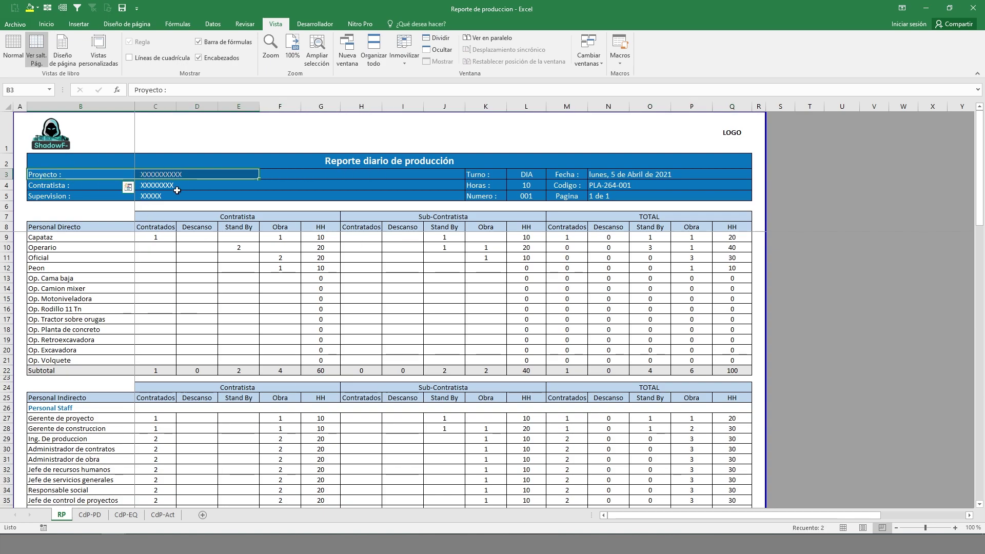
pyautogui.moveTo(75, 185); pyautogui.dragTo(235, 186)
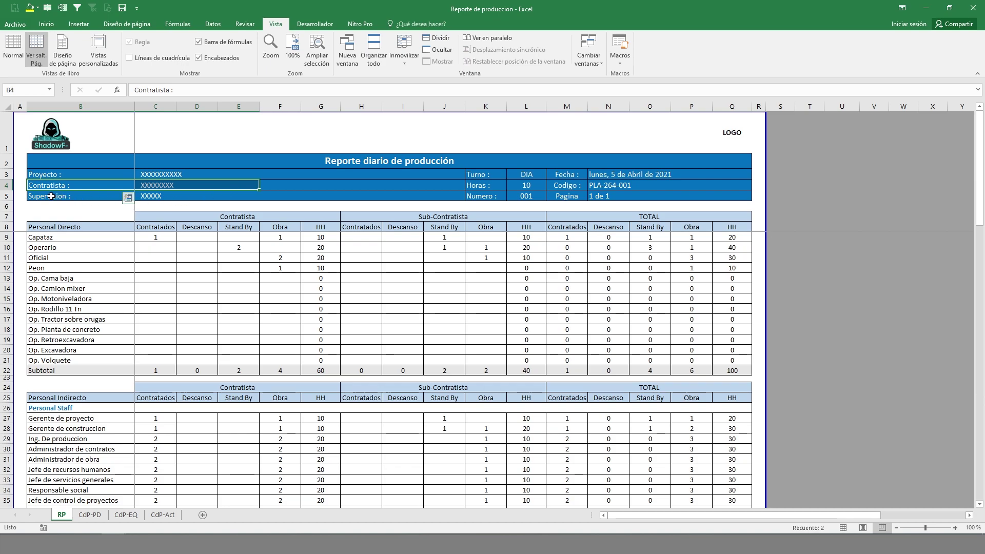
pyautogui.click(56, 131)
pyautogui.moveTo(54, 195); pyautogui.dragTo(211, 195)
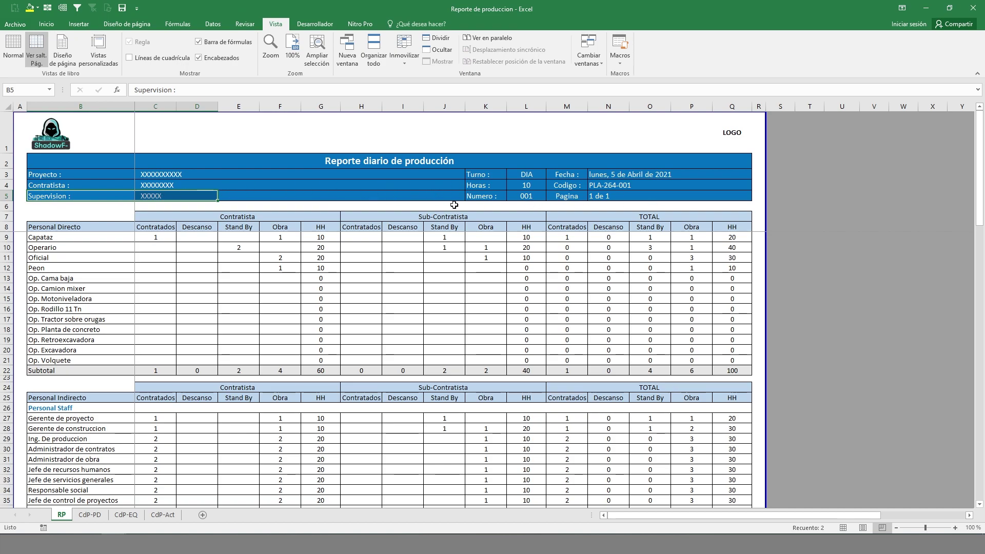
pyautogui.click(728, 135)
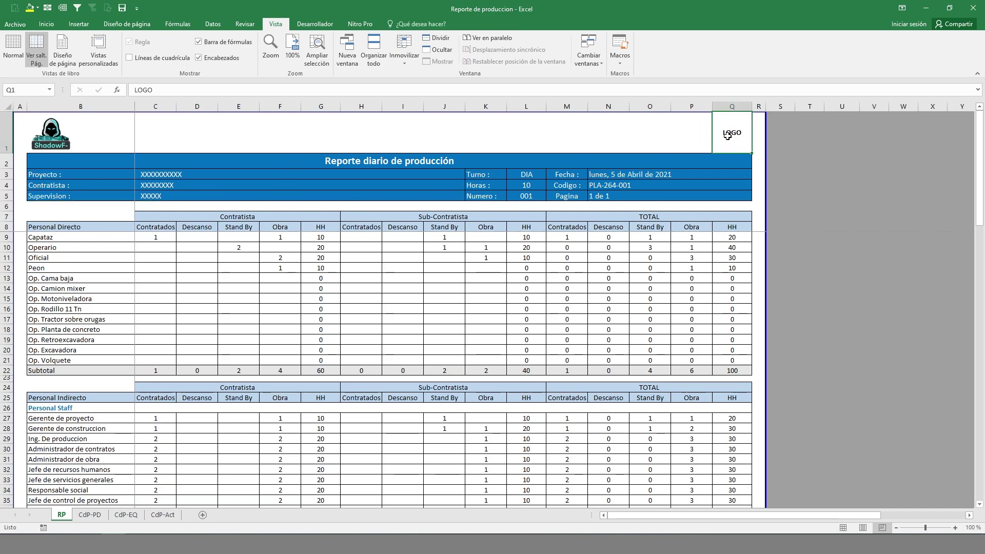
pyautogui.moveTo(490, 175); pyautogui.dragTo(538, 183)
pyautogui.moveTo(483, 201); pyautogui.dragTo(527, 195)
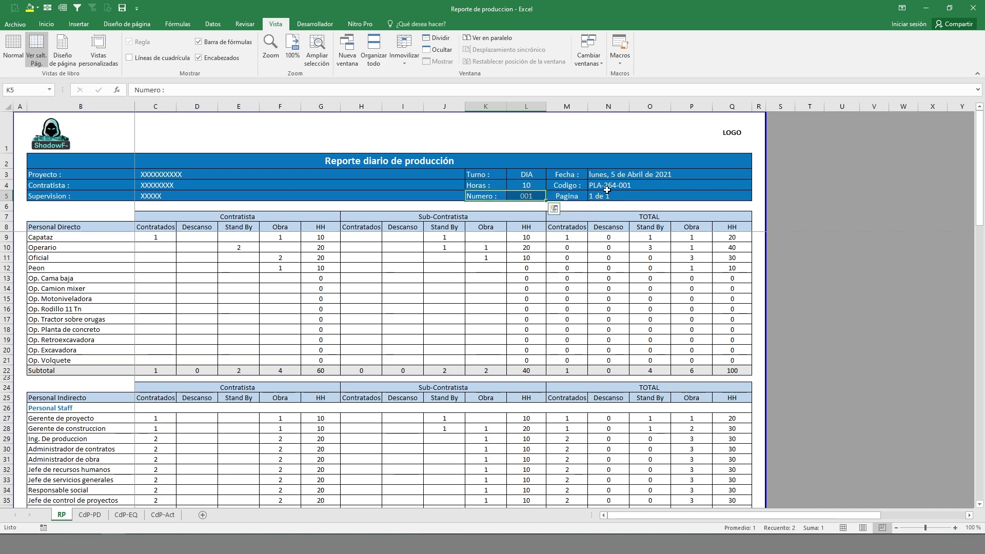
pyautogui.click(609, 173)
pyautogui.press('Down')
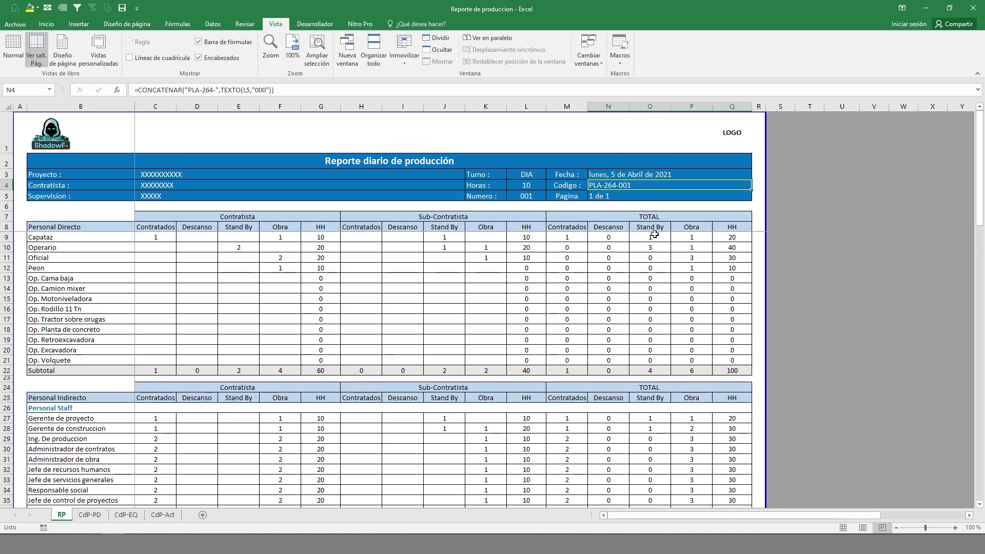
pyautogui.click(616, 198)
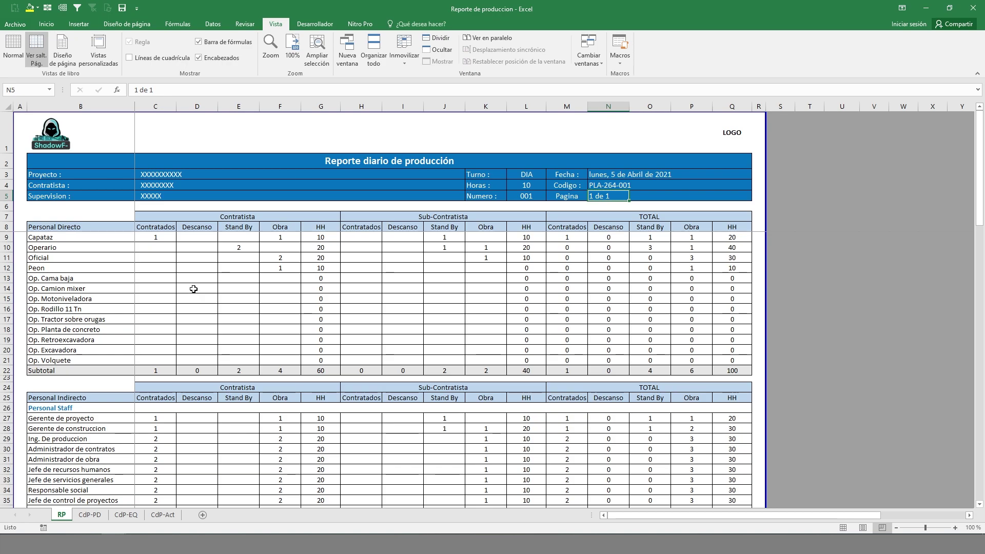
# - Review the Personal Directo table, examining the Capataz to Peon rows and the equipment operator rows
pyautogui.moveTo(59, 214); pyautogui.dragTo(728, 359)
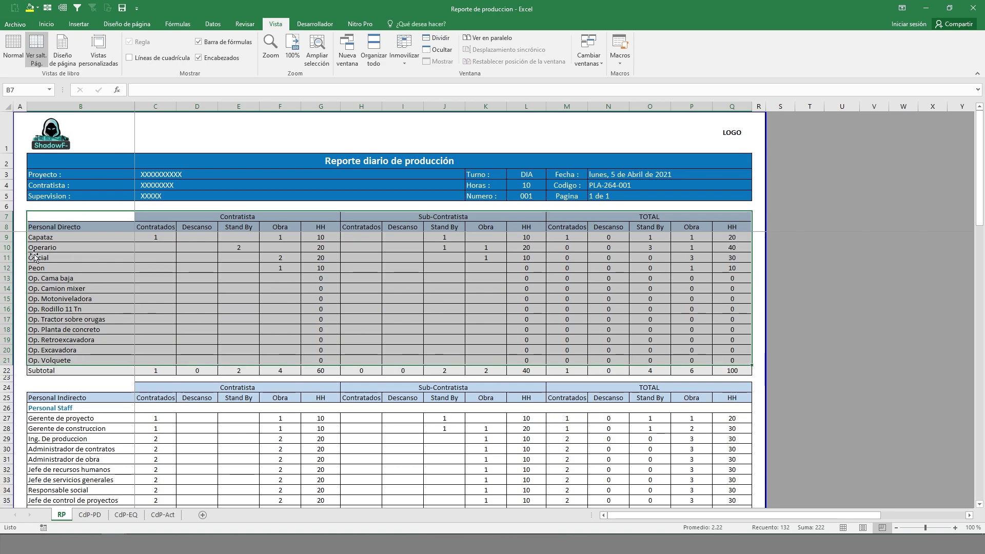
pyautogui.click(50, 234)
pyautogui.moveTo(49, 233); pyautogui.dragTo(218, 251)
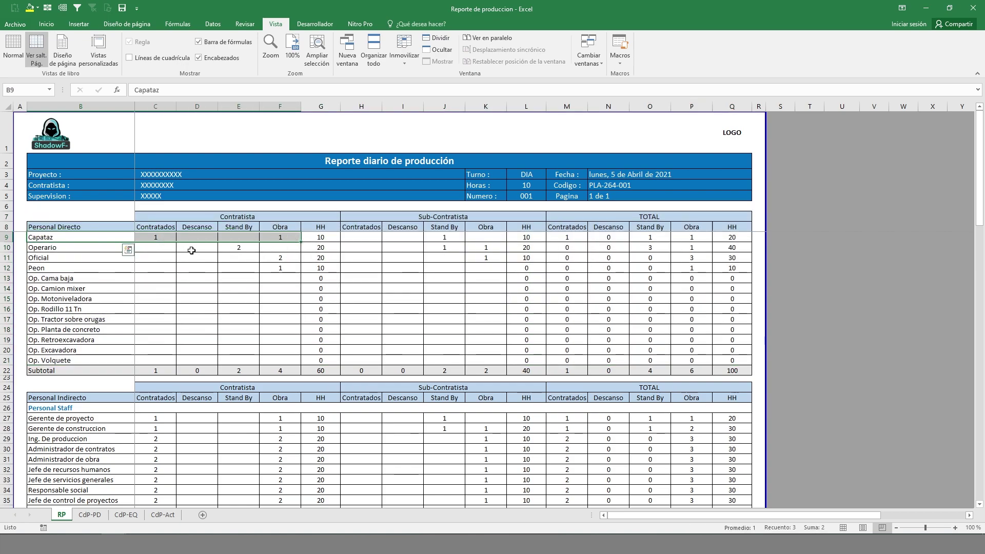
pyautogui.click(110, 247)
pyautogui.moveTo(109, 247); pyautogui.dragTo(277, 267)
pyautogui.moveTo(6, 239); pyautogui.dragTo(6, 268)
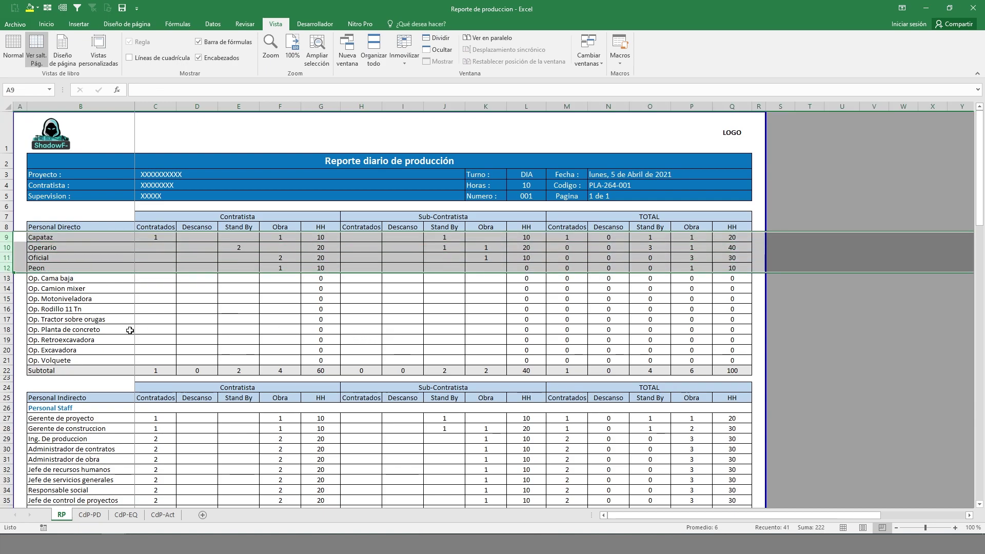
pyautogui.moveTo(7, 278); pyautogui.dragTo(7, 360)
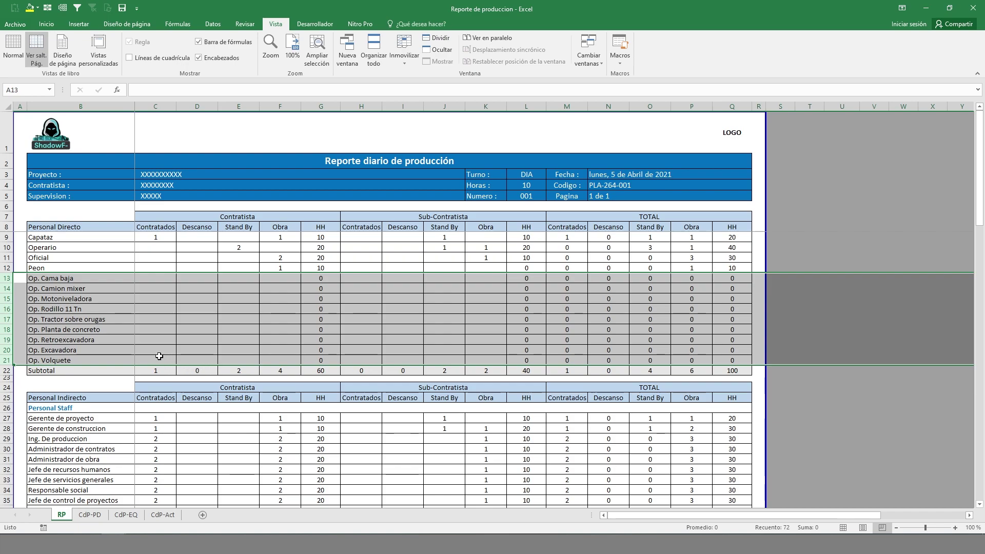
# - Examine the Contratista columns of the Personal Directo table, including Contratados, Stand By and Obra
pyautogui.moveTo(150, 226); pyautogui.dragTo(285, 358)
pyautogui.click(163, 226)
pyautogui.moveTo(162, 226); pyautogui.dragTo(159, 363)
pyautogui.click(205, 218)
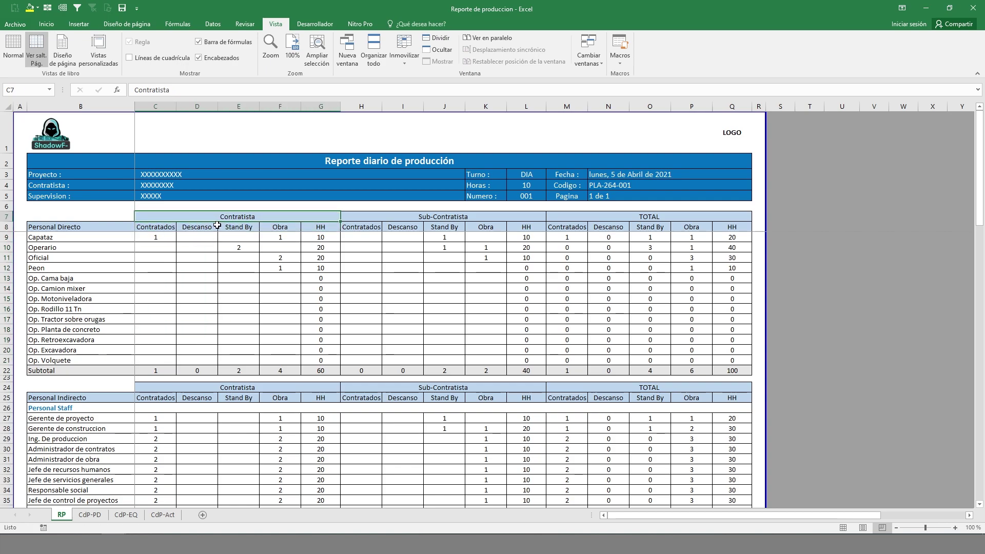
pyautogui.click(253, 227)
pyautogui.moveTo(253, 227); pyautogui.dragTo(255, 361)
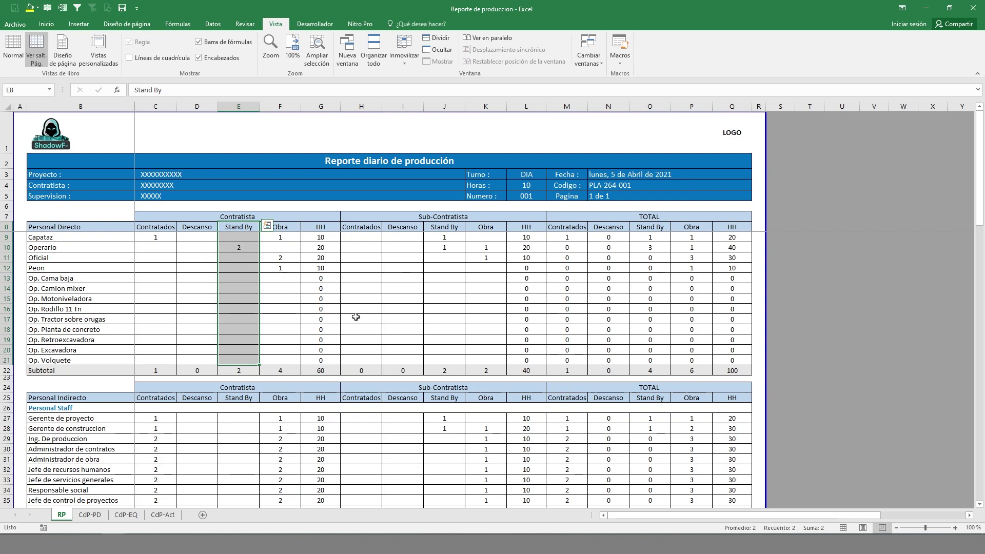
pyautogui.click(284, 226)
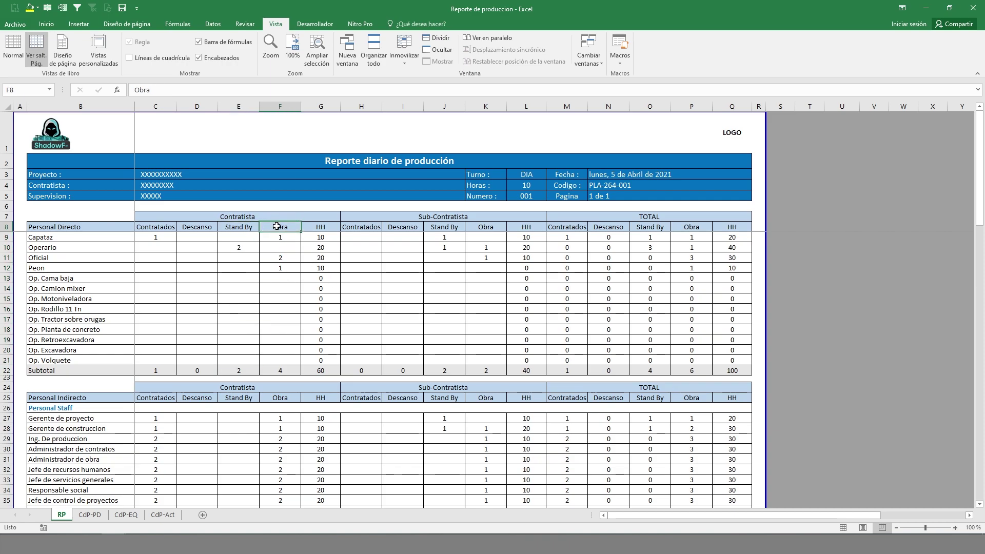
pyautogui.moveTo(279, 229); pyautogui.dragTo(266, 359)
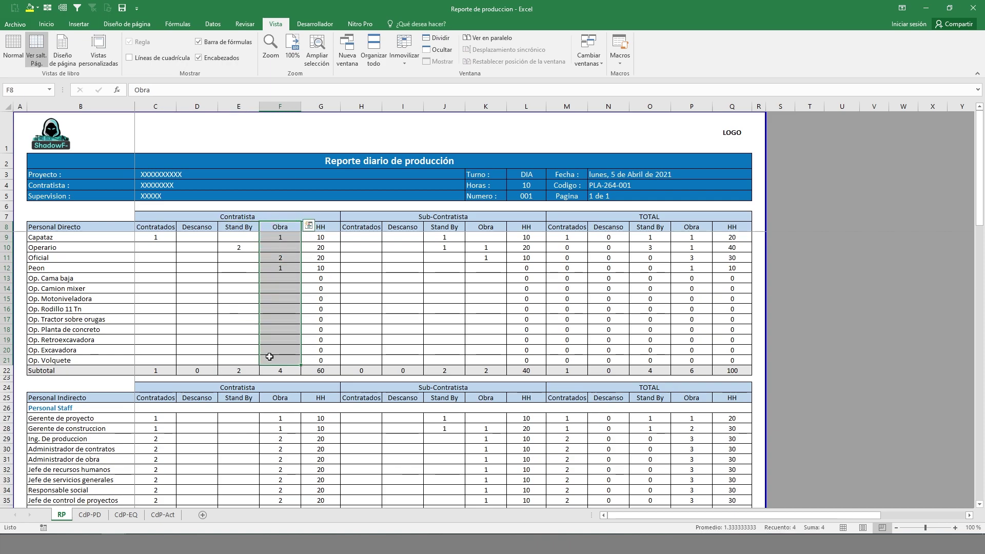
# - Compare the Contratista, Sub-Contratista and TOTAL column blocks of the Personal Directo table
pyautogui.moveTo(163, 213); pyautogui.dragTo(293, 366)
pyautogui.moveTo(358, 216); pyautogui.dragTo(401, 377)
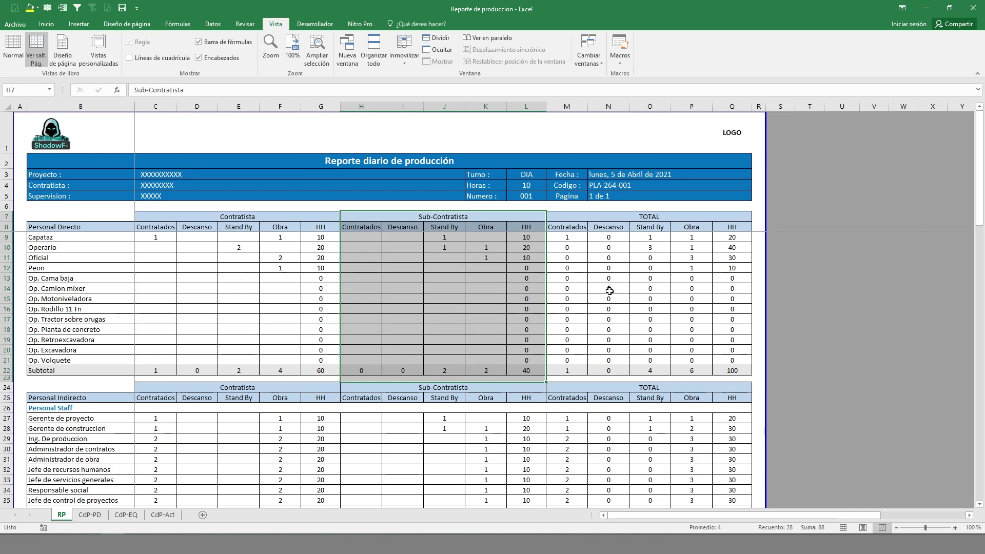
pyautogui.moveTo(575, 216); pyautogui.dragTo(594, 367)
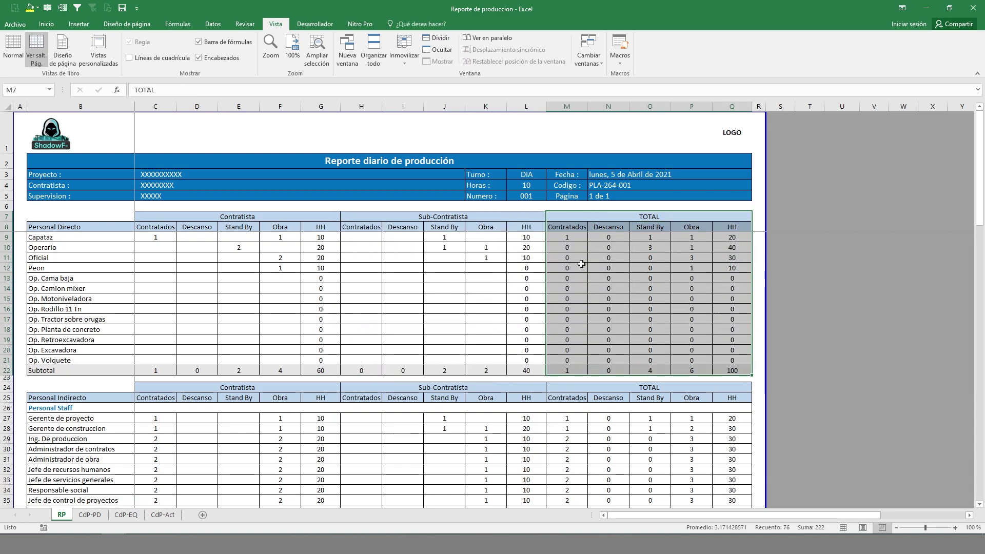
# - Inspect the formulas behind the TOTAL Contratados and HH cells in the Capataz row
pyautogui.click(566, 235)
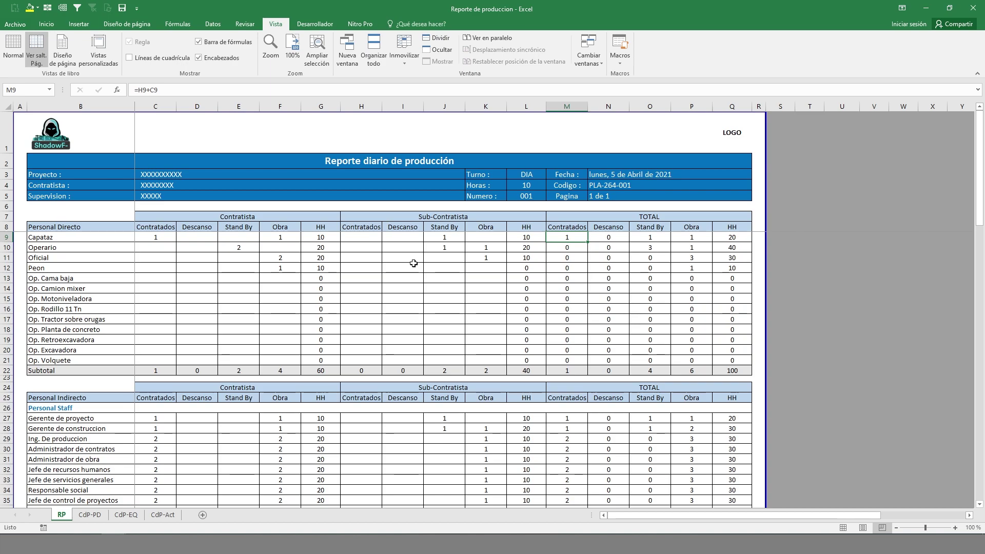
pyautogui.click(141, 94)
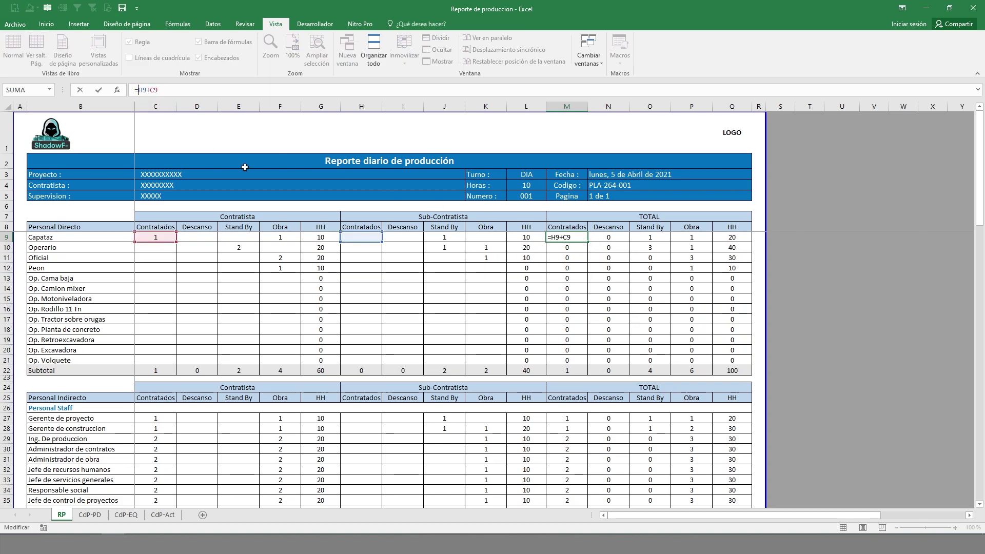
pyautogui.click(650, 237)
pyautogui.click(717, 238)
pyautogui.doubleClick(717, 238)
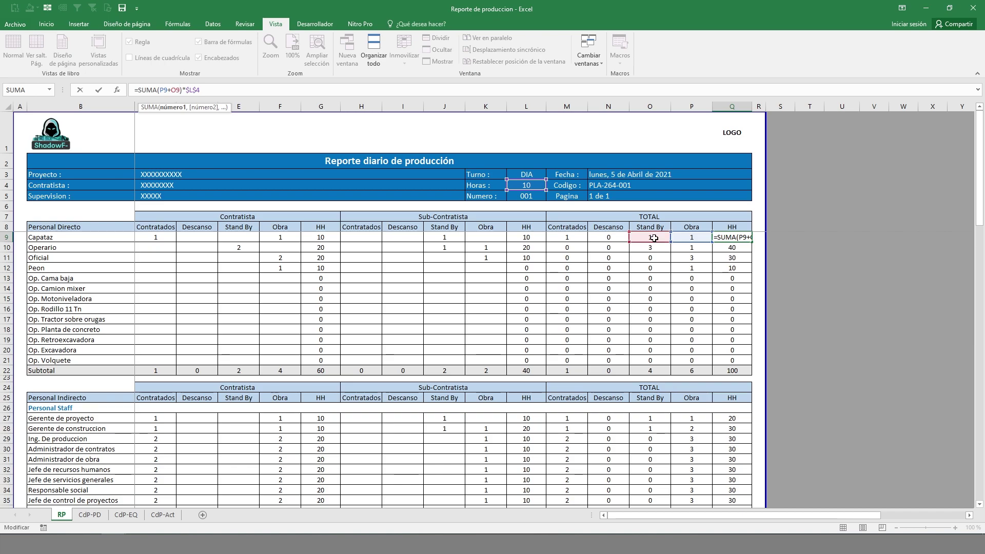
pyautogui.press('Escape')
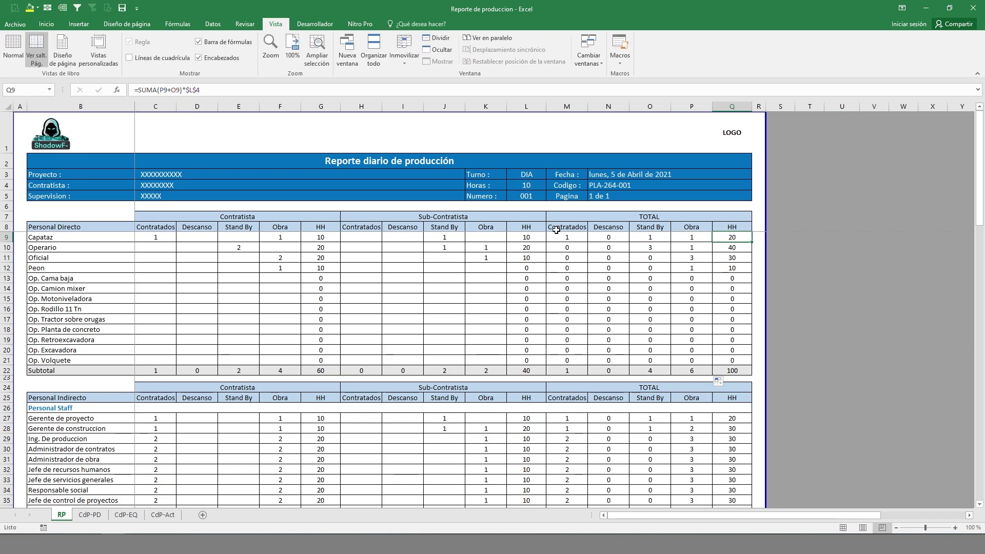
# - Check the TOTAL columns of Personal Directo and its Subtotal row
pyautogui.moveTo(560, 235); pyautogui.dragTo(566, 361)
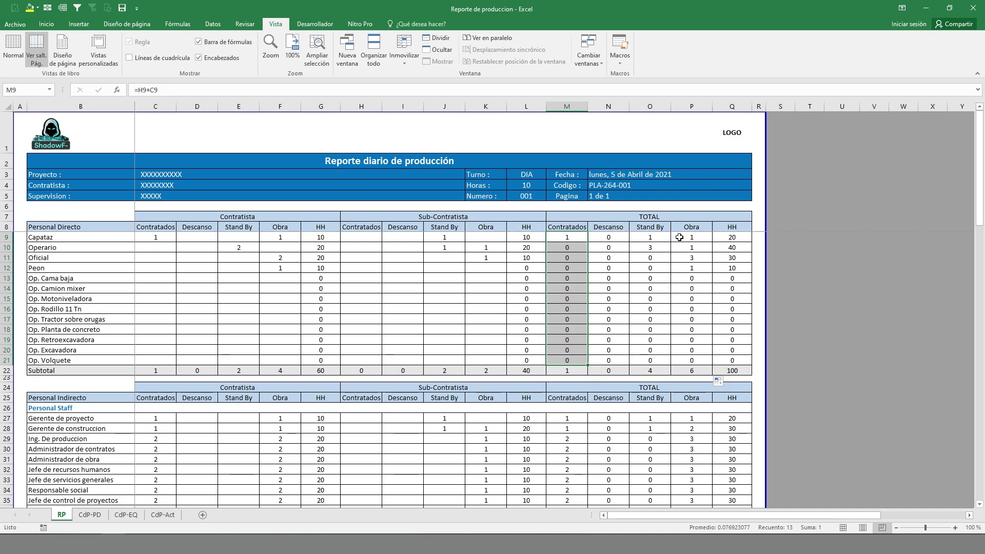
pyautogui.moveTo(601, 237); pyautogui.dragTo(606, 361)
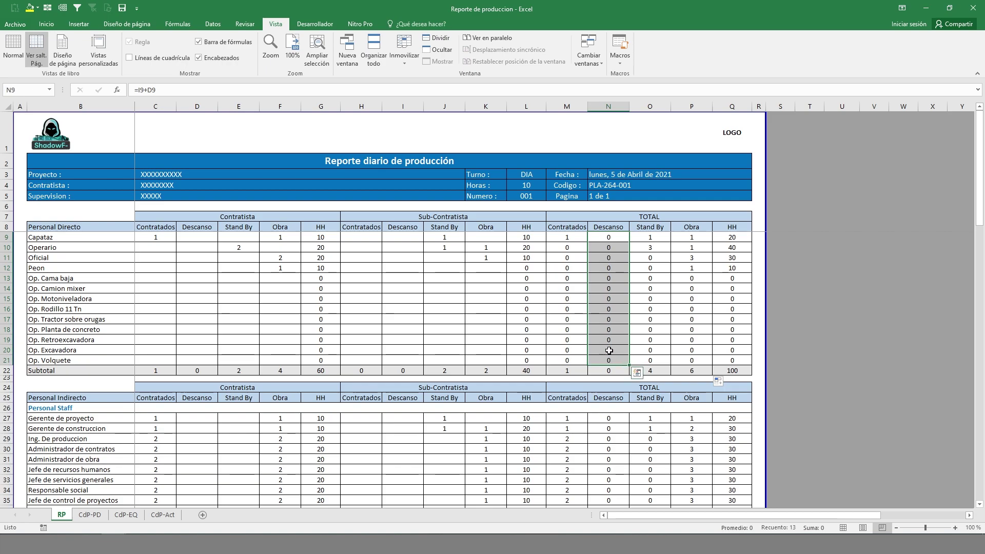
pyautogui.click(573, 235)
pyautogui.moveTo(592, 237); pyautogui.dragTo(688, 236)
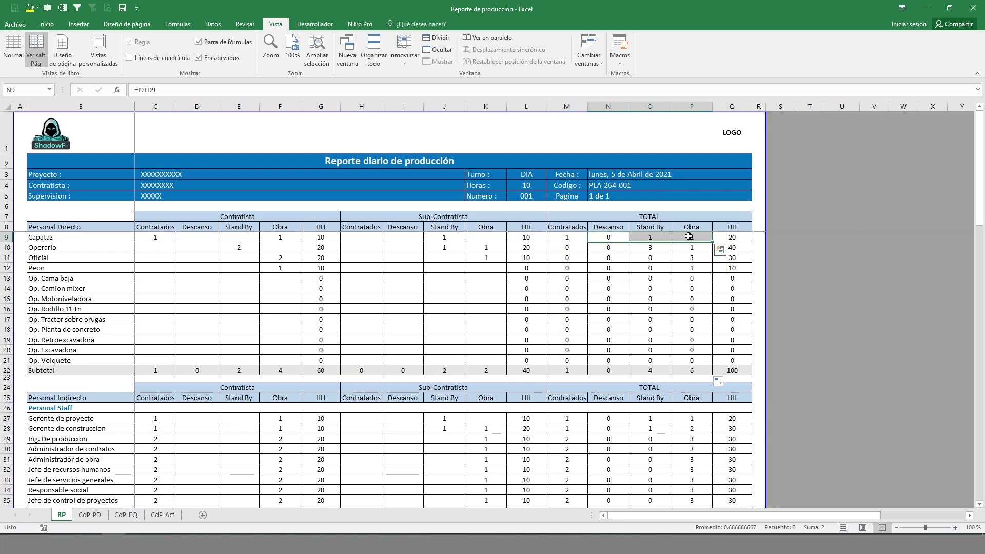
pyautogui.click(736, 308)
pyautogui.click(46, 362)
pyautogui.moveTo(47, 362); pyautogui.dragTo(739, 370)
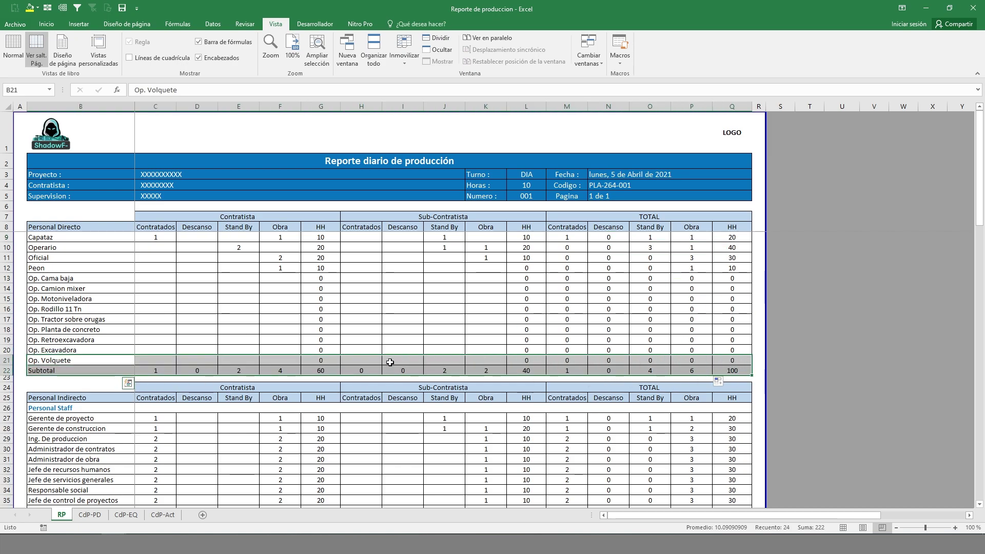
# - Review the Personal Staff positions in the Personal Indirecto table, from Gerente de proyecto down towards Personal Auxiliar
pyautogui.scroll(-3, 390, 365)
pyautogui.click(164, 357)
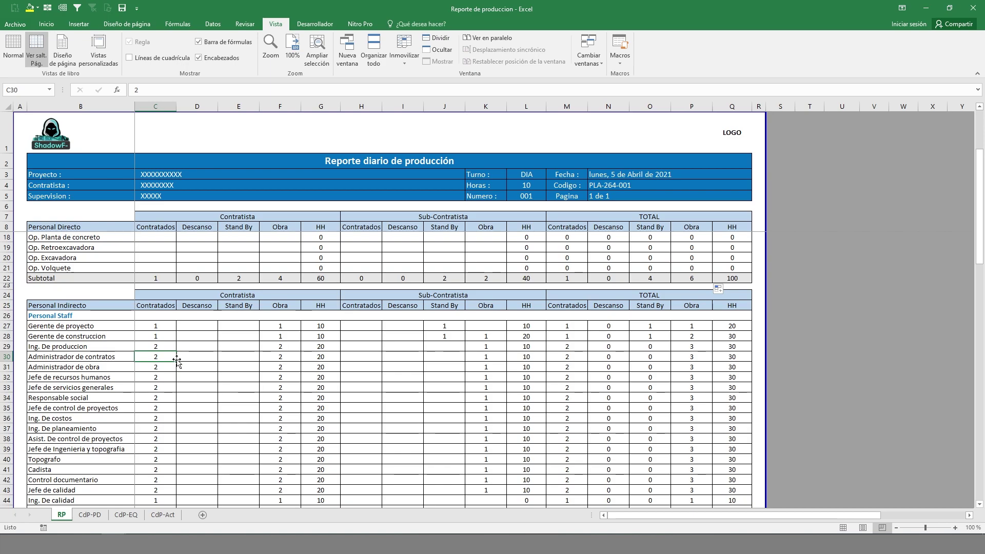
pyautogui.scroll(-2, 177, 361)
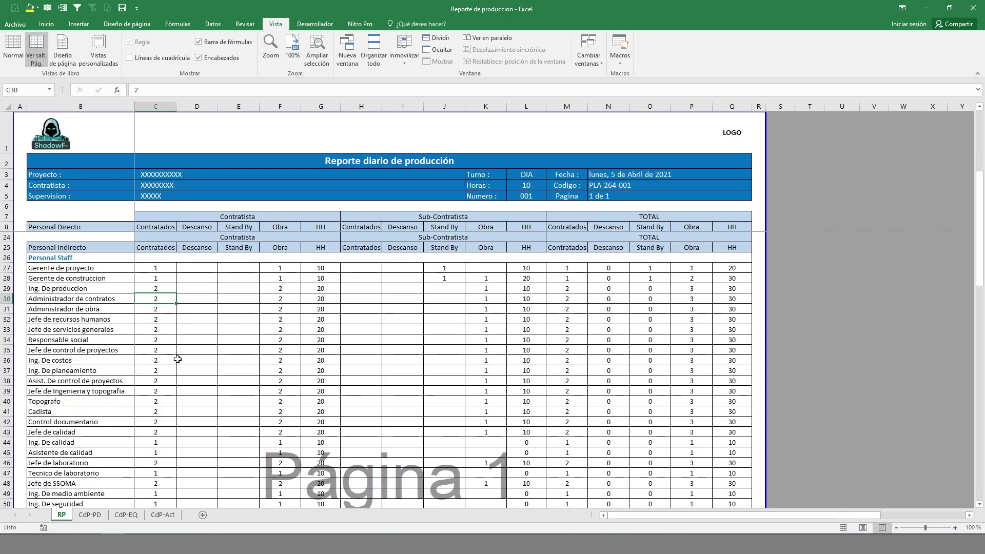
pyautogui.scroll(1, 205, 385)
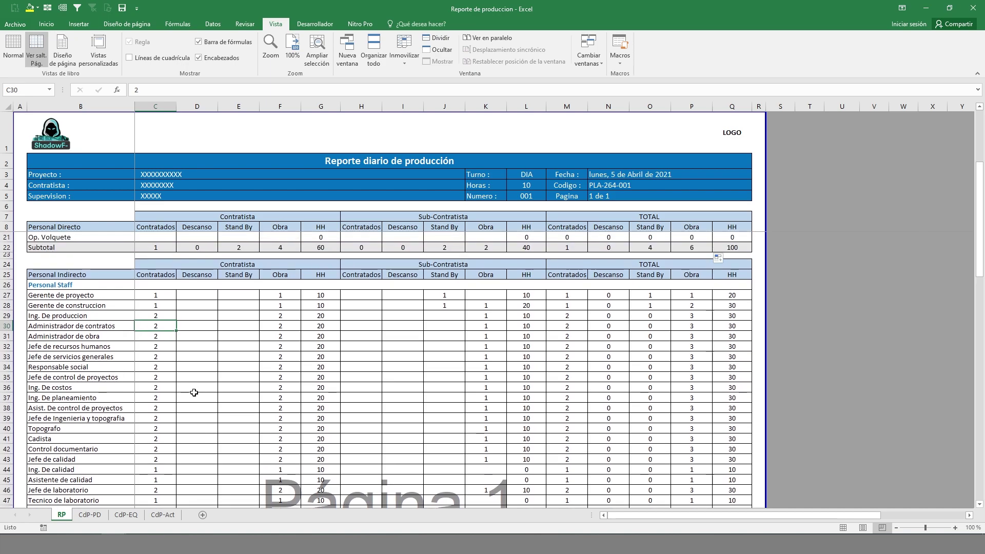
pyautogui.scroll(-1, 194, 392)
pyautogui.scroll(2, 152, 352)
pyautogui.click(124, 325)
pyautogui.click(106, 338)
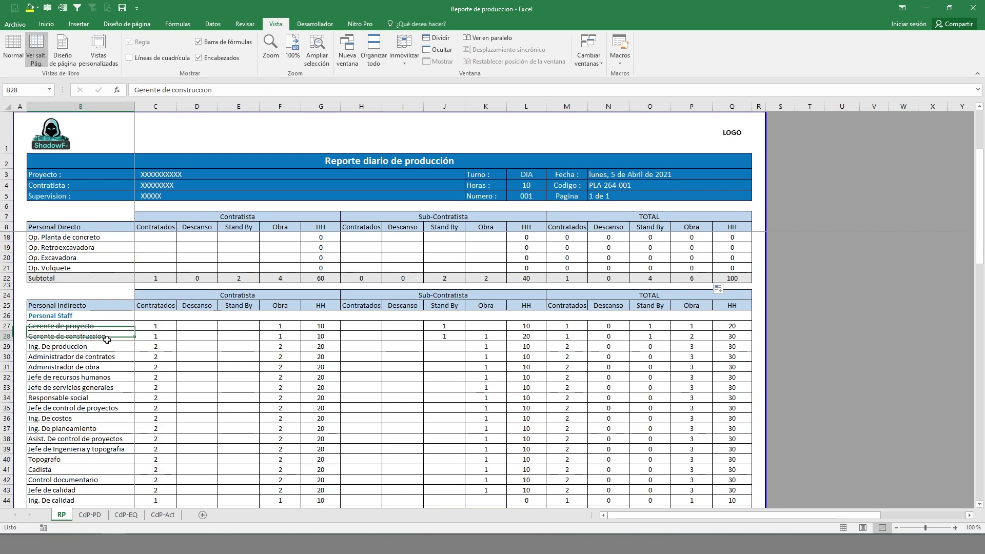
pyautogui.click(112, 345)
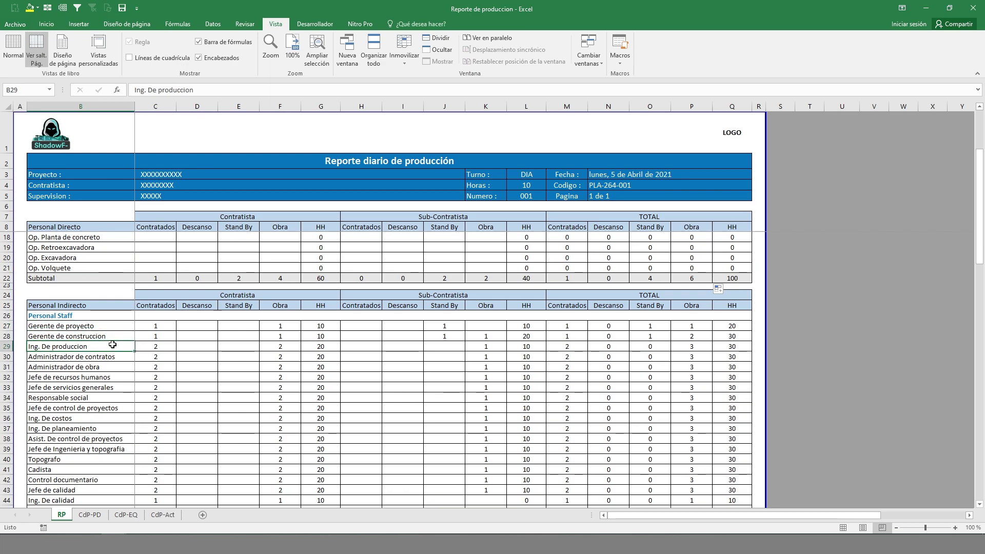
pyautogui.scroll(-3, 113, 345)
pyautogui.click(79, 348)
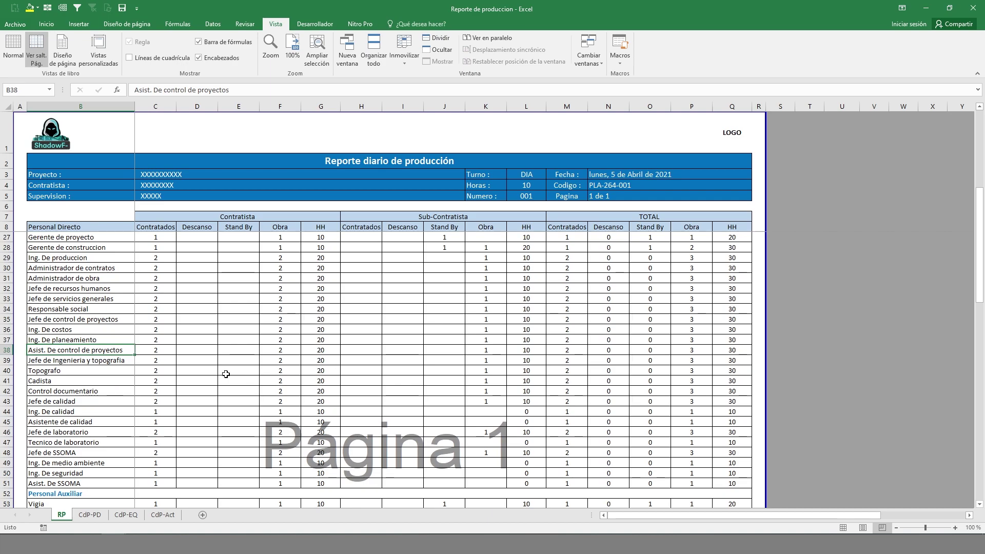
pyautogui.scroll(-1, 222, 413)
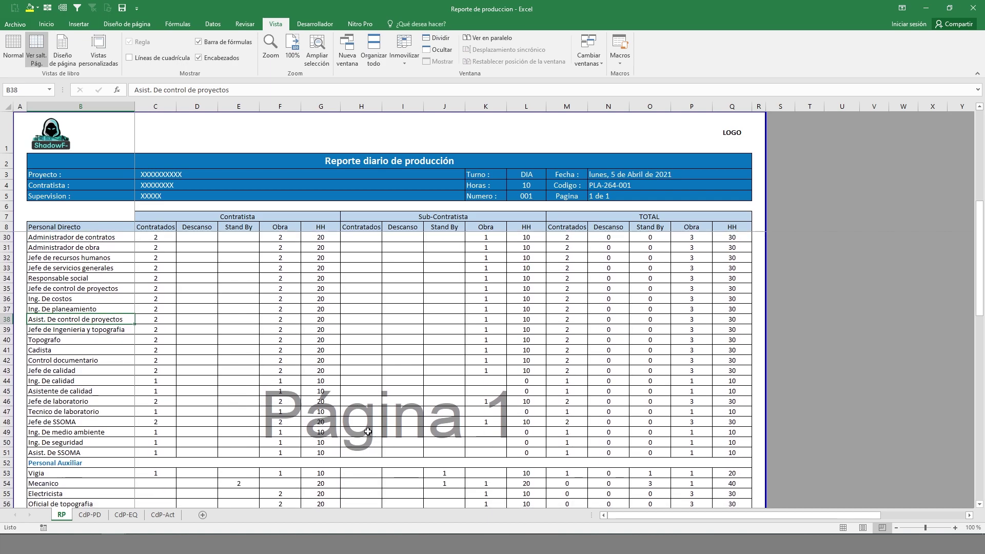
# - Review the Contratista columns Contratados, Descanso and Obra for the Personal Staff positions in Personal Indirecto
pyautogui.scroll(-2, 157, 421)
pyautogui.scroll(7, 157, 420)
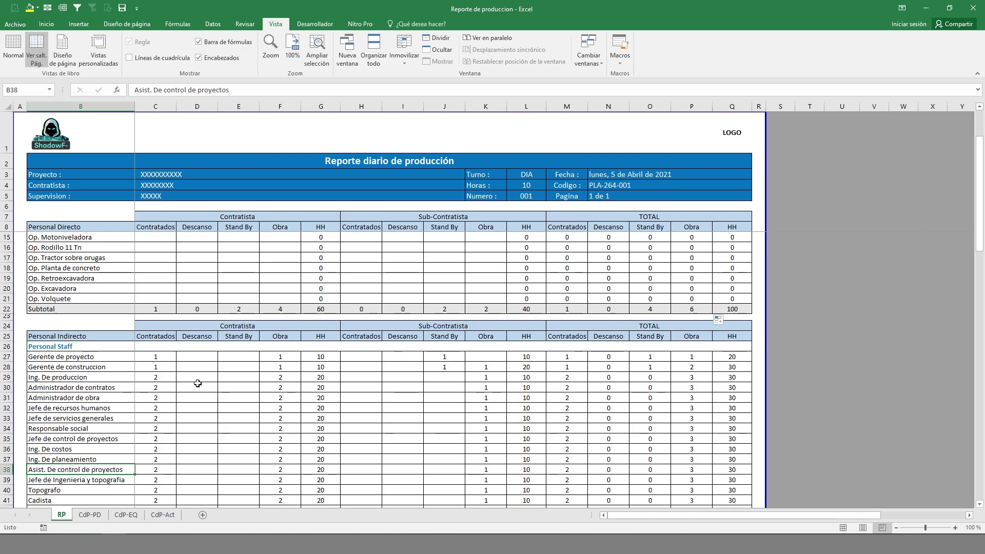
pyautogui.moveTo(154, 355); pyautogui.dragTo(174, 484)
pyautogui.moveTo(192, 356); pyautogui.dragTo(210, 480)
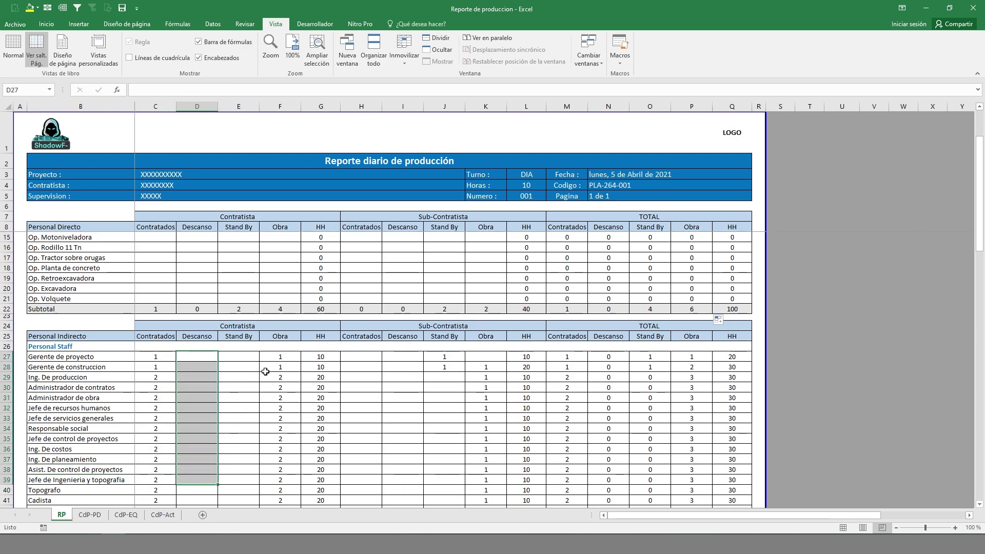
pyautogui.scroll(-2, 267, 374)
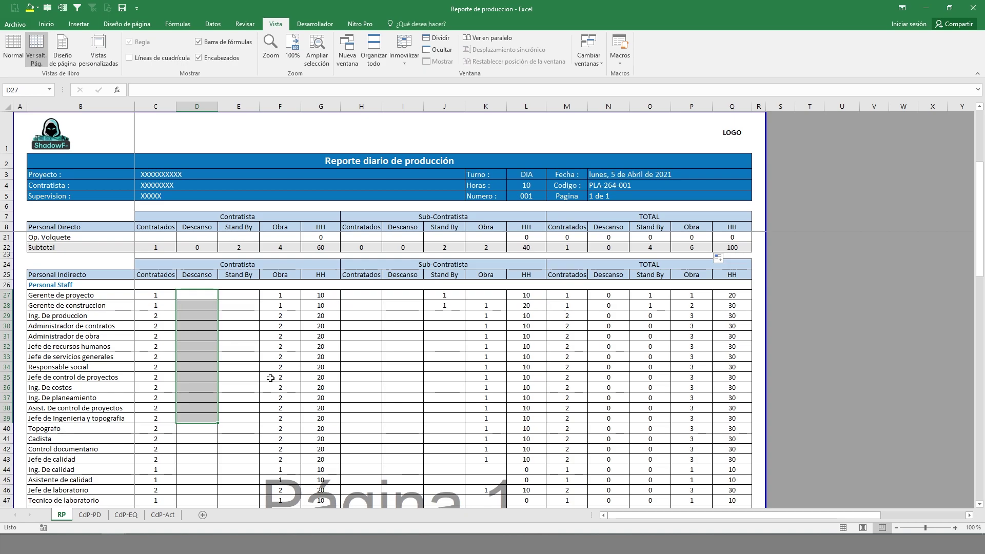
pyautogui.moveTo(277, 295); pyautogui.dragTo(267, 469)
pyautogui.scroll(-6, 305, 435)
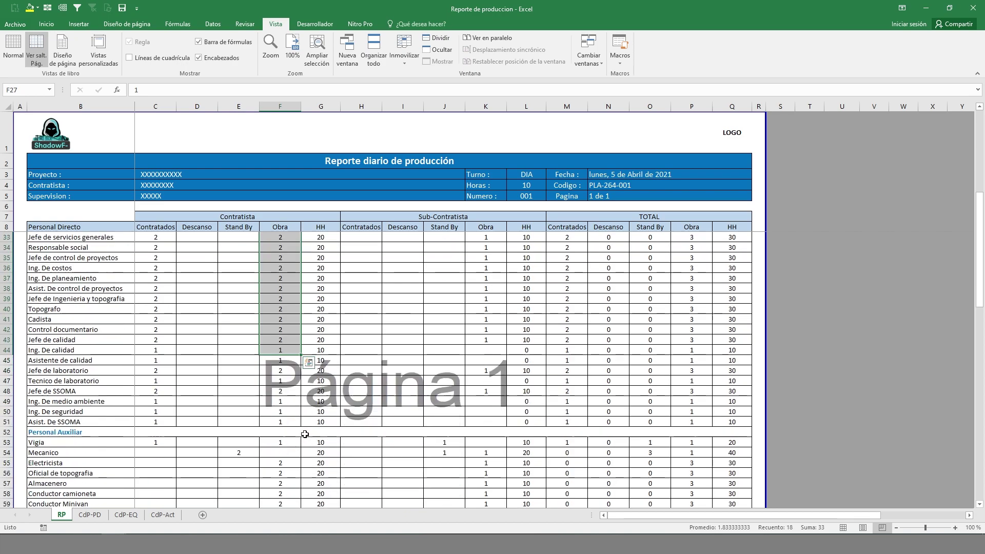
# - Review the Personal Auxiliar positions, including Vigia, Mecanico, Electricista and Almacenero
pyautogui.click(131, 369)
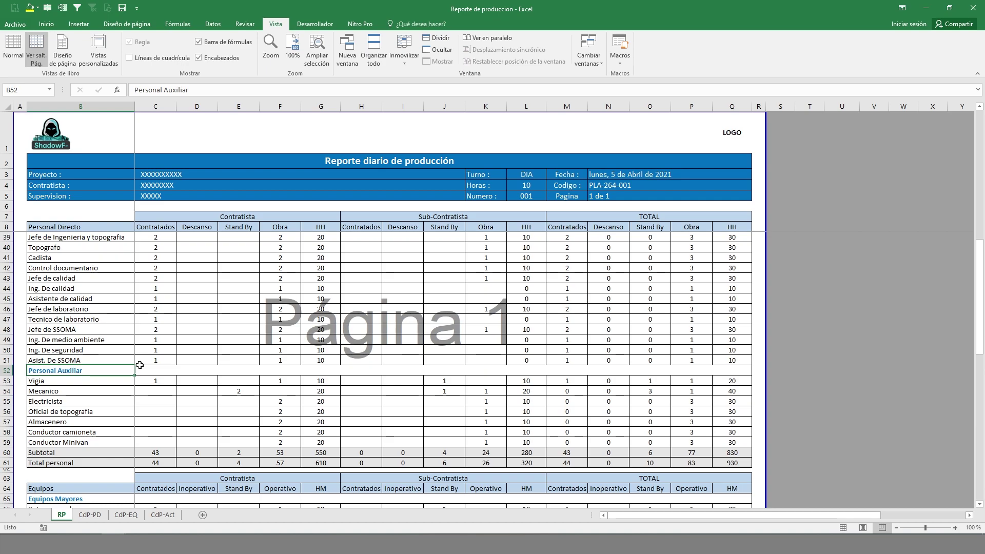
pyautogui.click(100, 384)
pyautogui.click(70, 393)
pyautogui.click(77, 403)
pyautogui.click(89, 419)
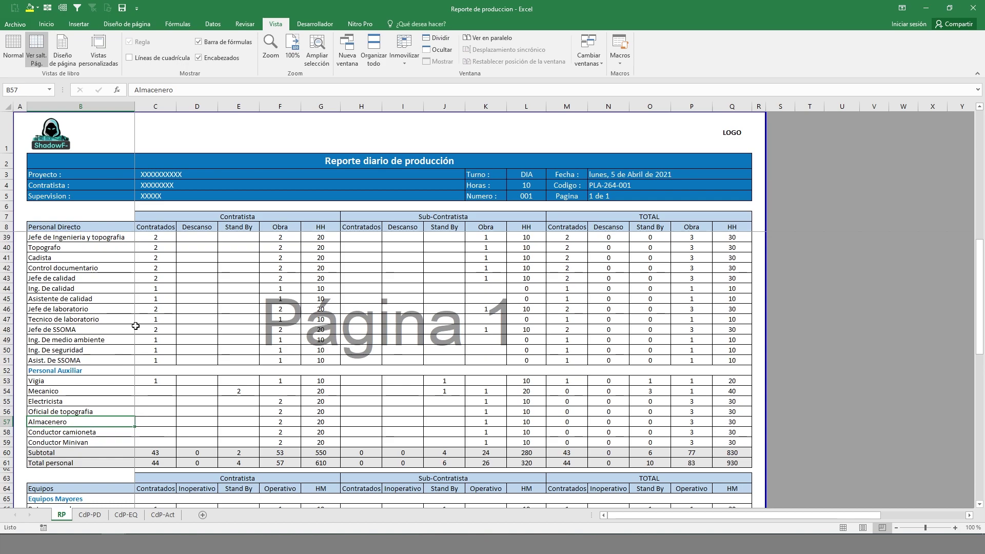
pyautogui.scroll(-1, 154, 325)
pyautogui.click(79, 340)
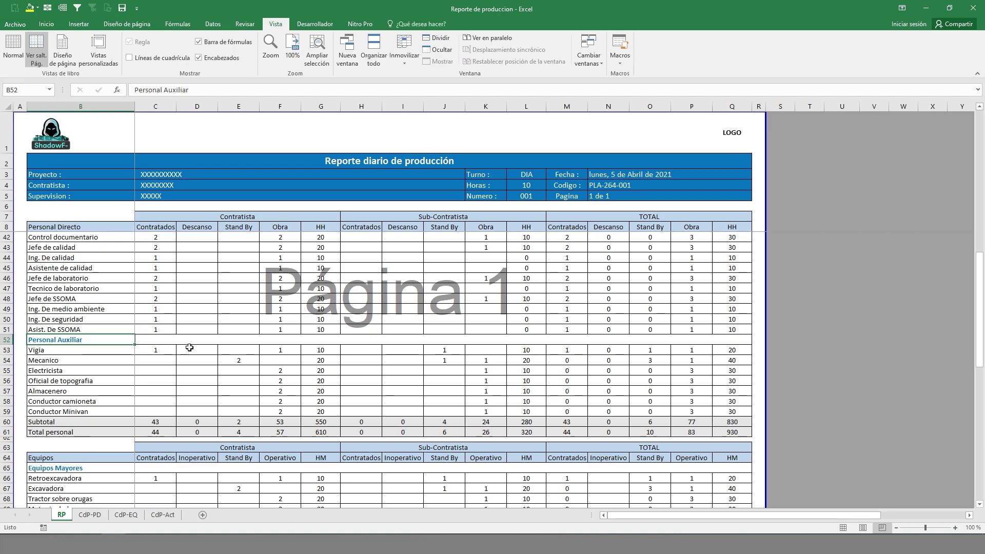
# - Check the Contratista Descanso, Stand By and Obra entries of Personal Auxiliar and the TOTAL HH formula in the Vigia row
pyautogui.click(188, 349)
pyautogui.moveTo(194, 350); pyautogui.dragTo(292, 409)
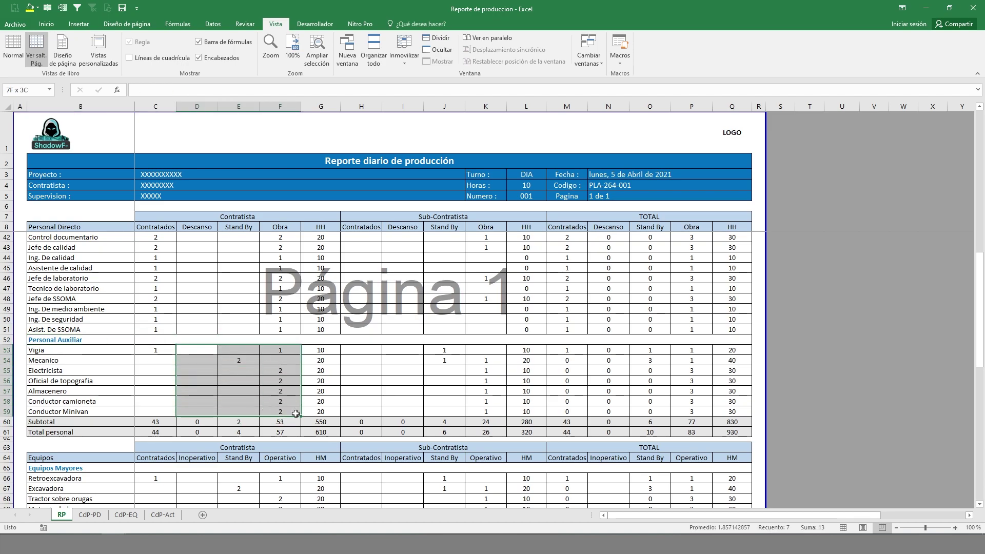
pyautogui.click(744, 350)
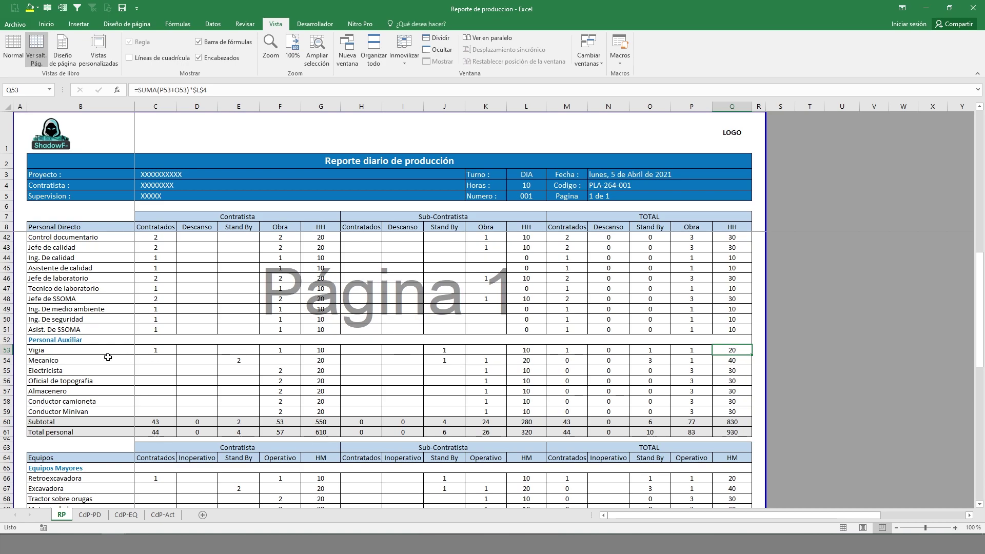
# - Review the Equipos table's Equipos Mayores and Equipos Menores lists, going through the major equipment from Retroexcavadora to Rodillo liso 11tn
pyautogui.scroll(-1, 107, 357)
pyautogui.scroll(-4, 108, 357)
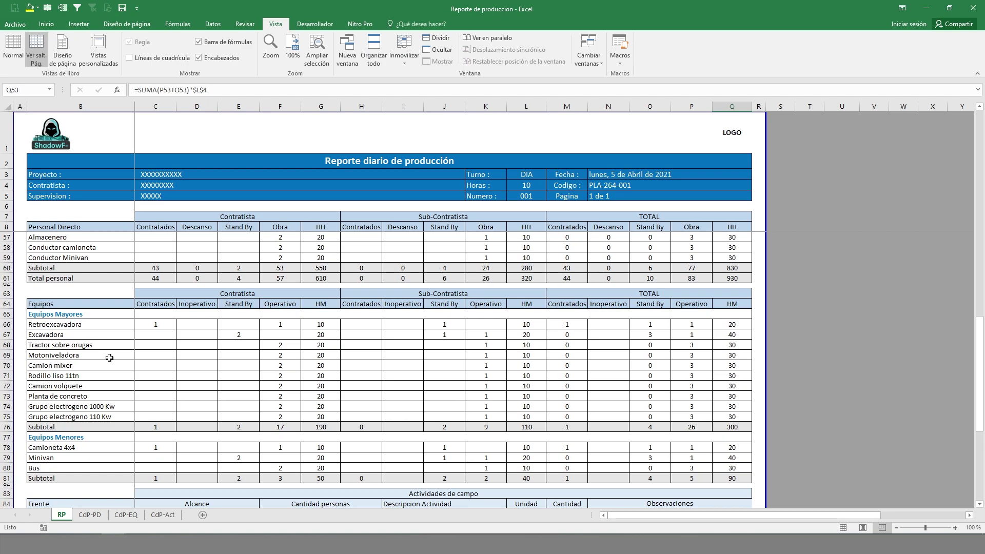
pyautogui.moveTo(76, 312); pyautogui.dragTo(96, 464)
pyautogui.click(89, 450)
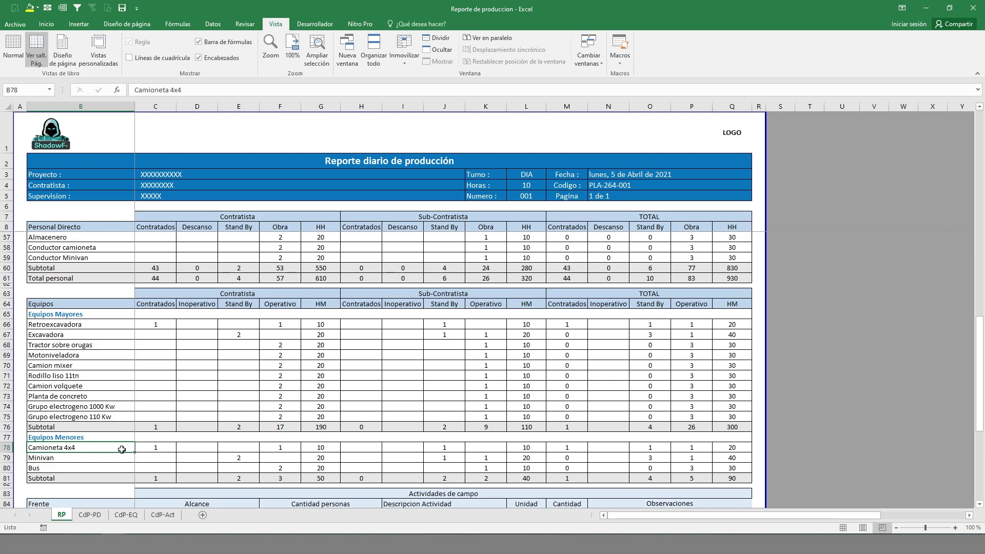
pyautogui.click(65, 315)
pyautogui.click(67, 326)
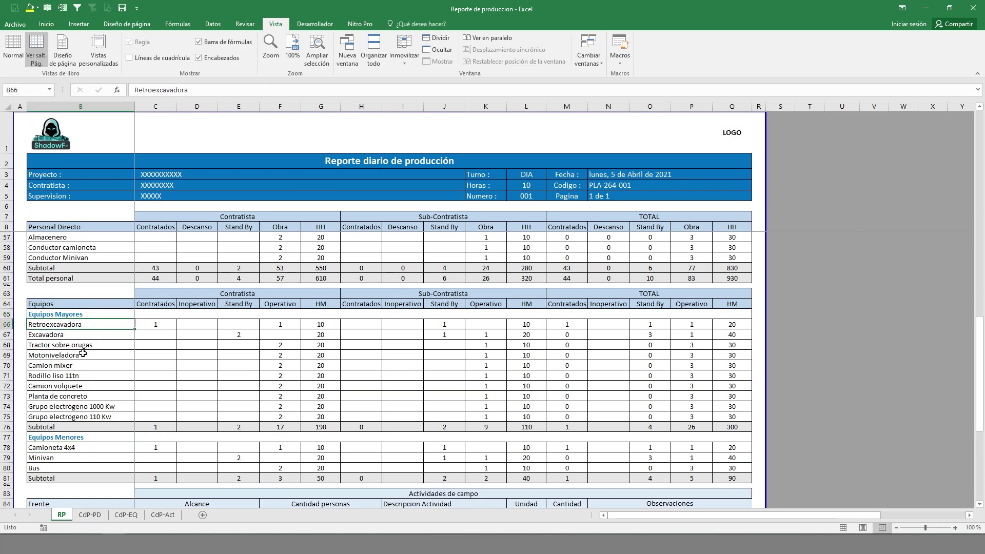
pyautogui.click(75, 340)
pyautogui.click(78, 345)
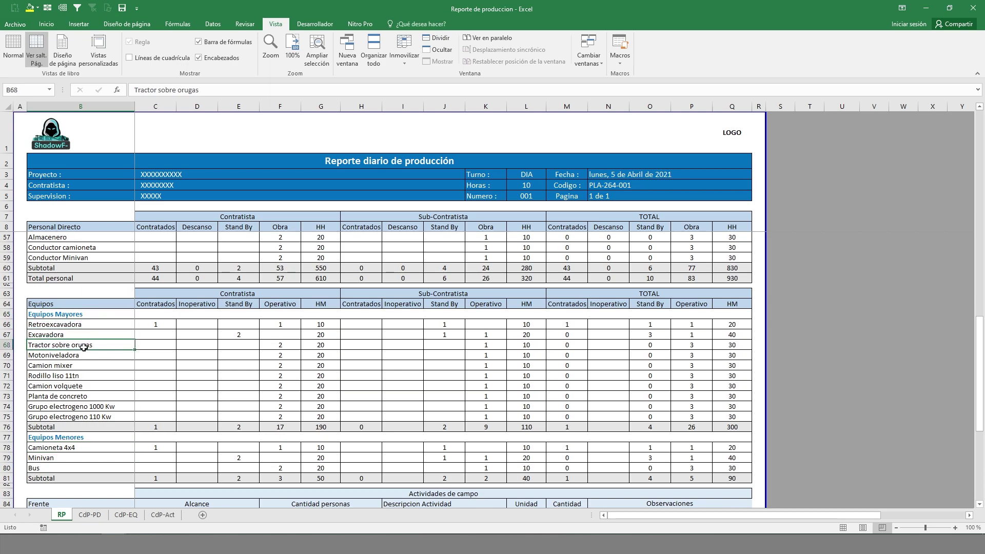
pyautogui.click(87, 358)
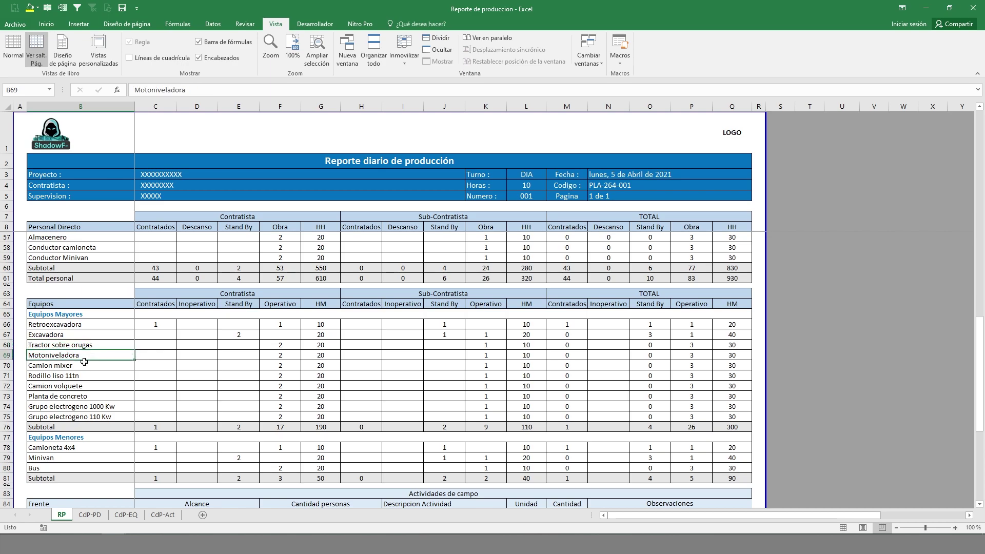
pyautogui.click(89, 374)
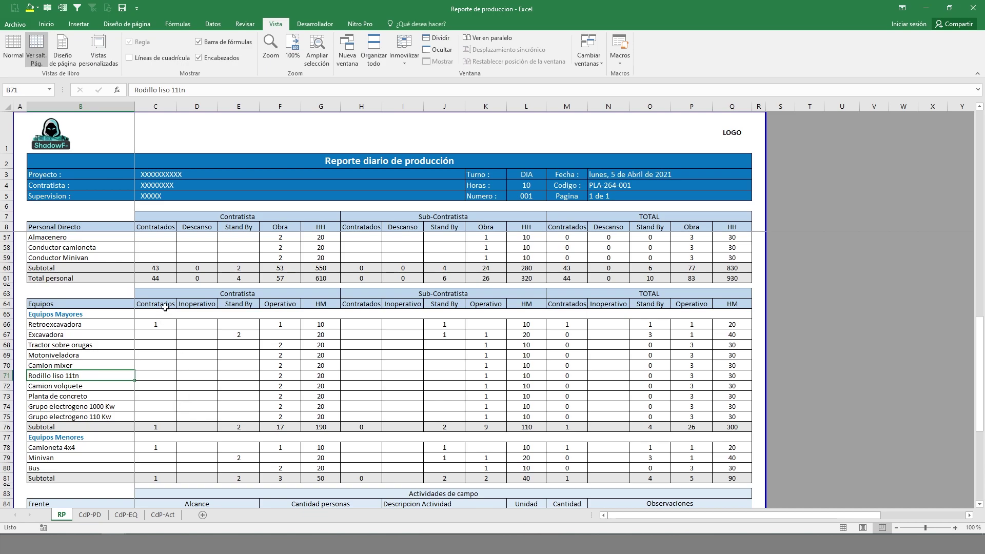
# - Examine the Contratista columns Contratados, Inoperativo, Stand By and Operativo for the Equipos Mayores
pyautogui.moveTo(166, 306); pyautogui.dragTo(277, 415)
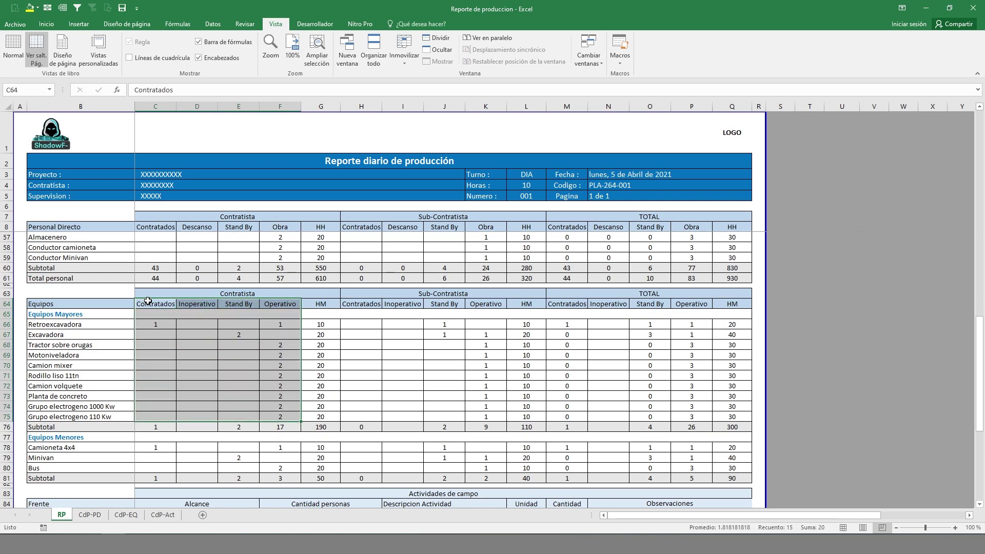
pyautogui.moveTo(149, 305); pyautogui.dragTo(150, 418)
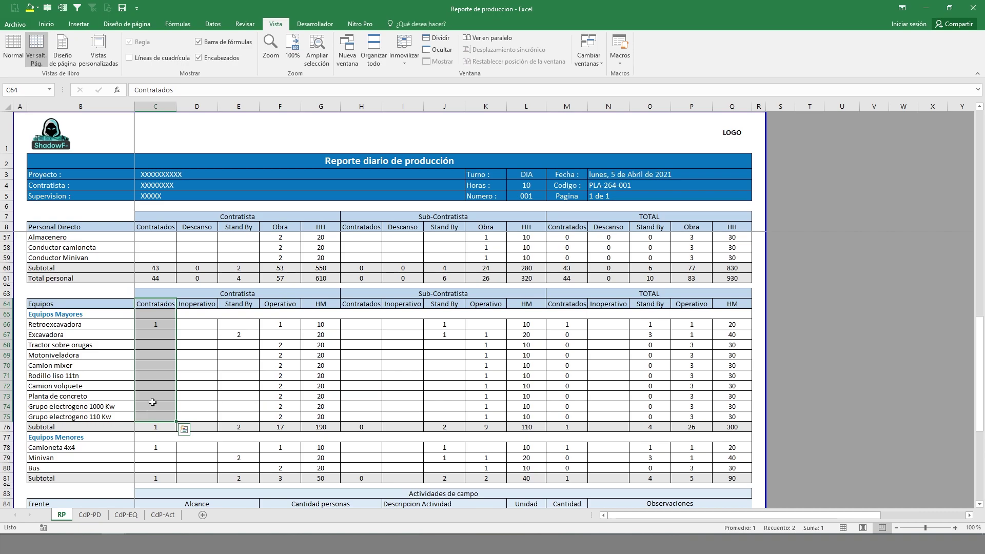
pyautogui.press('Right')
pyautogui.moveTo(199, 319); pyautogui.dragTo(193, 417)
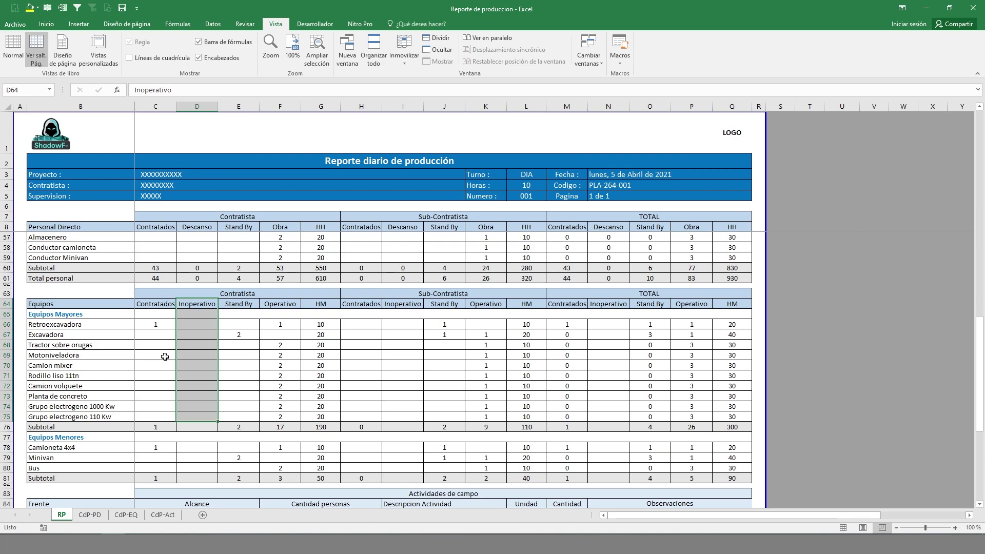
pyautogui.moveTo(239, 305); pyautogui.dragTo(233, 413)
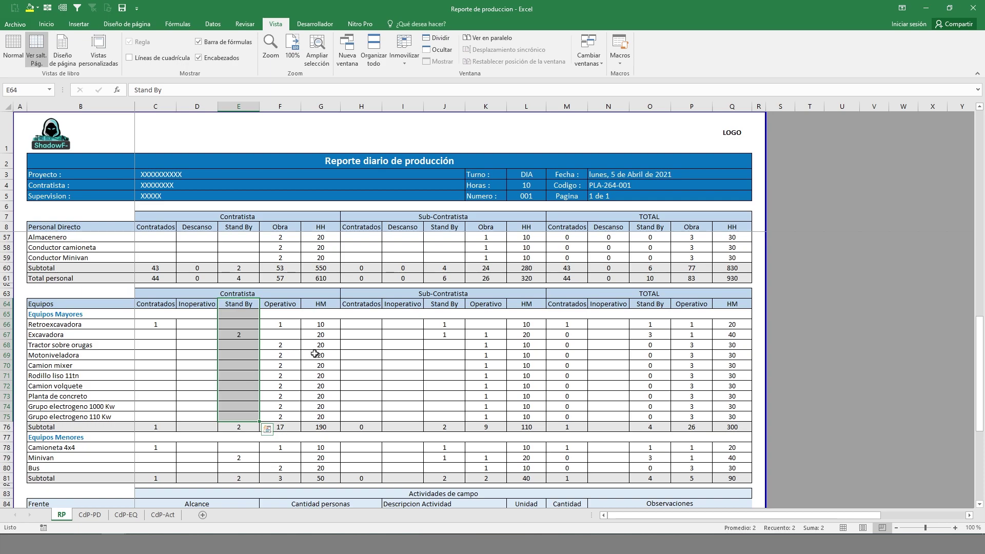
pyautogui.moveTo(291, 306); pyautogui.dragTo(282, 409)
# - Inspect the Contratista HM formula in the Retroexcavadora row and compare it with the Stand By and Operativo columns
pyautogui.click(311, 325)
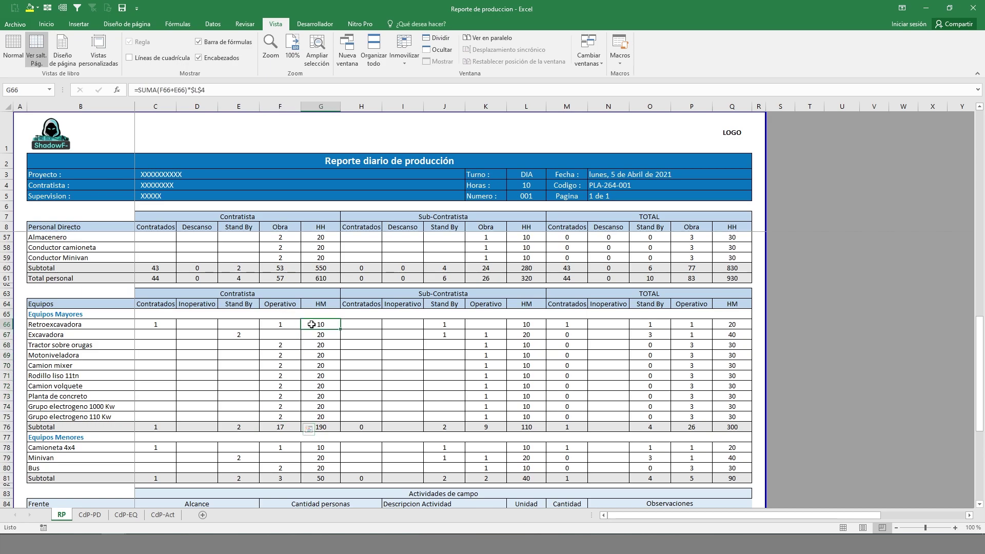
pyautogui.click(185, 90)
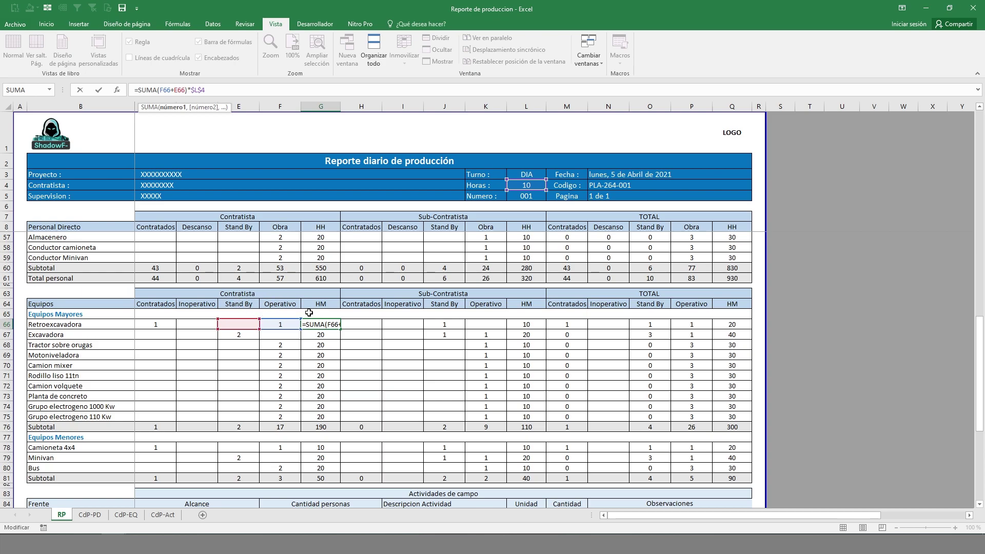
pyautogui.hotkey('ctrl', 'Return')
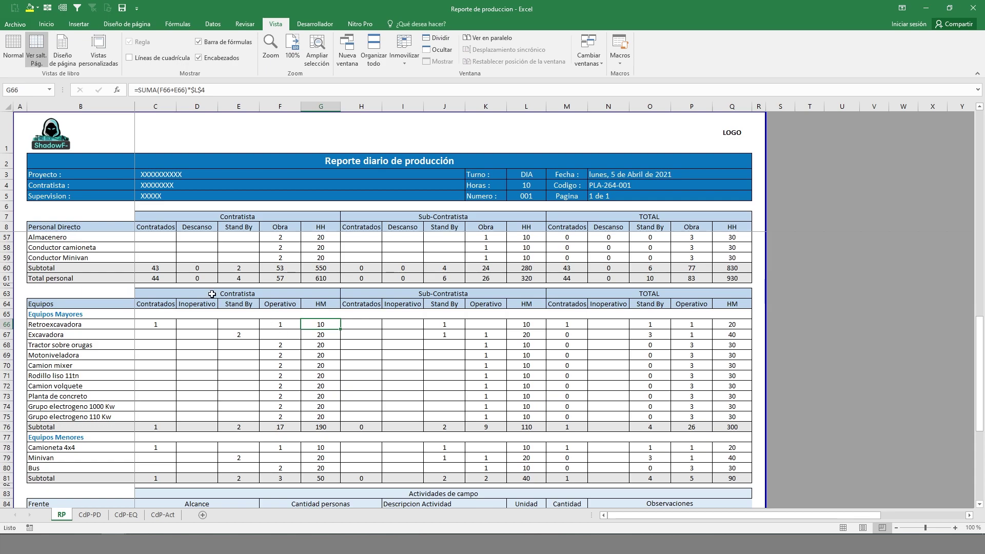
pyautogui.moveTo(230, 306); pyautogui.dragTo(250, 379)
pyautogui.moveTo(273, 302); pyautogui.dragTo(282, 374)
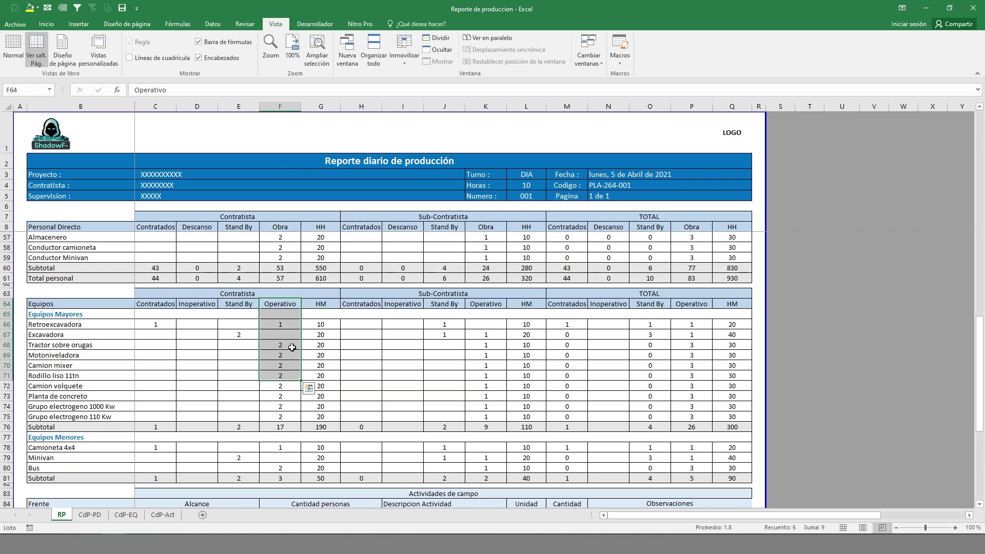
pyautogui.click(287, 376)
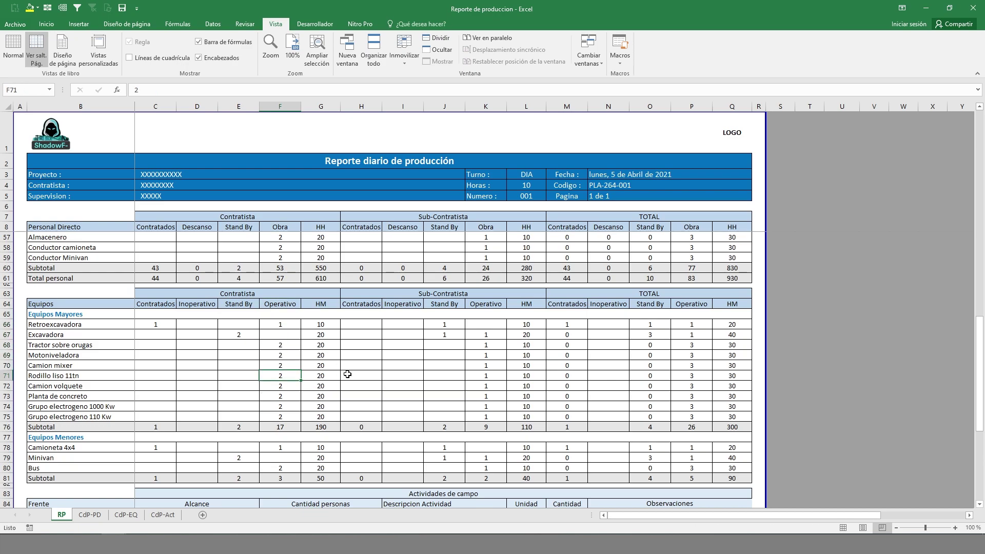
# - Examine the Actividades de campo table below the equipment section, from Frente to Observaciones
pyautogui.scroll(-2, 347, 374)
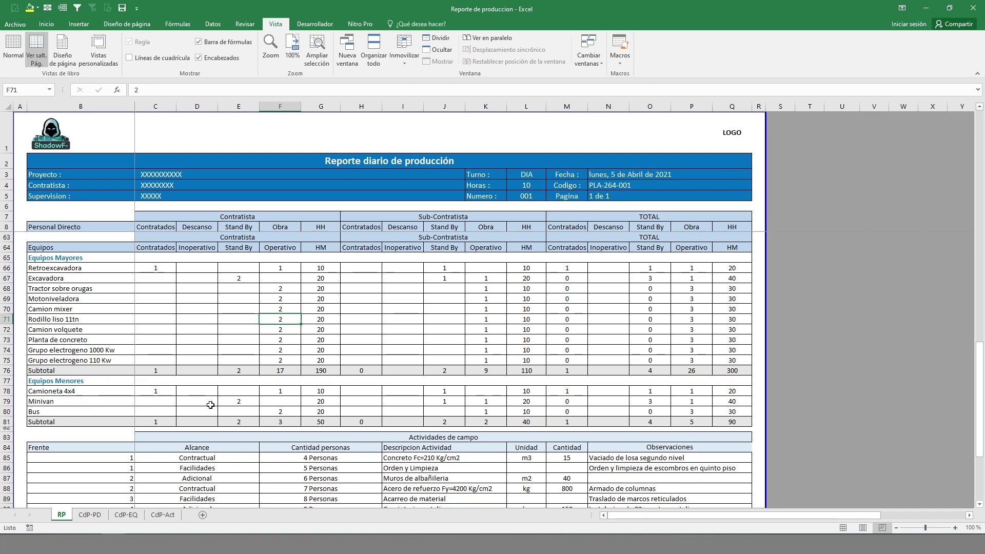
pyautogui.scroll(2, 207, 403)
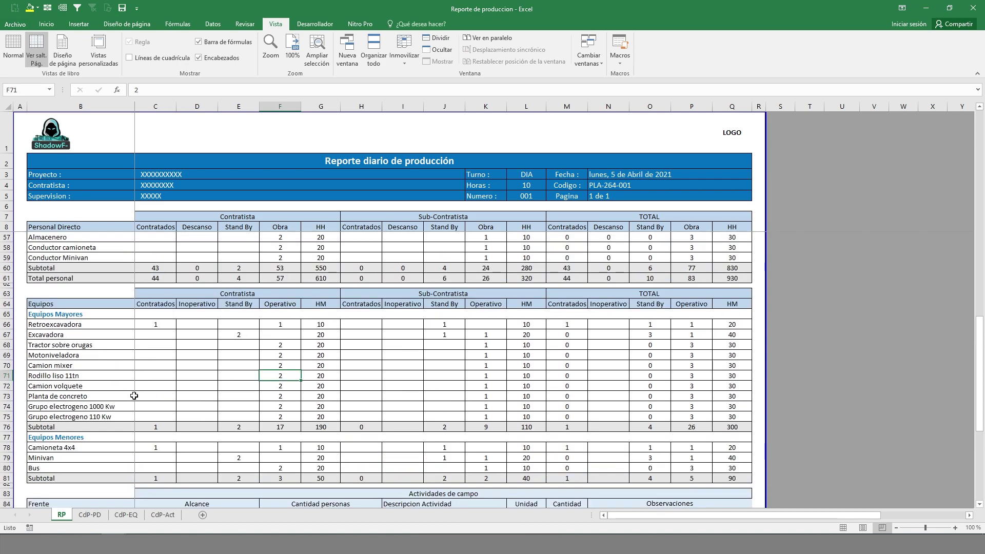
pyautogui.scroll(-1, 267, 376)
pyautogui.scroll(-4, 285, 380)
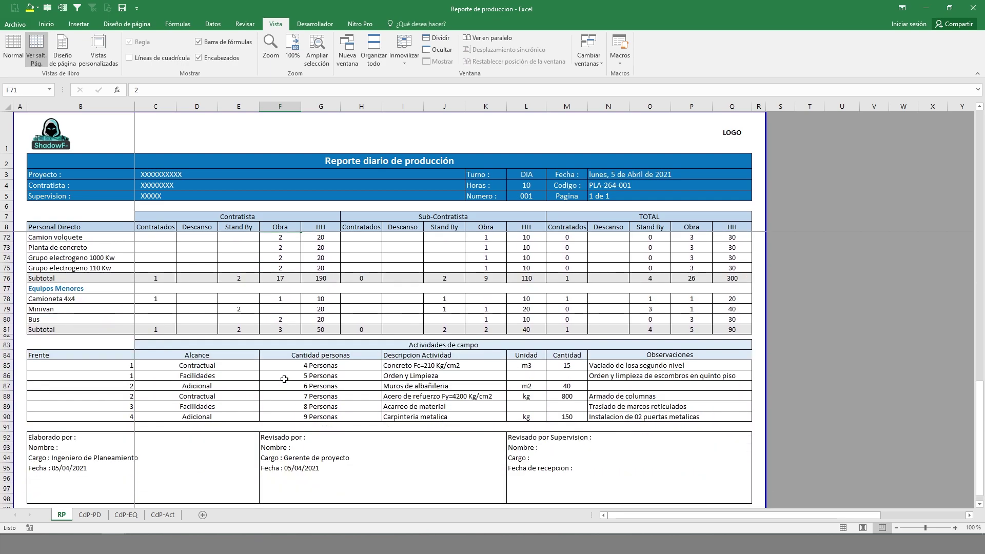
pyautogui.moveTo(59, 347); pyautogui.dragTo(463, 417)
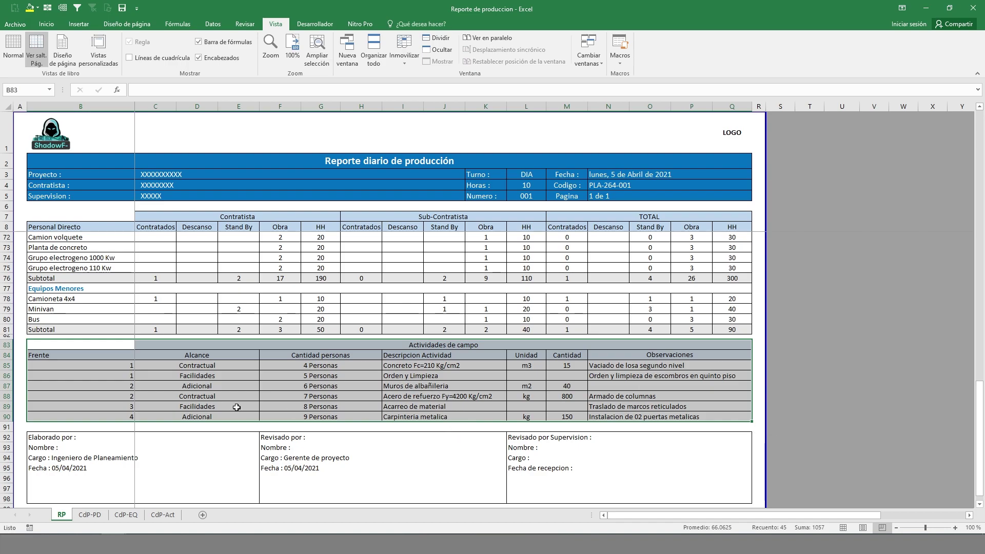
pyautogui.moveTo(88, 356); pyautogui.dragTo(747, 418)
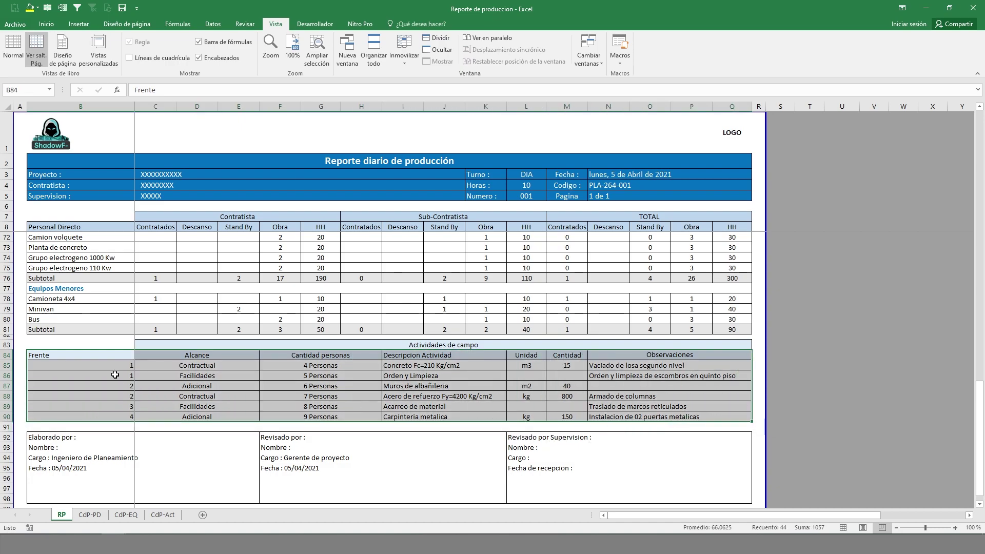
# - Centre the Frente heading and its values horizontally in the Actividades de campo table
pyautogui.moveTo(109, 354); pyautogui.dragTo(107, 416)
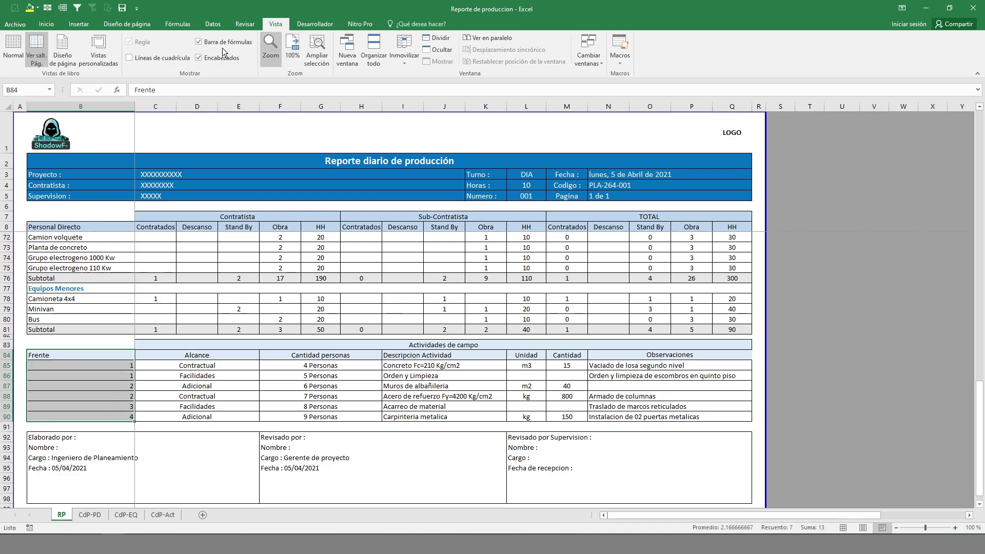
pyautogui.click(46, 23)
pyautogui.click(207, 57)
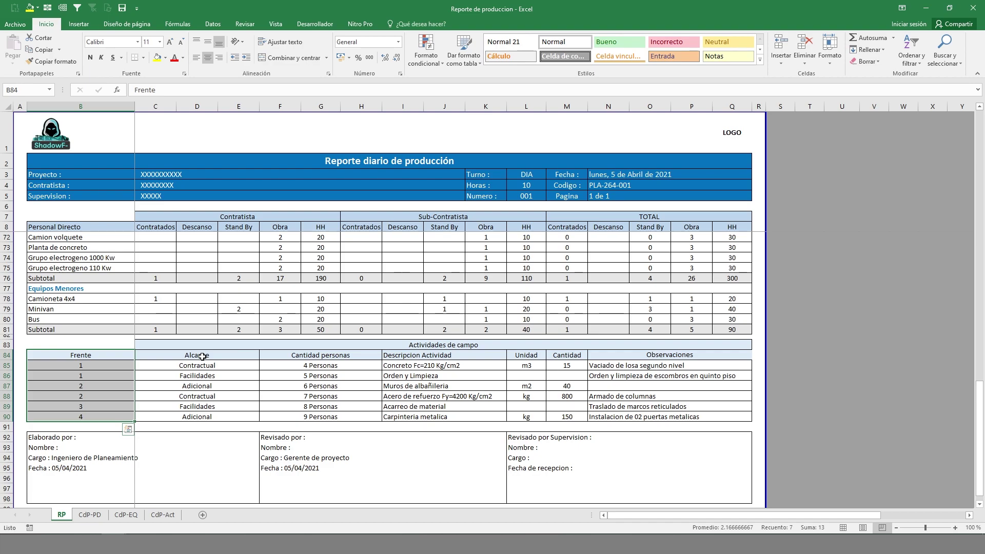
# - Review the Frente and Alcance columns and the first three activity rows of Actividades de campo, from Concreto to Muros de albañileria
pyautogui.moveTo(100, 355); pyautogui.dragTo(97, 413)
pyautogui.click(187, 355)
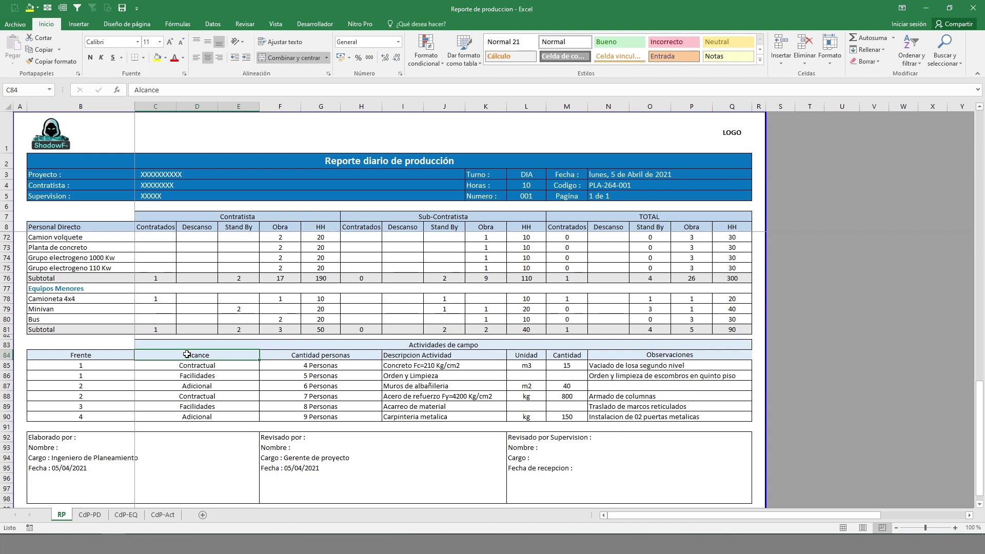
pyautogui.click(7, 365)
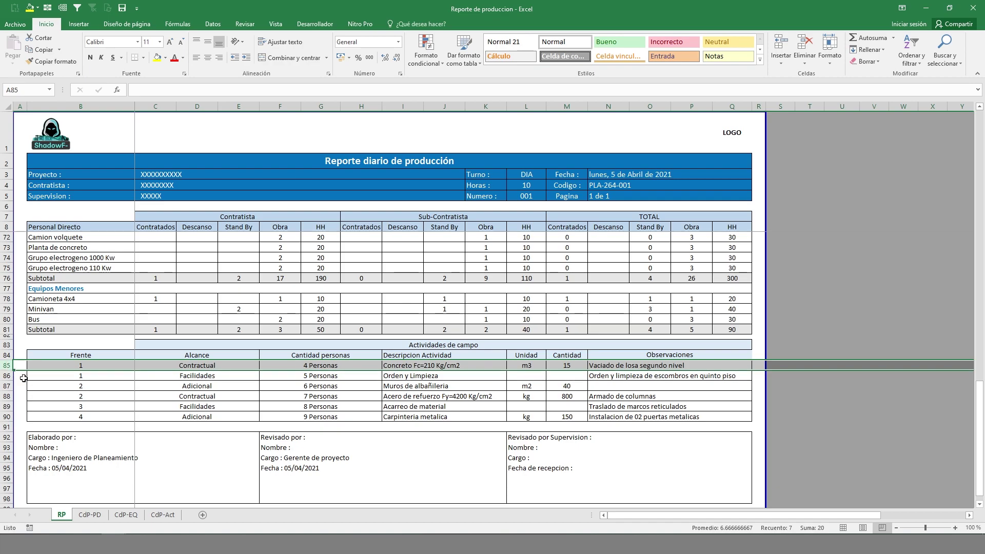
pyautogui.click(7, 378)
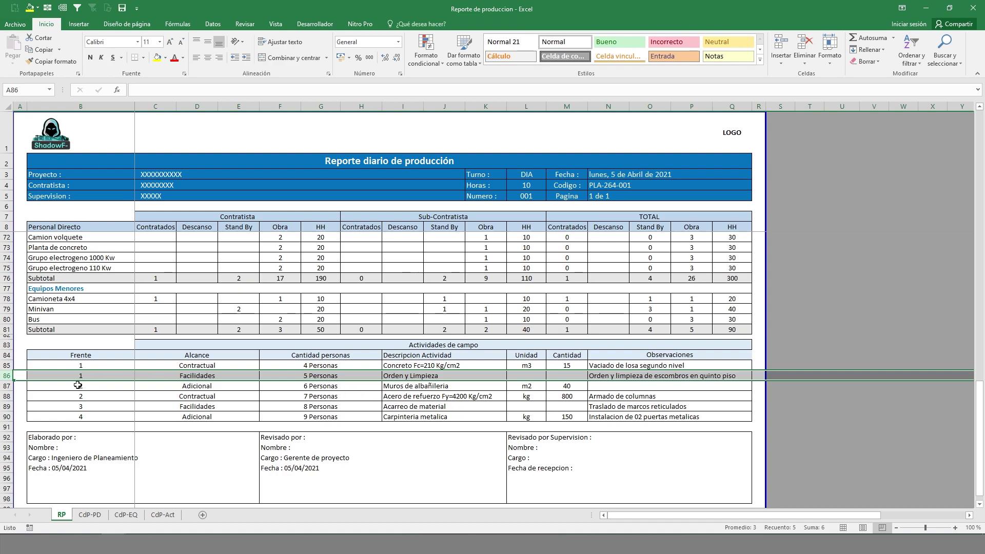
pyautogui.click(6, 385)
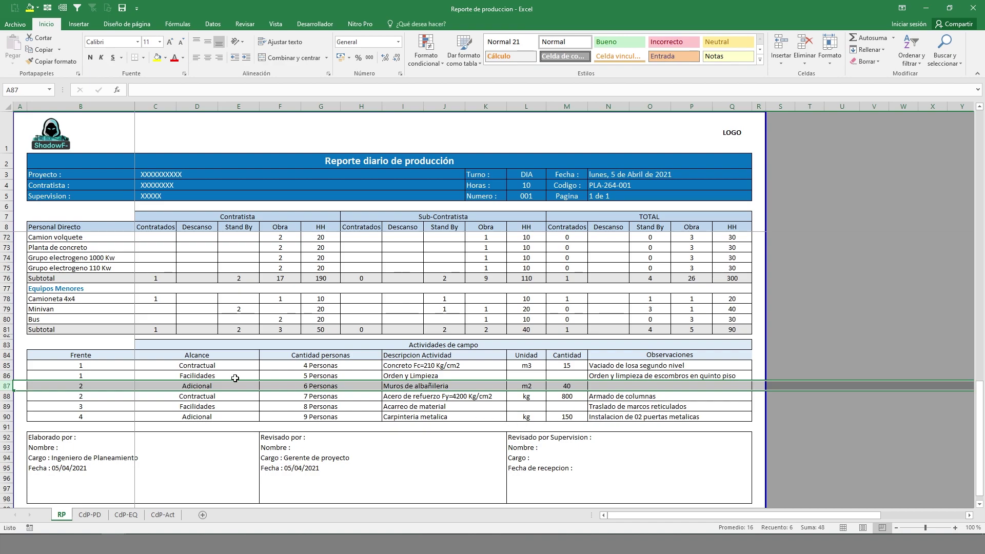
# - Review the Muros de albañileria row of Actividades de campo, from its Alcance value through Observaciones
pyautogui.click(88, 344)
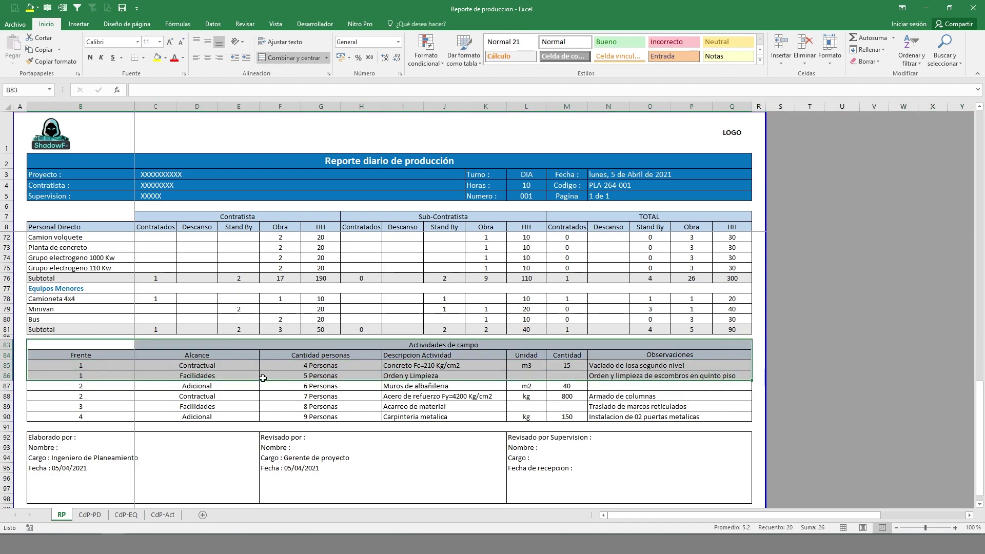
pyautogui.moveTo(191, 387); pyautogui.dragTo(734, 385)
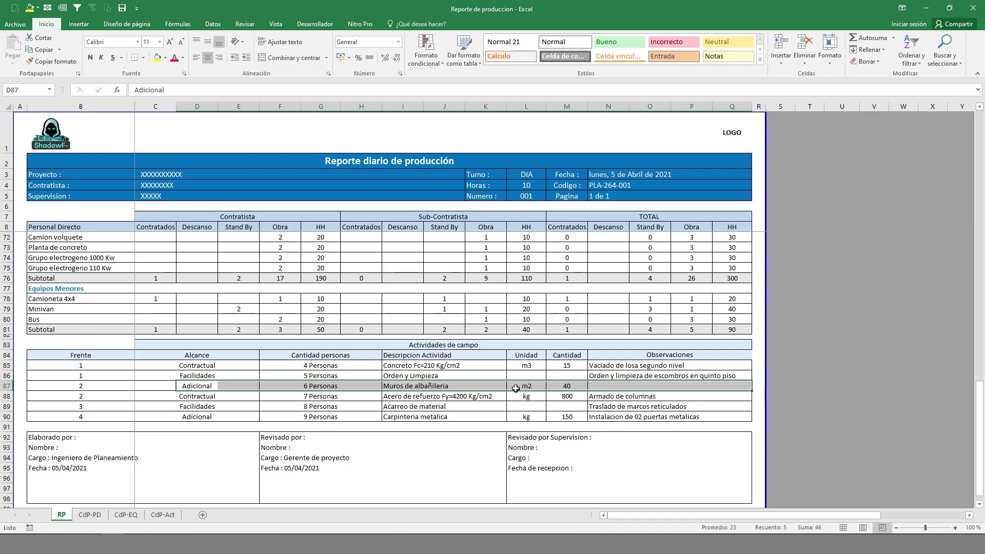
pyautogui.scroll(-1, 395, 382)
pyautogui.click(360, 343)
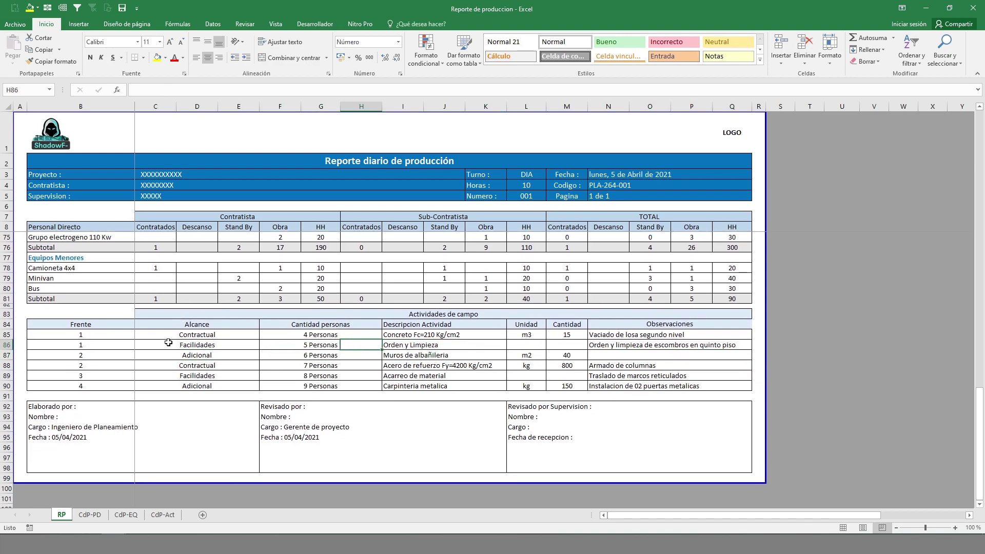
# - Examine how the Alcance heading and its first values span columns C to E in the Actividades de campo table
pyautogui.click(141, 341)
pyautogui.click(140, 322)
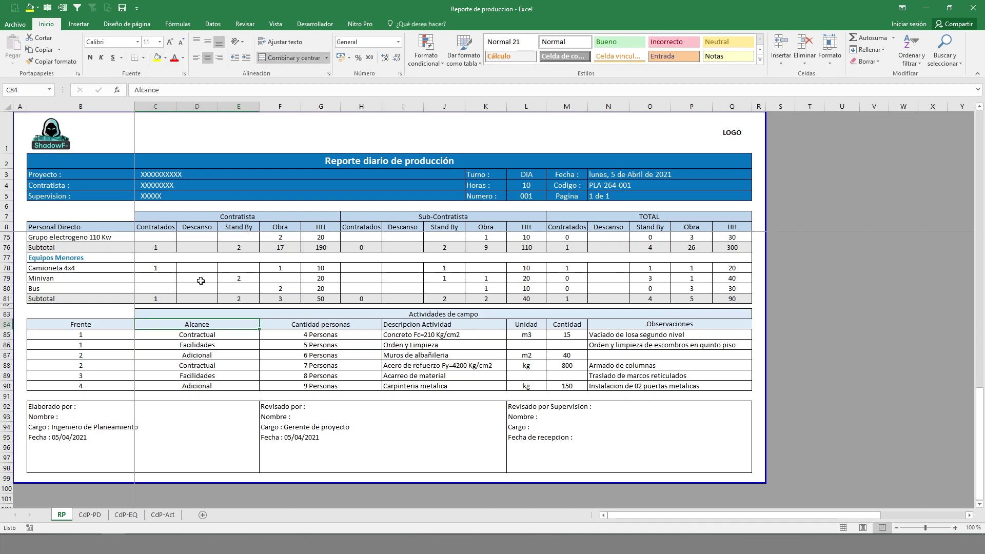
pyautogui.moveTo(165, 106); pyautogui.dragTo(238, 105)
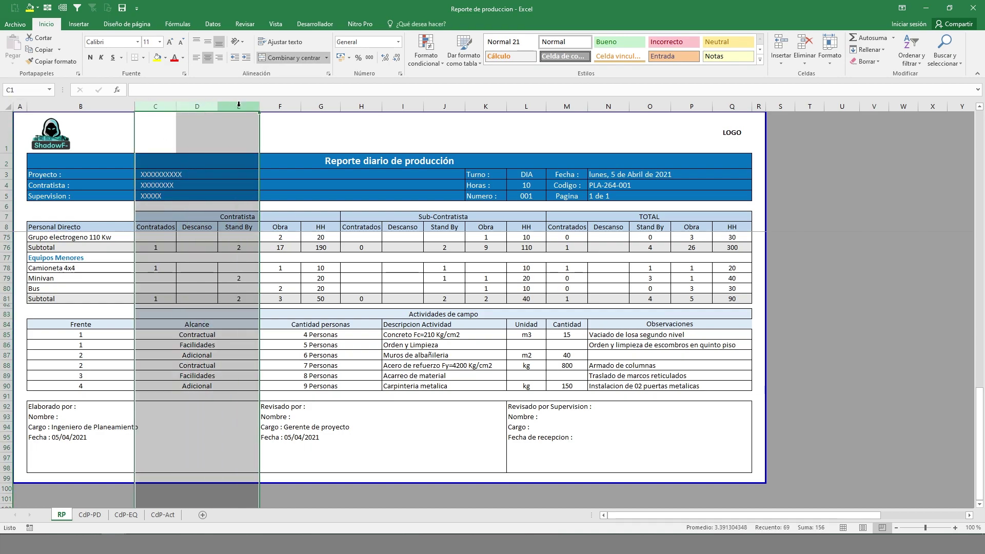
pyautogui.click(187, 325)
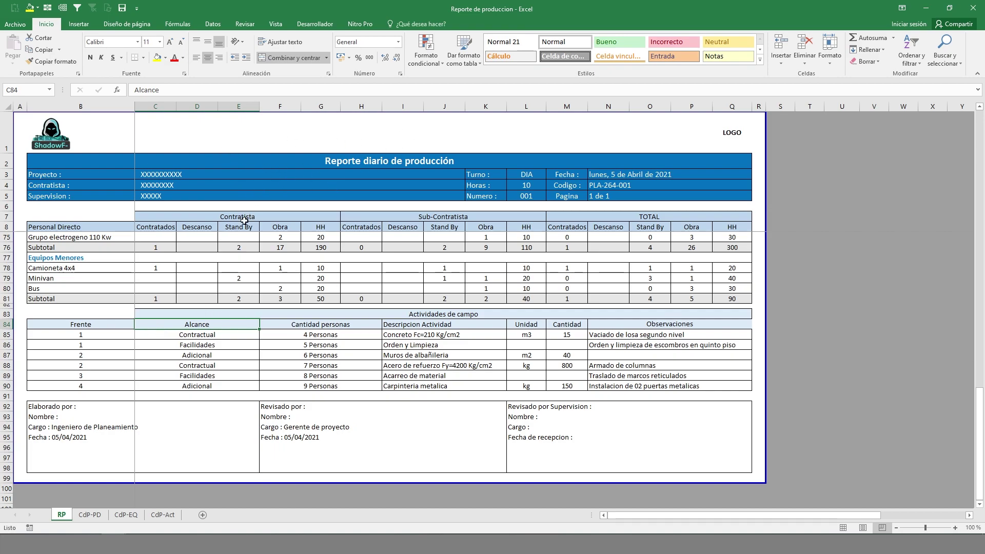
pyautogui.click(165, 334)
pyautogui.click(154, 335)
pyautogui.click(225, 335)
pyautogui.click(234, 345)
pyautogui.click(153, 336)
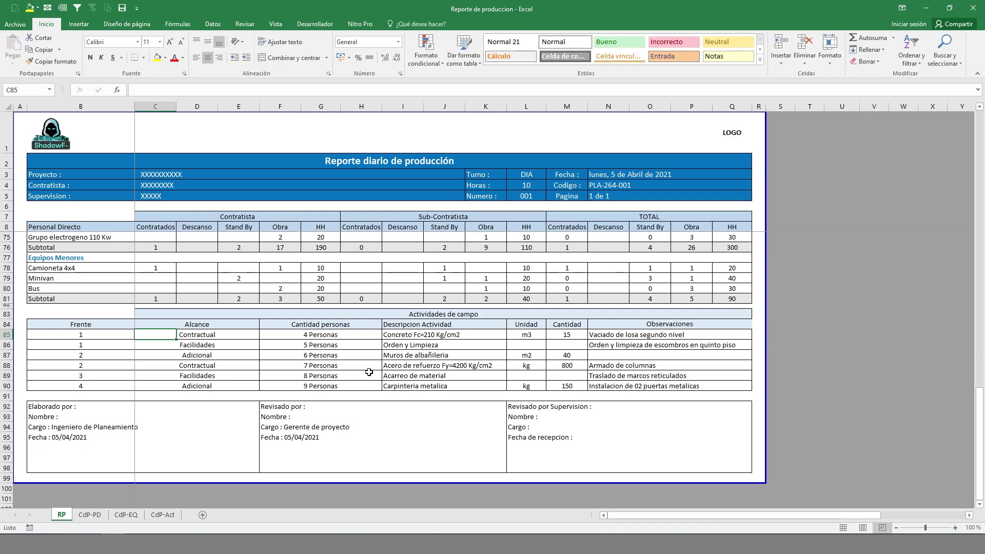
# - Examine the Cantidad personas heading and the cells under it in the Actividades de campo table
pyautogui.click(319, 326)
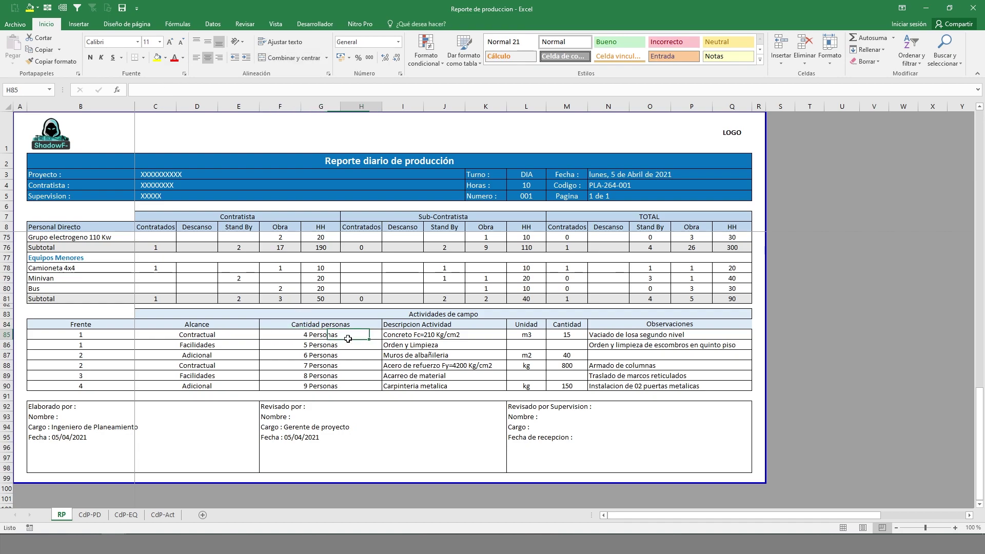
pyautogui.click(284, 342)
pyautogui.click(320, 343)
pyautogui.click(318, 363)
# - Try merging and centring the Concreto Fc=210 Kg/cm2 cell with its neighbours in the Descripcion Actividad column
pyautogui.click(406, 337)
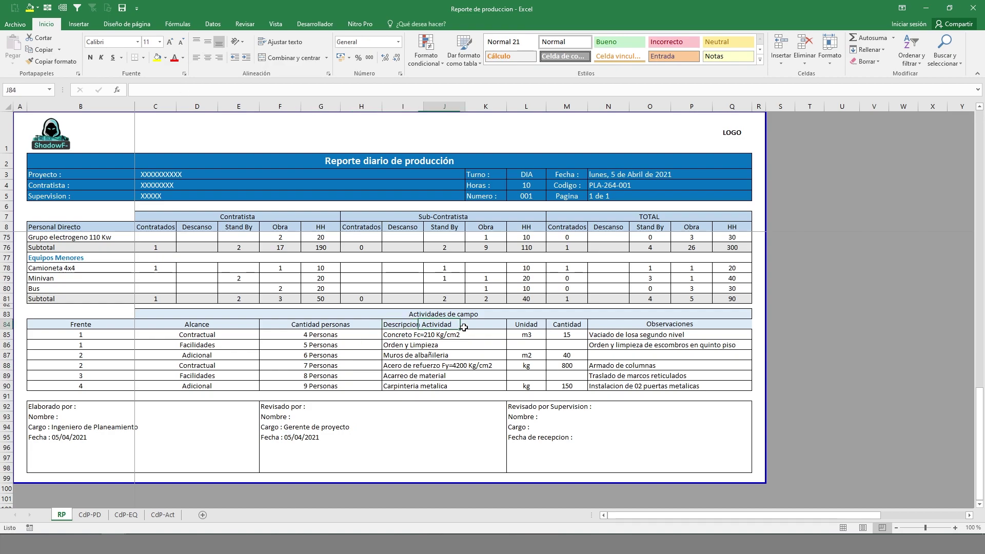
pyautogui.click(390, 345)
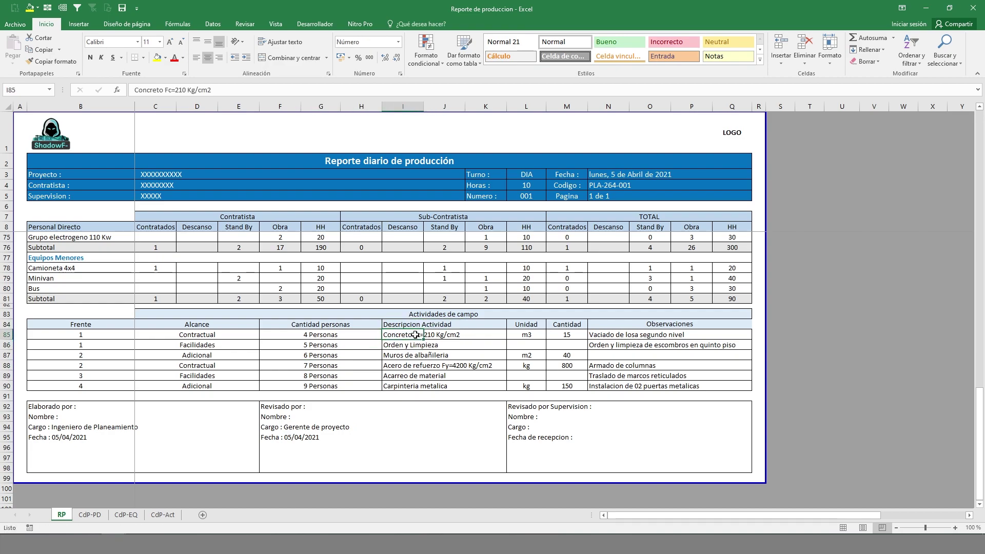
pyautogui.moveTo(422, 337); pyautogui.dragTo(490, 337)
pyautogui.click(305, 55)
pyautogui.click(304, 55)
# - Examine the Unidad, Cantidad and Observaciones columns of the Actividades de campo table
pyautogui.click(530, 326)
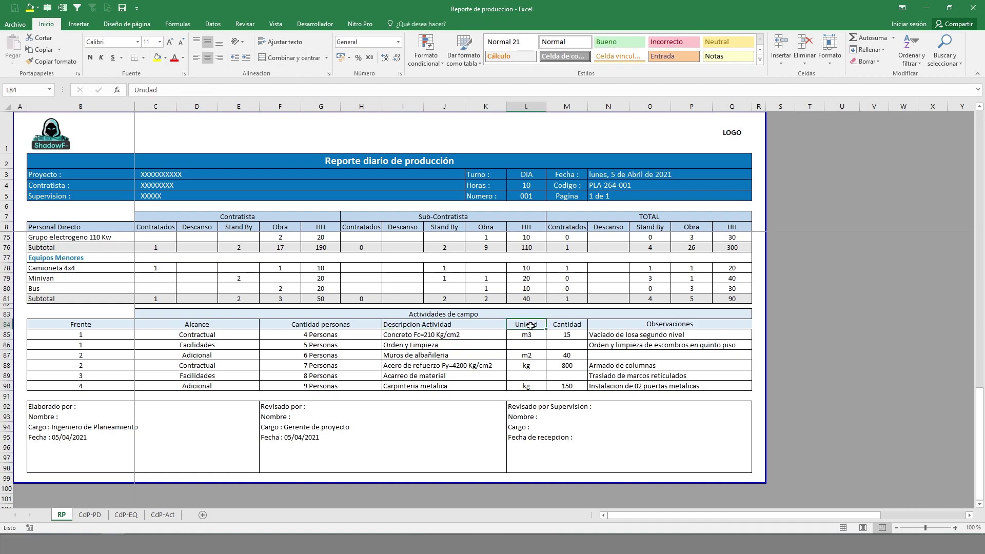
pyautogui.click(567, 321)
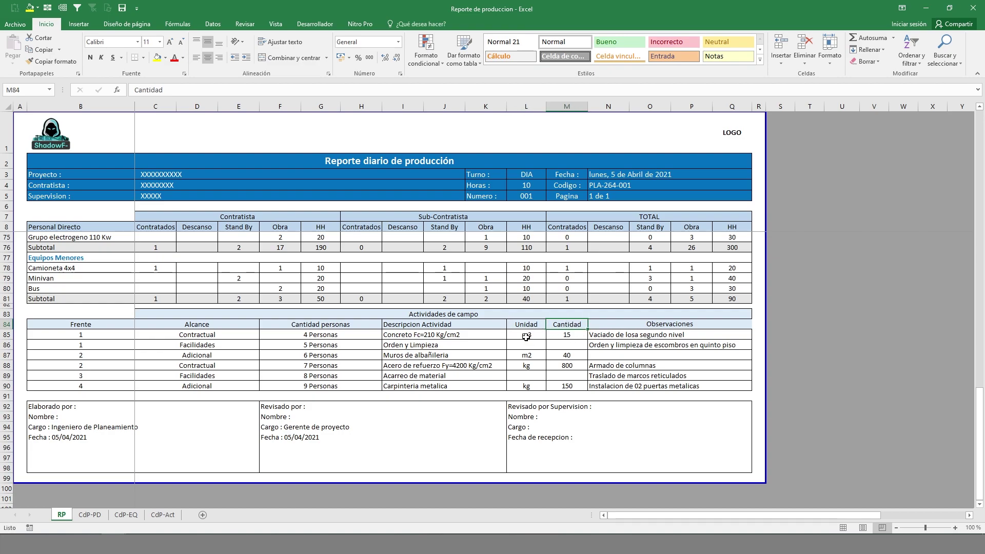
pyautogui.moveTo(638, 326); pyautogui.dragTo(623, 384)
pyautogui.click(609, 337)
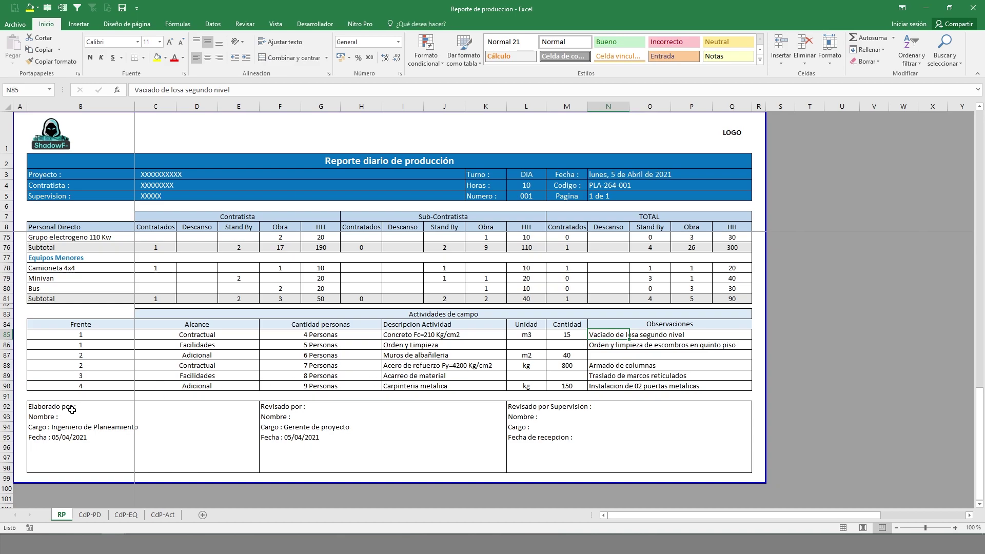
# - Review the three signature blocks at the end of the report: Elaborado por, Revisado por and Revisado por Supervision
pyautogui.moveTo(71, 409); pyautogui.dragTo(259, 470)
pyautogui.moveTo(277, 407); pyautogui.dragTo(493, 468)
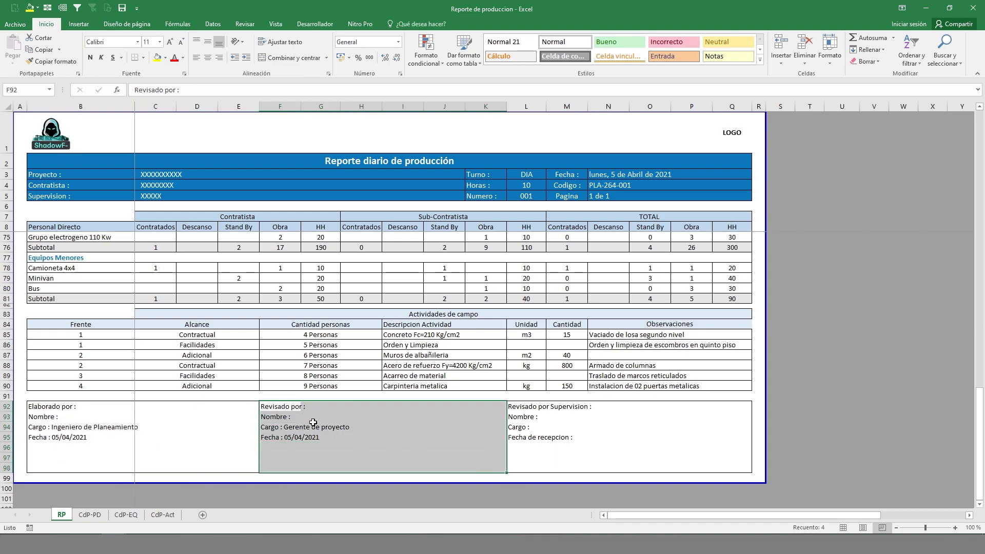
pyautogui.click(310, 425)
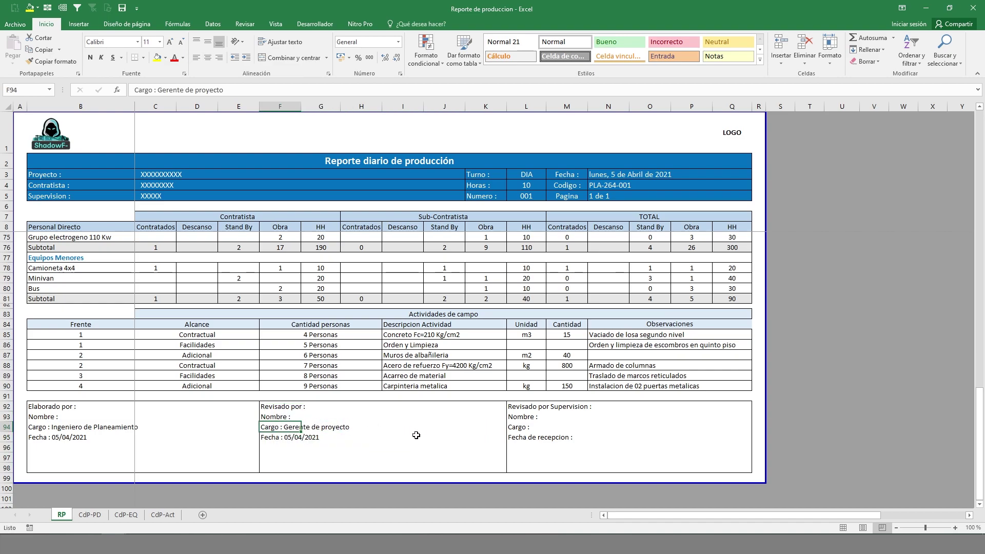
pyautogui.moveTo(508, 407); pyautogui.dragTo(744, 472)
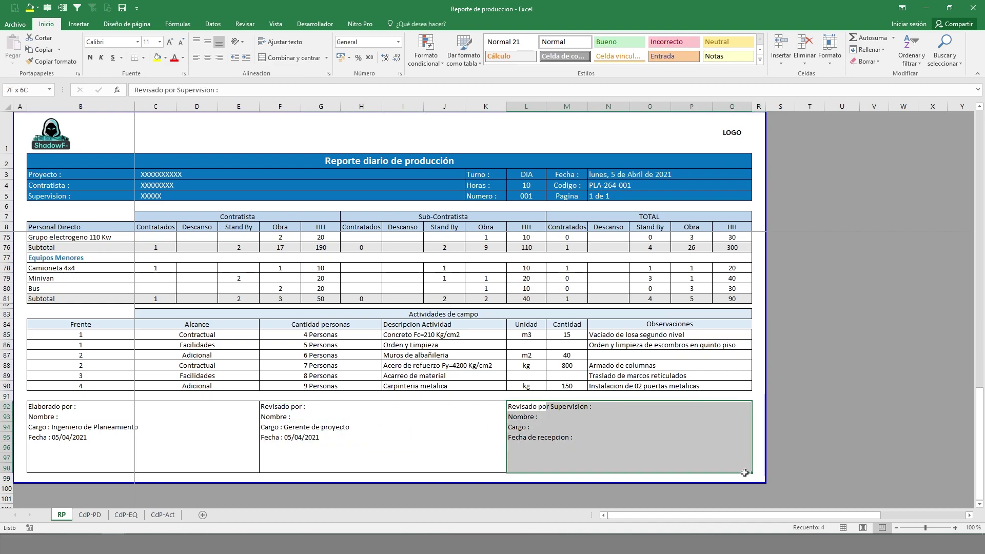
# - Insert five blank rows between the Actividades de campo table and the signature blocks
pyautogui.click(238, 386)
pyautogui.moveTo(2, 406); pyautogui.dragTo(12, 440)
pyautogui.rightClick(11, 447)
pyautogui.click(83, 281)
# - Draw an outside border around the blank range B92:Q95 above the signature blocks, leaving its cells unmerged
pyautogui.moveTo(51, 406); pyautogui.dragTo(744, 436)
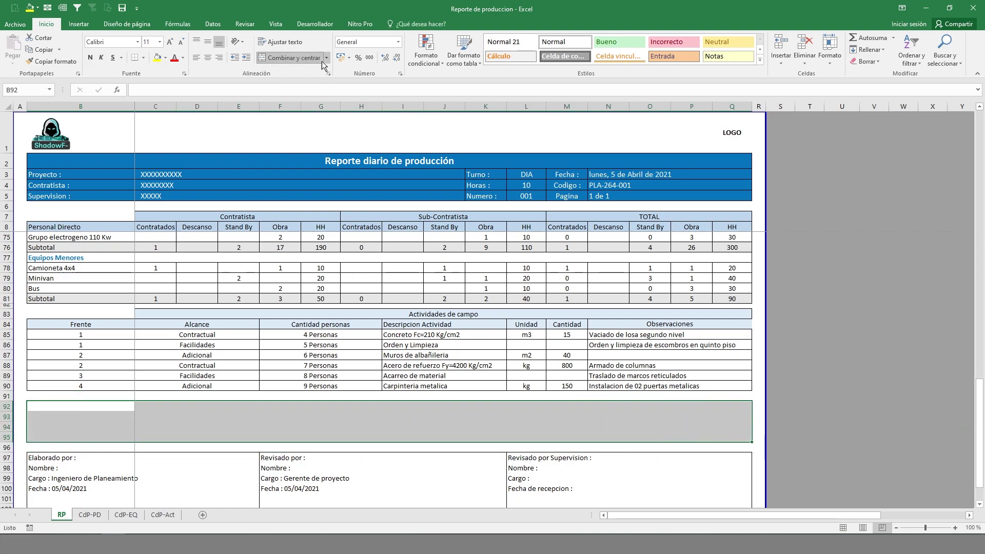
pyautogui.click(289, 57)
pyautogui.click(142, 58)
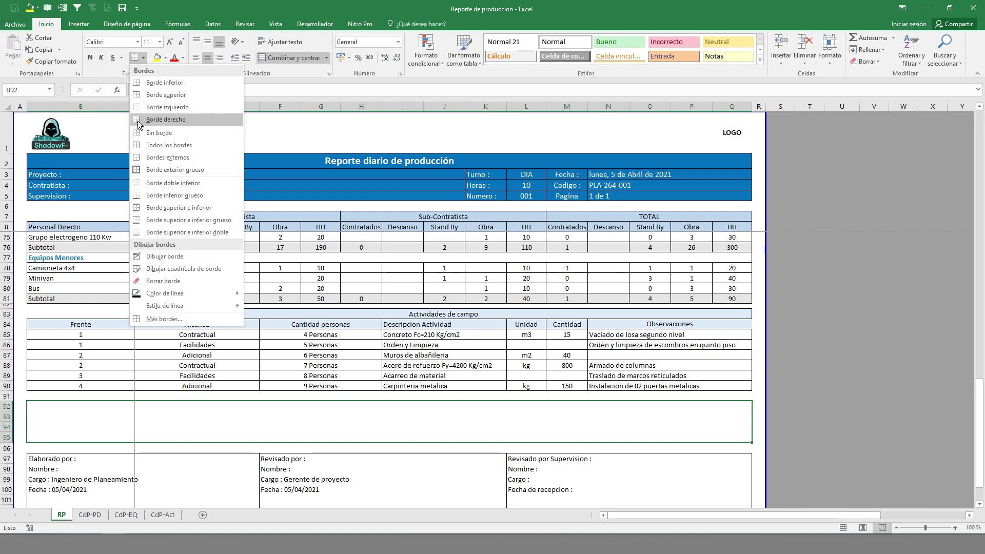
pyautogui.click(154, 159)
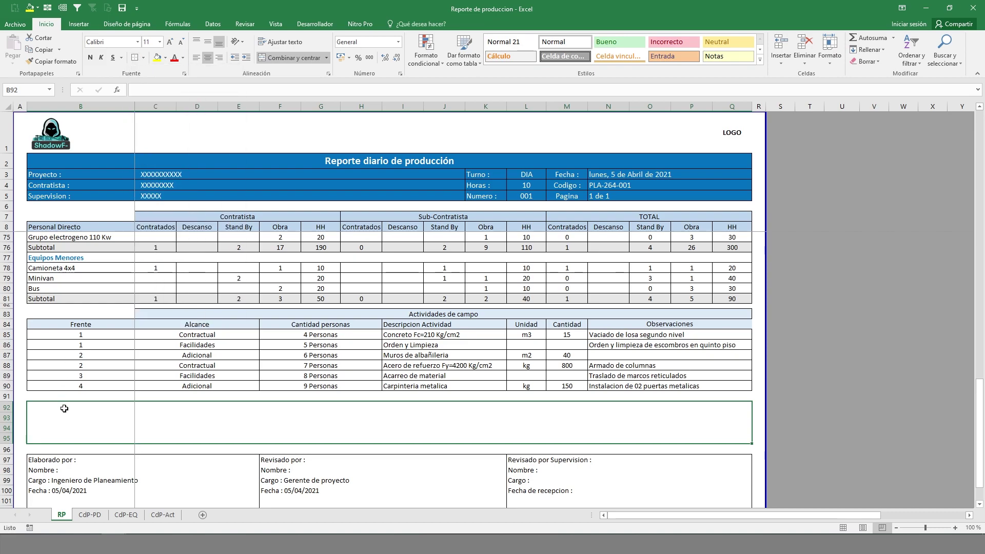
pyautogui.click(296, 57)
# - Enter the label "Observaciones :" in cell B92 of the new bordered box
pyautogui.click(66, 407)
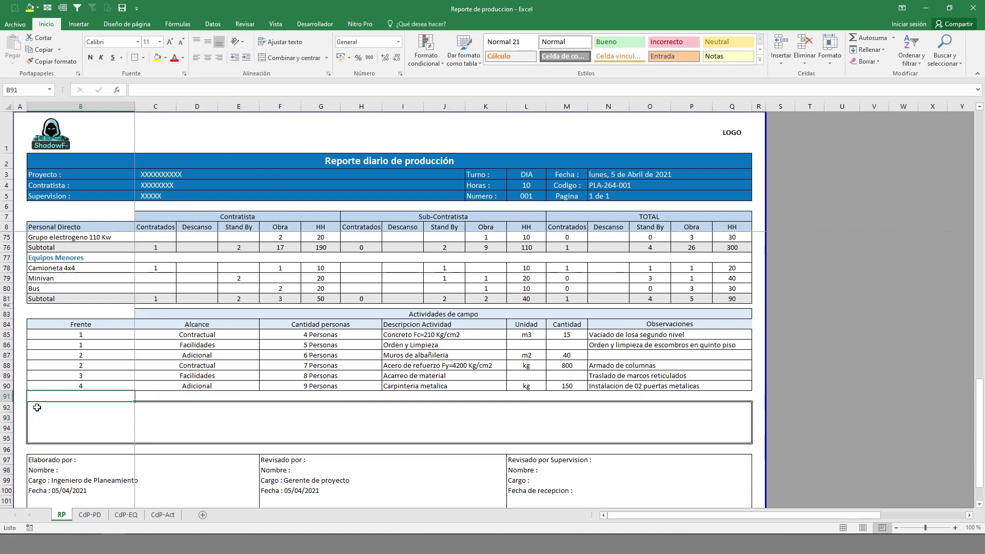
pyautogui.write('Obser')
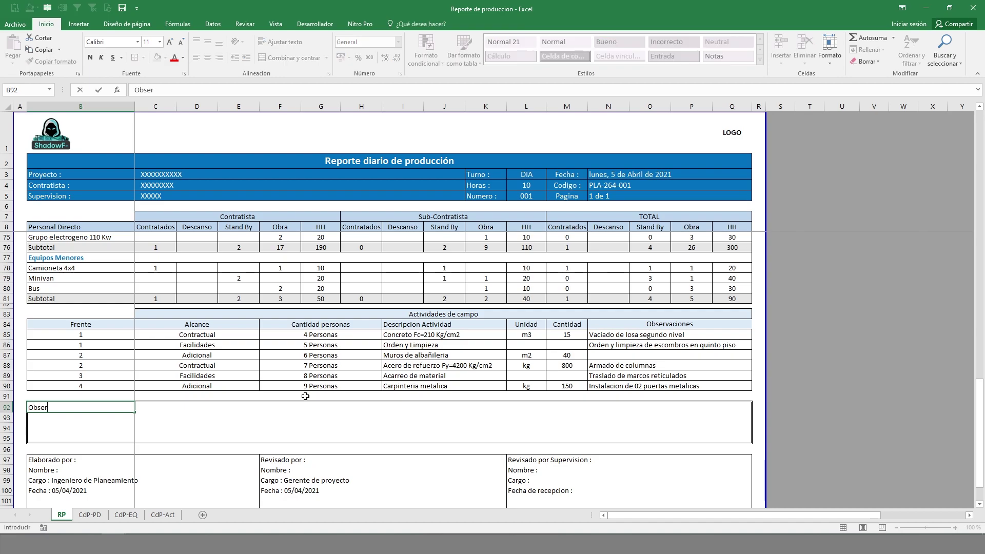
pyautogui.write('vacione')
pyautogui.press('Return')
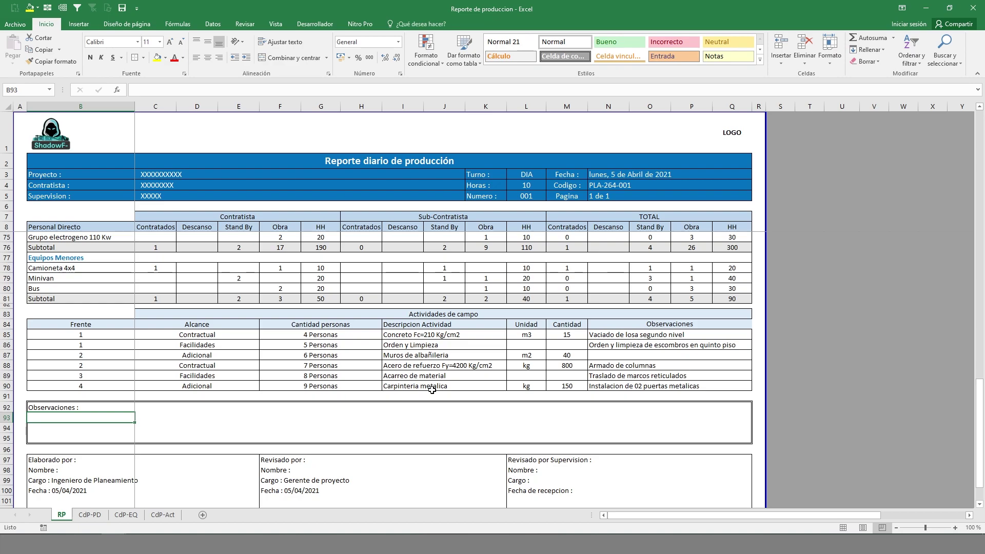
# - Review the whole report from the Personal Directo table through equipment and activities down to the signature blocks
pyautogui.scroll(18, 432, 390)
pyautogui.scroll(4, 434, 399)
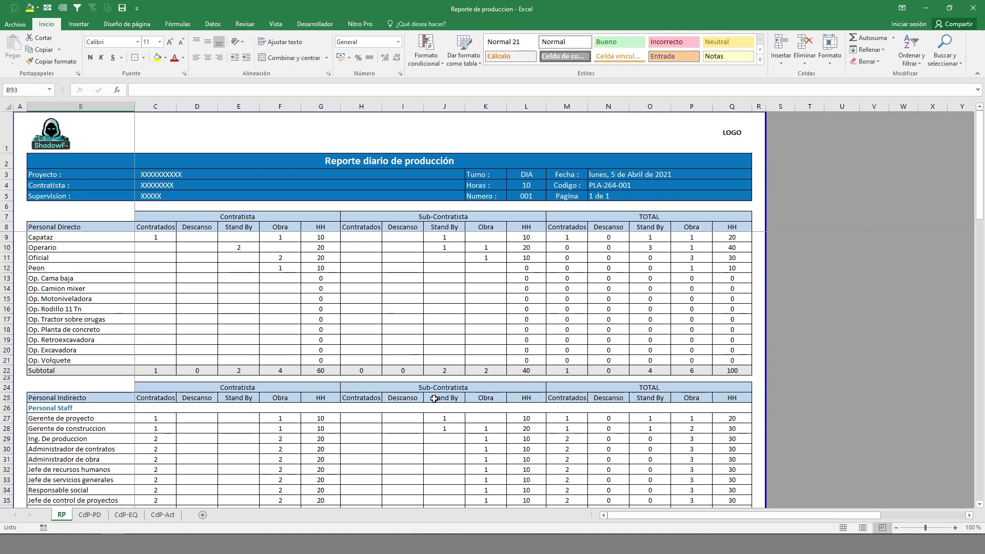
pyautogui.scroll(-18, 434, 398)
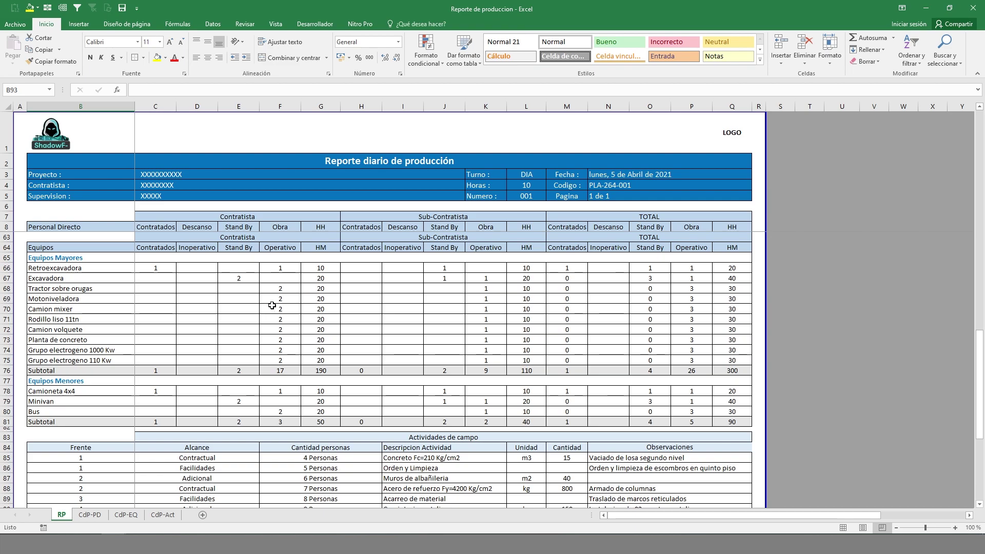
pyautogui.scroll(-4, 468, 282)
pyautogui.scroll(2, 369, 360)
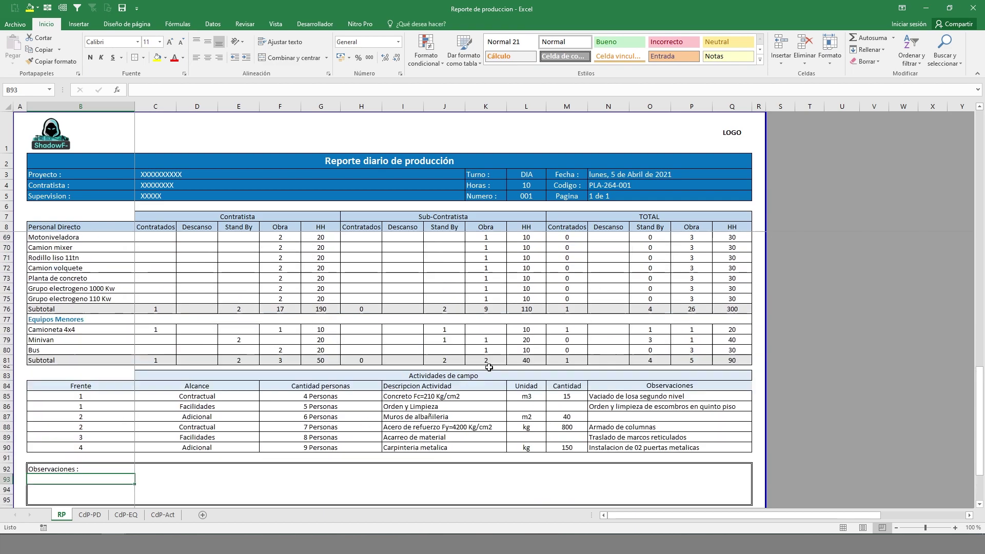
pyautogui.scroll(2, 369, 360)
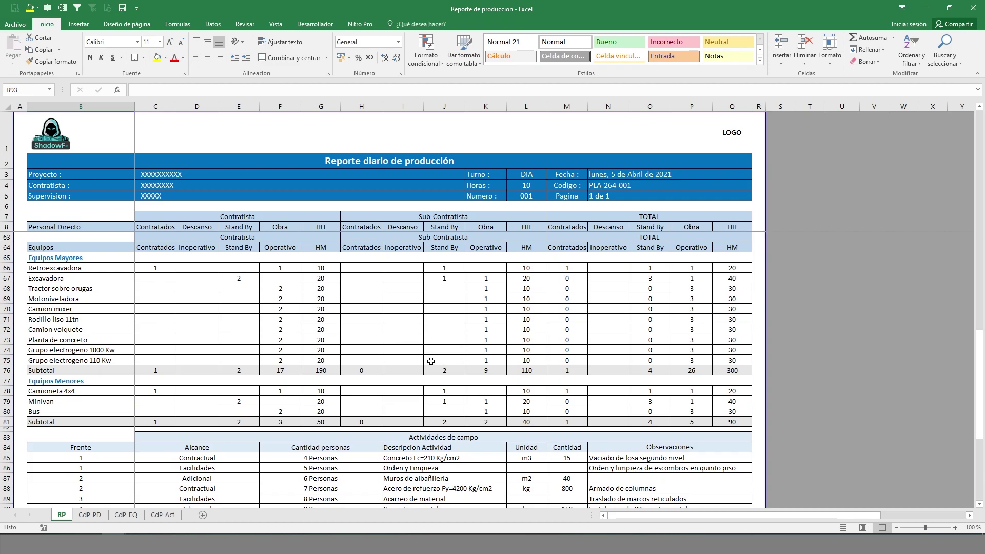
pyautogui.scroll(-4, 431, 361)
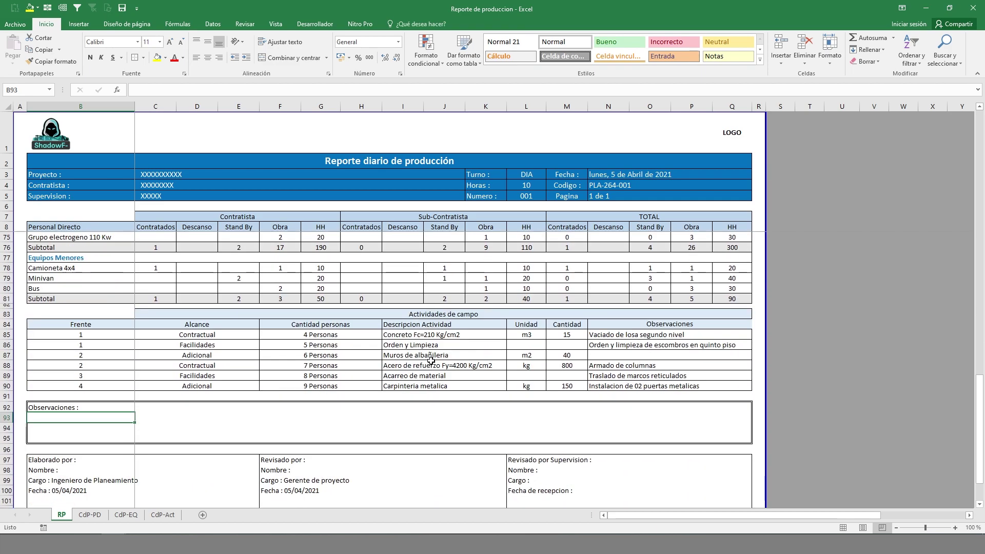
pyautogui.scroll(-4, 703, 378)
# - Select the full report range A1:R104 and switch the sheet to Normal view
pyautogui.click(757, 372)
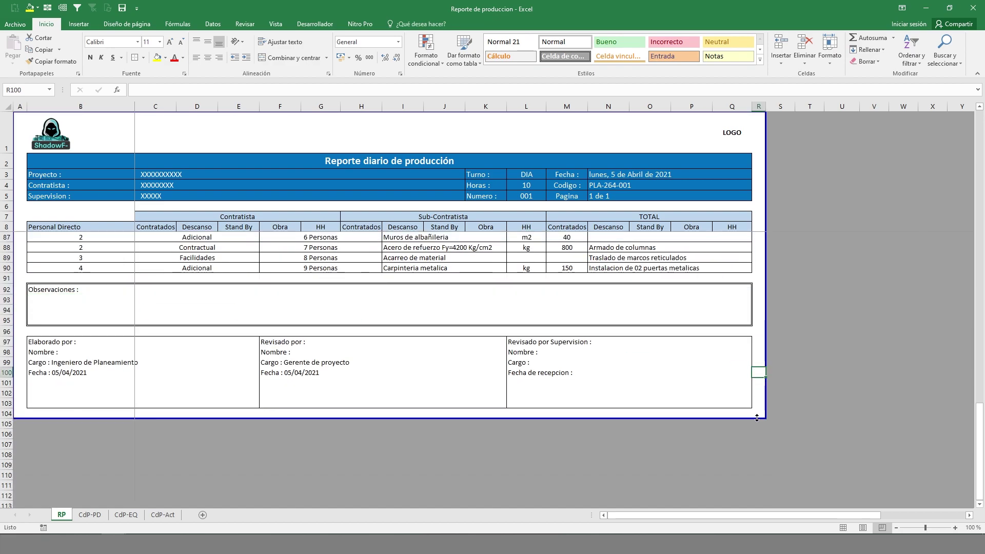
pyautogui.moveTo(754, 413); pyautogui.dragTo(19, 97)
pyautogui.click(265, 26)
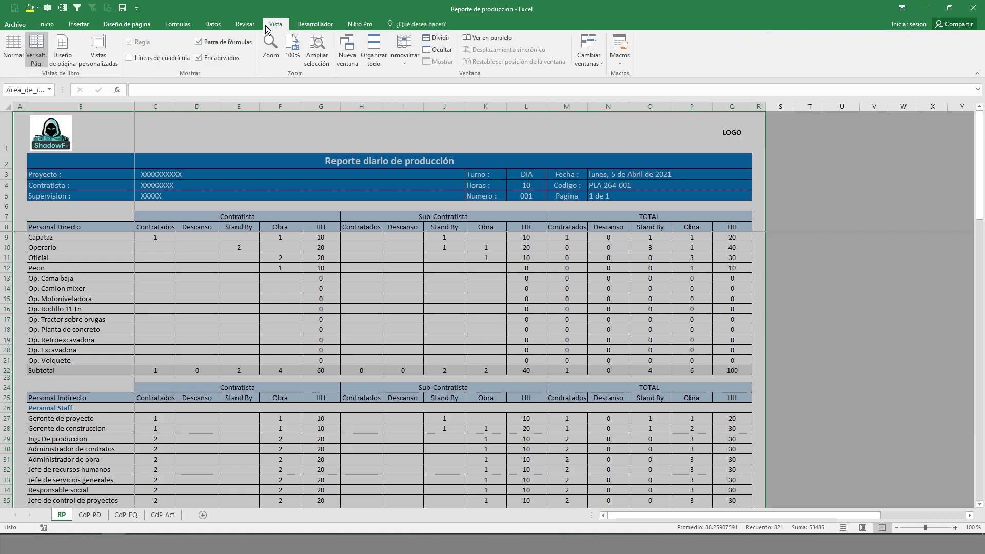
pyautogui.click(5, 52)
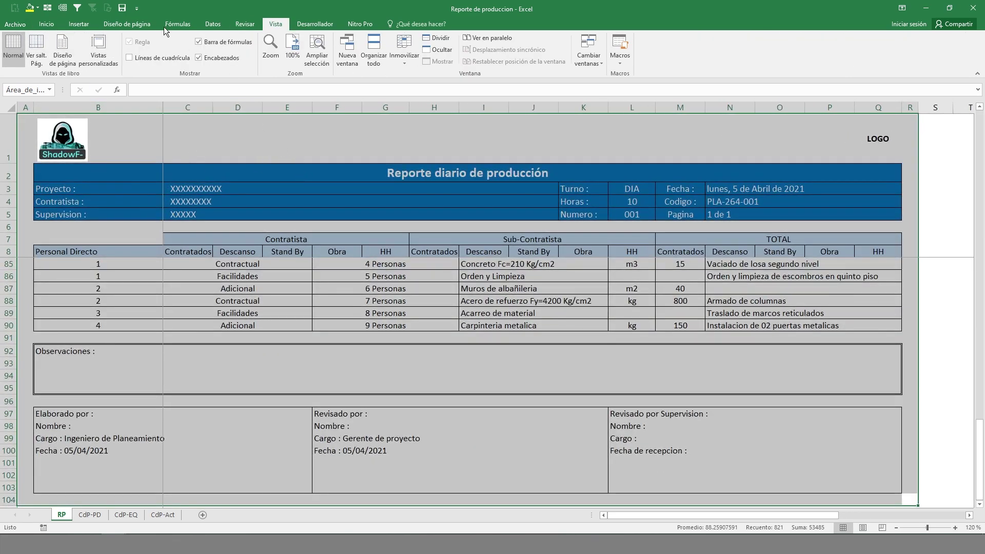
# - Set the selected report range A1:R104 as the print area, checking that it reaches past the signature blocks
pyautogui.click(135, 23)
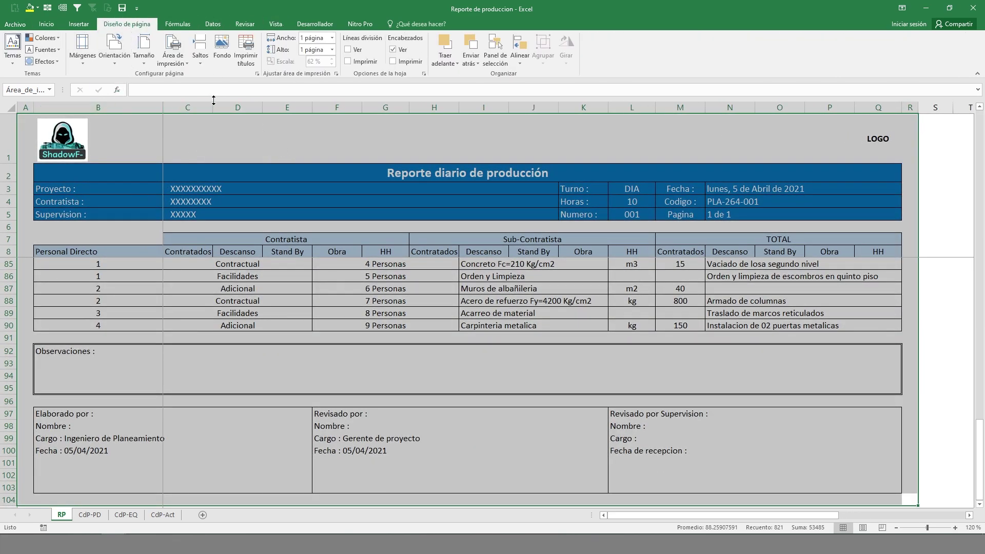
pyautogui.click(181, 60)
pyautogui.click(180, 73)
pyautogui.scroll(-4, 643, 248)
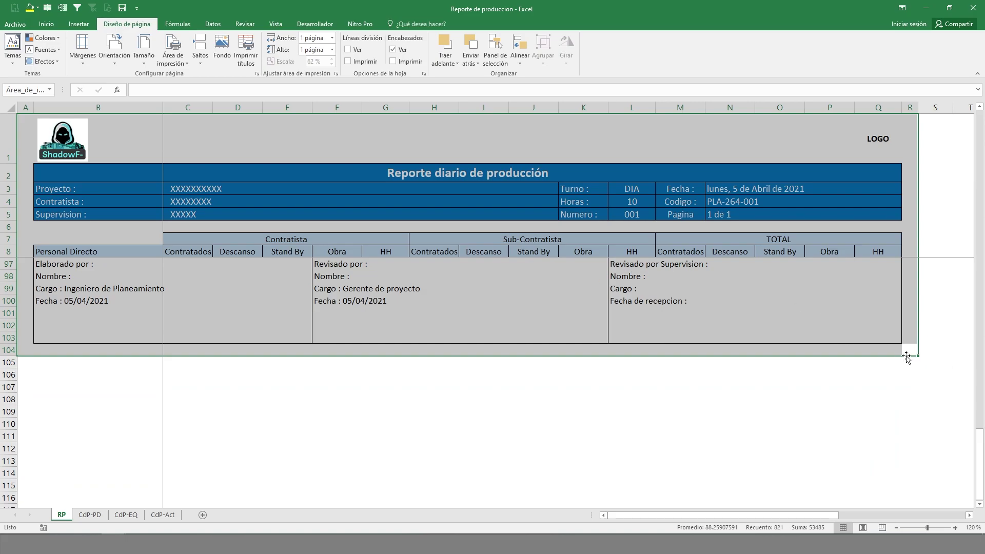
pyautogui.scroll(2, 431, 257)
pyautogui.click(177, 59)
pyautogui.click(192, 76)
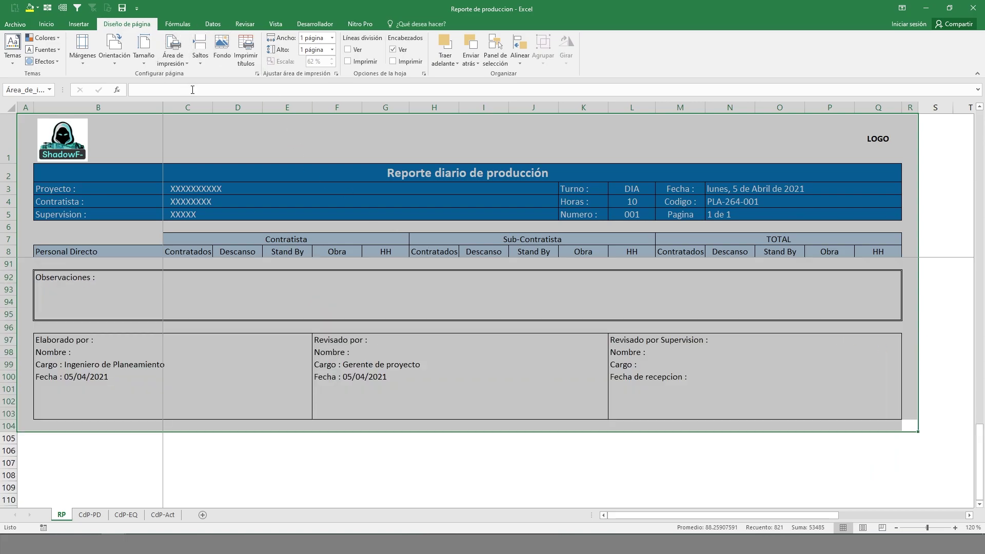
# - Return the sheet to page break preview and check the report's extent on the page
pyautogui.click(275, 24)
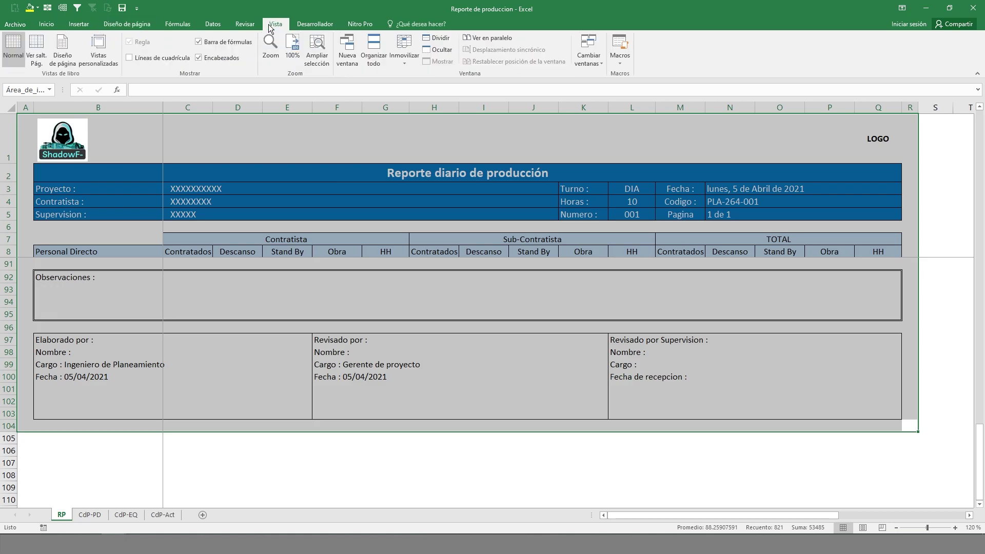
pyautogui.click(36, 51)
pyautogui.click(662, 323)
pyautogui.scroll(20, 691, 345)
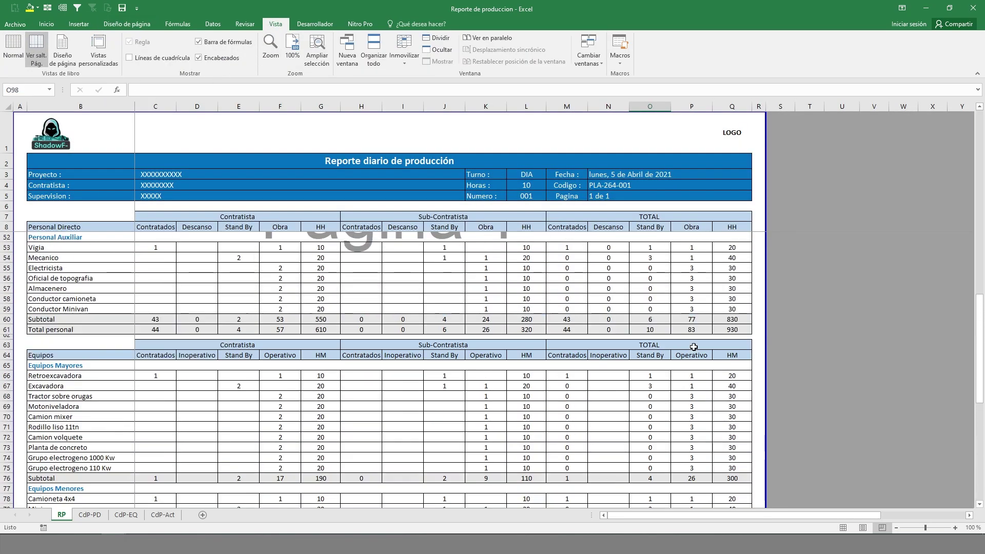
# - Check the report's print preview, keep the print scope at Imprimir hojas activas, and print with Microsoft Print to PDF
pyautogui.scroll(10, 862, 307)
pyautogui.moveTo(811, 169); pyautogui.dragTo(893, 354)
pyautogui.click(688, 139)
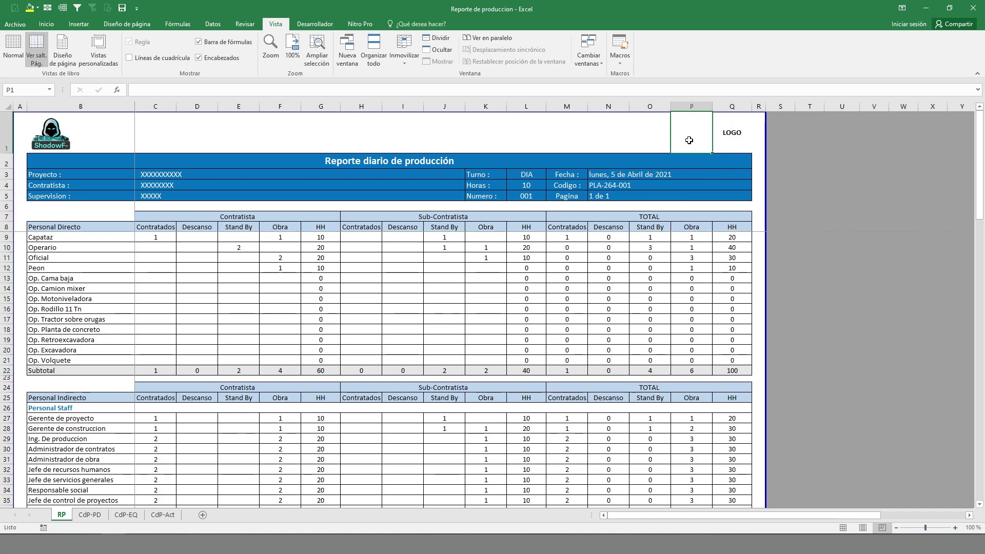
pyautogui.click(17, 25)
pyautogui.click(25, 147)
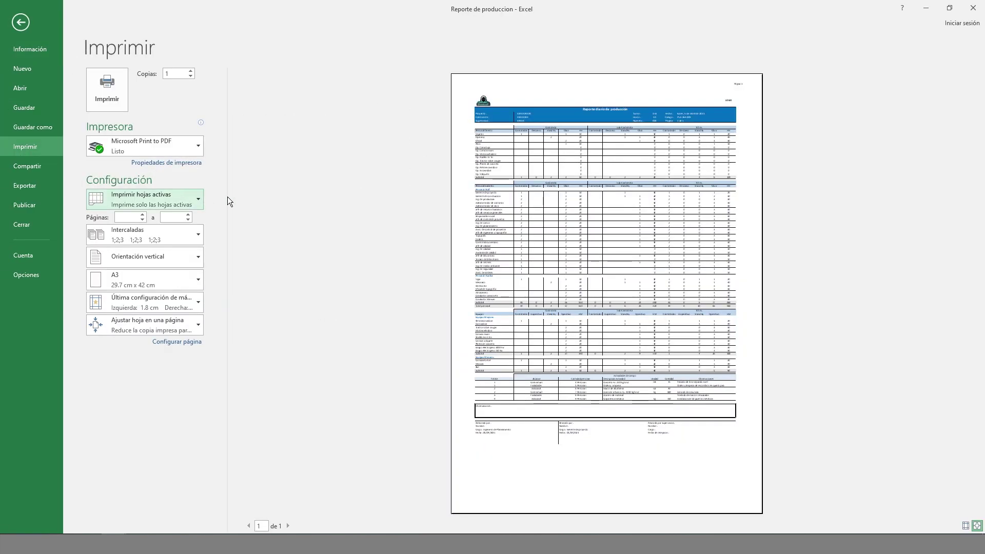
pyautogui.click(159, 197)
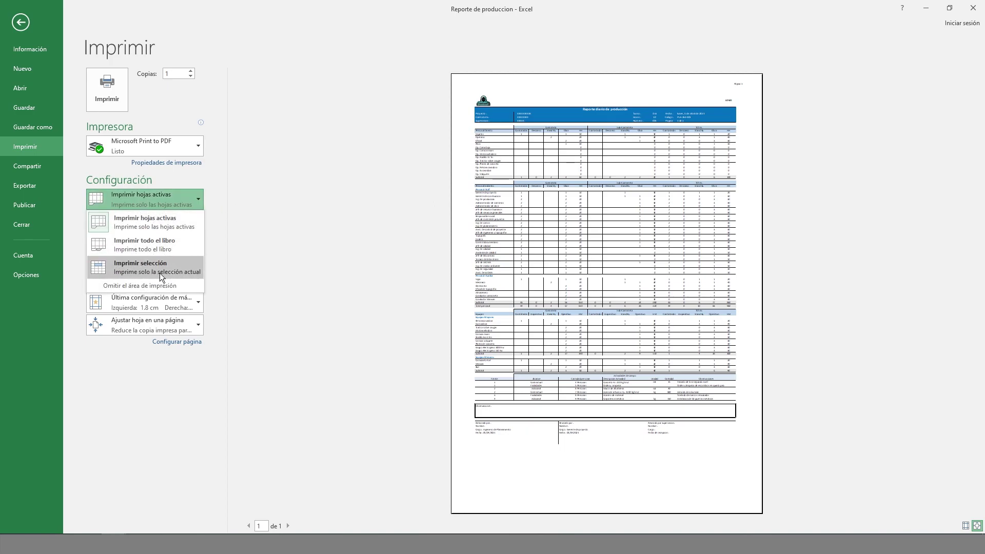
pyautogui.click(175, 224)
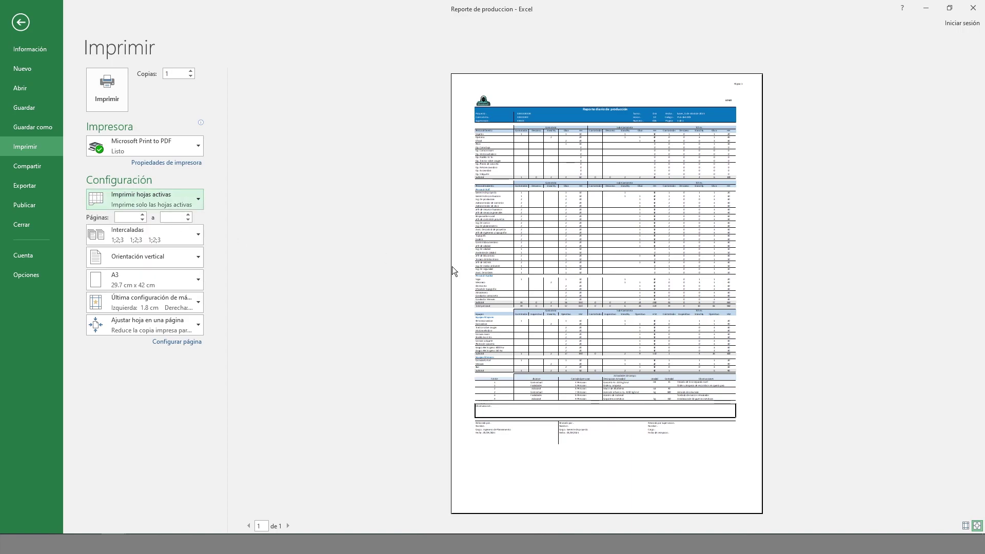
pyautogui.click(104, 93)
# - Name the PDF RD_21.04.06, based on the existing RD_21.04.05 file name, and save it to Escritorio
pyautogui.click(624, 328)
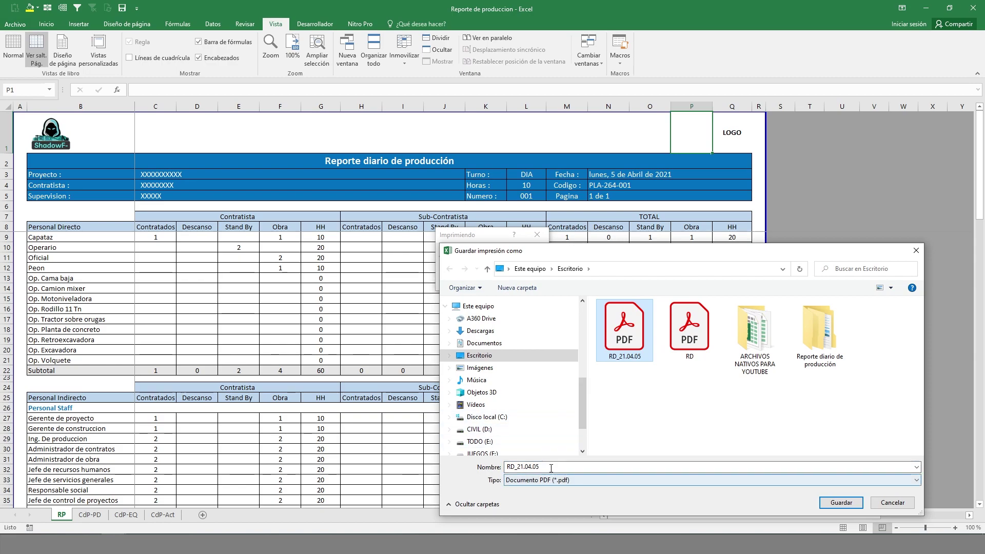
pyautogui.click(519, 466)
pyautogui.click(541, 468)
pyautogui.doubleClick(517, 468)
pyautogui.click(522, 466)
pyautogui.moveTo(518, 467); pyautogui.dragTo(556, 464)
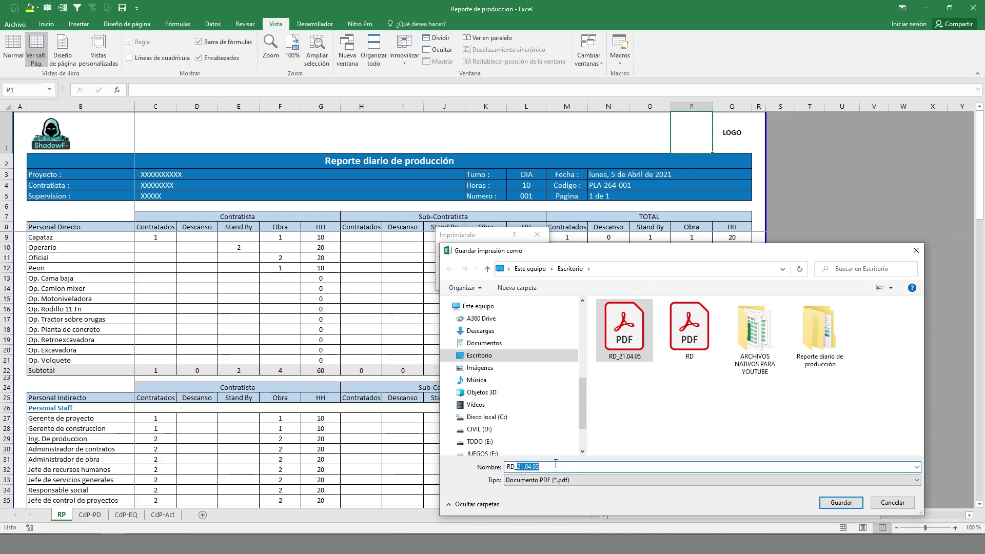
pyautogui.click(523, 468)
pyautogui.press('BackSpace')
pyautogui.write('2')
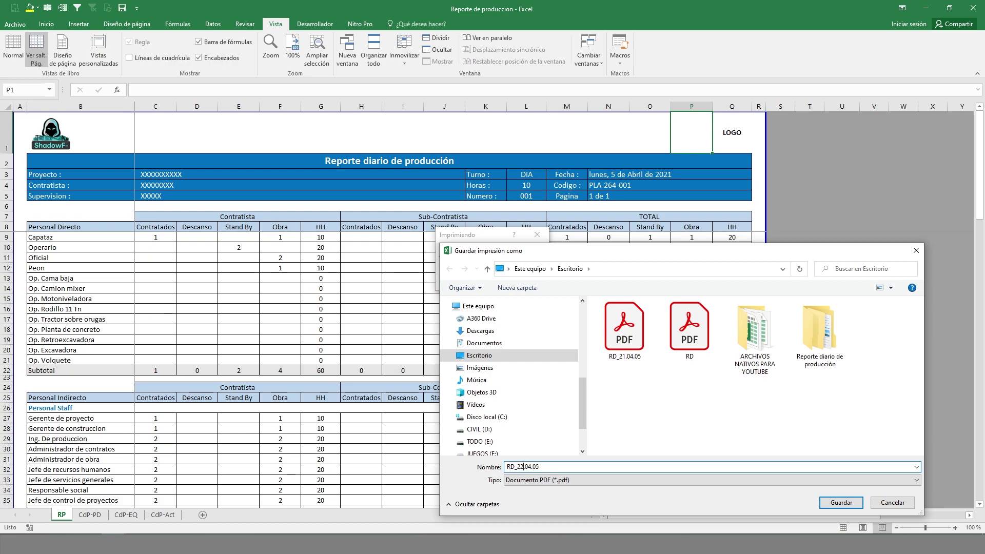
pyautogui.press('BackSpace')
pyautogui.write('1')
pyautogui.press('BackSpace')
pyautogui.write('6')
pyautogui.click(847, 503)
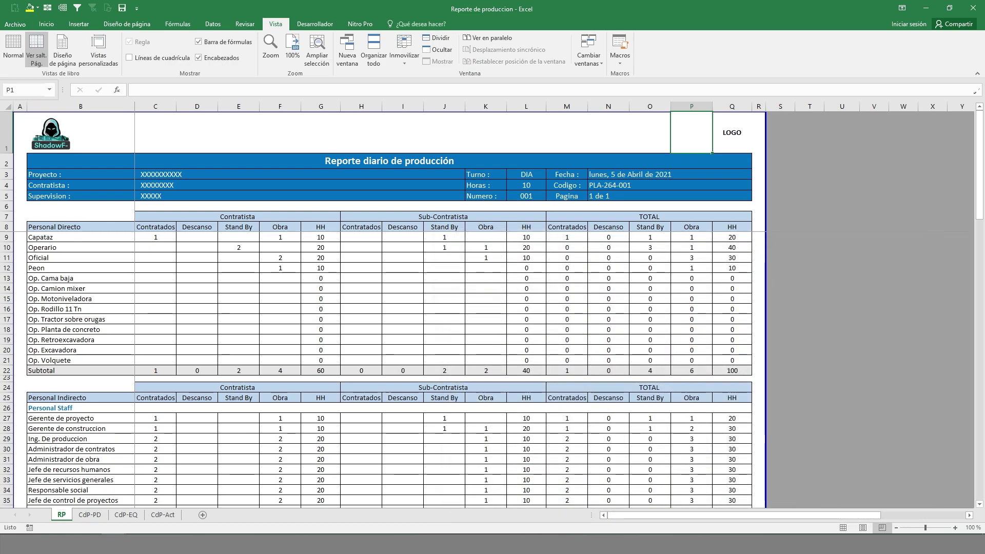
pyautogui.rightClick(563, 534)
pyautogui.click(346, 514)
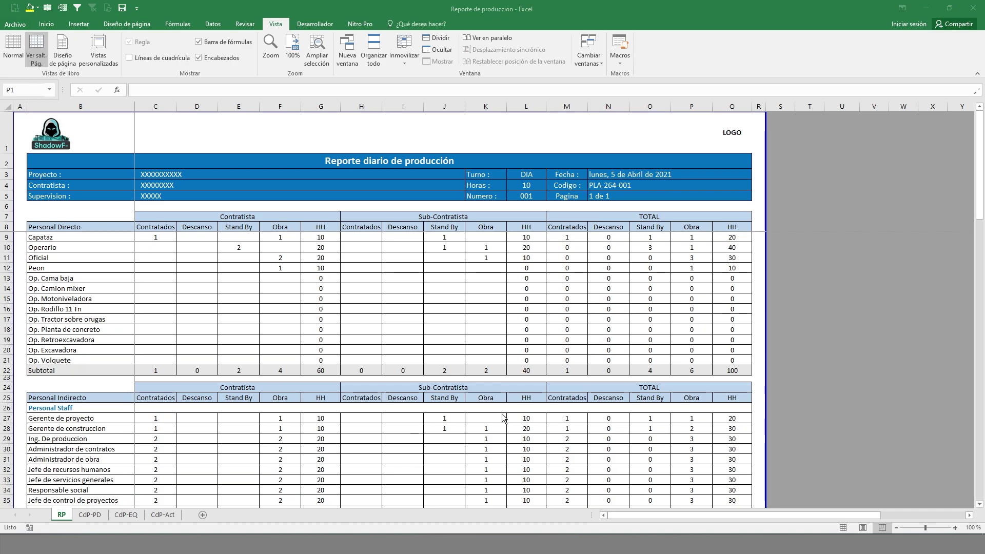
pyautogui.click(16, 25)
pyautogui.click(32, 127)
pyautogui.click(359, 100)
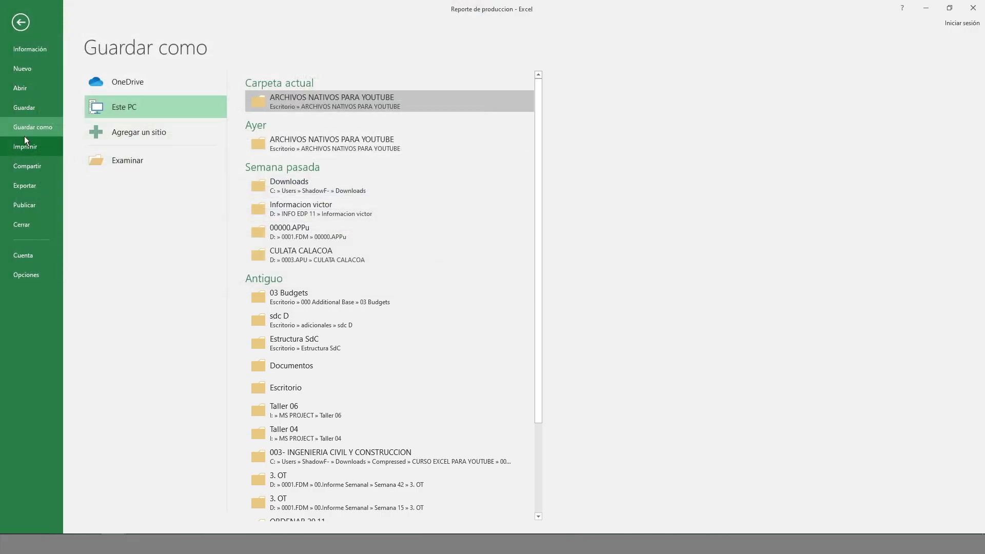
pyautogui.click(157, 165)
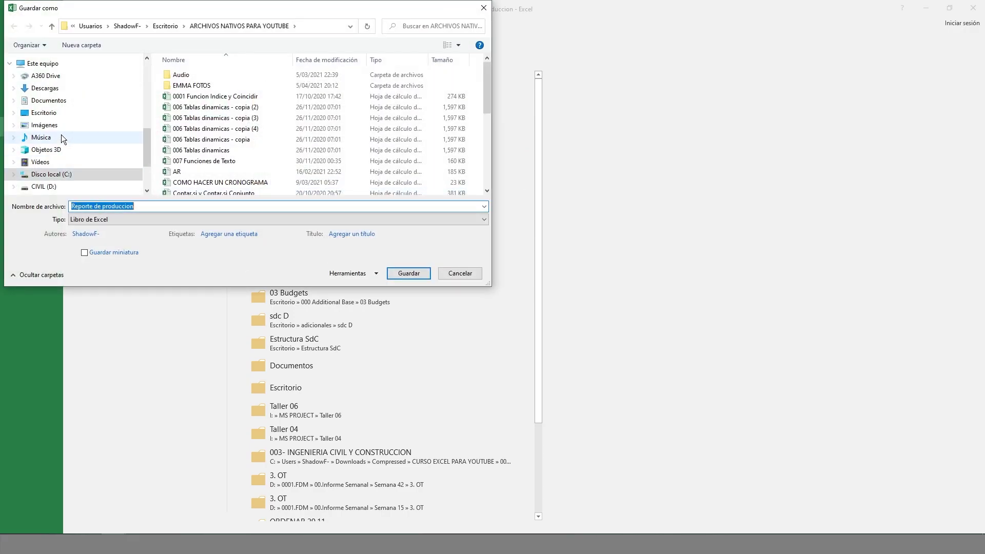
pyautogui.click(47, 117)
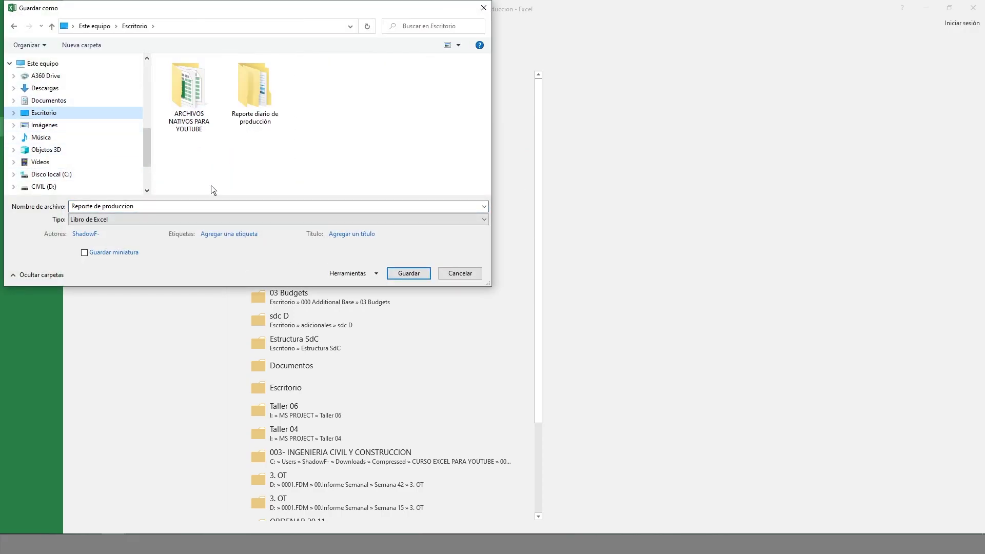
pyautogui.press('Return')
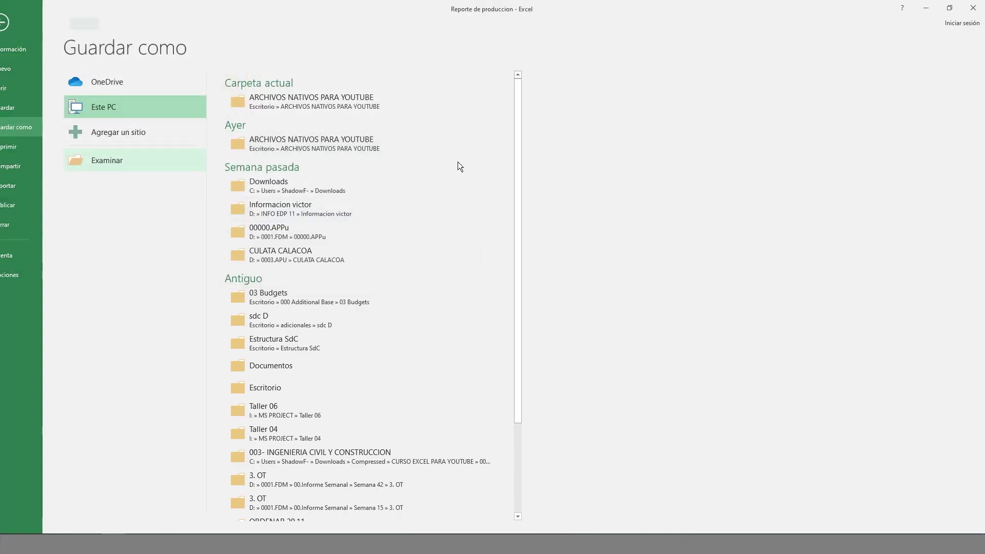
# - Start another PDF print to list the Escritorio files in detail view, check the daily report PDFs, and cancel without saving
pyautogui.click(17, 27)
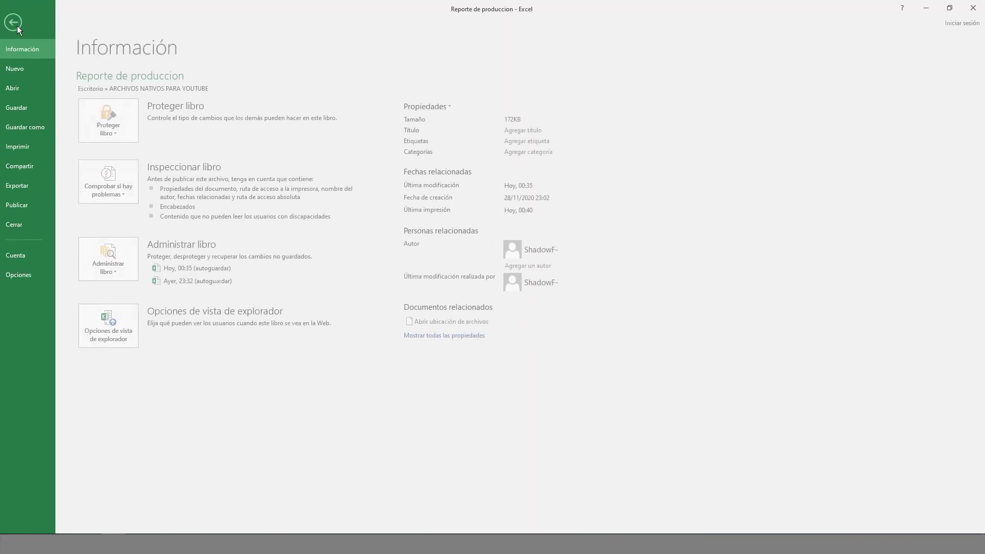
pyautogui.click(22, 142)
pyautogui.click(119, 81)
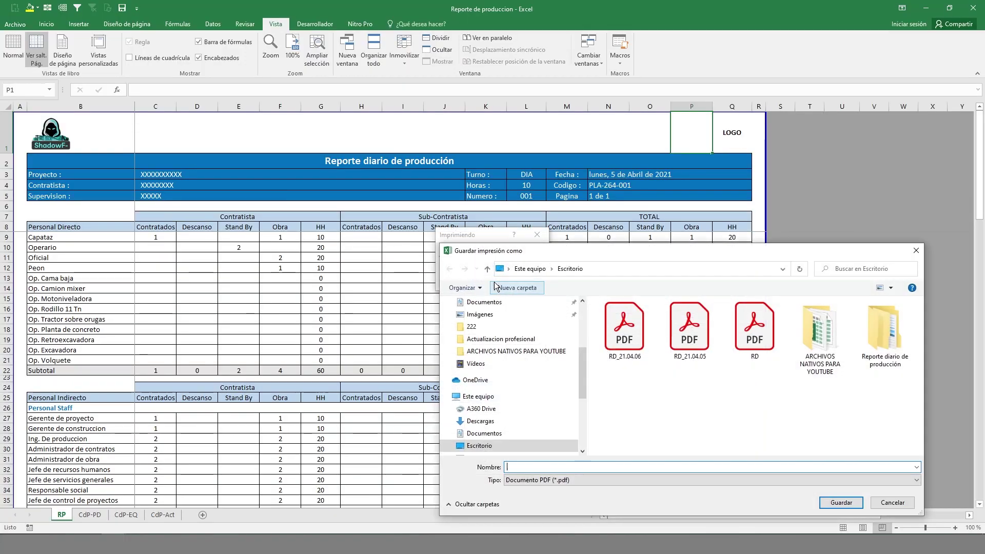
pyautogui.rightClick(704, 390)
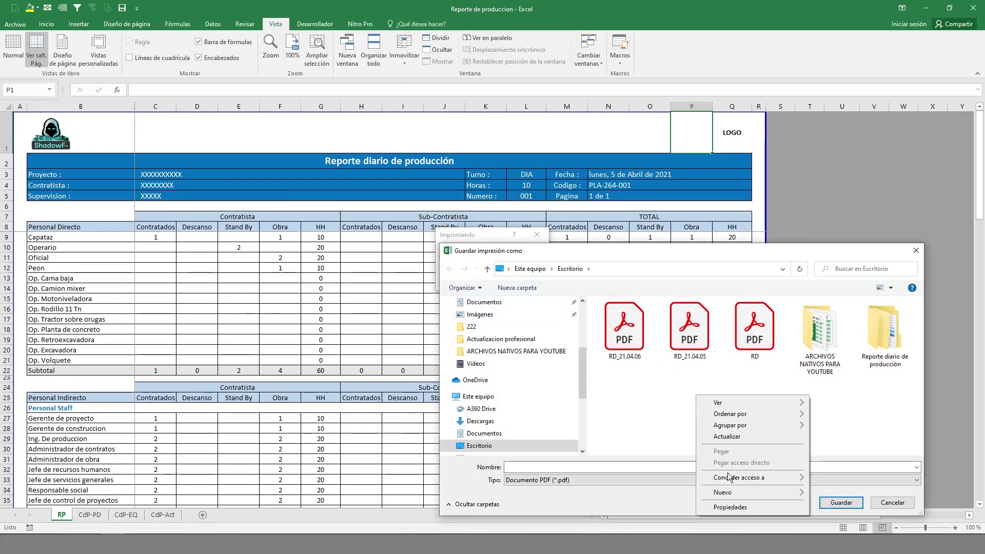
pyautogui.moveTo(740, 406)
pyautogui.click(853, 459)
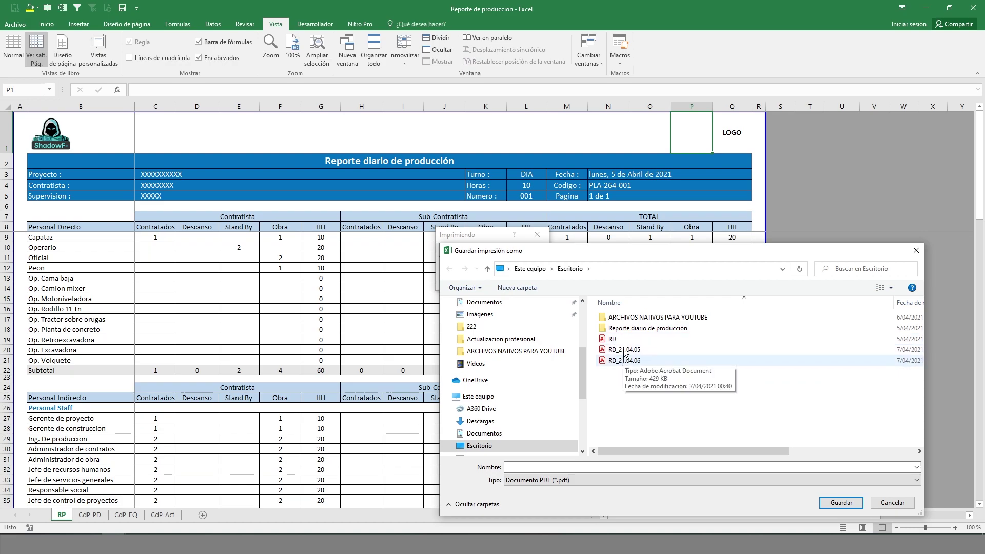
pyautogui.click(916, 251)
# - Review the report from the Personal Directo table through indirect personnel and equipment down to the Actividades de campo table
pyautogui.click(650, 308)
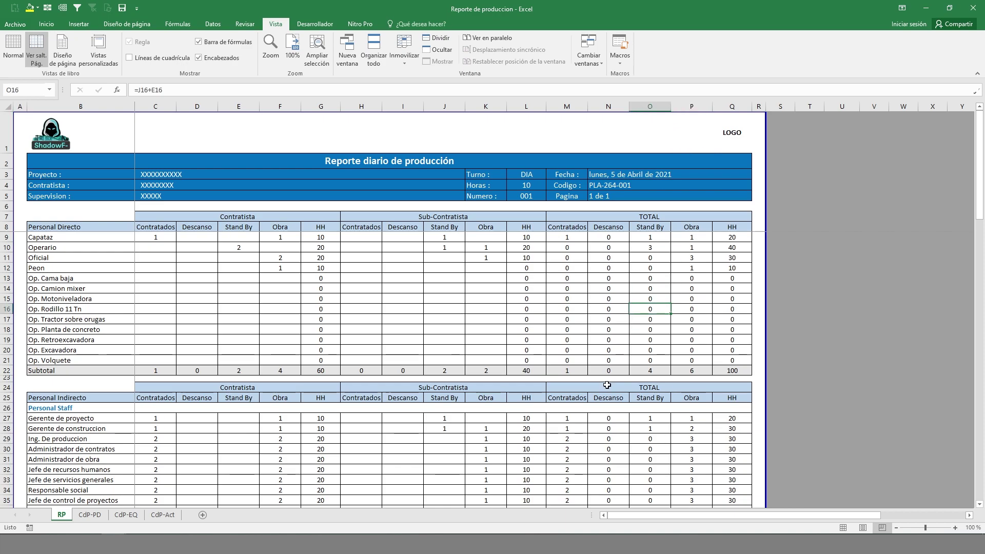
pyautogui.scroll(-1, 608, 386)
pyautogui.scroll(-2, 608, 385)
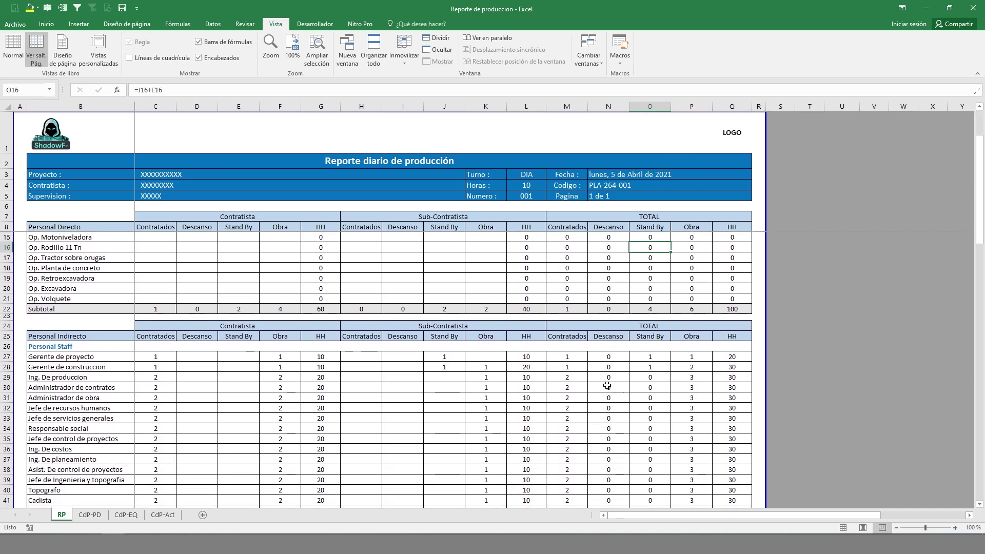
pyautogui.scroll(-2, 606, 385)
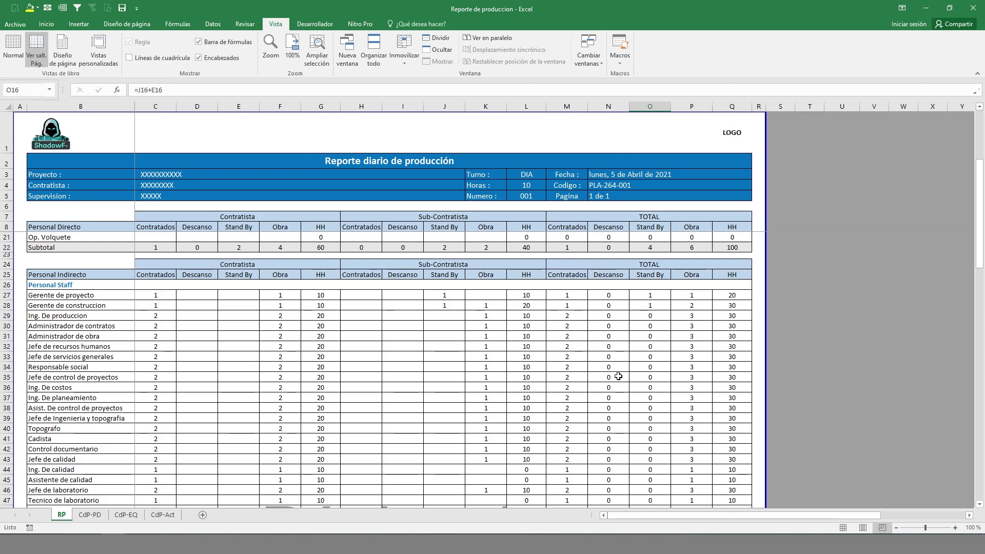
pyautogui.scroll(-6, 582, 372)
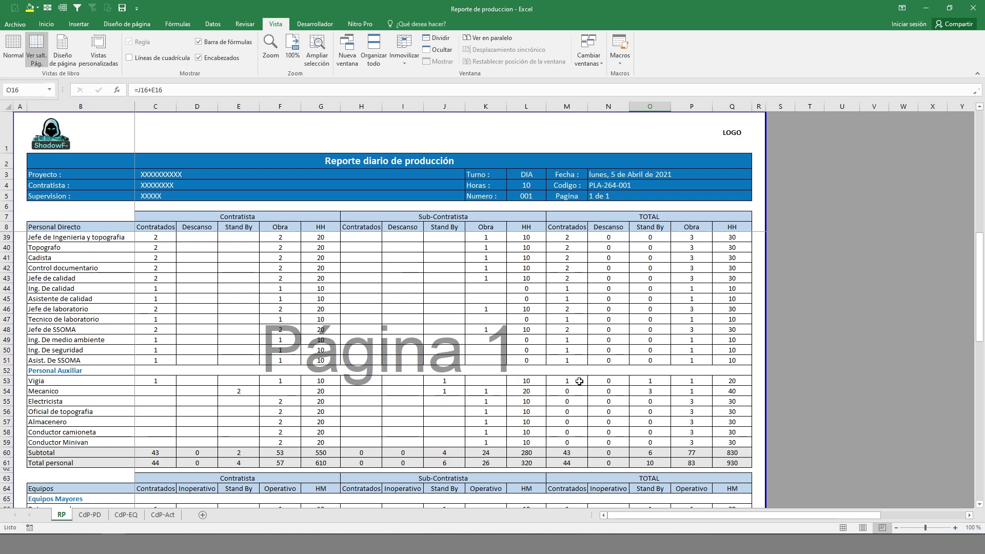
pyautogui.scroll(-2, 579, 381)
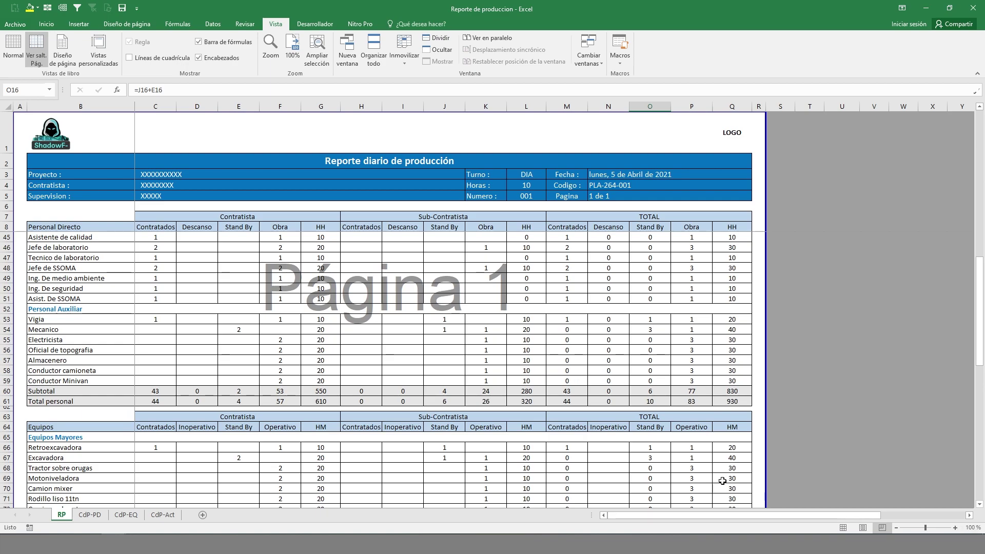
pyautogui.scroll(-3, 380, 411)
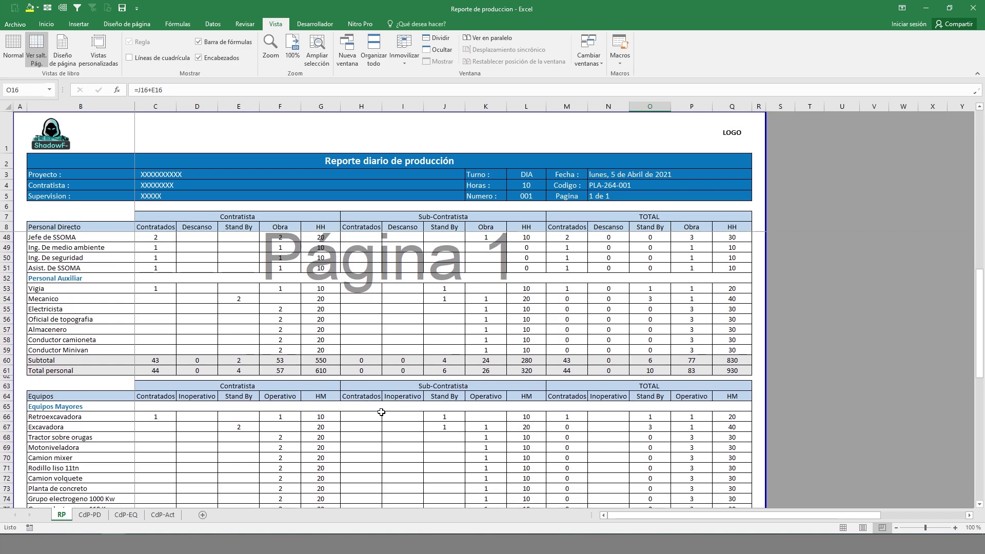
pyautogui.scroll(-3, 381, 412)
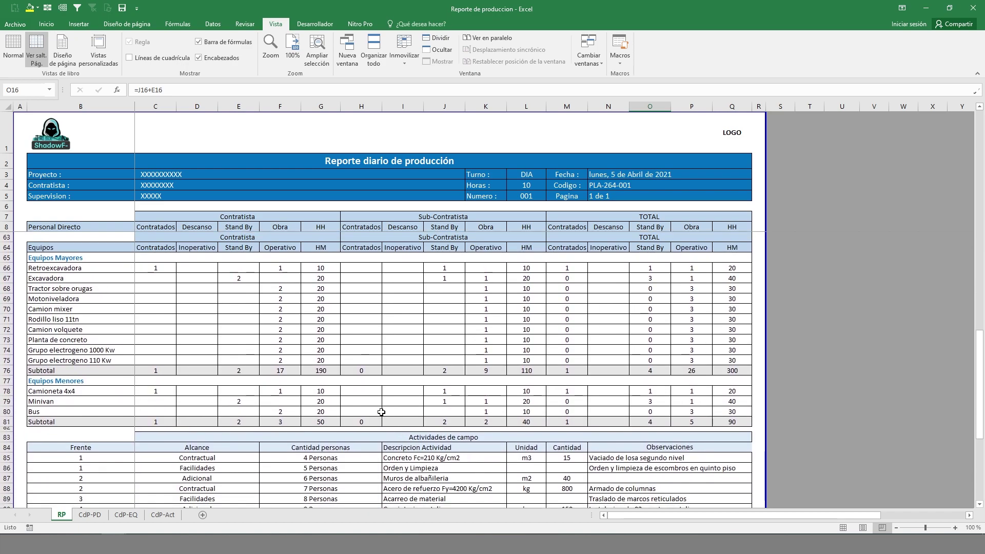
pyautogui.scroll(1, 381, 412)
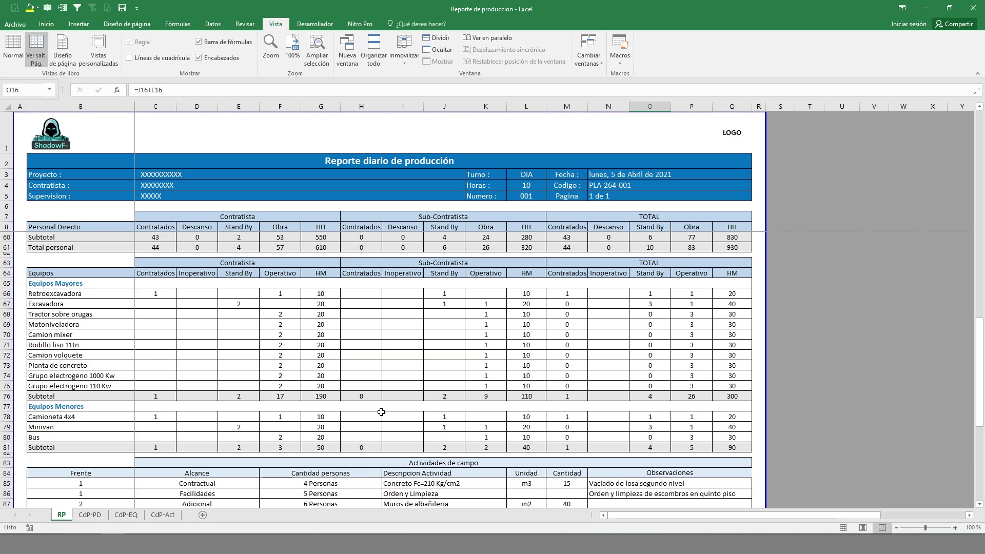
pyautogui.scroll(-3, 381, 412)
# - Enter "- Los trabajos se paralizaron desde las 14:00 debido a la presencia de tormentas electricas" in cell B93, under Observaciones
pyautogui.click(83, 474)
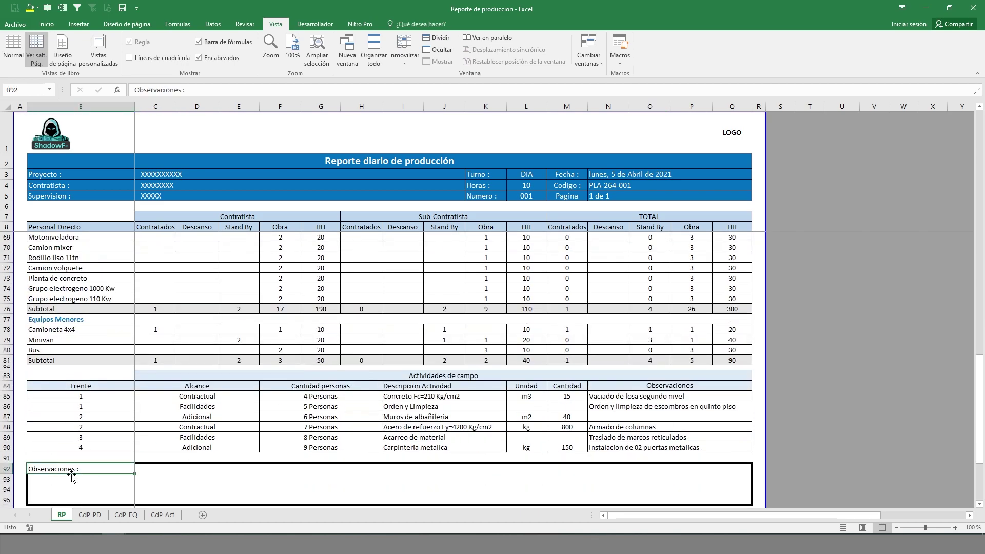
pyautogui.scroll(-5, 83, 474)
pyautogui.click(107, 374)
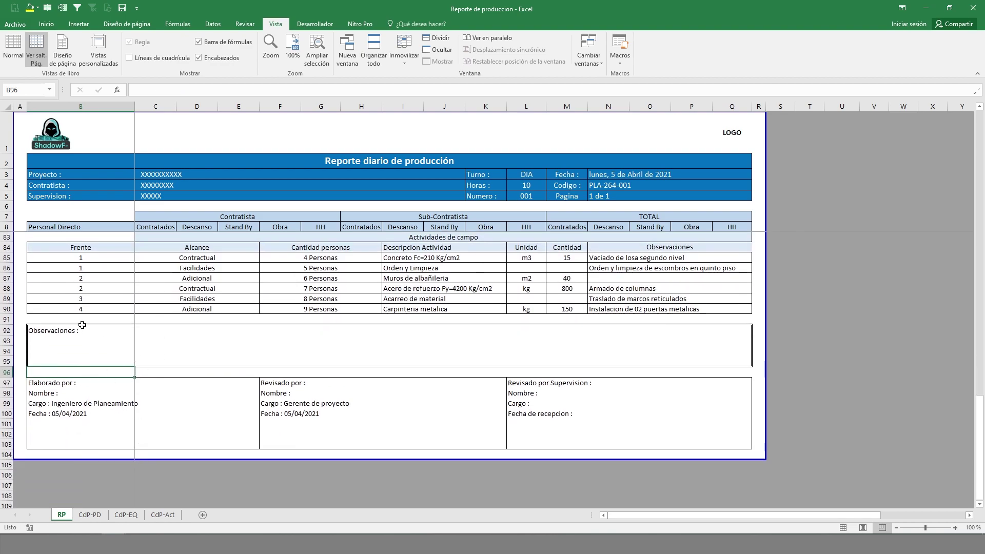
pyautogui.click(48, 342)
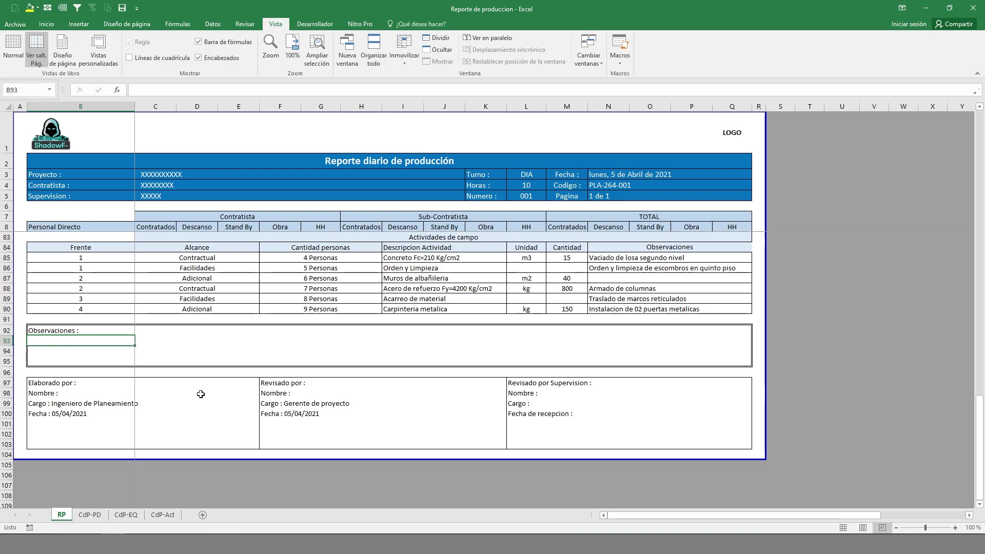
pyautogui.write('- Los')
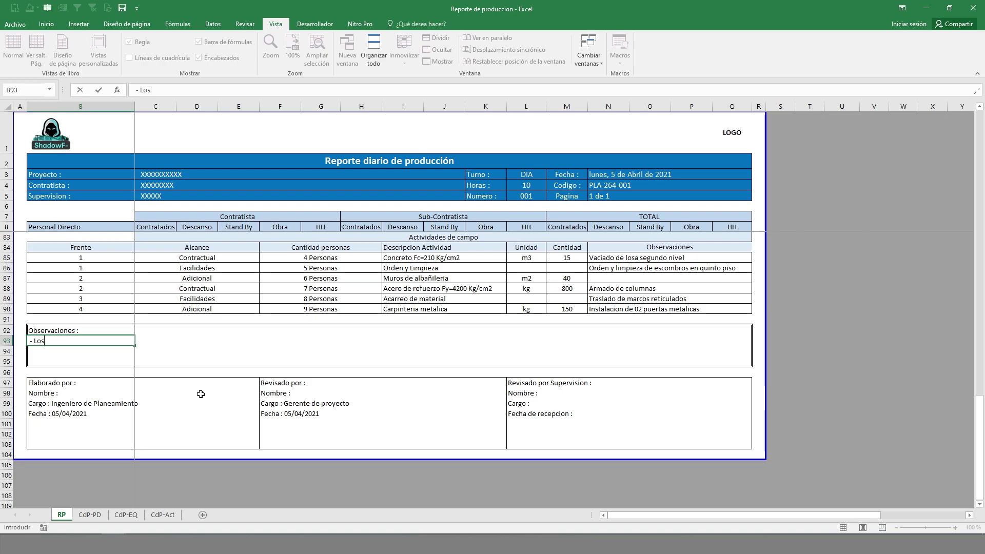
pyautogui.write(' trabajos se paralizaron desde las 14 :')
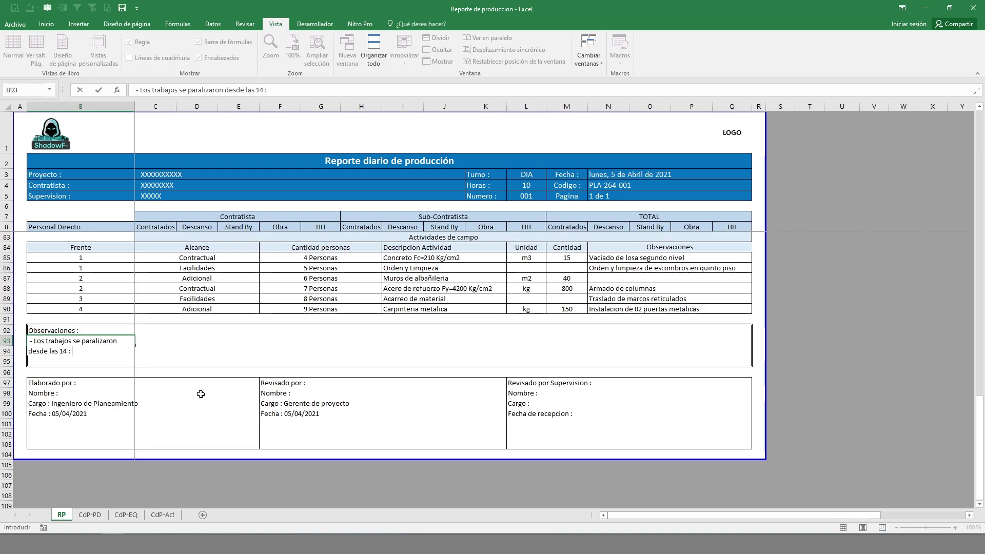
pyautogui.write('00 debido a la presenci')
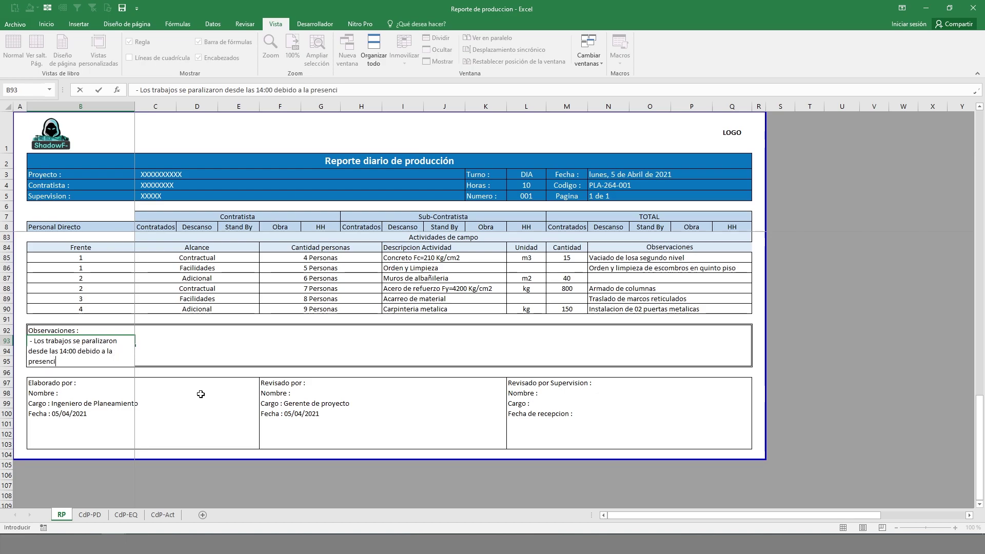
pyautogui.write('a de tormentas electricas')
pyautogui.press('Return')
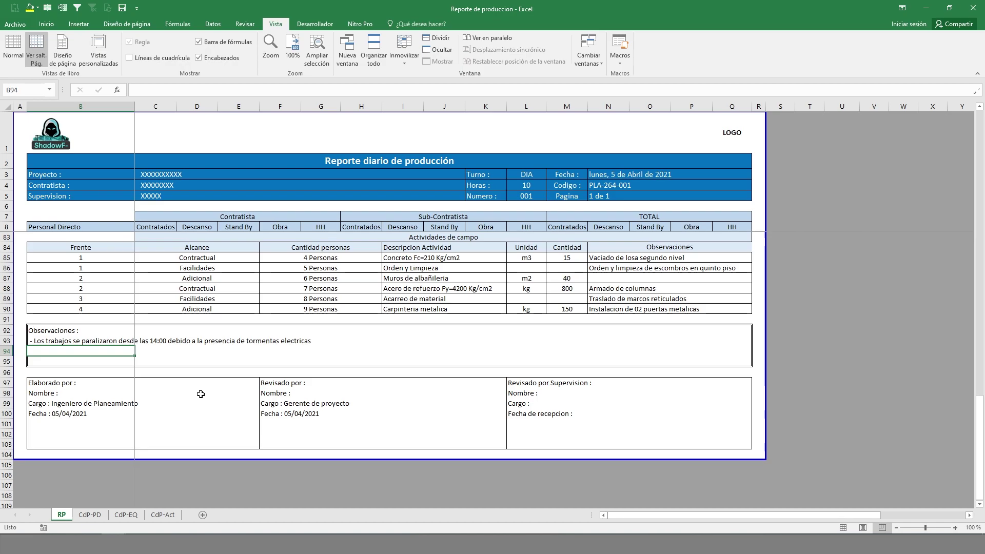
# - Enter "- El camino de acceso al sitio de trabajo fue interrumpido debido al derrumbe de un talud." in cell B94, under Observaciones
pyautogui.write('- El camino de acceso al sitio de ')
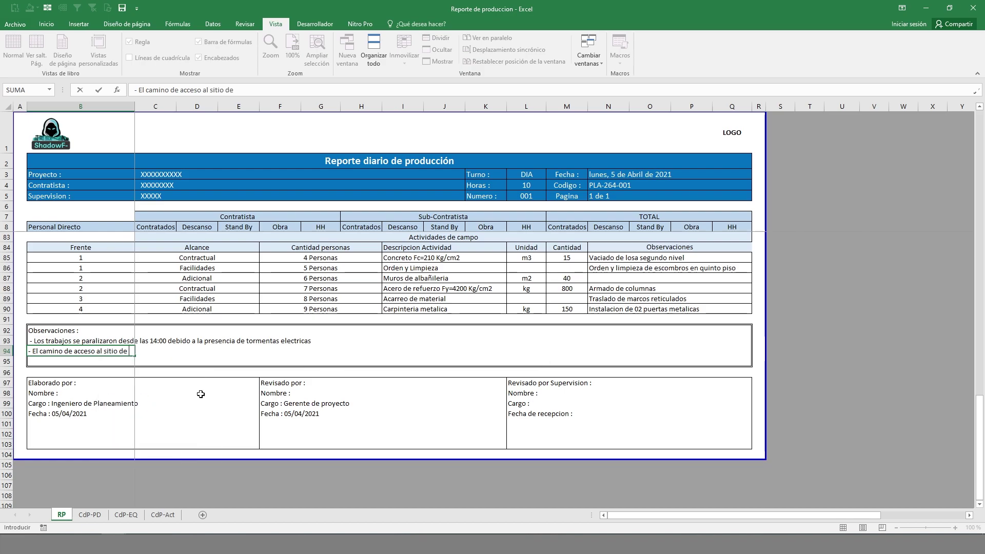
pyautogui.write('trabajo fue i')
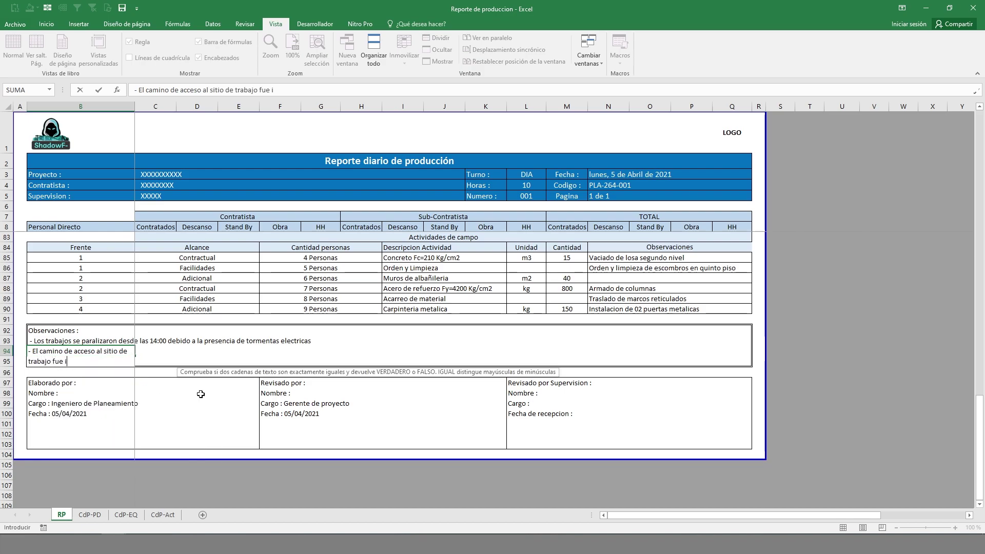
pyautogui.write('nterrumpido debido al ')
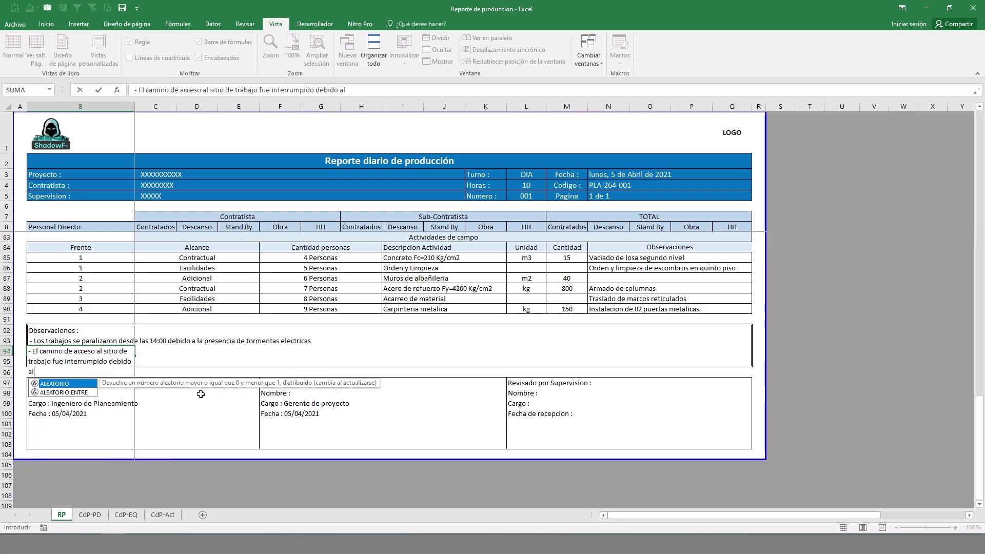
pyautogui.write('dderrimne')
pyautogui.press('BackSpace')
pyautogui.press('BackSpace')
pyautogui.press('BackSpace')
pyautogui.write('mbne de')
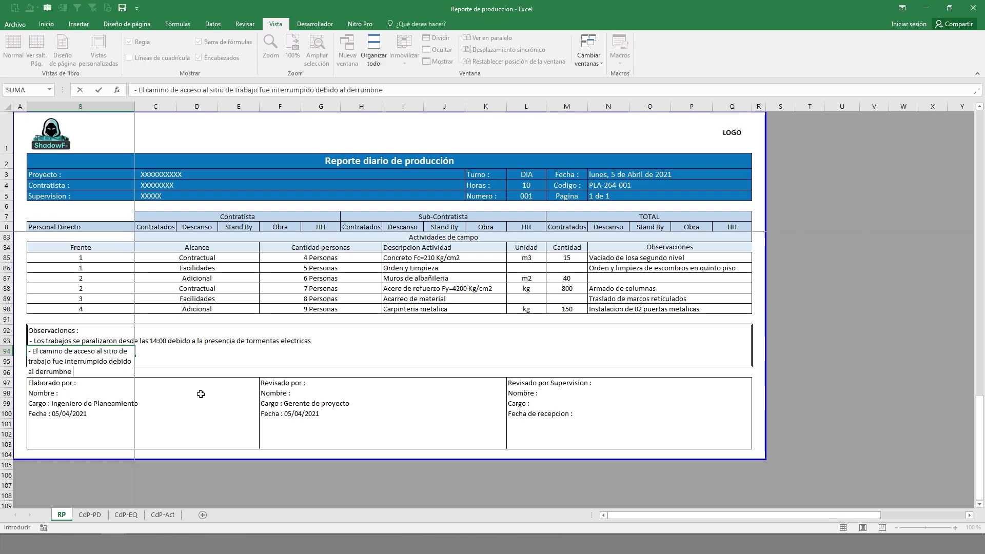
pyautogui.press('BackSpace')
pyautogui.press('BackSpace')
pyautogui.press('BackSpace')
pyautogui.press('BackSpace')
pyautogui.press('BackSpace')
pyautogui.press('BackSpace')
pyautogui.write('e de un talud.')
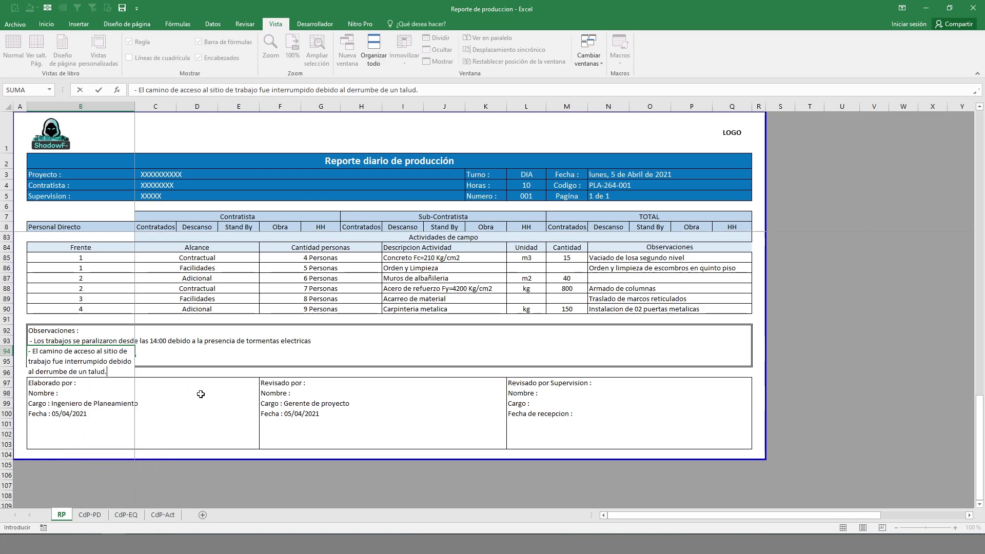
pyautogui.press('Return')
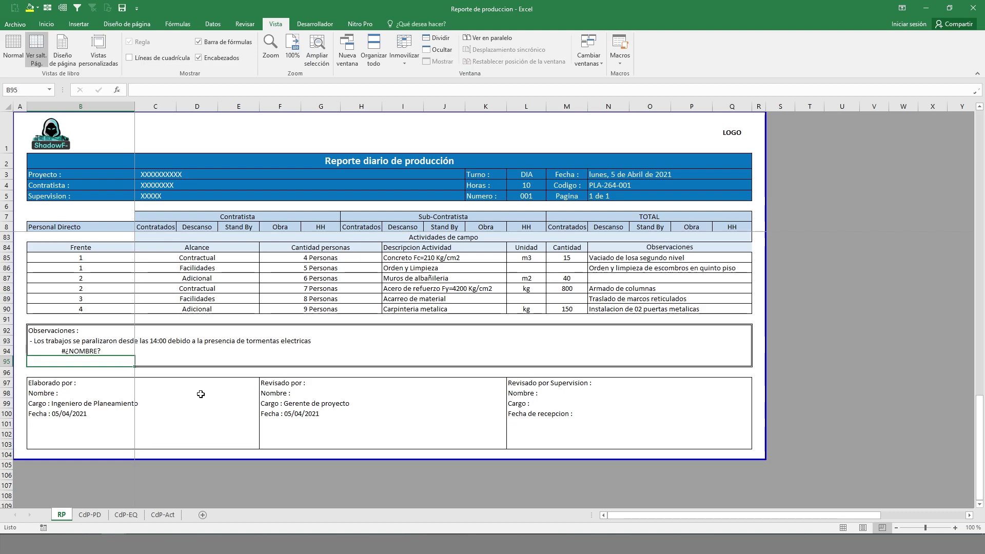
pyautogui.press('Up')
pyautogui.press('Up')
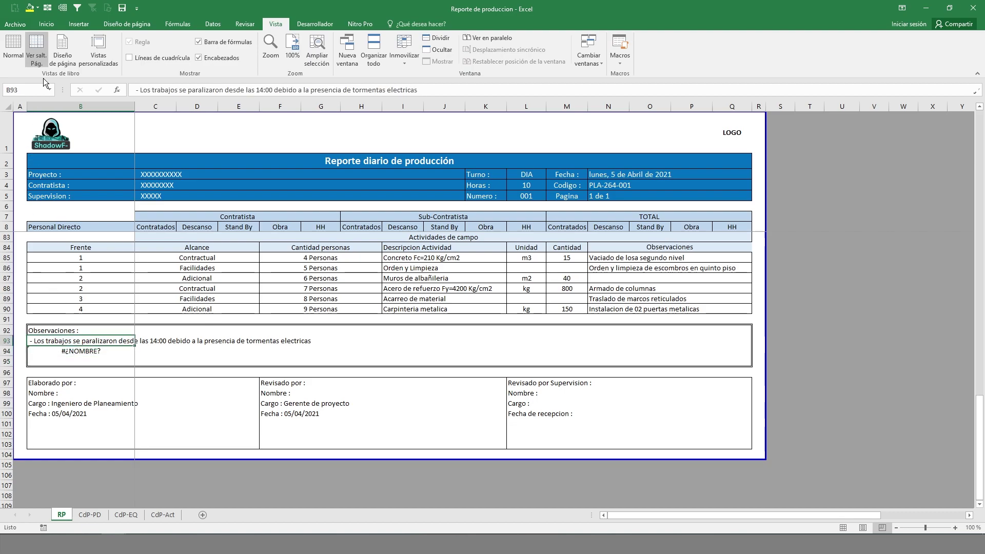
pyautogui.press('Down')
pyautogui.press('F2')
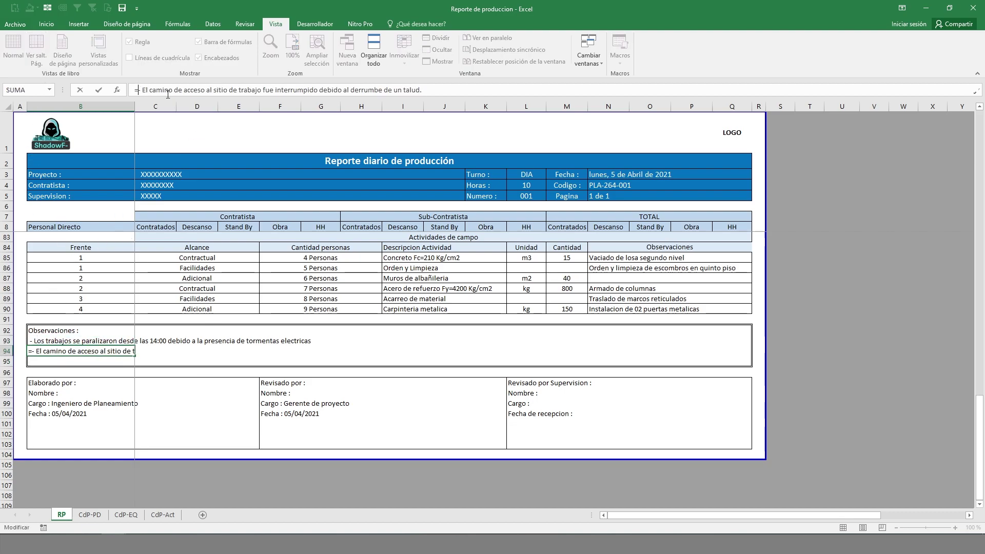
pyautogui.press('Escape')
# - Copy the formatting of the first observation in cell B93 to cell B94
pyautogui.press('Up')
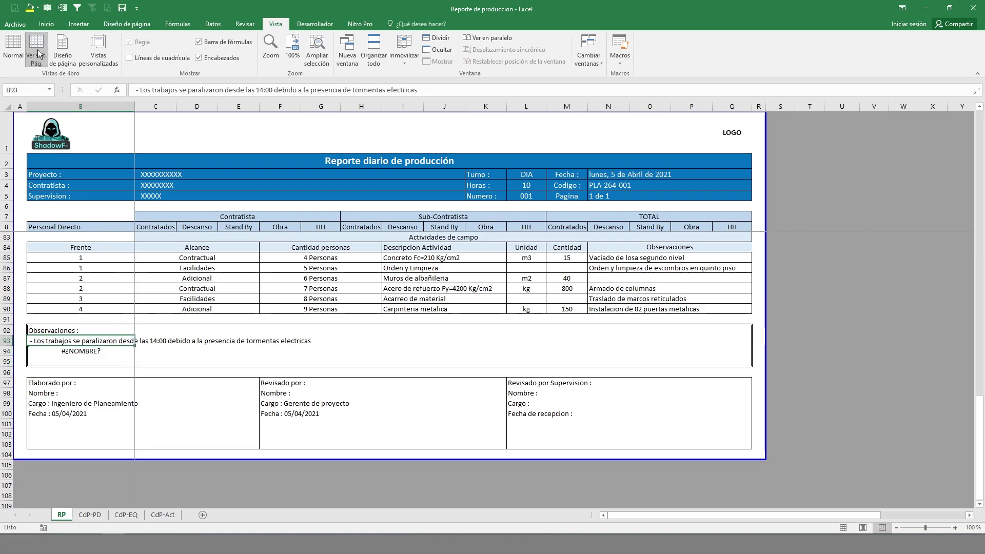
pyautogui.click(45, 24)
pyautogui.click(51, 61)
pyautogui.click(80, 351)
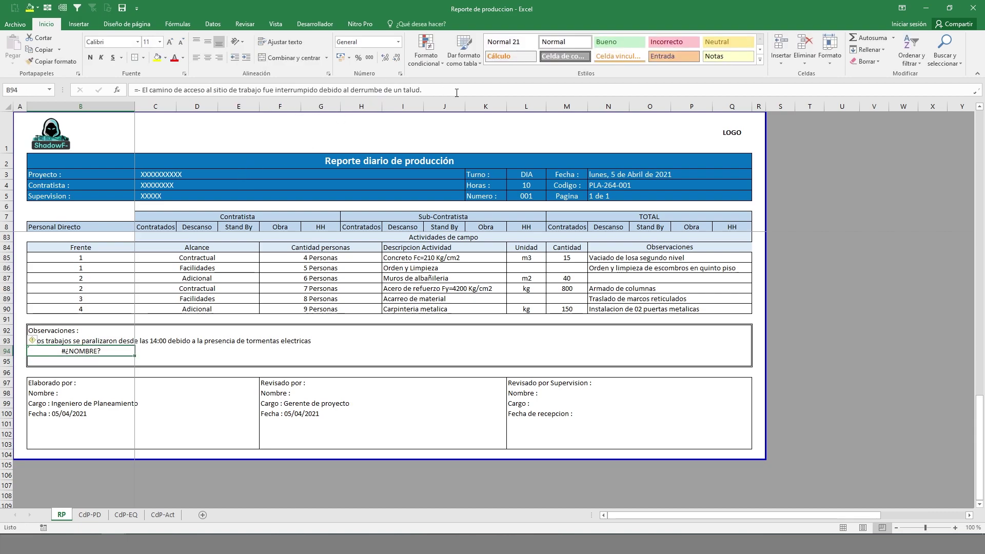
pyautogui.moveTo(459, 92); pyautogui.dragTo(135, 91)
pyautogui.hotkey('ctrl', 'c')
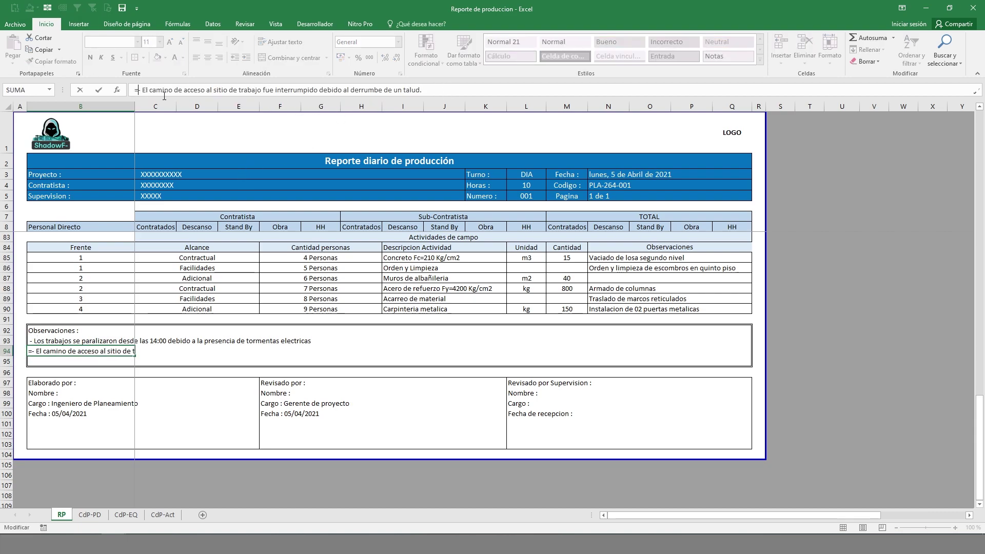
pyautogui.press('Escape')
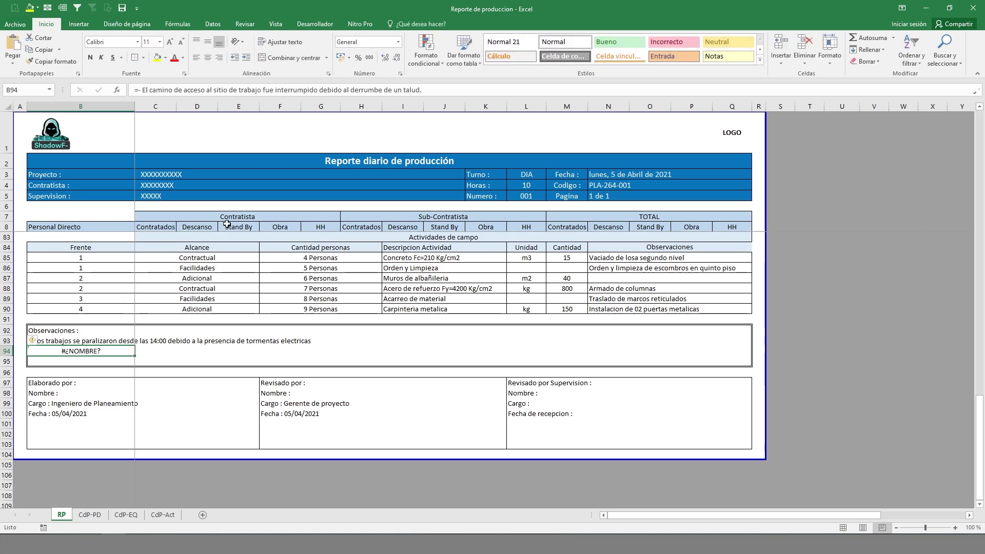
# - Change the number format of cell B94 and remove the leading equals sign so the observation is plain text
pyautogui.click(399, 42)
pyautogui.click(382, 287)
pyautogui.click(143, 92)
pyautogui.press('BackSpace')
pyautogui.press('Return')
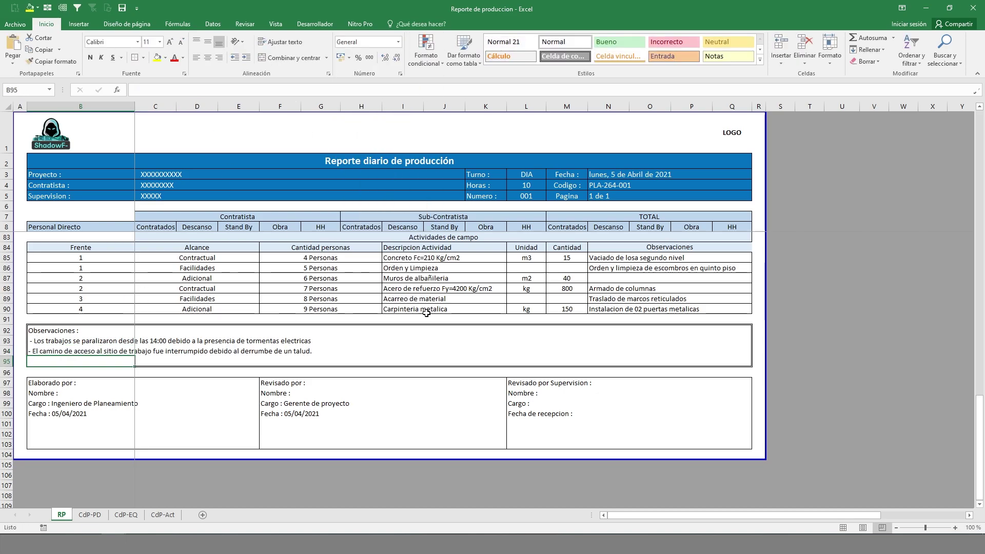
pyautogui.click(395, 363)
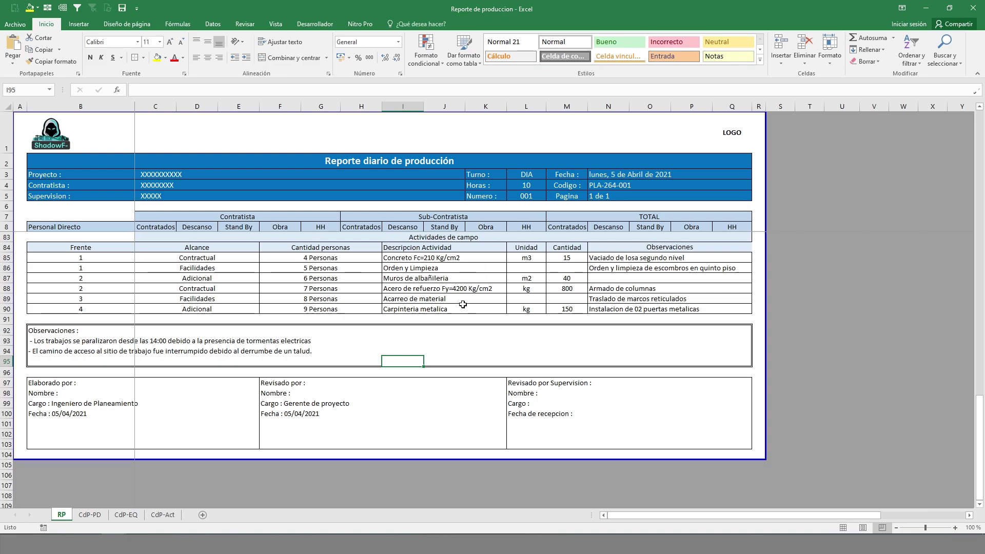
# - Return to the start of the report and highlight the whole Personal Directo table, B7:Q22
pyautogui.scroll(3, 446, 410)
pyautogui.scroll(-3, 451, 421)
pyautogui.scroll(16, 413, 428)
pyautogui.scroll(9, 467, 450)
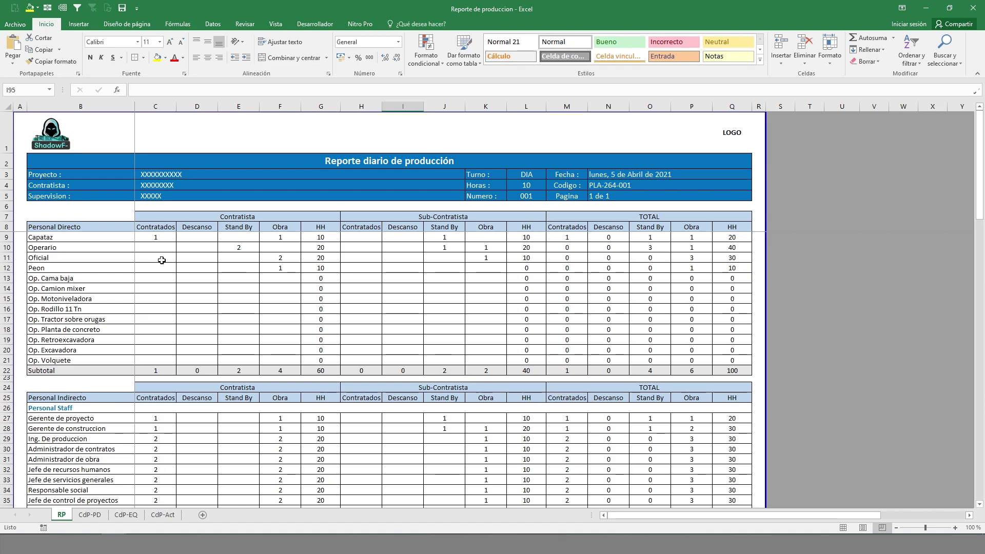
pyautogui.moveTo(34, 217)
pyautogui.mouseDown()
pyautogui.moveTo(539, 362)
pyautogui.moveTo(744, 382)
pyautogui.moveTo(656, 376)
pyautogui.mouseUp()
pyautogui.click(320, 288)
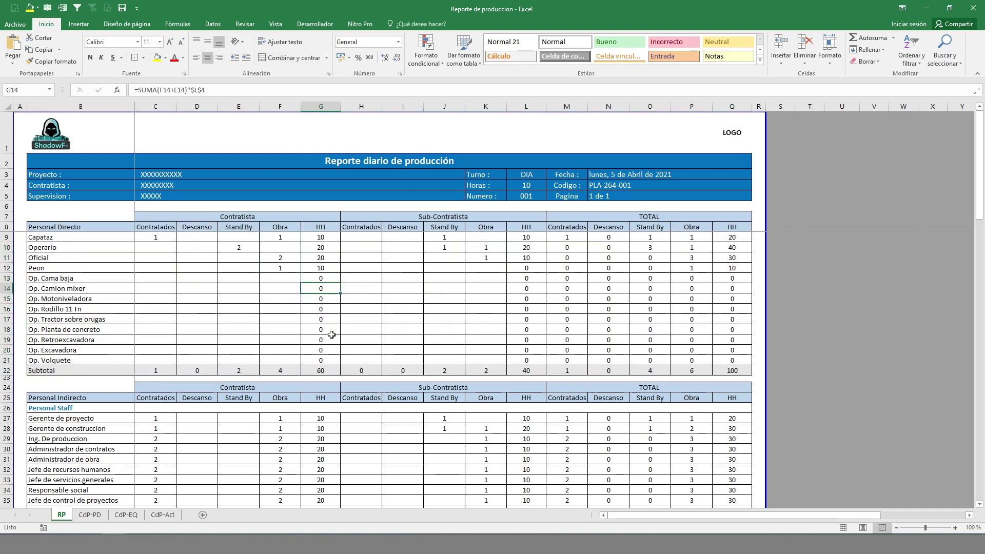
pyautogui.moveTo(61, 216); pyautogui.dragTo(749, 372)
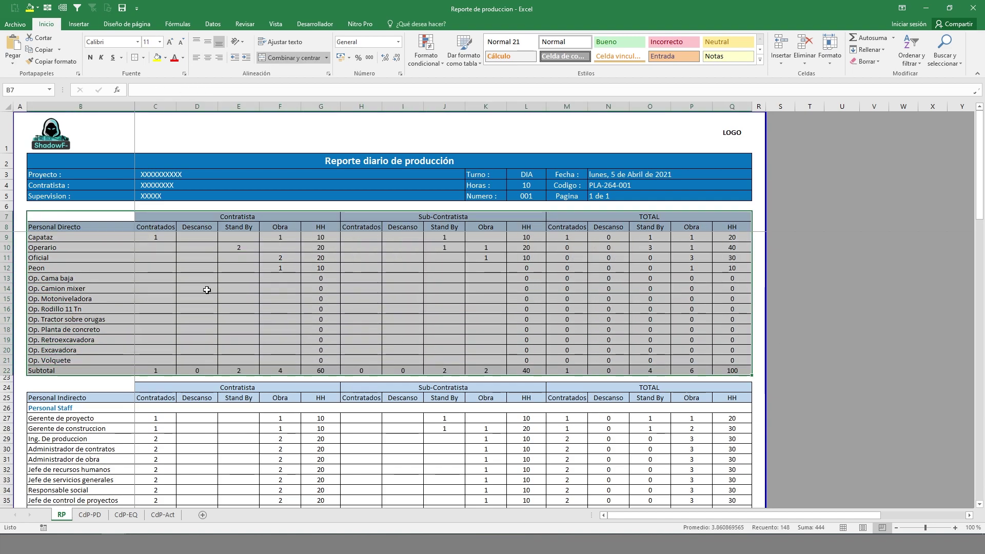
# - Open the CdP-PD sheet and review its column headings in B7:I7 and the Personal column's entries
pyautogui.click(86, 514)
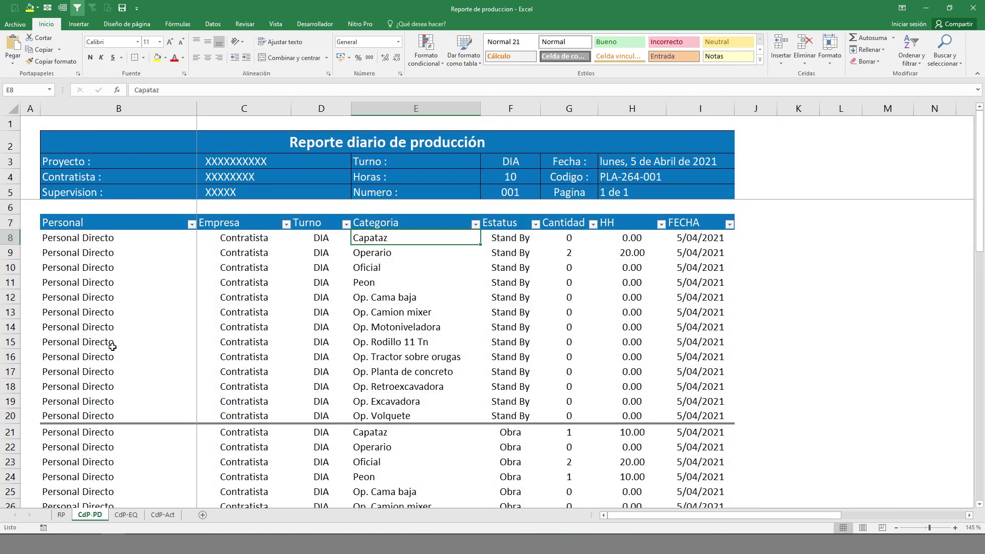
pyautogui.moveTo(56, 225); pyautogui.dragTo(718, 229)
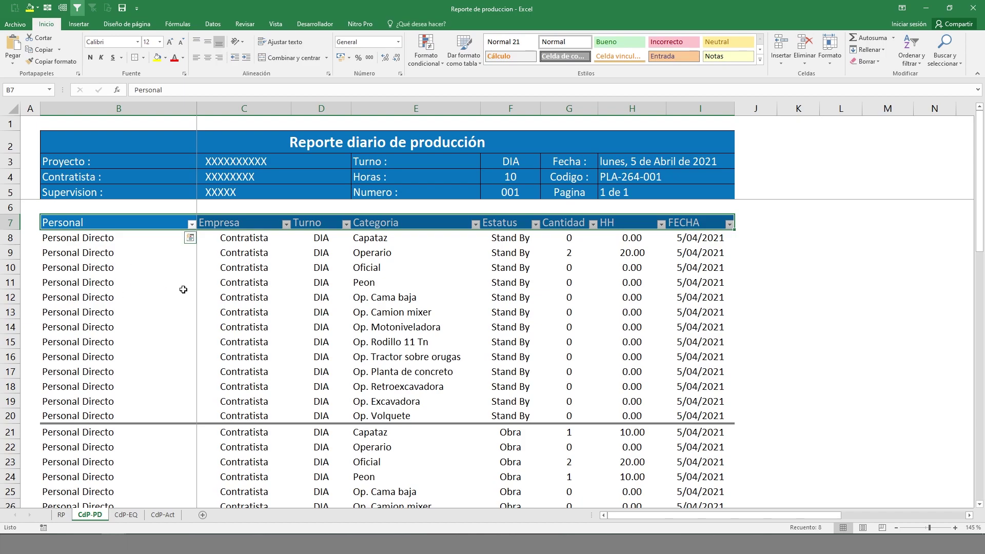
pyautogui.click(101, 226)
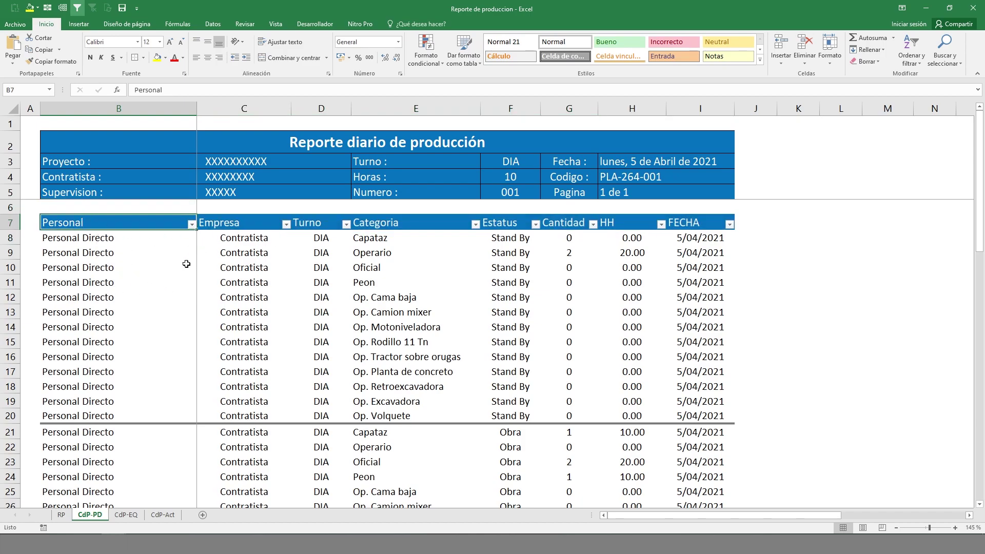
pyautogui.scroll(-13, 131, 277)
pyautogui.scroll(13, 132, 288)
# - Compare the Empresa column on the CdP-PD sheet with the Contratista heading on the RP sheet
pyautogui.click(249, 242)
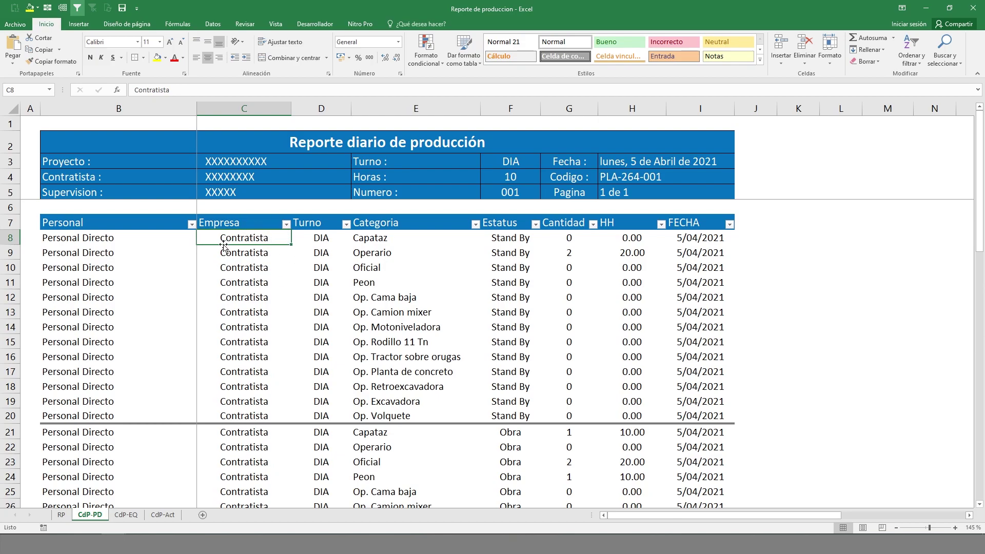
pyautogui.click(61, 514)
pyautogui.click(220, 218)
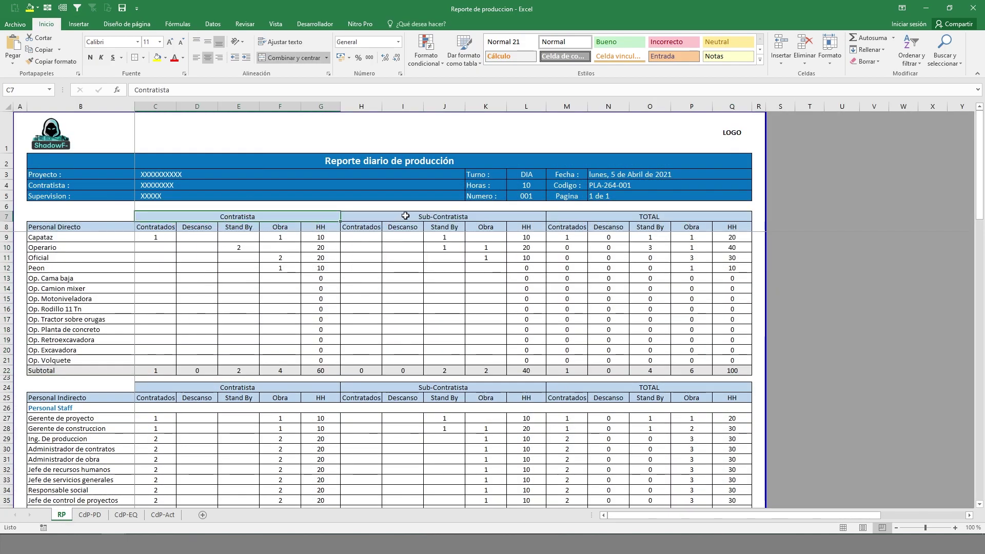
pyautogui.click(82, 514)
pyautogui.click(244, 283)
pyautogui.click(251, 242)
# - Inspect the Turno formula in D8 and the Categoria and Estatus entries of the first CdP-PD record
pyautogui.click(315, 236)
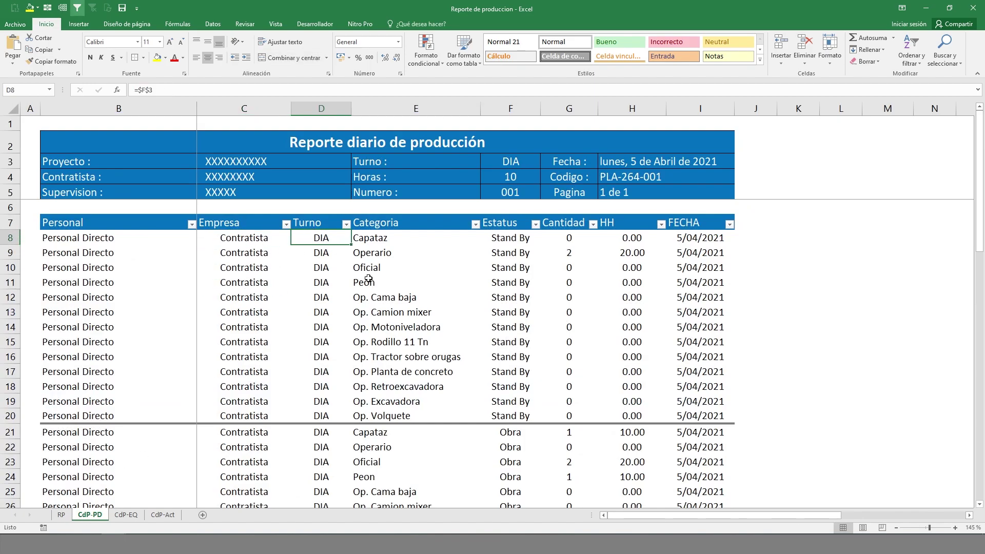
pyautogui.press('F2')
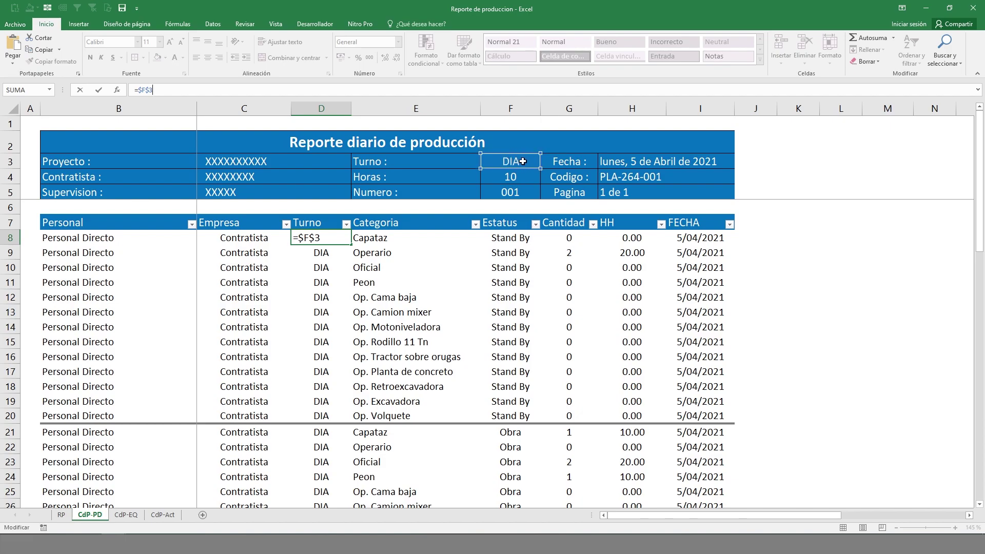
pyautogui.press('Escape')
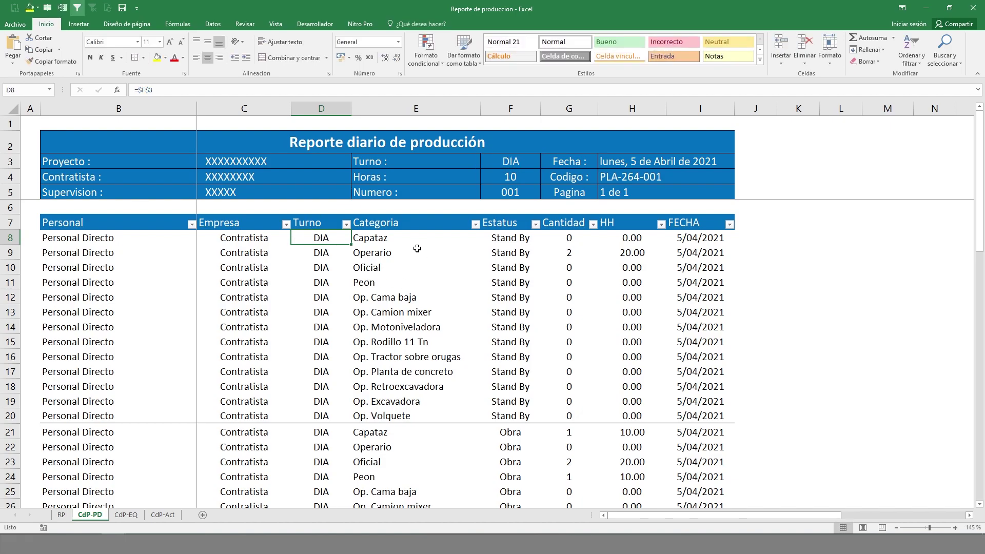
pyautogui.click(403, 240)
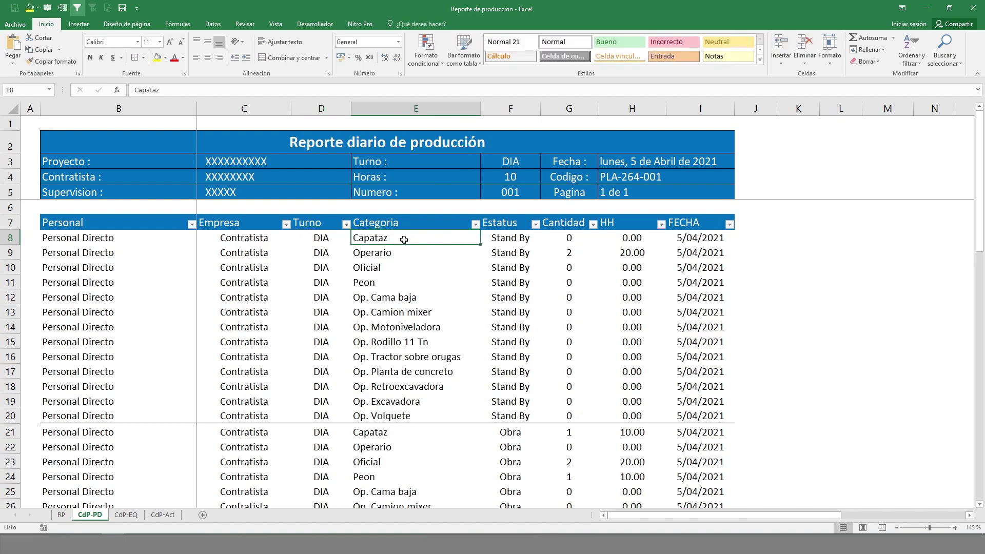
pyautogui.click(489, 242)
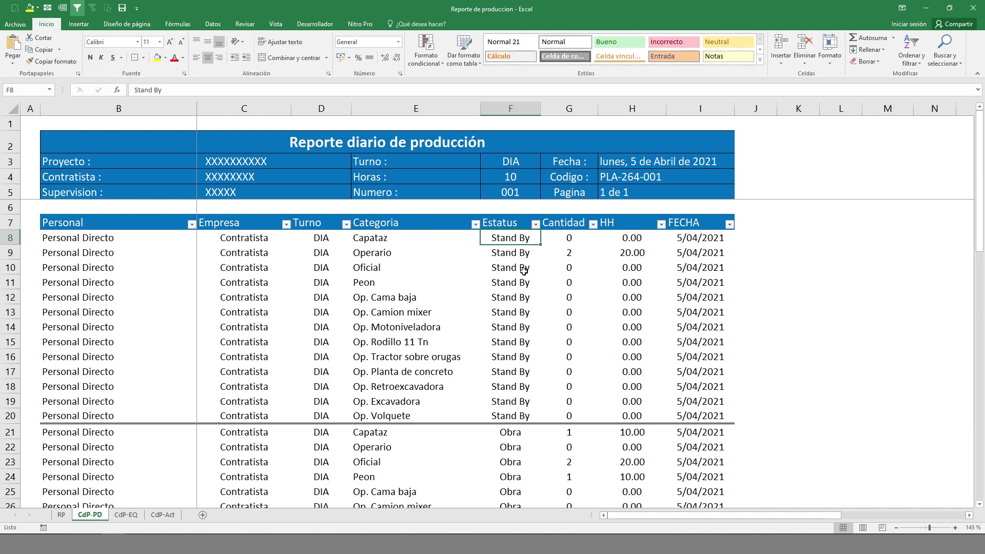
# - Inspect the Cantidad, HH and FECHA formulas in G8, H8 and I8, leaving them as they are
pyautogui.click(563, 237)
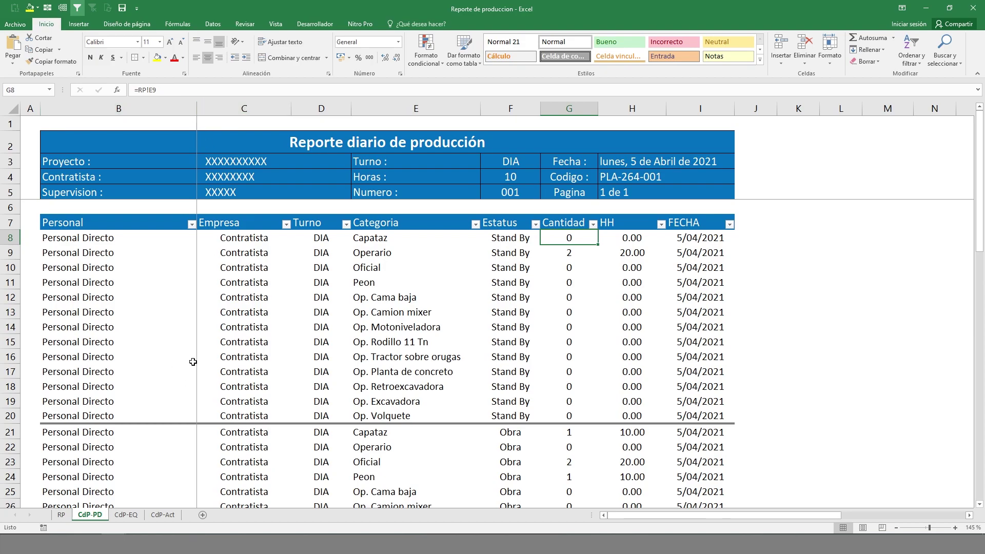
pyautogui.click(599, 232)
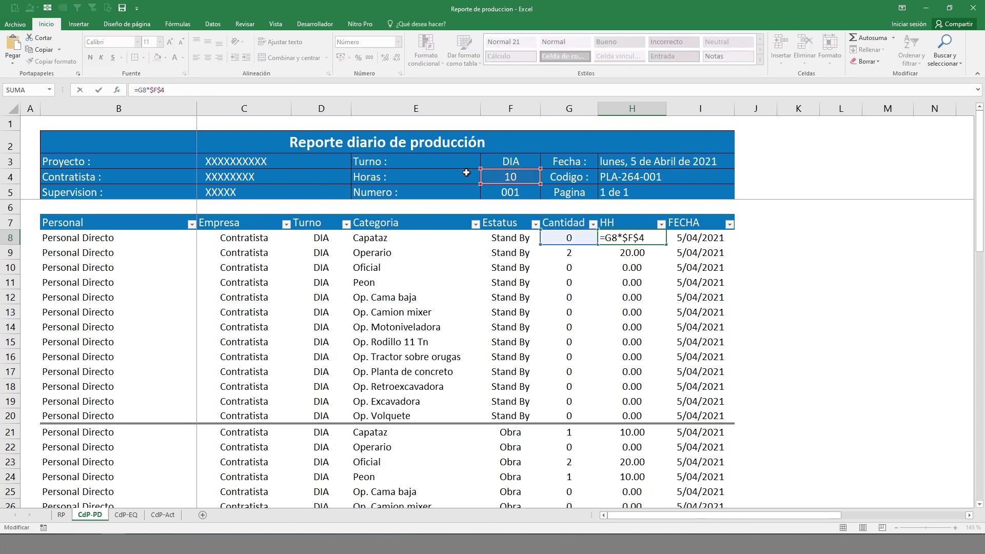
pyautogui.hotkey('ctrl', 'Return')
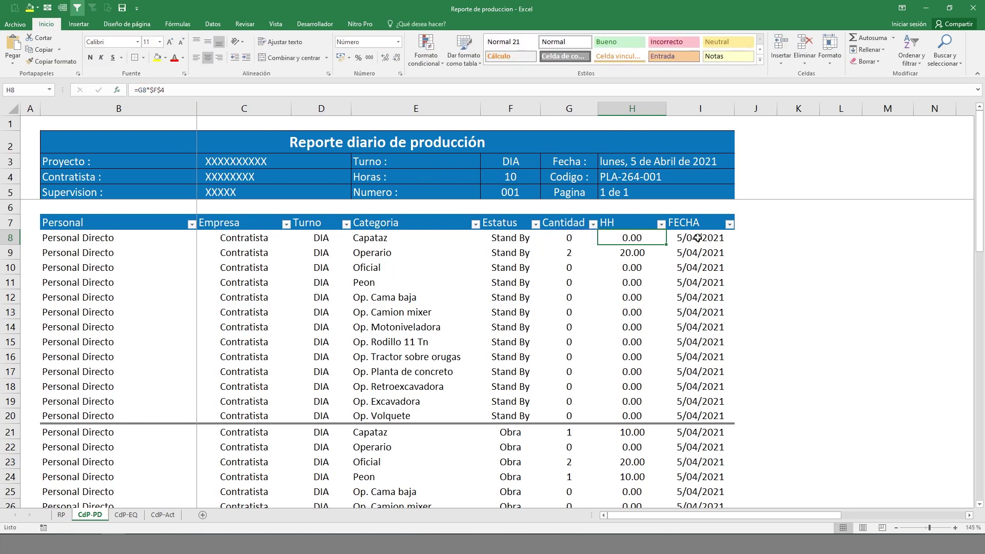
pyautogui.click(702, 234)
pyautogui.click(165, 91)
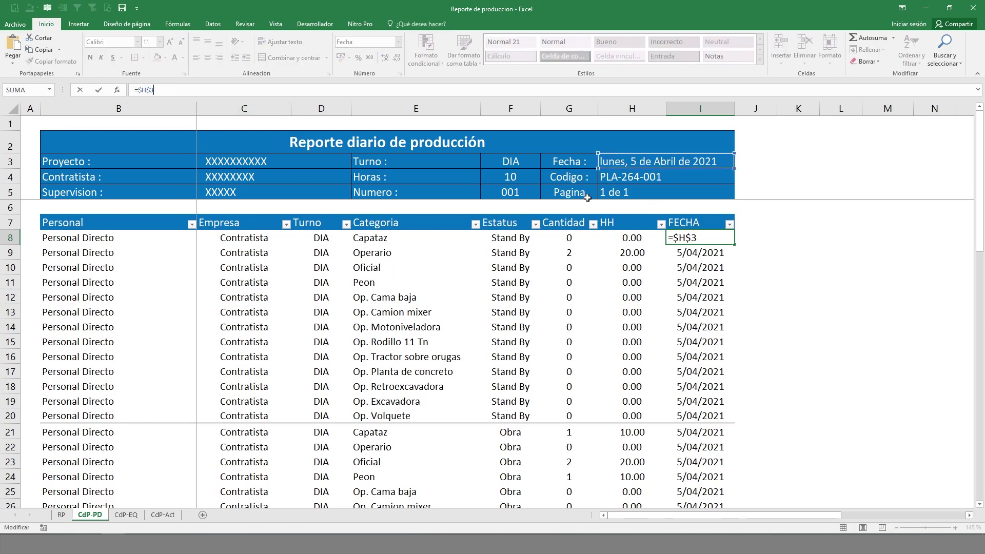
pyautogui.hotkey('ctrl', 'Return')
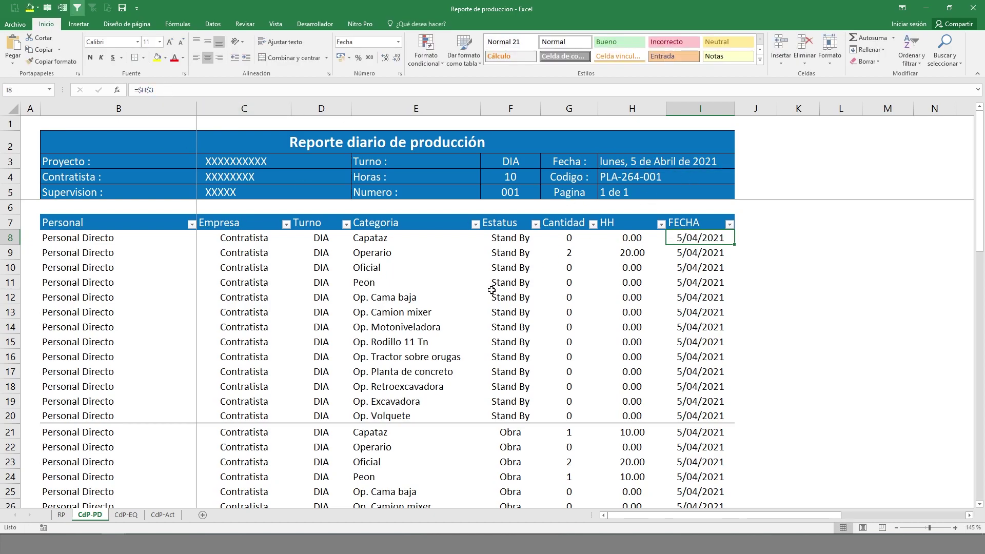
# - Look further down the CdP-PD list at the Contratista records with Obra status, starting at row 21
pyautogui.scroll(-2, 496, 288)
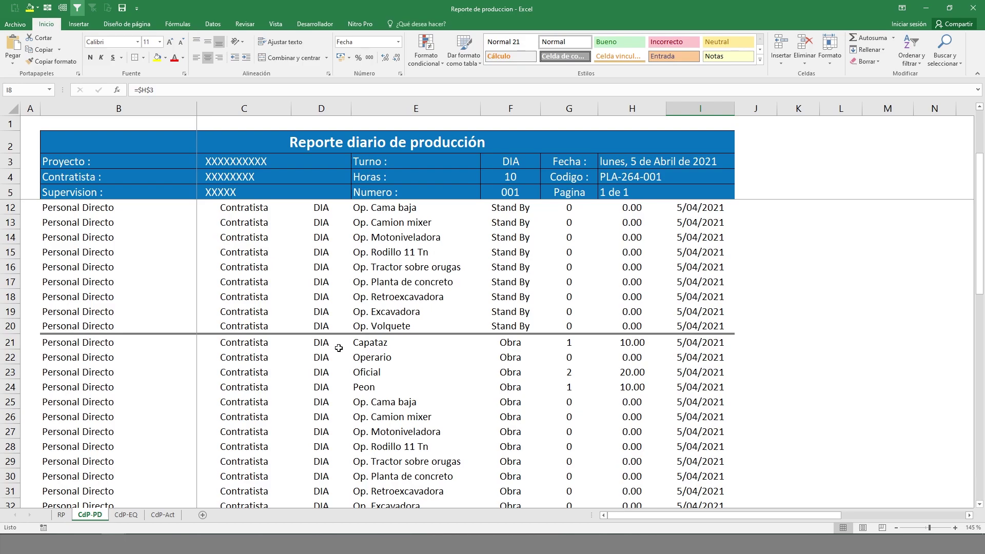
pyautogui.scroll(-1, 493, 344)
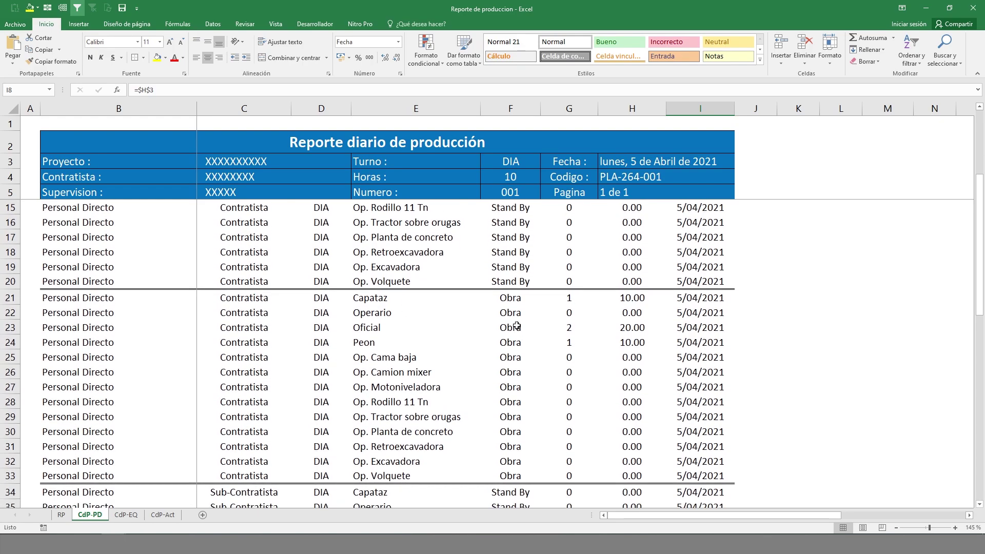
pyautogui.click(521, 295)
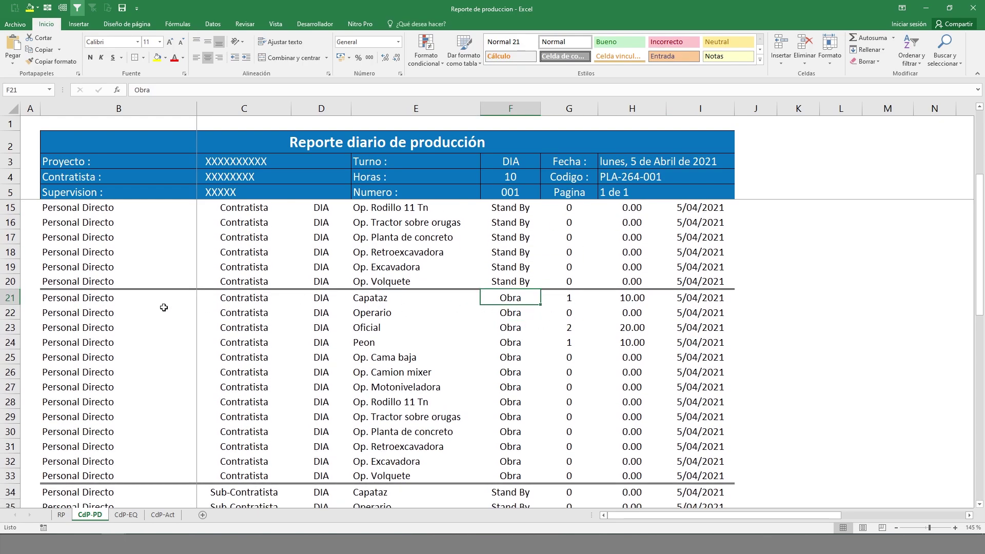
# - Compare the start of the Sub-Contratista records at row 34 with the Contratista Stand By and Obra blocks on the CdP-PD sheet
pyautogui.scroll(-3, 295, 345)
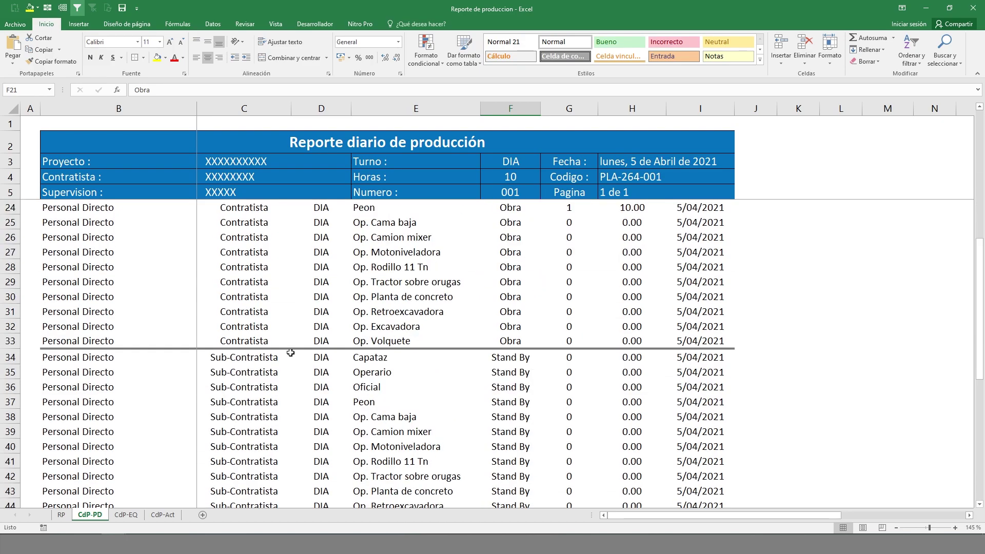
pyautogui.click(247, 356)
pyautogui.scroll(-3, 277, 356)
pyautogui.scroll(2, 318, 385)
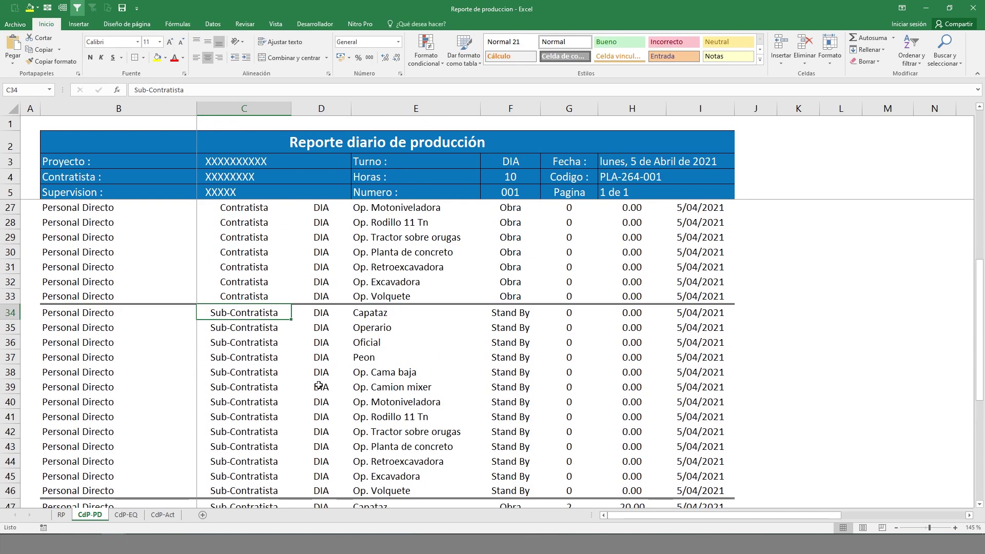
pyautogui.scroll(7, 467, 387)
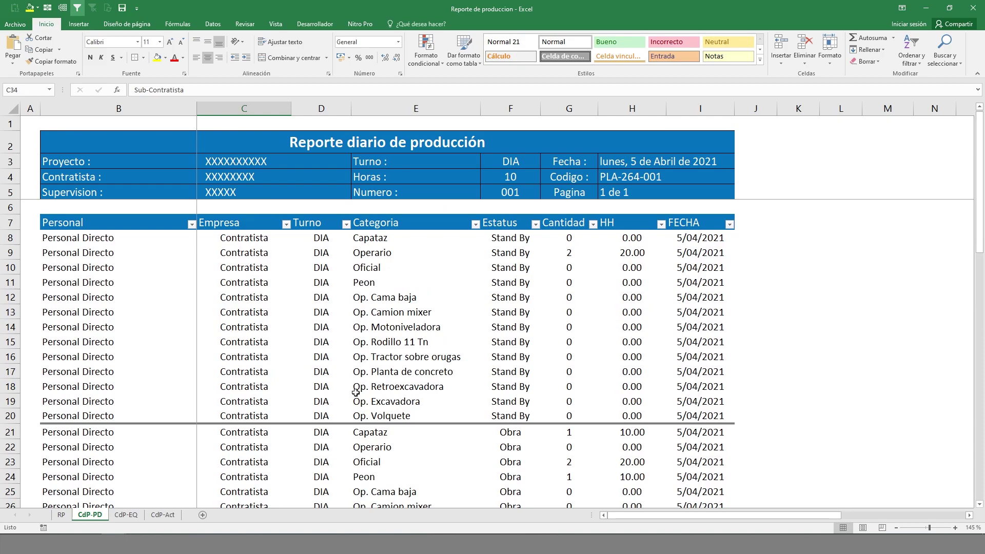
pyautogui.scroll(-3, 291, 386)
pyautogui.scroll(2, 189, 313)
pyautogui.click(226, 308)
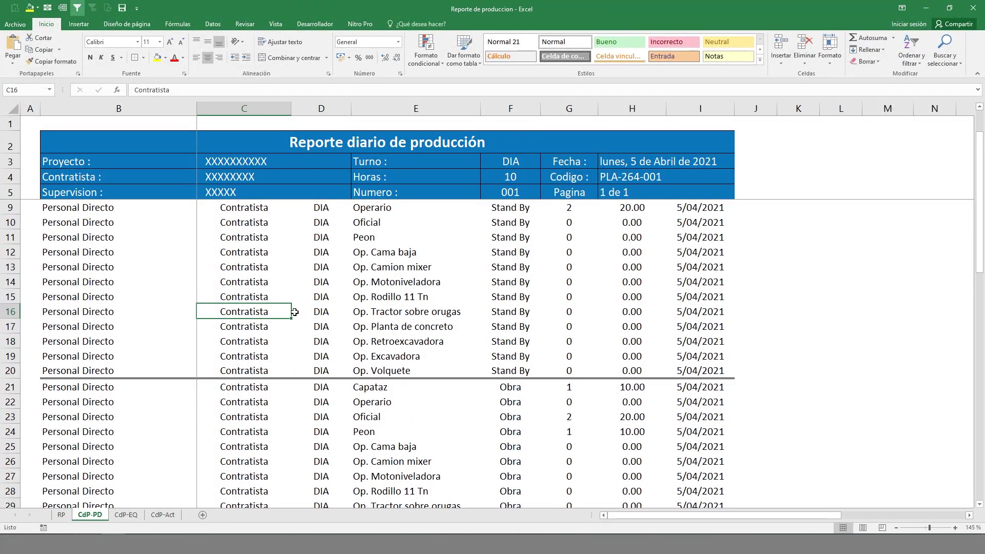
pyautogui.click(522, 314)
pyautogui.scroll(-2, 522, 316)
pyautogui.click(523, 331)
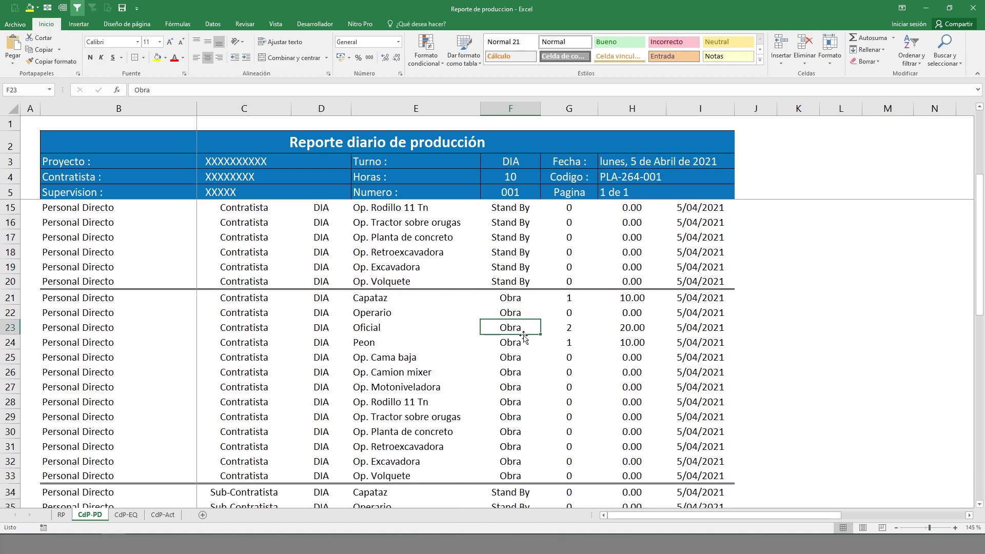
# - Examine the Personal, Empresa and Estatus entries of the Sub-Contratista Stand By and Obra blocks, down to row 59
pyautogui.scroll(-4, 530, 367)
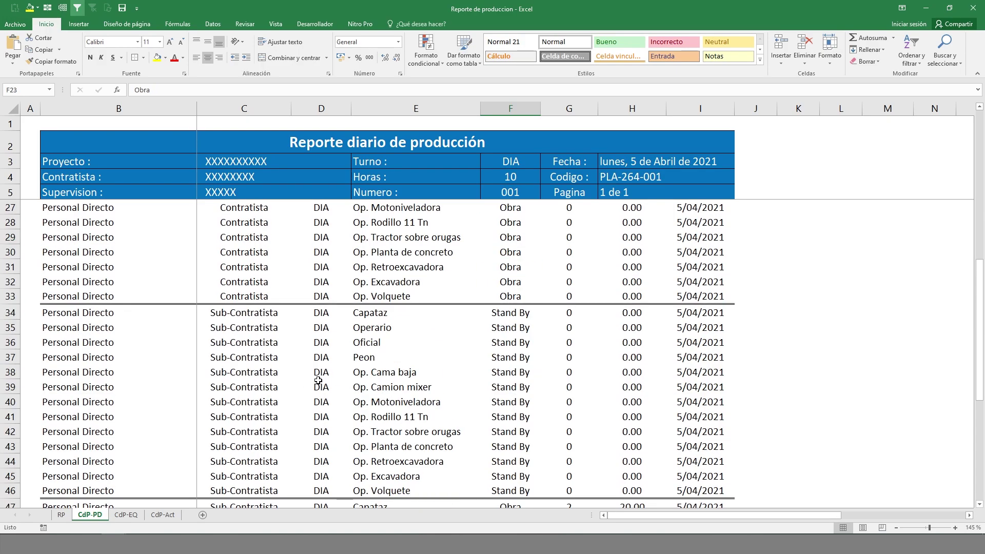
pyautogui.click(315, 378)
pyautogui.click(163, 317)
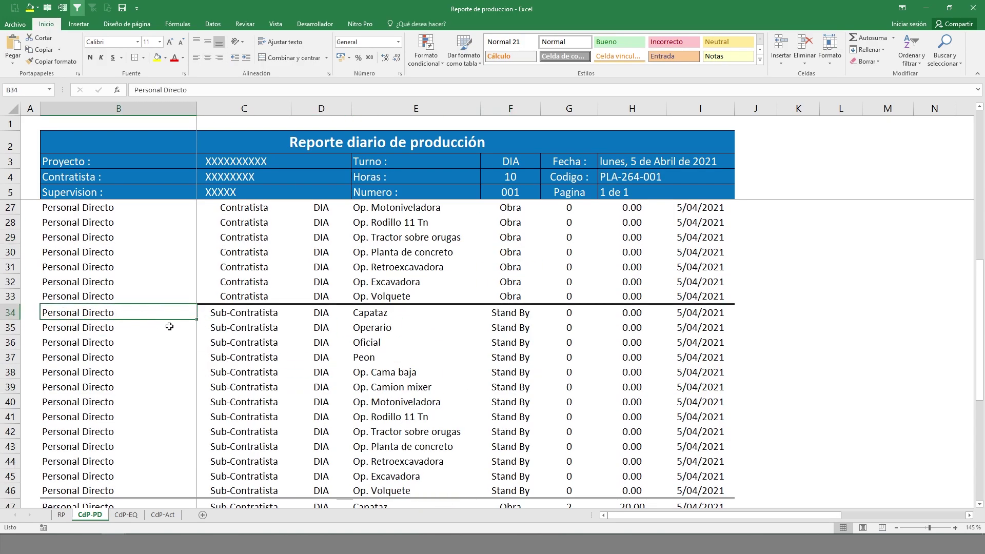
pyautogui.click(239, 316)
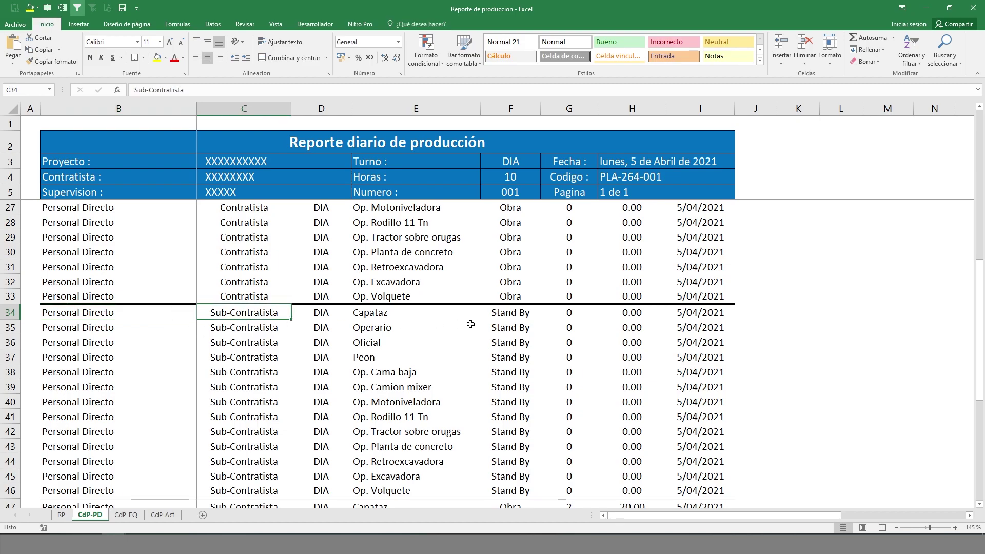
pyautogui.click(508, 315)
pyautogui.scroll(-6, 509, 315)
pyautogui.click(75, 262)
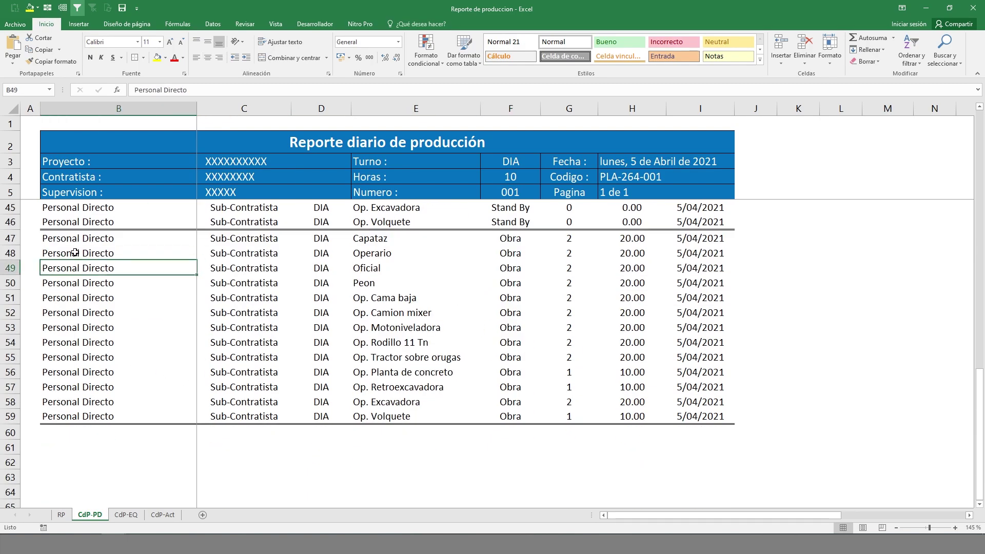
pyautogui.click(507, 238)
pyautogui.click(479, 254)
pyautogui.moveTo(246, 255); pyautogui.dragTo(168, 249)
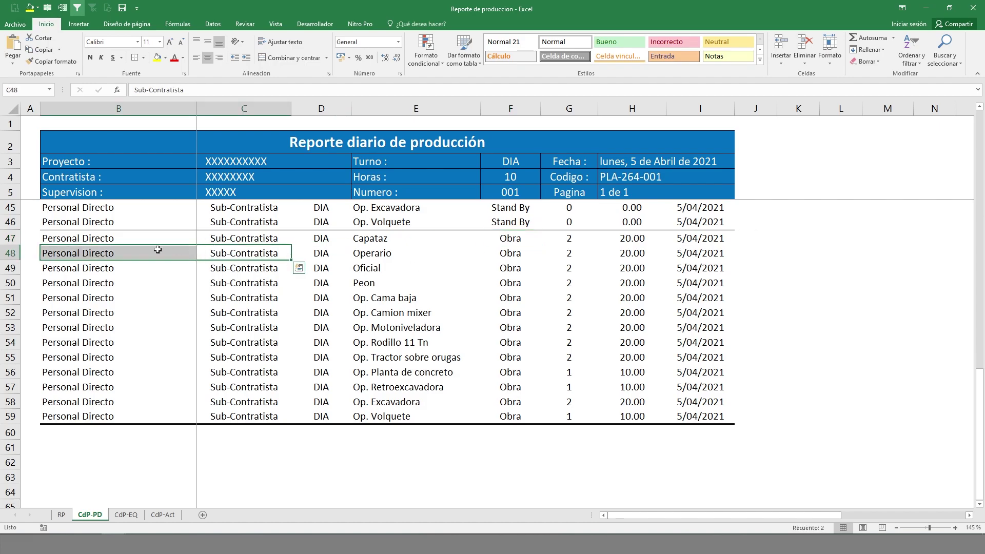
# - Copy the thirteen Personal Directo category names in B9:B21 of the RP sheet and paste them as values from B60 on CdP-PD
pyautogui.click(61, 514)
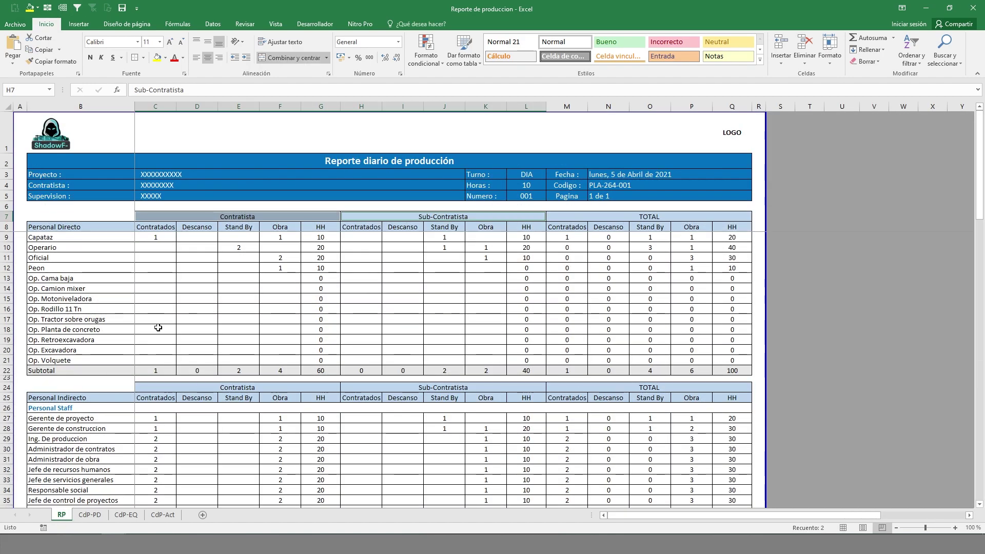
pyautogui.click(65, 238)
pyautogui.moveTo(64, 245); pyautogui.dragTo(54, 359)
pyautogui.hotkey('ctrl', 'c')
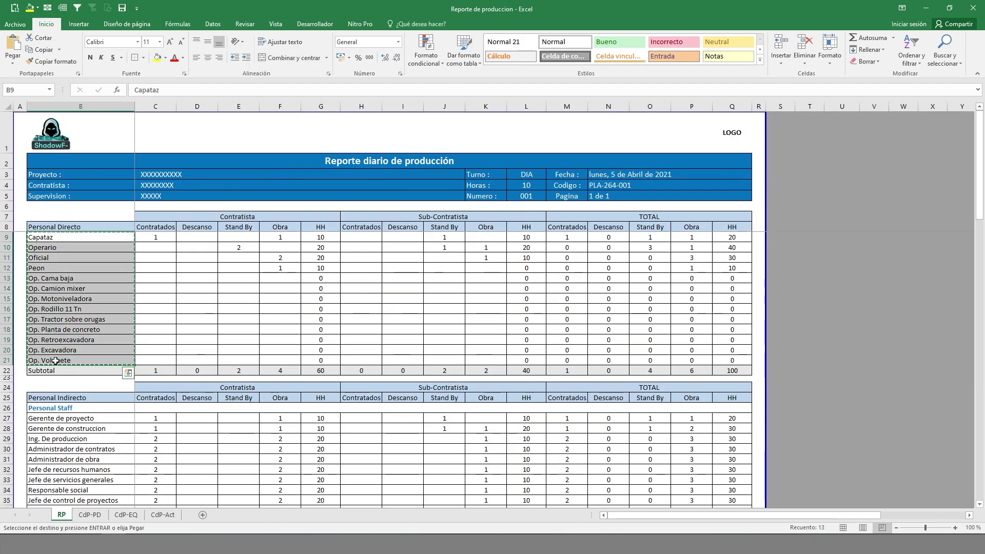
pyautogui.click(93, 514)
pyautogui.click(73, 429)
pyautogui.rightClick(77, 431)
pyautogui.click(100, 255)
pyautogui.scroll(-2, 156, 347)
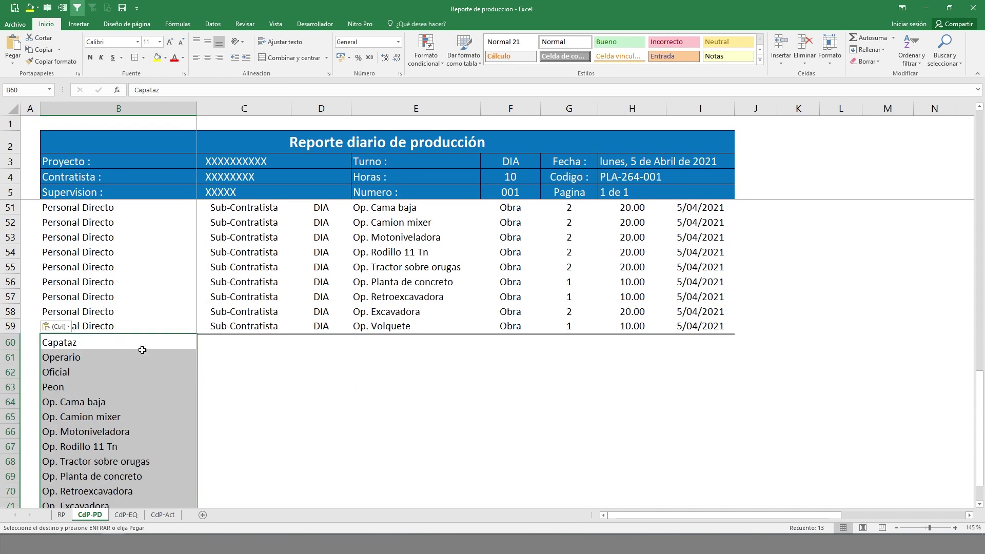
# - Copy the Sub-Contratista heading from the RP sheet and paste it as a value into C60 on CdP-PD
pyautogui.click(238, 347)
pyautogui.click(61, 515)
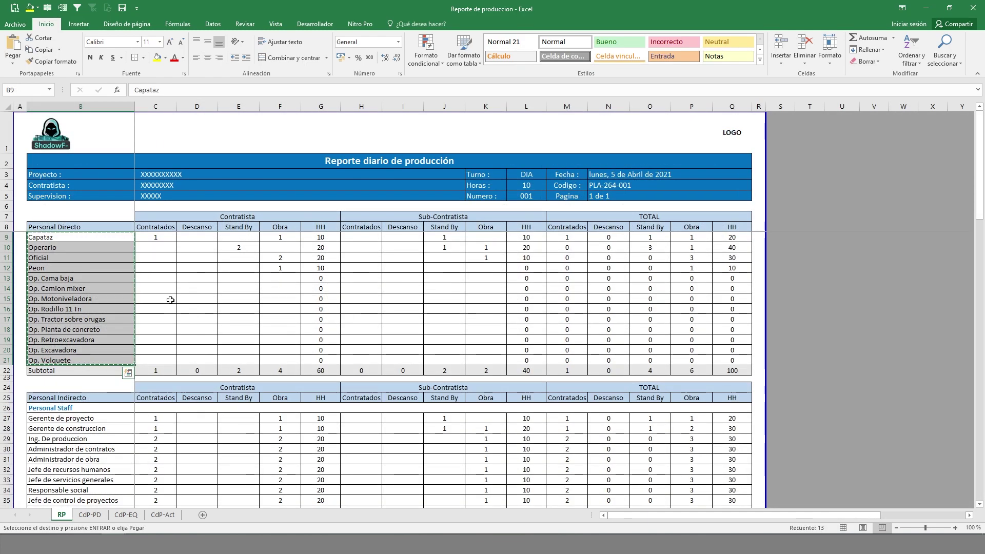
pyautogui.click(439, 215)
pyautogui.hotkey('ctrl', 'c')
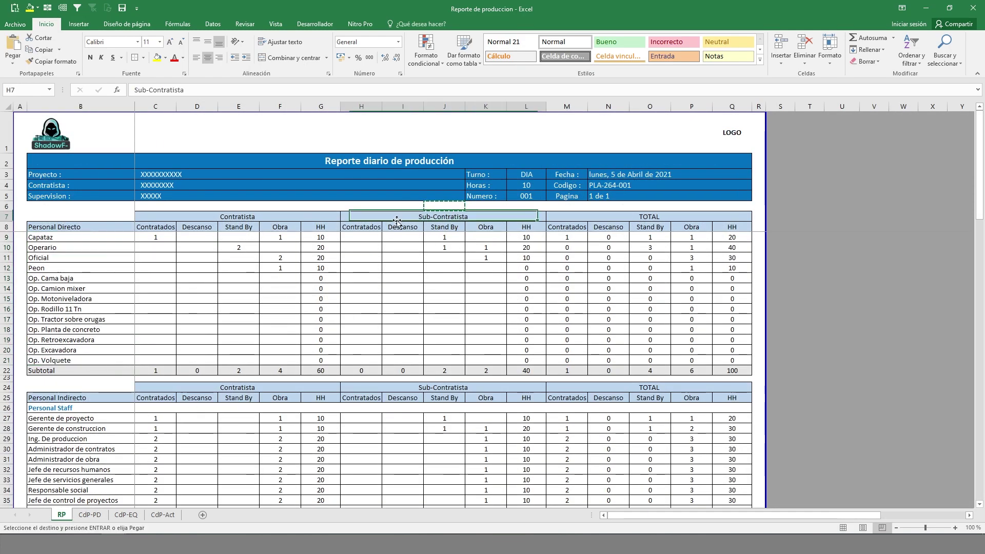
pyautogui.click(90, 514)
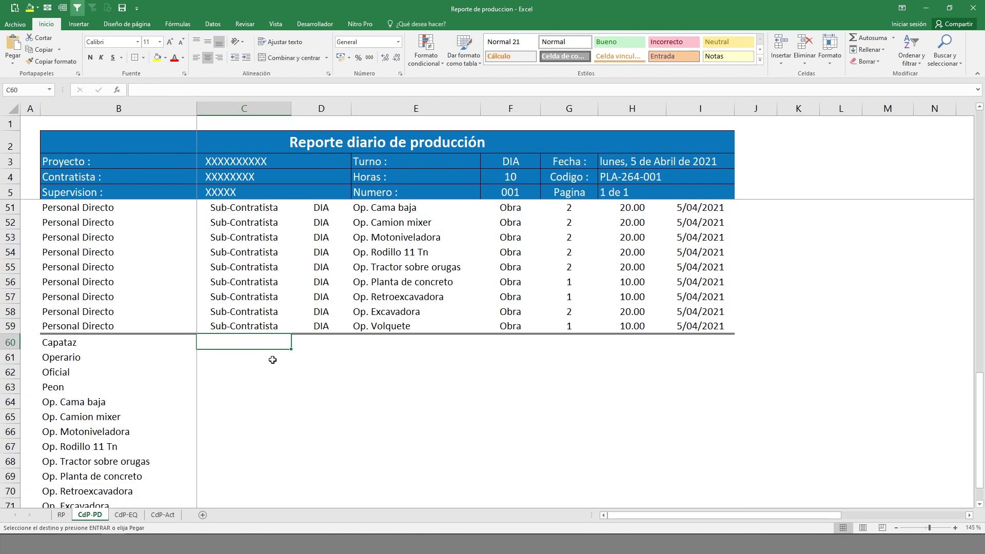
pyautogui.rightClick(256, 350)
pyautogui.click(265, 165)
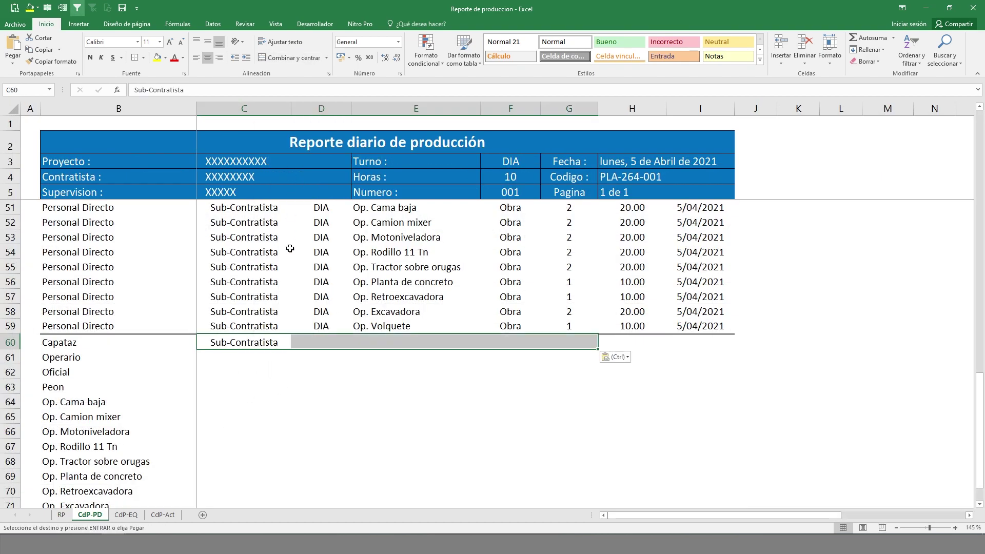
# - Fill the Sub-Contratista entry in C60 down to row 72
pyautogui.click(316, 345)
pyautogui.click(255, 346)
pyautogui.doubleClick(289, 350)
pyautogui.scroll(-4, 341, 369)
pyautogui.scroll(7, 339, 390)
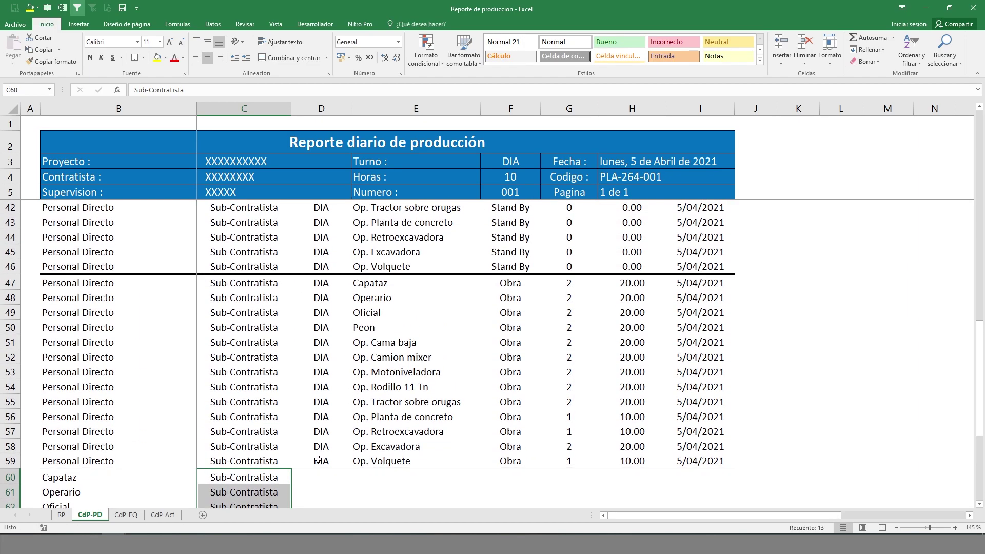
# - Enter =$F$3 in D60 to link the Turno value and fill it down to D72
pyautogui.scroll(-2, 331, 390)
pyautogui.click(331, 389)
pyautogui.write('=')
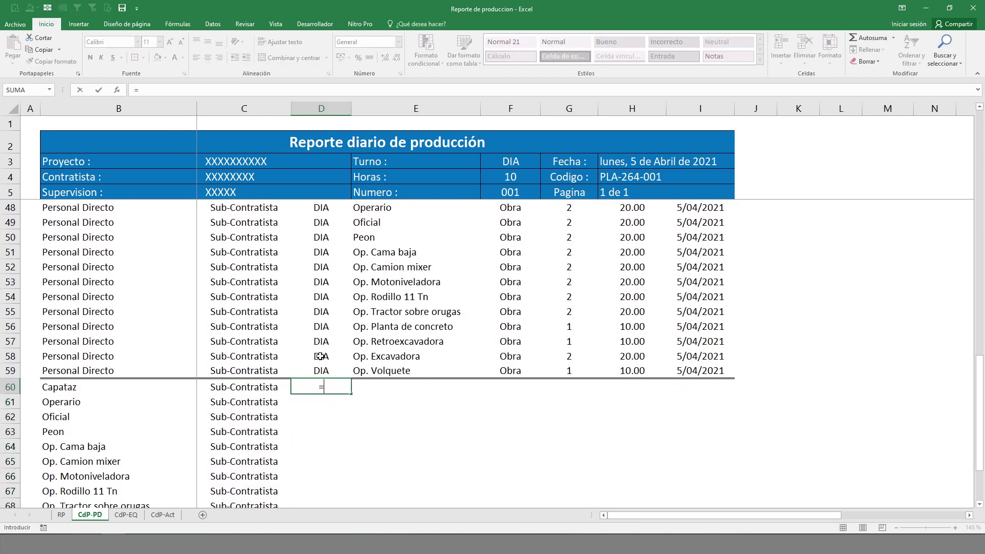
pyautogui.click(497, 165)
pyautogui.press('F4')
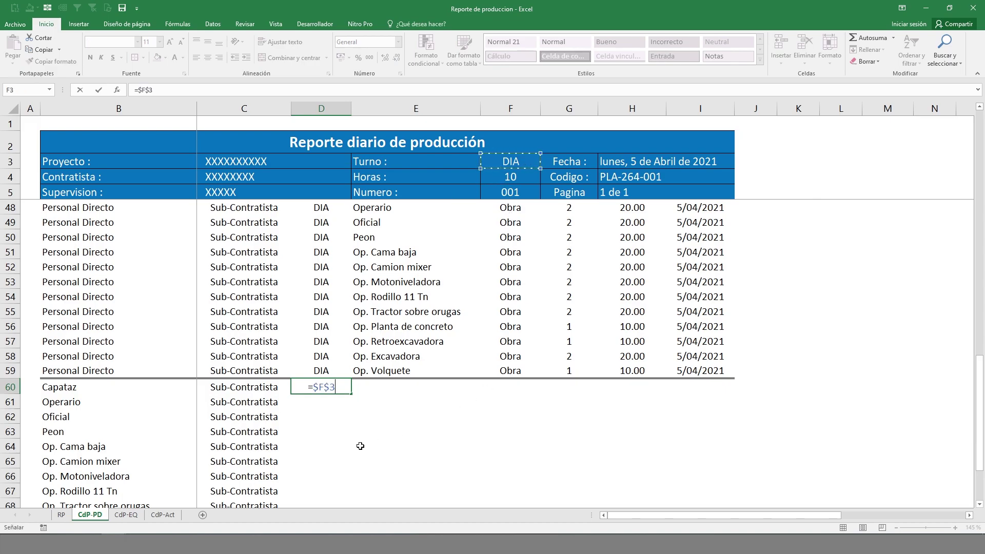
pyautogui.hotkey('ctrl', 'Return')
pyautogui.moveTo(351, 394); pyautogui.dragTo(350, 505)
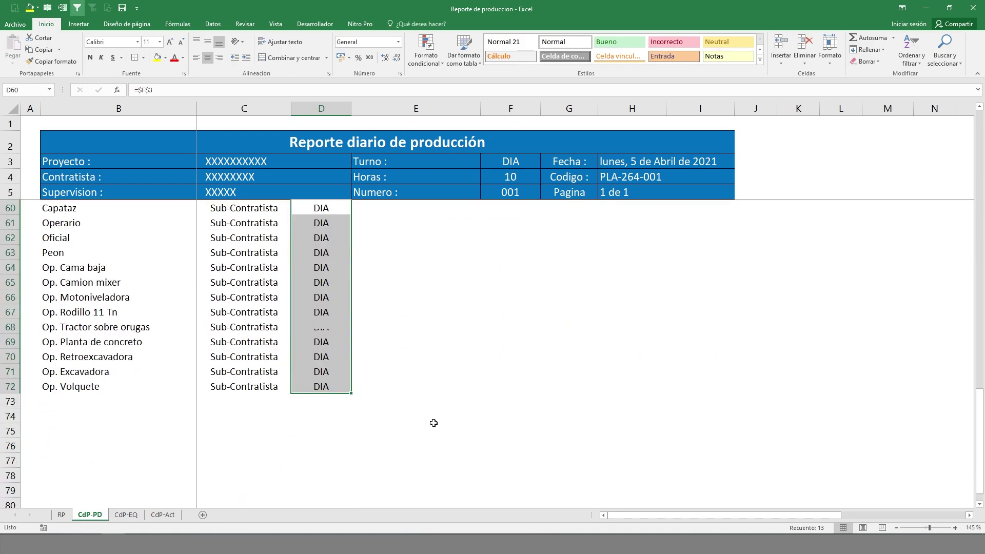
# - Move the pasted category names from B60:B72 to the Categoria column, starting at E60
pyautogui.scroll(4, 386, 388)
pyautogui.click(386, 388)
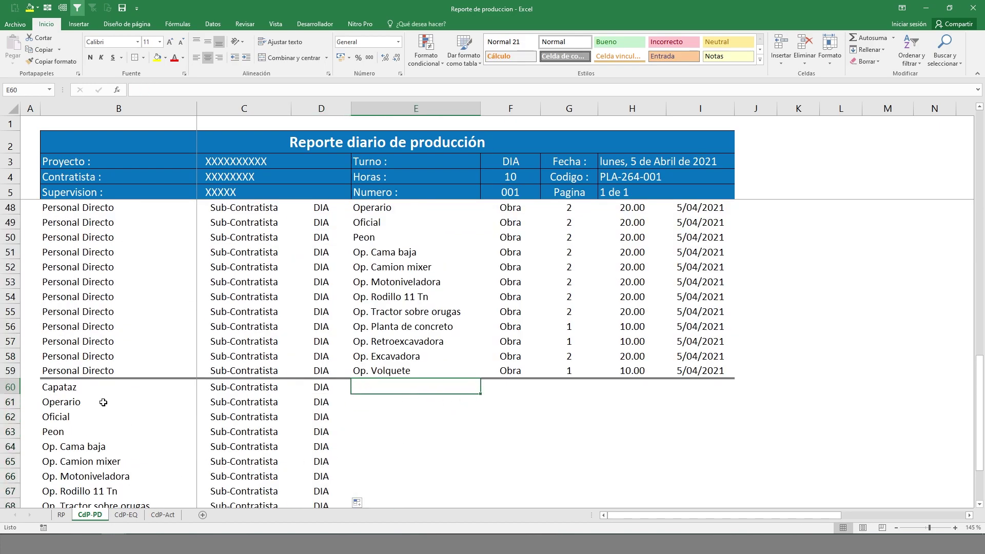
pyautogui.scroll(-2, 98, 390)
pyautogui.moveTo(79, 343); pyautogui.dragTo(115, 476)
pyautogui.hotkey('ctrl', 'x')
pyautogui.click(370, 298)
pyautogui.hotkey('ctrl', 'v')
# - Copy a Personal Directo entry from the Personal column into B60:B72
pyautogui.click(92, 248)
pyautogui.hotkey('ctrl', 'c')
pyautogui.moveTo(128, 300); pyautogui.dragTo(187, 477)
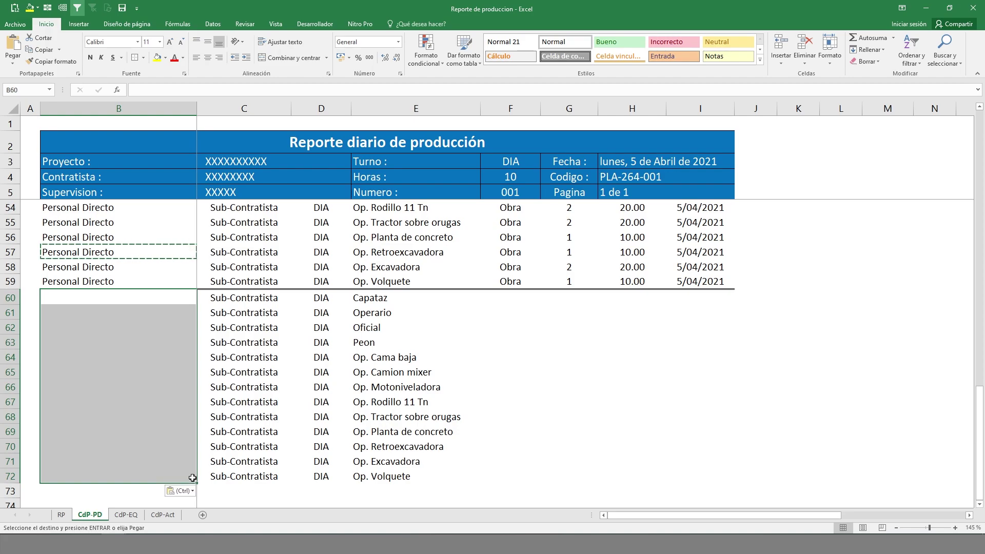
pyautogui.press('Return')
pyautogui.click(443, 357)
# - Copy the Sub-Contratista Stand By heading from the RP sheet into F60 on CdP-PD and fill it down the Estatus column
pyautogui.scroll(1, 508, 359)
pyautogui.click(513, 342)
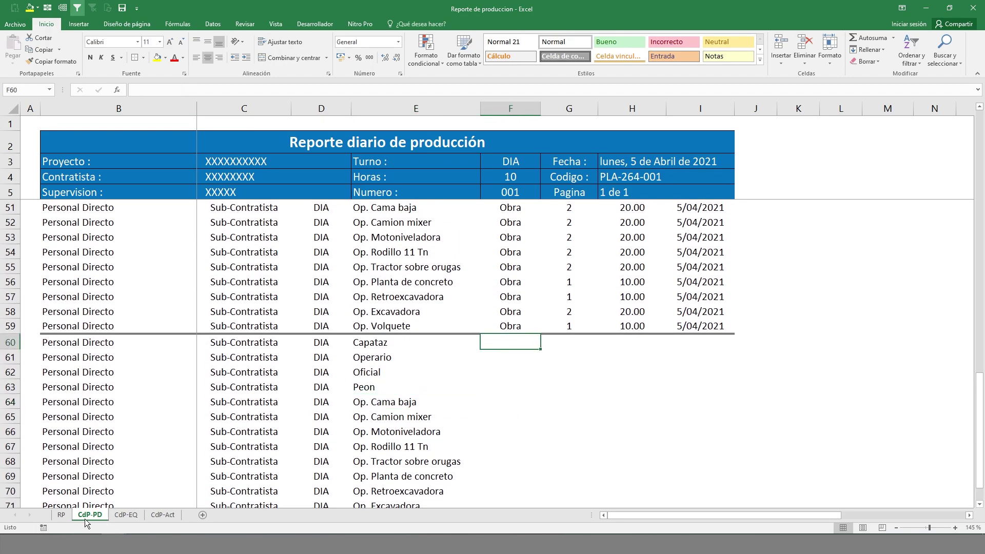
pyautogui.click(61, 514)
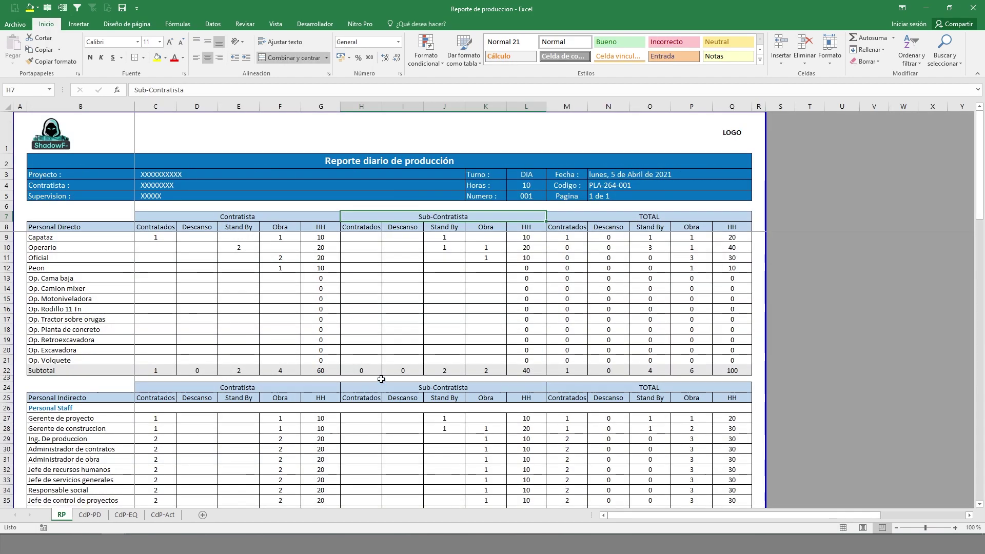
pyautogui.click(437, 227)
pyautogui.hotkey('ctrl', 'c')
pyautogui.click(89, 514)
pyautogui.hotkey('ctrl', 'v')
pyautogui.doubleClick(540, 348)
# - Link G60 to the Sub-Contratista Stand By quantity for Capataz in RP cell J9 and fill the formula down the new records
pyautogui.click(576, 344)
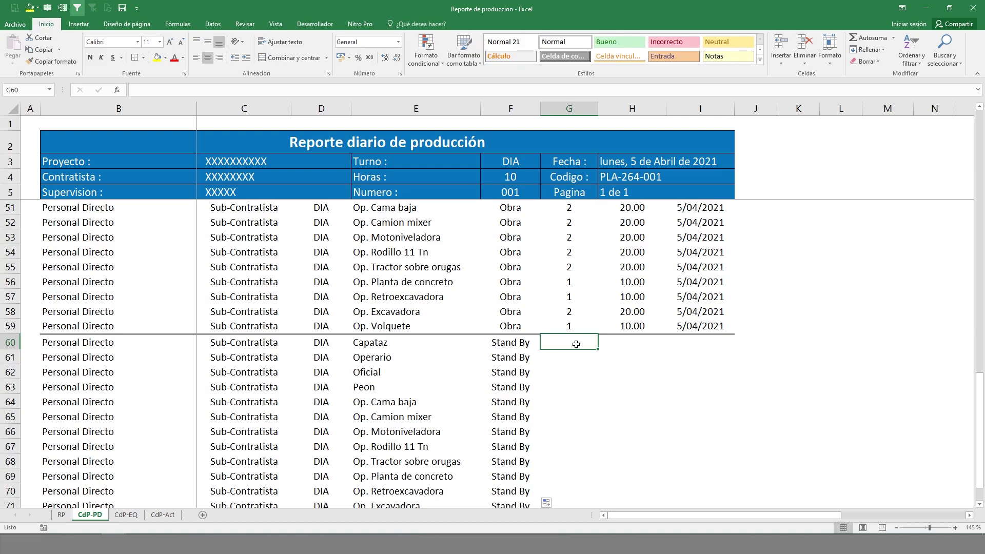
pyautogui.write(')')
pyautogui.write('=')
pyautogui.click(62, 515)
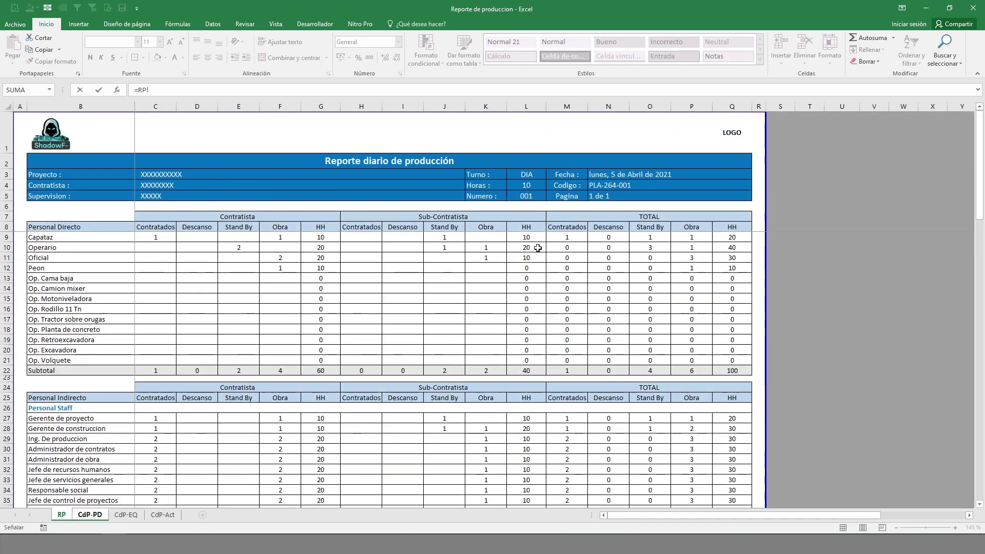
pyautogui.click(442, 238)
pyautogui.press('Return')
pyautogui.click(600, 349)
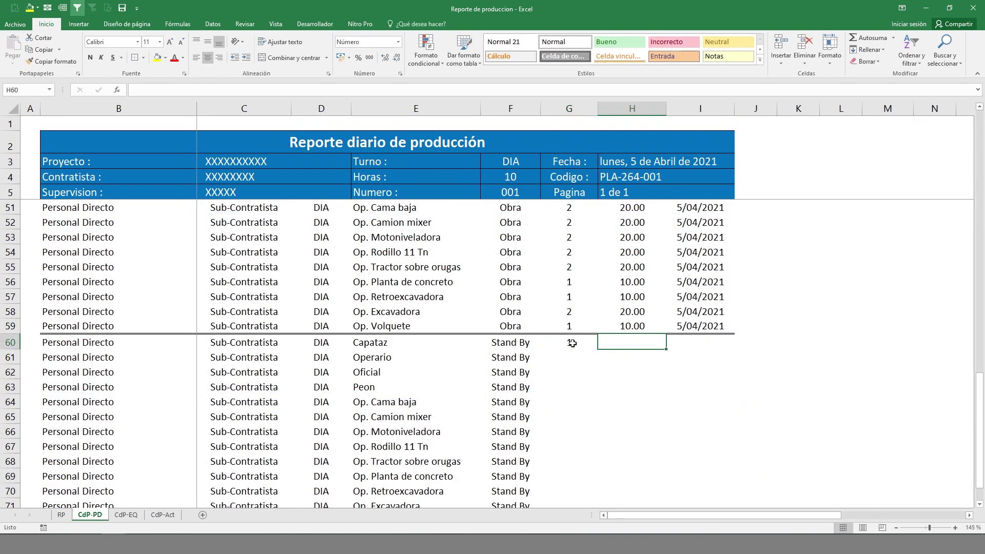
pyautogui.doubleClick(606, 349)
# - Enter =G60*$F$4 in H60 to calculate the man-hours and fill it down the HH column to row 72
pyautogui.click(629, 343)
pyautogui.write('=')
pyautogui.click(563, 344)
pyautogui.write('*')
pyautogui.click(519, 181)
pyautogui.press('F4')
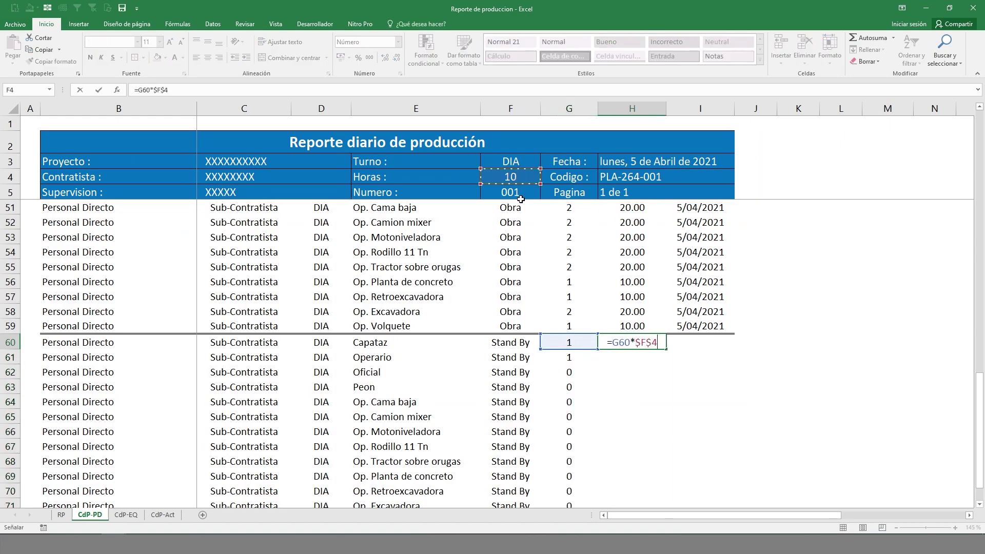
pyautogui.press('Return')
pyautogui.click(660, 345)
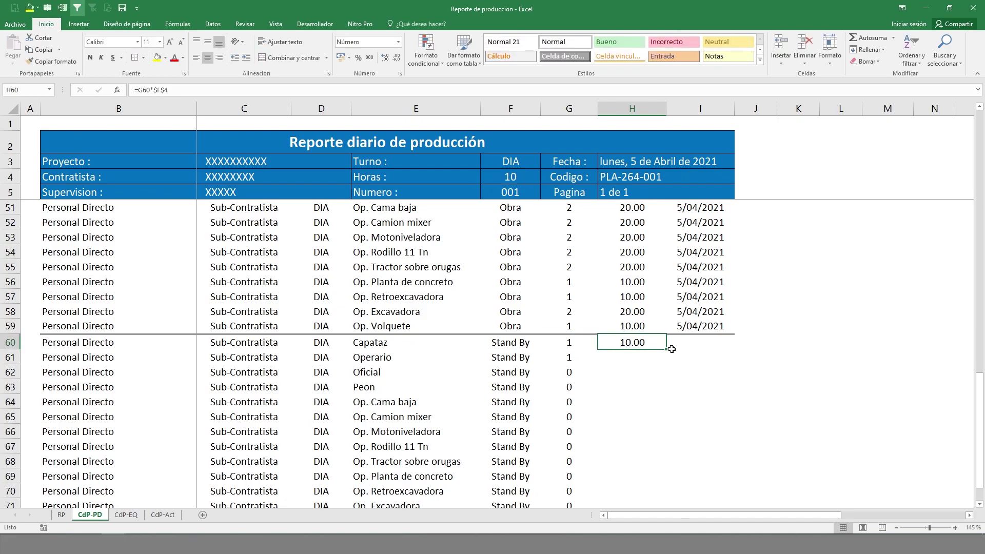
pyautogui.doubleClick(667, 348)
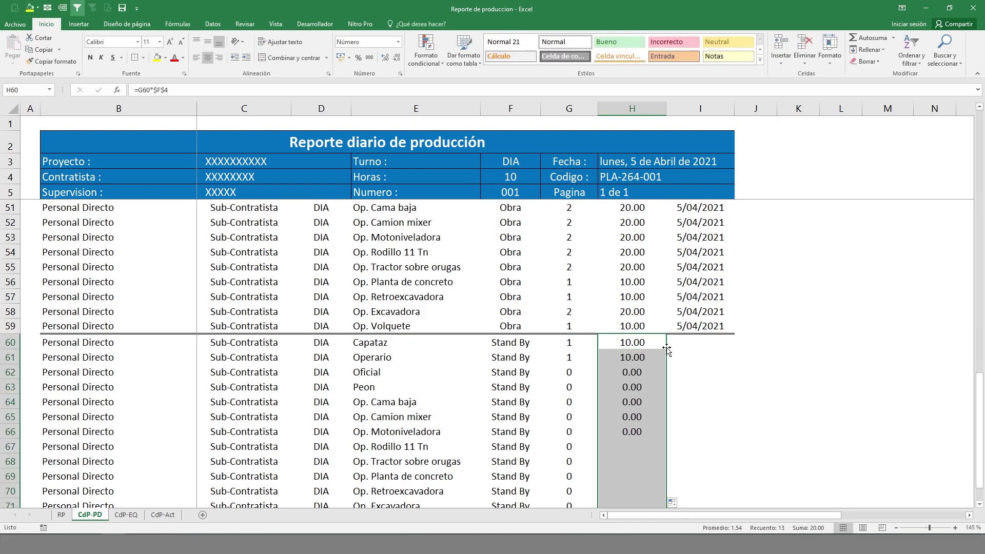
# - Enter =H3 in I61 to bring in the report date and format it as Fecha corta
pyautogui.click(700, 357)
pyautogui.write('=')
pyautogui.click(657, 171)
pyautogui.press('Return')
pyautogui.press('Up')
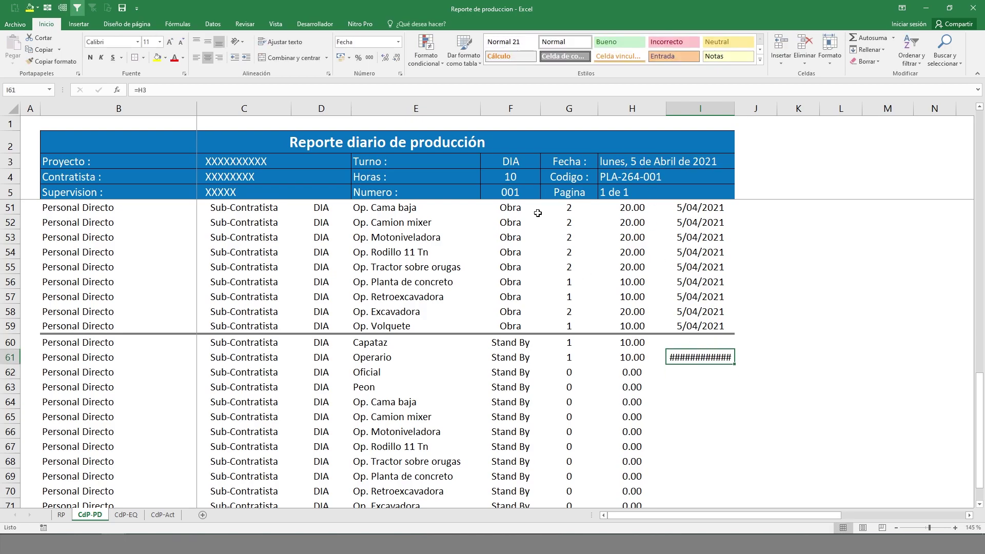
pyautogui.click(398, 41)
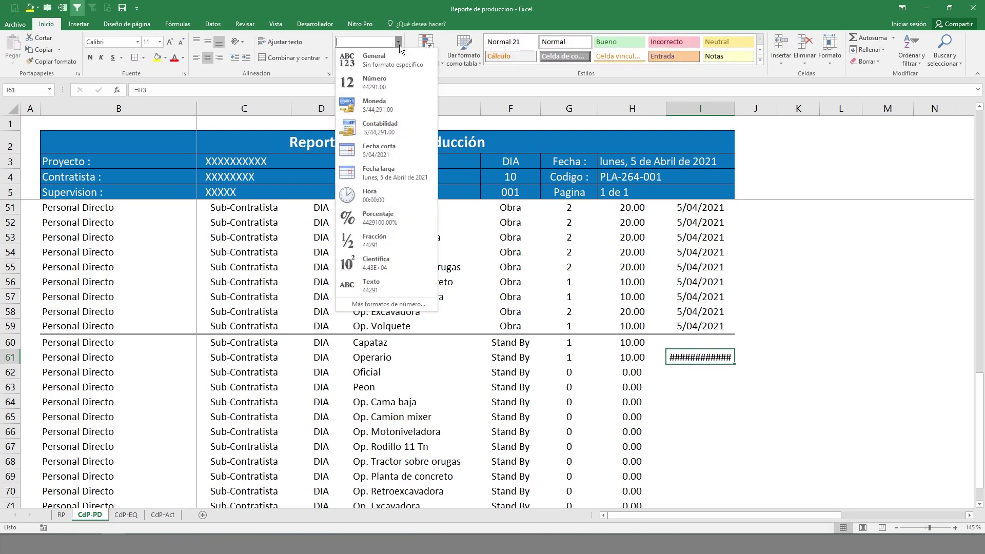
pyautogui.click(377, 151)
# - Copy the date in I61 and paste it as fixed values throughout I60:I72
pyautogui.hotkey('ctrl', 'c')
pyautogui.moveTo(700, 343); pyautogui.dragTo(671, 488)
pyautogui.hotkey('ctrl', 'v')
pyautogui.press('Return')
# - Apply the short date format of I61 to the whole range I60:I72 with the format painter
pyautogui.click(46, 61)
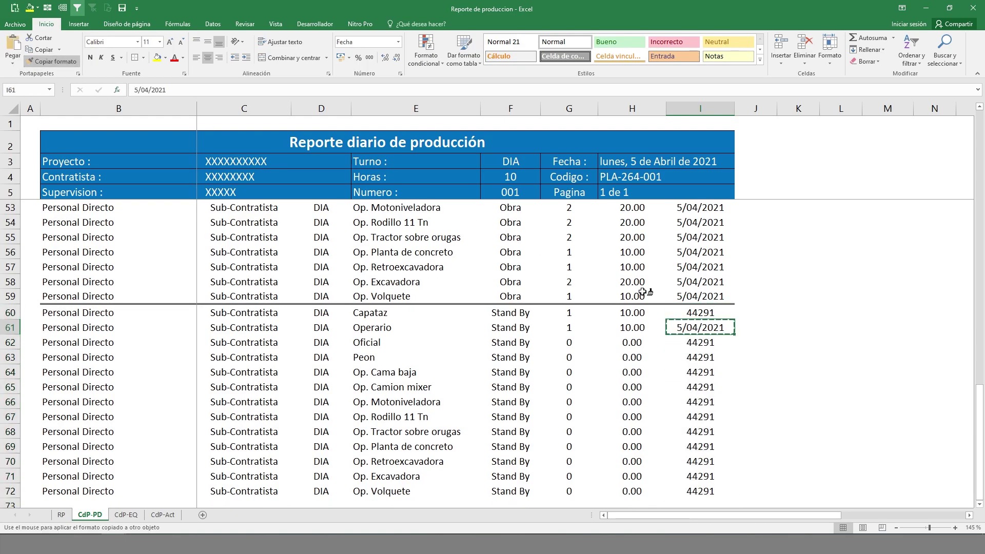
pyautogui.moveTo(703, 313); pyautogui.dragTo(701, 491)
pyautogui.click(700, 314)
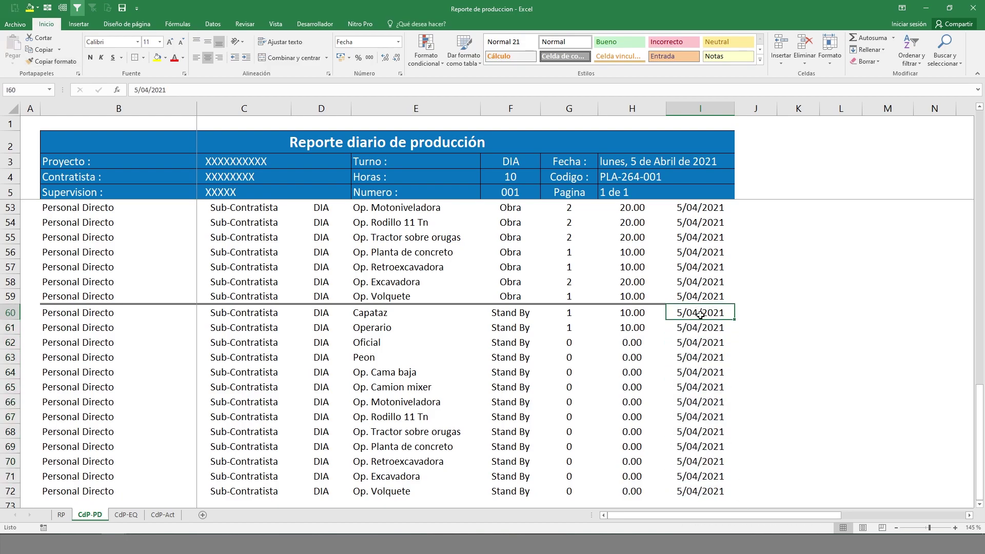
# - Enter =$H$3 in I60 as an absolute reference to the report date and fill it down to I72
pyautogui.write('=')
pyautogui.click(637, 160)
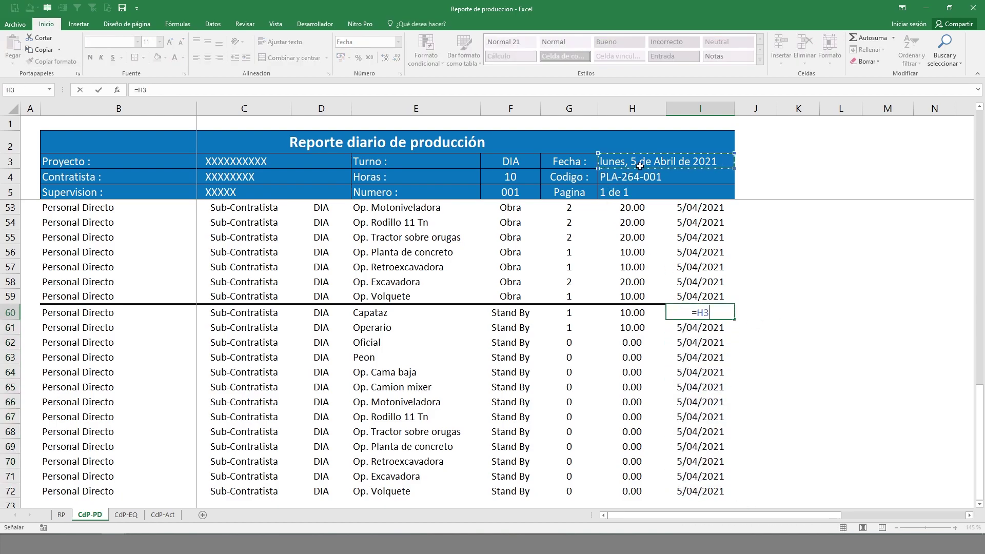
pyautogui.press('Return')
pyautogui.press('Up')
pyautogui.press('F2')
pyautogui.press('F4')
pyautogui.press('Return')
pyautogui.press('Up')
pyautogui.doubleClick(732, 322)
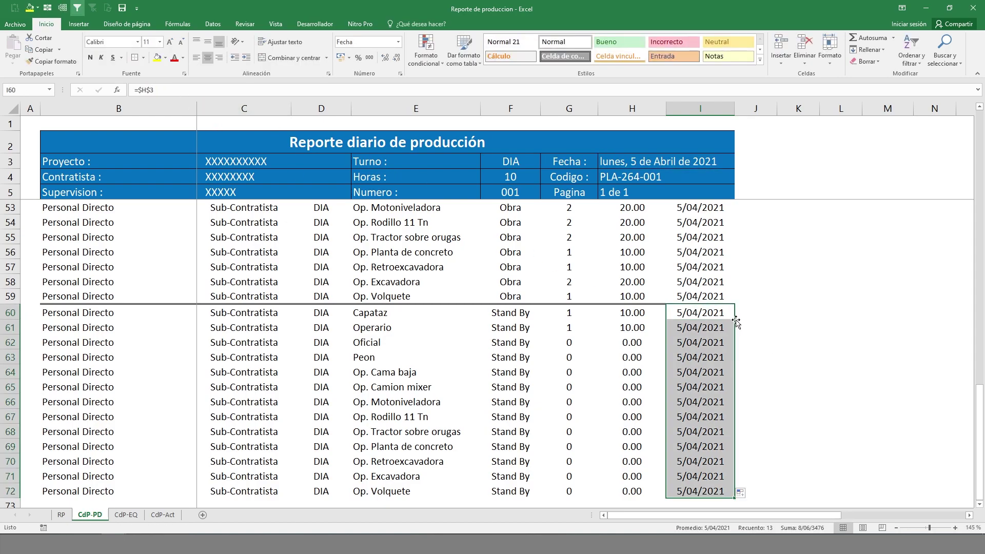
# - Check the date formulas and the Sub-Contratista Stand By block in rows 60 to 72 against the Personal Directo table on the RP sheet
pyautogui.click(797, 327)
pyautogui.click(721, 318)
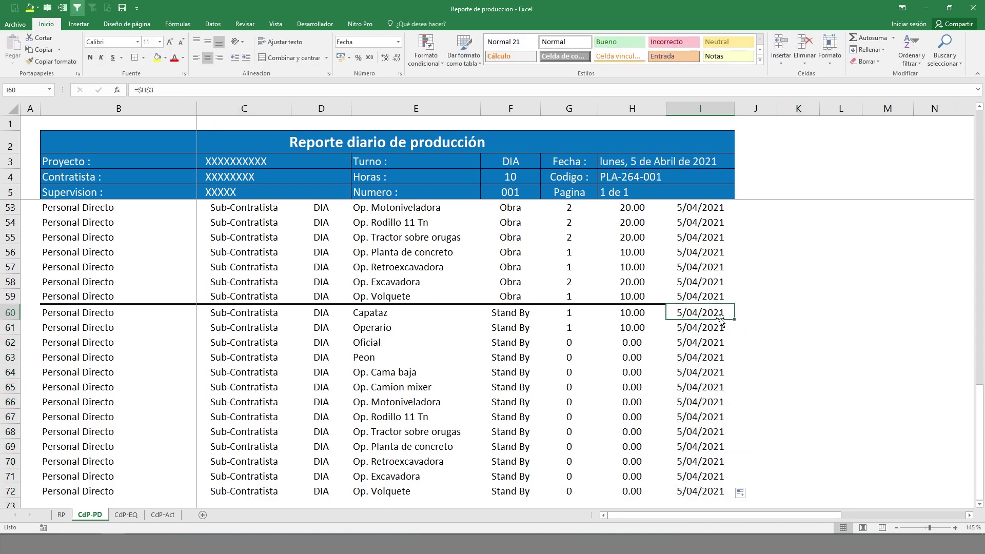
pyautogui.click(694, 340)
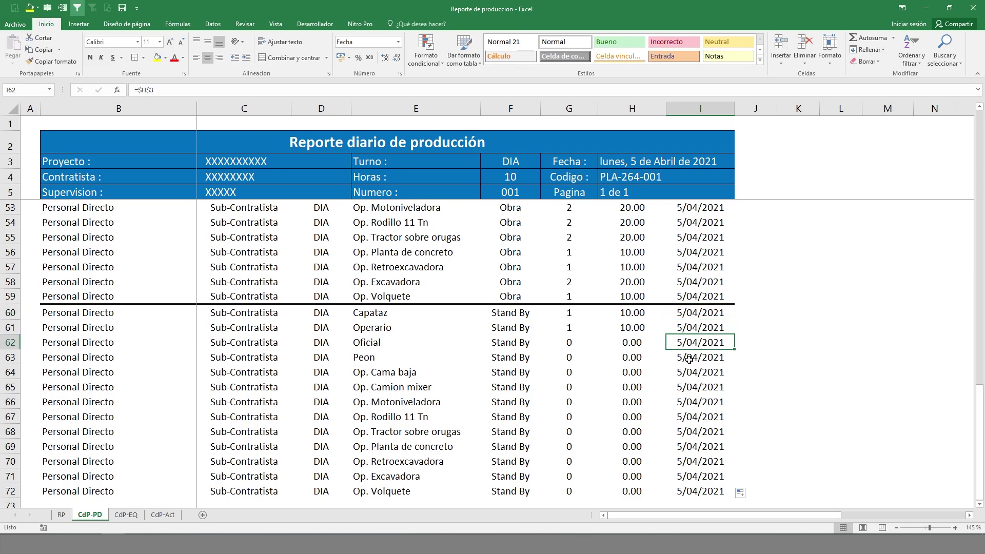
pyautogui.click(692, 313)
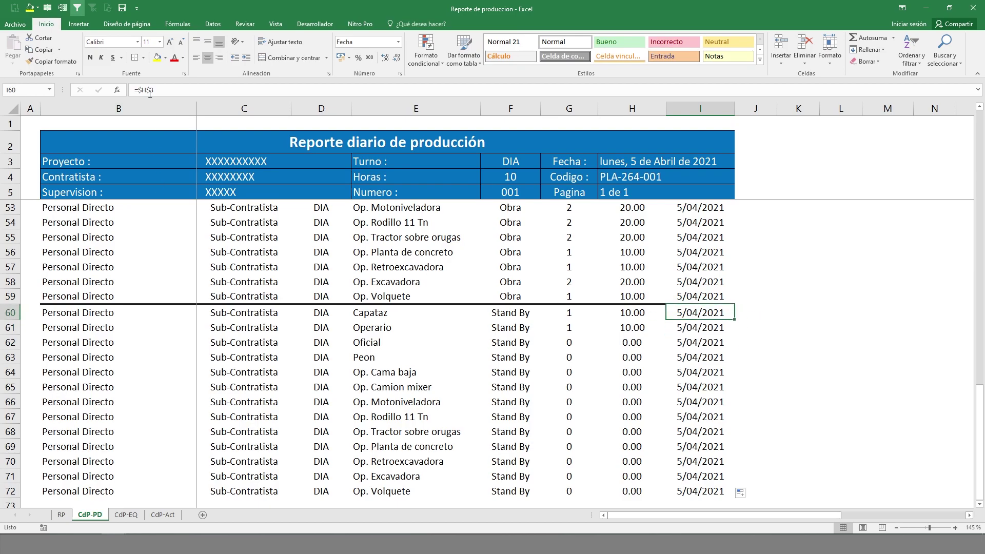
pyautogui.click(487, 386)
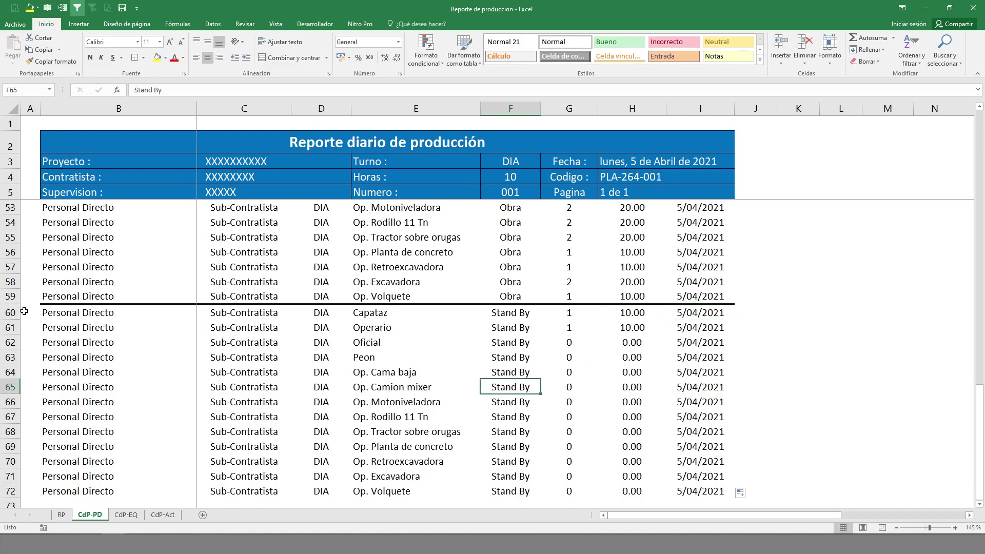
pyautogui.click(63, 318)
pyautogui.hotkey('ctrl', 'shift', 'End')
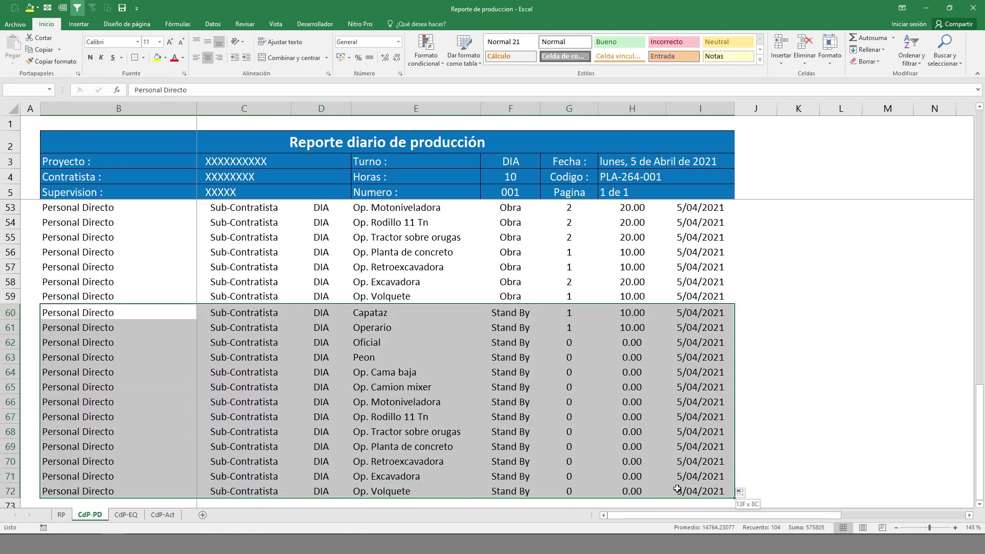
pyautogui.click(250, 312)
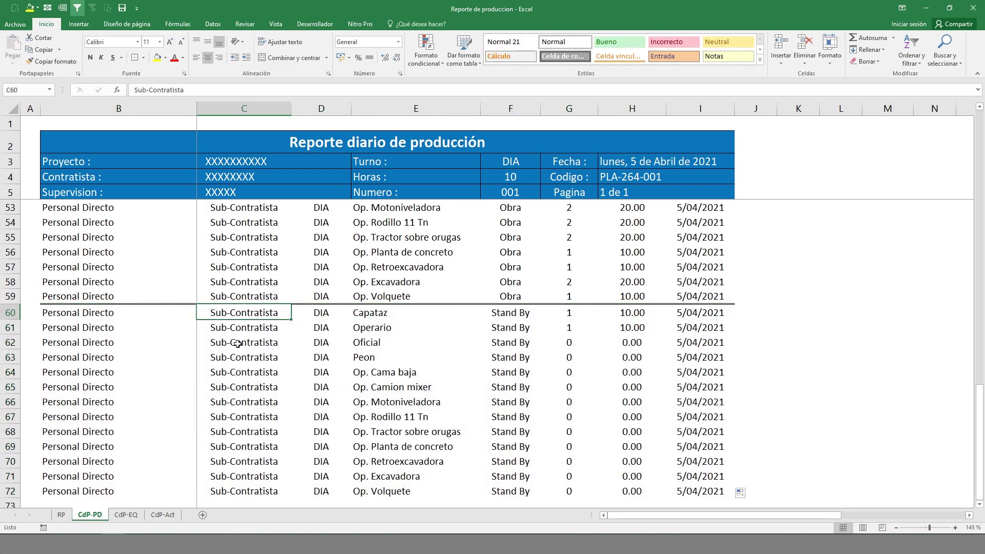
pyautogui.click(61, 515)
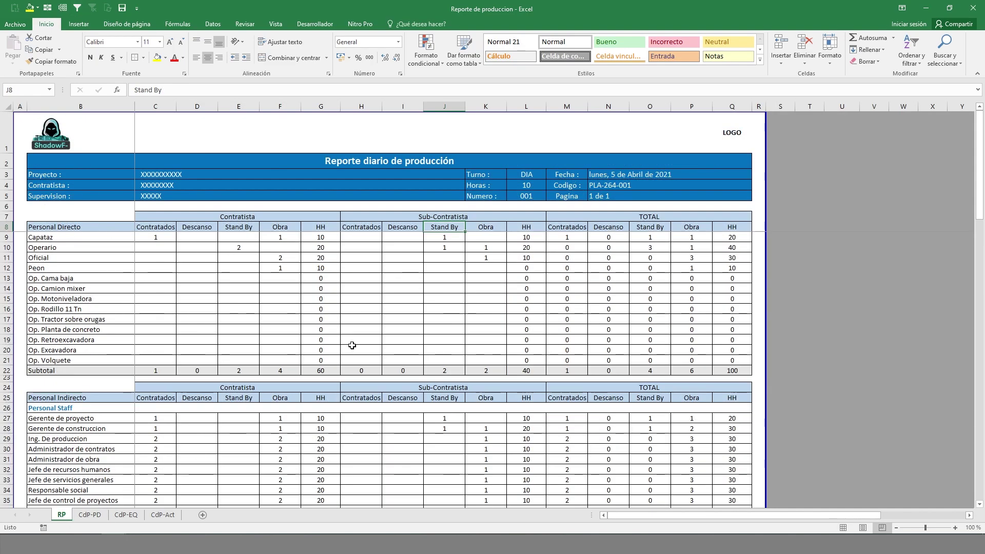
pyautogui.click(90, 515)
pyautogui.scroll(12, 374, 440)
pyautogui.scroll(-5, 374, 439)
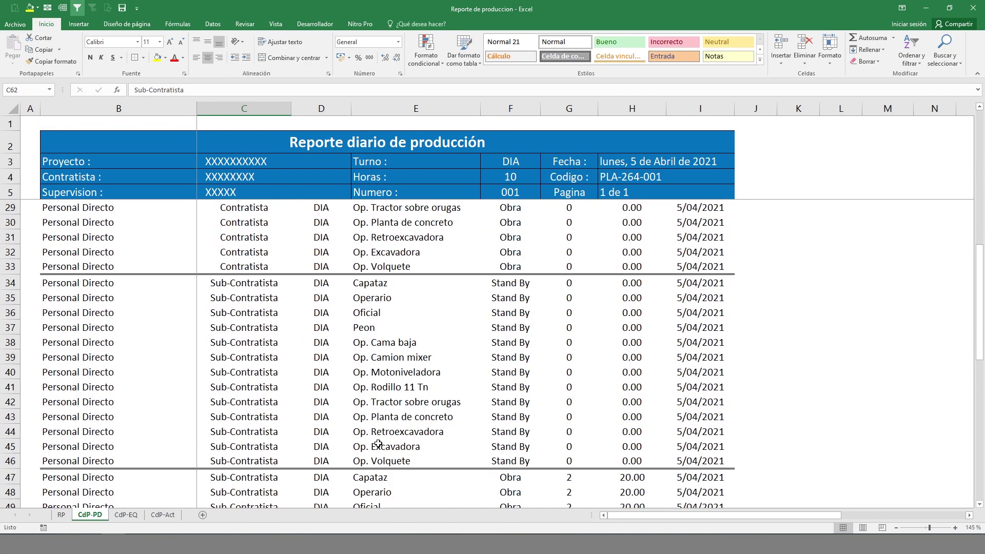
# - On the CdP-EQ sheet, duplicate the Equipos Mayores block B8:I17 directly below itself, starting at B18
pyautogui.click(135, 516)
pyautogui.click(339, 372)
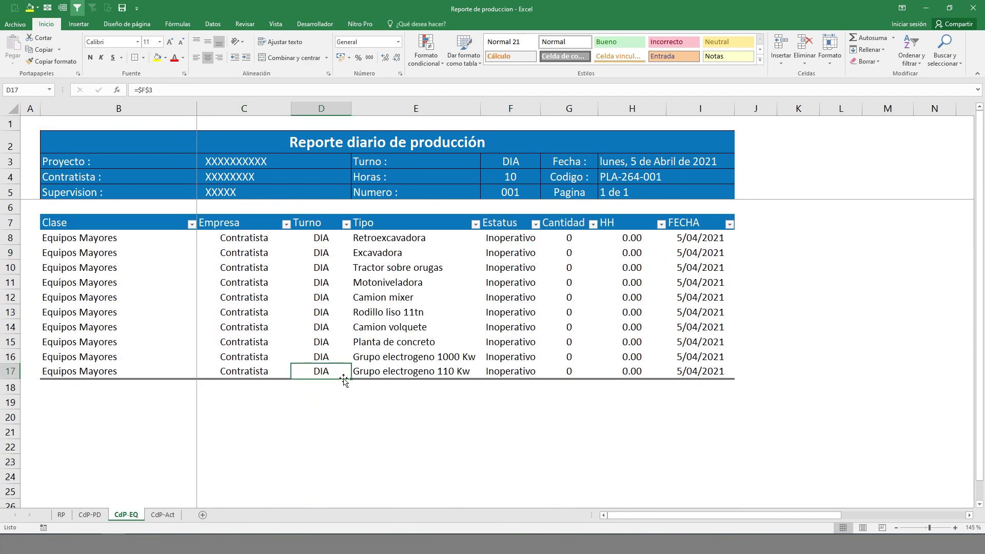
pyautogui.moveTo(67, 236); pyautogui.dragTo(699, 370)
pyautogui.click(175, 268)
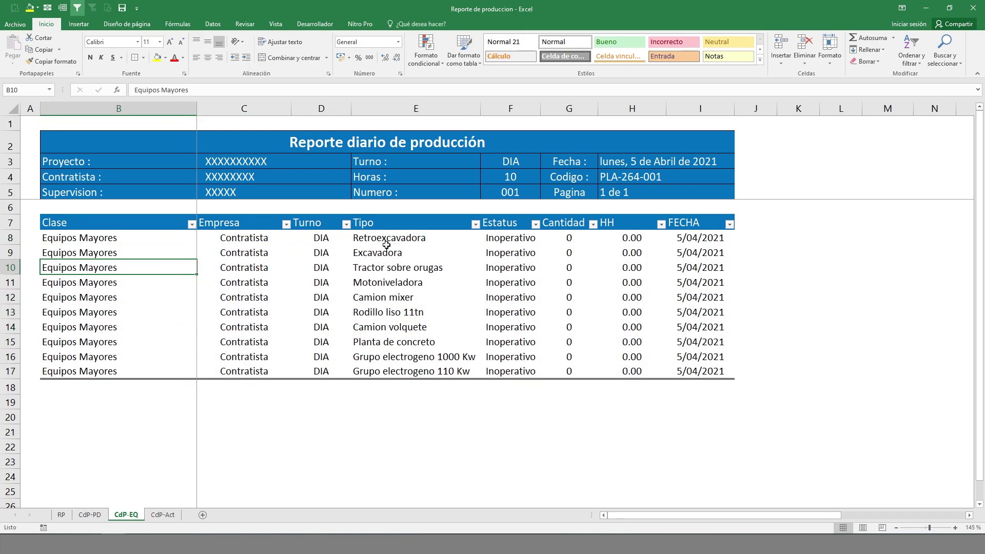
pyautogui.moveTo(72, 238); pyautogui.dragTo(706, 381)
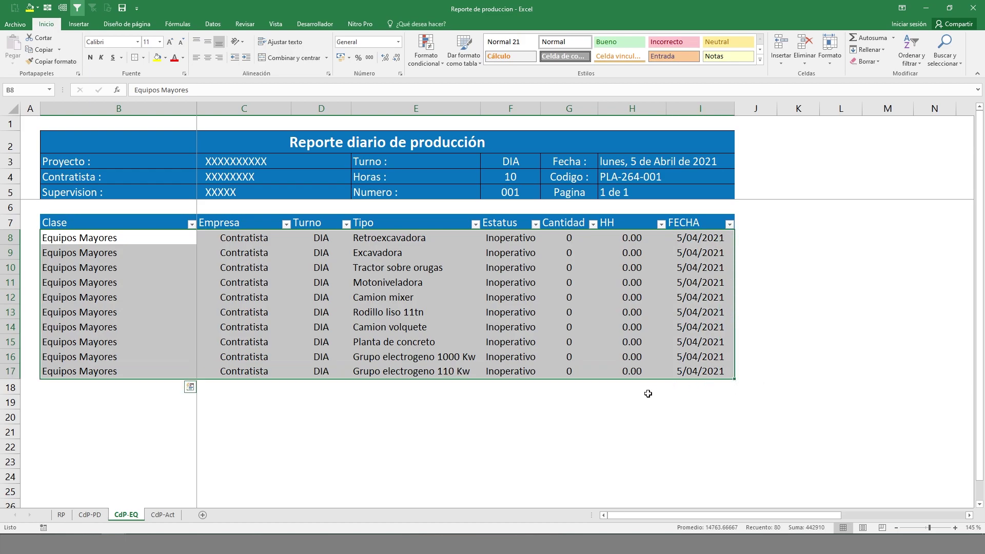
pyautogui.hotkey('ctrl', 'c')
pyautogui.click(190, 387)
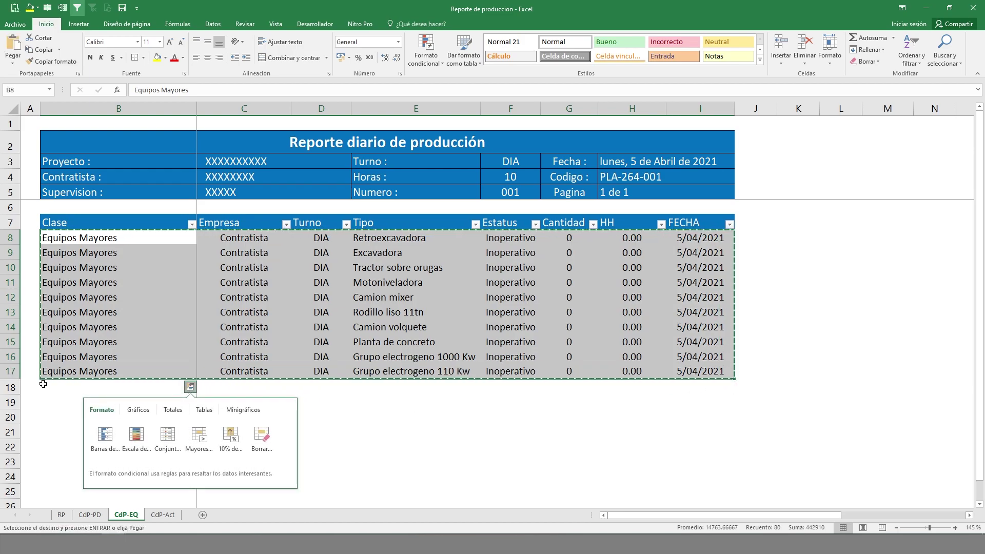
pyautogui.click(103, 392)
pyautogui.hotkey('ctrl', 'v')
pyautogui.press('Escape')
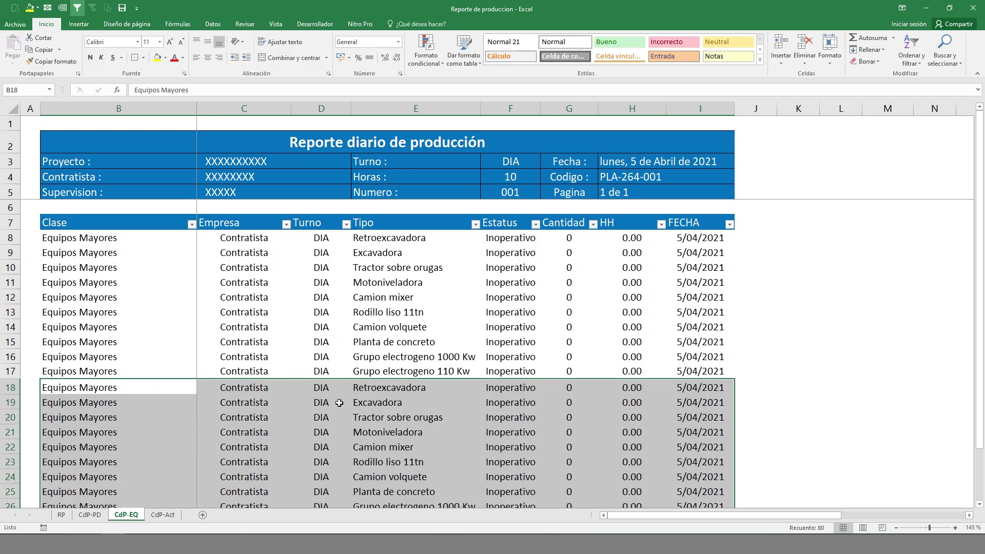
# - Copy the Contratista Stand By heading from E64 of the RP sheet's Equipos table into F18 of CdP-EQ
pyautogui.click(240, 389)
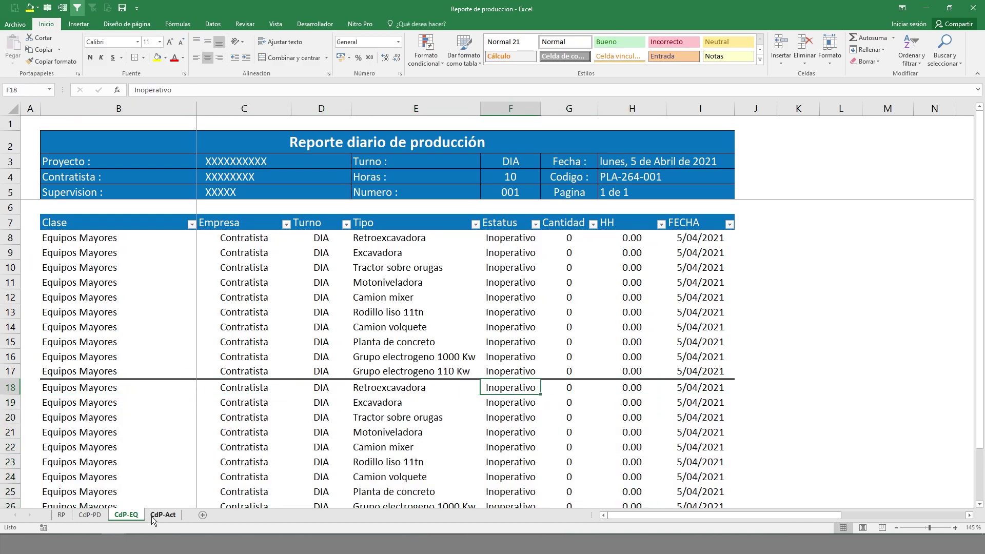
pyautogui.click(93, 515)
pyautogui.click(61, 515)
pyautogui.click(188, 396)
pyautogui.scroll(-14, 238, 412)
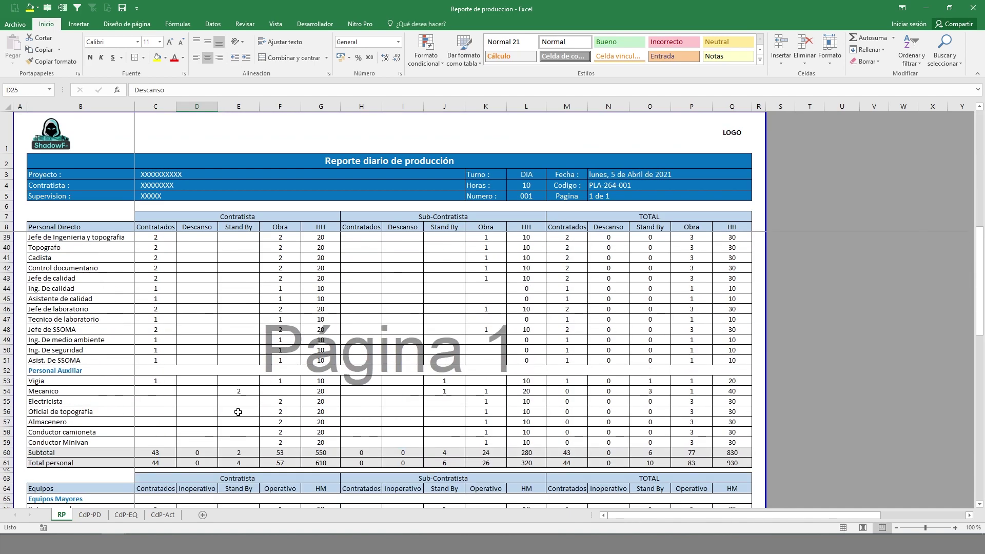
pyautogui.click(265, 366)
pyautogui.click(241, 367)
pyautogui.hotkey('ctrl', 'c')
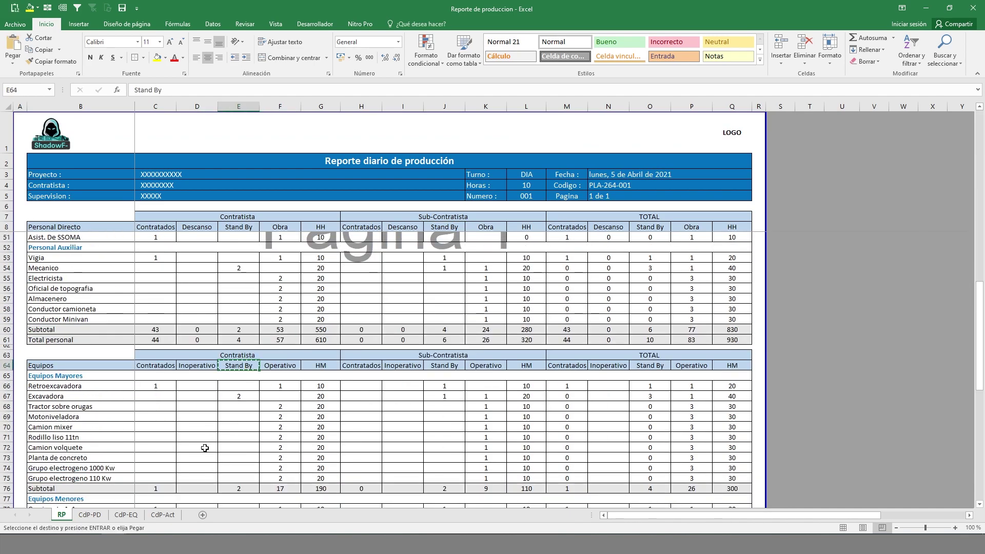
pyautogui.click(126, 515)
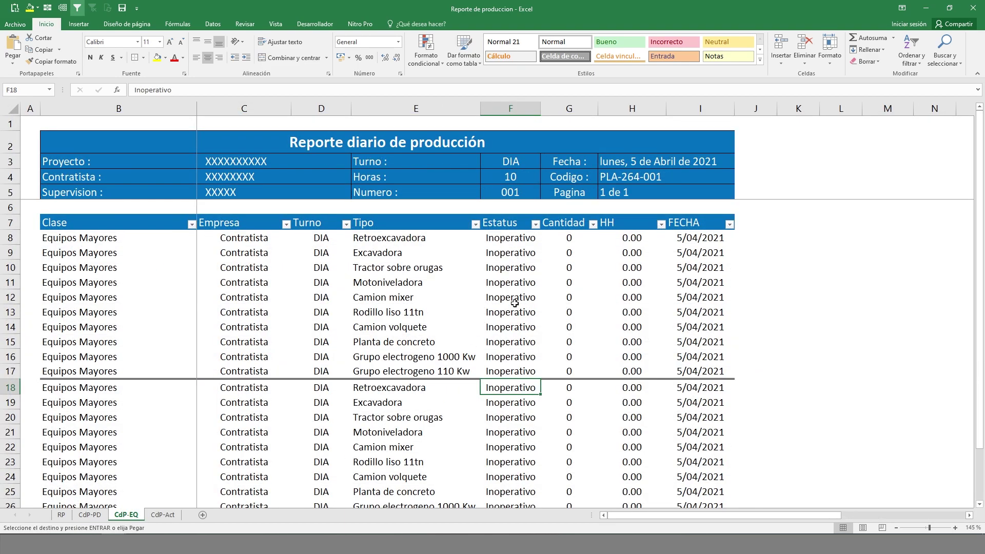
pyautogui.scroll(-3, 515, 306)
pyautogui.hotkey('ctrl', 'v')
pyautogui.press('Escape')
# - Paste Stand By from F18 as values throughout the status range F18:F27
pyautogui.hotkey('ctrl', 'c')
pyautogui.moveTo(531, 254); pyautogui.dragTo(508, 390)
pyautogui.rightClick(508, 390)
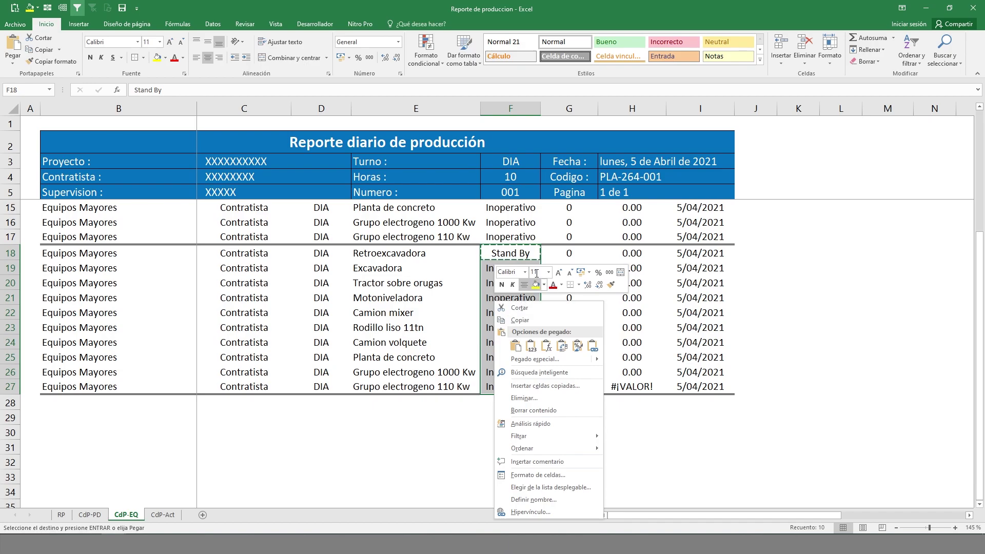
pyautogui.click(531, 346)
pyautogui.click(504, 425)
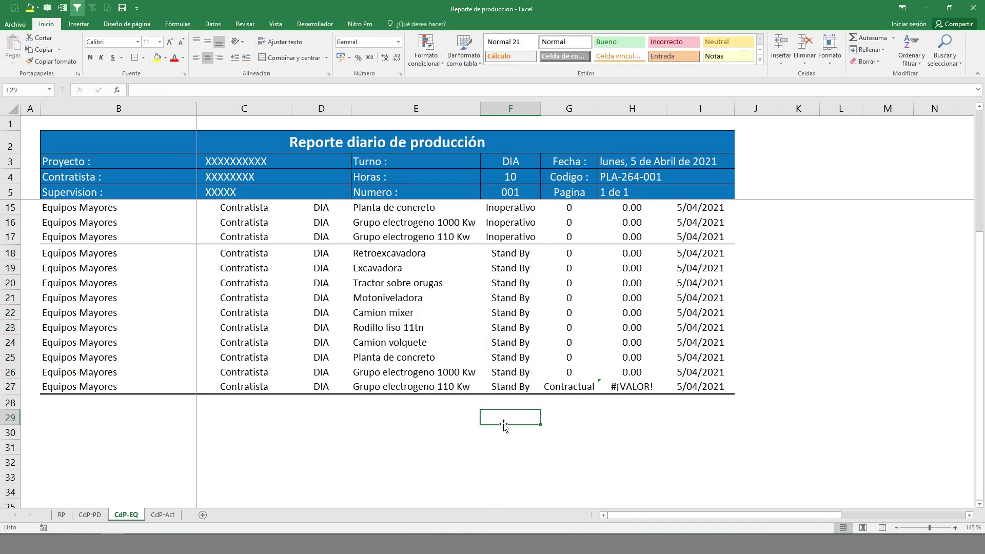
pyautogui.click(511, 258)
pyautogui.click(510, 222)
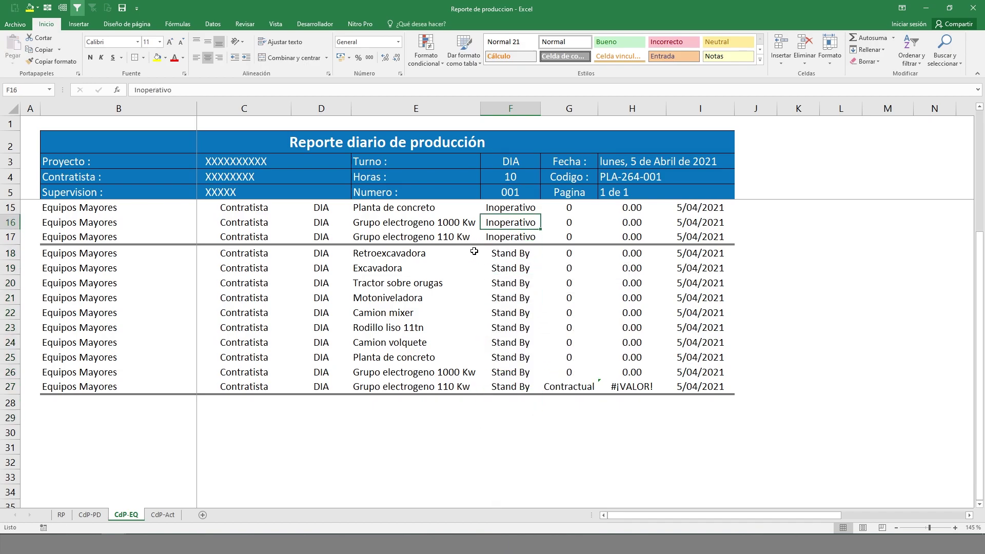
pyautogui.click(594, 240)
# - Try moving the Contratista entry from C17 to K17 by cut and paste, and undo the move
pyautogui.click(260, 238)
pyautogui.hotkey('ctrl', 'c')
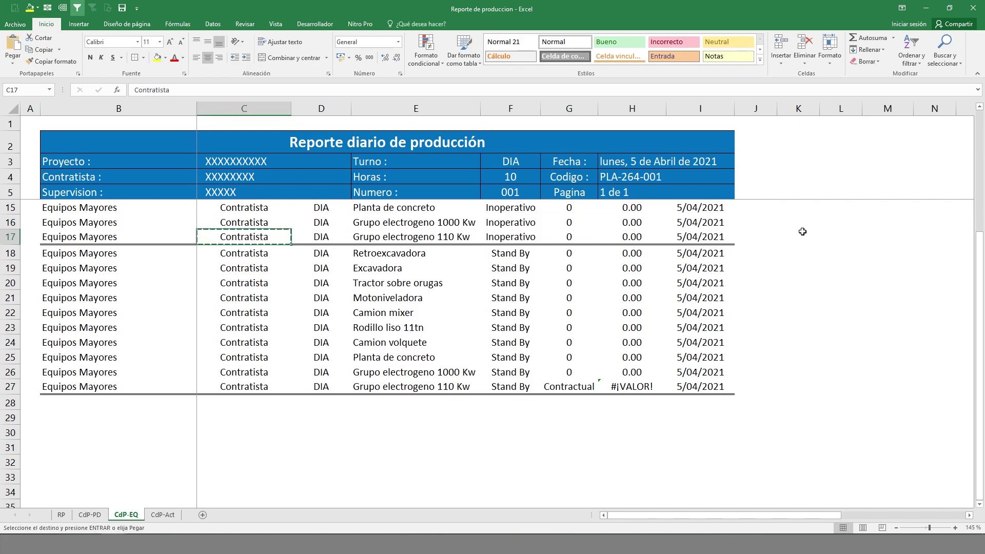
pyautogui.click(794, 239)
pyautogui.hotkey('ctrl', 'v')
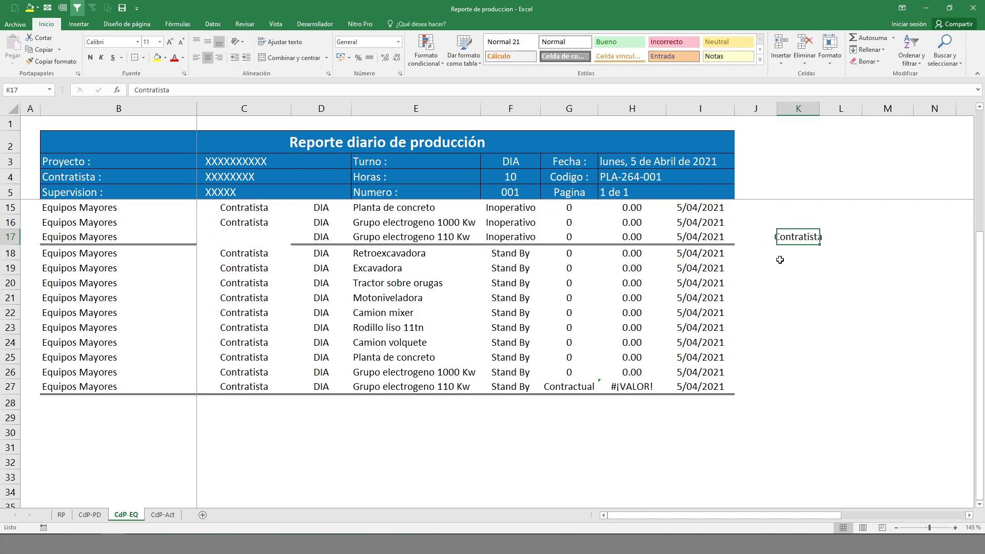
pyautogui.hotkey('ctrl', 'z')
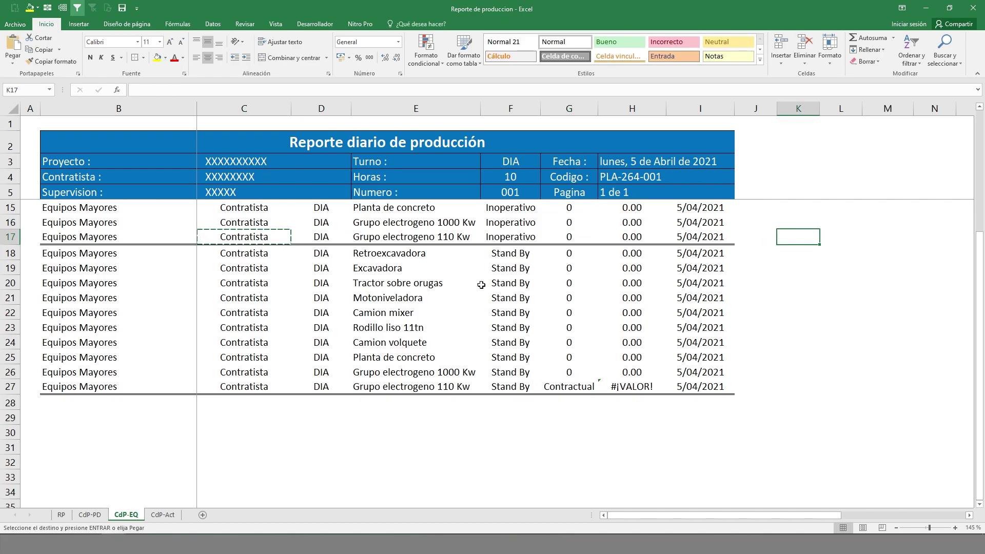
# - Try copying the Contratista entry of C17 into K17 with its formatting, and undo the copy
pyautogui.click(249, 251)
pyautogui.click(268, 239)
pyautogui.moveTo(270, 244); pyautogui.dragTo(801, 239)
pyautogui.click(819, 331)
pyautogui.click(799, 239)
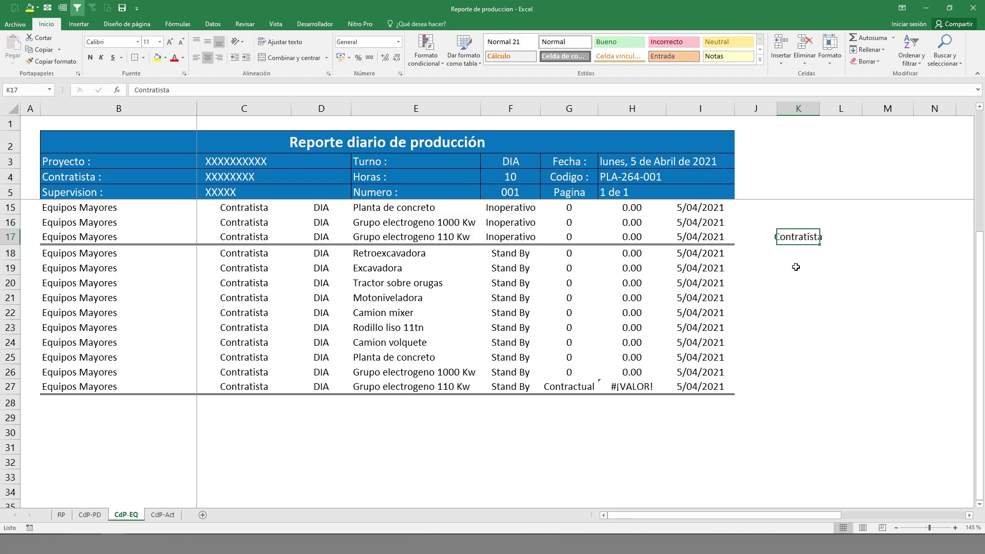
pyautogui.hotkey('ctrl', 'z')
# - Try pasting the Contratista entry of C17 into K17 as values only, and clear the test cell
pyautogui.click(259, 239)
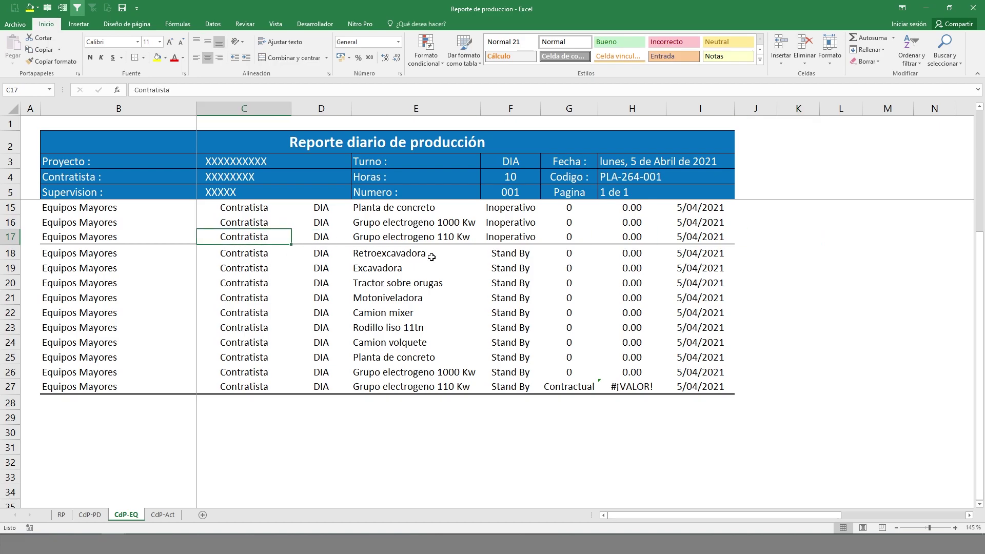
pyautogui.hotkey('ctrl', 'c')
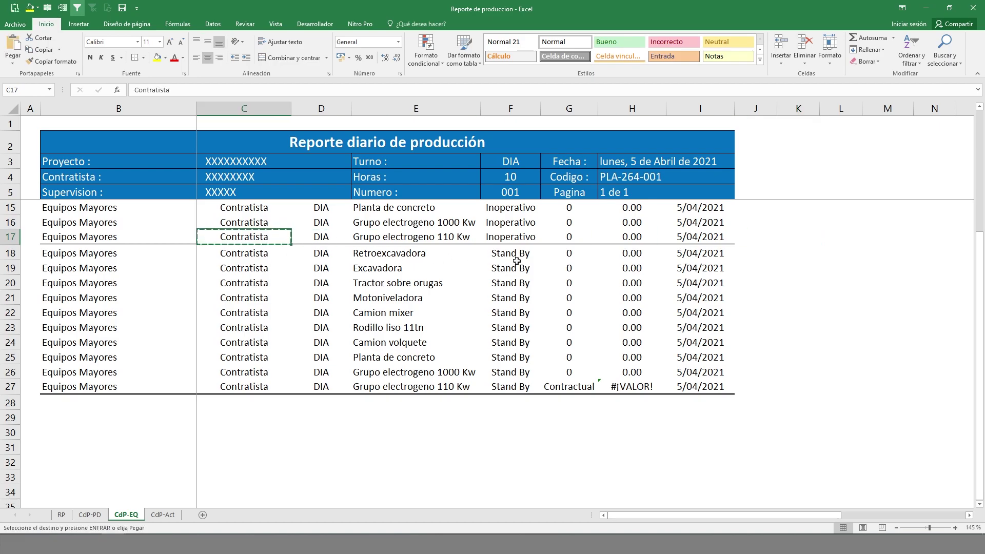
pyautogui.rightClick(782, 239)
pyautogui.click(816, 286)
pyautogui.press('Escape')
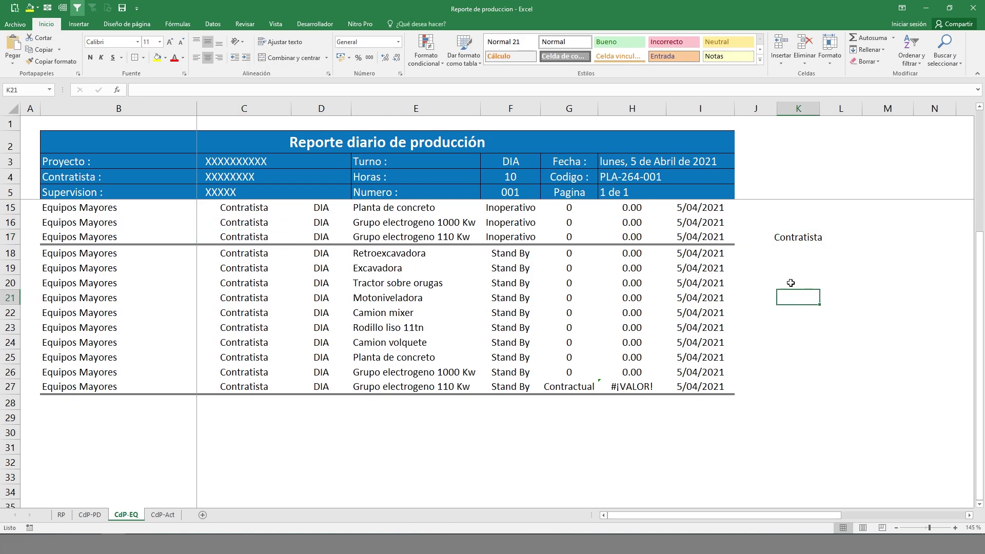
pyautogui.scroll(2, 768, 334)
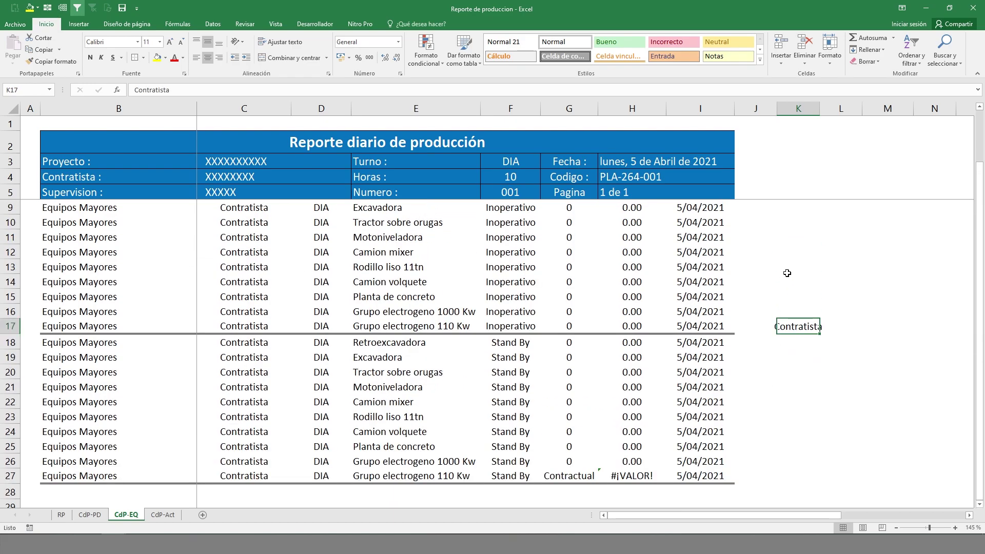
pyautogui.moveTo(787, 273); pyautogui.dragTo(827, 347)
pyautogui.scroll(-1, 513, 305)
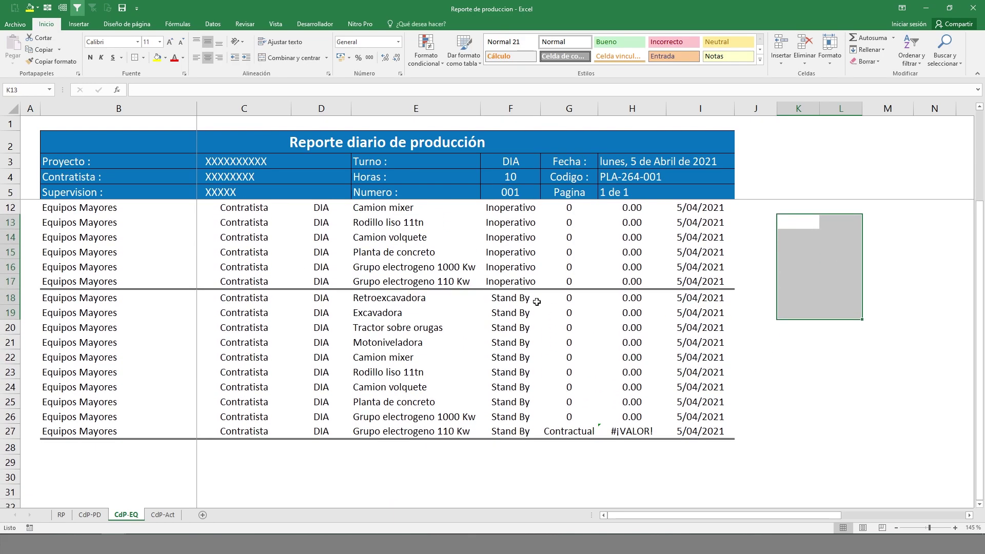
# - Clear the quantity in G27 and link the Retroexcavadora Stand By quantity in G18 to RP!E66
pyautogui.click(570, 430)
pyautogui.press('Delete')
pyautogui.click(570, 300)
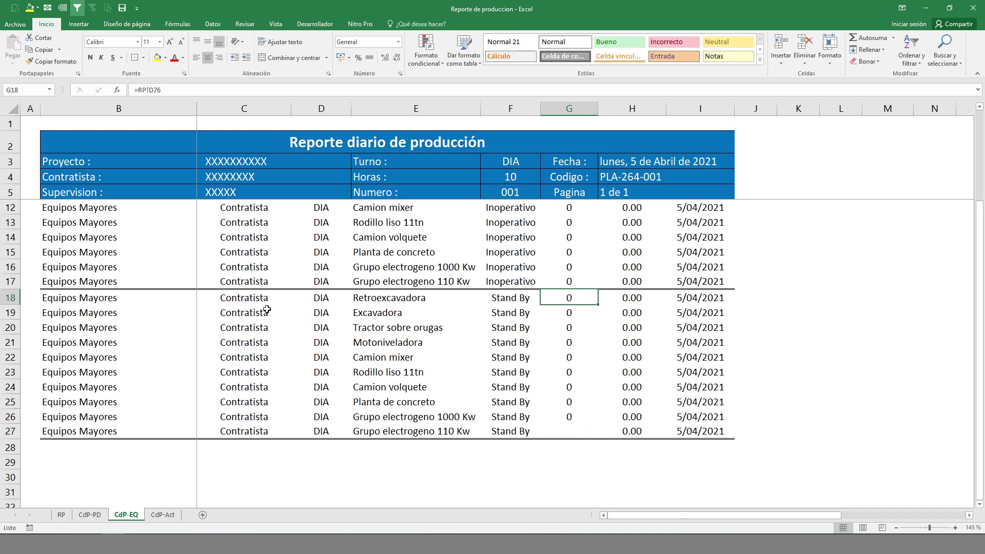
pyautogui.write('=')
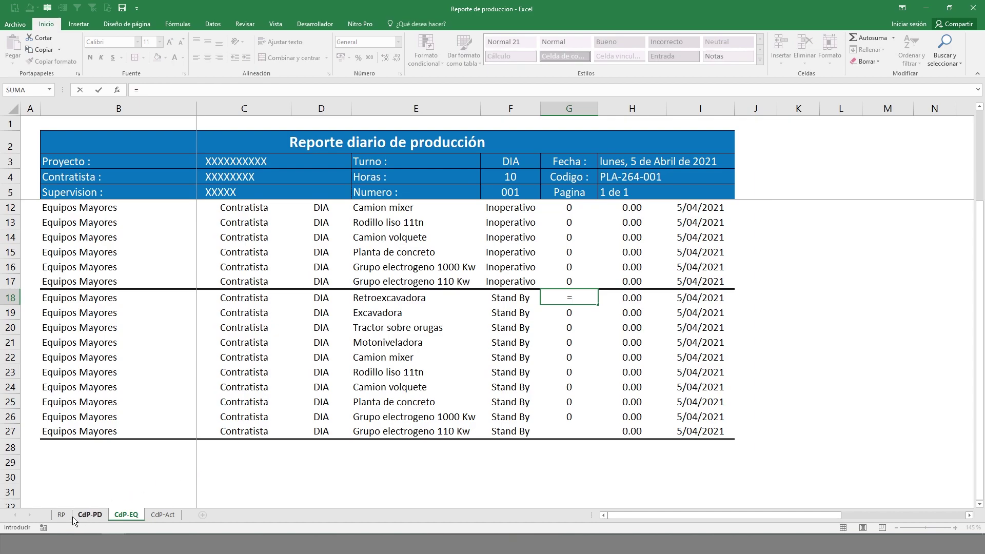
pyautogui.click(77, 515)
pyautogui.click(61, 514)
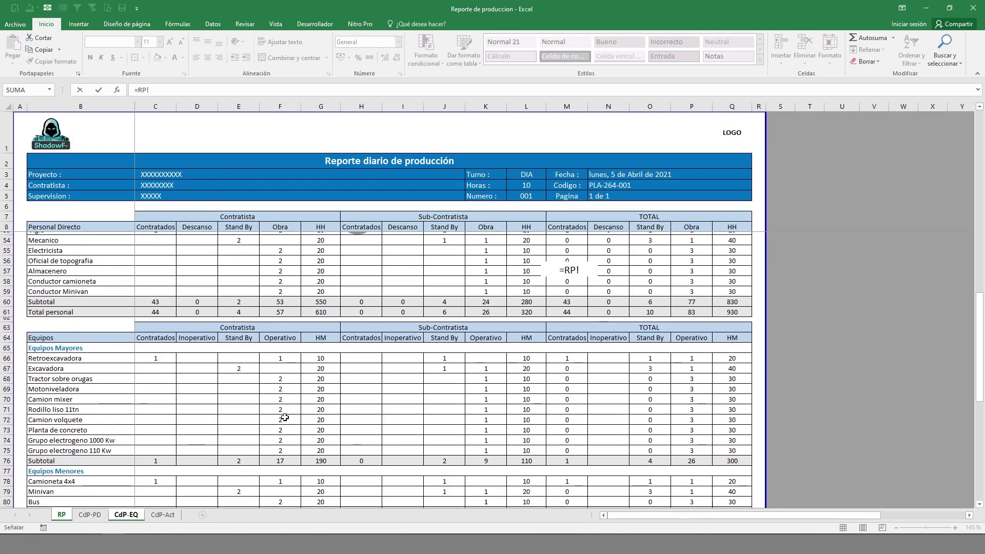
pyautogui.click(241, 355)
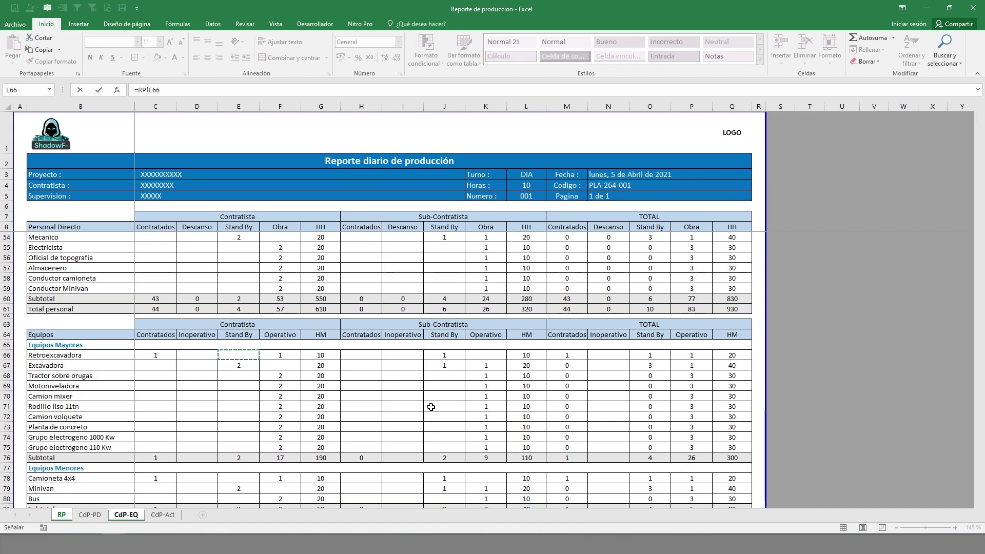
pyautogui.press('Return')
# - Copy the link in G18 and paste it as formulas throughout the Stand By quantity range G18:G27
pyautogui.moveTo(599, 302); pyautogui.dragTo(599, 422)
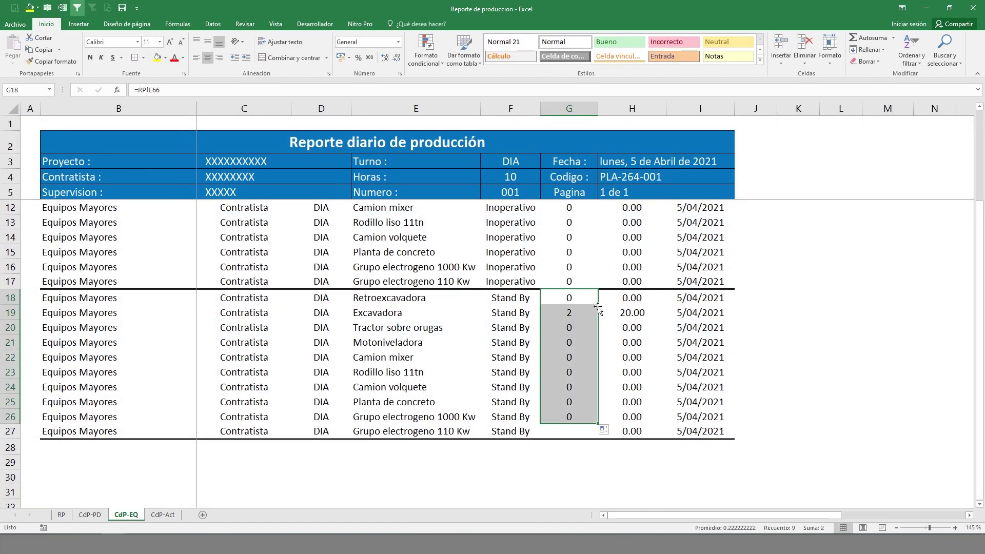
pyautogui.click(573, 298)
pyautogui.hotkey('ctrl', 'c')
pyautogui.moveTo(567, 298); pyautogui.dragTo(570, 431)
pyautogui.rightClick(570, 430)
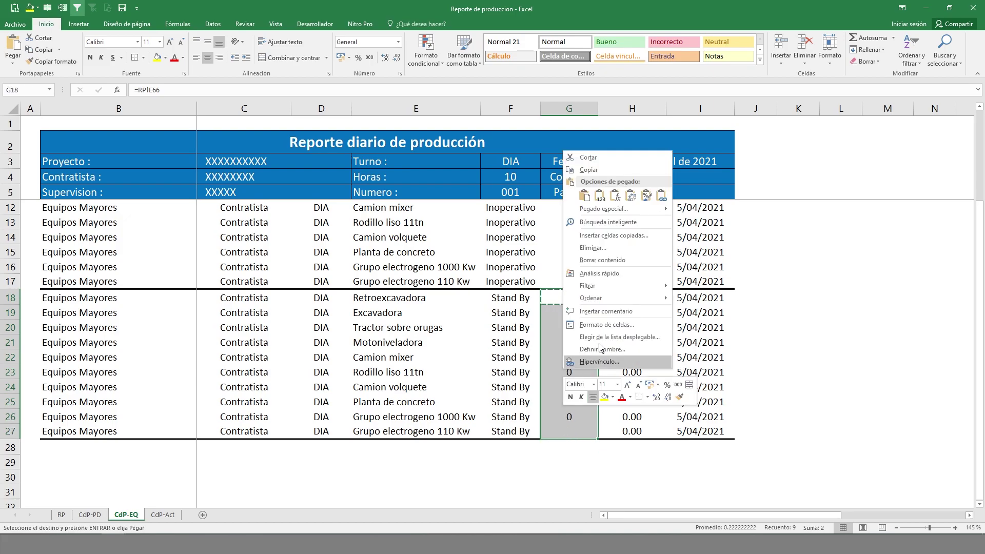
pyautogui.click(615, 197)
pyautogui.click(571, 357)
pyautogui.click(567, 417)
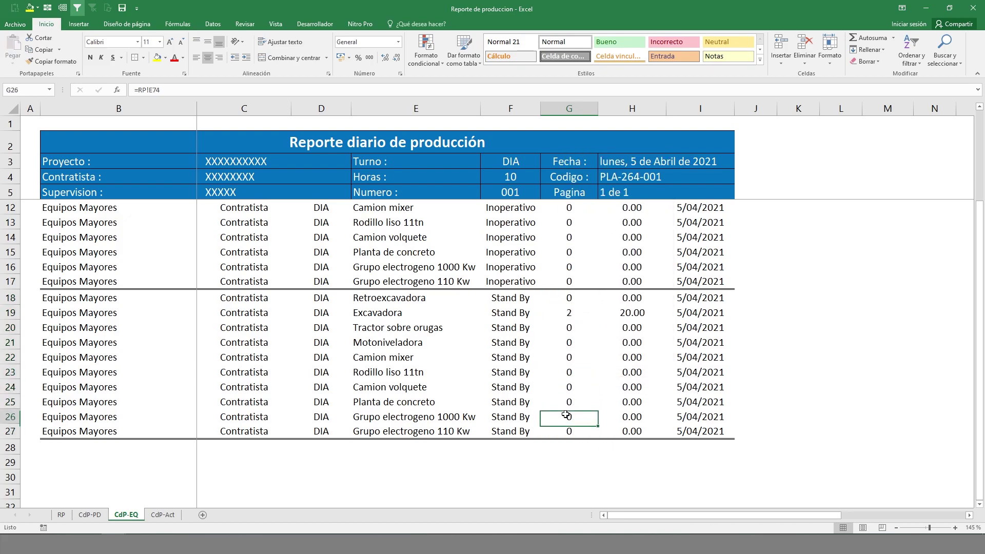
pyautogui.click(584, 474)
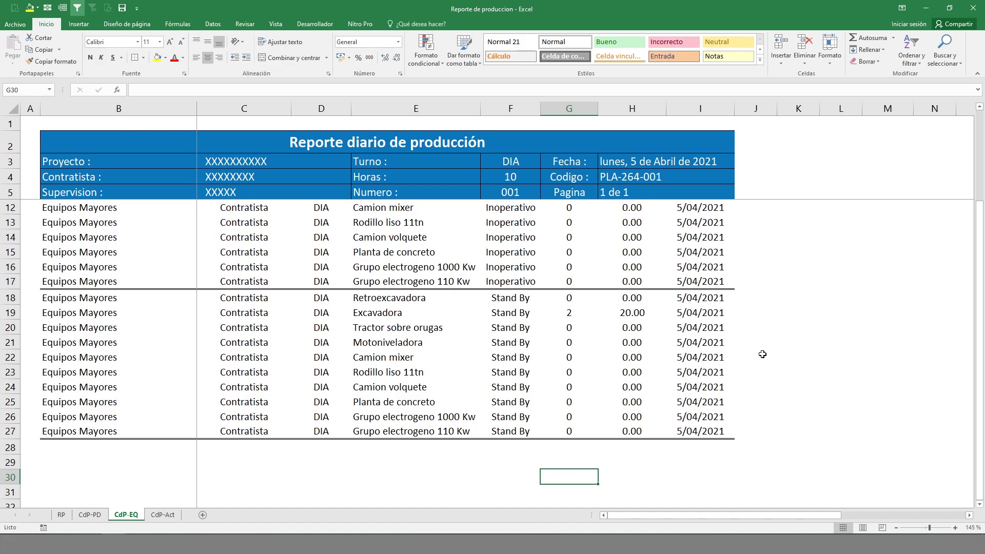
# - Try copying the Excavadora quantity in G19 and pasting it back onto the same cell as a formula
pyautogui.click(568, 313)
pyautogui.hotkey('ctrl', 'c')
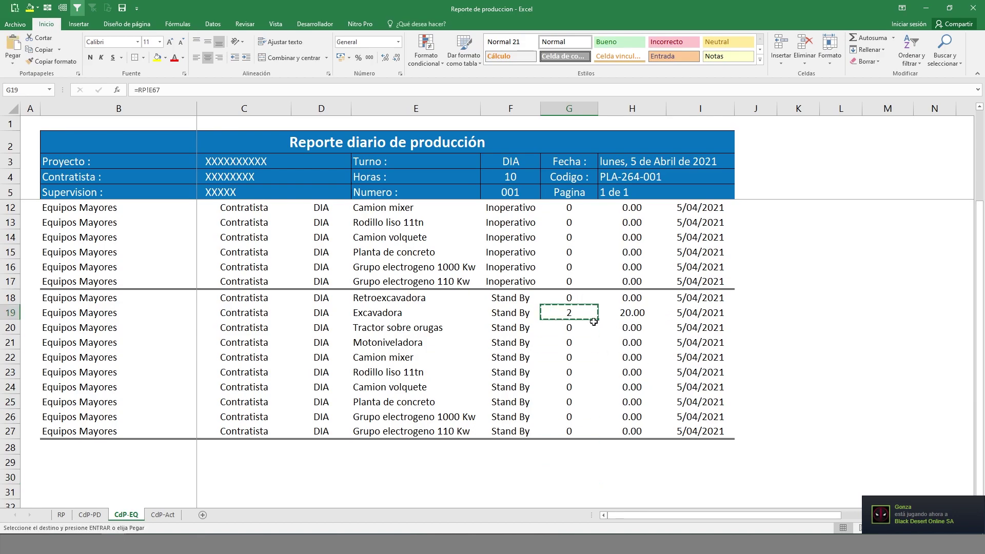
pyautogui.rightClick(588, 319)
pyautogui.click(641, 143)
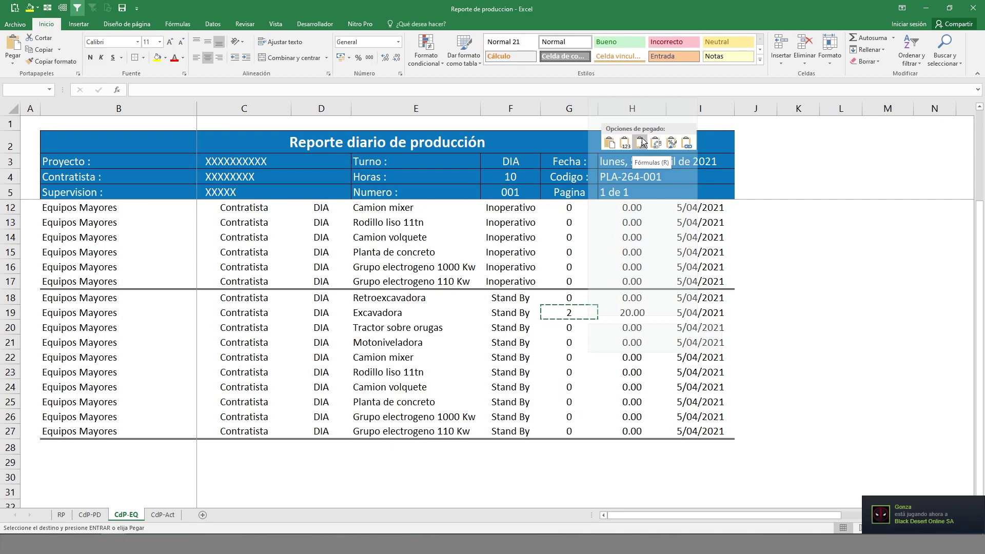
pyautogui.press('Escape')
pyautogui.click(574, 343)
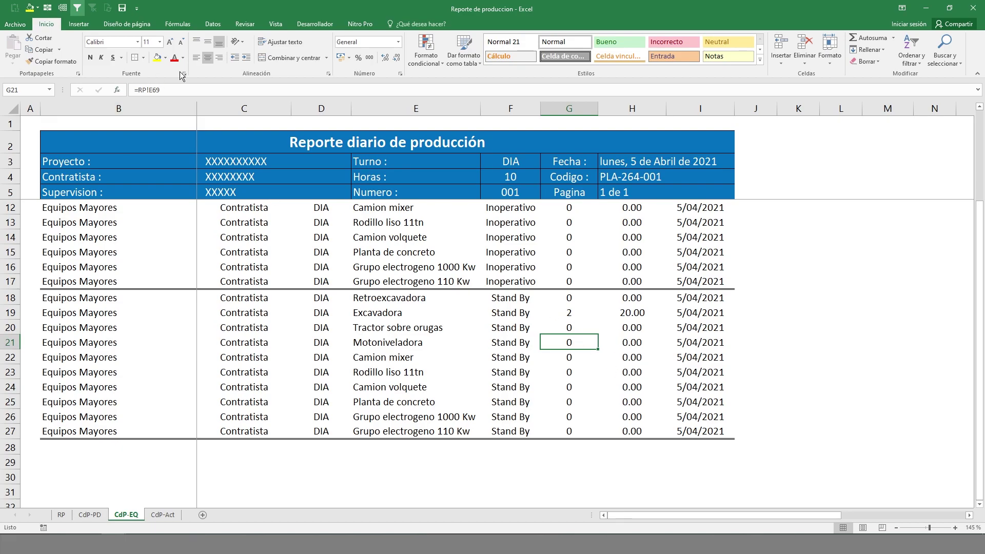
# - Inspect the cell references used by the hours formula in H18
pyautogui.click(210, 60)
pyautogui.click(632, 298)
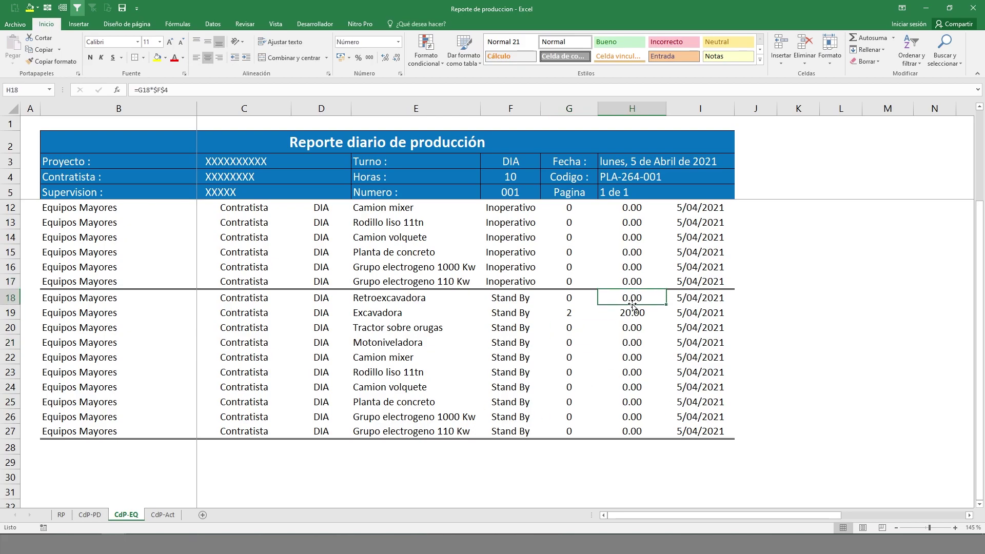
pyautogui.click(171, 89)
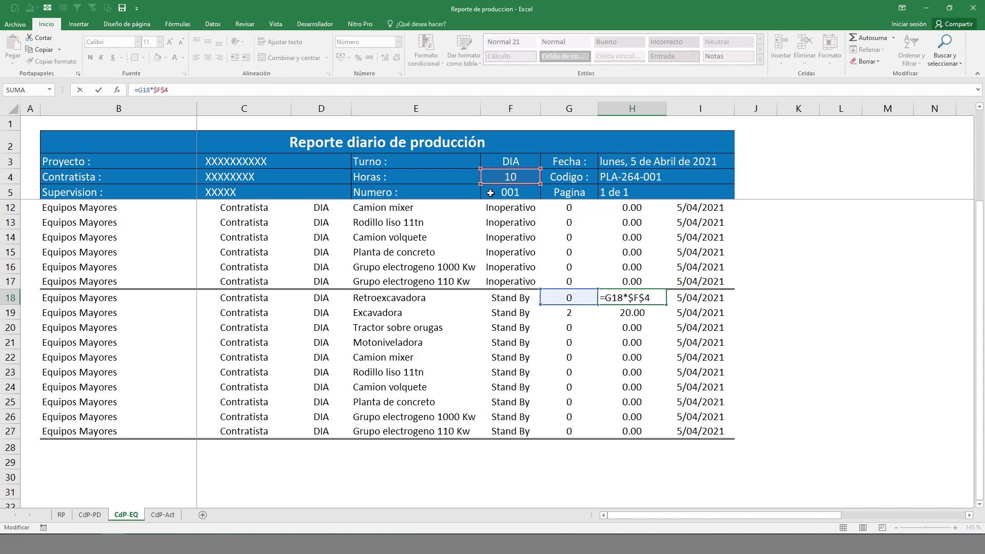
pyautogui.press('Escape')
# - Duplicate the Stand By block of rows 18 to 27 into the rows starting at row 28
pyautogui.moveTo(10, 297); pyautogui.dragTo(7, 446)
pyautogui.hotkey('ctrl', 'c')
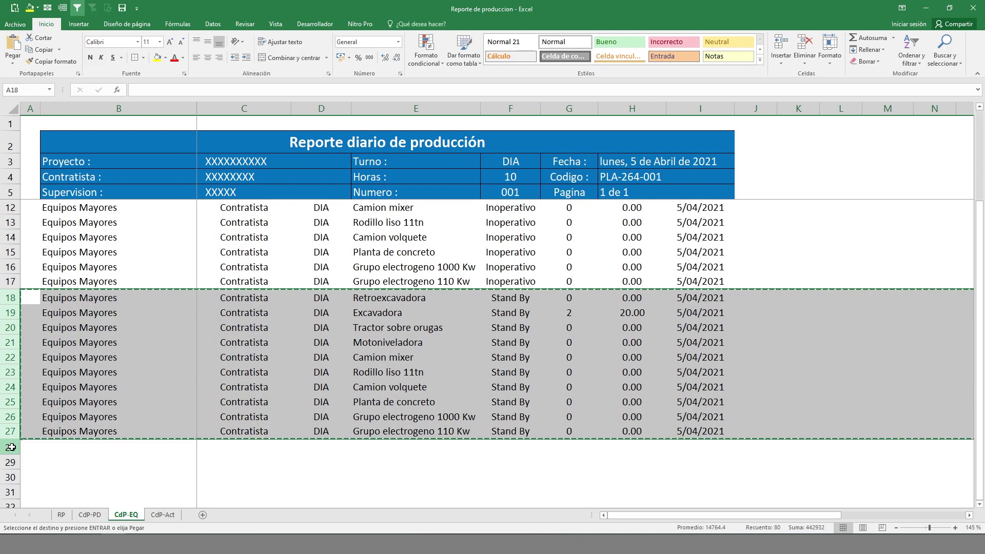
pyautogui.click(8, 446)
pyautogui.hotkey('ctrl', 'v')
pyautogui.press('Escape')
pyautogui.scroll(-1, 273, 424)
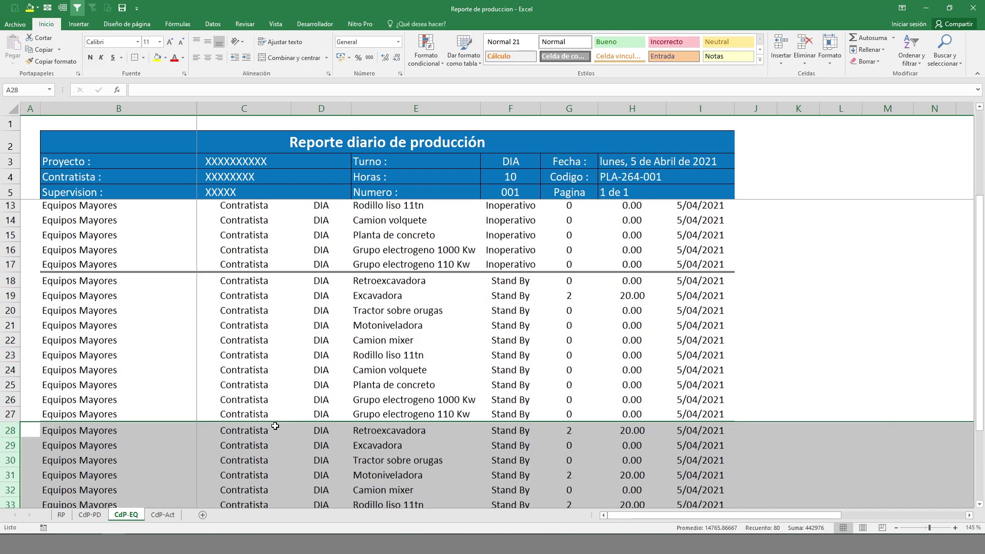
# - Copy the Sub-Contratista heading from H63 of the RP sheet into the blank cell K27 on CdP-EQ
pyautogui.click(262, 399)
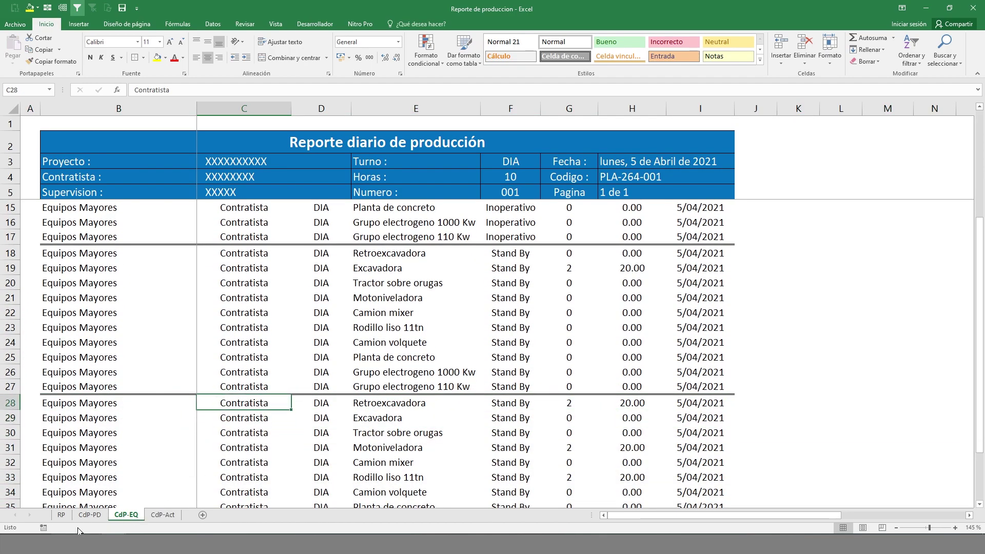
pyautogui.click(89, 515)
pyautogui.scroll(-2, 450, 441)
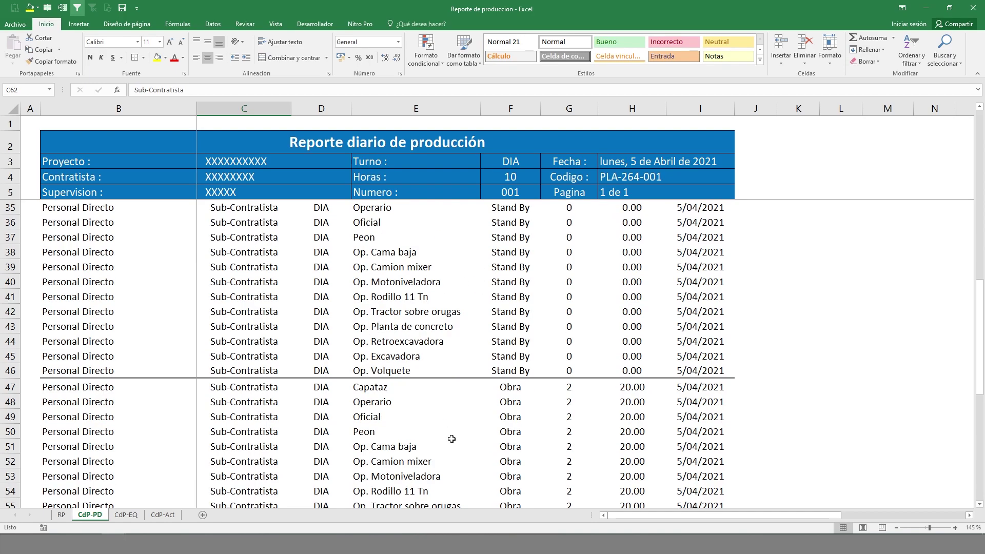
pyautogui.scroll(-11, 451, 439)
pyautogui.click(61, 514)
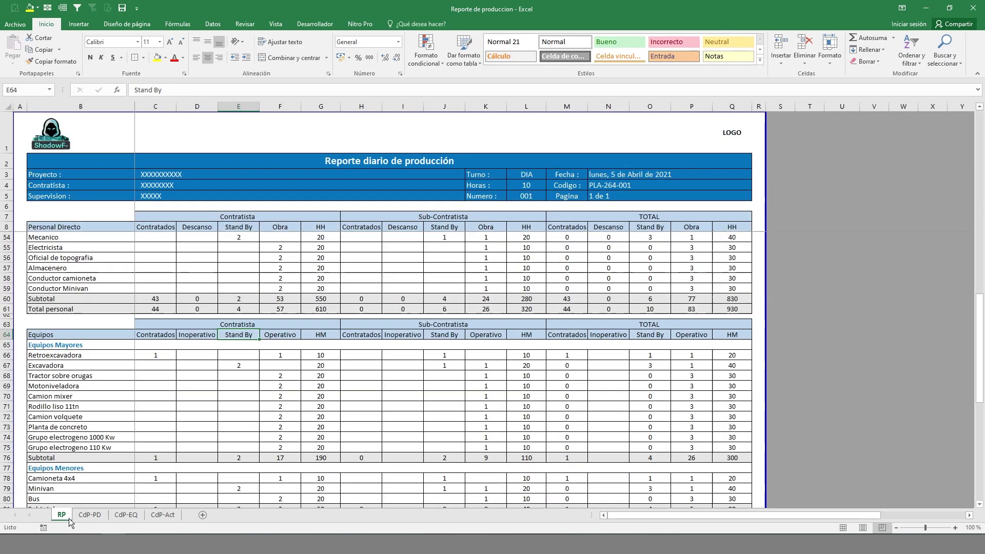
pyautogui.click(514, 326)
pyautogui.hotkey('ctrl', 'c')
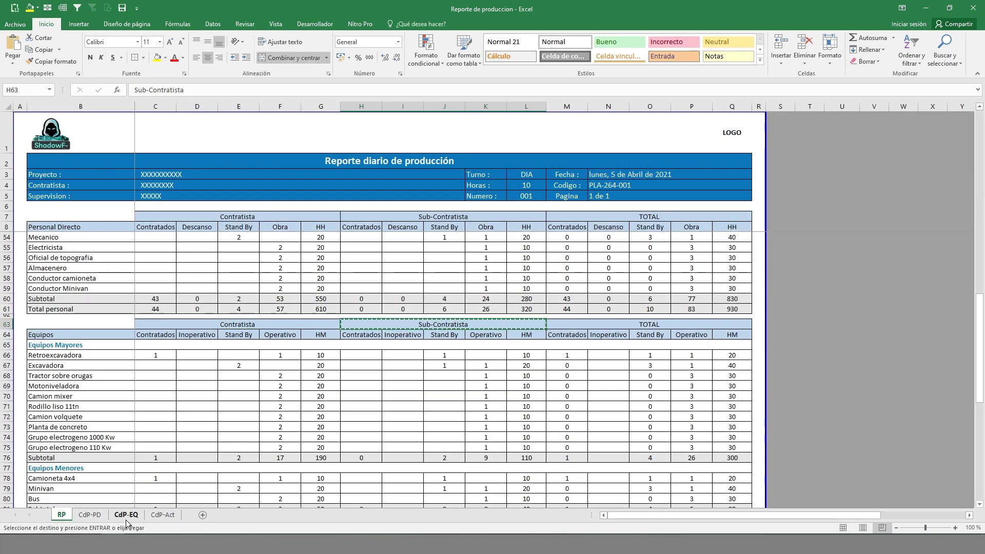
pyautogui.click(126, 515)
pyautogui.hotkey('ctrl', 'v')
pyautogui.hotkey('ctrl', 'z')
pyautogui.click(786, 391)
pyautogui.hotkey('ctrl', 'v')
# - Copy the Sub-Contratista entry from K27 into the company cell C28
pyautogui.hotkey('ctrl', 'c')
pyautogui.click(265, 405)
pyautogui.press('Escape')
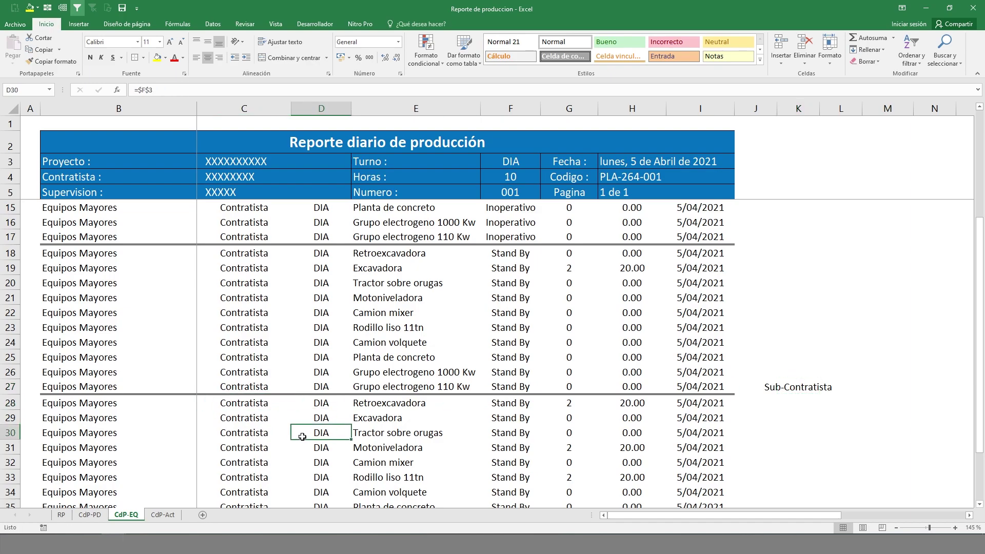
pyautogui.moveTo(790, 313); pyautogui.dragTo(905, 411)
pyautogui.click(744, 381)
pyautogui.hotkey('ctrl', 'c')
pyautogui.press('Right')
pyautogui.hotkey('ctrl', 'c')
pyautogui.click(224, 404)
pyautogui.hotkey('ctrl', 'v')
# - Paste Sub-Contratista from C28 as values throughout the company range C28:C37
pyautogui.scroll(-2, 297, 405)
pyautogui.hotkey('ctrl', 'c')
pyautogui.moveTo(263, 314); pyautogui.dragTo(253, 447)
pyautogui.rightClick(253, 448)
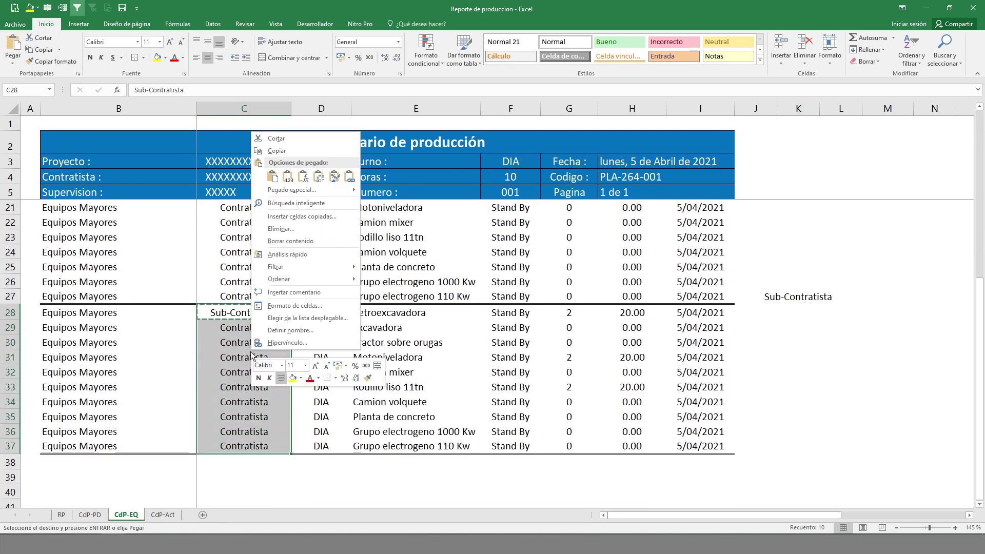
pyautogui.click(288, 173)
# - Set the status in F28 to Inoperativo and copy it throughout the status range F28:F37
pyautogui.click(523, 314)
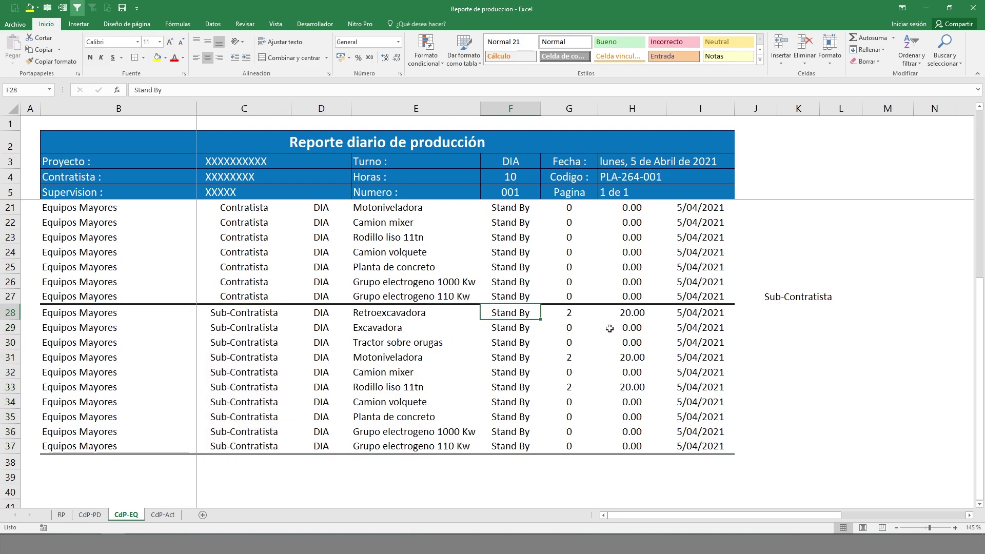
pyautogui.scroll(5, 613, 390)
pyautogui.scroll(-6, 618, 402)
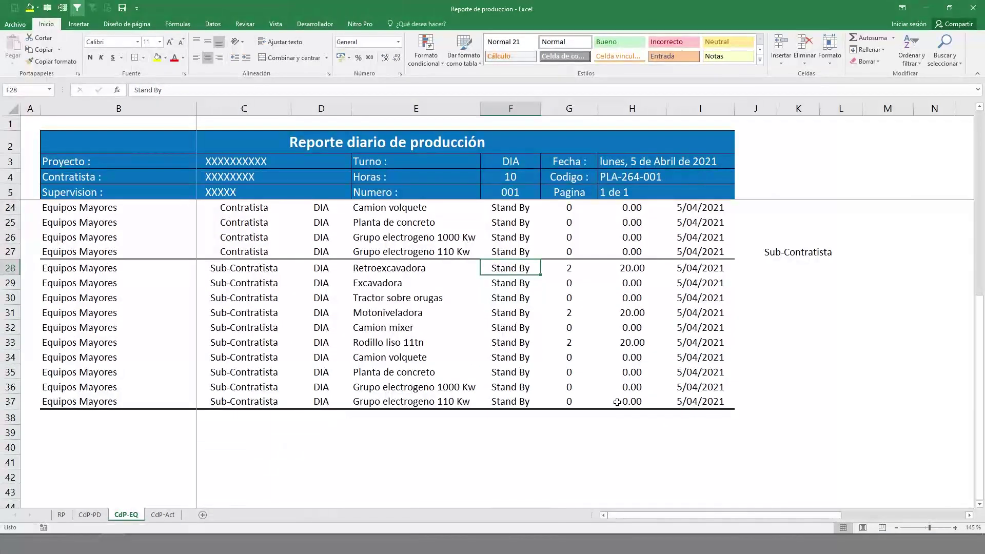
pyautogui.write('Inoperativo')
pyautogui.press('Return')
pyautogui.click(513, 264)
pyautogui.hotkey('ctrl', 'c')
pyautogui.moveTo(512, 263); pyautogui.dragTo(514, 402)
pyautogui.hotkey('ctrl', 'v')
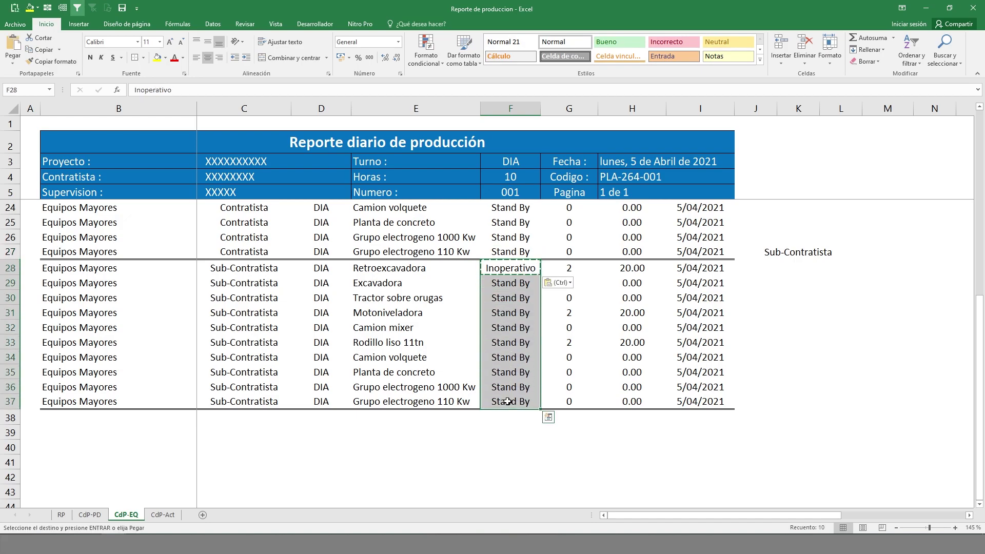
pyautogui.press('Escape')
# - Link the Retroexcavadora quantity in G28 to RP!F66
pyautogui.click(566, 269)
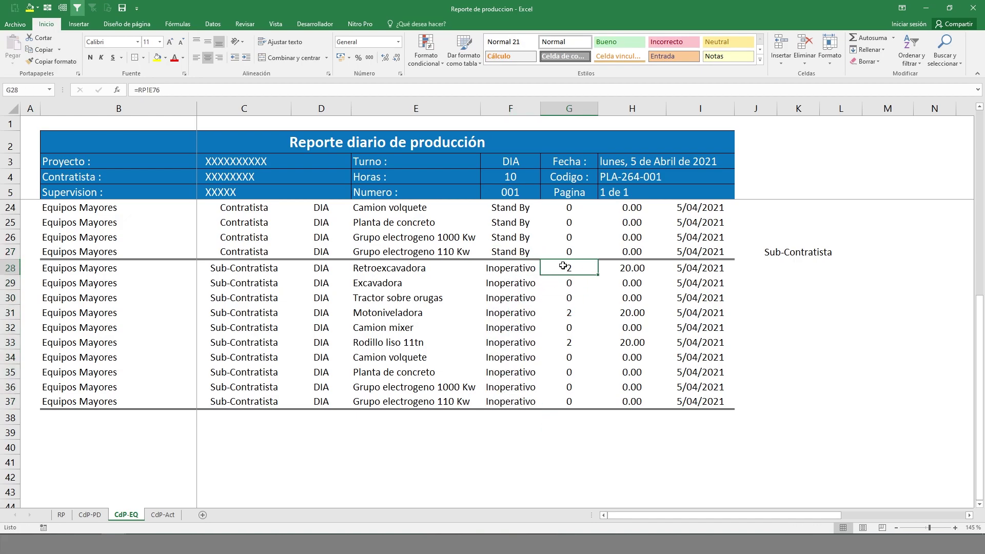
pyautogui.write('=')
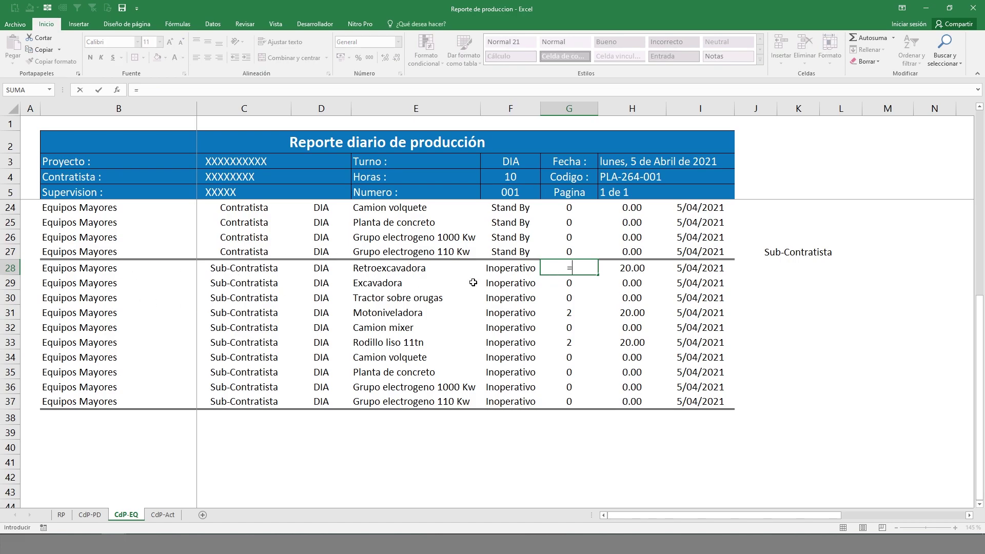
pyautogui.click(61, 515)
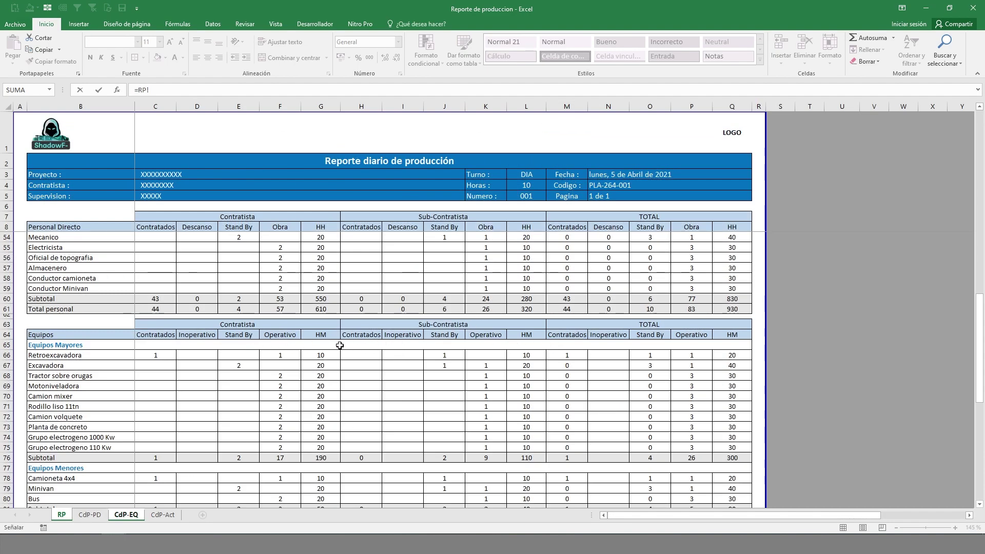
pyautogui.click(280, 355)
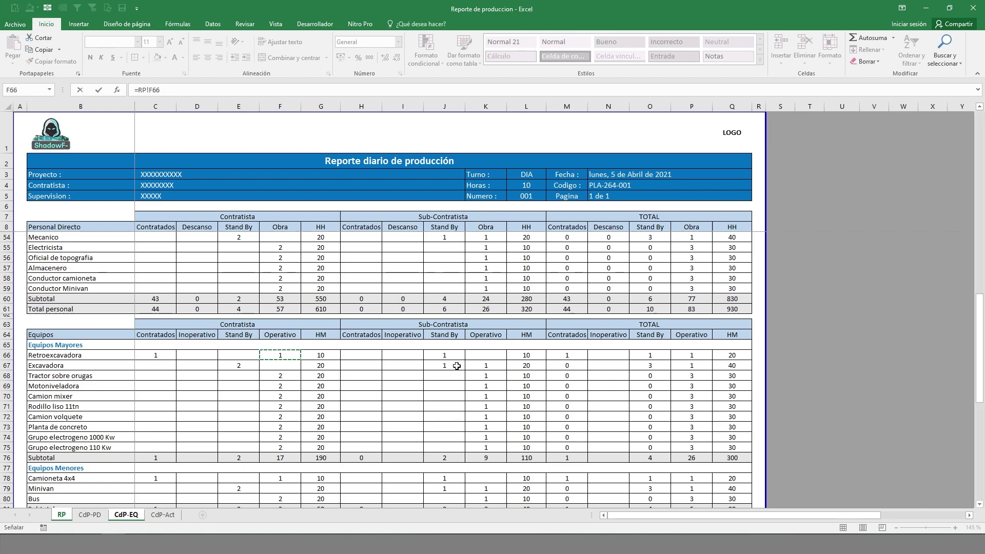
pyautogui.press('Return')
# - Copy the link in G28 and paste it as formulas throughout the quantity range G28:G37
pyautogui.hotkey('ctrl', 'c')
pyautogui.moveTo(585, 264); pyautogui.dragTo(567, 405)
pyautogui.rightClick(537, 301)
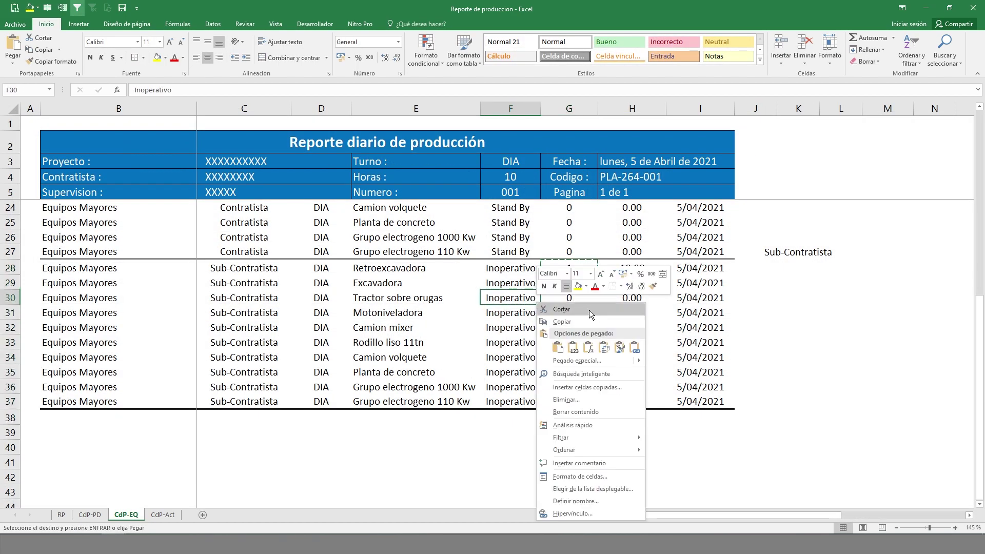
pyautogui.press('Escape')
pyautogui.moveTo(567, 267); pyautogui.dragTo(567, 403)
pyautogui.rightClick(555, 314)
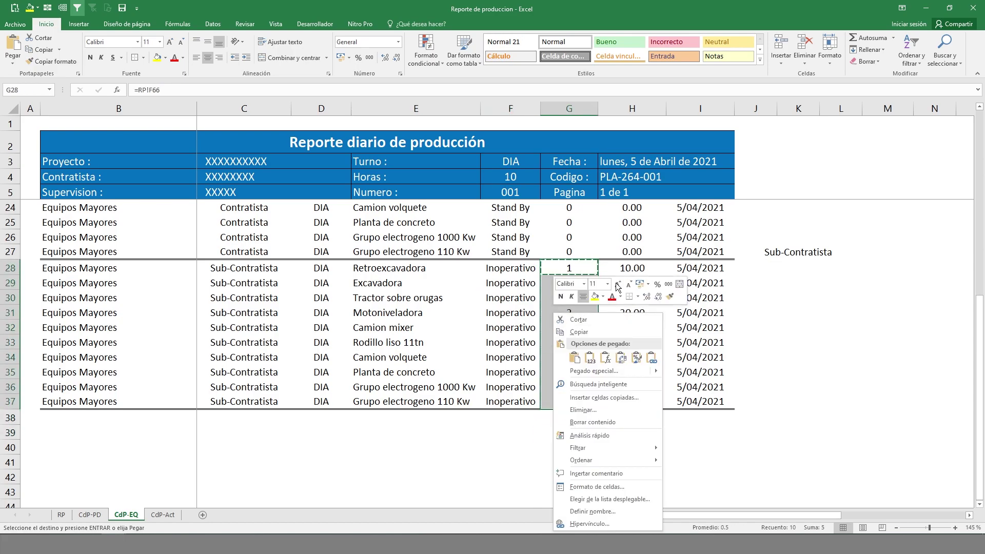
pyautogui.click(612, 360)
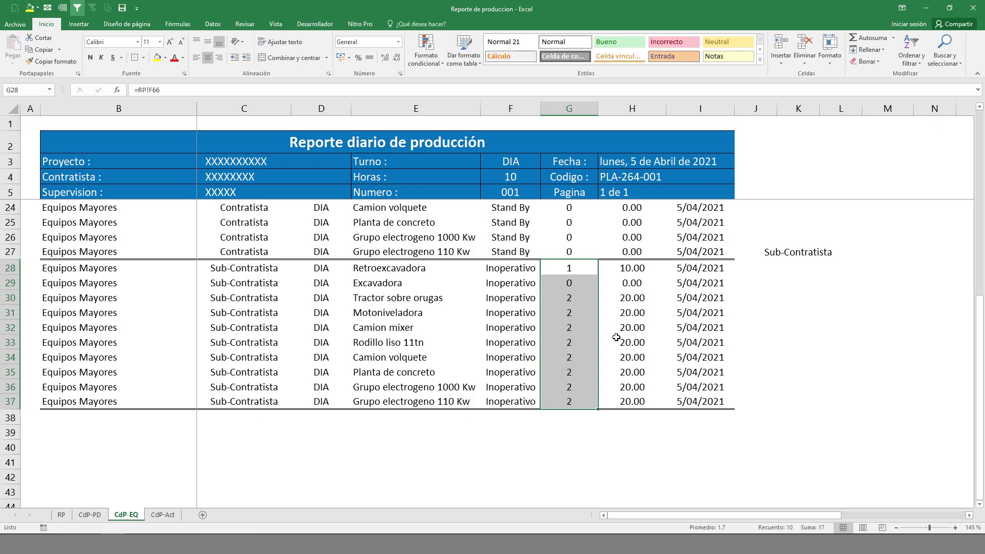
# - Review the equipment records on CdP-EQ and the activity records in B7:J12 on the CdP-Act sheet
pyautogui.scroll(6, 545, 432)
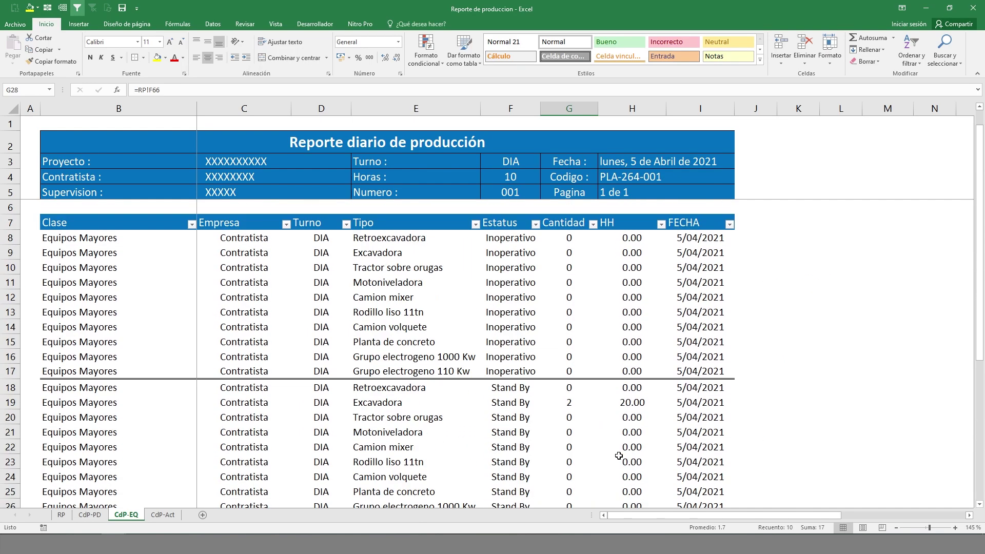
pyautogui.scroll(-4, 615, 452)
pyautogui.scroll(-4, 619, 456)
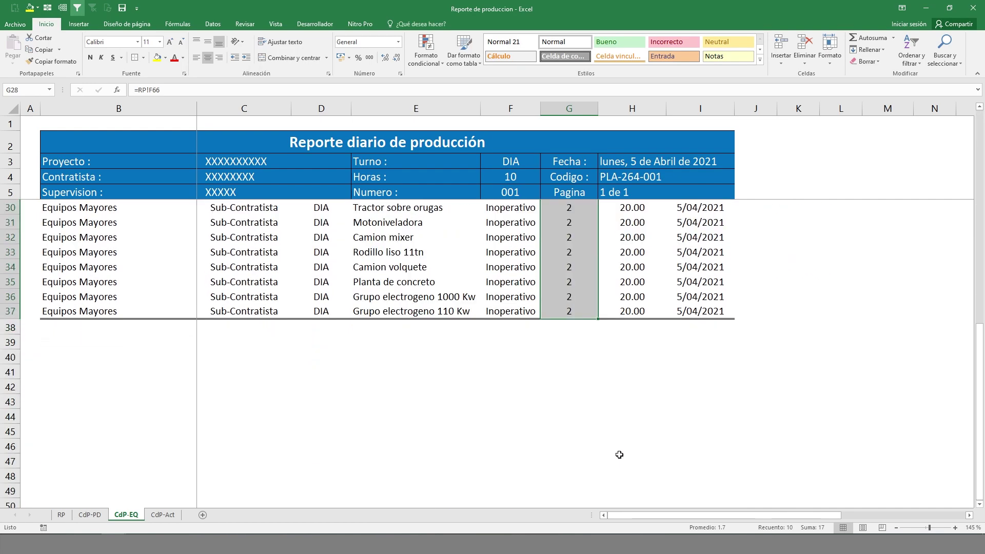
pyautogui.scroll(3, 619, 456)
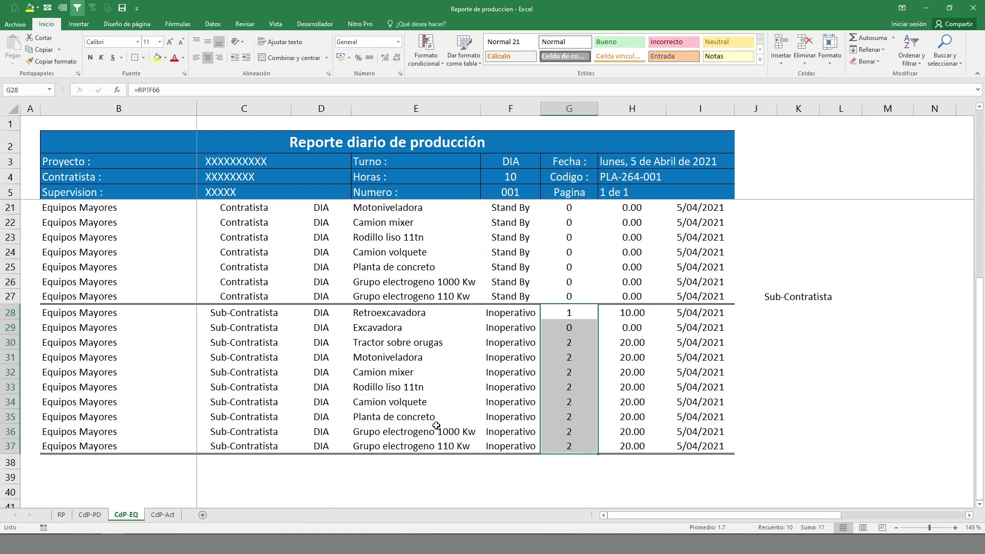
pyautogui.click(163, 515)
pyautogui.click(93, 206)
pyautogui.moveTo(92, 206); pyautogui.dragTo(889, 291)
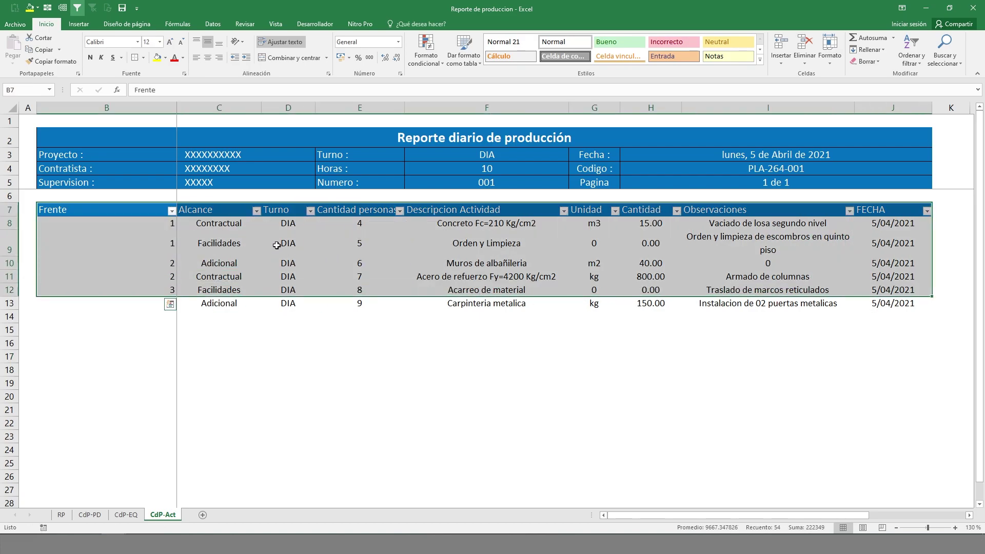
pyautogui.click(210, 233)
pyautogui.click(209, 225)
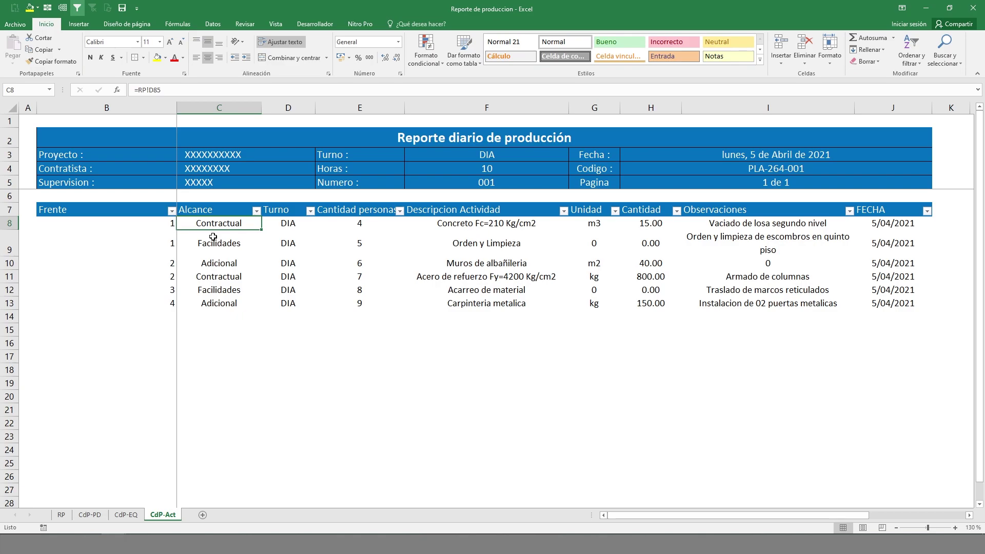
pyautogui.write(')')
pyautogui.write('=')
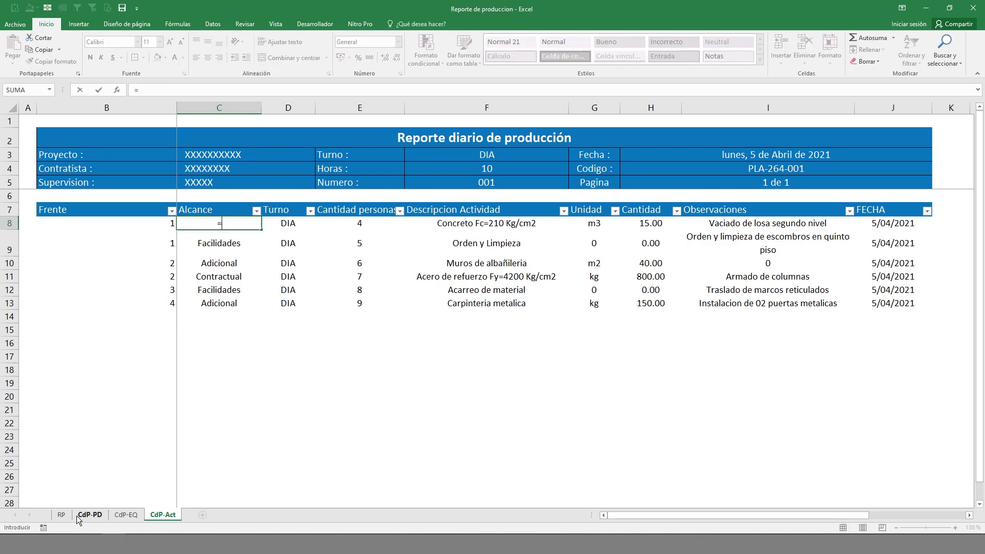
pyautogui.click(61, 514)
pyautogui.scroll(-15, 205, 375)
pyautogui.scroll(7, 291, 421)
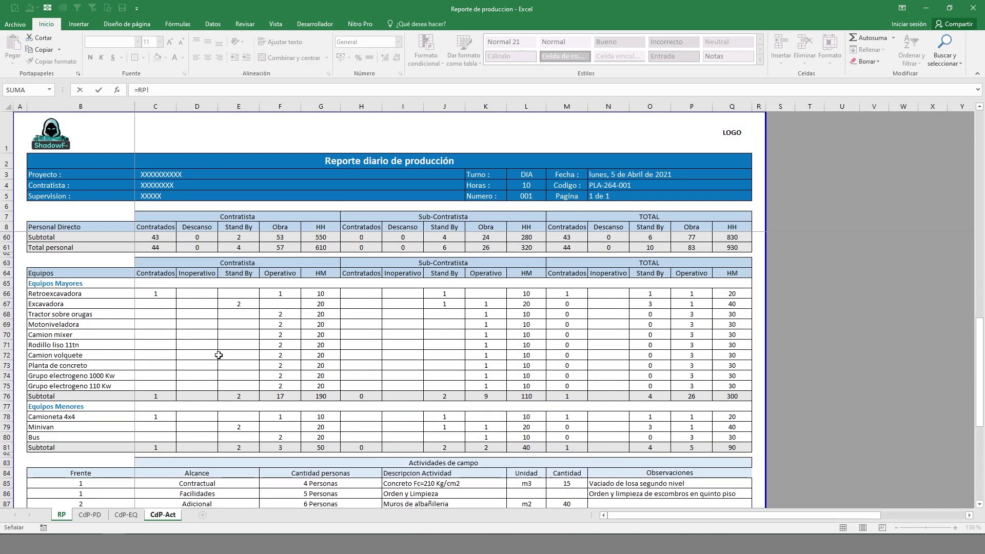
pyautogui.write('D86')
pyautogui.press('Return')
pyautogui.press('Up')
pyautogui.hotkey('ctrl', 'z')
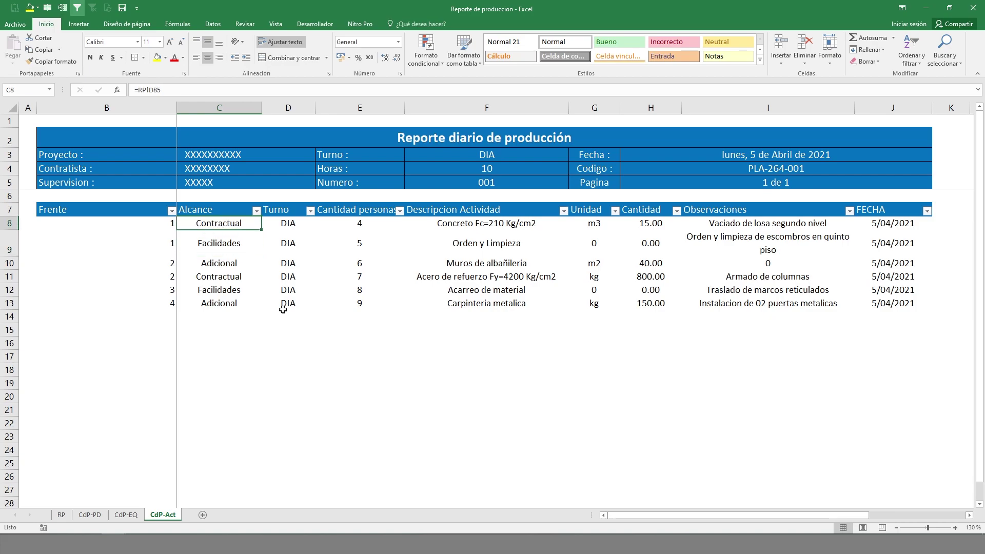
# - Replace the Frente entry in B8 with a link to RP!B85 and fill it down through B13
pyautogui.click(174, 227)
pyautogui.press('F2')
pyautogui.press('BackSpace')
pyautogui.press('BackSpace')
pyautogui.press('BackSpace')
pyautogui.press('BackSpace')
pyautogui.press('BackSpace')
pyautogui.press('BackSpace')
pyautogui.press('BackSpace')
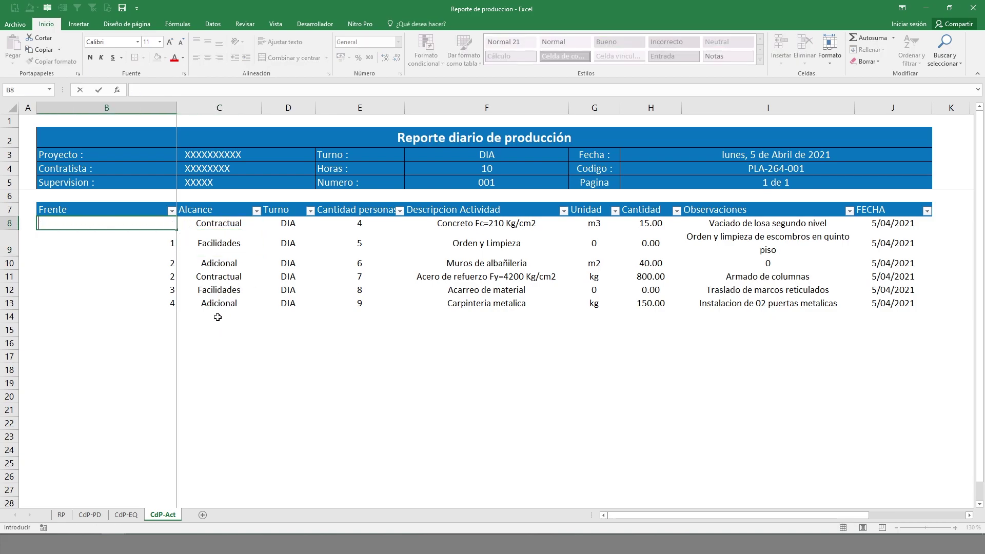
pyautogui.write('=')
pyautogui.click(61, 515)
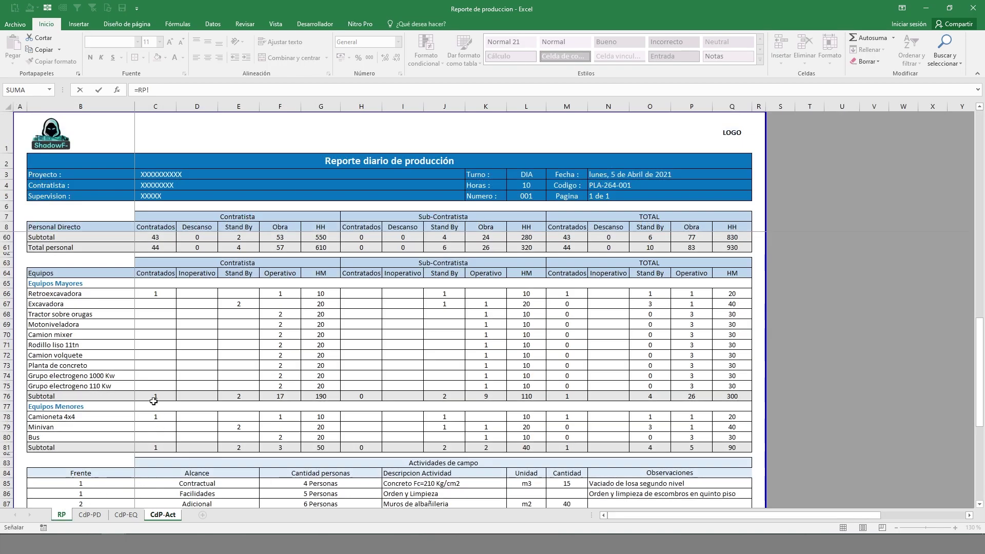
pyautogui.scroll(-6, 85, 423)
pyautogui.click(80, 366)
pyautogui.press('Return')
pyautogui.click(169, 224)
pyautogui.doubleClick(176, 230)
# - Re-enter the first Alcance entry in C8 as a link to RP!D85
pyautogui.click(218, 225)
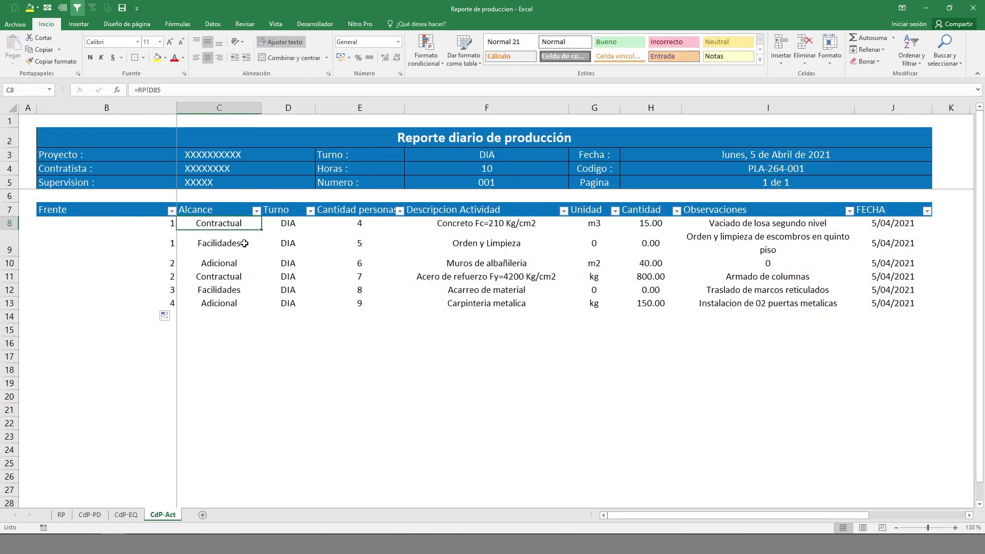
pyautogui.write(')')
pyautogui.write('=')
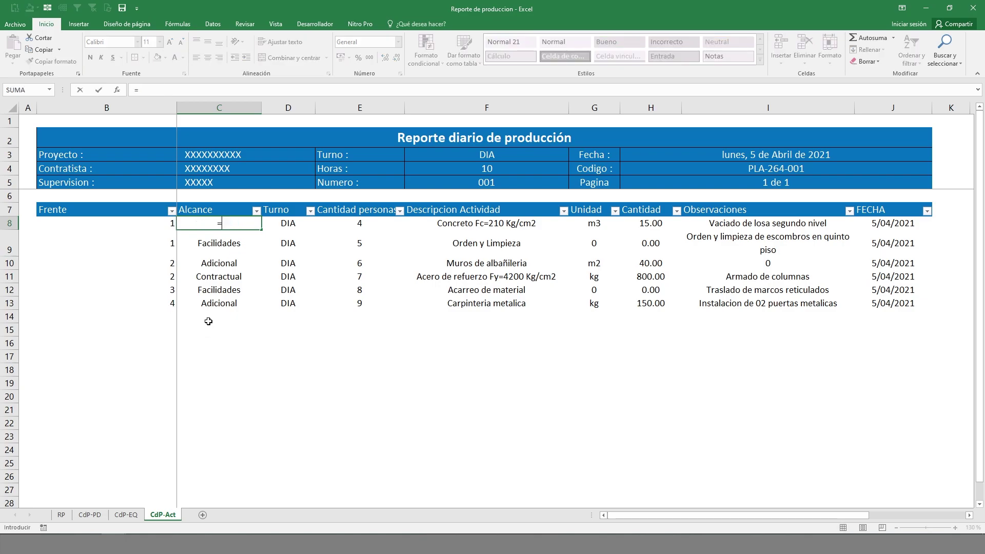
pyautogui.click(61, 514)
pyautogui.click(190, 366)
pyautogui.click(201, 366)
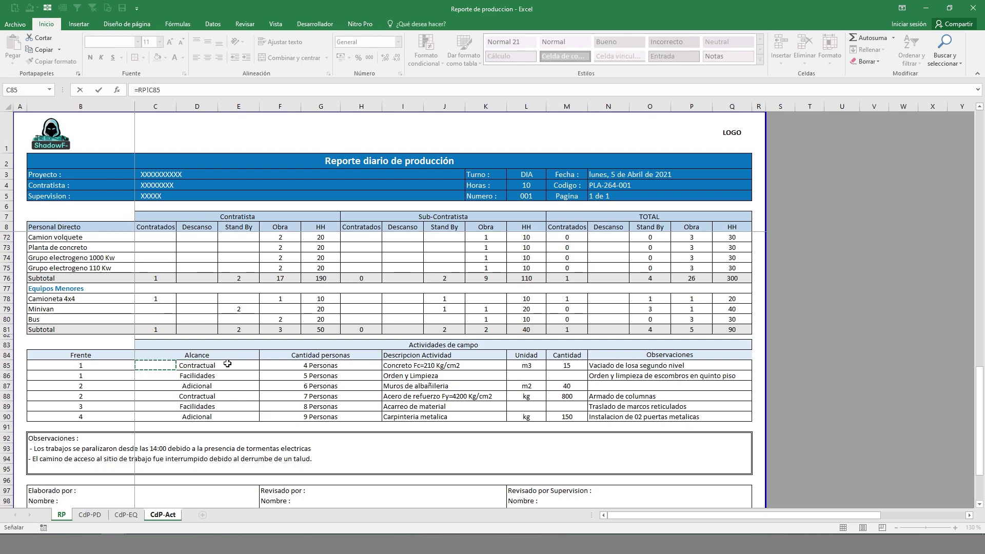
pyautogui.click(198, 366)
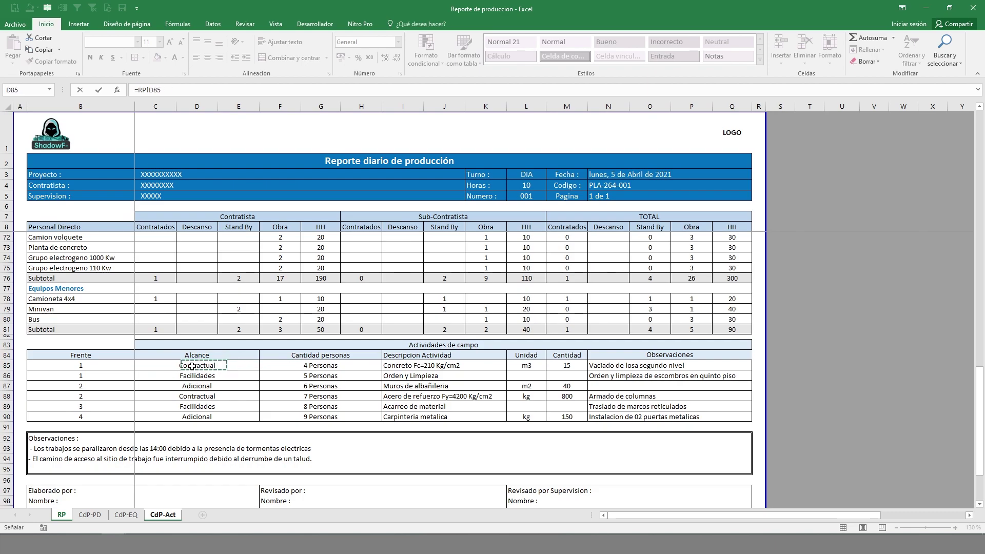
pyautogui.hotkey('ctrl', 'Return')
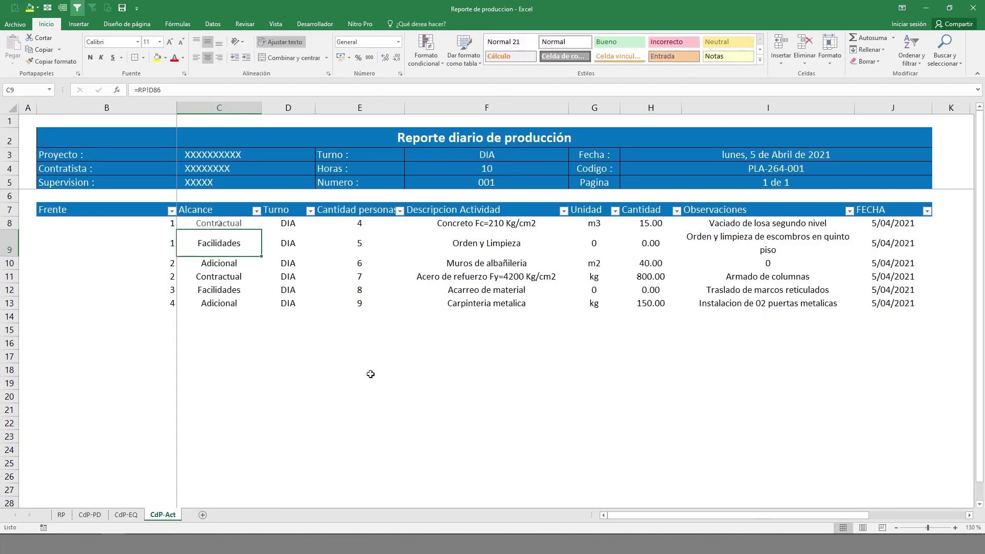
pyautogui.doubleClick(261, 232)
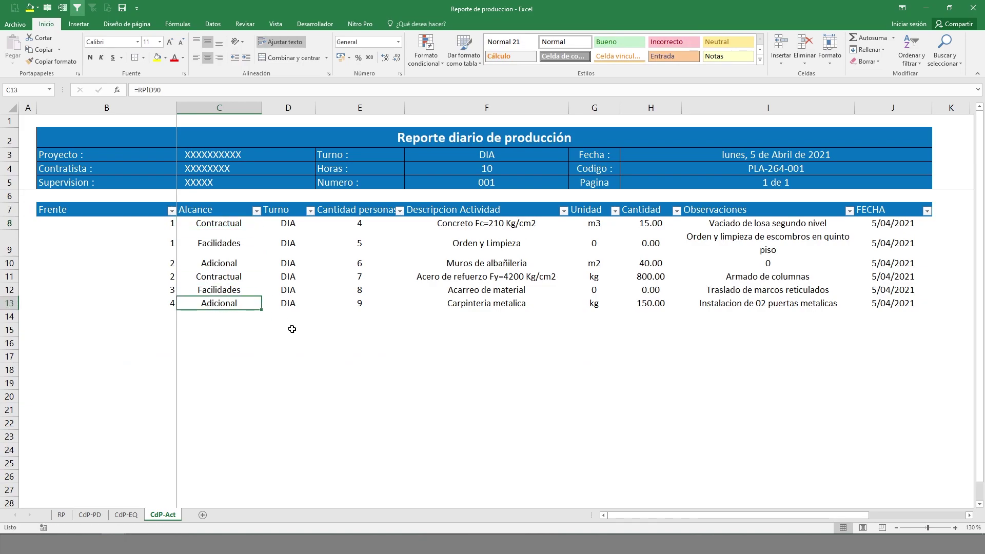
# - Highlight the Turno column in D7:D13 on the CdP-Act sheet to examine its entries
pyautogui.click(586, 315)
pyautogui.moveTo(291, 244); pyautogui.dragTo(290, 328)
pyautogui.click(399, 242)
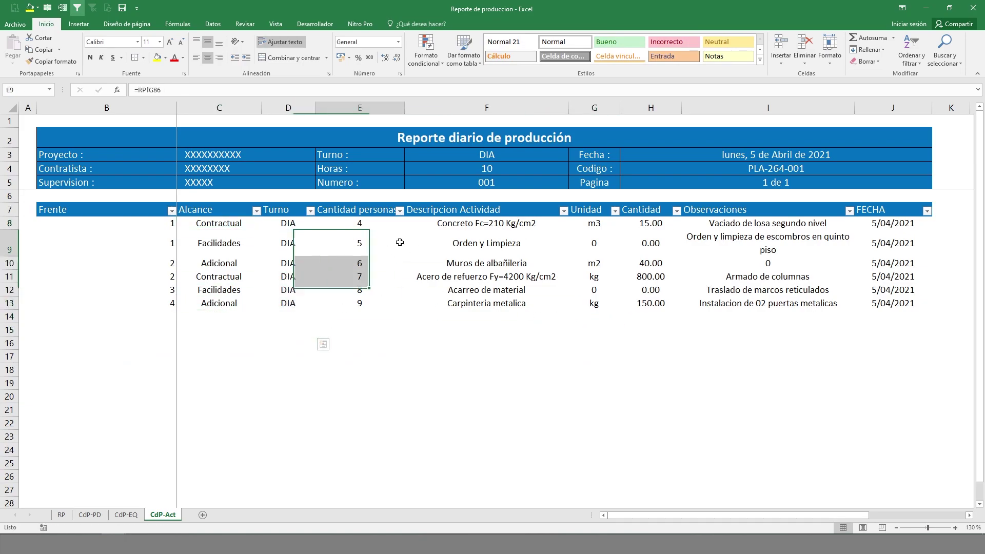
pyautogui.moveTo(293, 208); pyautogui.dragTo(288, 303)
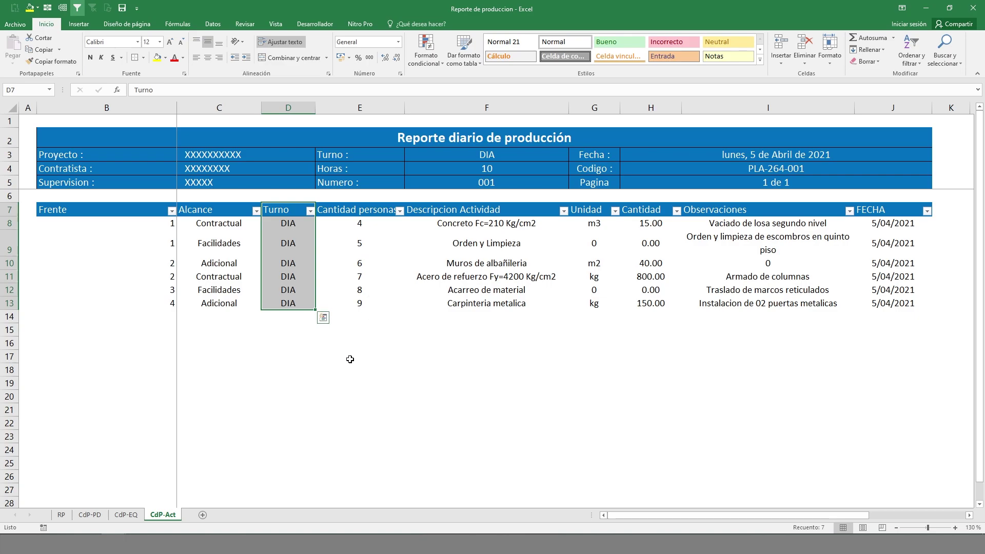
# - Switch to the Historico reportes de producción workbook and examine the dated labour records on the Mo sheet, starting with block B4:I16
pyautogui.click(114, 534)
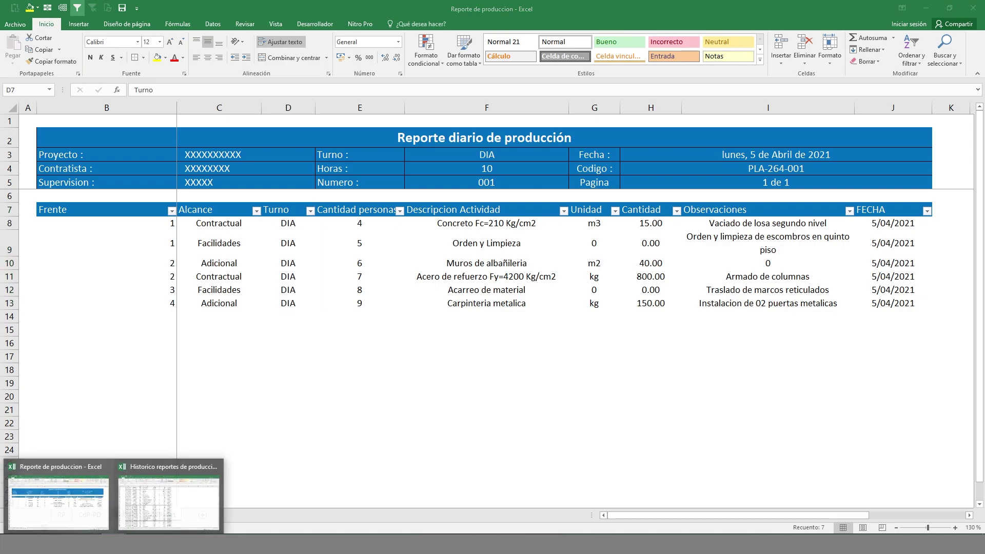
pyautogui.click(168, 500)
pyautogui.click(506, 393)
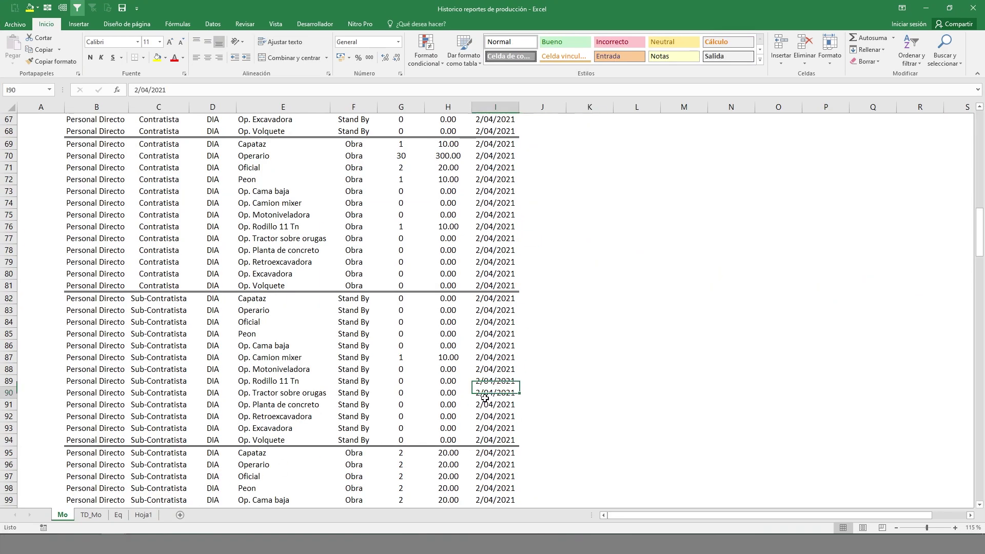
pyautogui.scroll(5, 509, 471)
pyautogui.scroll(17, 509, 471)
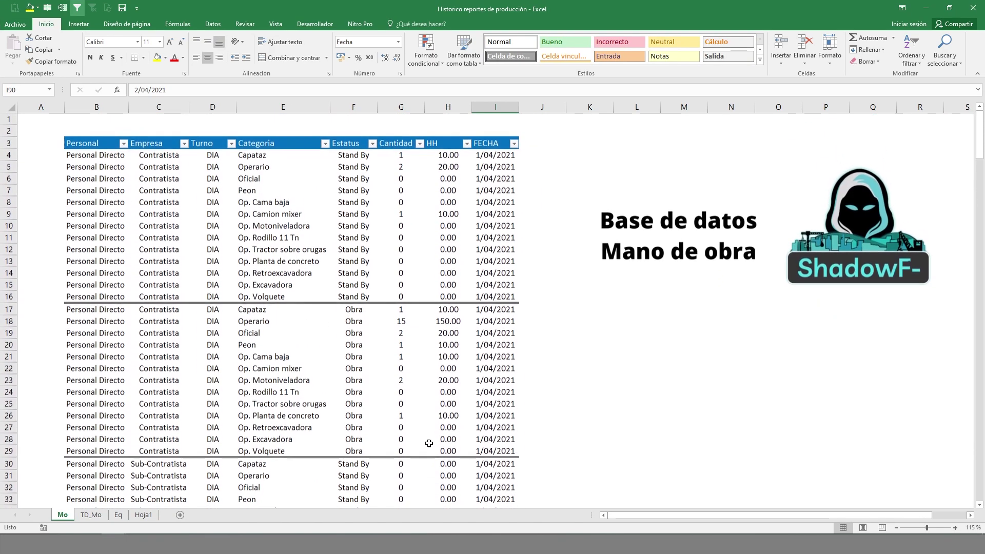
pyautogui.click(684, 384)
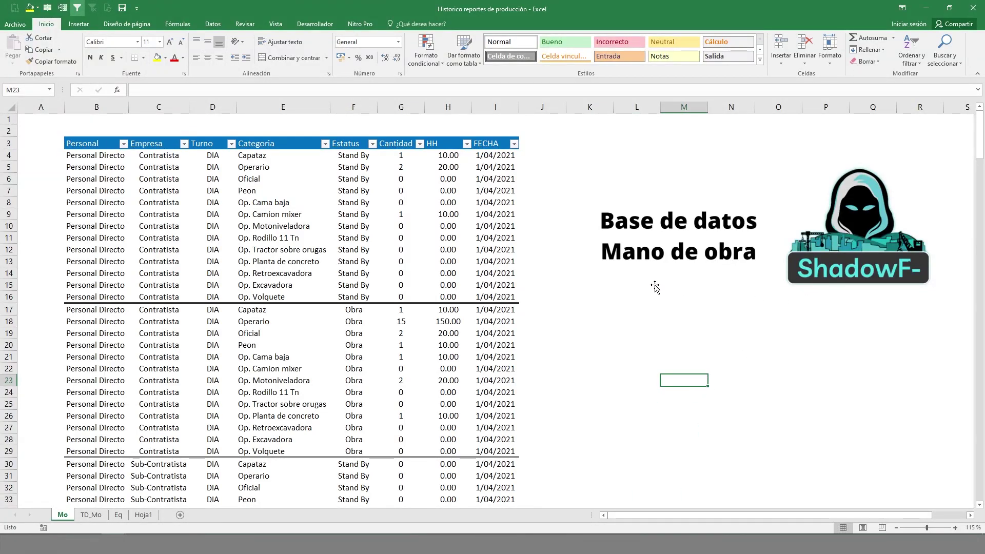
pyautogui.click(335, 276)
pyautogui.moveTo(95, 153); pyautogui.dragTo(490, 298)
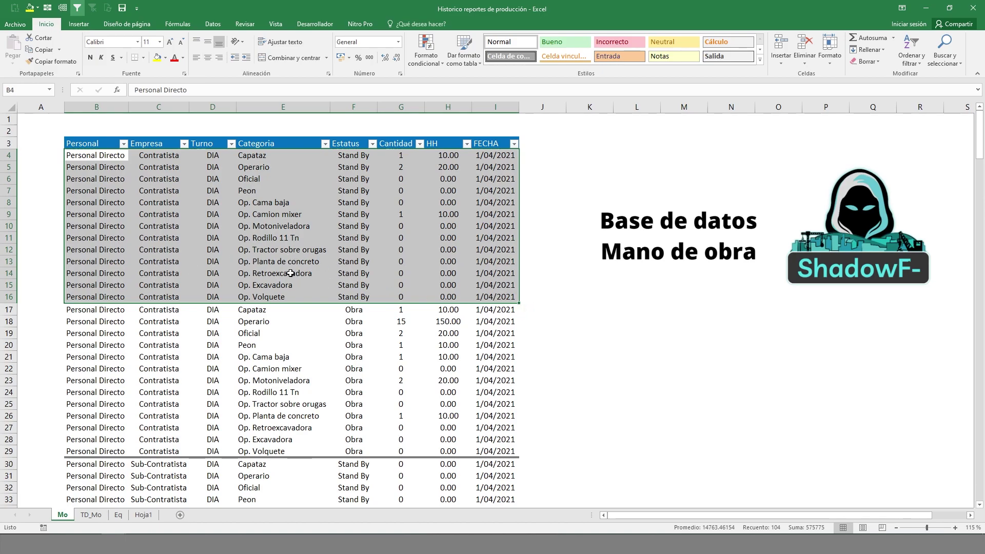
pyautogui.scroll(-1, 244, 216)
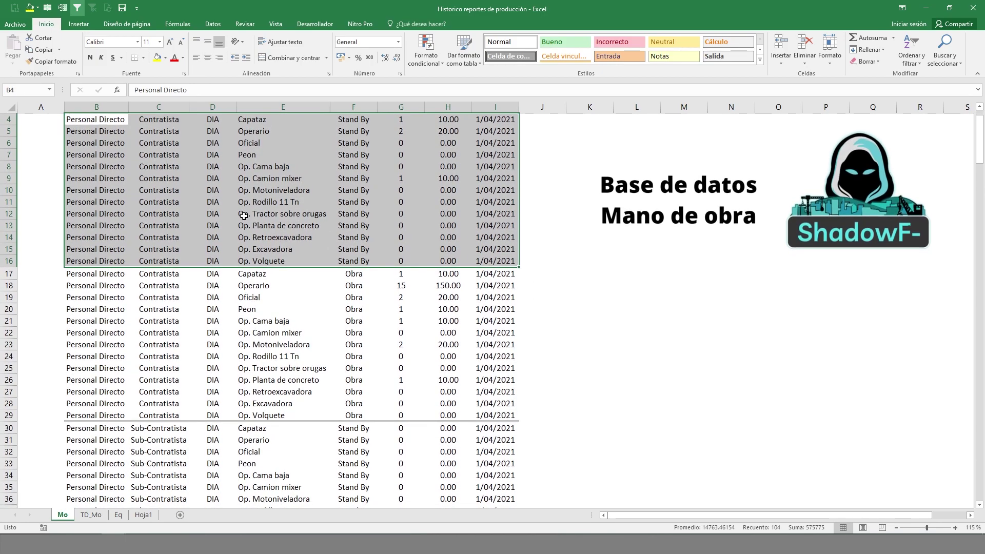
pyautogui.scroll(-3, 388, 218)
pyautogui.scroll(-6, 417, 325)
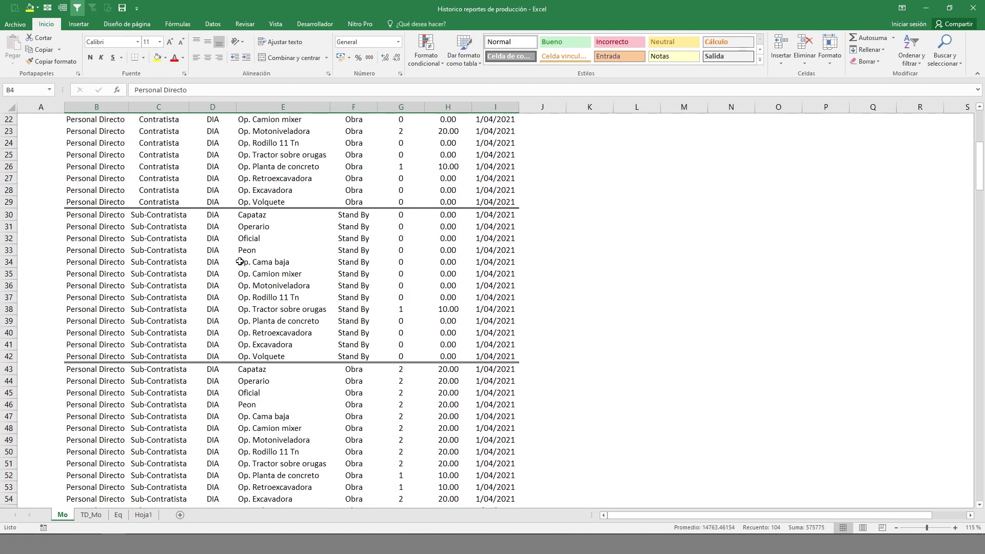
pyautogui.scroll(-8, 254, 240)
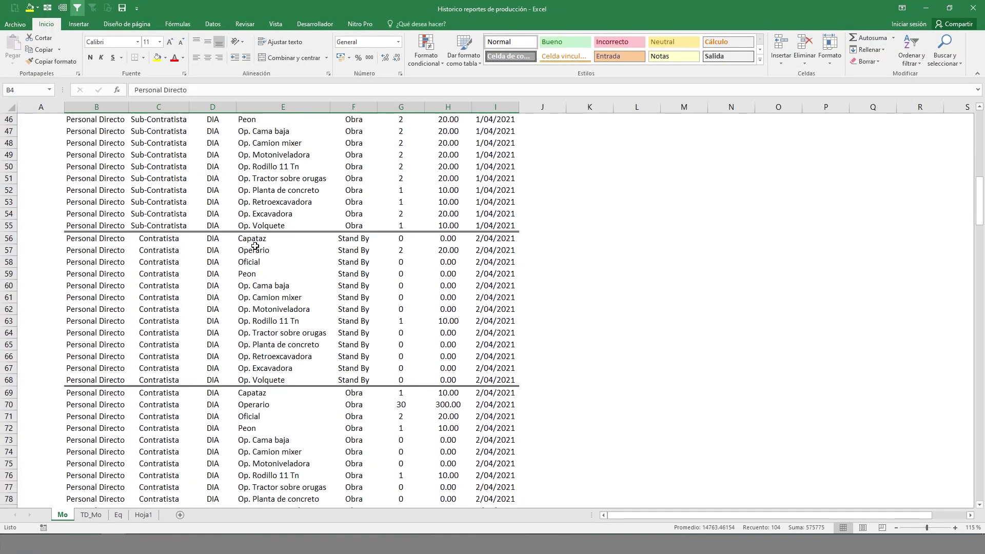
pyautogui.scroll(-2, 254, 248)
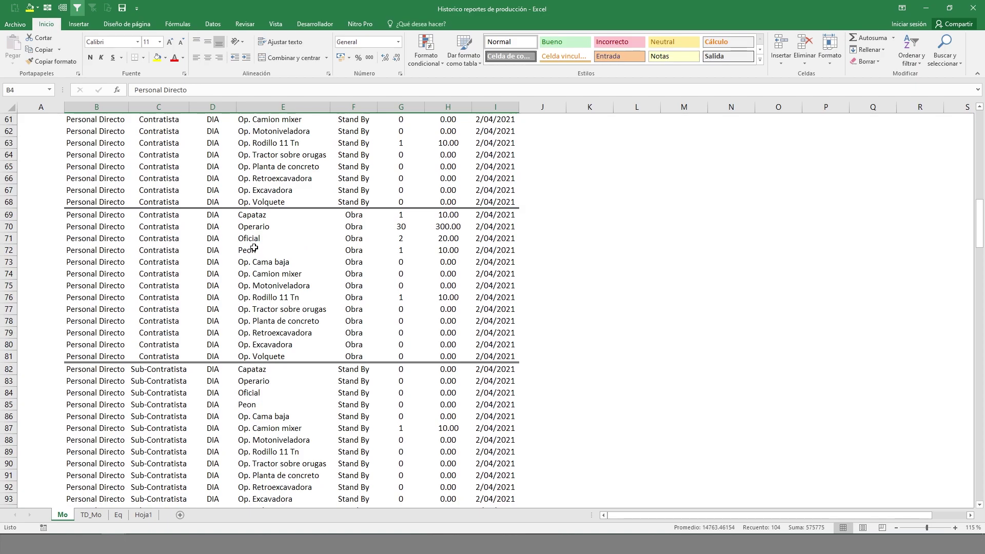
pyautogui.scroll(12, 439, 321)
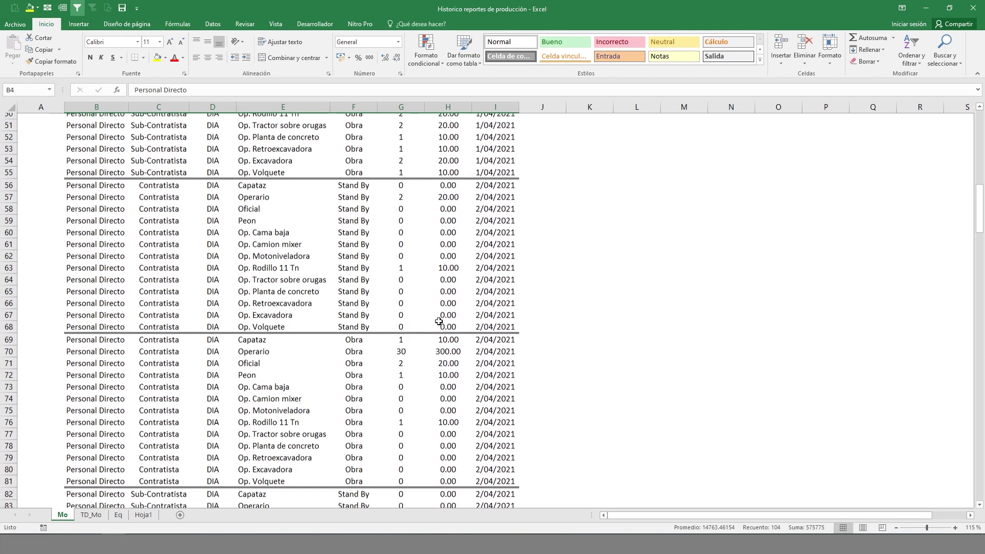
pyautogui.scroll(8, 439, 319)
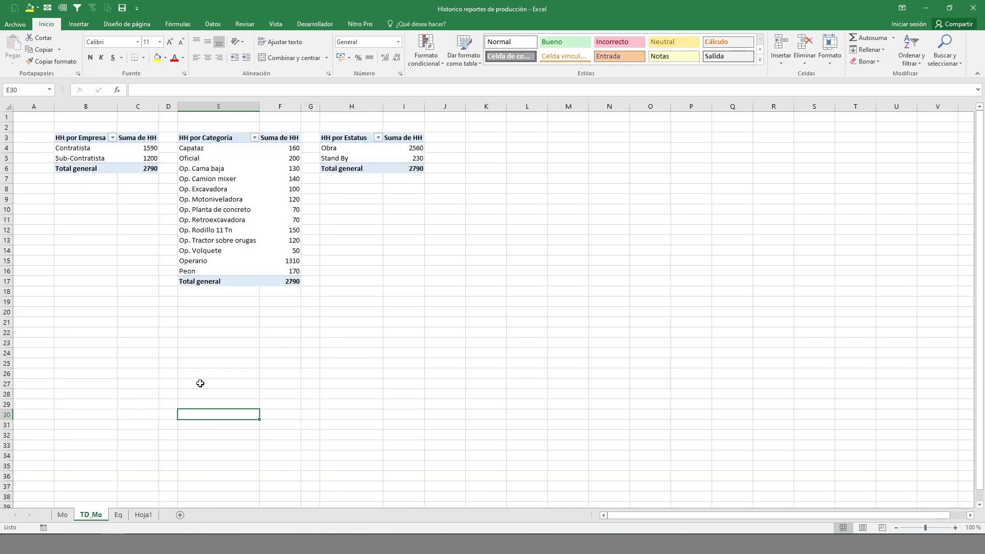
# - Examine the HH pivot tables by Empresa, Categoría and Estatus on the TD_Mo sheet
pyautogui.click(207, 354)
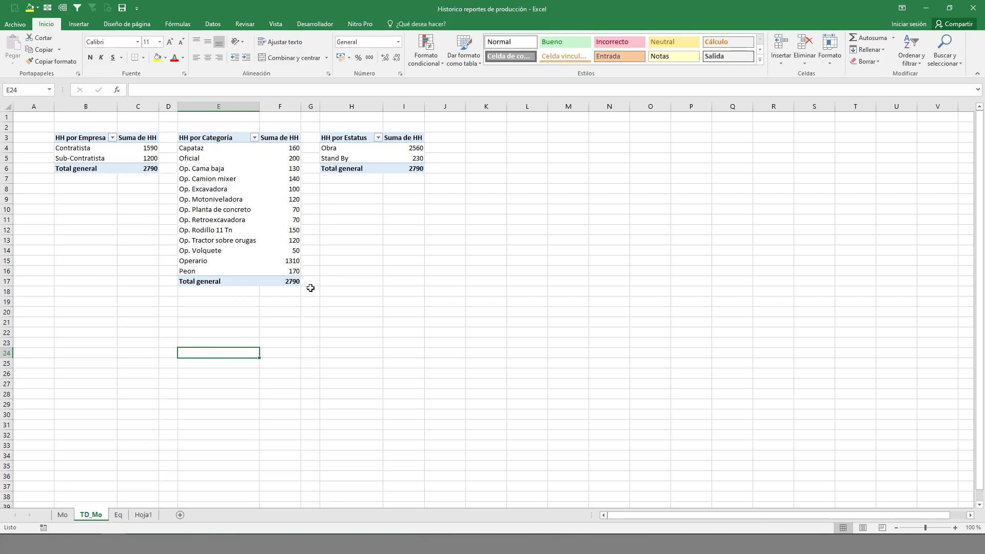
pyautogui.moveTo(81, 158); pyautogui.dragTo(84, 150)
pyautogui.click(93, 198)
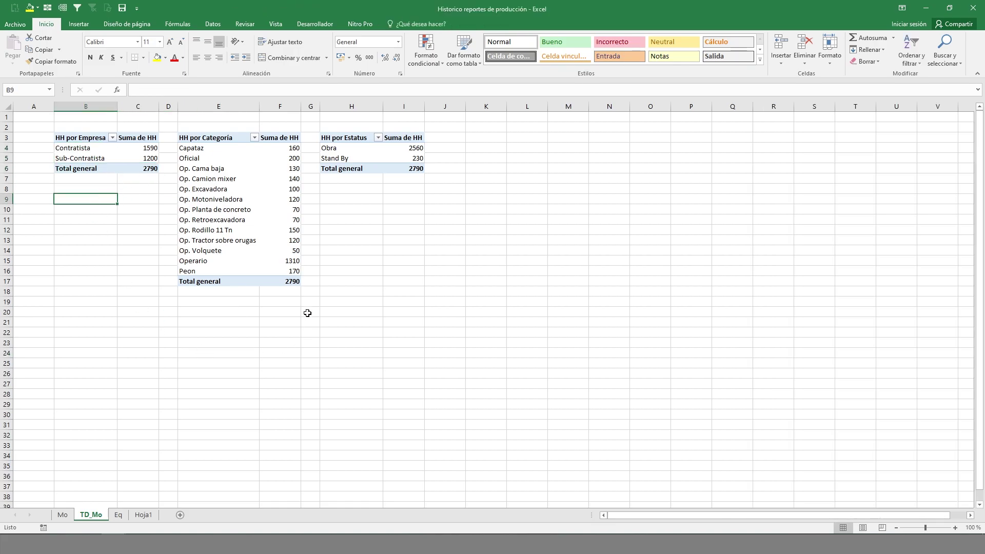
pyautogui.click(311, 302)
# - Create a pivot table at L3 of the TD_Mo sheet from the labour records in Mo!B3:I263
pyautogui.click(537, 129)
pyautogui.click(537, 138)
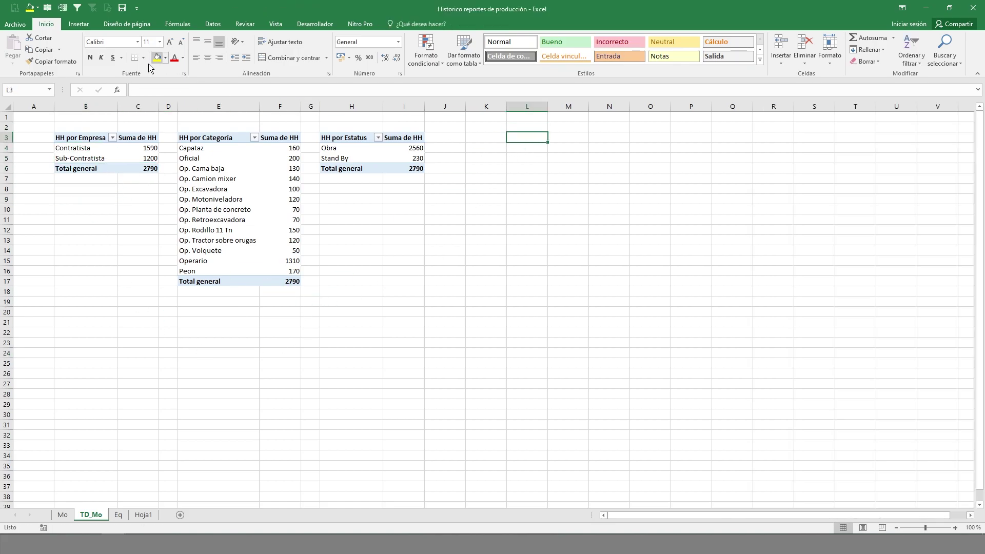
pyautogui.click(91, 29)
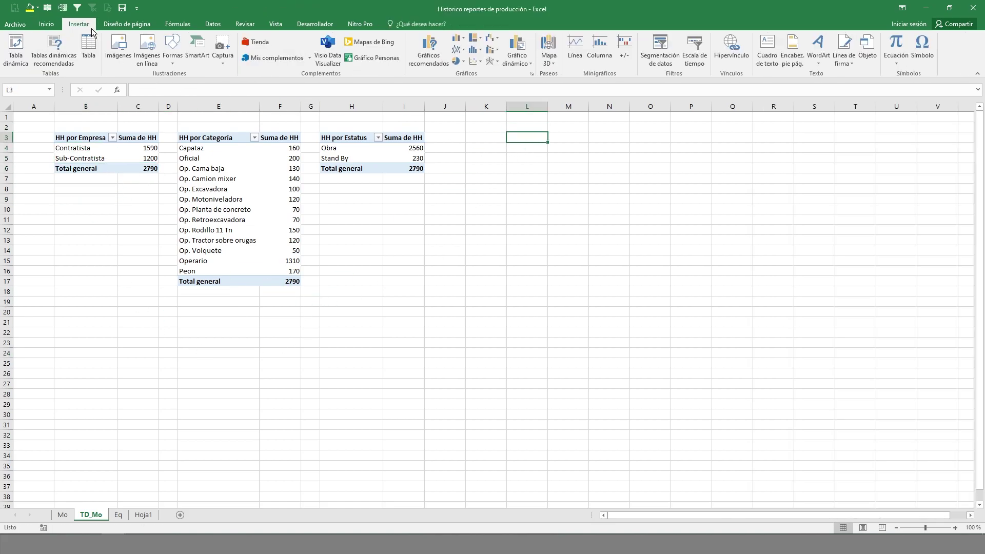
pyautogui.click(23, 56)
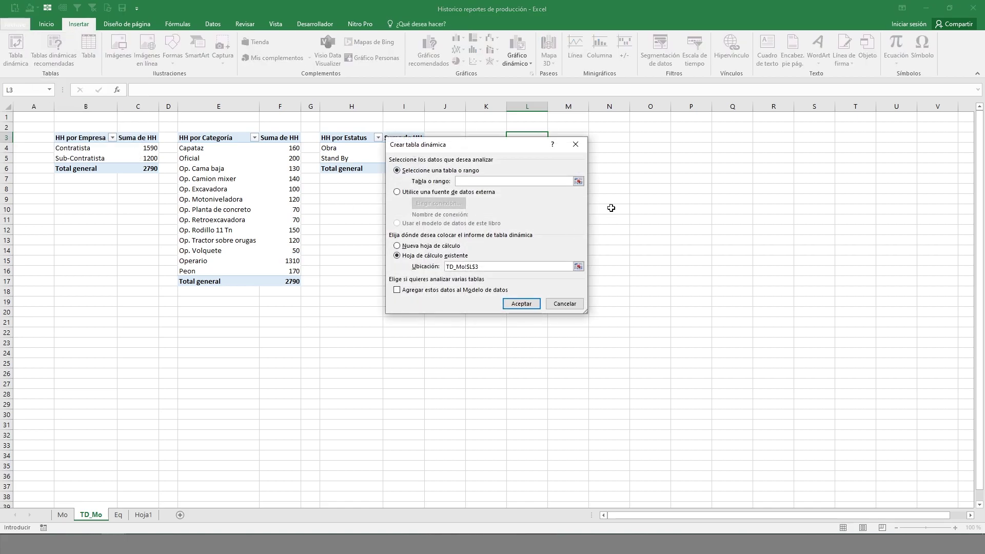
pyautogui.click(578, 181)
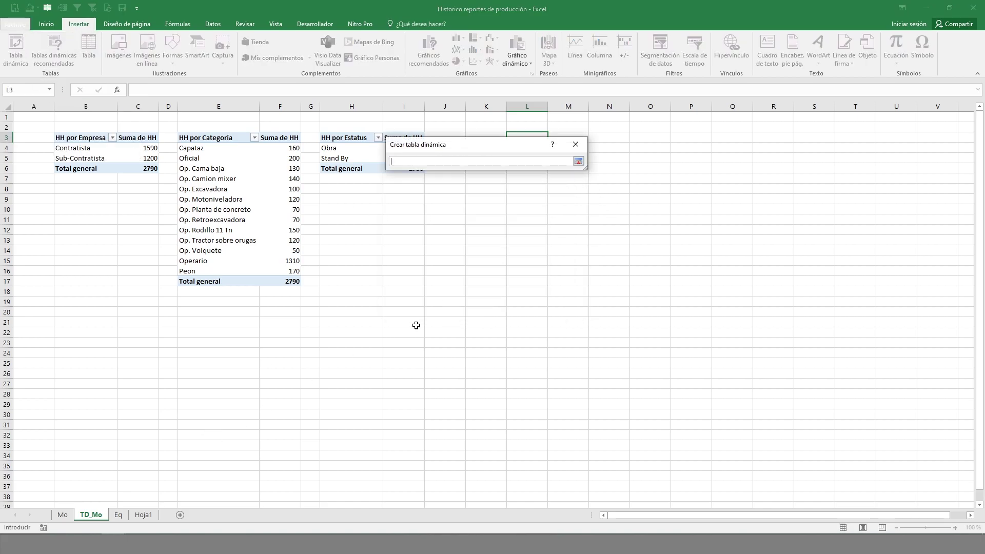
pyautogui.click(65, 515)
pyautogui.click(213, 237)
pyautogui.hotkey('ctrl', 'a')
pyautogui.moveTo(98, 144); pyautogui.dragTo(492, 393)
pyautogui.hotkey('ctrl', 'shift', 'Down')
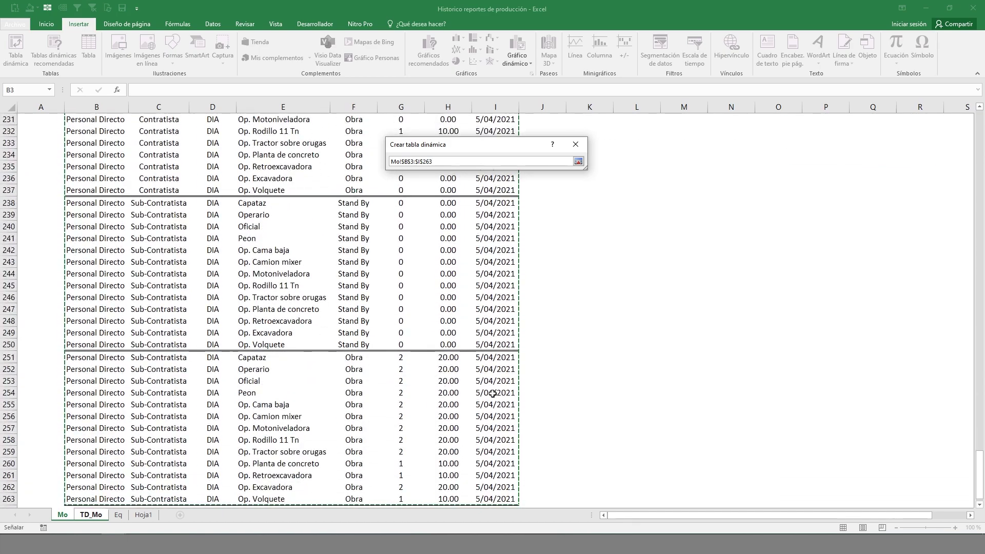
pyautogui.press('Return')
pyautogui.click(520, 304)
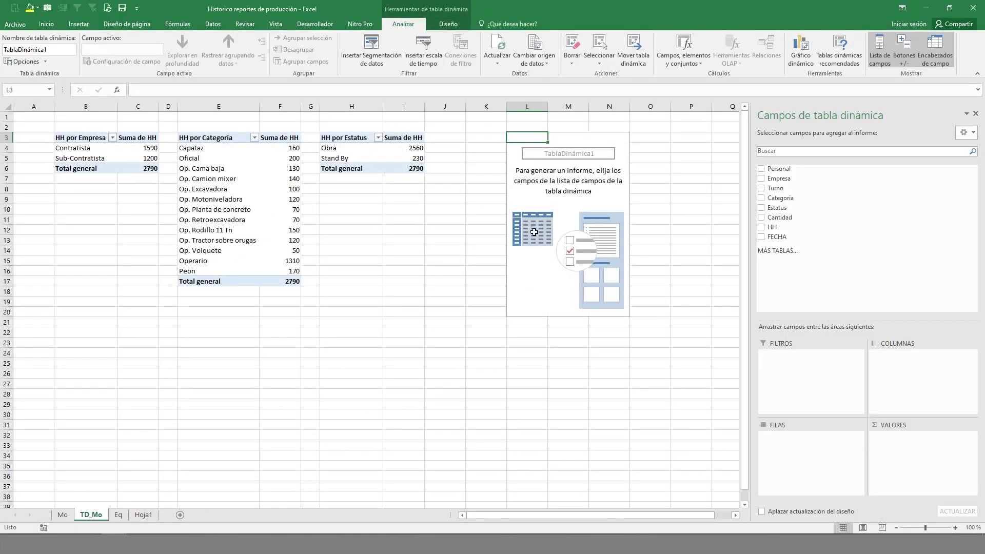
# - Add Empresa as the row field and HH as the summed value in the new pivot table
pyautogui.click(551, 180)
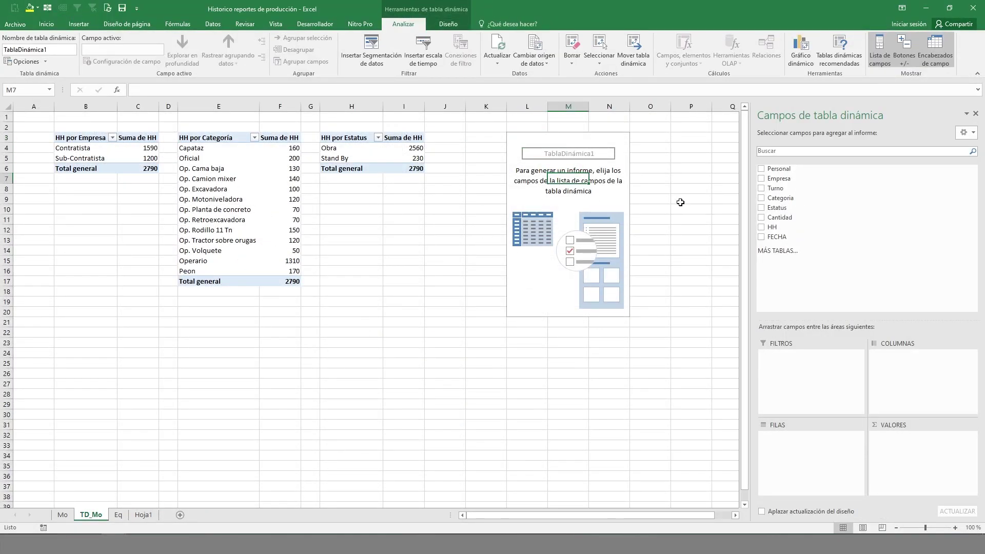
pyautogui.moveTo(800, 179); pyautogui.dragTo(801, 444)
pyautogui.moveTo(775, 227); pyautogui.dragTo(926, 443)
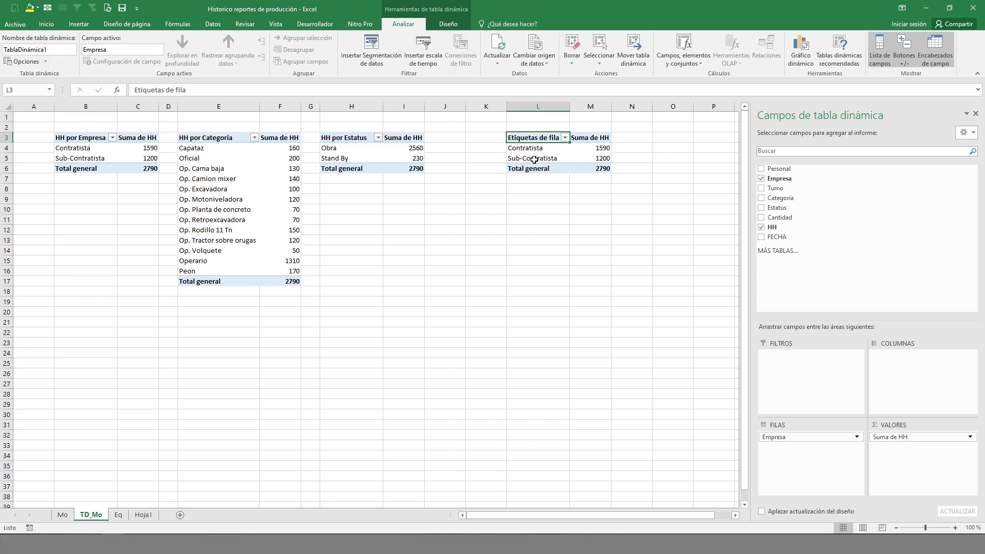
# - Enter a formula in J5 dividing the Stand By hours by the total hours of the HH por Estatus pivot table
pyautogui.moveTo(578, 161)
pyautogui.click(445, 208)
pyautogui.click(348, 148)
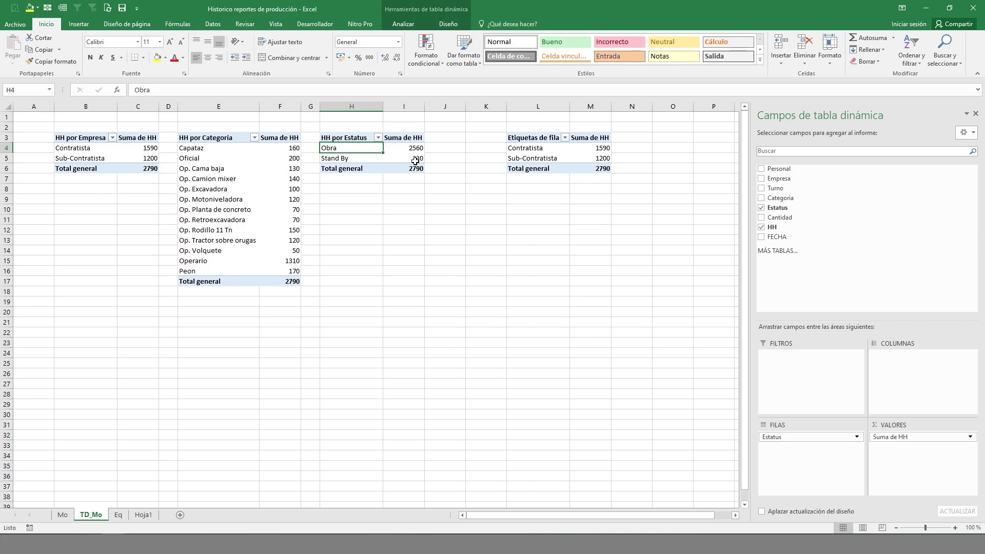
pyautogui.click(453, 160)
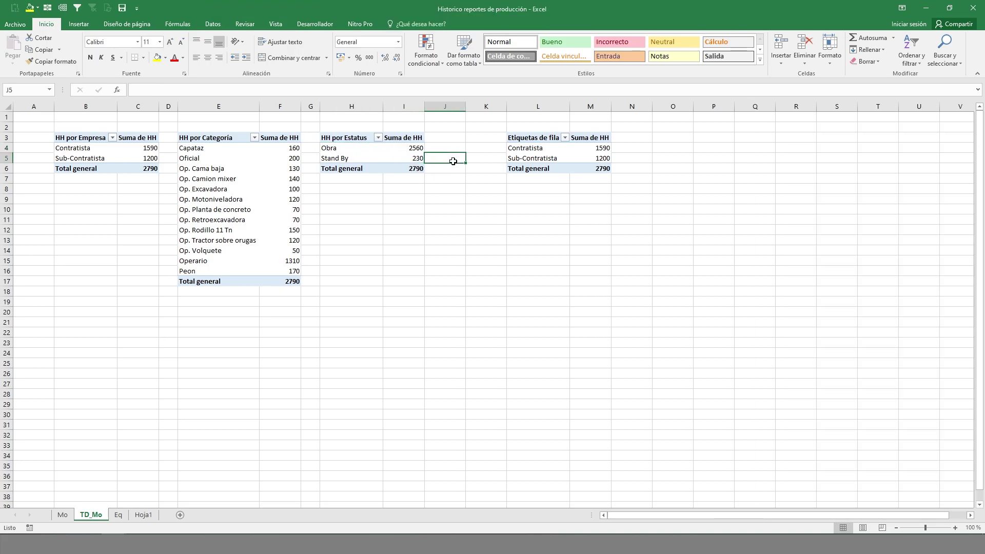
pyautogui.write('=')
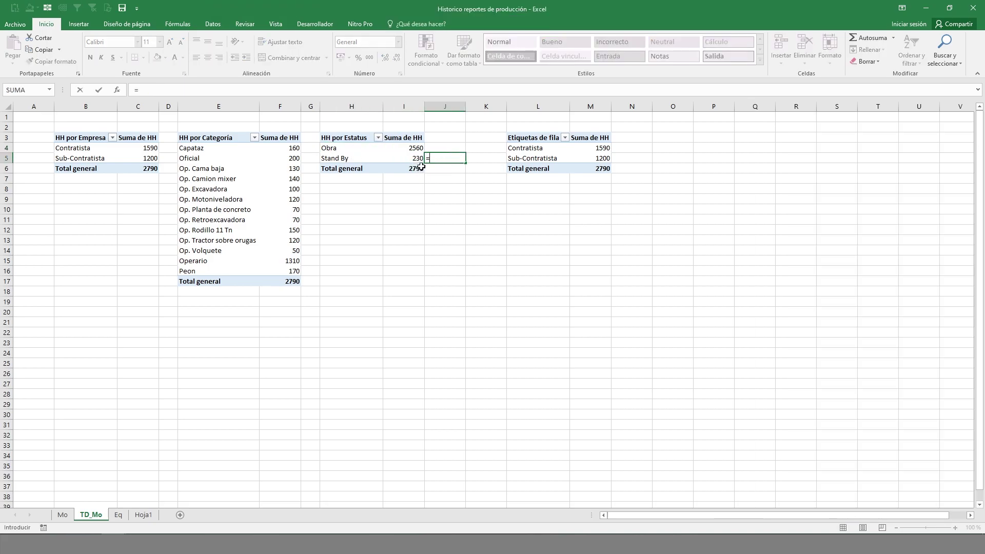
pyautogui.click(414, 161)
pyautogui.write('/')
pyautogui.click(416, 169)
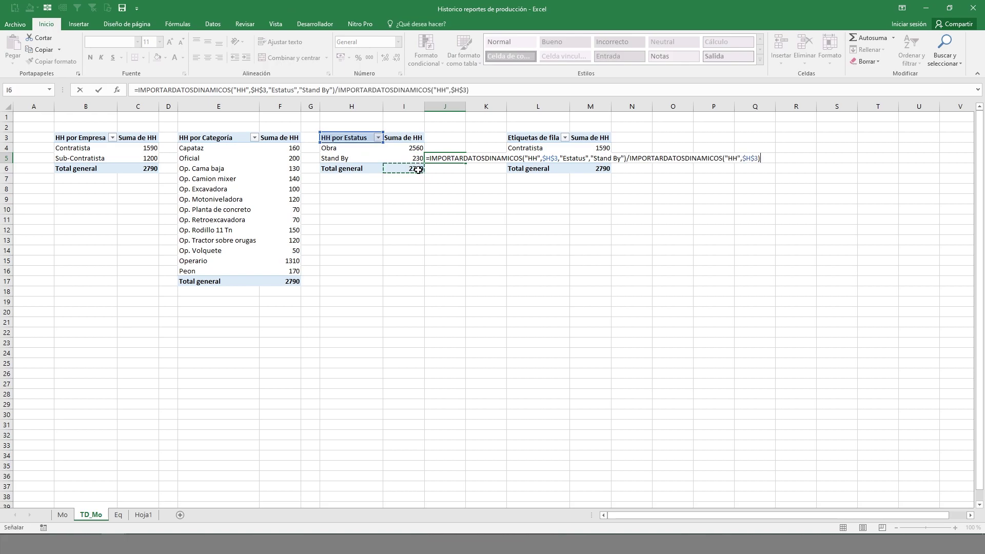
pyautogui.press('Return')
# - Format the Stand By ratio in J5 as a percentage with two decimals
pyautogui.click(445, 159)
pyautogui.click(358, 57)
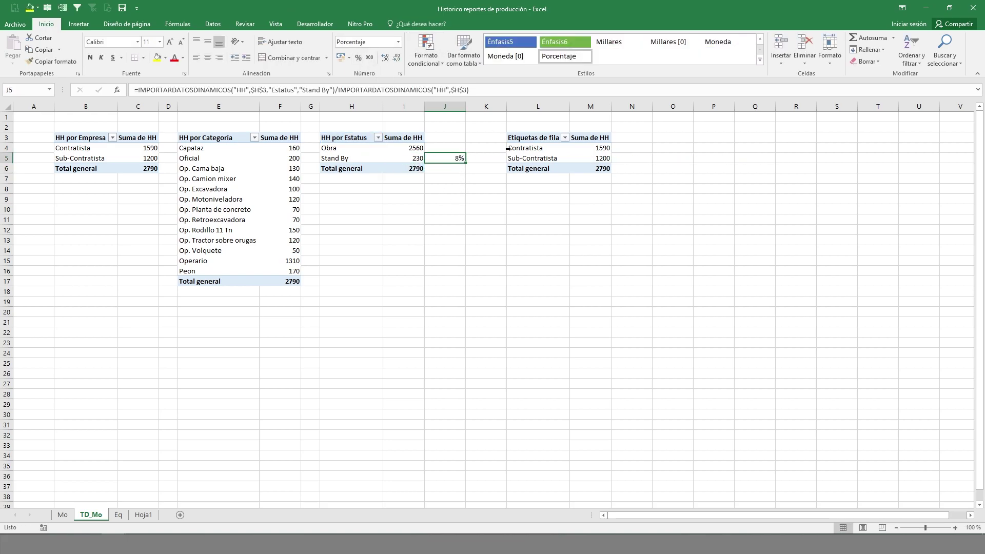
pyautogui.click(385, 57)
pyautogui.click(386, 58)
# - Examine the Stand By hours and their percentage beside the HH por Estatus pivot table
pyautogui.click(449, 138)
pyautogui.click(449, 161)
pyautogui.click(451, 137)
pyautogui.click(451, 148)
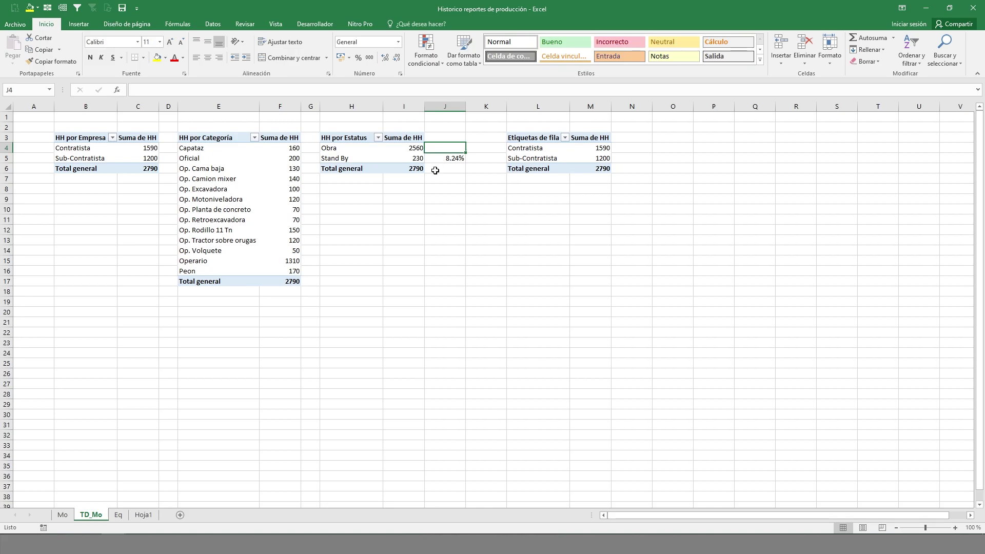
pyautogui.click(410, 159)
pyautogui.click(412, 190)
pyautogui.click(405, 159)
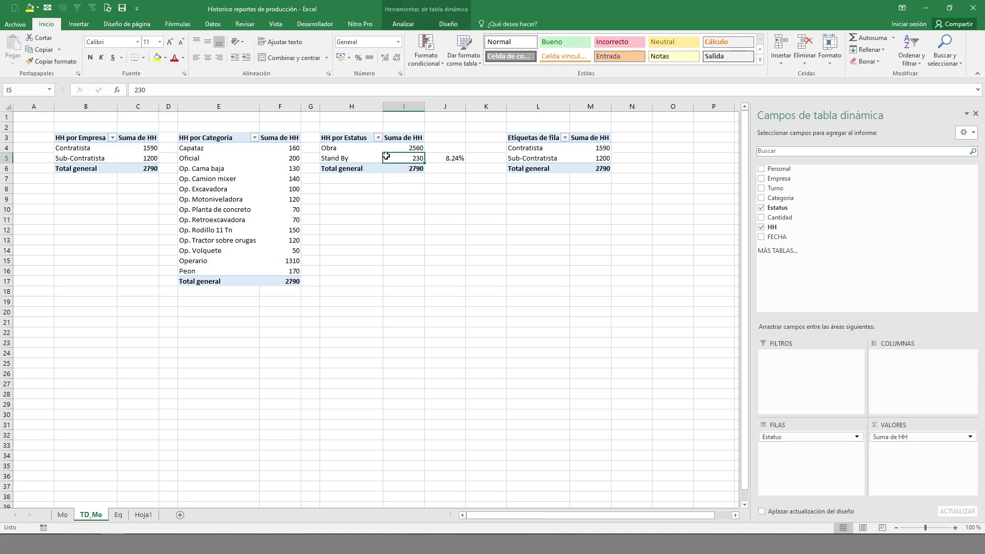
pyautogui.click(444, 157)
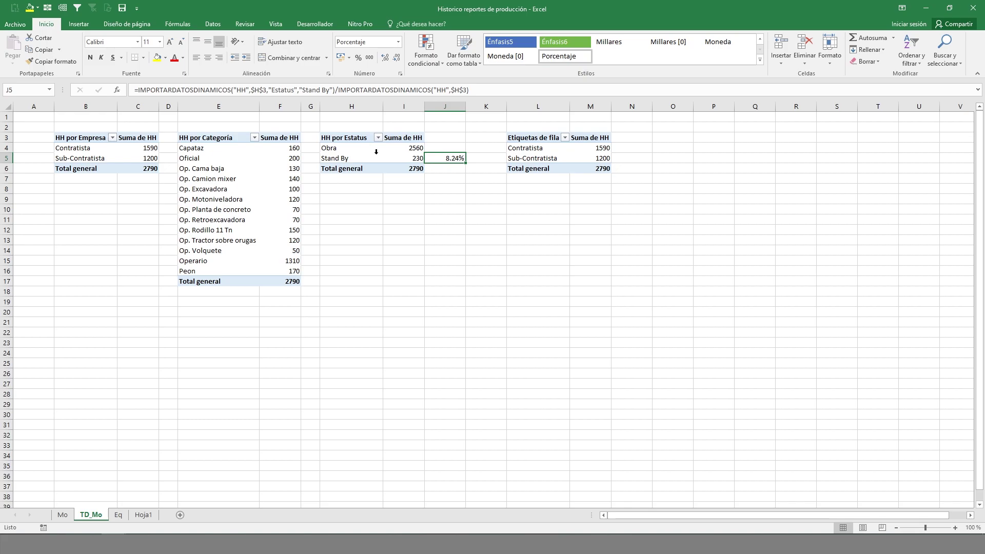
# - Examine the hours per category in the HH por Categoría pivot table, from Capataz down to Peon
pyautogui.click(203, 149)
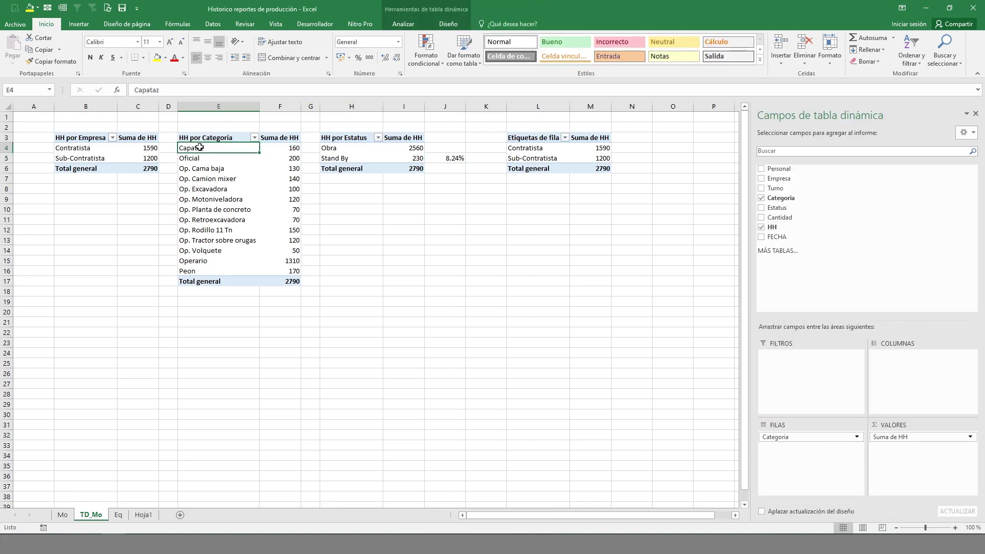
pyautogui.moveTo(224, 156); pyautogui.dragTo(253, 255)
pyautogui.click(335, 228)
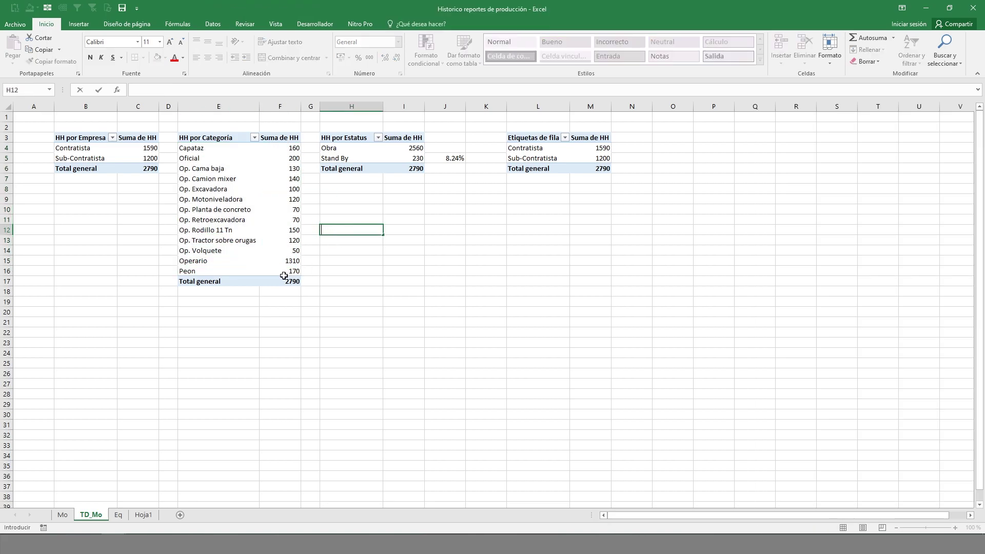
pyautogui.click(343, 273)
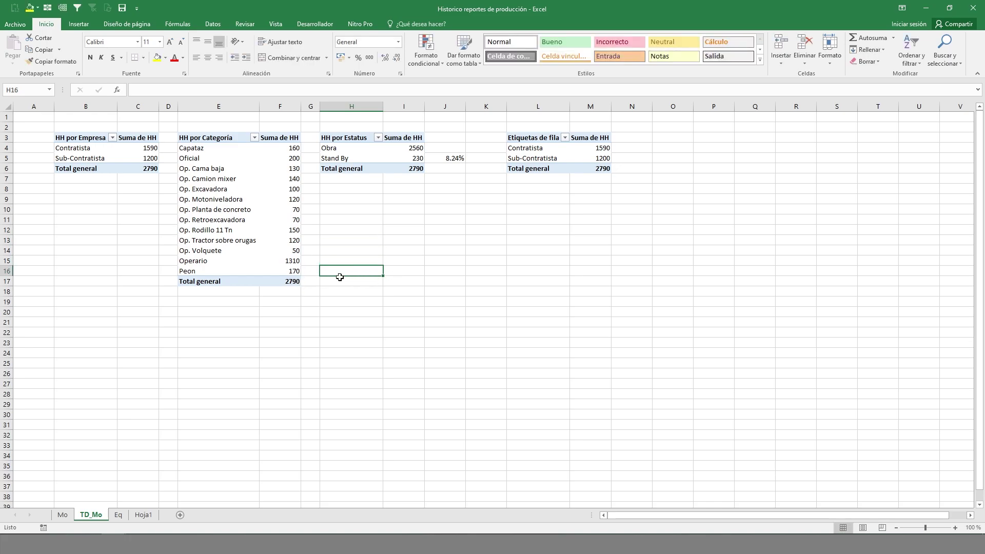
pyautogui.click(306, 272)
pyautogui.click(294, 270)
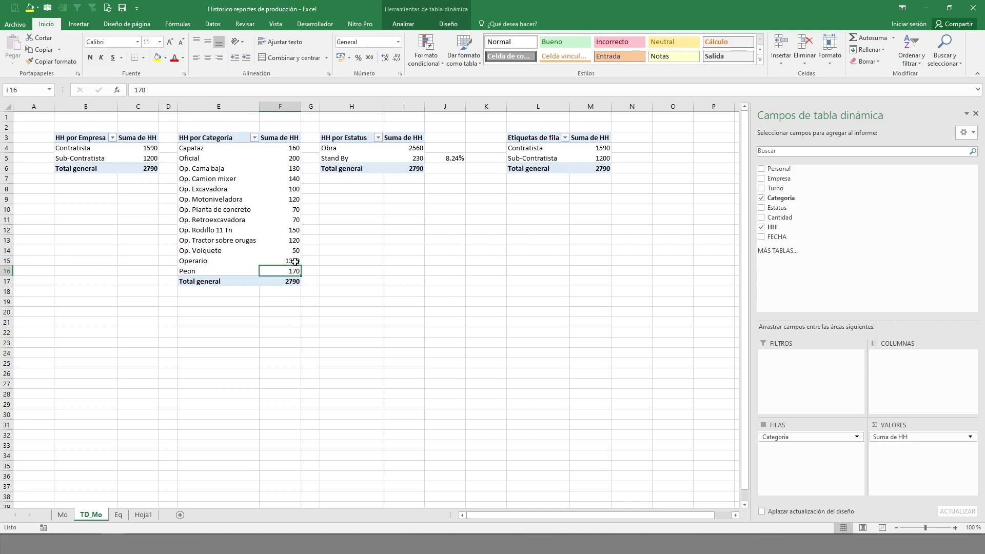
pyautogui.moveTo(295, 262)
# - Go to the start of the equipment records on the Eq sheet and hide the gridlines
pyautogui.click(120, 515)
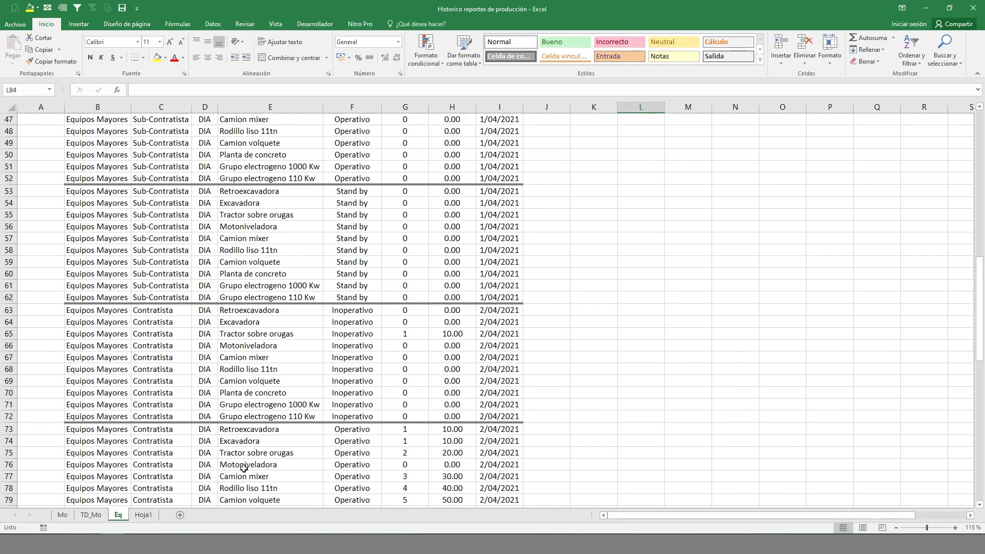
pyautogui.click(433, 430)
pyautogui.scroll(15, 452, 436)
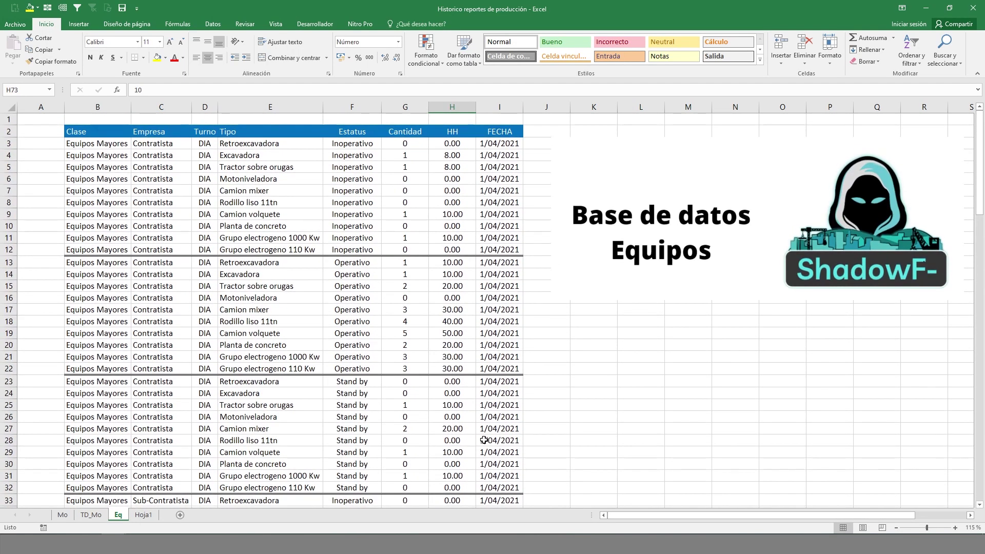
pyautogui.click(276, 24)
pyautogui.click(156, 56)
pyautogui.click(595, 320)
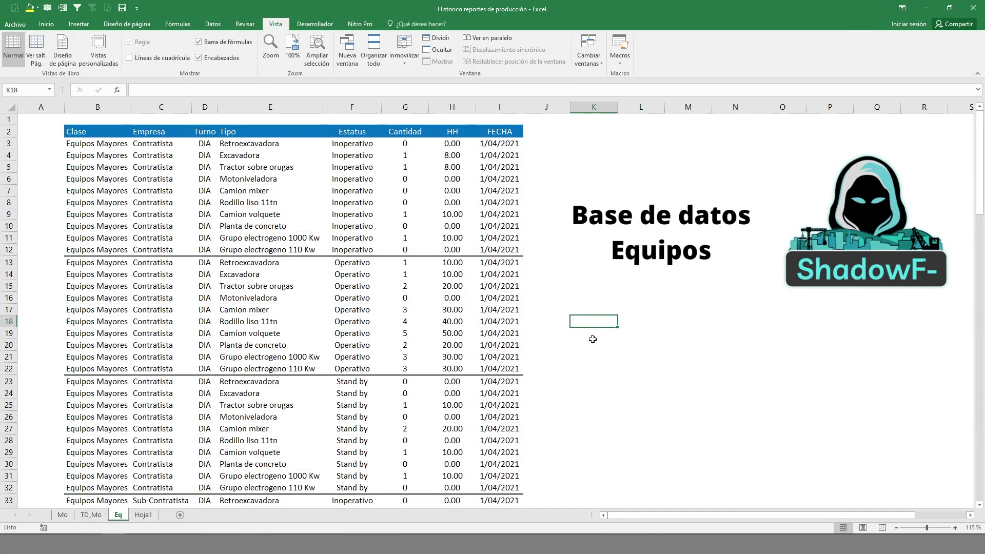
# - Turn on filtering for the equipment table's header row B2:I2
pyautogui.moveTo(72, 132); pyautogui.dragTo(513, 132)
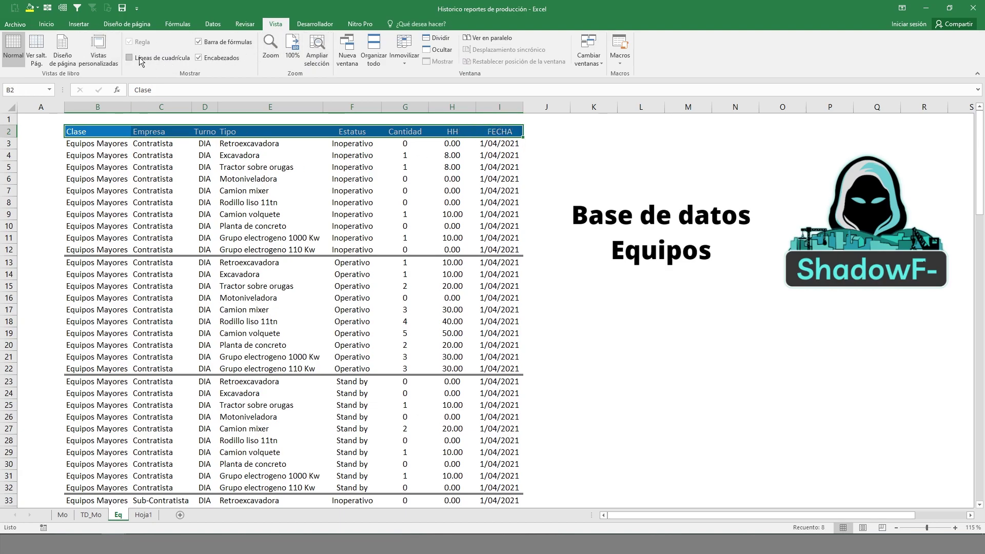
pyautogui.click(77, 8)
pyautogui.click(282, 210)
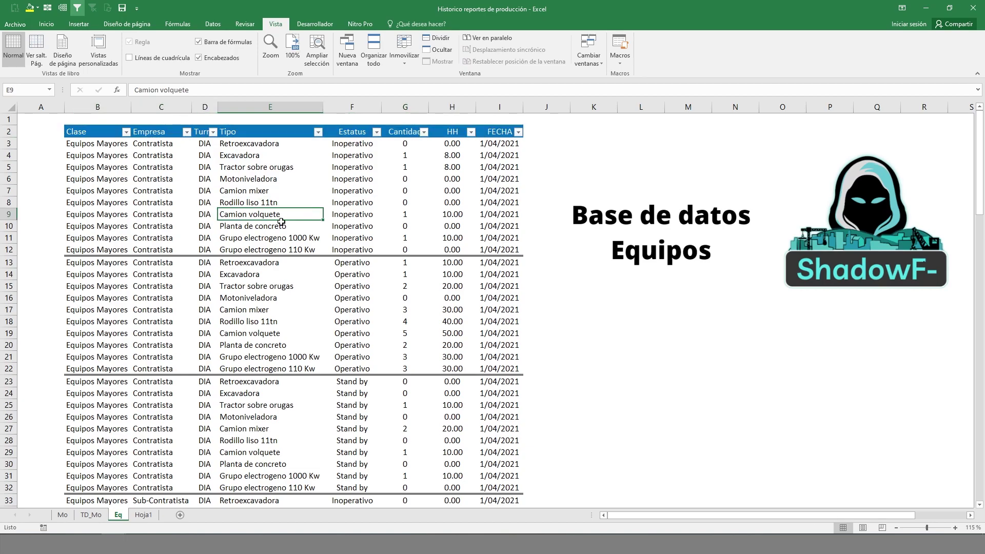
# - Filter the Tipo column to Excavadora only, leaving out Retroexcavadora
pyautogui.click(318, 132)
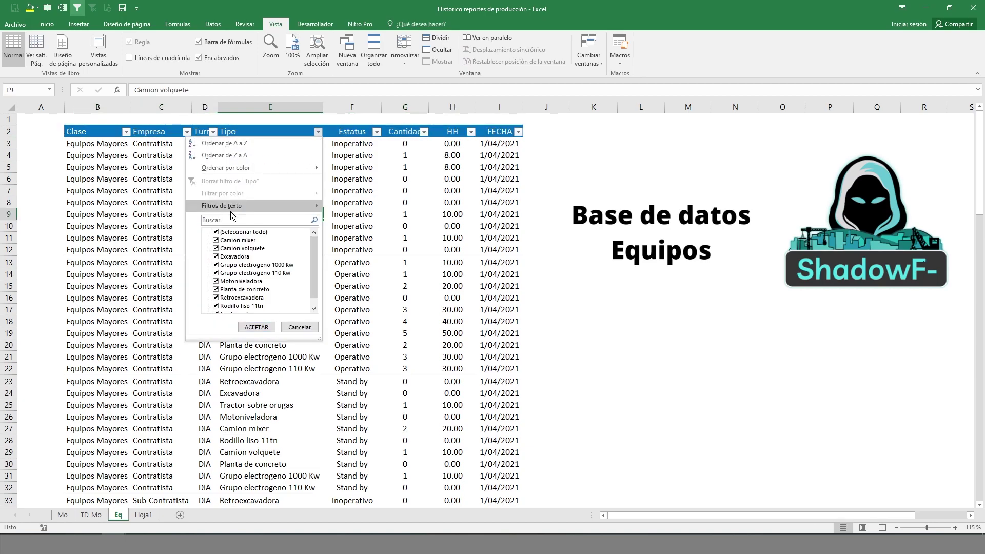
pyautogui.write('exca')
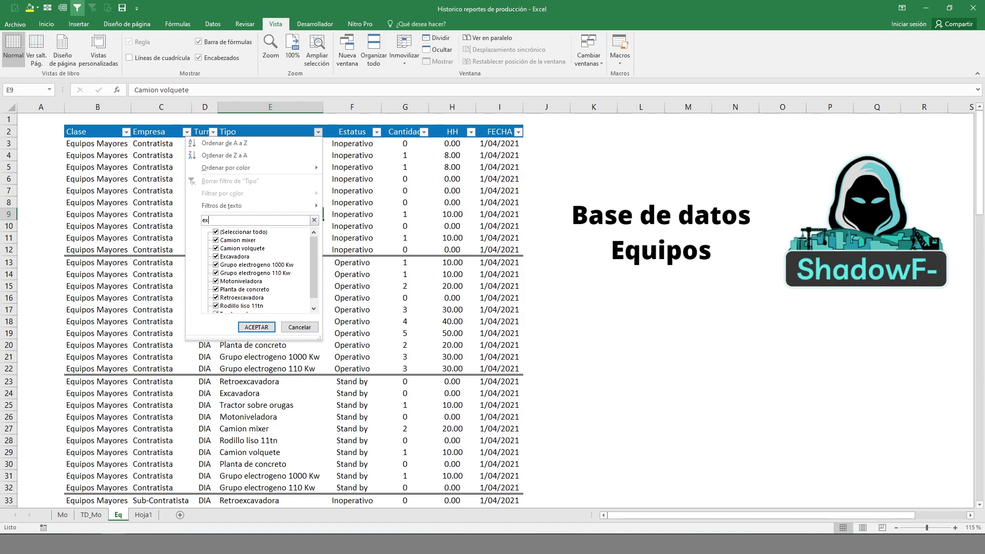
pyautogui.click(216, 257)
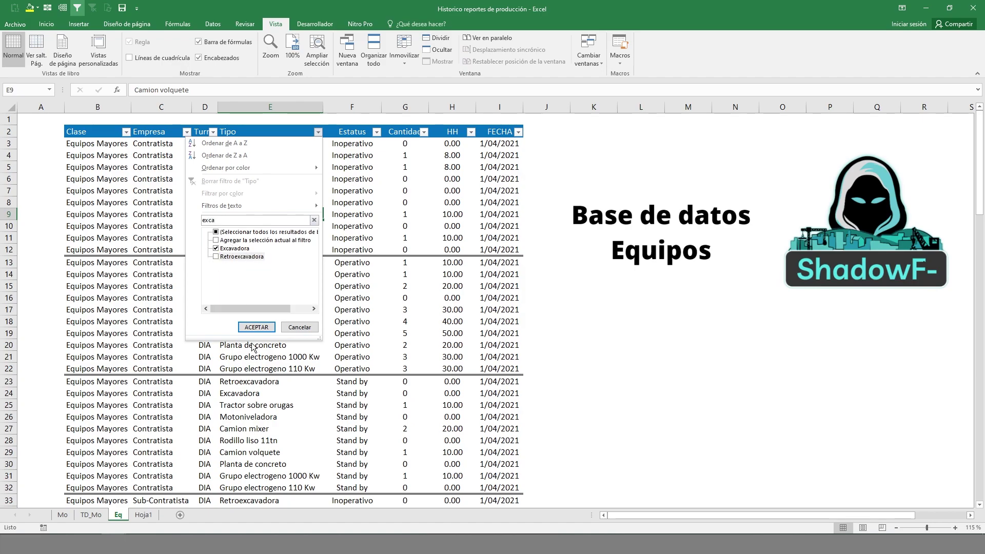
pyautogui.click(256, 326)
pyautogui.click(363, 192)
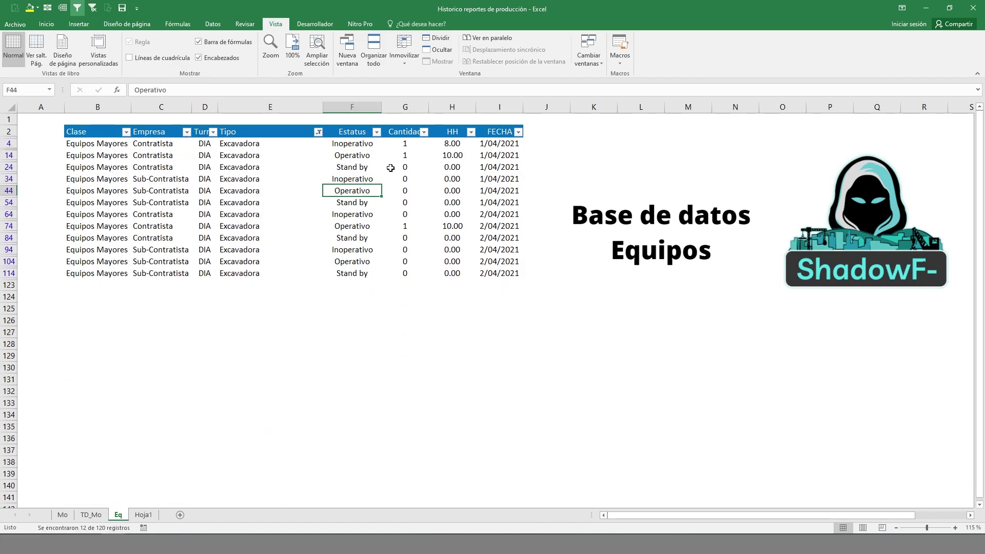
# - Examine the status, quantity, hours and dates of the filtered Excavadora records, and clear the filter
pyautogui.moveTo(359, 149); pyautogui.dragTo(382, 279)
pyautogui.moveTo(236, 145); pyautogui.dragTo(437, 288)
pyautogui.click(452, 191)
pyautogui.moveTo(500, 144); pyautogui.dragTo(512, 274)
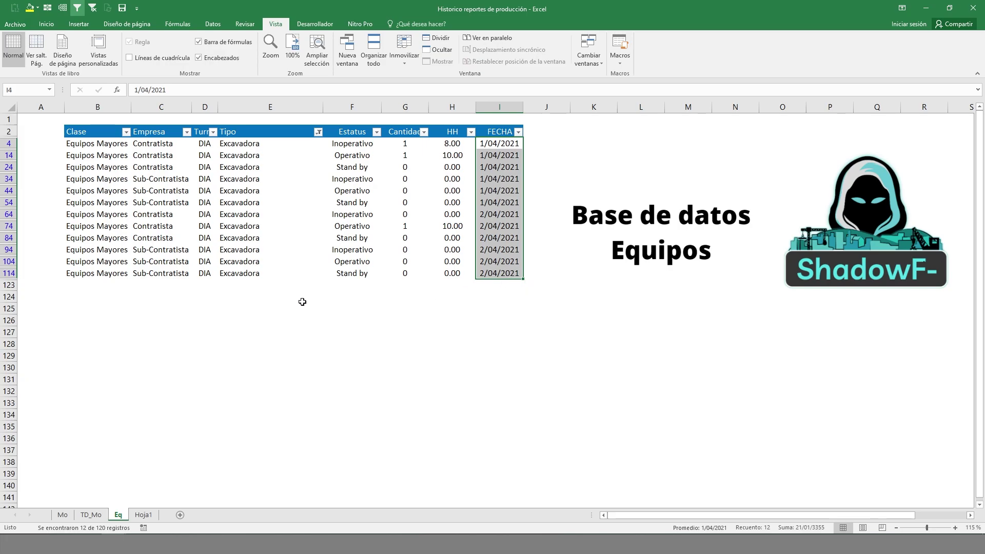
pyautogui.click(93, 8)
pyautogui.click(581, 333)
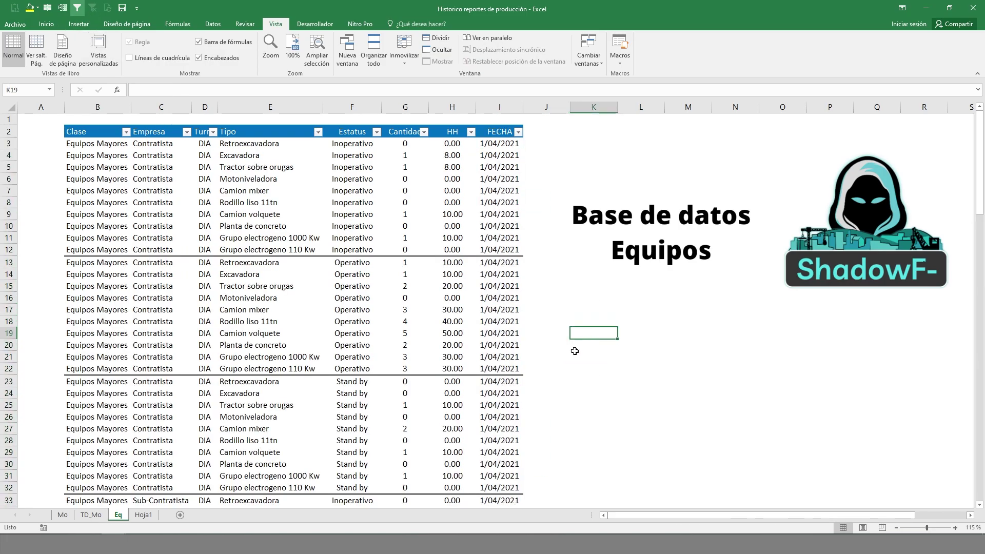
# - Enter Excavadora in L22, the heading HM in M21 and the value 180 in M22
pyautogui.click(619, 370)
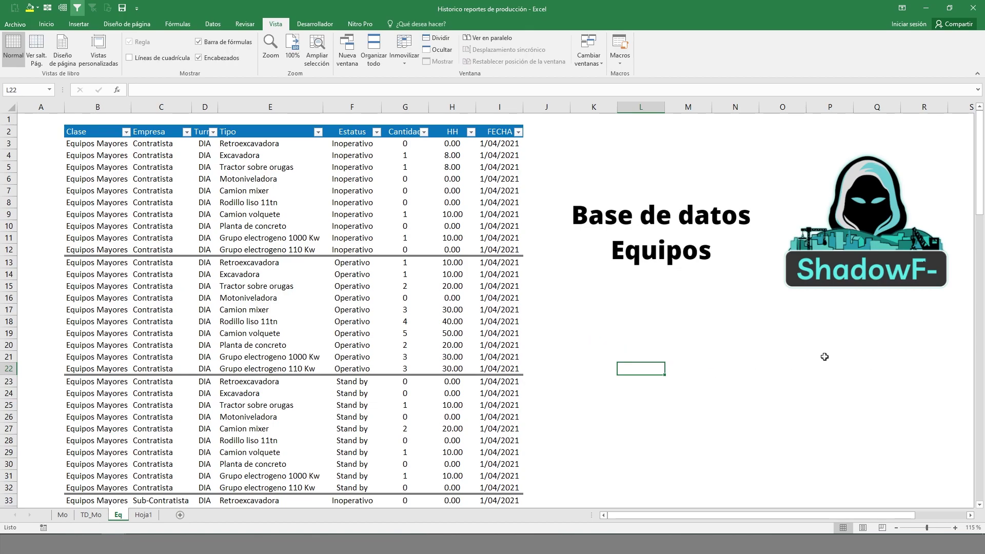
pyautogui.press('BackSpace')
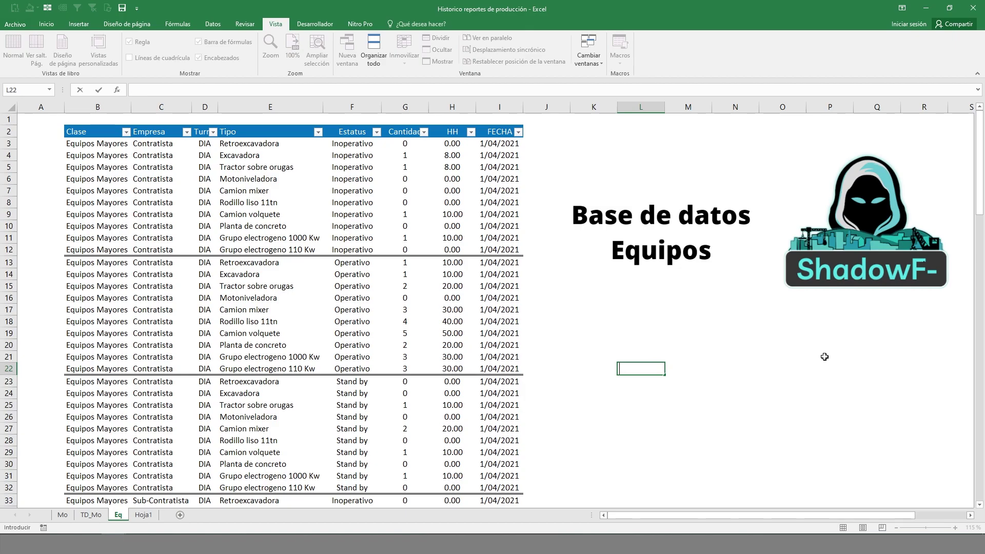
pyautogui.write('Excavadora')
pyautogui.press('Tab')
pyautogui.press('Up')
pyautogui.write('HM')
pyautogui.press('Return')
pyautogui.write('180')
pyautogui.press('Return')
pyautogui.press('Up')
# - Centre the HM heading and its 180 value in M21:M22
pyautogui.click(37, 24)
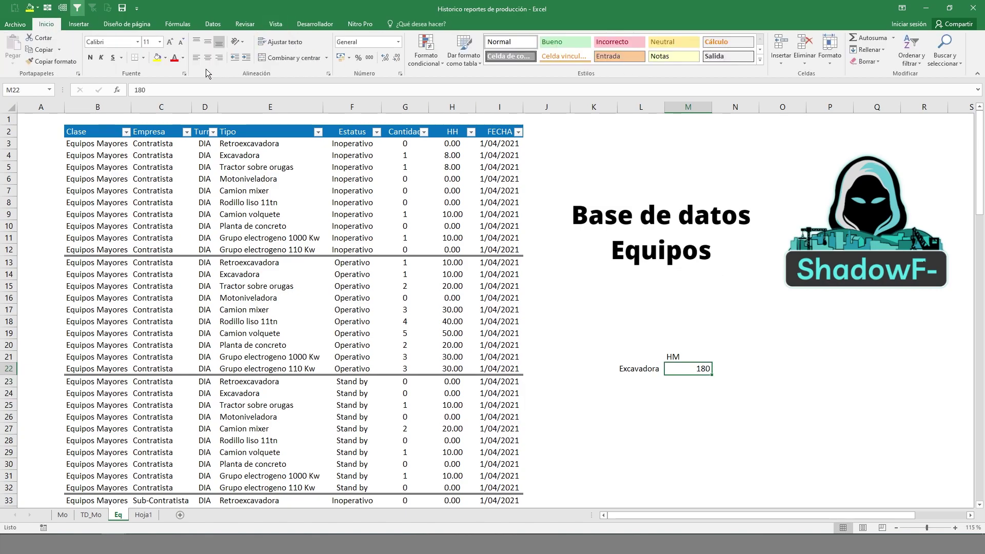
pyautogui.click(207, 59)
pyautogui.moveTo(688, 357); pyautogui.dragTo(687, 369)
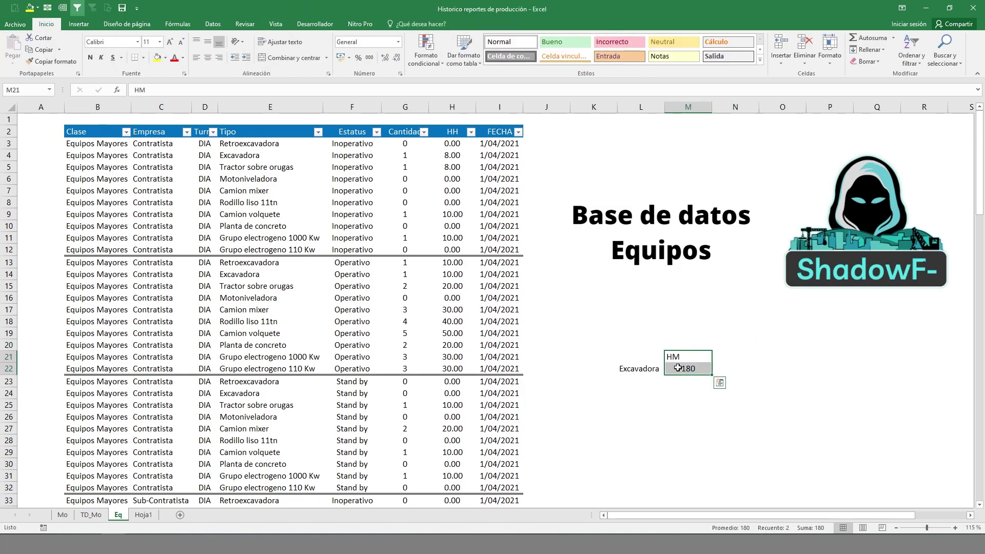
pyautogui.click(207, 58)
# - Enter the fuel consumption heading "CONSUMO DE COMBUSTINL" in N21, beside HM
pyautogui.click(724, 357)
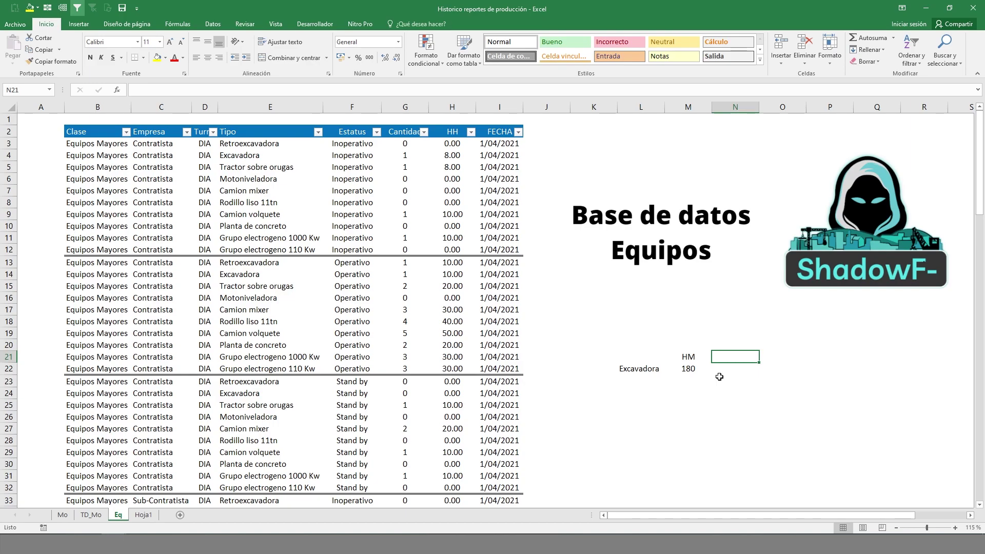
pyautogui.write('CONSUMO DE COMBUSTINL')
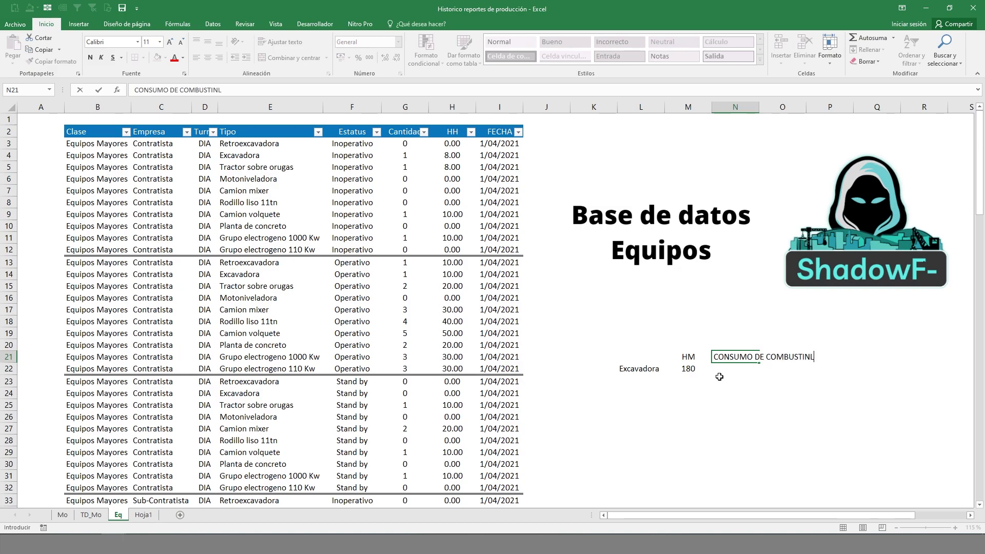
# - Complete the header in N21 as CONSUMO DE COMBUSTIBLE and enter 2800 beneath it for the Excavadora row
pyautogui.press('BackSpace')
pyautogui.press('BackSpace')
pyautogui.write('BLE')
pyautogui.press('Return')
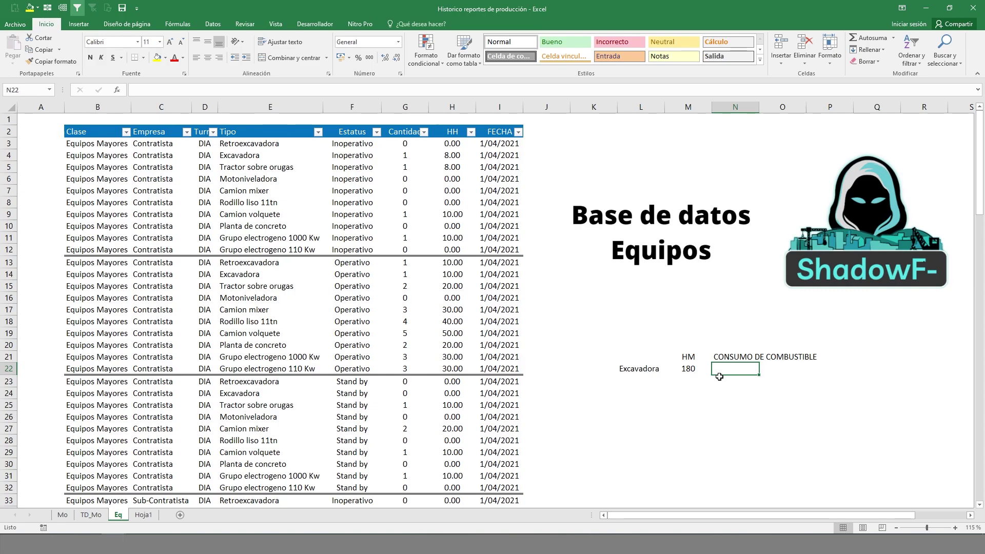
pyautogui.write('2800')
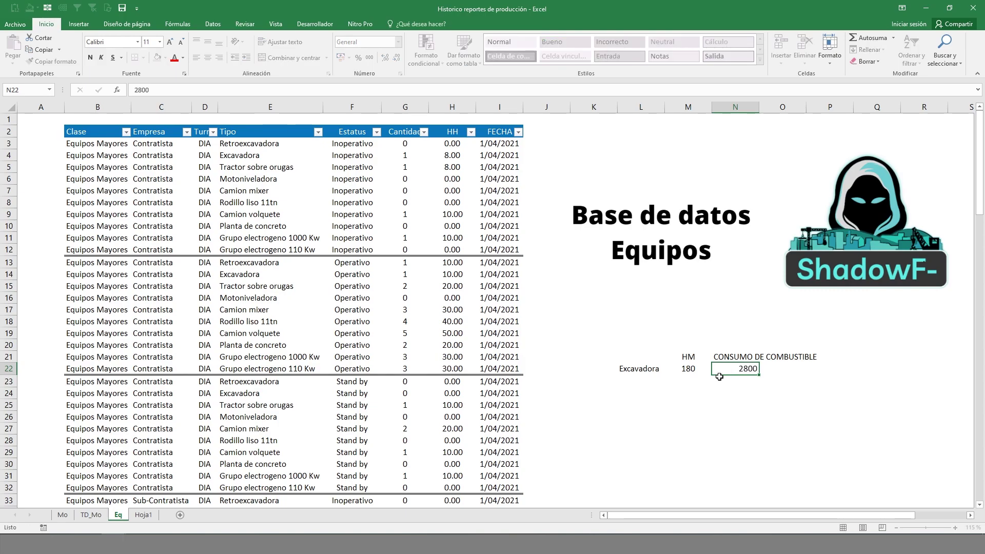
# - Calculate the excavator's hourly fuel consumption in O22 with the formula =N22/M22
pyautogui.press('Tab')
pyautogui.write(')')
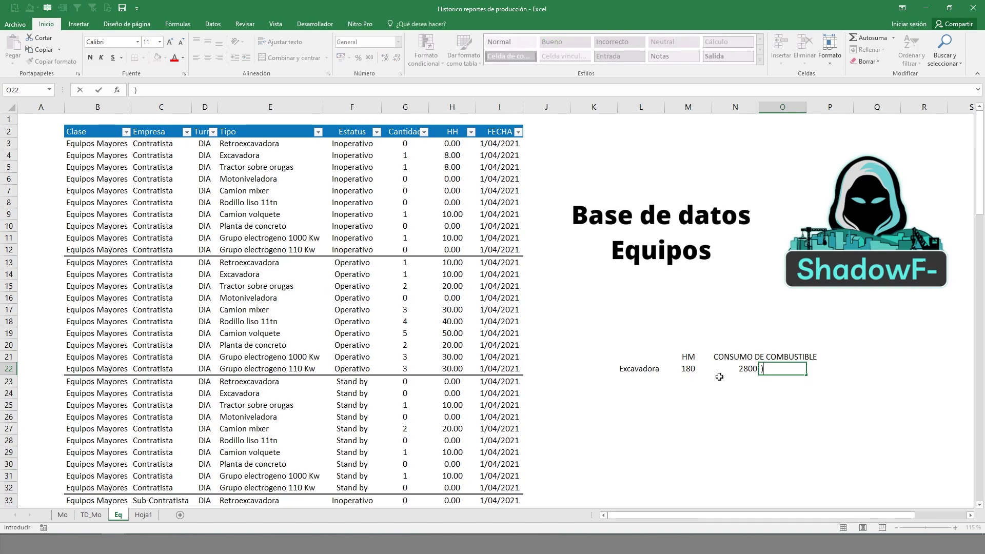
pyautogui.write('=')
pyautogui.click(733, 370)
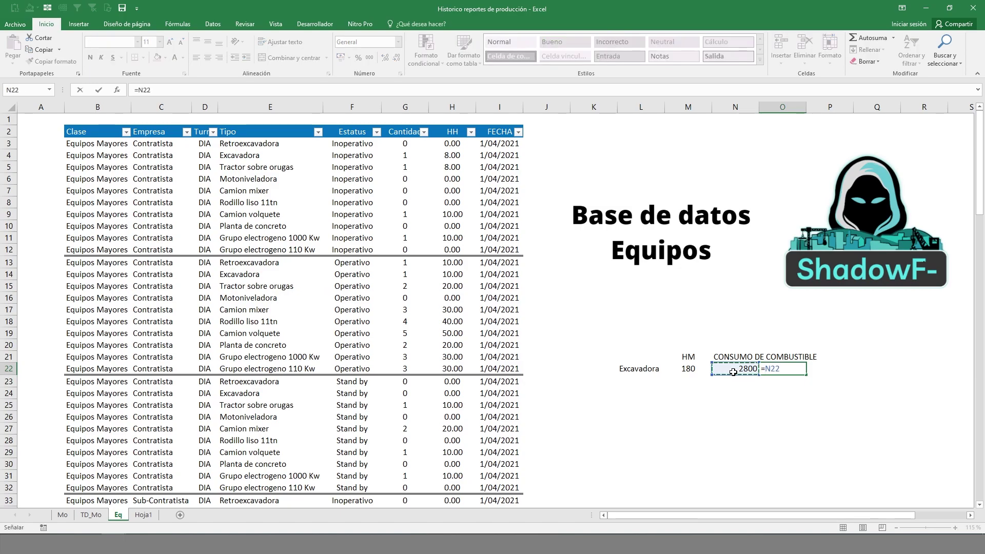
pyautogui.write('/')
pyautogui.click(697, 369)
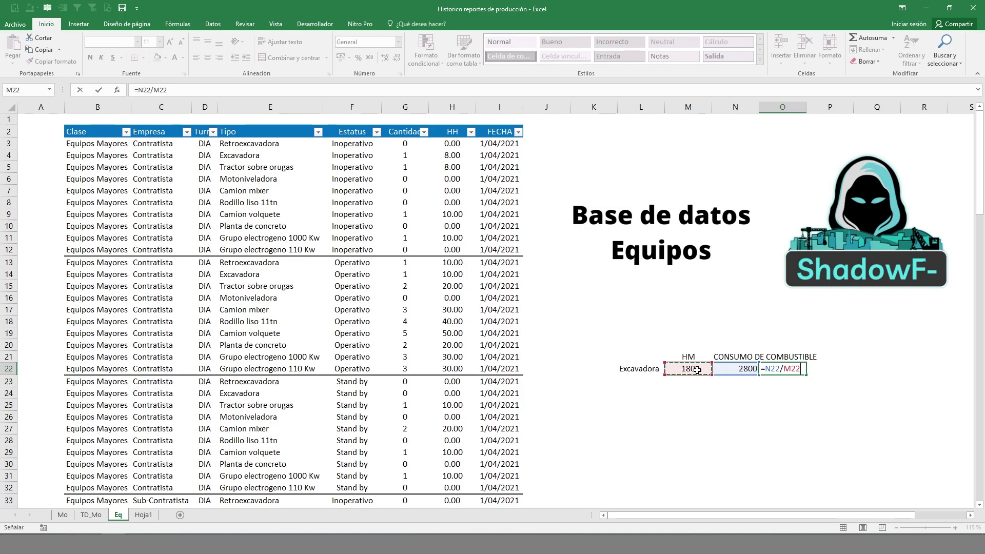
pyautogui.press('Return')
pyautogui.press('Up')
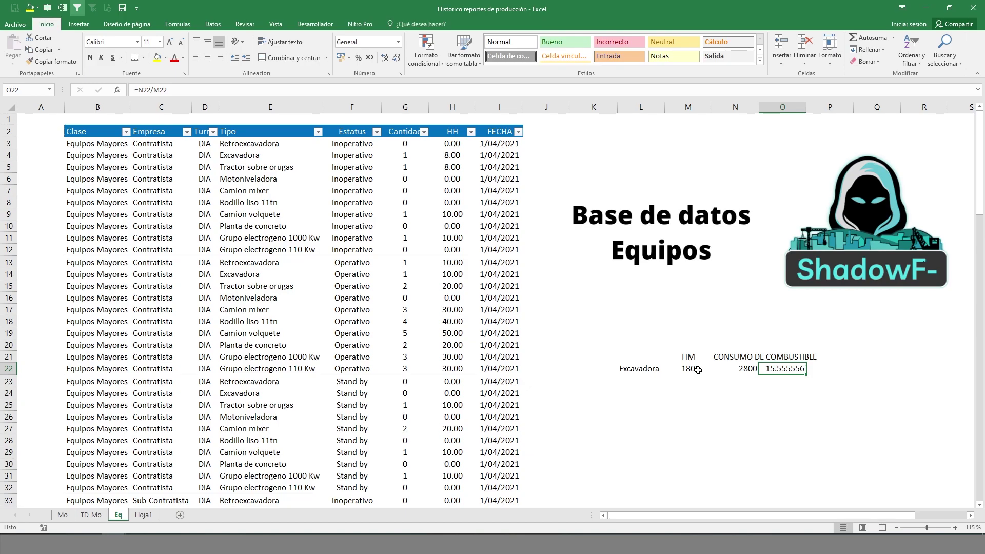
# - Enter the reference consumption range 6.5-7.5 in O23, below the calculated ratio
pyautogui.press('Return')
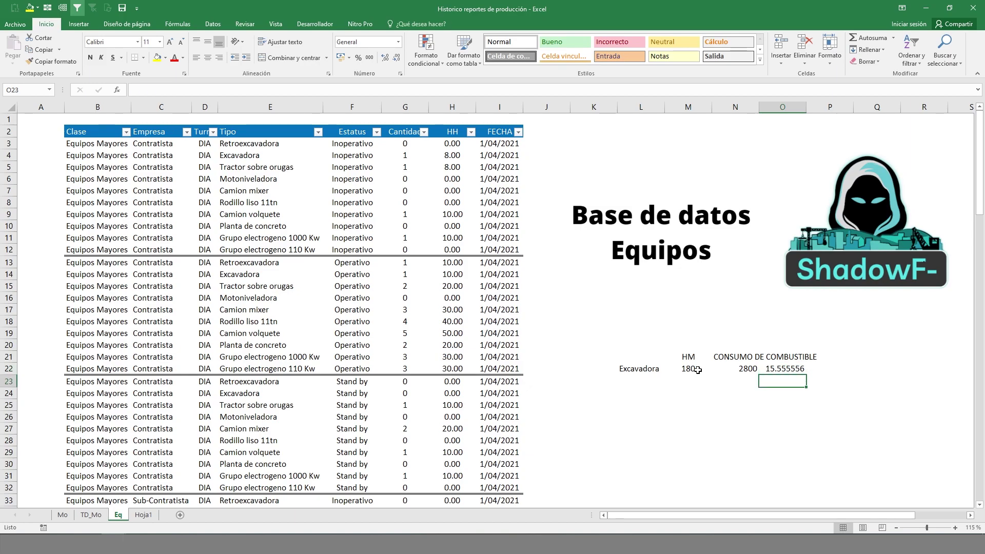
pyautogui.write('6.5-7.5')
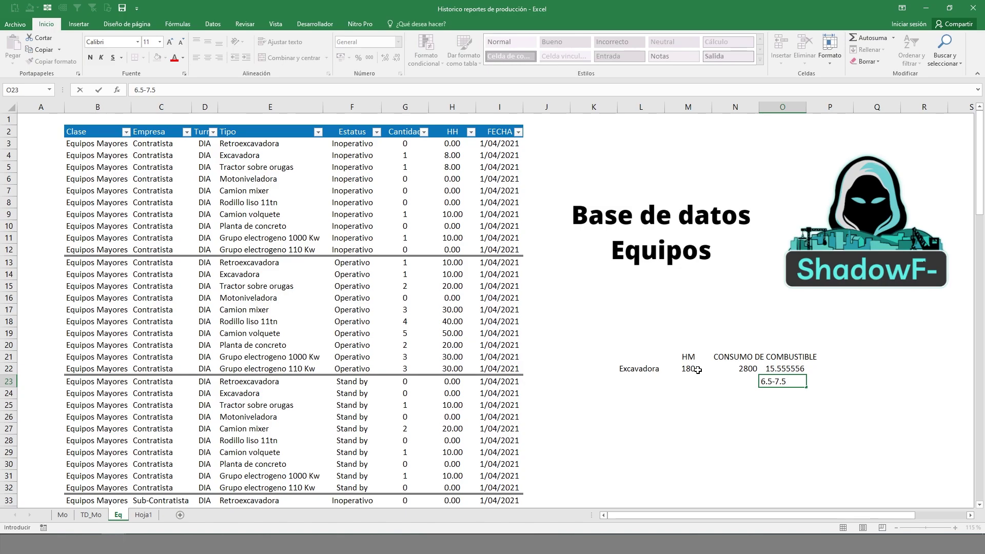
pyautogui.press('Return')
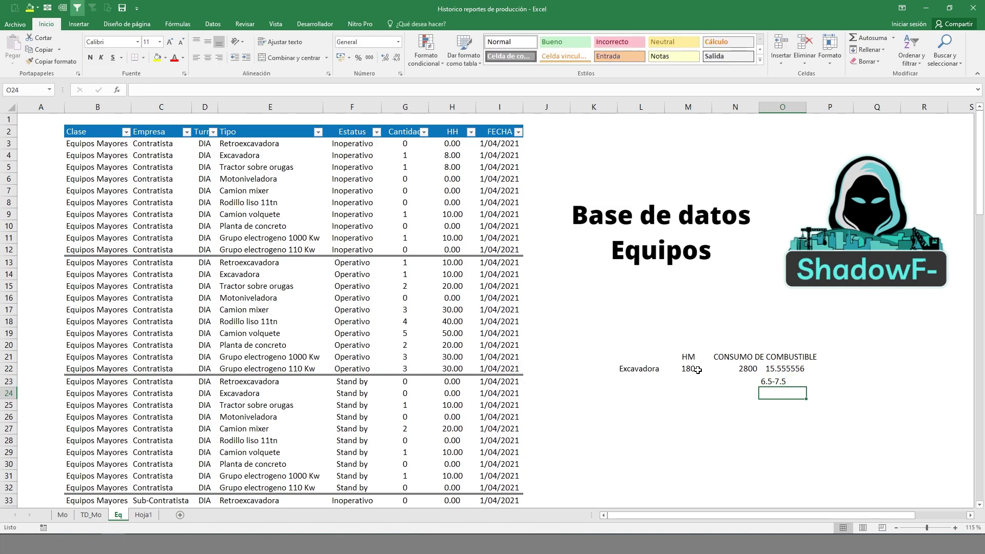
# - Colour the calculated ratio in O22 red and centre the reference range in O23
pyautogui.press('Up')
pyautogui.press('Up')
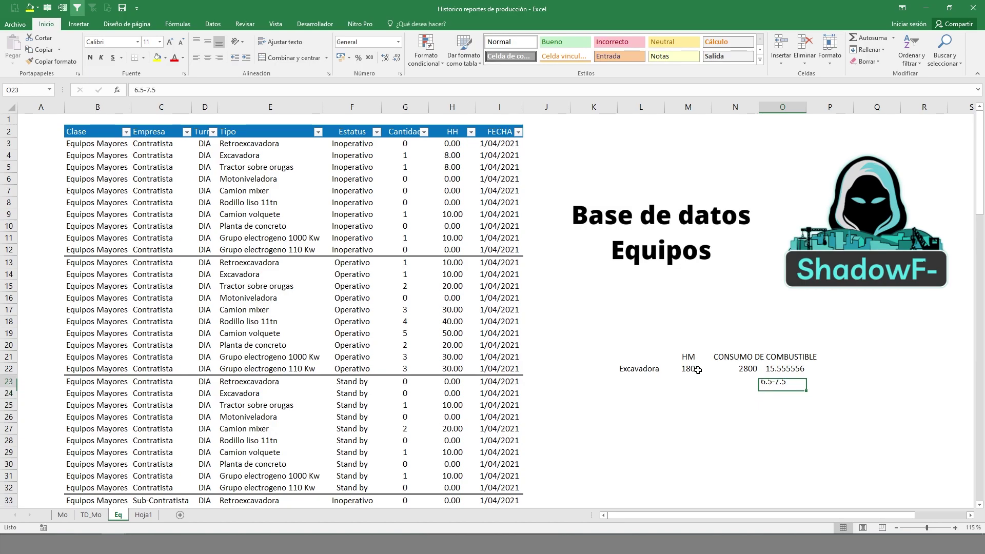
pyautogui.click(174, 58)
pyautogui.click(783, 387)
pyautogui.click(208, 61)
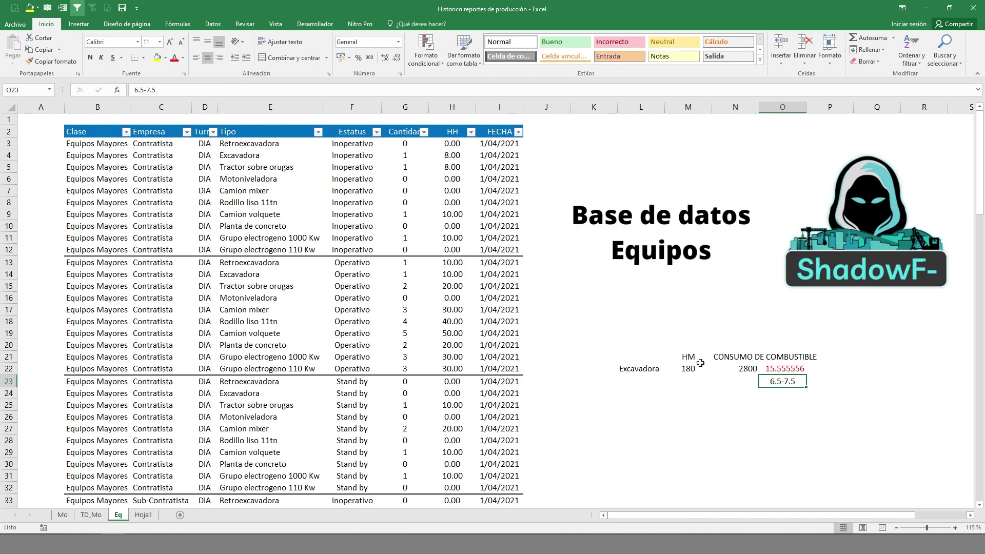
pyautogui.click(770, 367)
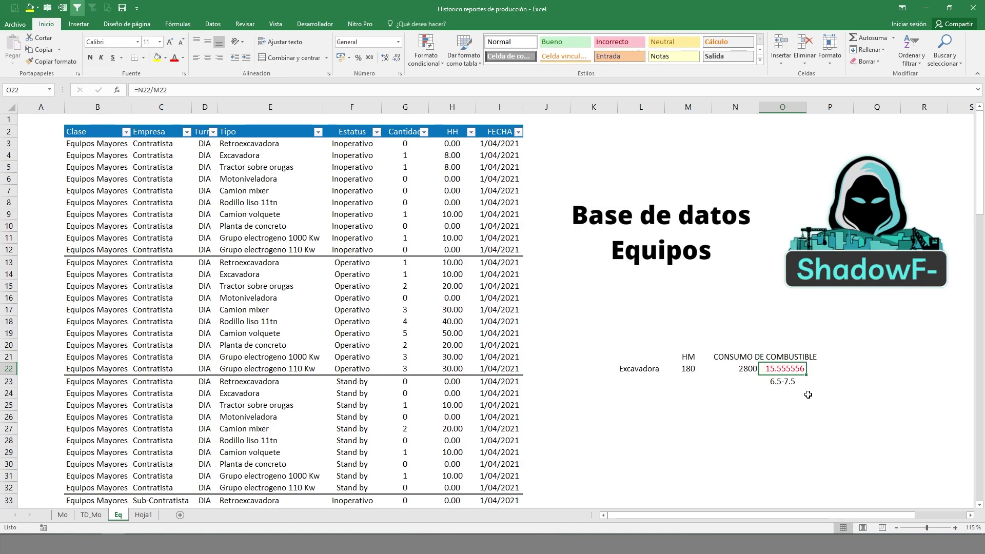
pyautogui.click(687, 373)
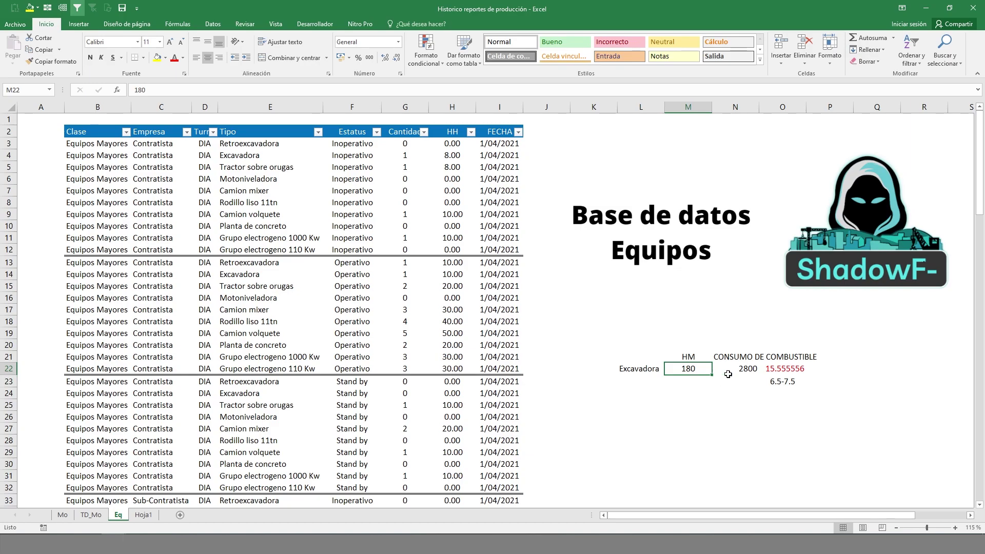
pyautogui.click(641, 426)
# - Enter the label OPERATIVIDAD in cell M25
pyautogui.click(693, 407)
pyautogui.write('OPERATIVIDAD')
pyautogui.press('Return')
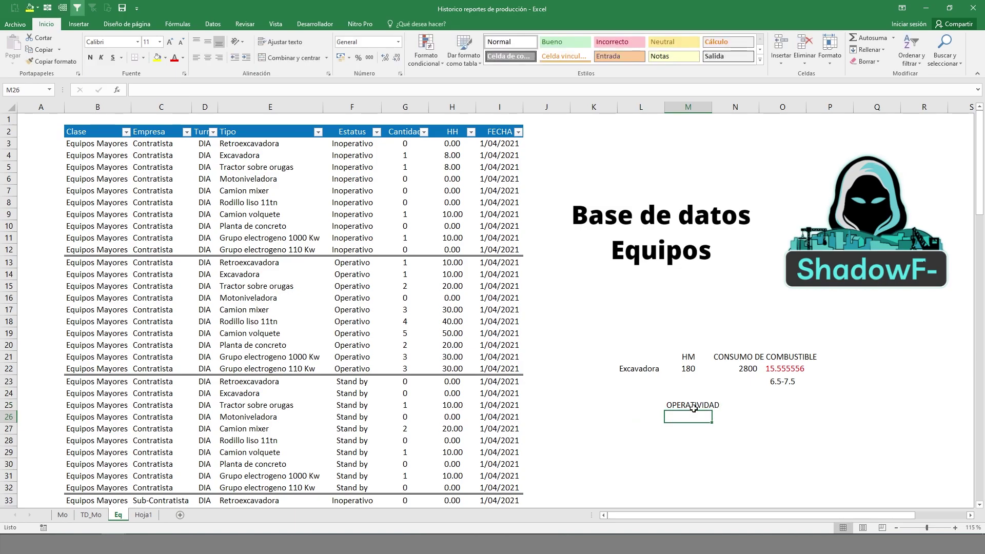
# - Enter the label HM TRABAJADAS in cell M26, below OPERATIVIDAD
pyautogui.write('HH TRABAJADAS')
pyautogui.press('Return')
pyautogui.press('Up')
pyautogui.write('HM TRABAJAS')
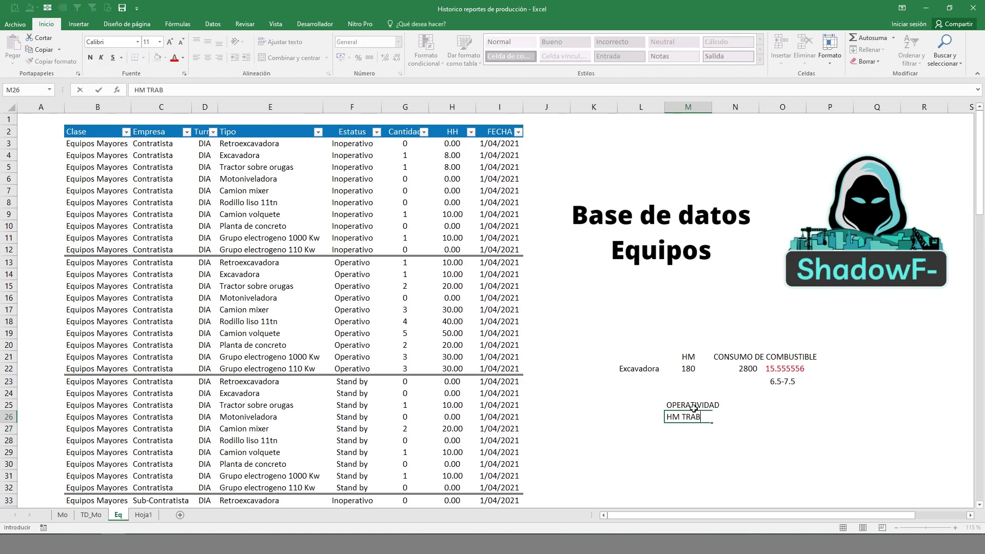
pyautogui.press('Return')
pyautogui.press('Up')
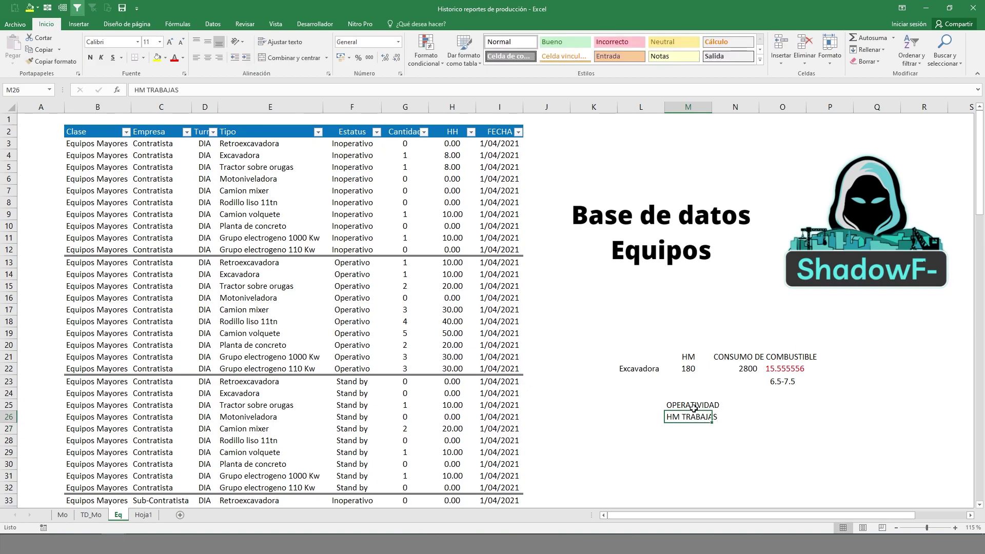
pyautogui.moveTo(172, 91); pyautogui.dragTo(178, 91)
pyautogui.write('DASS')
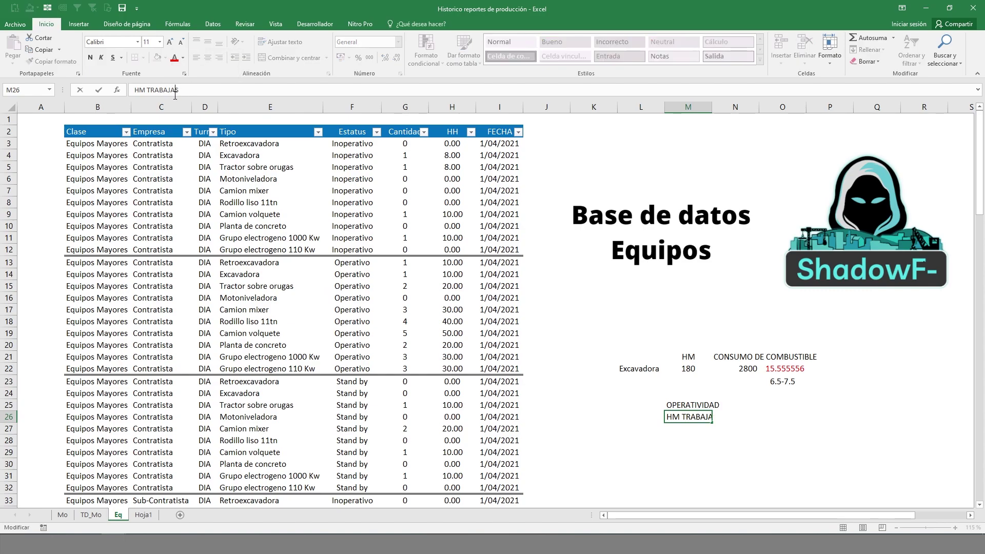
pyautogui.press('BackSpace')
pyautogui.click(789, 383)
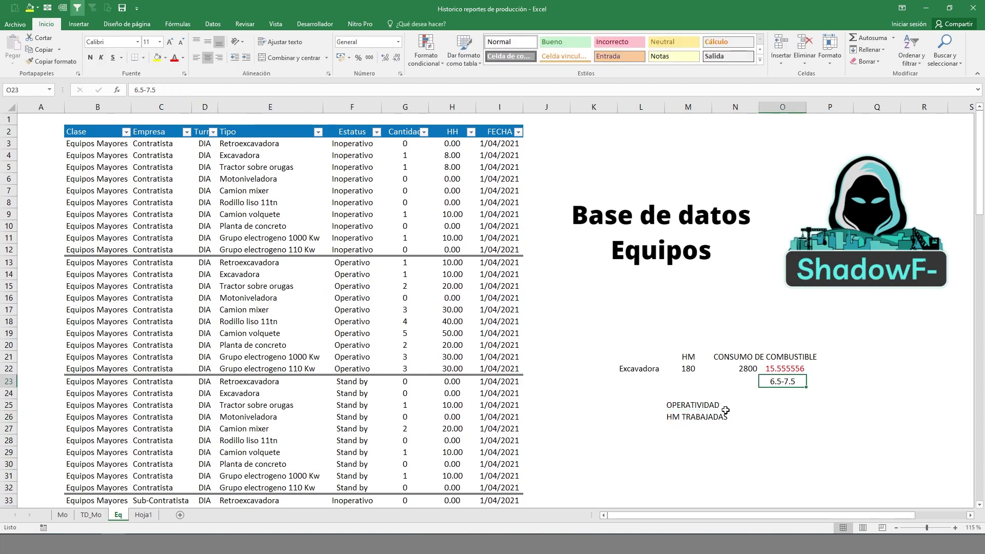
# - Enter the formula =1*10 in O25 as the OPERATIVIDAD value
pyautogui.click(756, 405)
pyautogui.click(761, 406)
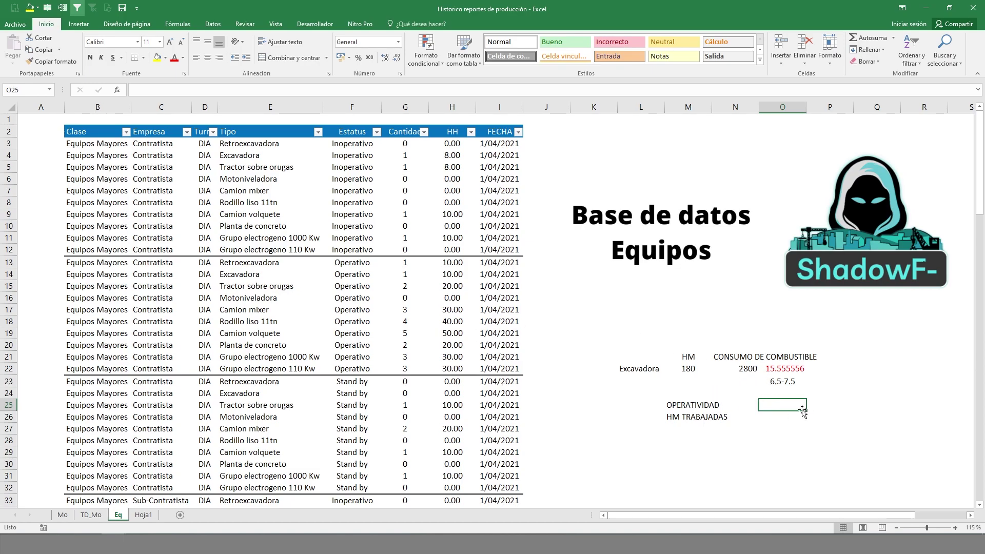
pyautogui.write('=1')
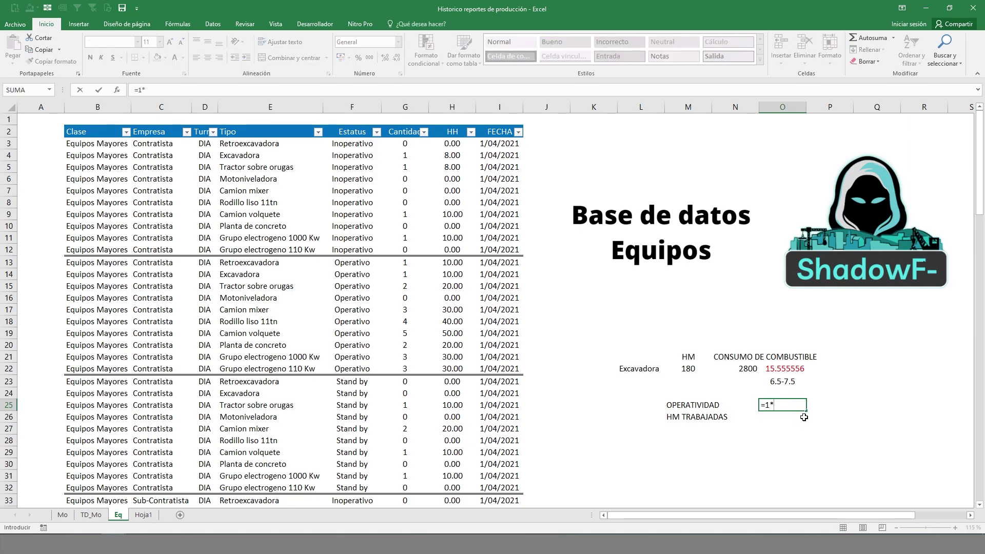
pyautogui.write('*10')
pyautogui.press('Return')
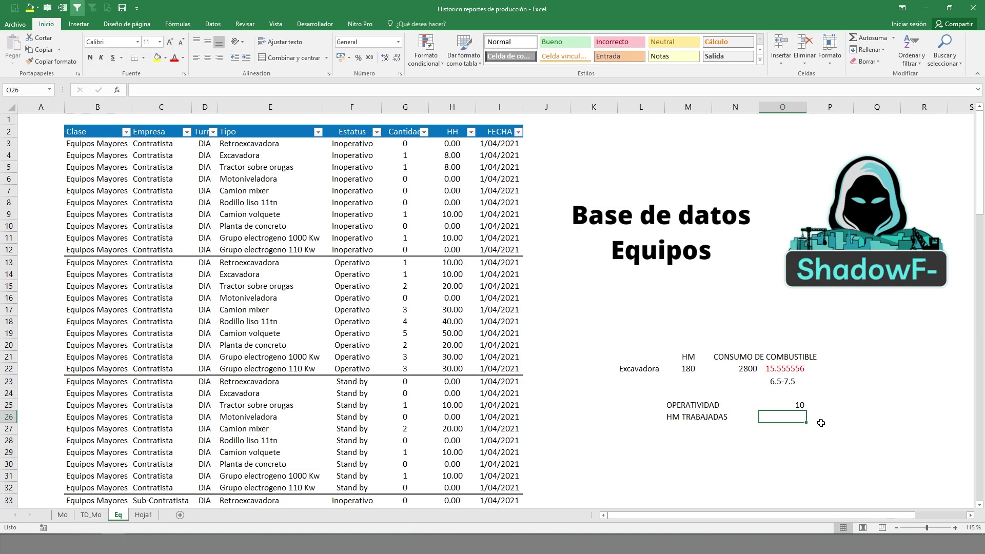
# - Enter the formula =805-802 in O26 as the HM TRABAJADAS value
pyautogui.write(')')
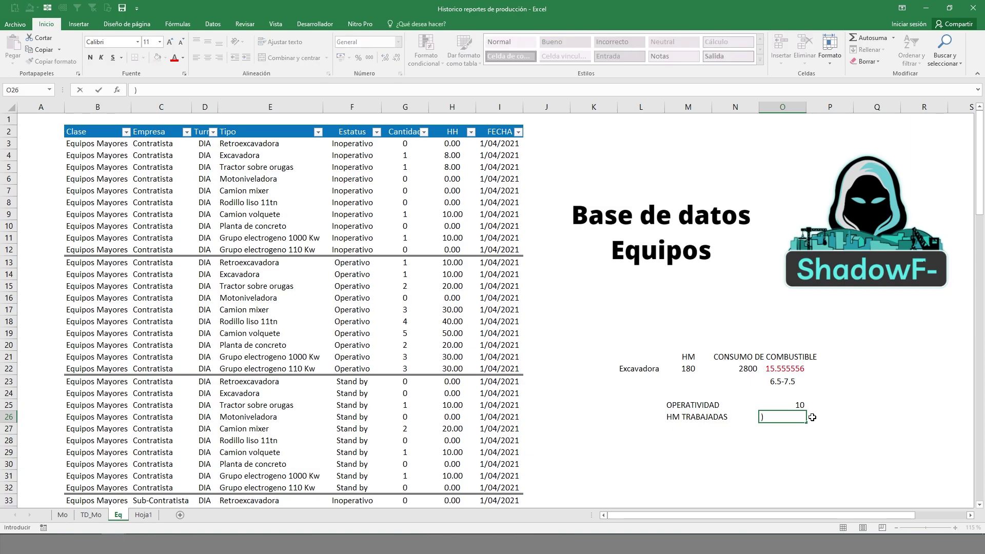
pyautogui.press('BackSpace')
pyautogui.write('=')
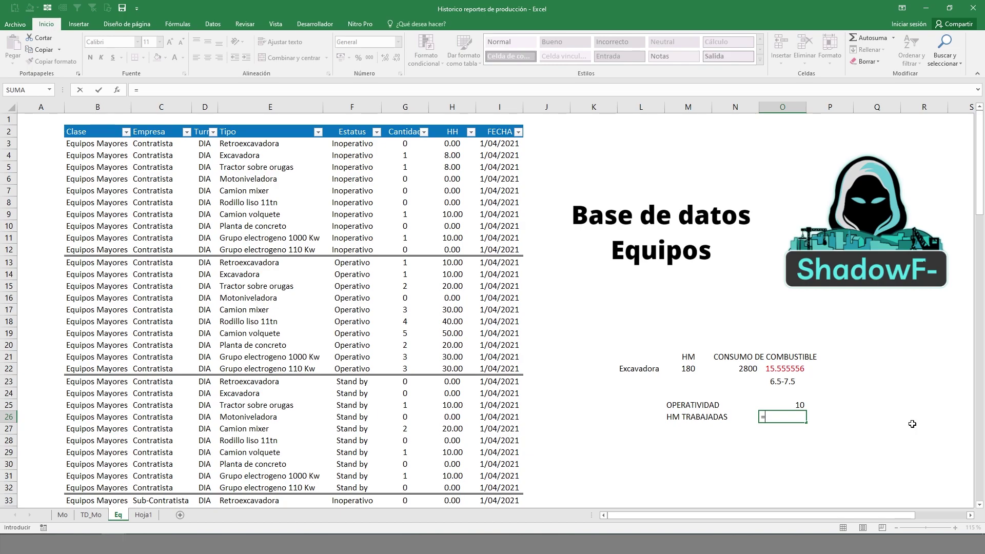
pyautogui.write('805-802')
pyautogui.hotkey('ctrl', 'Return')
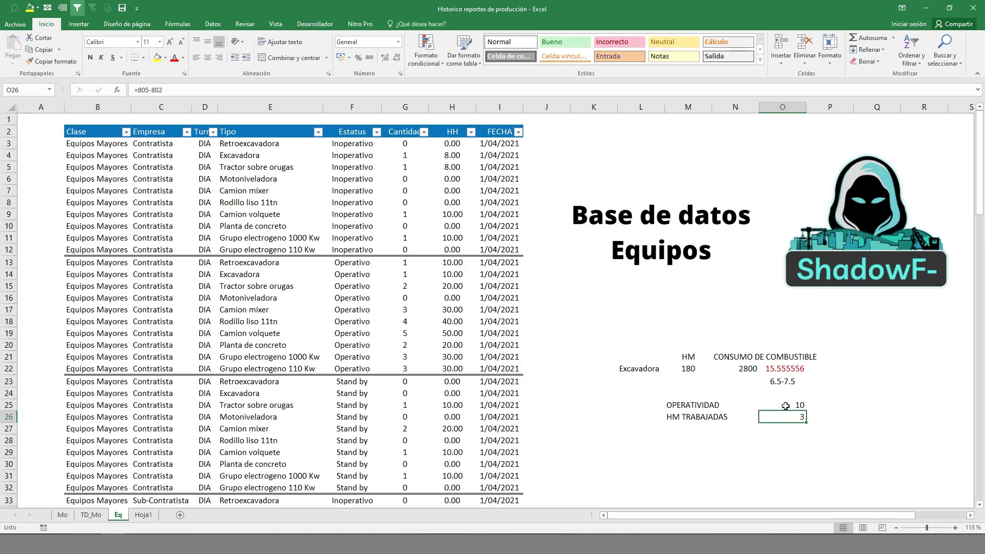
pyautogui.moveTo(785, 406)
pyautogui.mouseDown()
pyautogui.moveTo(686, 405)
pyautogui.moveTo(785, 417)
pyautogui.mouseUp()
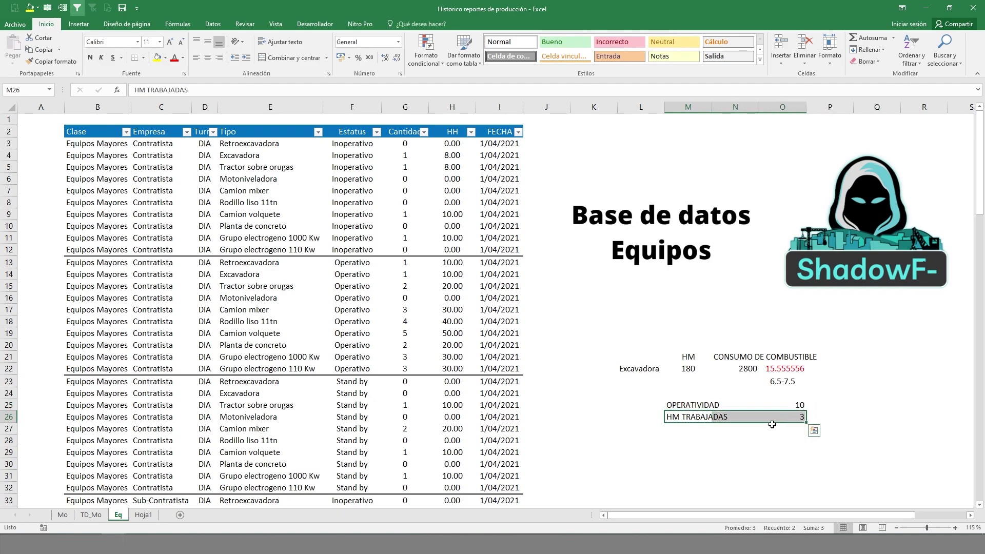
pyautogui.click(632, 390)
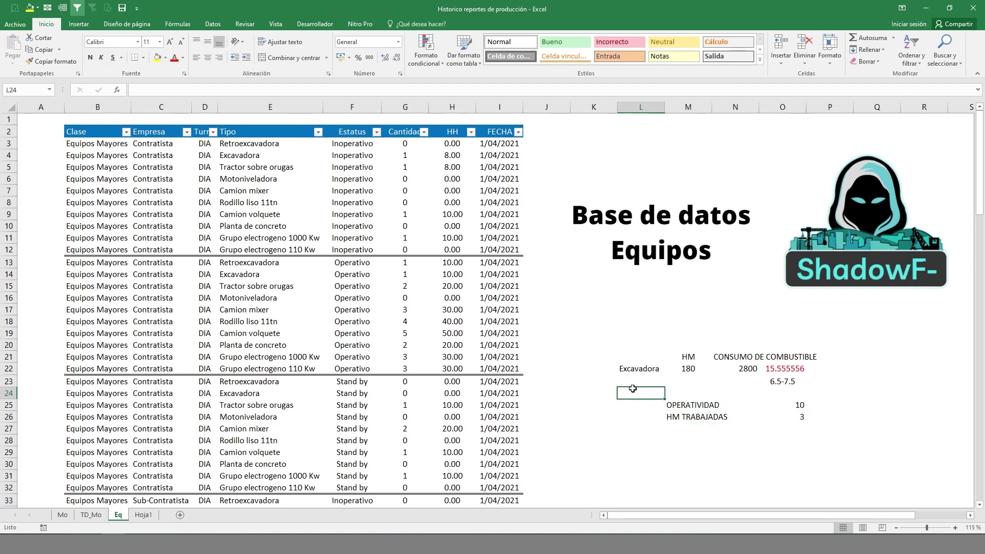
pyautogui.click(266, 214)
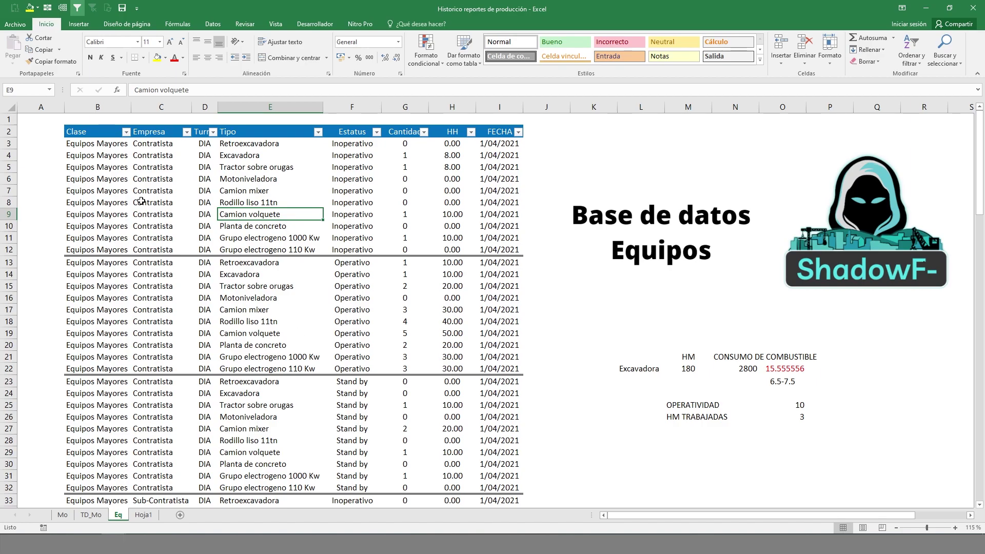
pyautogui.click(153, 214)
pyautogui.click(88, 129)
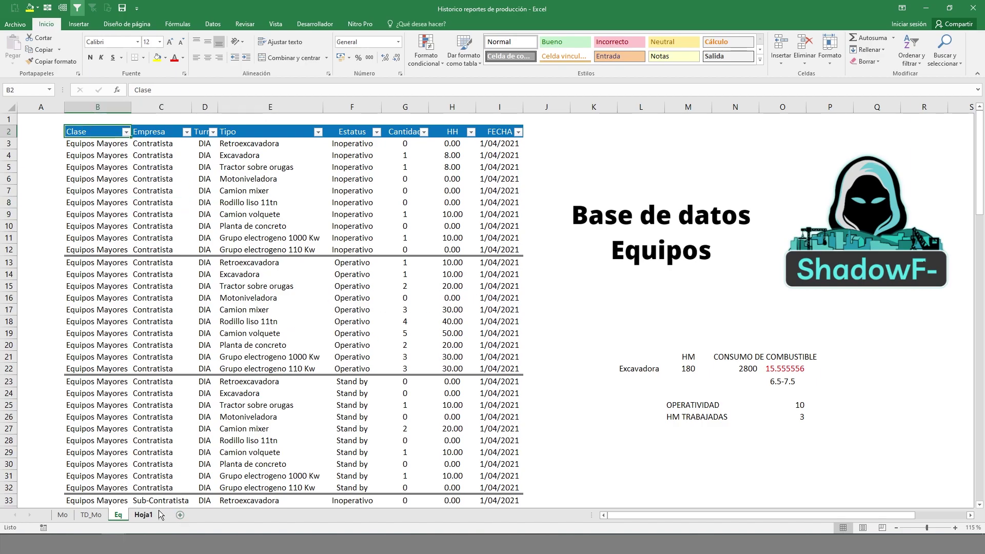
pyautogui.click(94, 515)
pyautogui.click(117, 515)
# - Rename the activities database sheet Hoja1 as Act
pyautogui.click(142, 514)
pyautogui.doubleClick(144, 515)
pyautogui.write('a')
pyautogui.press('Return')
pyautogui.press('BackSpace')
pyautogui.write('Act')
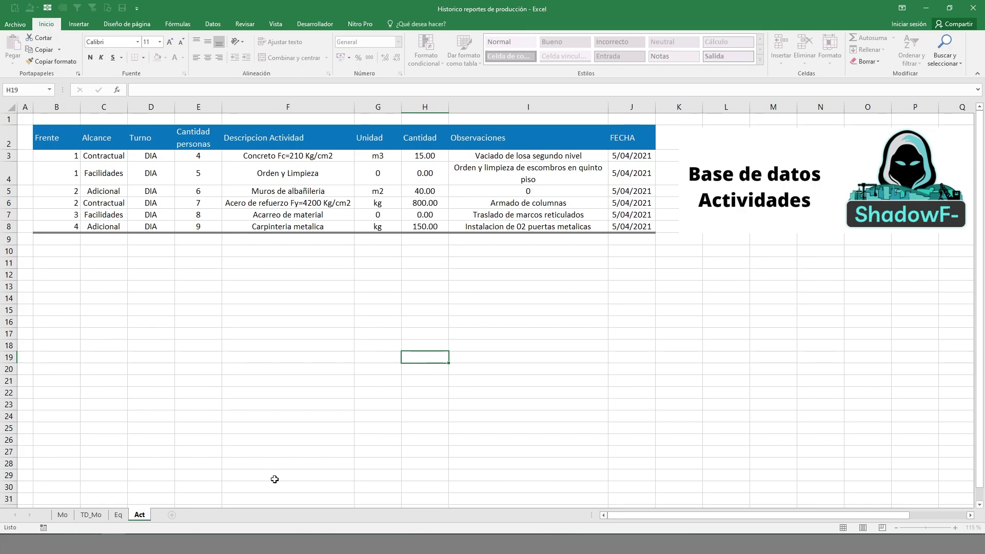
pyautogui.click(270, 477)
# - Add a new worksheet after Act and name it TD_Eq
pyautogui.click(173, 515)
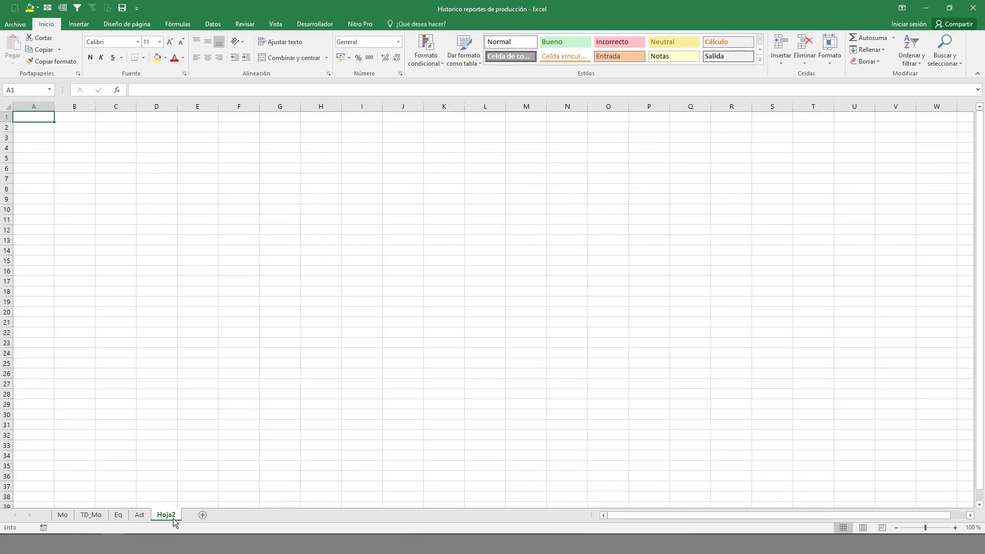
pyautogui.doubleClick(173, 515)
pyautogui.write('TD_Eq')
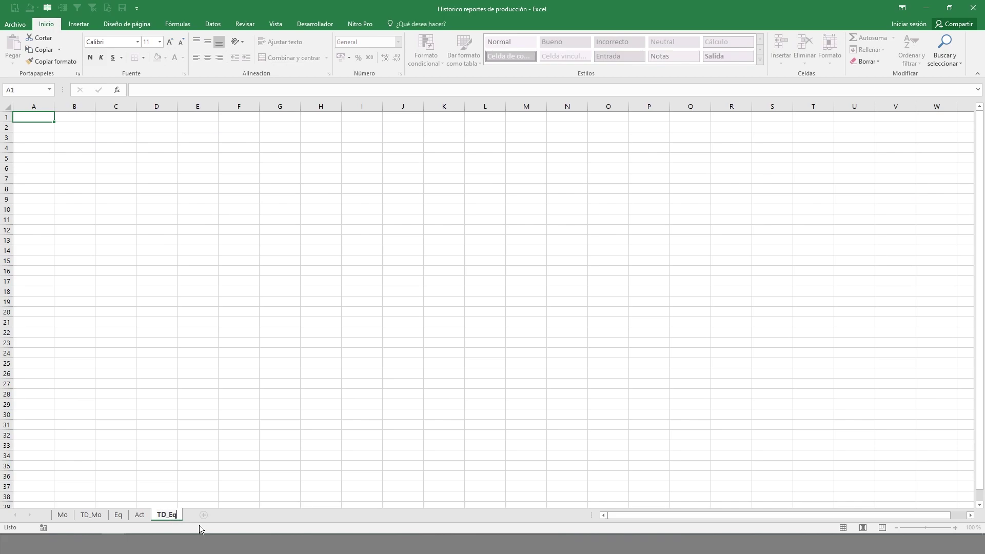
pyautogui.press('Return')
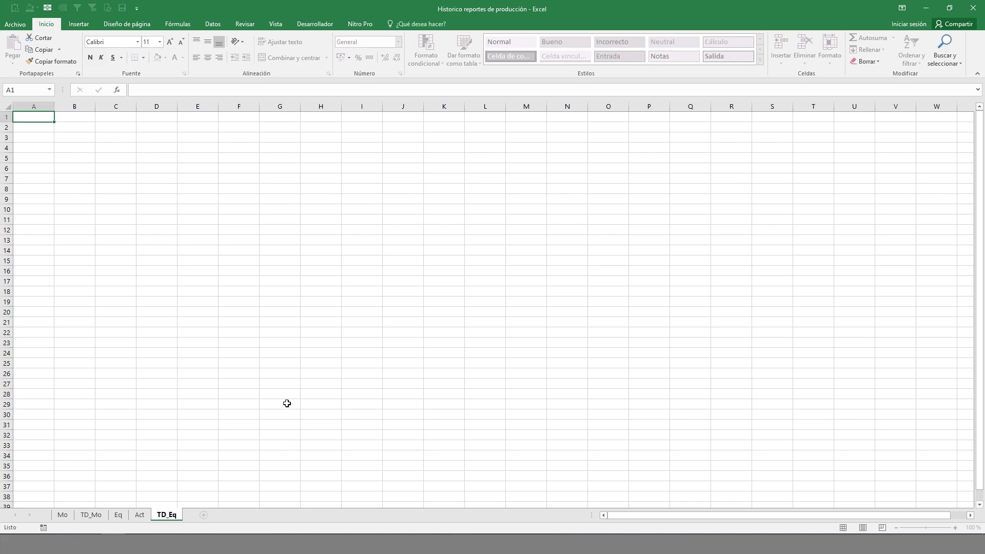
# - Create a pivot table at cell B2 of TD_Eq from the equipment data range Eq!$B$2:$I$122
pyautogui.click(79, 149)
pyautogui.click(81, 128)
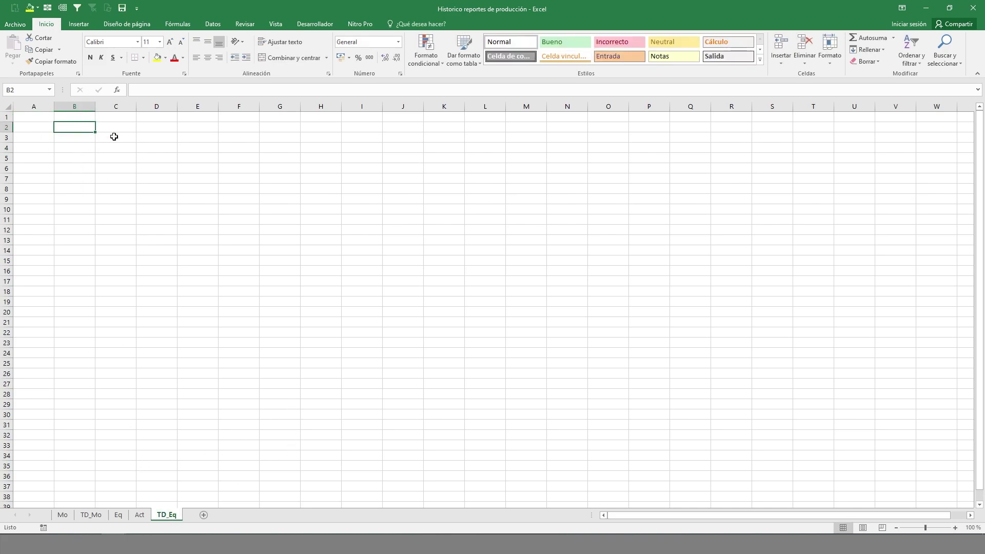
pyautogui.click(79, 24)
pyautogui.click(14, 55)
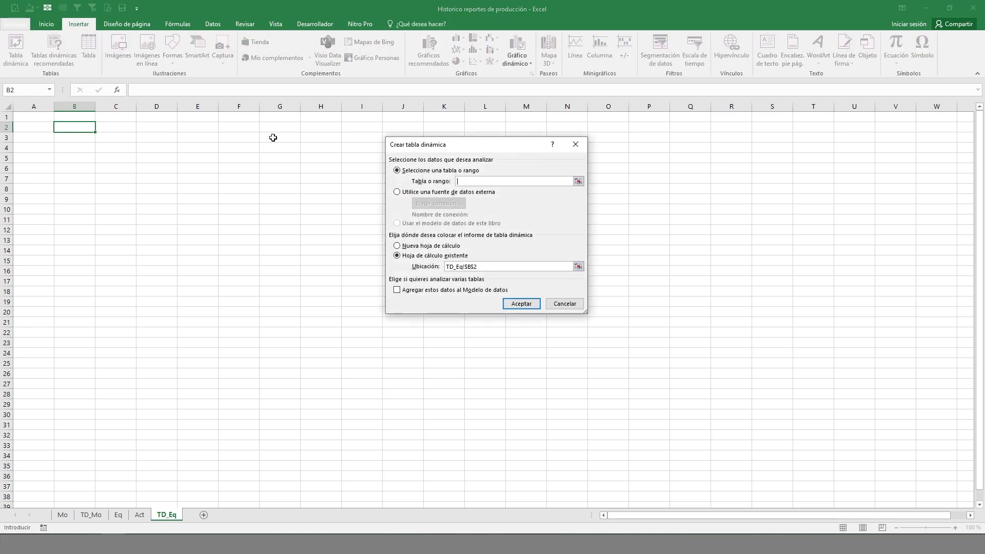
pyautogui.click(577, 183)
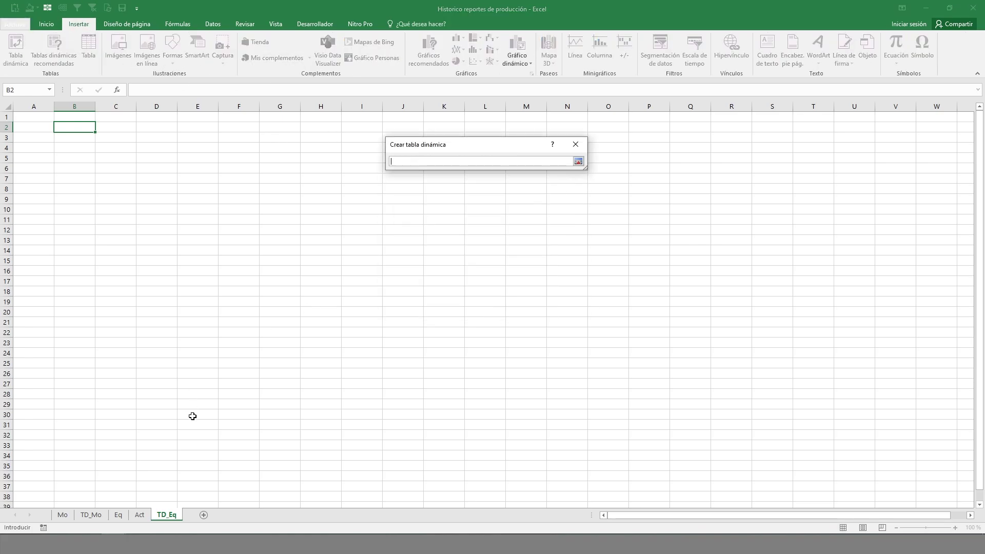
pyautogui.click(139, 515)
pyautogui.click(118, 514)
pyautogui.moveTo(99, 132); pyautogui.dragTo(500, 500)
pyautogui.click(578, 161)
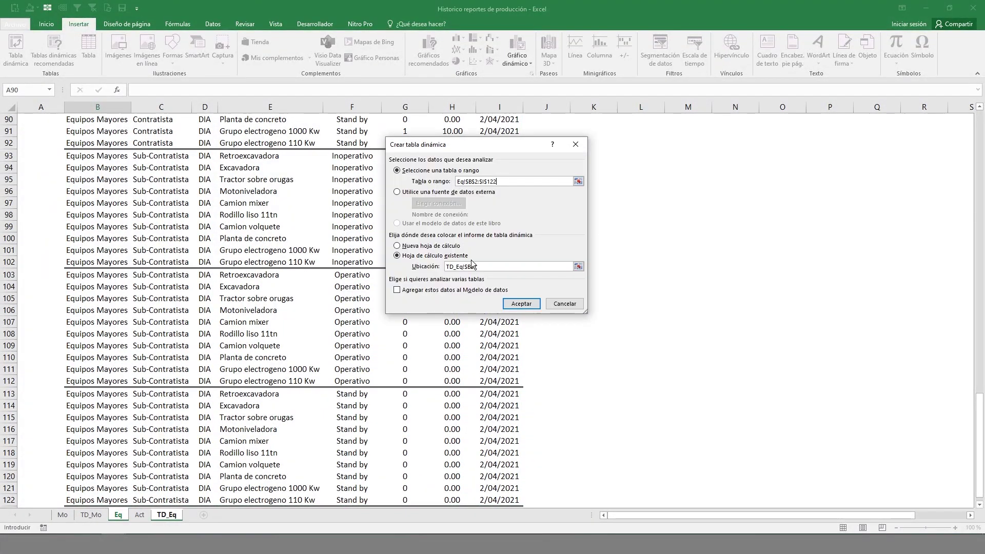
pyautogui.click(521, 303)
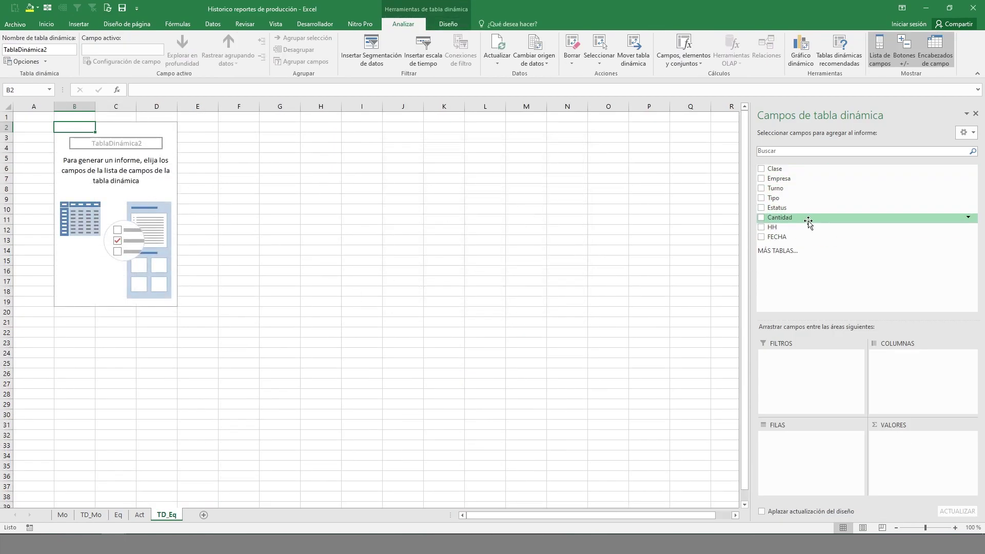
# - Set up the pivot table with Estatus as rows and HH summed as values
pyautogui.moveTo(834, 208); pyautogui.dragTo(795, 458)
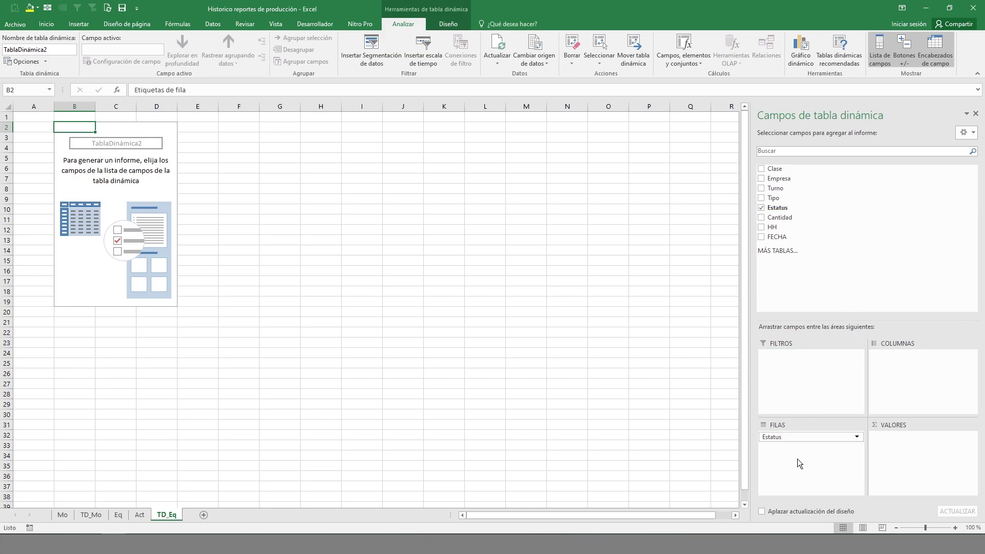
pyautogui.moveTo(792, 227); pyautogui.dragTo(968, 452)
# - Enter the formula =46/626 in E3 for the Inoperativo share of hours
pyautogui.click(216, 144)
pyautogui.press('Up')
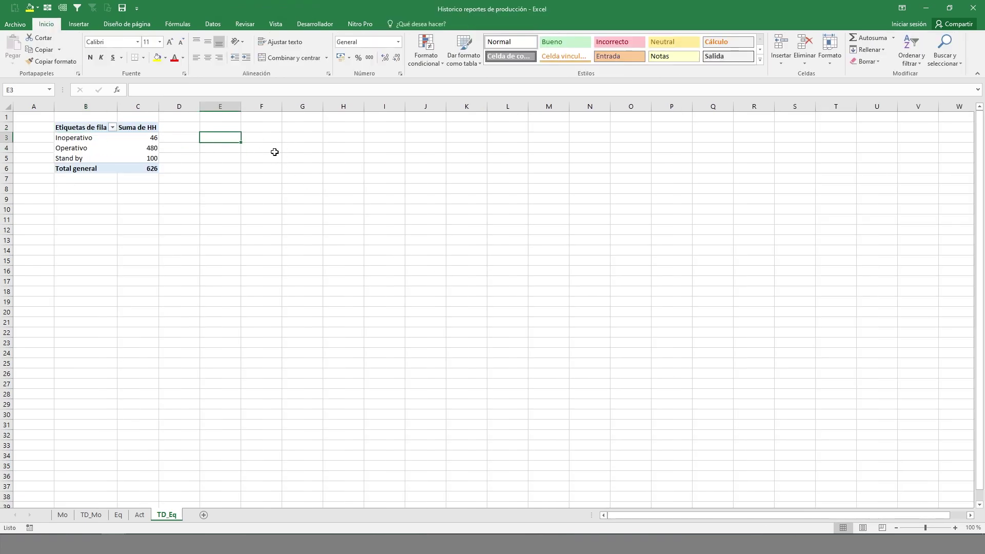
pyautogui.write('=')
pyautogui.write('46/626')
pyautogui.press('Return')
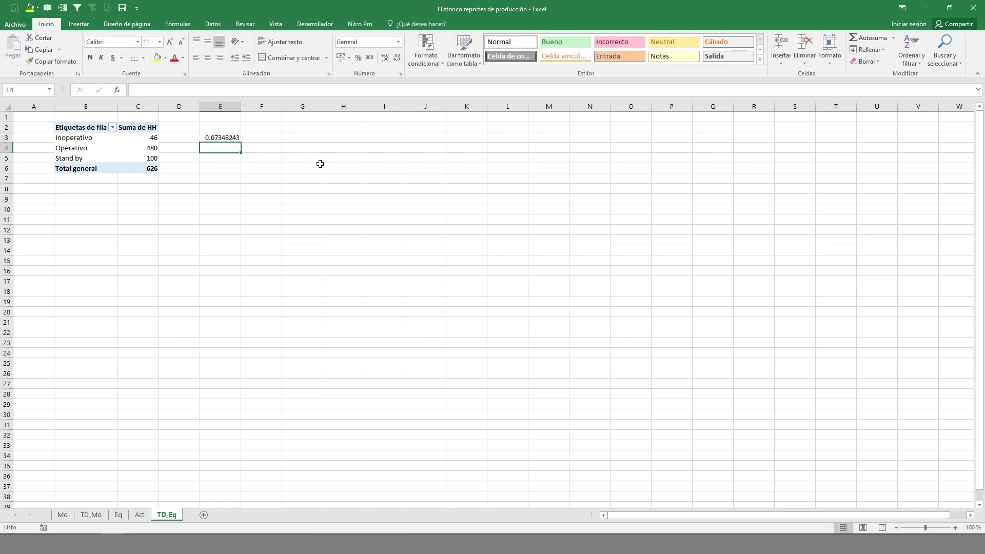
# - Enter the formula =480/626 in E4 for the Operativo share of hours
pyautogui.write(')')
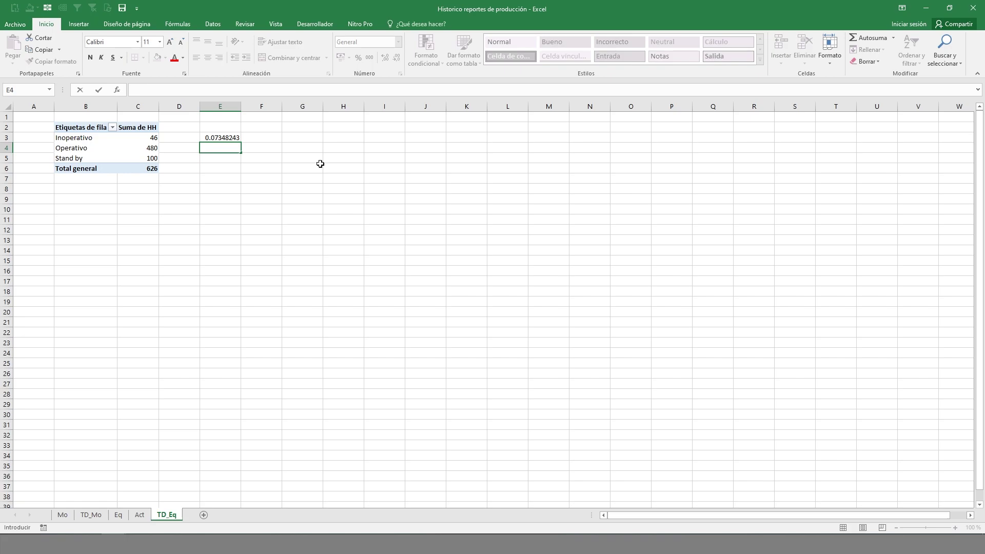
pyautogui.press('BackSpace')
pyautogui.write('=')
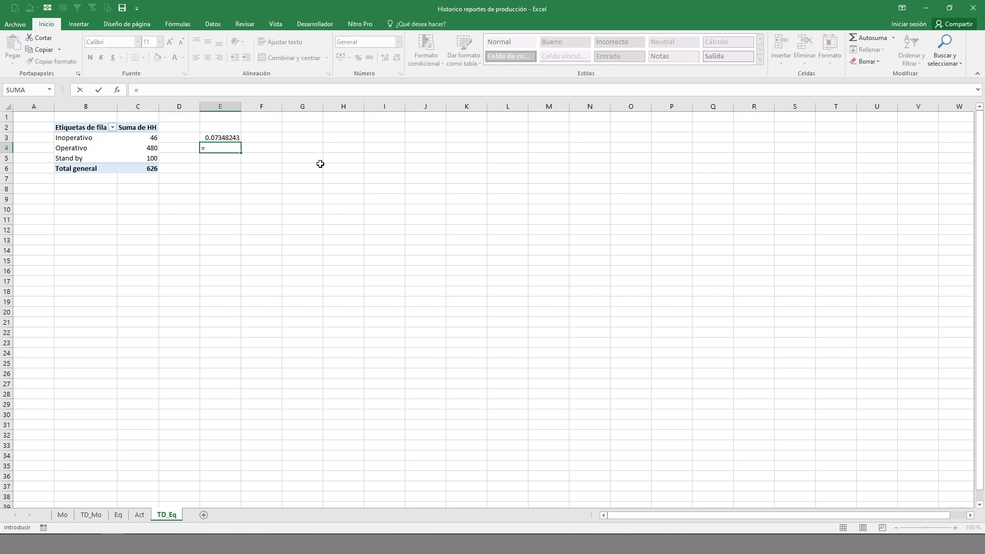
pyautogui.write('480/626')
pyautogui.press('Return')
# - Enter the formula =100/626 in E5 for the Stand by share of hours
pyautogui.write('=100/6226')
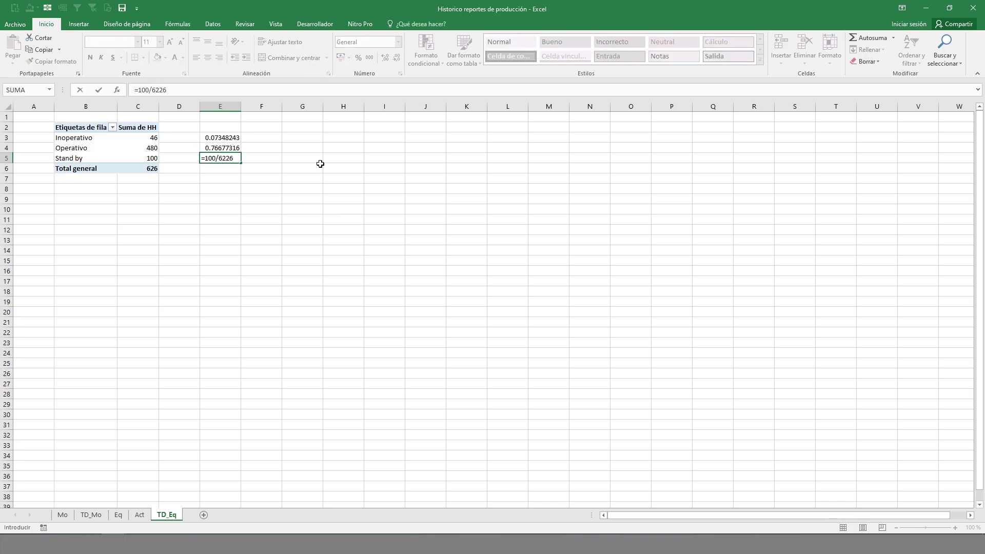
pyautogui.write('6')
pyautogui.press('Return')
# - Total the three shares in E6 with AutoSum
pyautogui.press('Up')
pyautogui.press('Down')
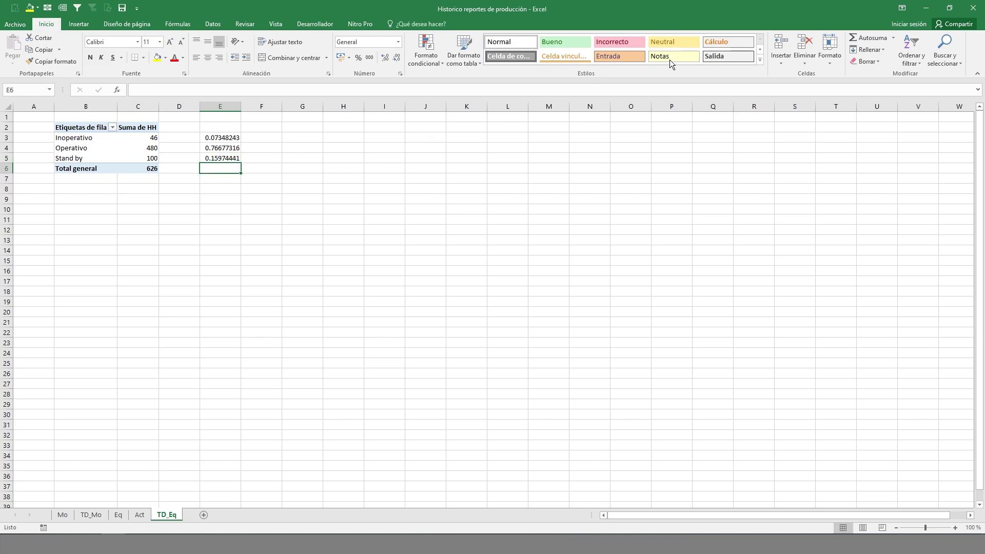
pyautogui.click(861, 43)
pyautogui.press('Return')
pyautogui.press('Up')
# - Format E3:E6 as percentages with two decimal places
pyautogui.moveTo(220, 137); pyautogui.dragTo(220, 170)
pyautogui.click(358, 58)
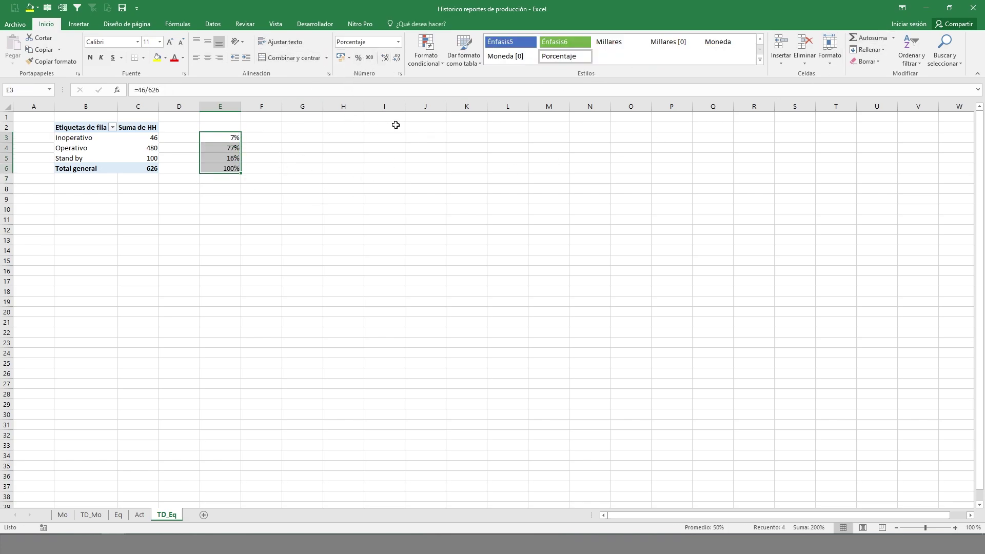
pyautogui.click(385, 58)
pyautogui.click(385, 57)
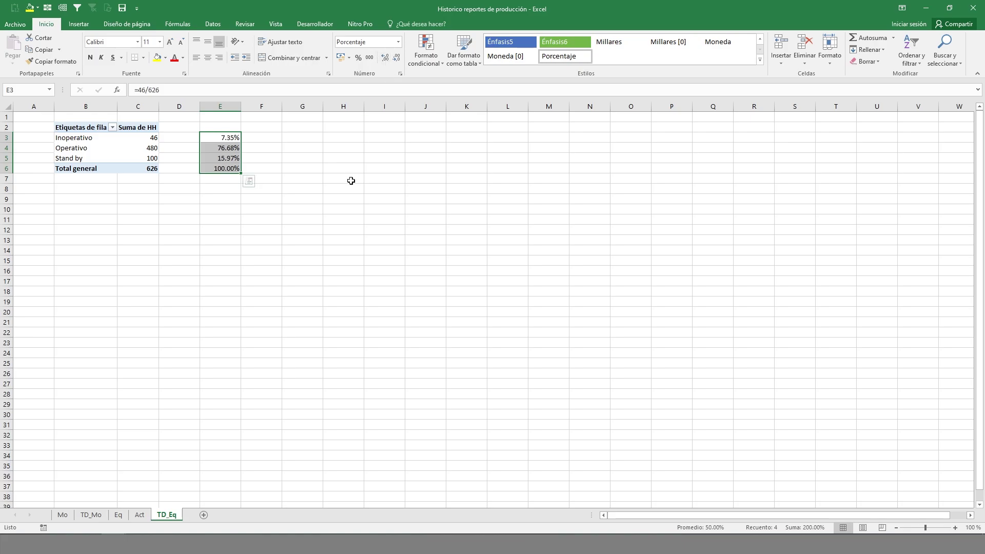
pyautogui.click(353, 179)
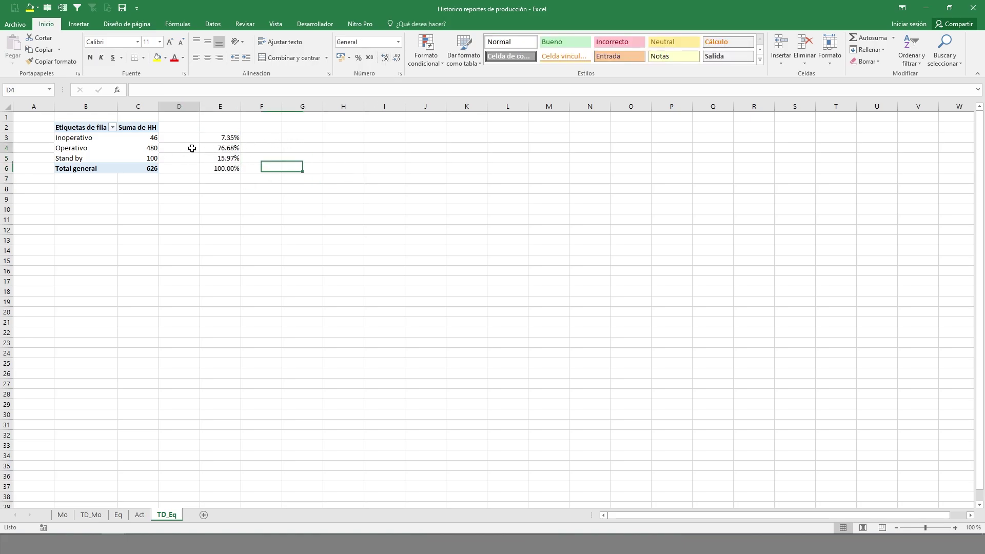
# - Review the equipment status percentages, and look over the Eq, TD_Mo and Mo sheets
pyautogui.click(221, 135)
pyautogui.click(213, 158)
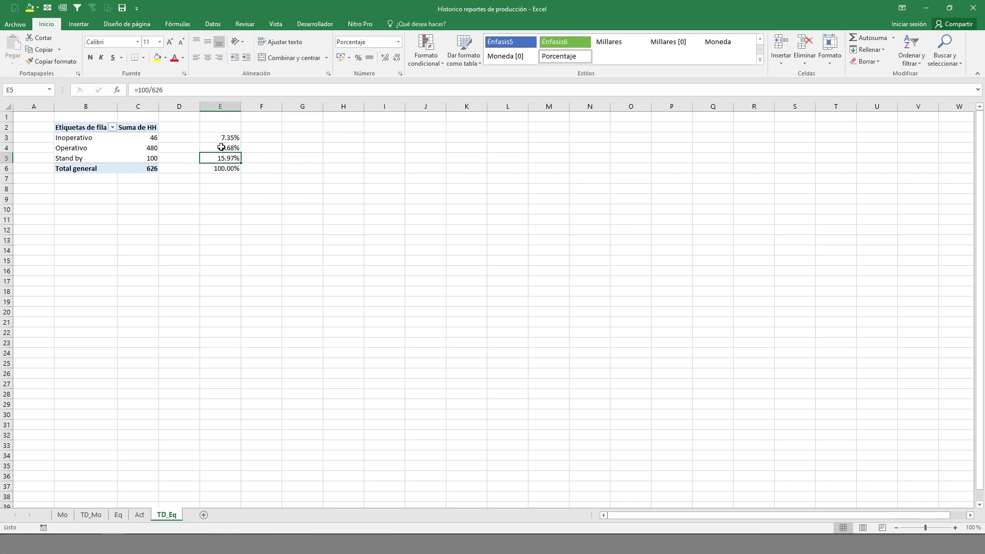
pyautogui.click(206, 137)
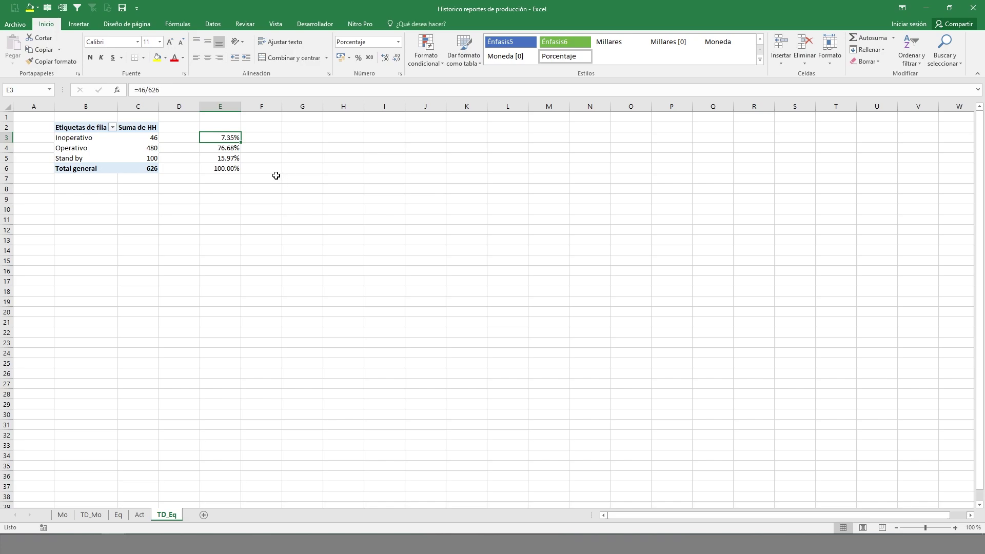
pyautogui.click(118, 515)
pyautogui.click(91, 515)
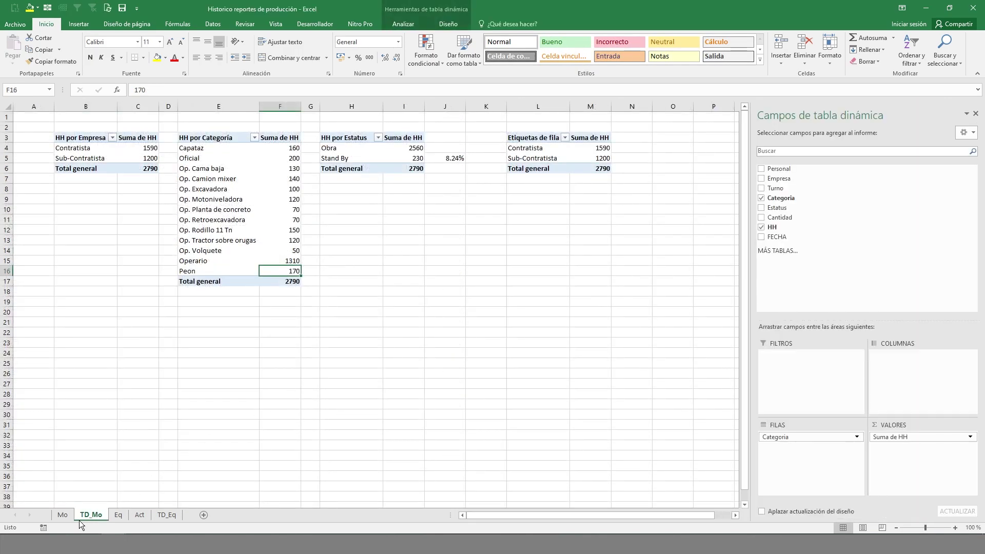
pyautogui.click(62, 515)
pyautogui.scroll(6, 408, 382)
pyautogui.scroll(20, 411, 383)
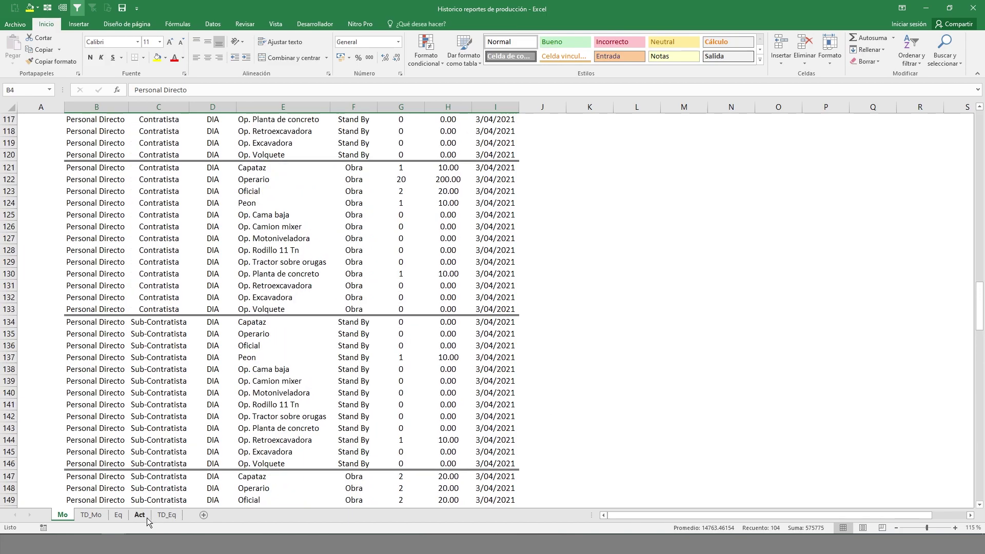
# - Hide the gridlines on the Act sheet
pyautogui.click(146, 520)
pyautogui.click(423, 345)
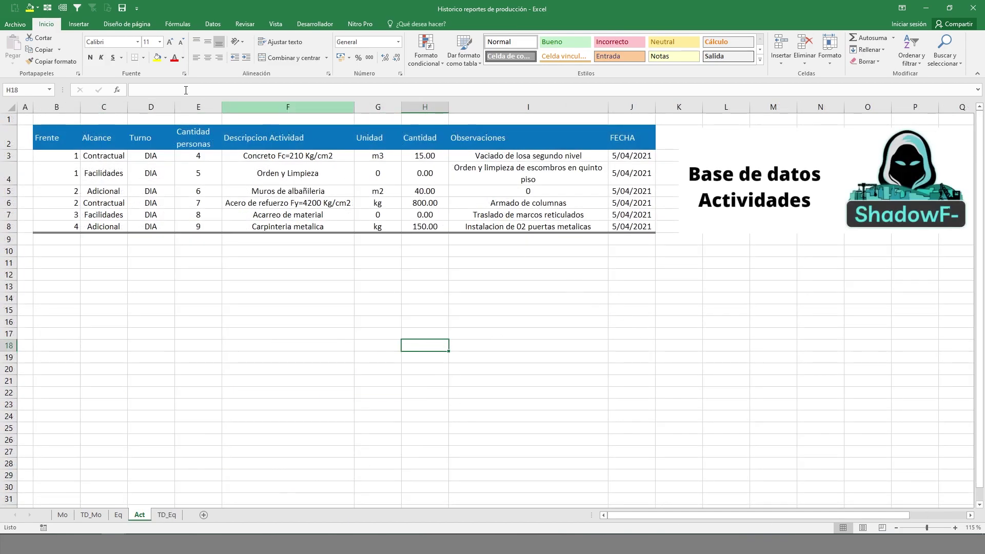
pyautogui.click(276, 23)
pyautogui.click(149, 60)
pyautogui.click(152, 60)
pyautogui.click(152, 58)
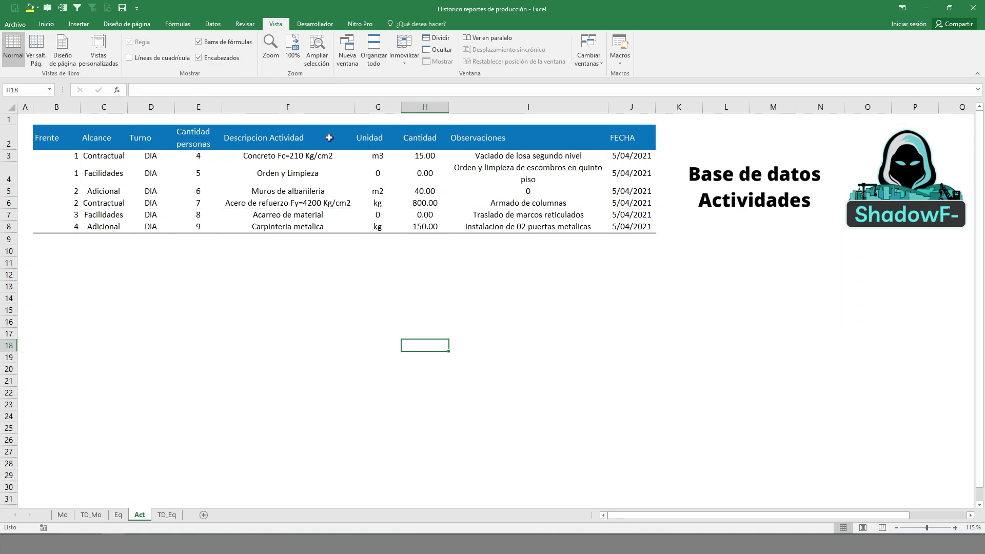
pyautogui.click(580, 312)
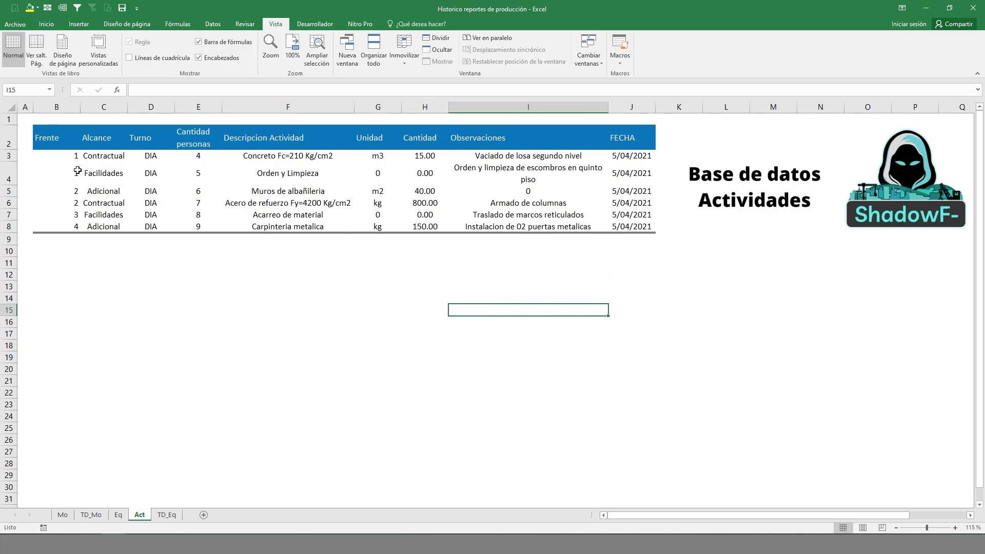
# - Copy the activity records in B3:J8 and paste them directly below, starting at B9
pyautogui.click(58, 158)
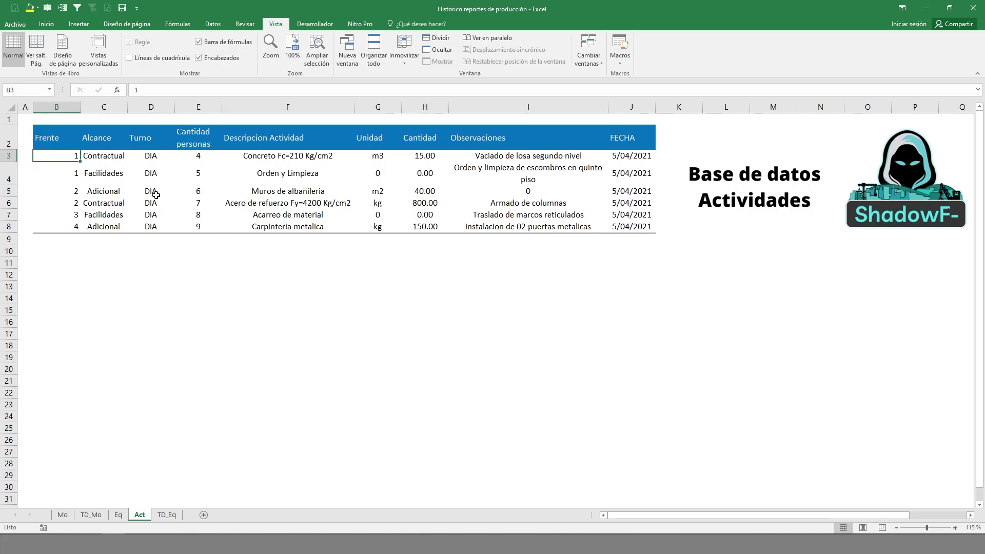
pyautogui.moveTo(63, 154); pyautogui.dragTo(648, 228)
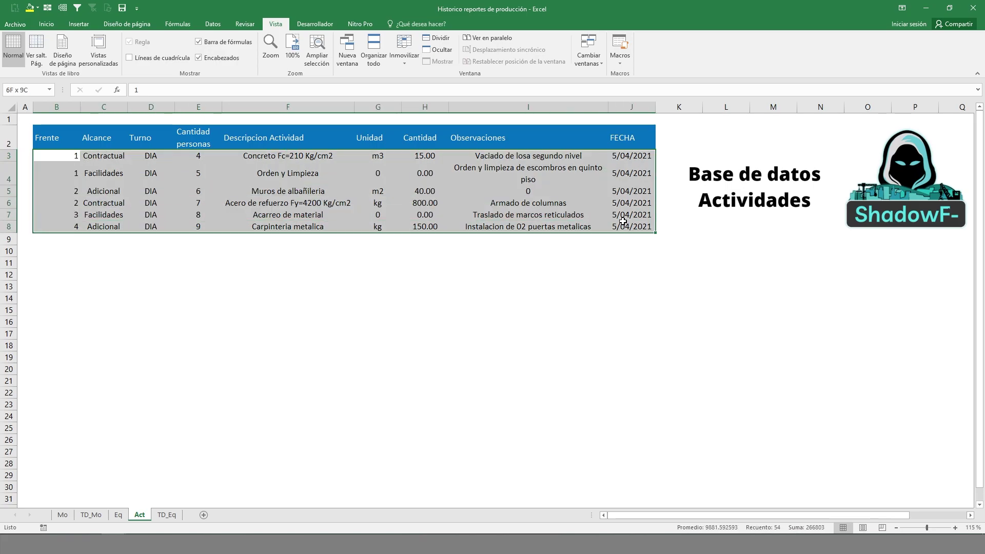
pyautogui.hotkey('ctrl', 'c')
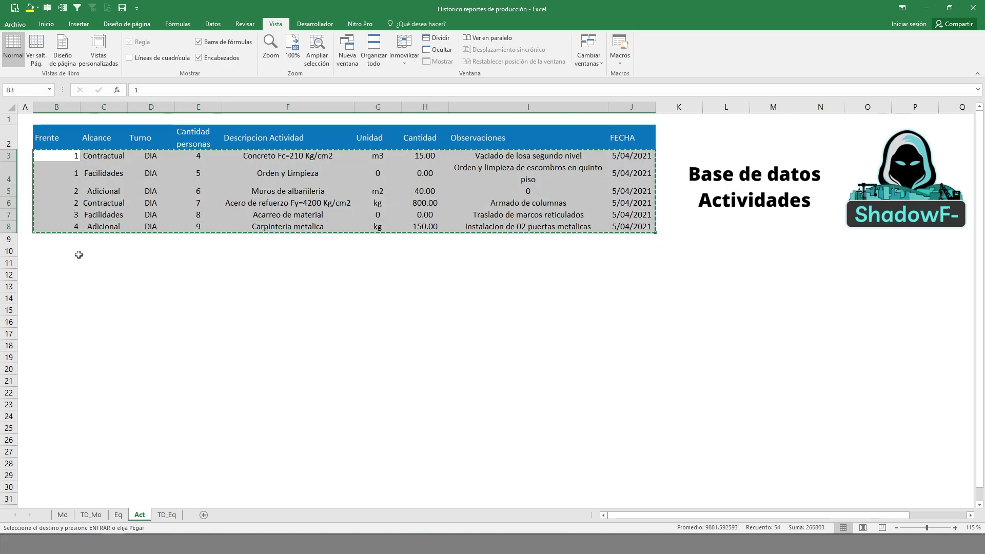
pyautogui.click(72, 239)
pyautogui.hotkey('ctrl', 'v')
pyautogui.press('Escape')
# - Set the FECHA of the first pasted record in J9 to 6/04/2021
pyautogui.click(623, 240)
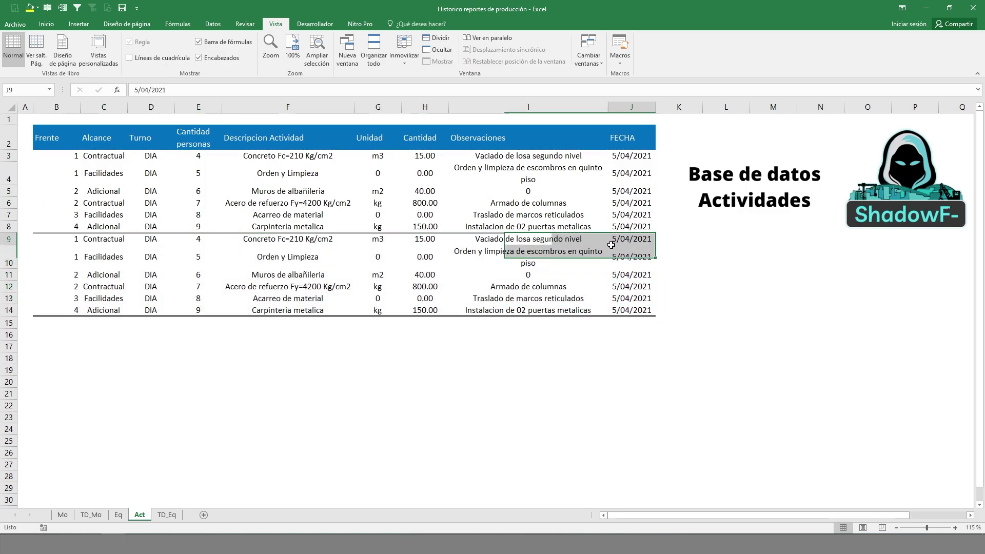
pyautogui.doubleClick(623, 240)
pyautogui.press('Home')
pyautogui.press('Delete')
pyautogui.write('6')
pyautogui.press('Return')
# - Copy the date in J9 to the remaining pasted records down to J14
pyautogui.click(623, 240)
pyautogui.hotkey('ctrl', 'c')
pyautogui.hotkey('shift', 'Down')
pyautogui.moveTo(622, 240); pyautogui.dragTo(628, 310)
pyautogui.hotkey('ctrl', 'v')
pyautogui.press('Escape')
pyautogui.click(674, 330)
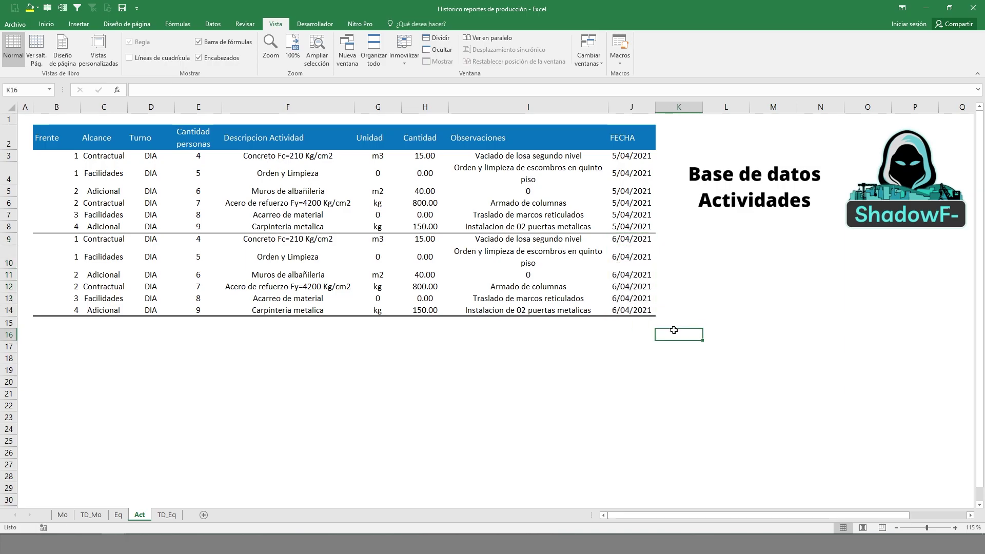
# - Add filters to the activities table's header row, from Frente to FECHA
pyautogui.moveTo(630, 137); pyautogui.dragTo(76, 138)
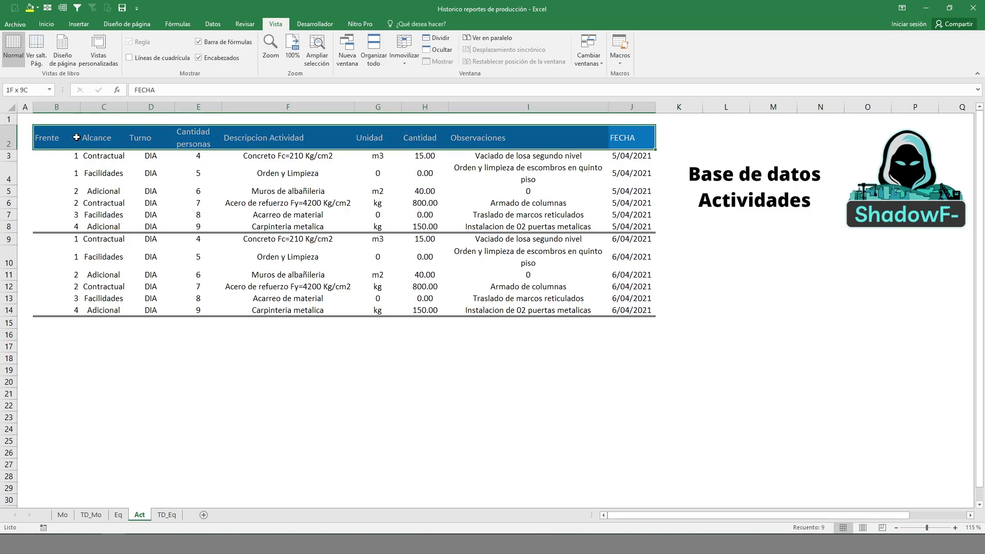
pyautogui.click(77, 8)
pyautogui.click(264, 187)
pyautogui.click(308, 156)
pyautogui.click(350, 144)
pyautogui.click(396, 221)
pyautogui.click(319, 203)
pyautogui.click(308, 194)
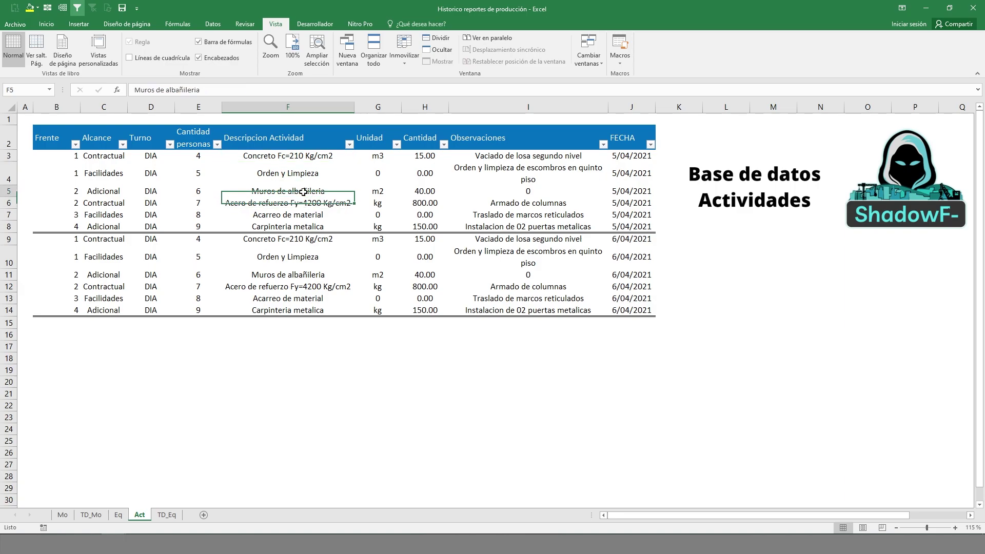
# - Filter the Descripcion Actividad column to show only the Muros de albañileria records
pyautogui.click(349, 145)
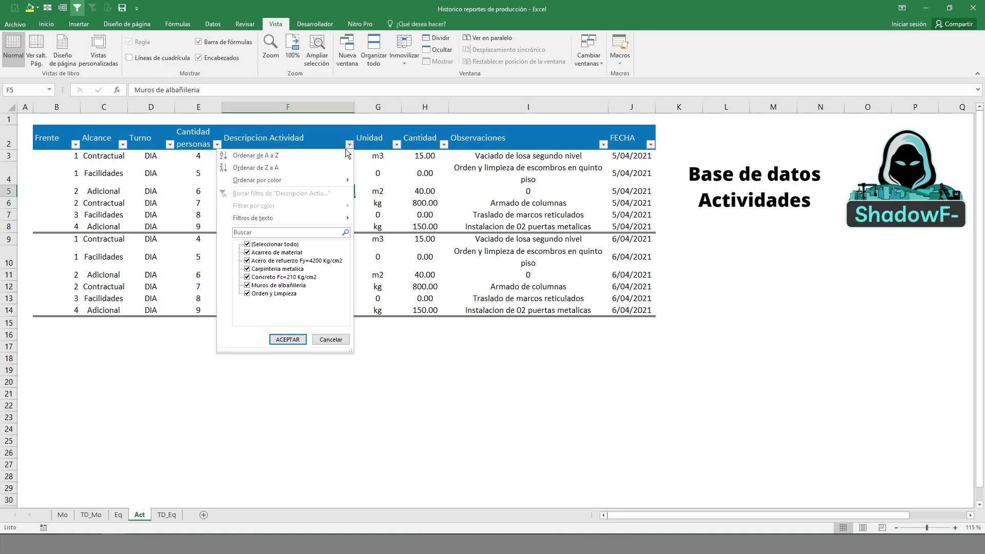
pyautogui.click(246, 245)
pyautogui.write('muro de albañileria')
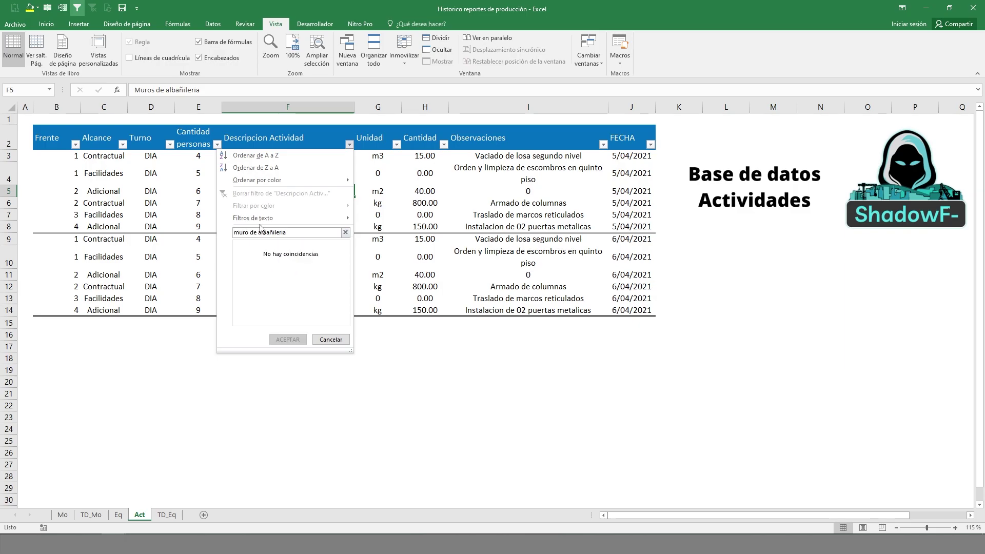
pyautogui.press('BackSpace')
pyautogui.press('BackSpace')
pyautogui.press('BackSpace')
pyautogui.press('BackSpace')
pyautogui.press('BackSpace')
pyautogui.press('BackSpace')
pyautogui.press('BackSpace')
pyautogui.press('BackSpace')
pyautogui.press('BackSpace')
pyautogui.press('BackSpace')
pyautogui.press('BackSpace')
pyautogui.press('Return')
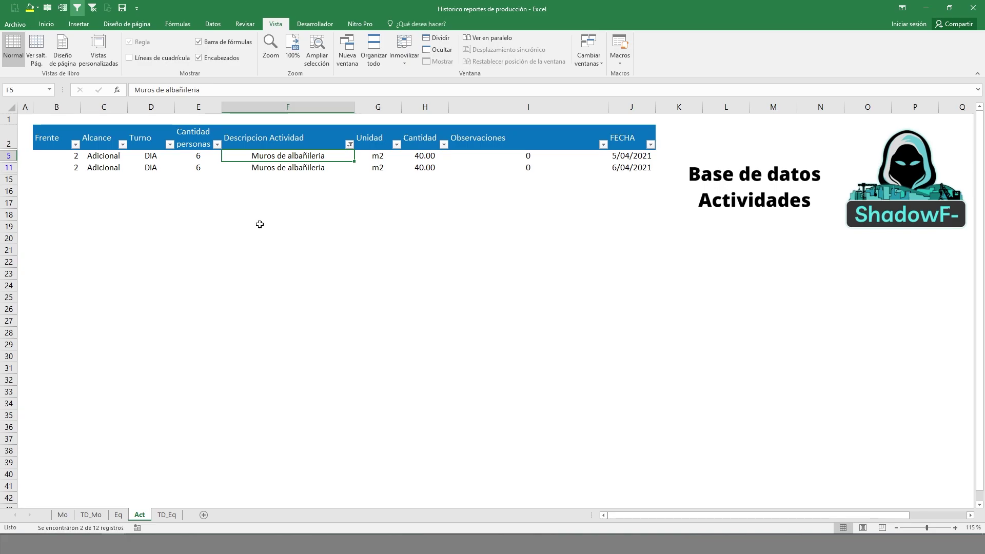
# - Clear the activity filter so that all records are shown
pyautogui.click(325, 250)
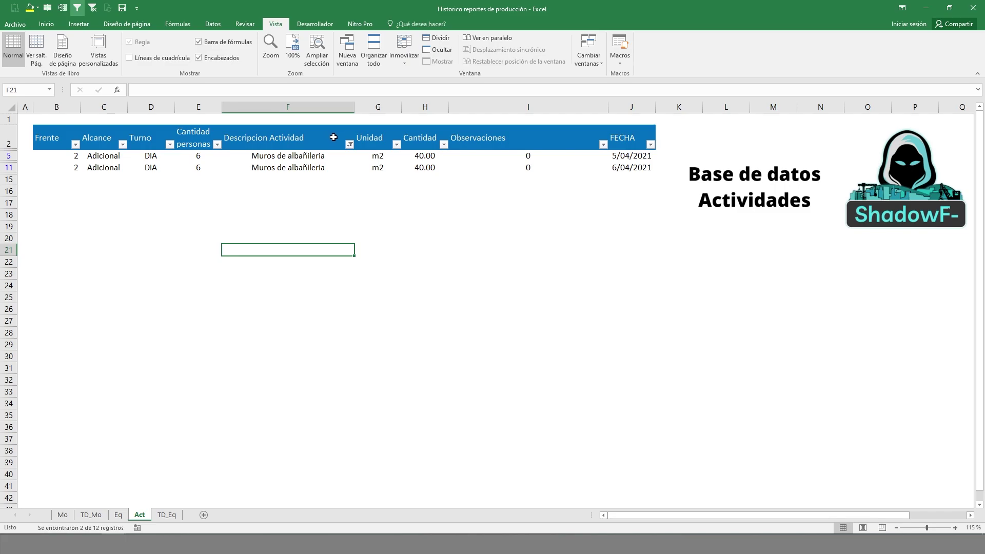
pyautogui.click(575, 309)
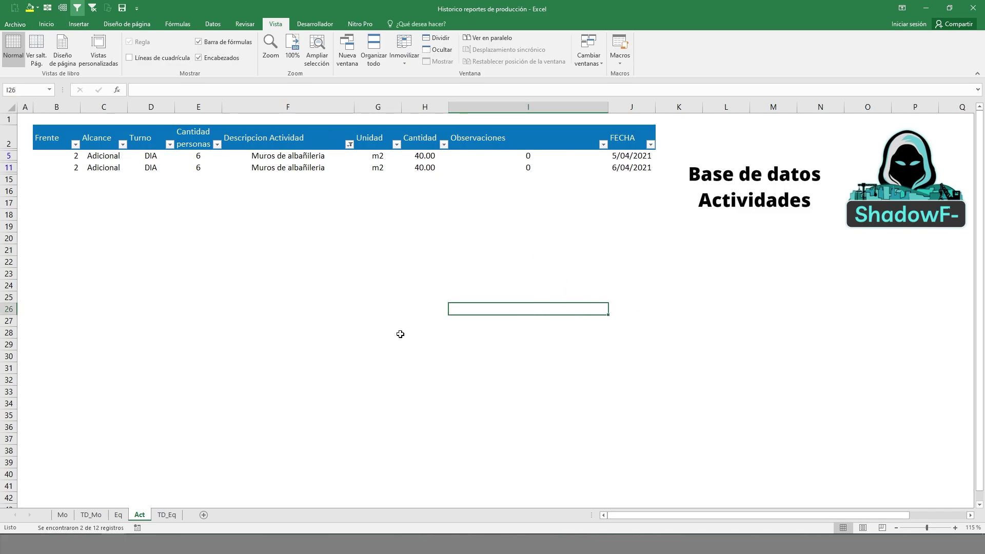
pyautogui.click(93, 7)
pyautogui.click(679, 335)
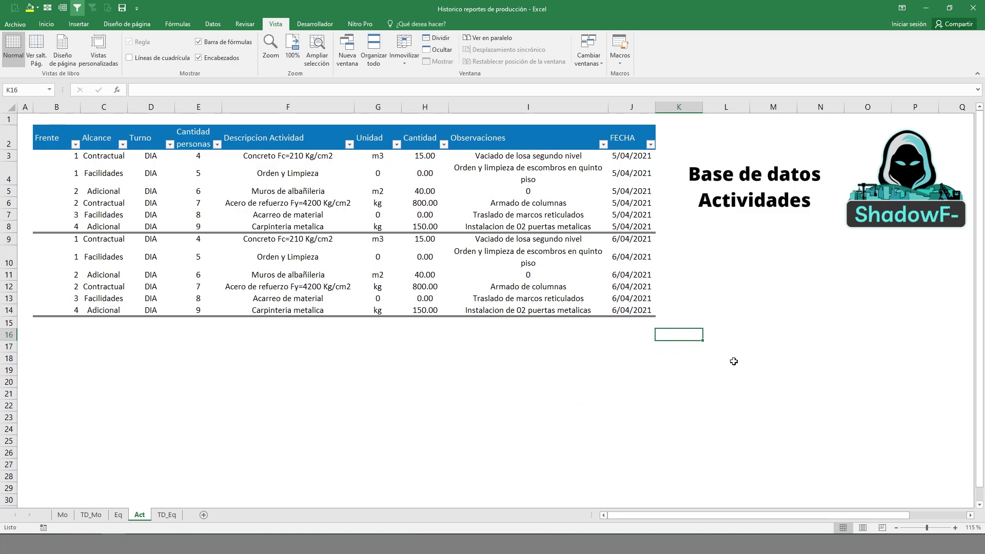
# - Fill the empty cells G20 to J20 below the activities table with yellow
pyautogui.click(262, 381)
pyautogui.click(391, 388)
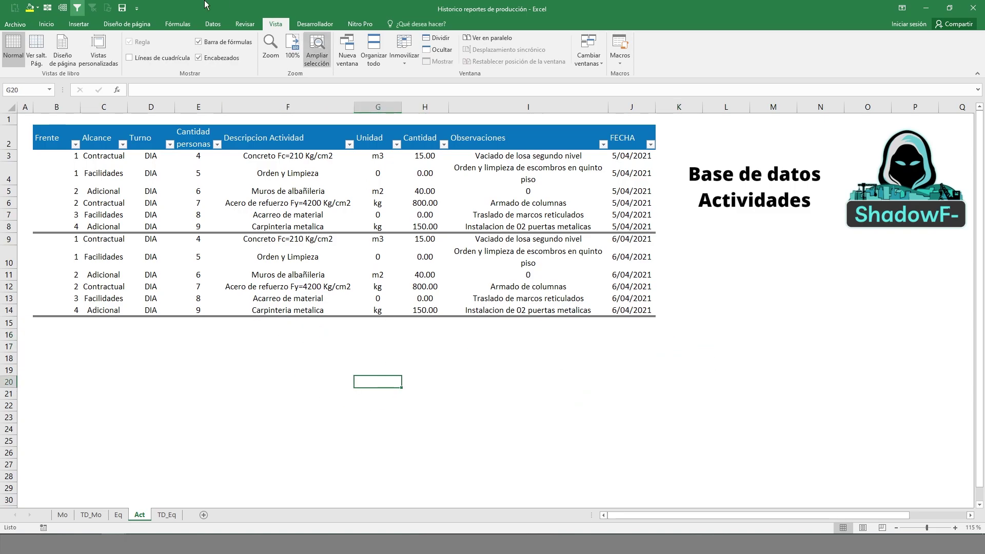
pyautogui.click(46, 24)
pyautogui.click(165, 57)
pyautogui.click(183, 141)
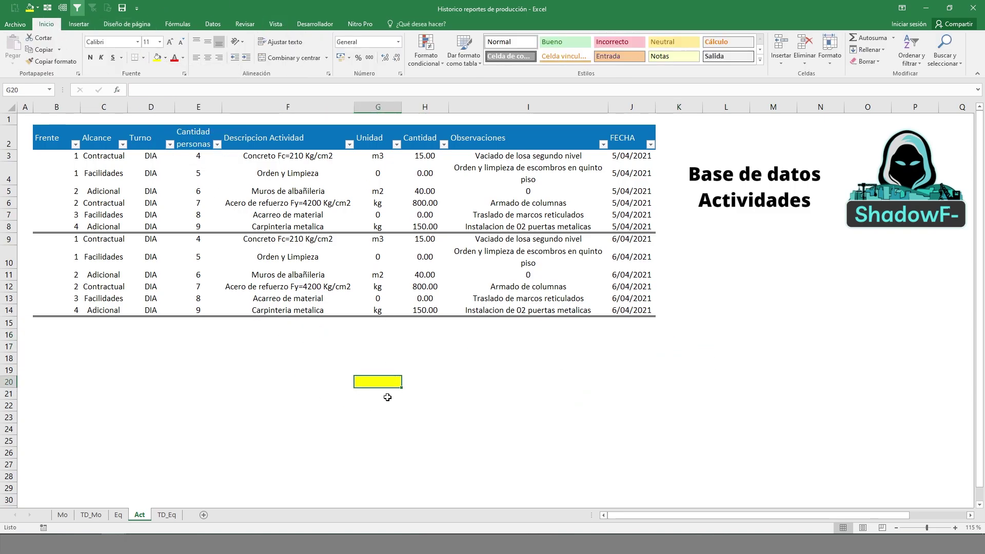
pyautogui.moveTo(374, 380); pyautogui.dragTo(655, 384)
pyautogui.click(157, 57)
pyautogui.click(620, 441)
pyautogui.click(569, 397)
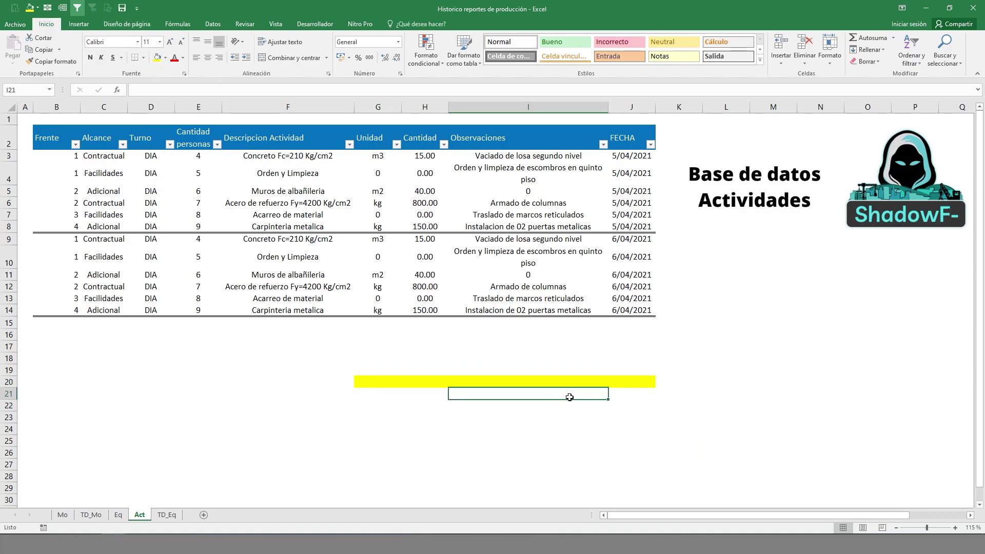
# - Remove the fill color from the range F18 to M21 below the activities table
pyautogui.click(358, 362)
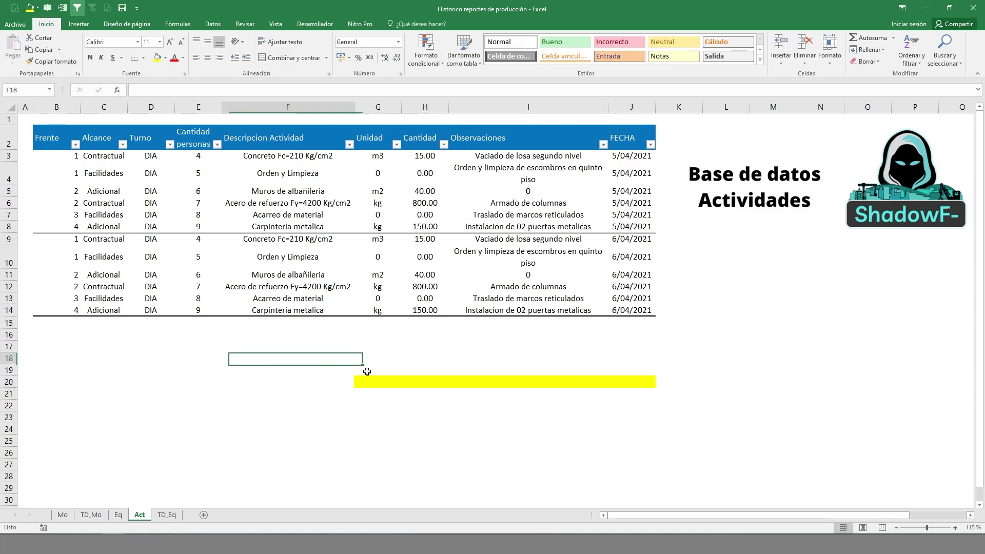
pyautogui.click(387, 379)
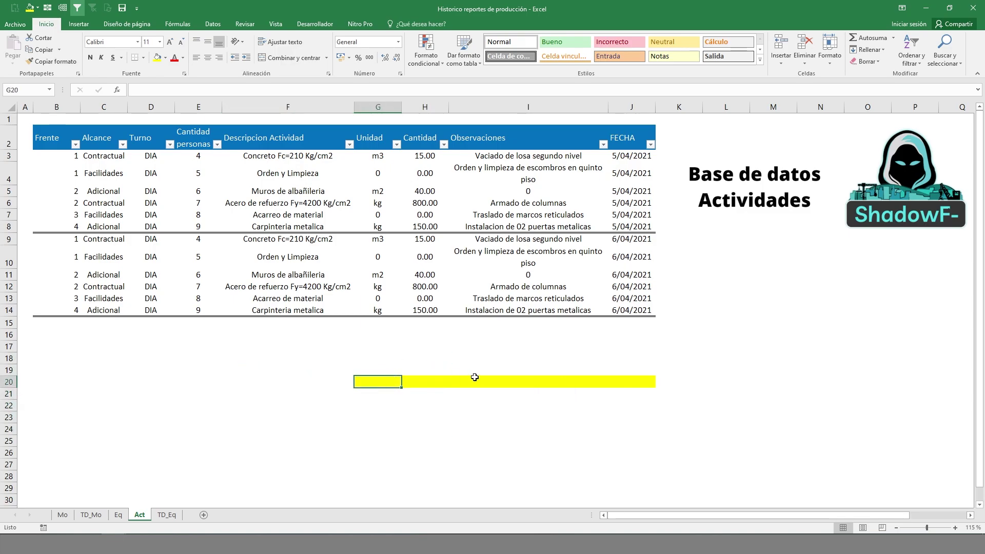
pyautogui.click(325, 380)
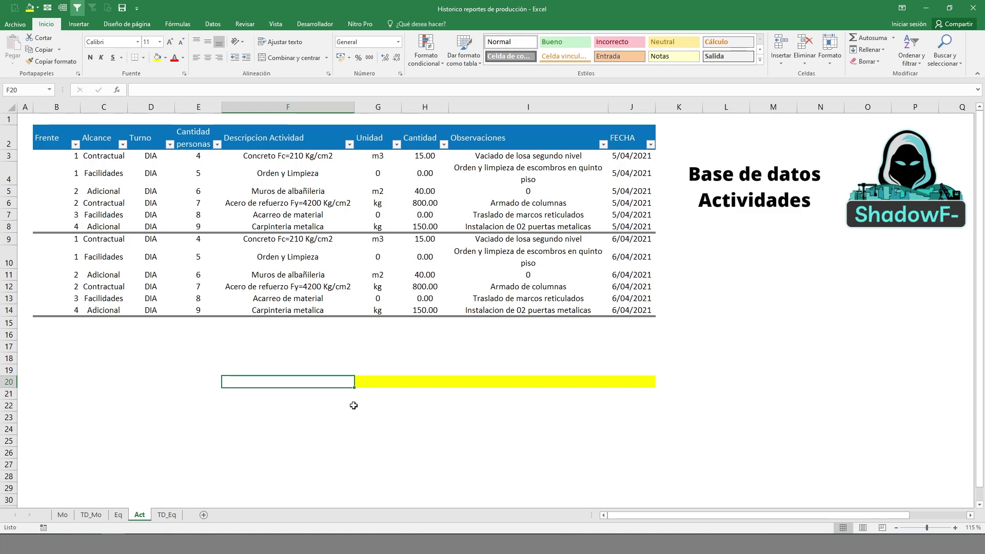
pyautogui.click(389, 382)
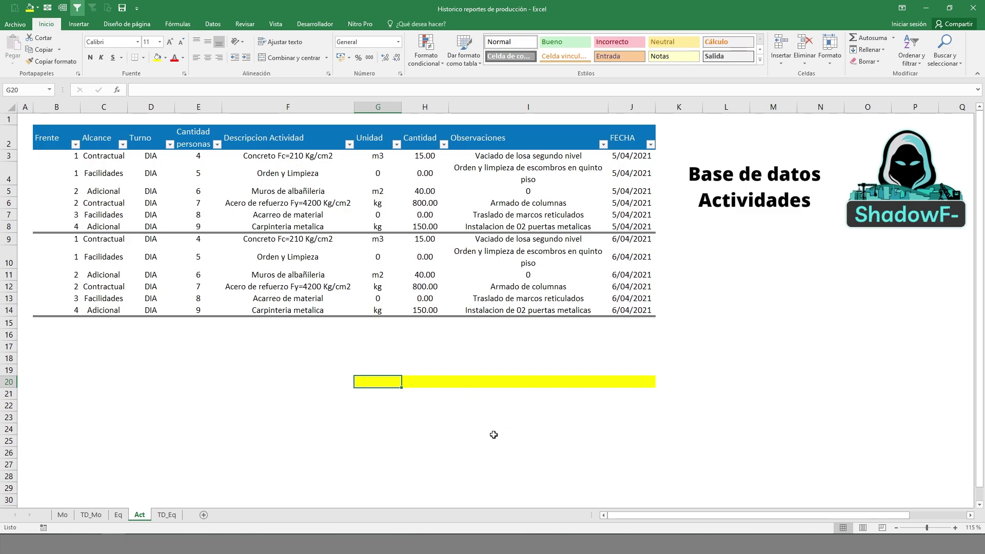
pyautogui.moveTo(347, 359); pyautogui.dragTo(761, 395)
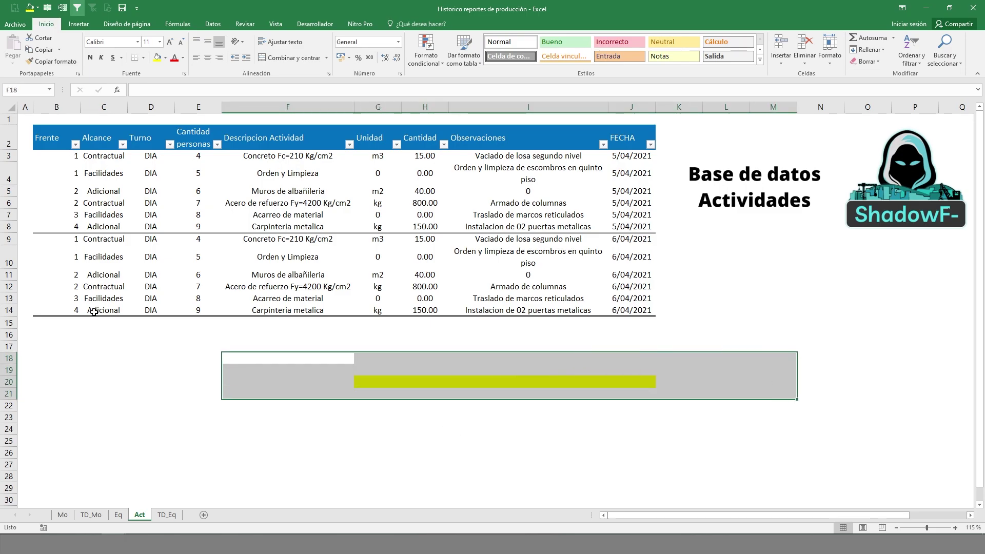
pyautogui.click(166, 58)
pyautogui.click(154, 83)
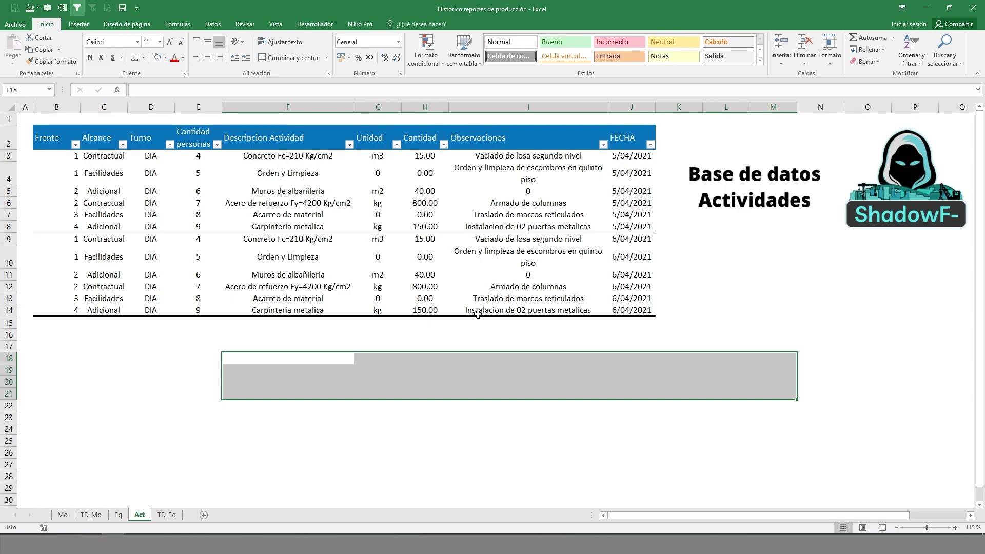
pyautogui.click(433, 326)
pyautogui.click(85, 334)
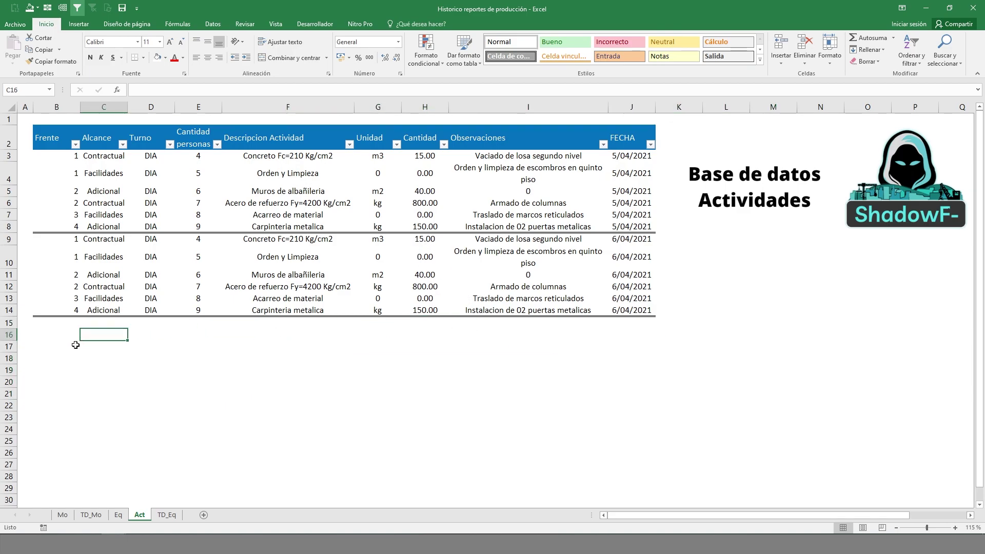
pyautogui.click(69, 341)
pyautogui.moveTo(68, 341); pyautogui.dragTo(644, 382)
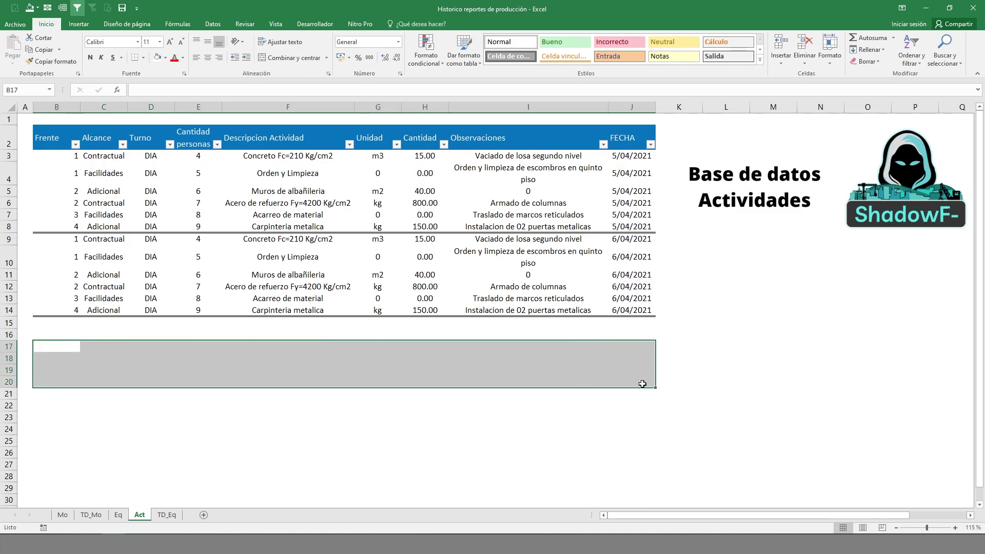
pyautogui.click(534, 371)
pyautogui.moveTo(49, 342); pyautogui.dragTo(609, 371)
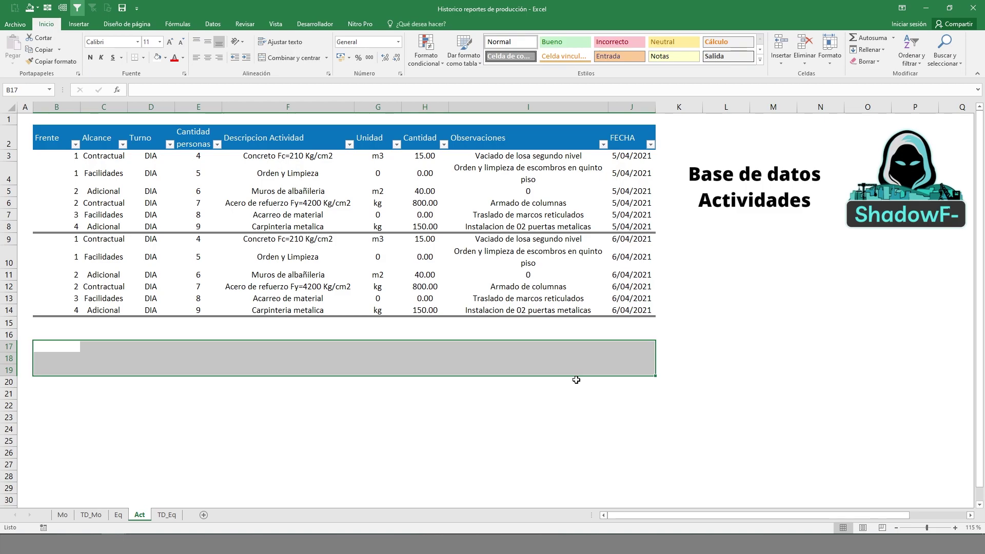
pyautogui.click(574, 179)
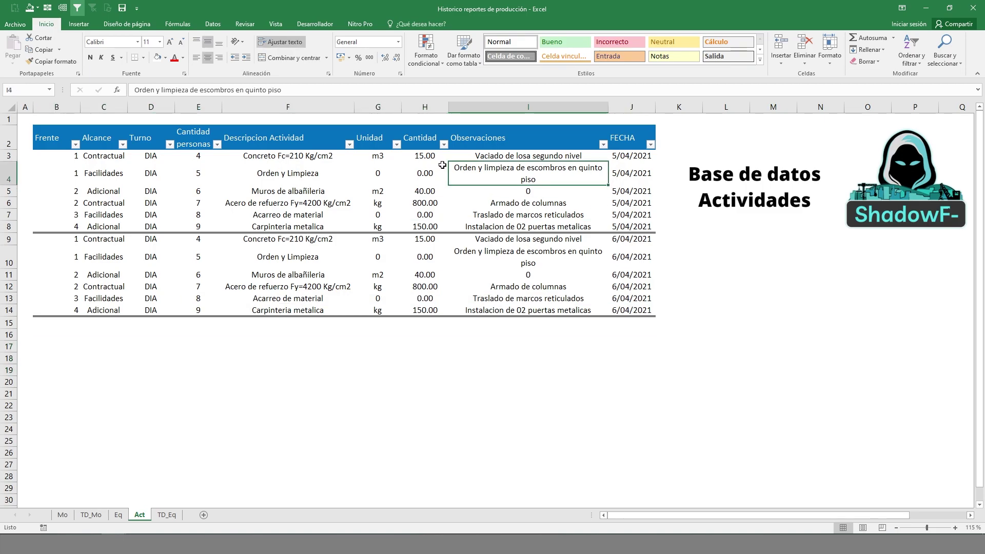
pyautogui.click(424, 175)
pyautogui.click(280, 159)
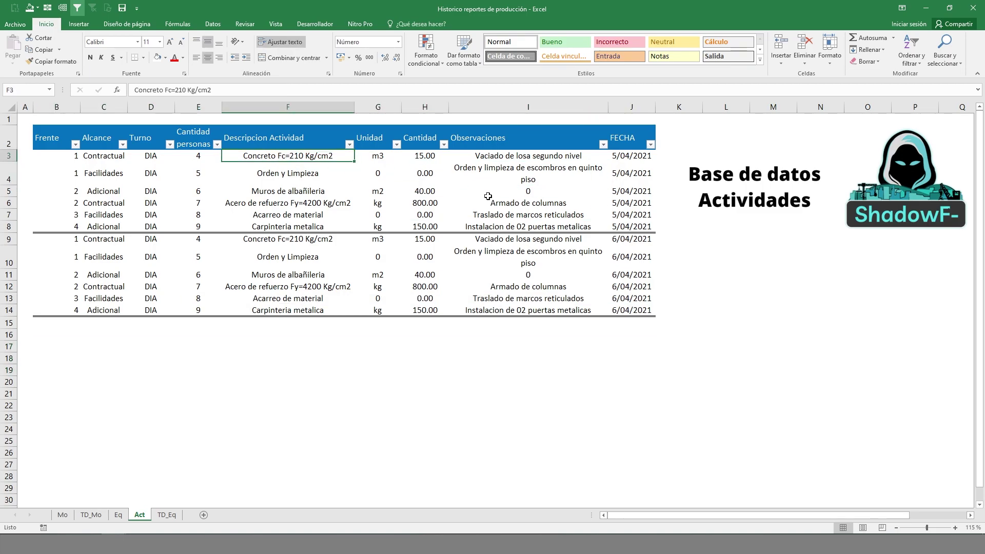
pyautogui.click(636, 157)
pyautogui.click(436, 156)
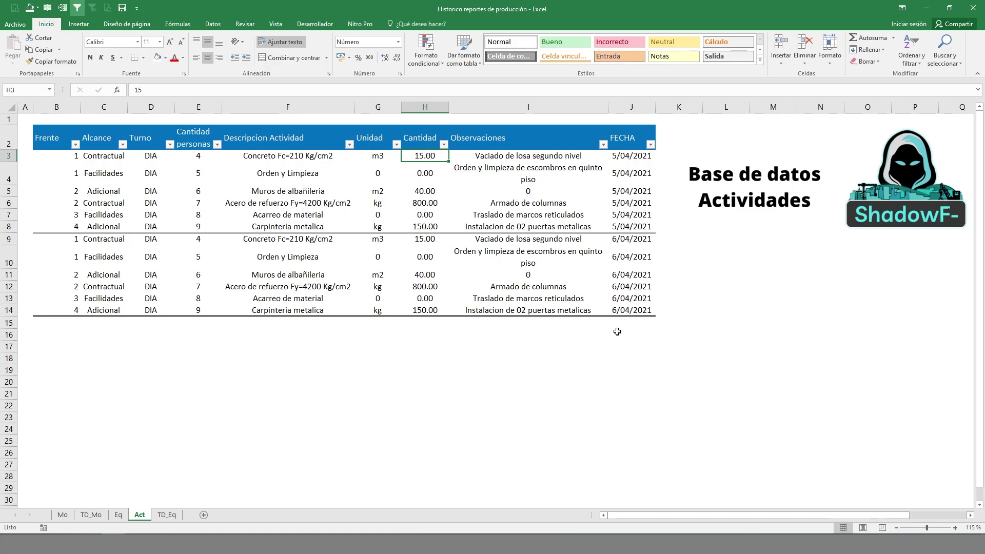
# - Switch to the Reporte de produccion workbook and examine the Personal Directo positions and their Contratados column on the RP sheet
pyautogui.click(769, 310)
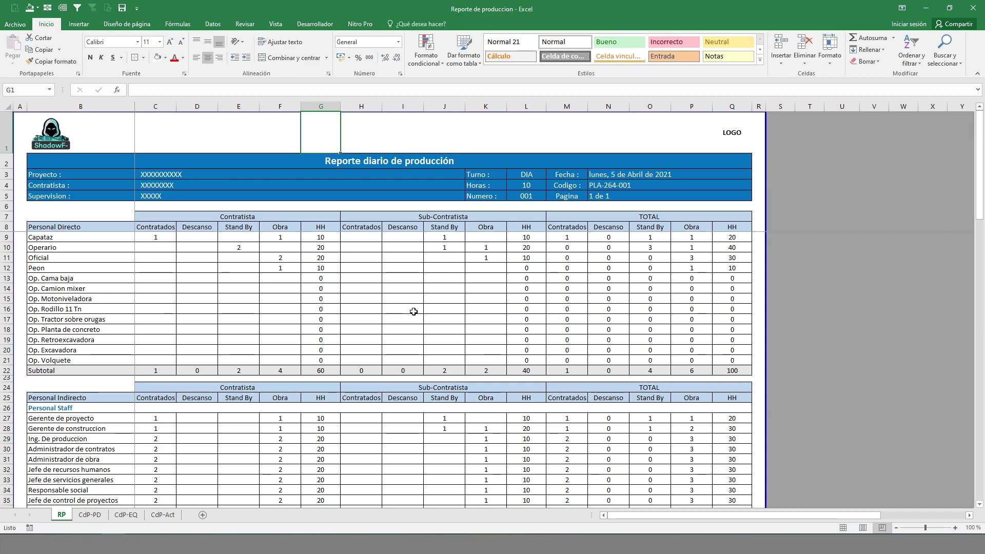
pyautogui.click(447, 267)
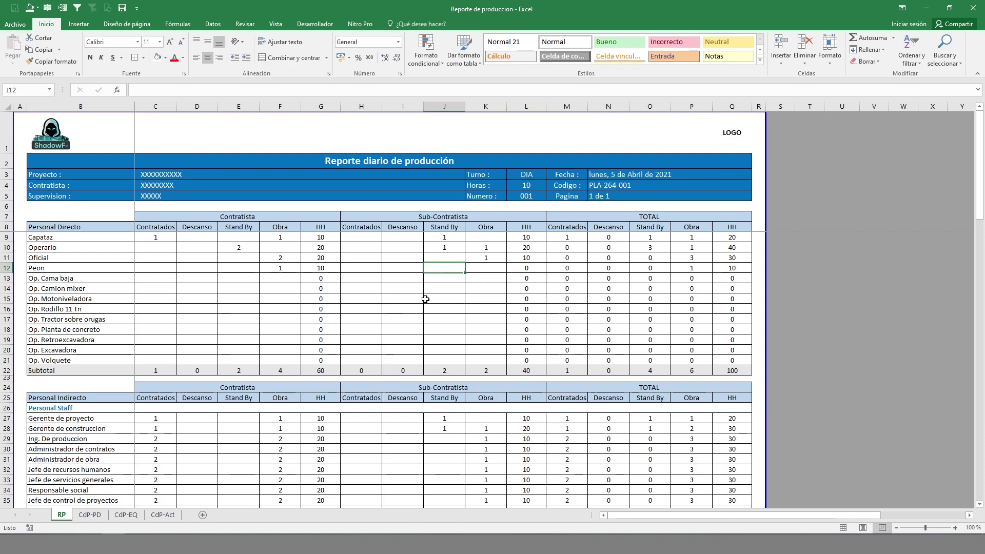
pyautogui.click(208, 280)
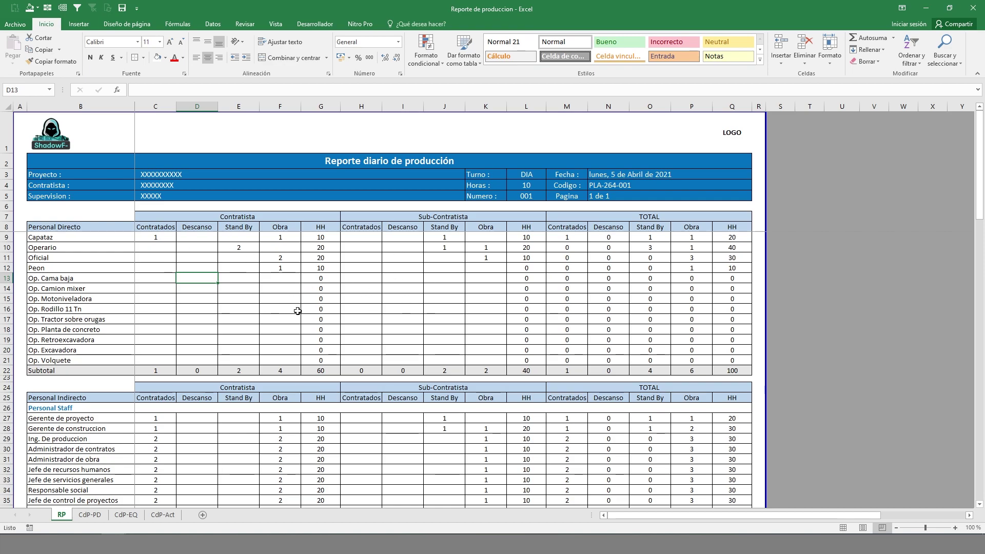
pyautogui.click(207, 250)
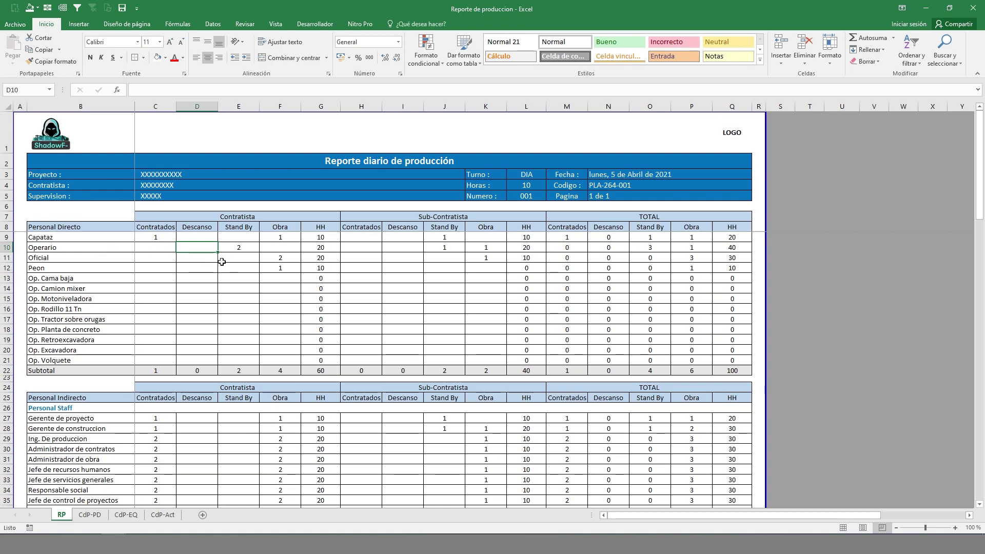
pyautogui.moveTo(77, 236); pyautogui.dragTo(77, 354)
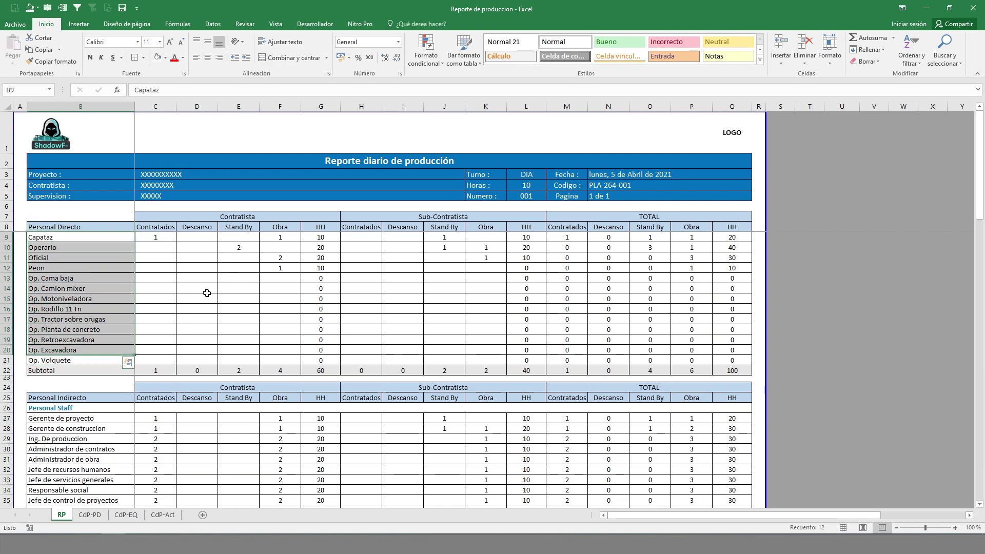
pyautogui.scroll(-4, 207, 293)
pyautogui.scroll(4, 236, 286)
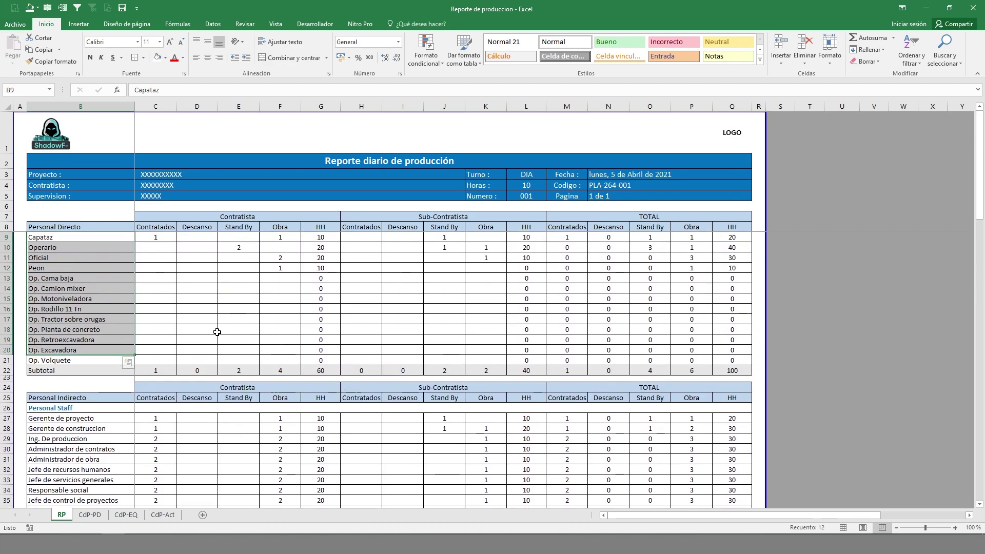
pyautogui.click(73, 352)
pyautogui.moveTo(76, 238); pyautogui.dragTo(74, 362)
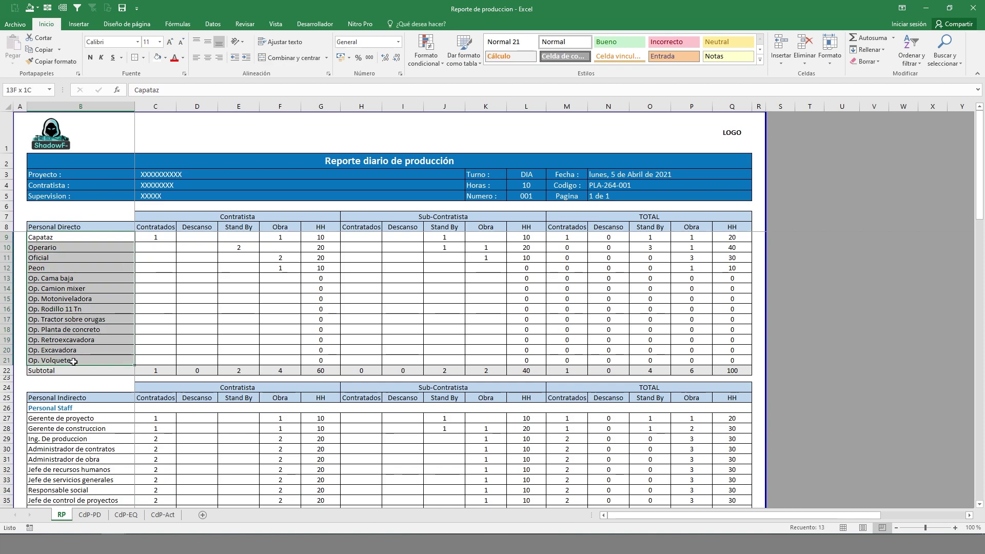
pyautogui.click(229, 323)
pyautogui.moveTo(164, 239); pyautogui.dragTo(167, 361)
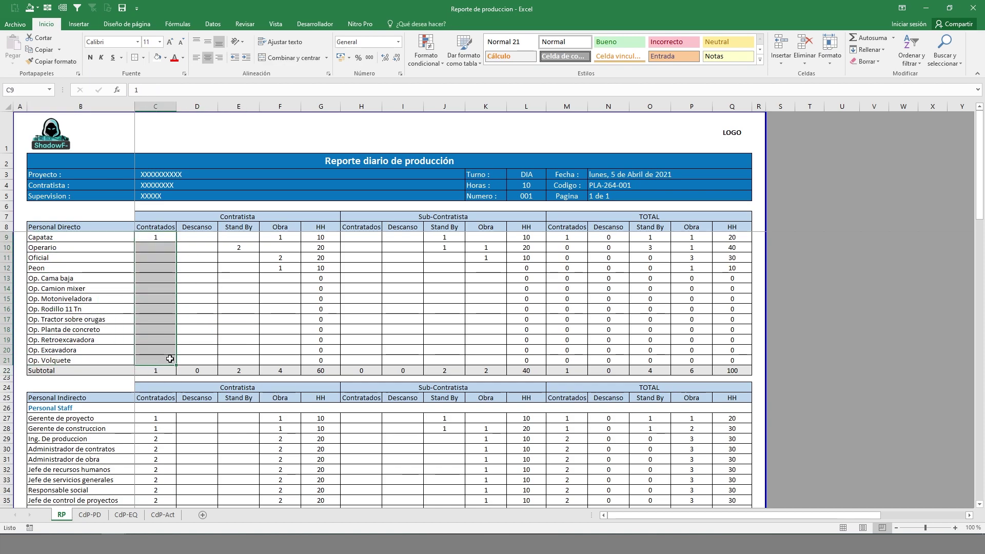
# - Examine the Personal Indirecto and Equipos sections of the daily production report
pyautogui.scroll(-2, 191, 389)
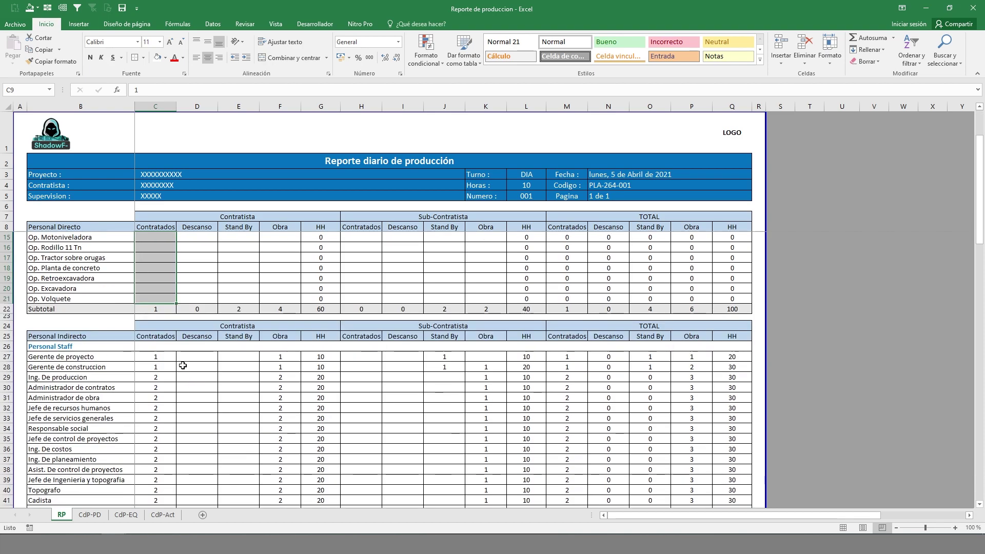
pyautogui.scroll(2, 241, 359)
pyautogui.scroll(-10, 244, 359)
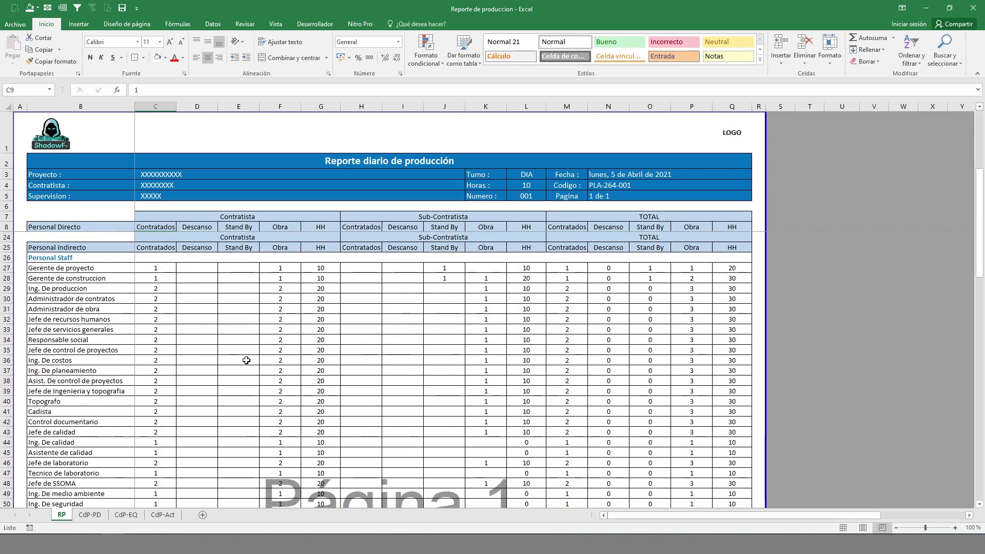
pyautogui.scroll(-4, 200, 343)
pyautogui.scroll(8, 177, 307)
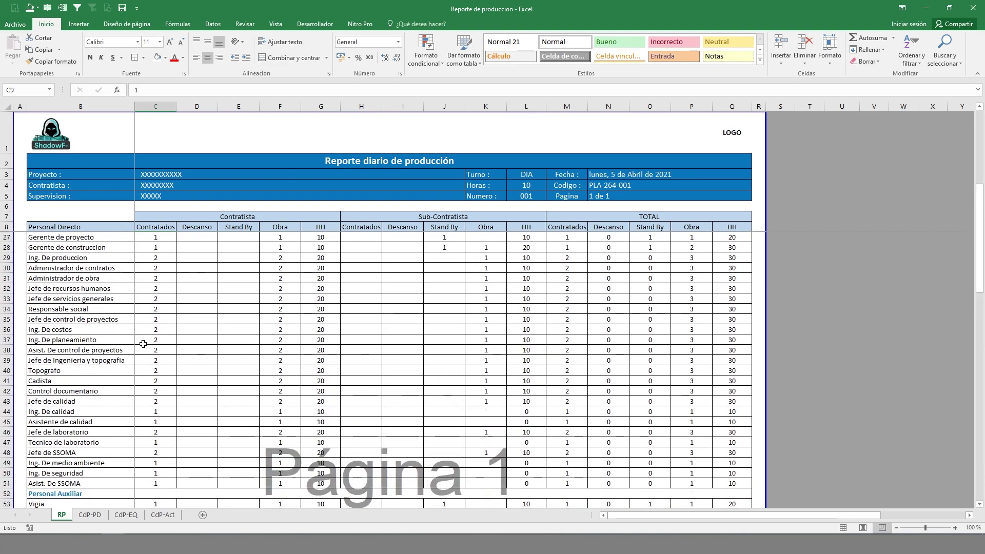
pyautogui.scroll(-5, 154, 349)
pyautogui.scroll(-2, 253, 357)
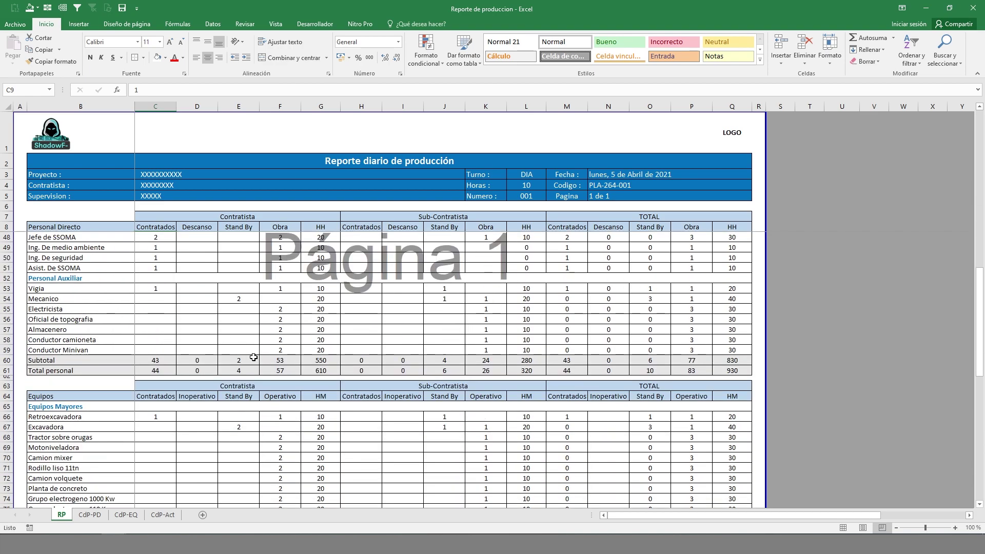
pyautogui.scroll(-1, 253, 357)
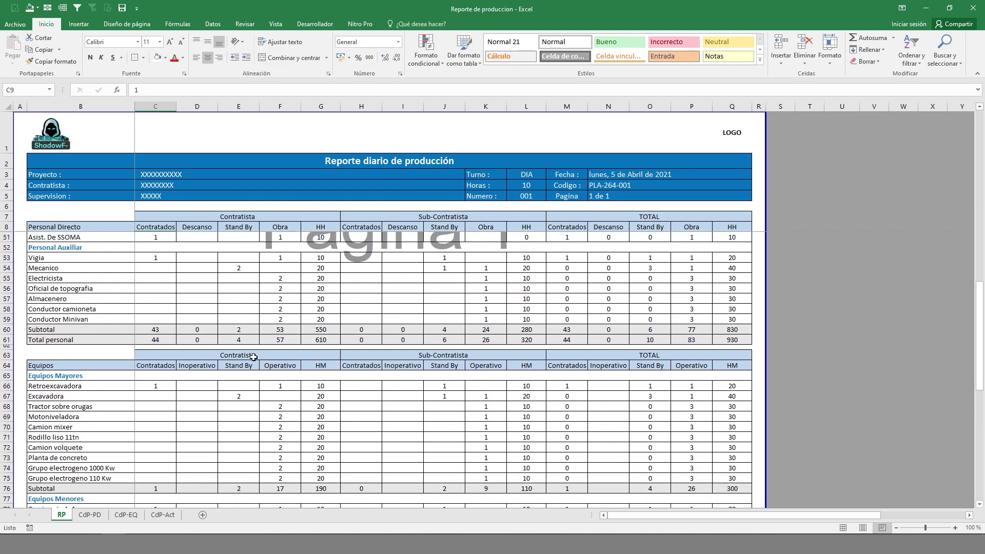
pyautogui.scroll(-2, 253, 357)
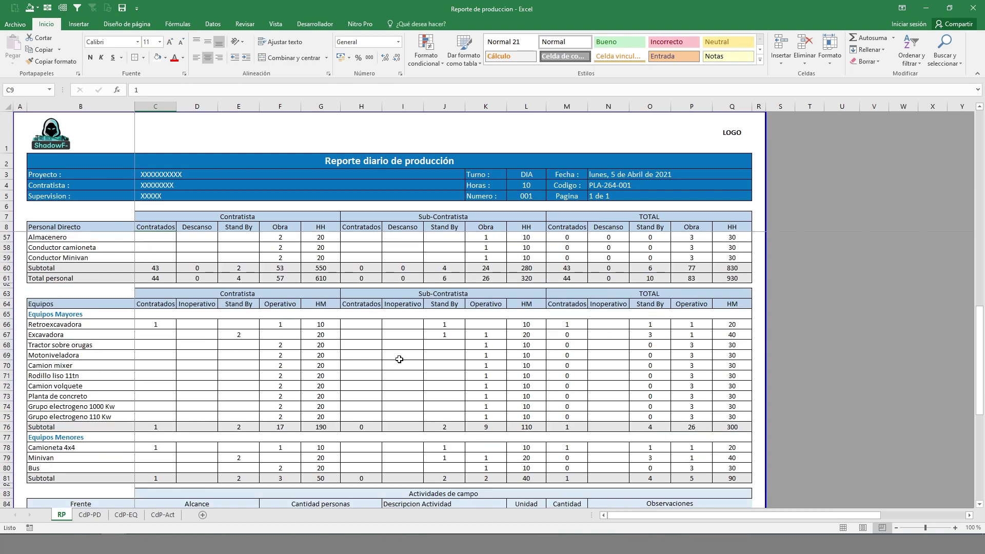
# - Change the report title in B2 to "Reporte diario de producción de toda la obra"
pyautogui.click(362, 163)
pyautogui.click(278, 90)
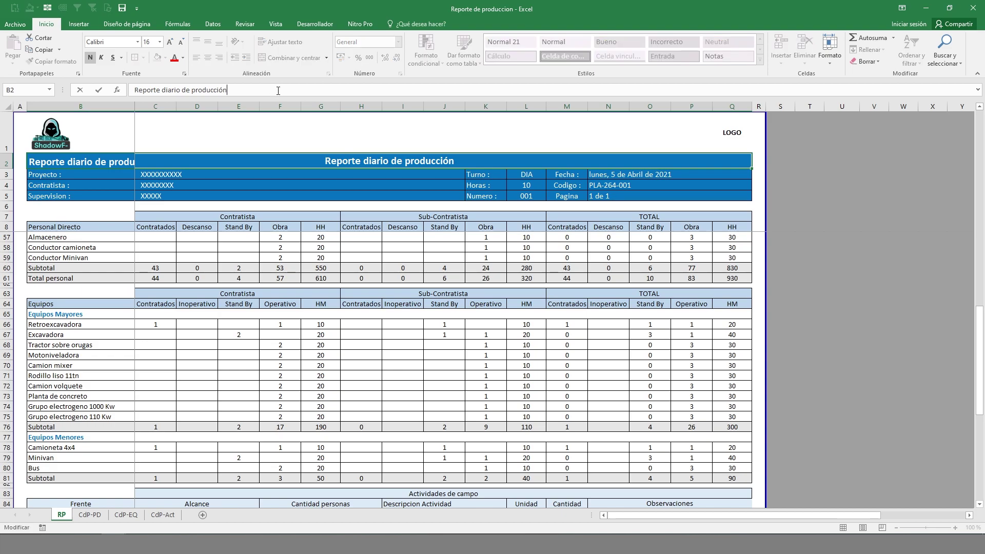
pyautogui.write('de toda la obra')
pyautogui.press('Return')
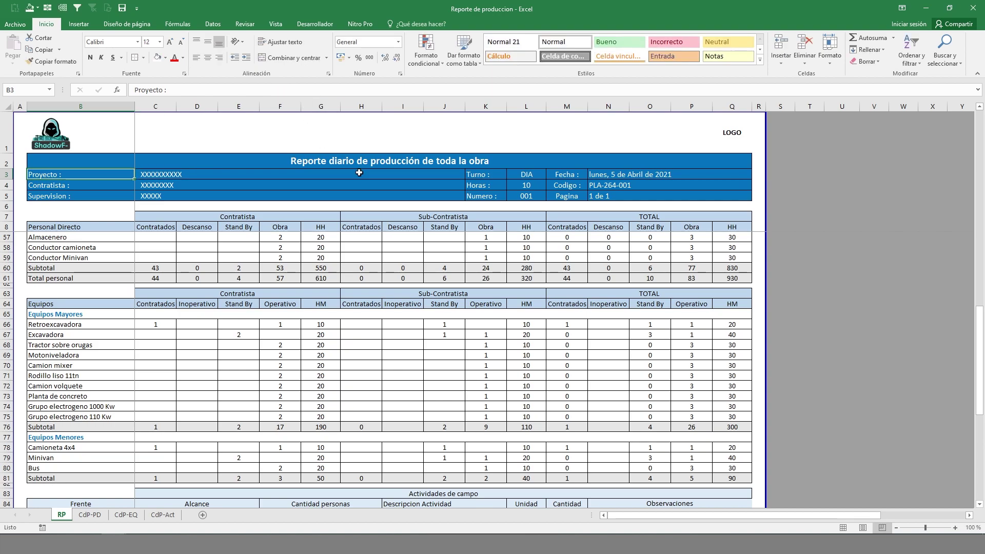
pyautogui.click(359, 159)
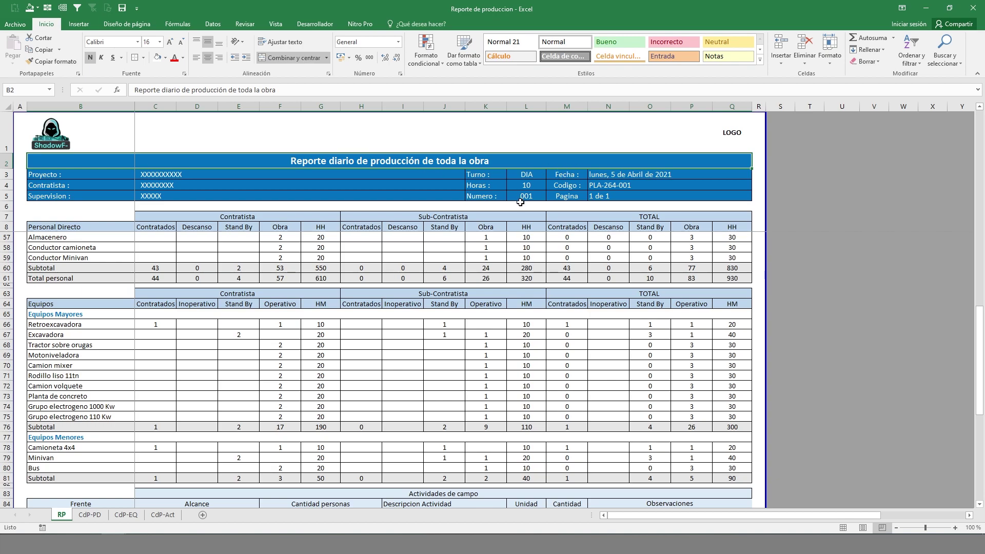
# - Examine the number of people, unit and quantity of the first record in the Actividades de campo table
pyautogui.scroll(-6, 394, 285)
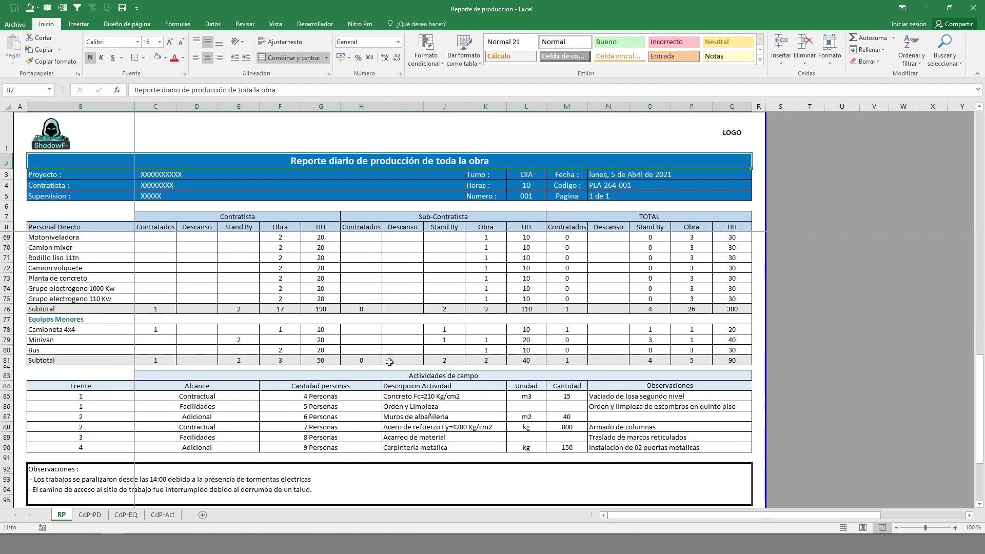
pyautogui.click(286, 334)
pyautogui.click(251, 334)
pyautogui.click(330, 343)
pyautogui.click(306, 333)
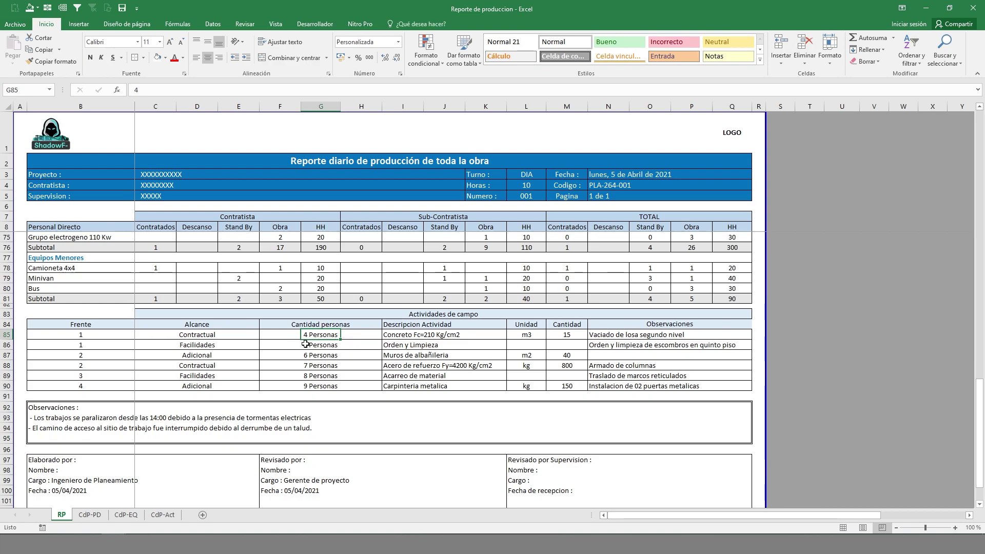
pyautogui.moveTo(526, 338); pyautogui.dragTo(557, 334)
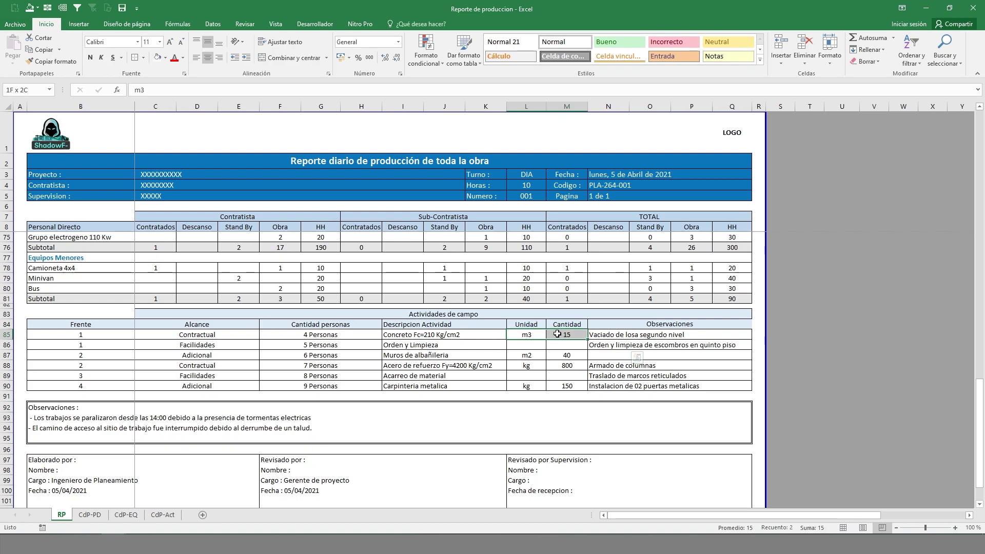
# - Examine the Actividades de campo, Equipos Mayores and Personal Directo sections of the daily production report
pyautogui.moveTo(98, 316); pyautogui.dragTo(532, 380)
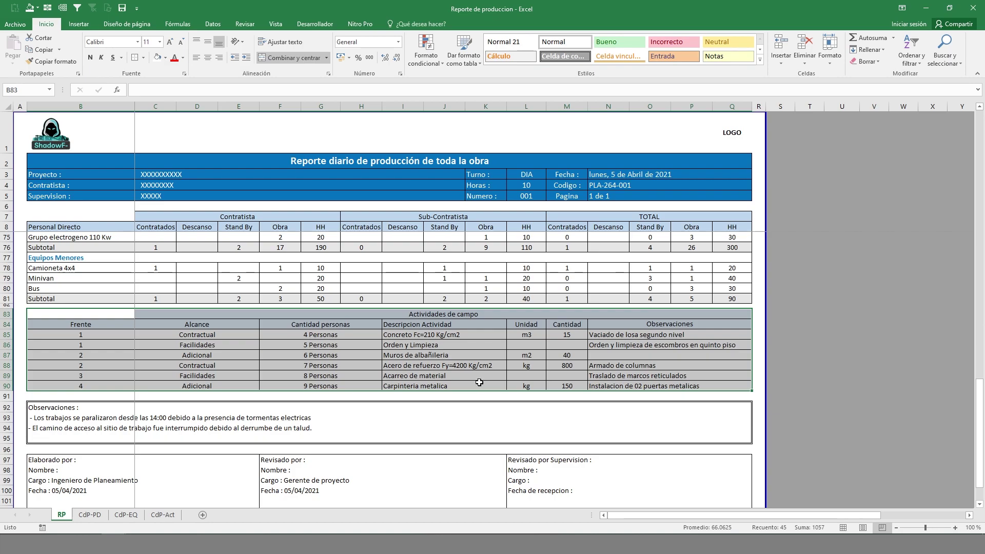
pyautogui.scroll(6, 479, 380)
pyautogui.moveTo(30, 306); pyautogui.dragTo(739, 417)
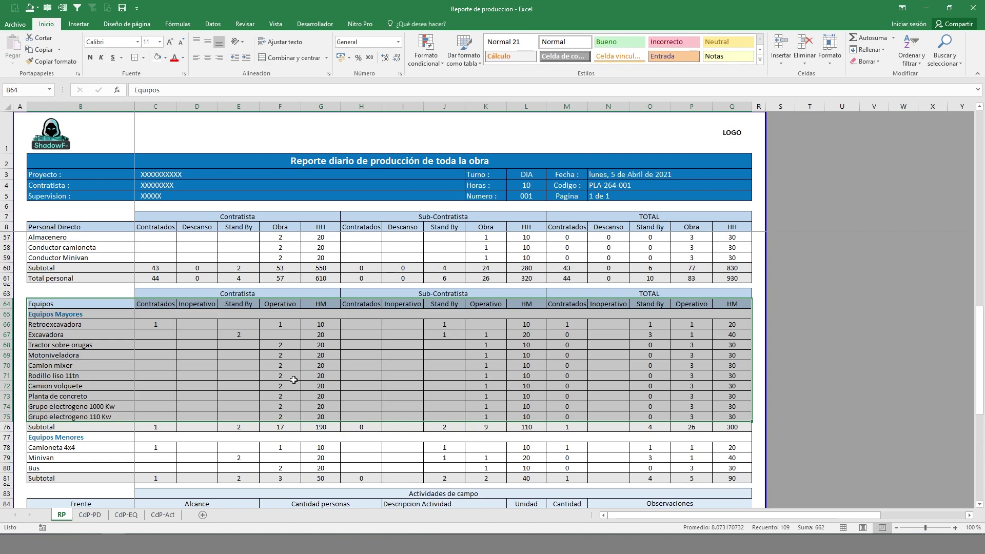
pyautogui.click(244, 356)
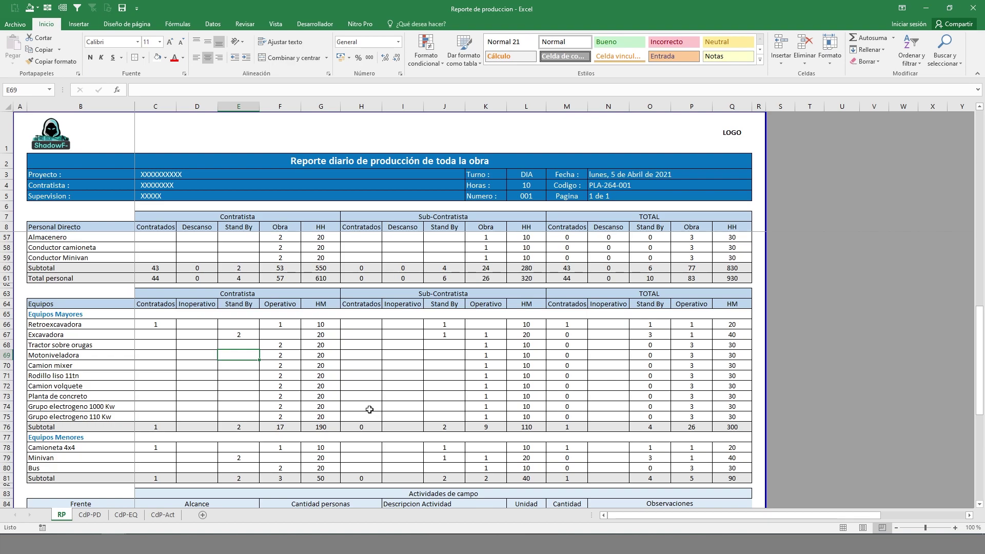
pyautogui.scroll(16, 370, 408)
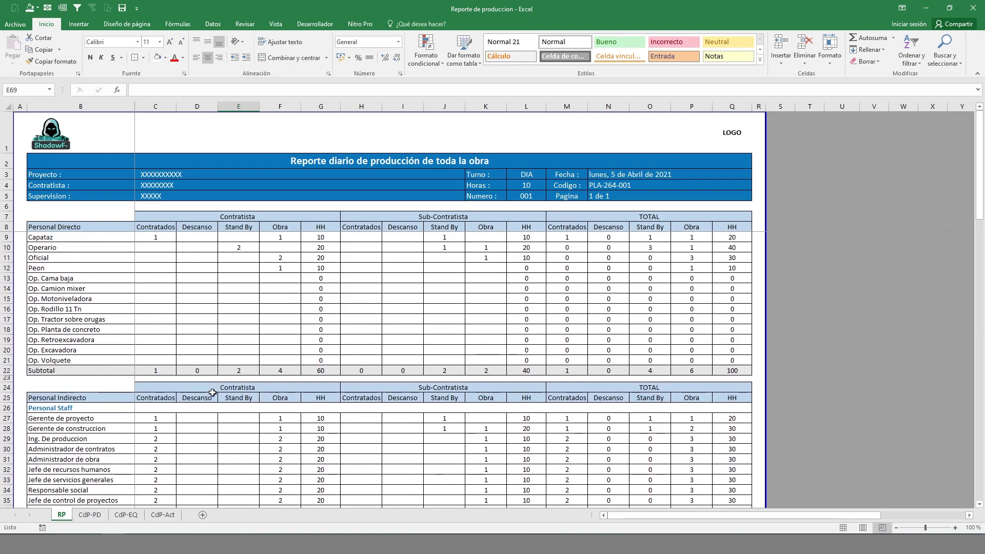
pyautogui.moveTo(44, 228); pyautogui.dragTo(727, 350)
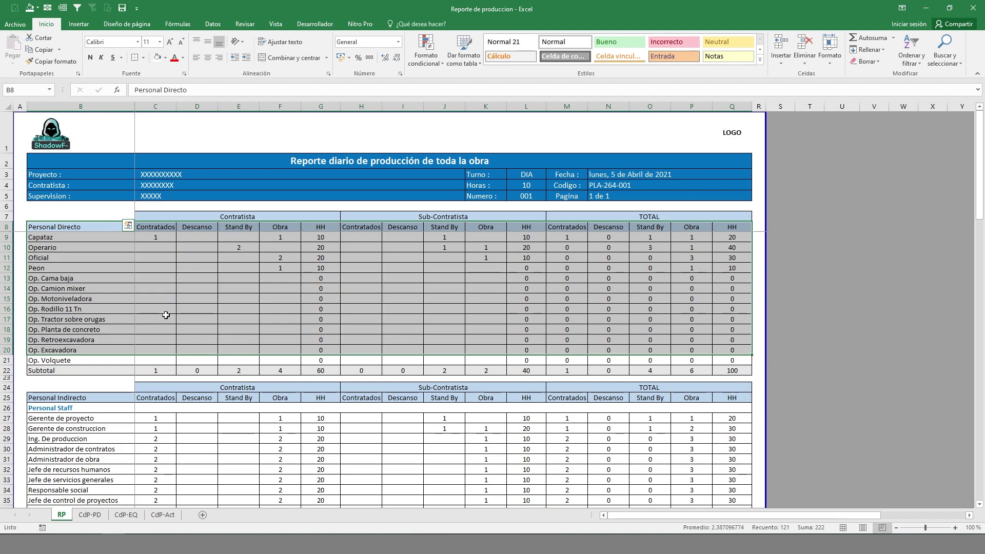
# - Examine the activity descriptions and the FECHA column on the CdP-Act sheet
pyautogui.click(162, 514)
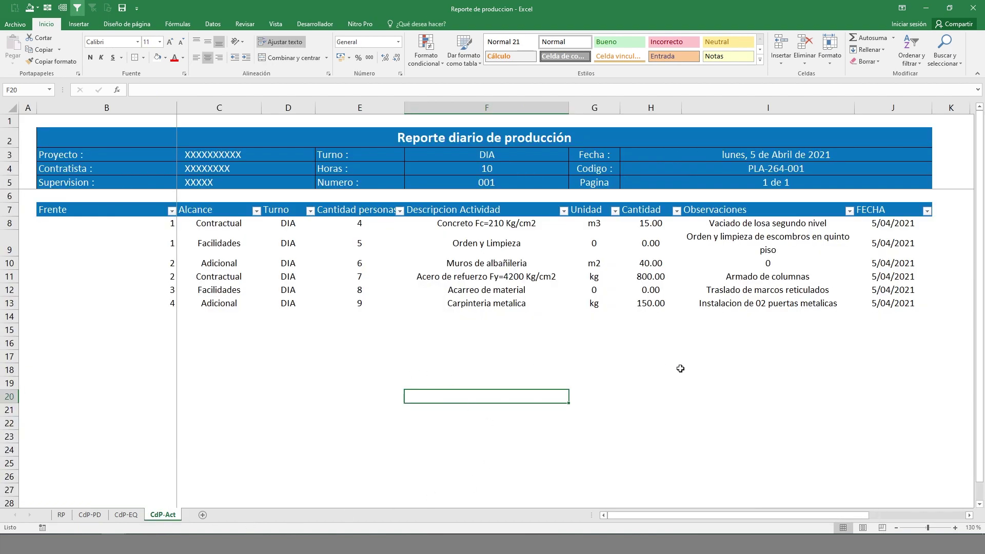
pyautogui.click(500, 242)
pyautogui.moveTo(506, 223); pyautogui.dragTo(493, 308)
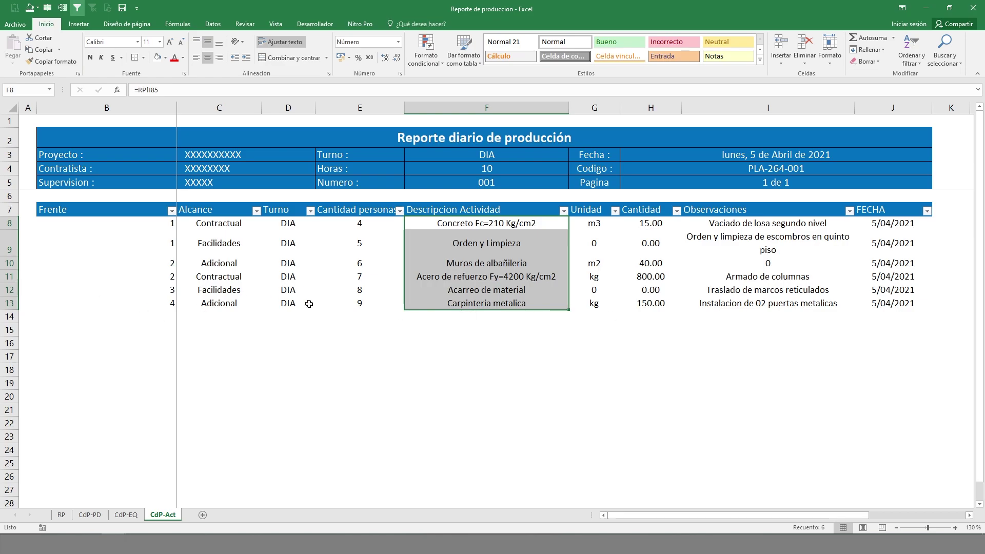
pyautogui.click(571, 330)
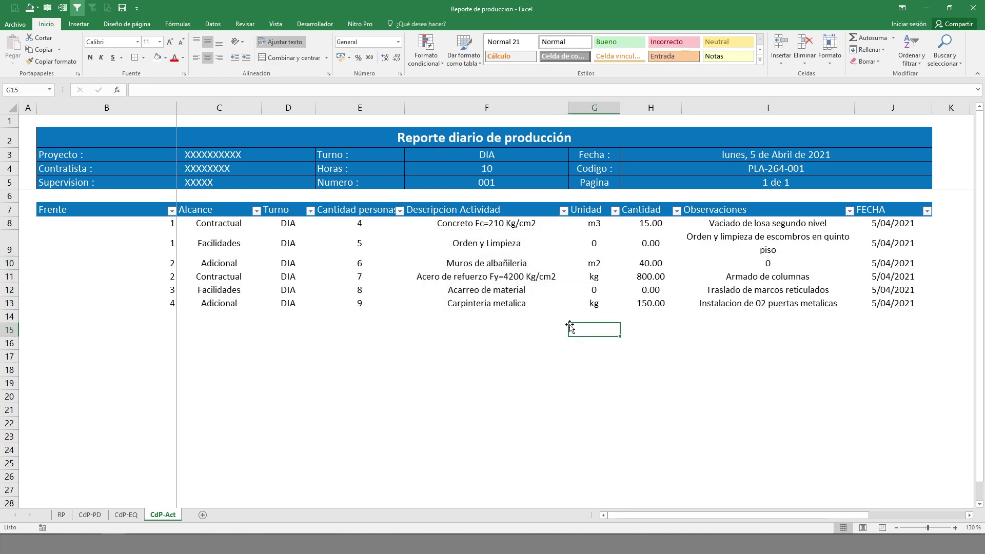
pyautogui.click(505, 315)
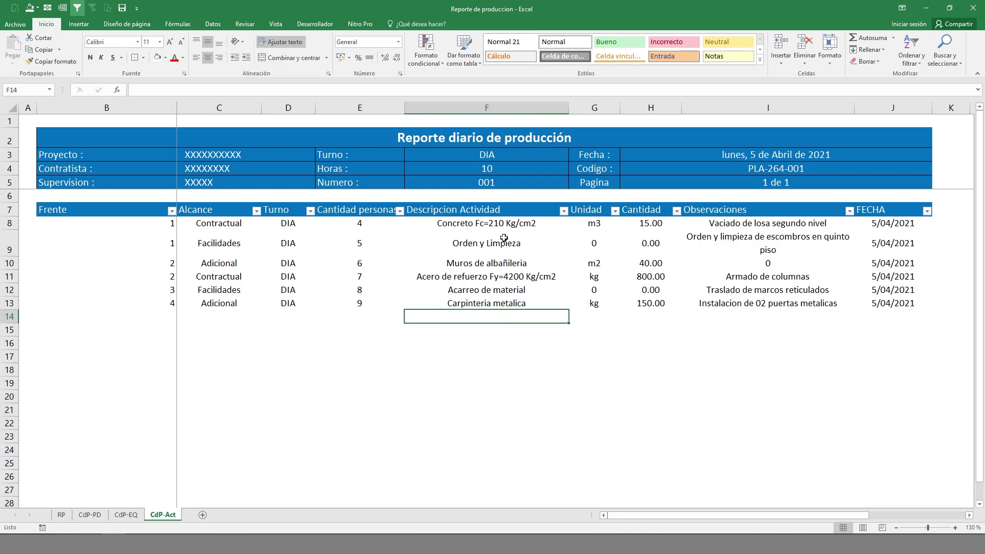
pyautogui.click(882, 249)
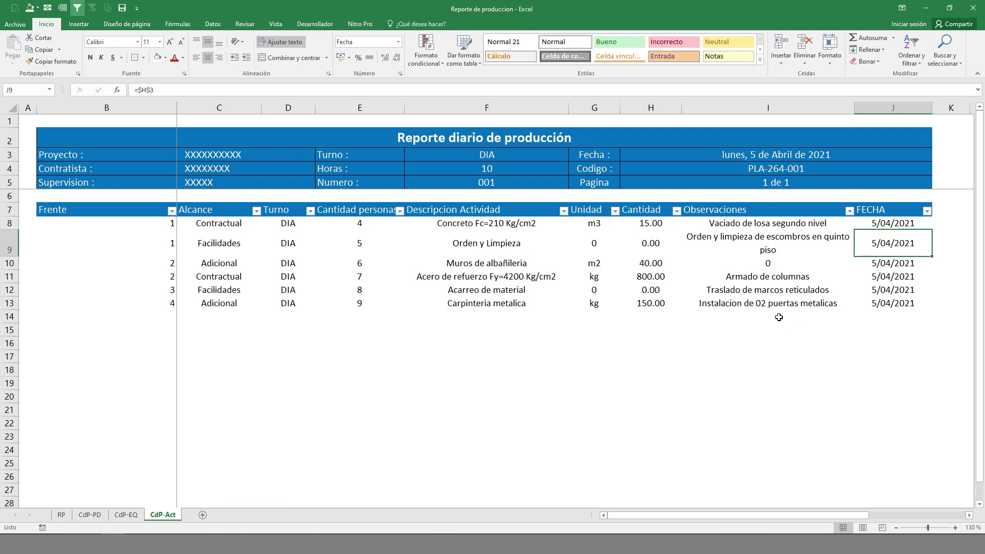
# - Show the desktop, open an exported daily report PDF in Acrobat Reader, review it through to the signature block and close it
pyautogui.rightClick(331, 544)
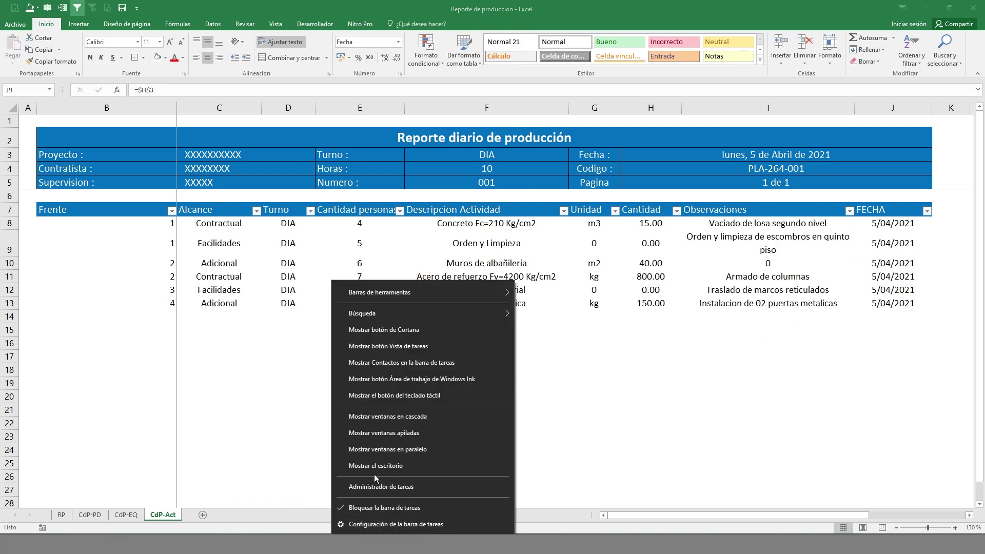
pyautogui.click(376, 465)
pyautogui.doubleClick(20, 211)
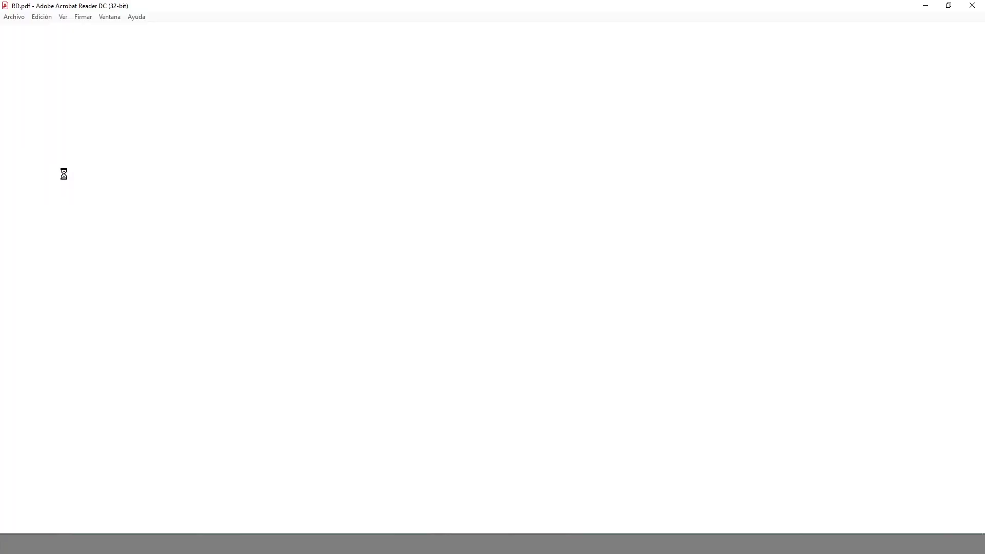
pyautogui.scroll(-3, 451, 314)
pyautogui.scroll(3, 528, 374)
pyautogui.scroll(-6, 432, 358)
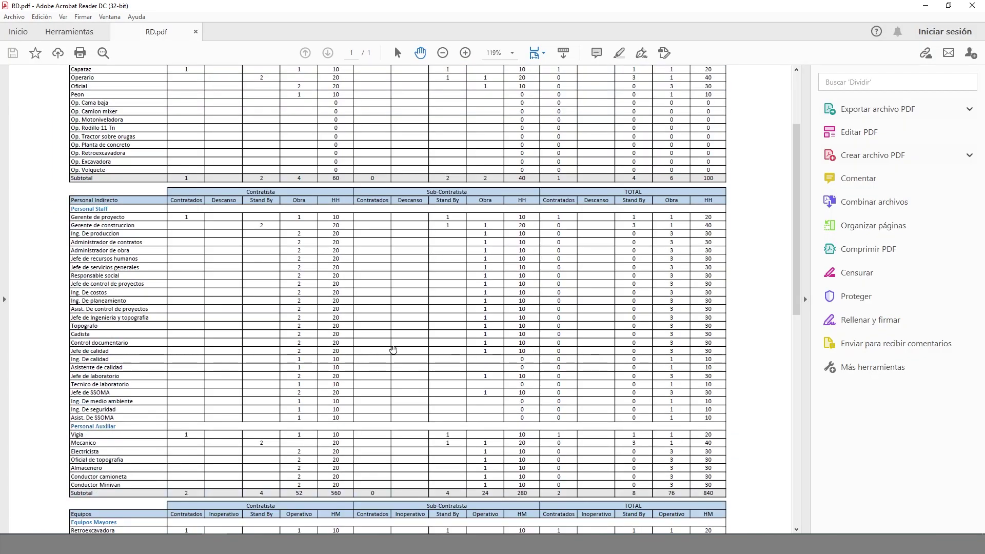
pyautogui.scroll(-8, 235, 263)
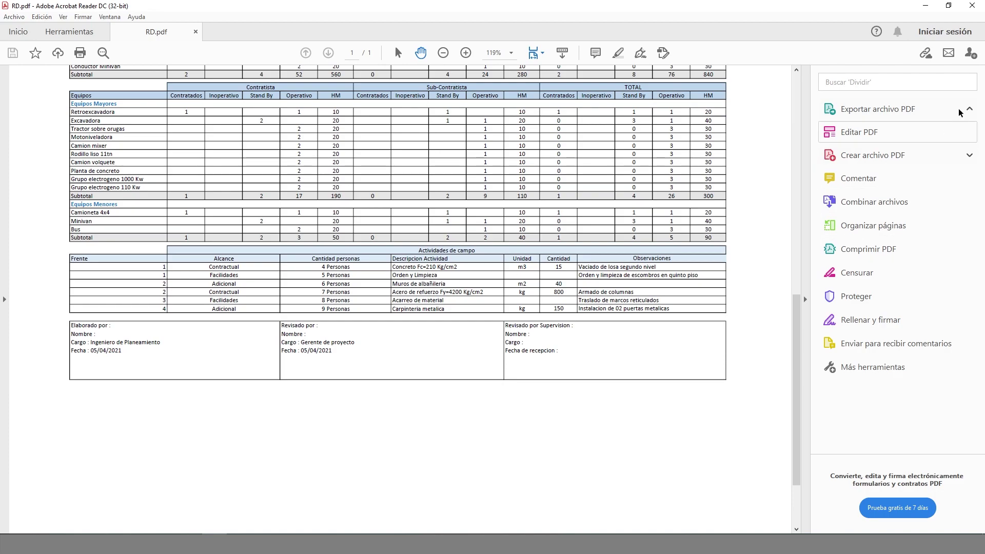
pyautogui.click(977, 7)
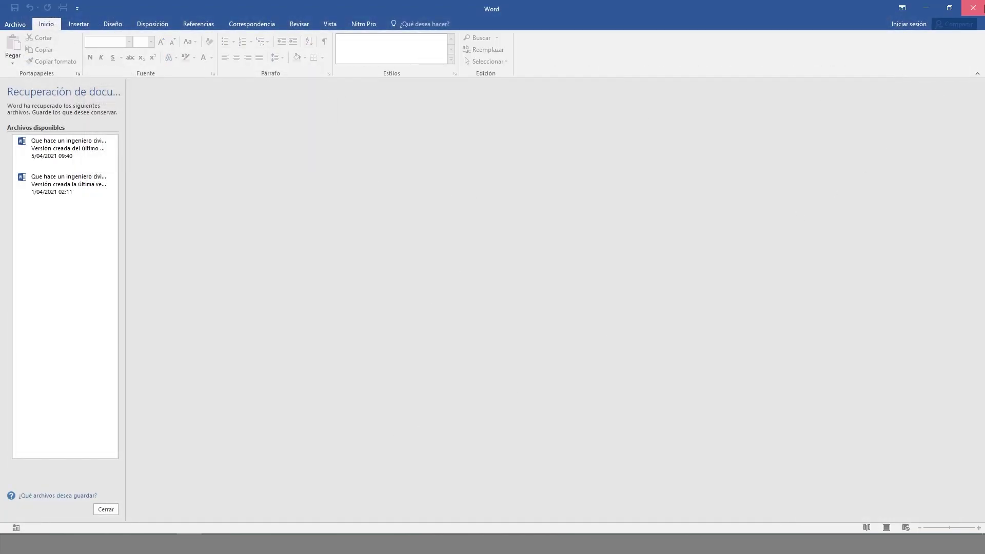
pyautogui.click(270, 159)
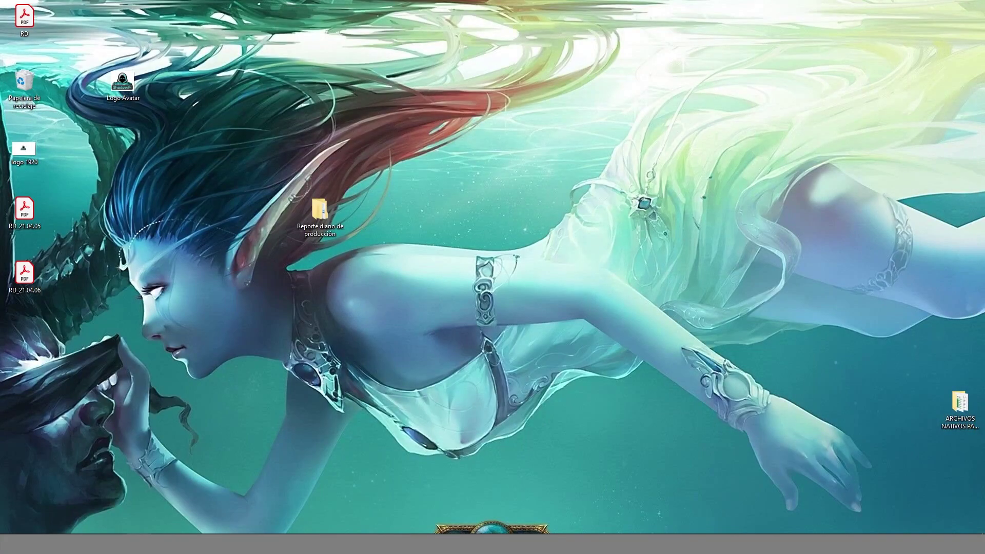
# - Switch to the Historico reportes de producción workbook and filter Descripcion Actividad on the Act sheet by "carpin"
pyautogui.moveTo(189, 494)
pyautogui.click(157, 499)
pyautogui.click(414, 361)
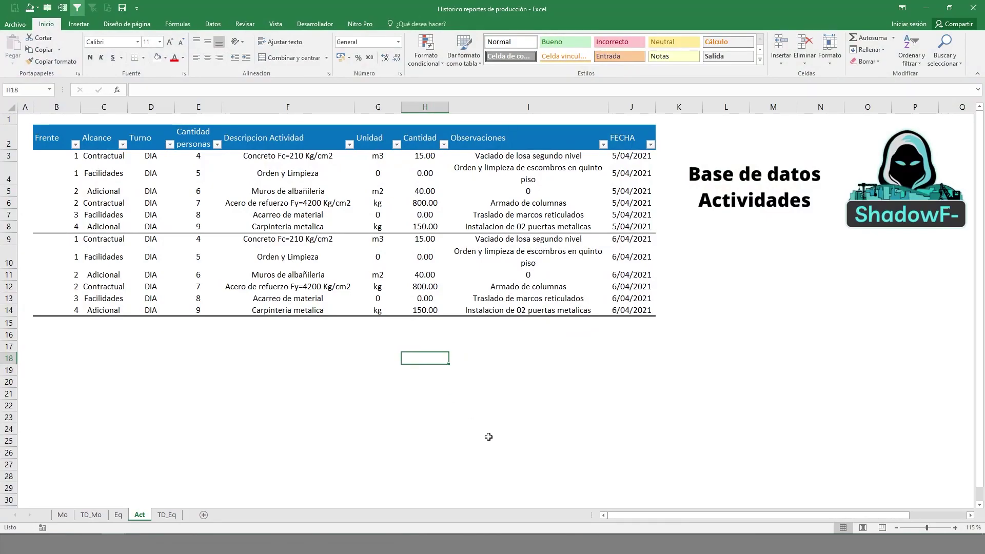
pyautogui.click(500, 203)
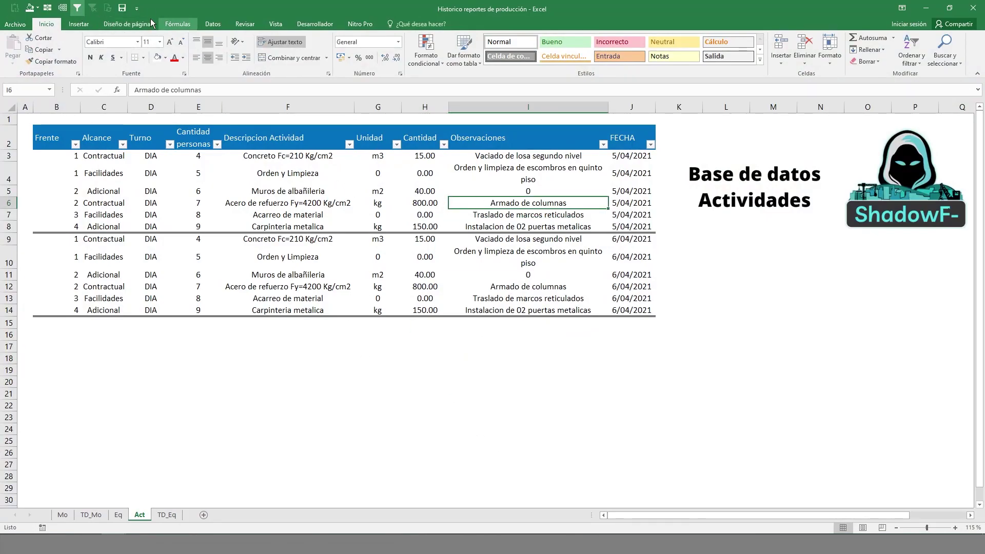
pyautogui.click(341, 178)
pyautogui.click(349, 145)
pyautogui.click(278, 232)
pyautogui.write('v')
pyautogui.press('BackSpace')
pyautogui.write('carp')
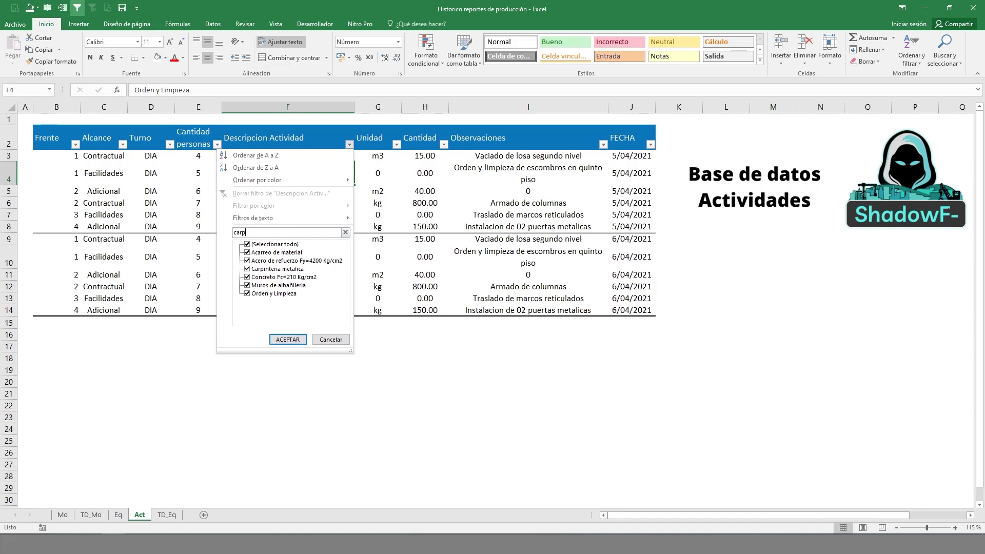
pyautogui.write('in')
pyautogui.click(287, 339)
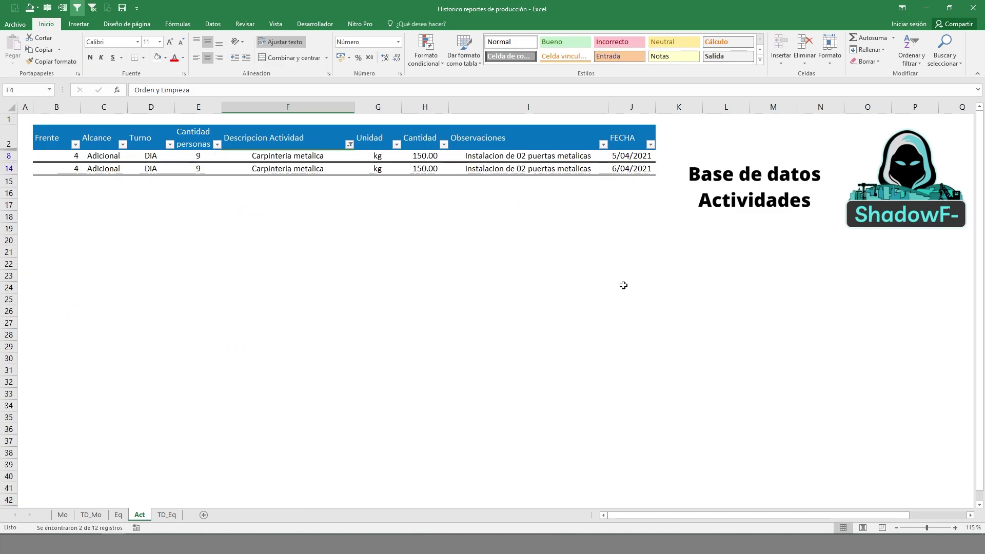
# - Examine the dates of the filtered Carpinteria metalica records
pyautogui.click(634, 188)
pyautogui.click(622, 155)
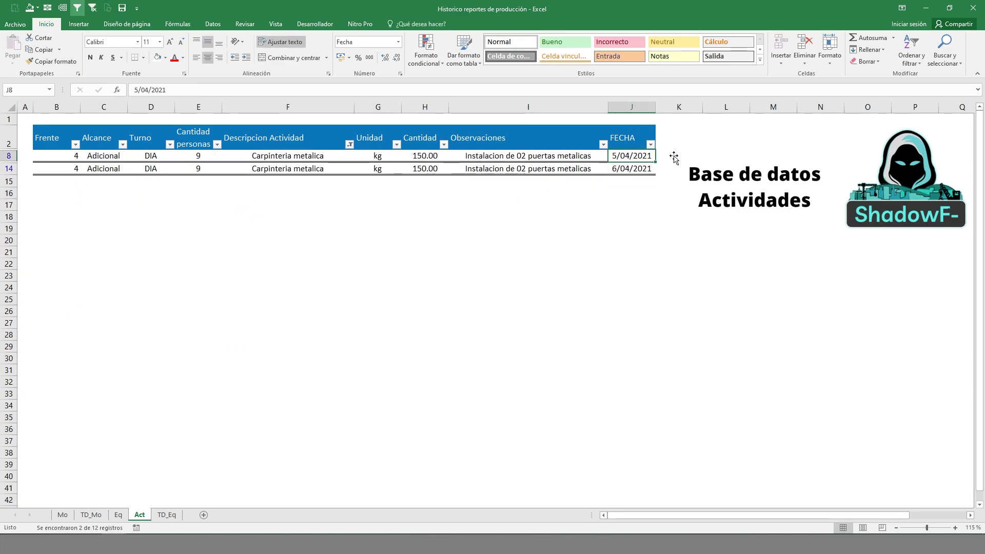
pyautogui.click(621, 168)
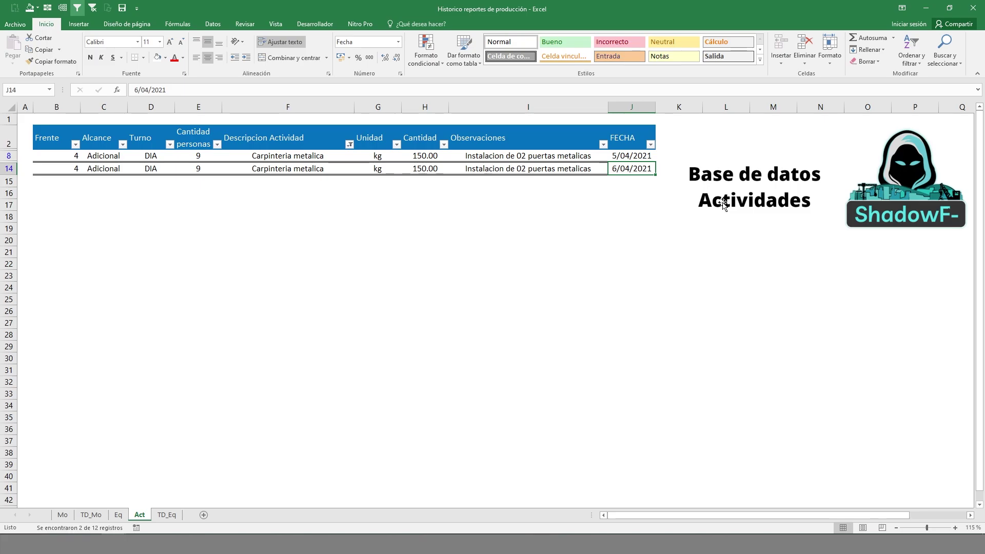
# - Return to the Reporte de produccion workbook and examine the Personal Directo rows on the RP sheet
pyautogui.moveTo(150, 526)
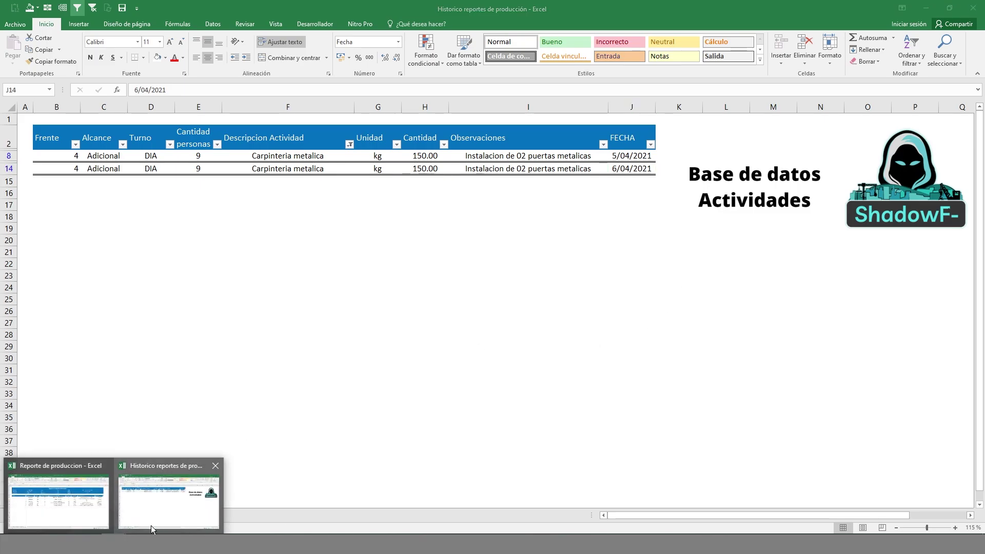
pyautogui.click(56, 515)
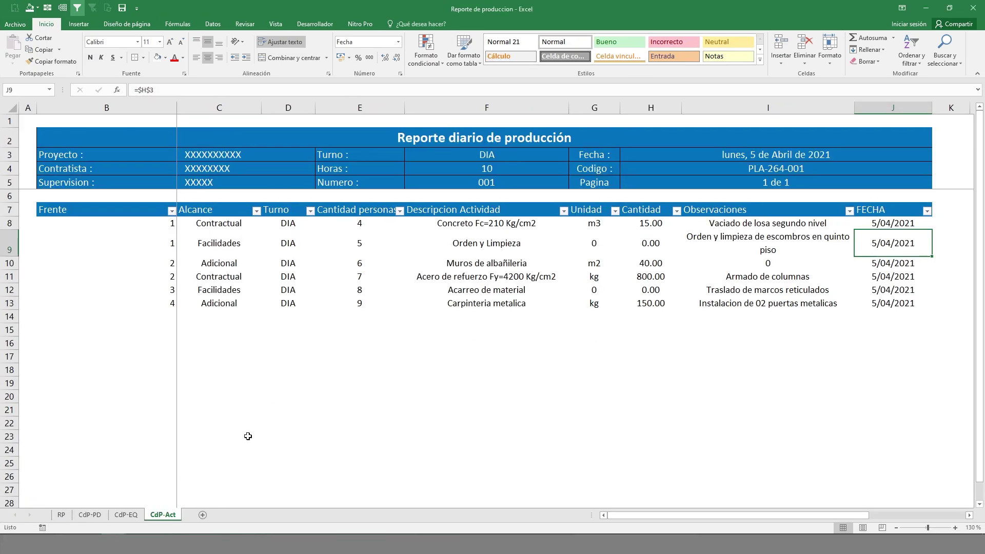
pyautogui.click(61, 514)
pyautogui.moveTo(60, 241); pyautogui.dragTo(728, 361)
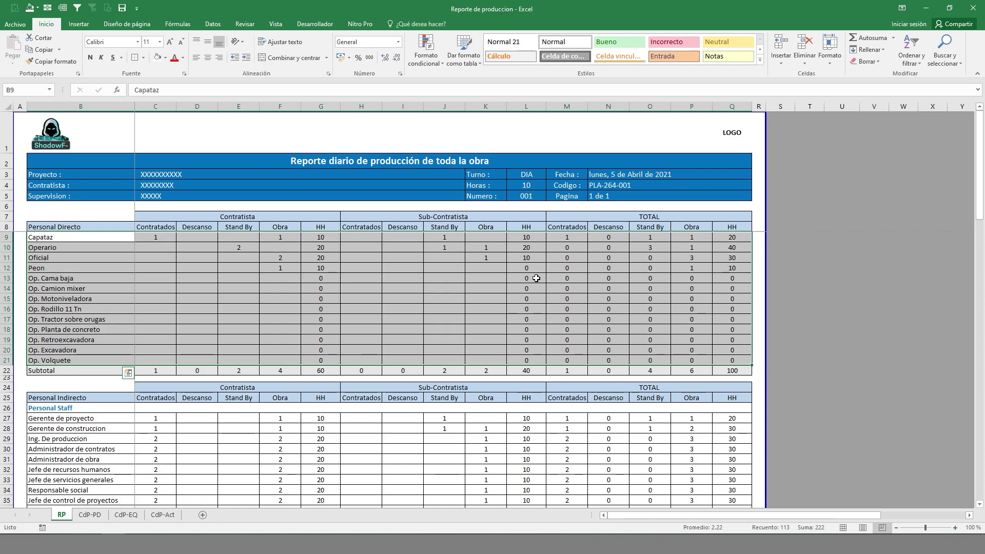
pyautogui.click(257, 260)
pyautogui.click(241, 245)
pyautogui.click(114, 239)
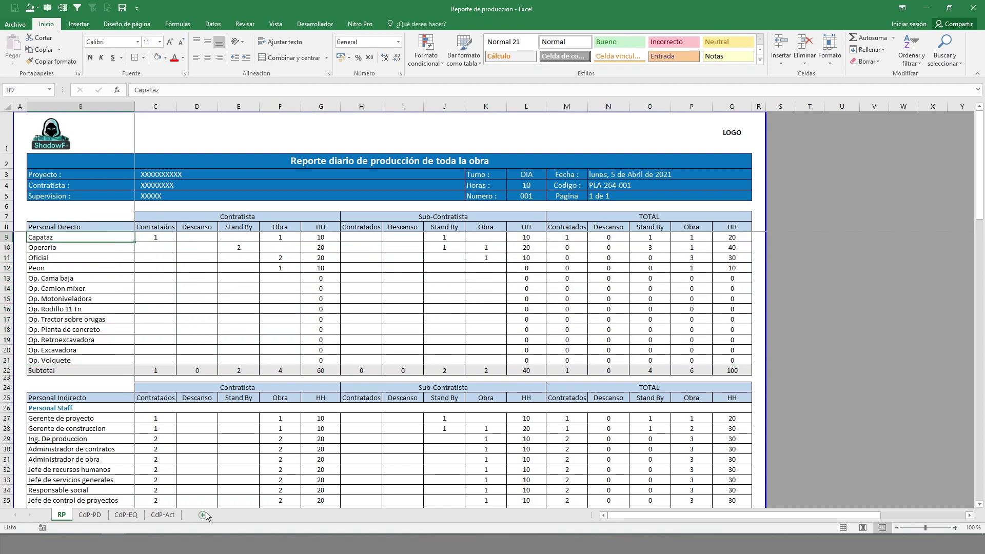
# - Add a new sheet after RP and enter "PERSONAL 1" in cell F7
pyautogui.click(203, 515)
pyautogui.click(319, 249)
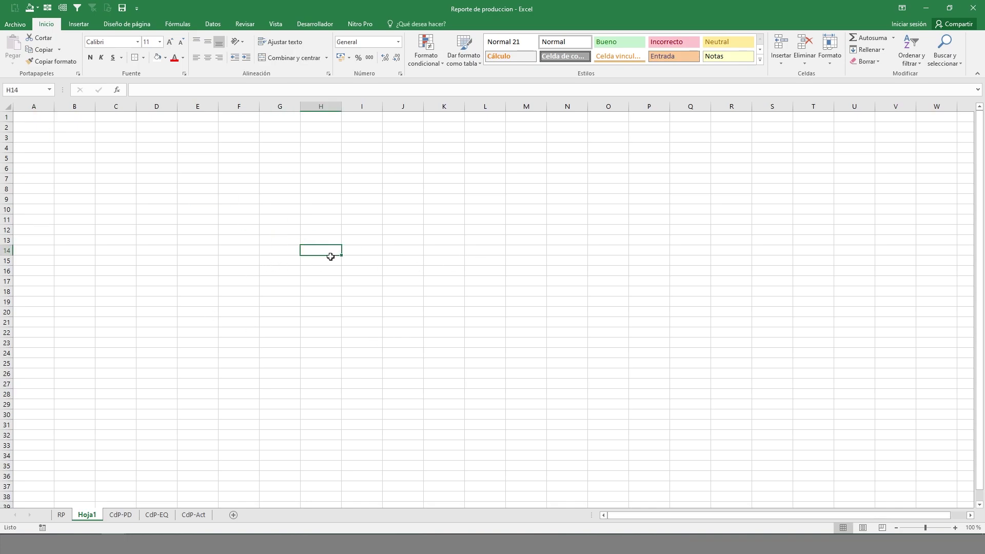
pyautogui.click(258, 221)
pyautogui.click(236, 181)
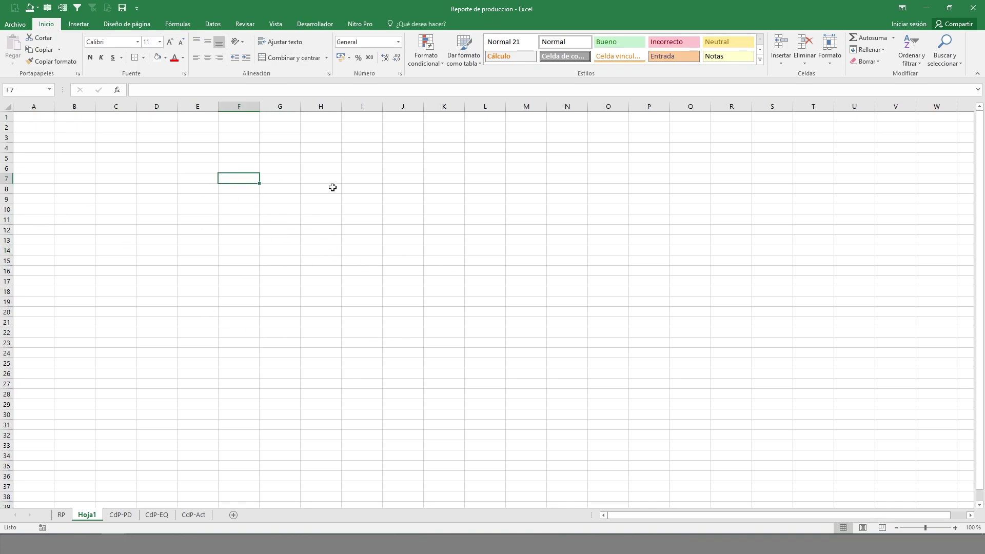
pyautogui.write('can')
pyautogui.write('SONAL')
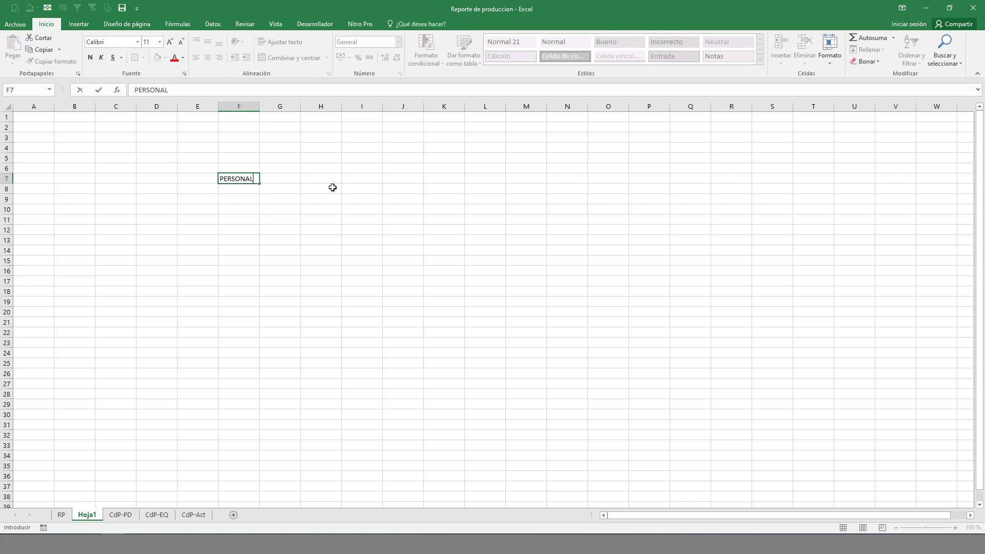
pyautogui.press('Return')
pyautogui.click(234, 179)
pyautogui.press('F2')
pyautogui.write('1')
pyautogui.press('Return')
# - Fill the numbered series from F7 down to PERSONAL 15 in F21 and fit column F to its contents
pyautogui.click(254, 180)
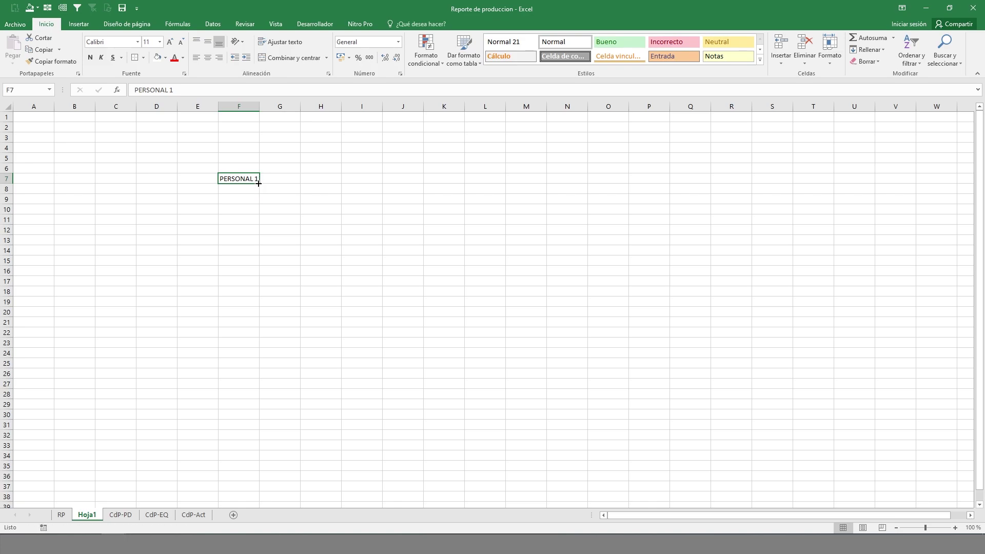
pyautogui.moveTo(261, 185); pyautogui.dragTo(260, 324)
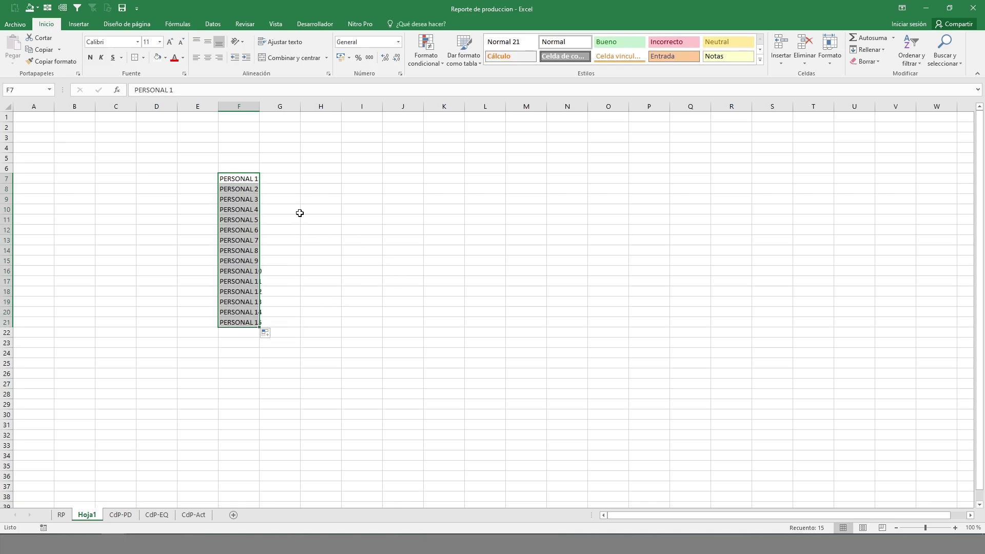
pyautogui.click(280, 240)
pyautogui.doubleClick(259, 107)
pyautogui.click(331, 312)
# - Enter the heading CATEGORIA in G6 and the category CAPATAZ for PERSONAL 1 in G7
pyautogui.click(285, 169)
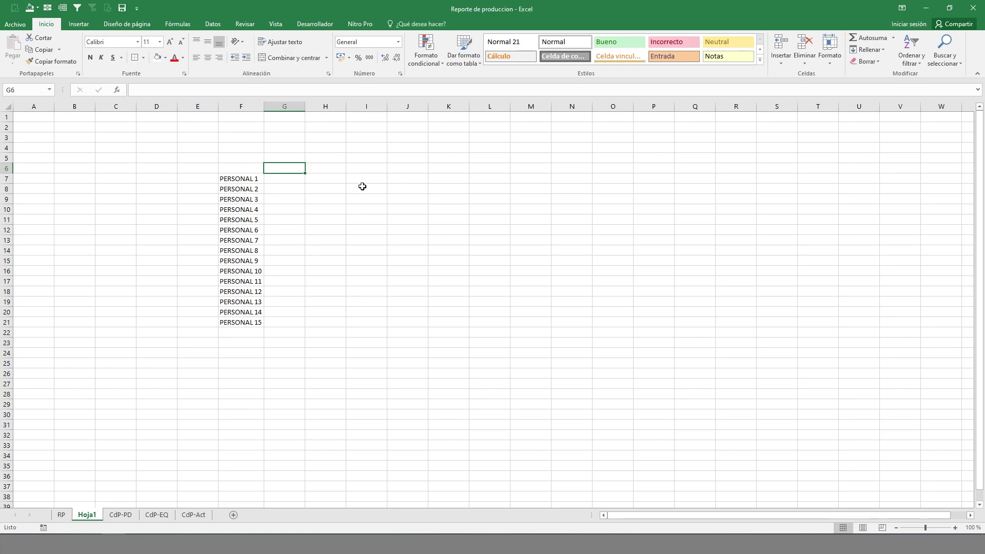
pyautogui.write('CATEGORIA')
pyautogui.press('Return')
pyautogui.write('CAPAT')
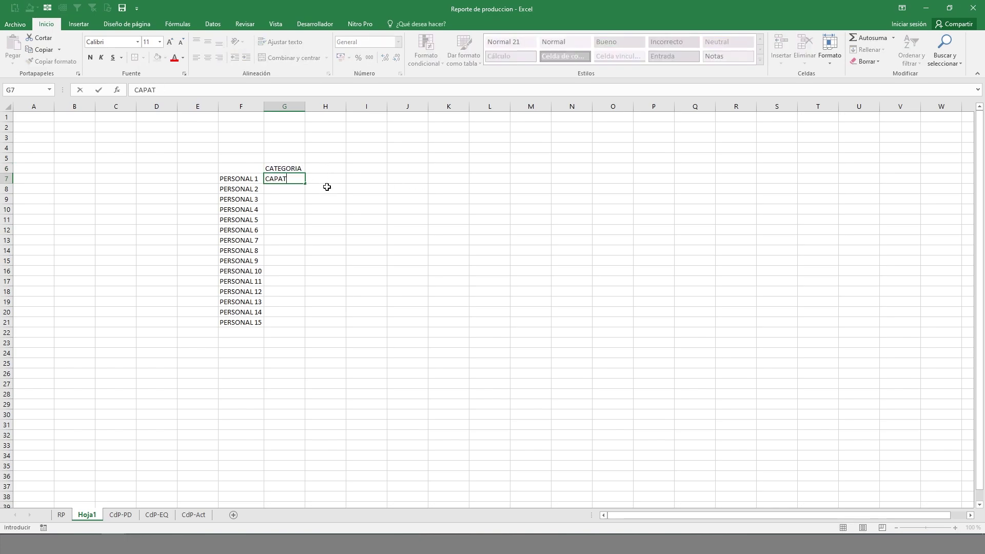
pyautogui.write('AZ')
pyautogui.press('Return')
# - Enter OPERARIO in G8 and copy it down to G11 for PERSONAL 3 to PERSONAL 5
pyautogui.write('O')
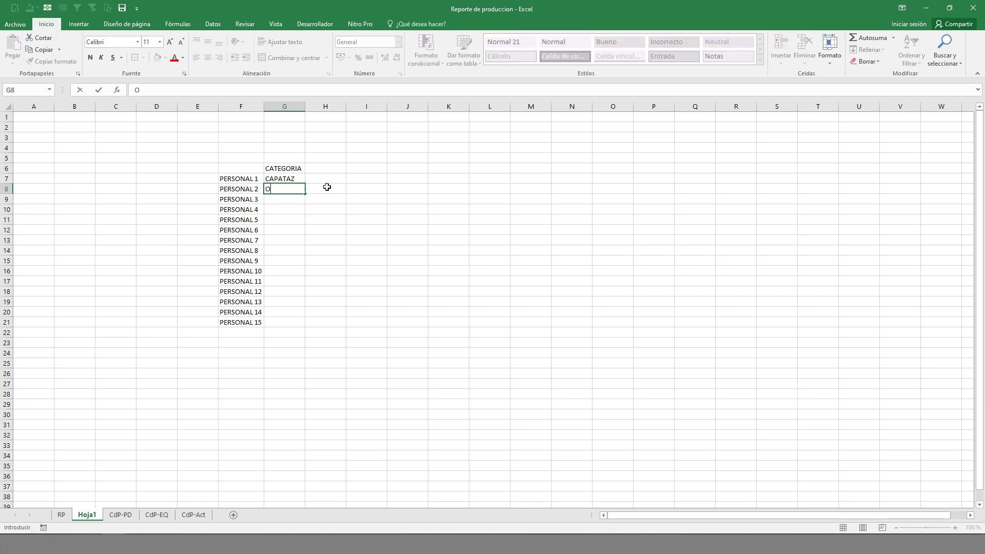
pyautogui.write('PERARIO')
pyautogui.press('Return')
pyautogui.press('Up')
pyautogui.hotkey('ctrl', 'c')
pyautogui.press('Down')
pyautogui.hotkey('shift', 'Down')
pyautogui.hotkey('shift', 'Down')
pyautogui.press('Return')
# - Enter OFICIAL in G12 for PERSONAL 6 and copy it down to G16
pyautogui.press('Down')
pyautogui.press('Down')
pyautogui.press('Down')
pyautogui.write('O')
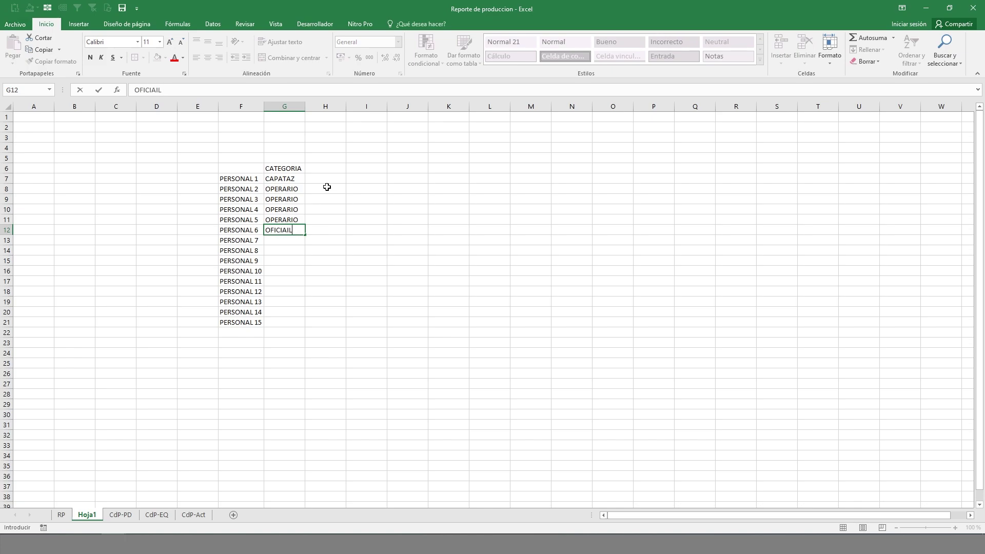
pyautogui.write('FICIAL')
pyautogui.press('Return')
pyautogui.press('Up')
pyautogui.hotkey('ctrl', 'c')
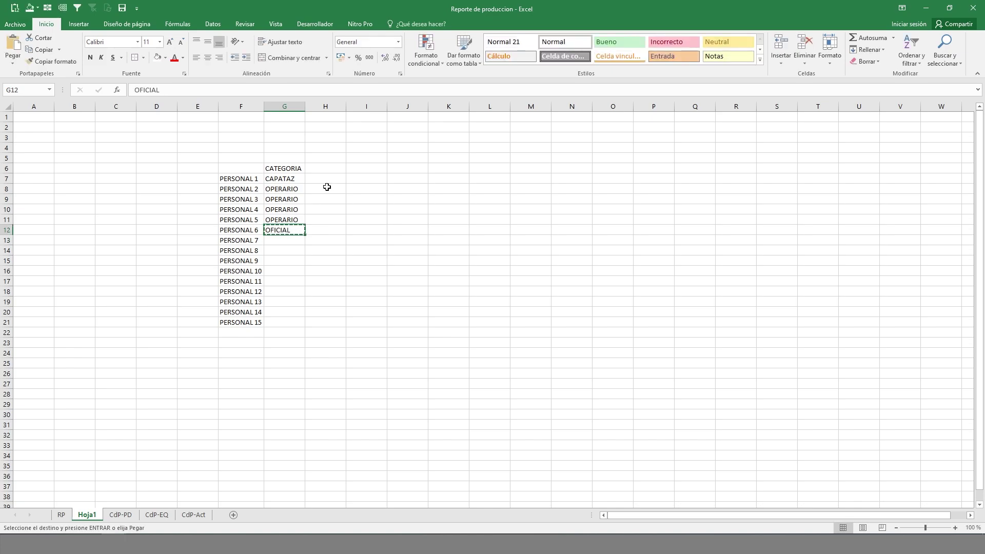
pyautogui.hotkey('shift', 'Down')
pyautogui.hotkey('shift', 'Down')
pyautogui.hotkey('shift', 'Down')
pyautogui.hotkey('shift', 'Down')
pyautogui.hotkey('ctrl', 'v')
# - Enter PEON in G17 for PERSONAL 11 and copy it down to G21
pyautogui.press('Down')
pyautogui.press('Down')
pyautogui.press('Down')
pyautogui.press('Down')
pyautogui.press('Down')
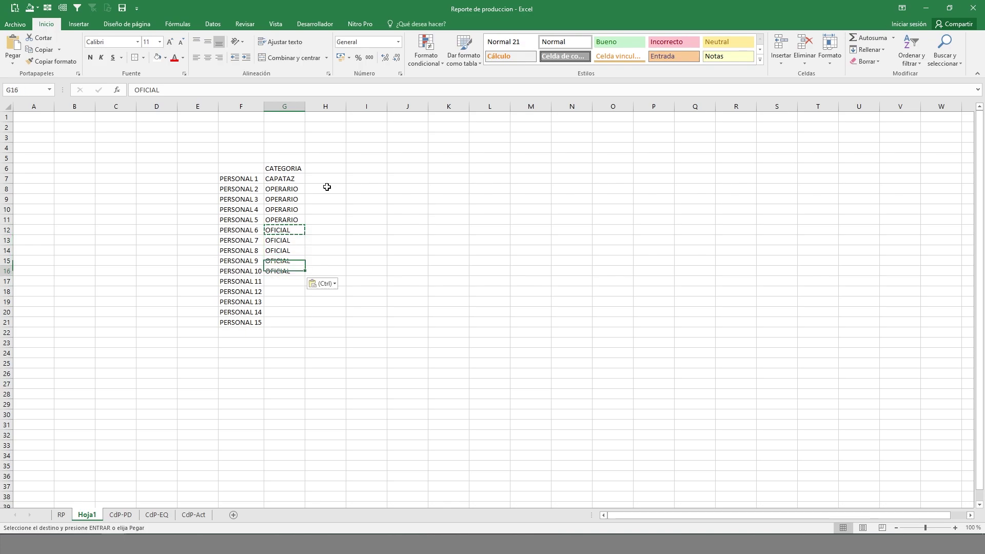
pyautogui.write('PEON')
pyautogui.press('Return')
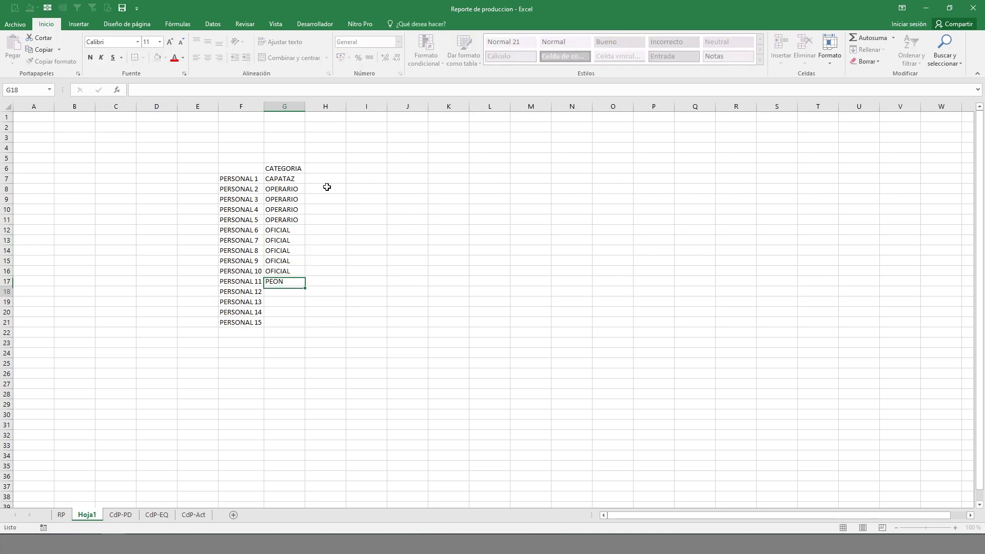
pyautogui.press('Up')
pyautogui.hotkey('ctrl', 'c')
pyautogui.hotkey('shift', 'Down')
pyautogui.hotkey('shift', 'Down')
pyautogui.hotkey('shift', 'Down')
pyautogui.hotkey('shift', 'Down')
pyautogui.hotkey('ctrl', 'v')
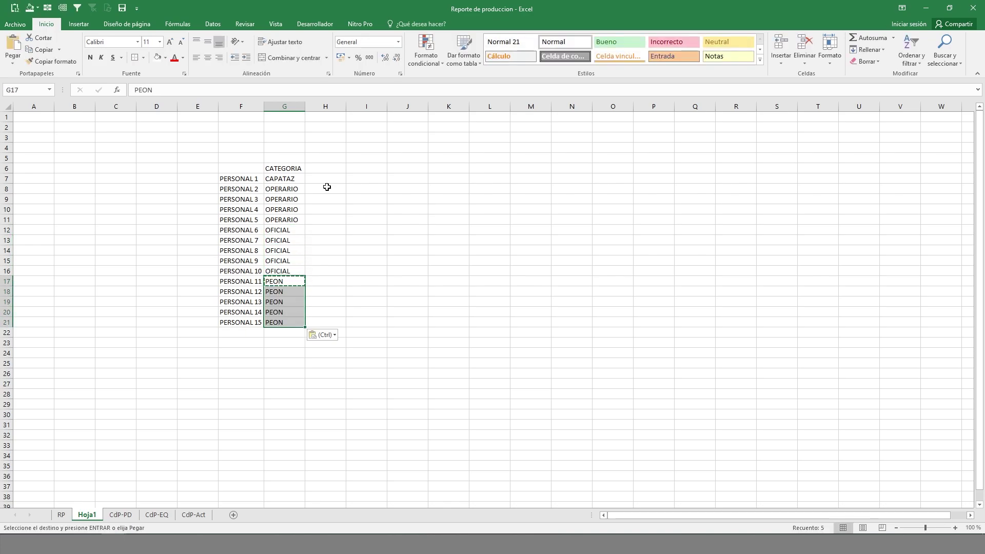
pyautogui.press('Escape')
# - Add the heading HH in H6, beside CATEGORIA
pyautogui.press('Up')
pyautogui.press('Right')
pyautogui.press('Up')
pyautogui.press('Up')
pyautogui.press('Up')
pyautogui.press('Up')
pyautogui.press('Up')
pyautogui.press('Up')
pyautogui.press('Up')
pyautogui.press('Up')
pyautogui.press('Up')
pyautogui.press('Up')
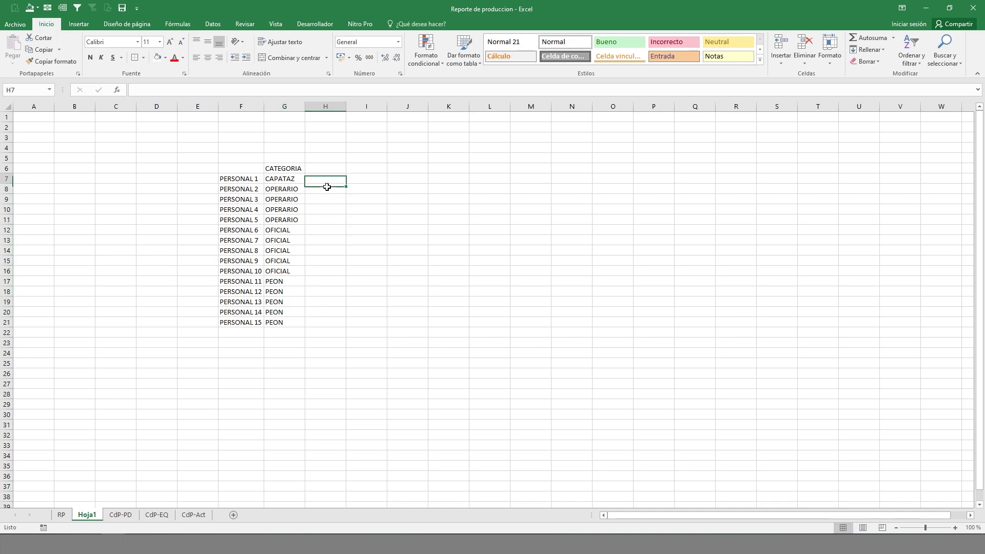
pyautogui.write('HH')
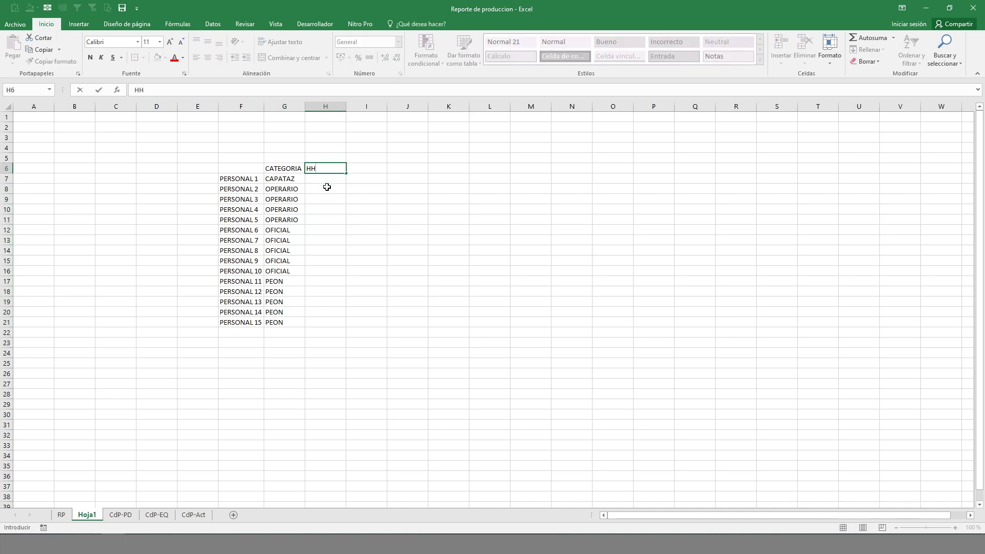
pyautogui.press('Return')
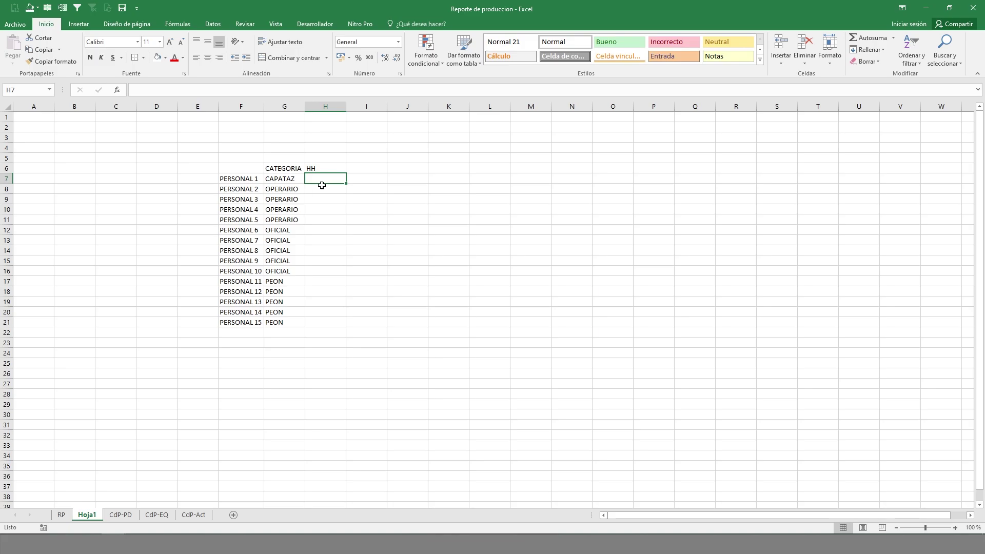
# - Enter the HH values 10, 9, 5 and 10 in H7 to H10 for PERSONAL 1 to PERSONAL 4
pyautogui.write('10')
pyautogui.press('Return')
pyautogui.write('9')
pyautogui.press('Return')
pyautogui.write('5')
pyautogui.press('Return')
pyautogui.write('40')
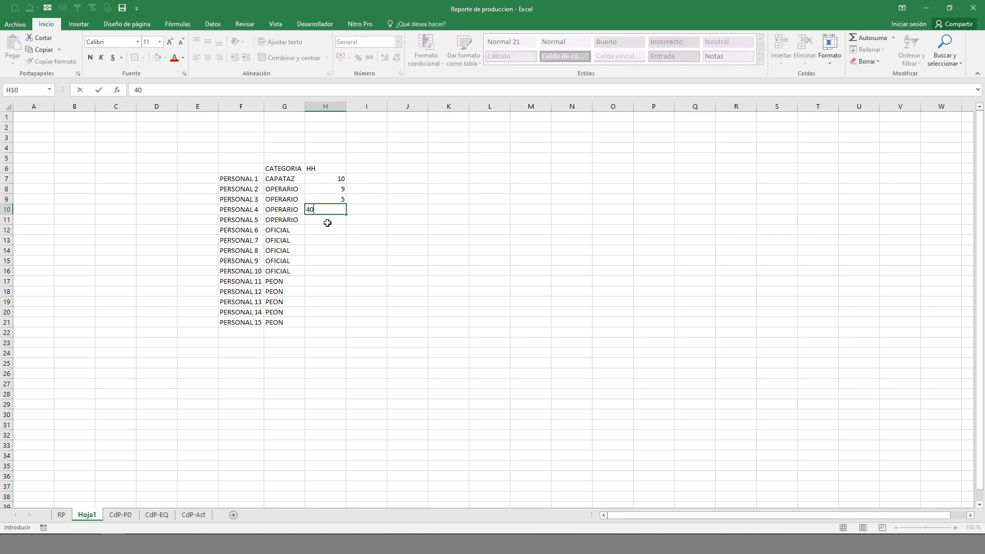
pyautogui.press('Return')
pyautogui.click(337, 210)
pyautogui.write('10')
pyautogui.press('Return')
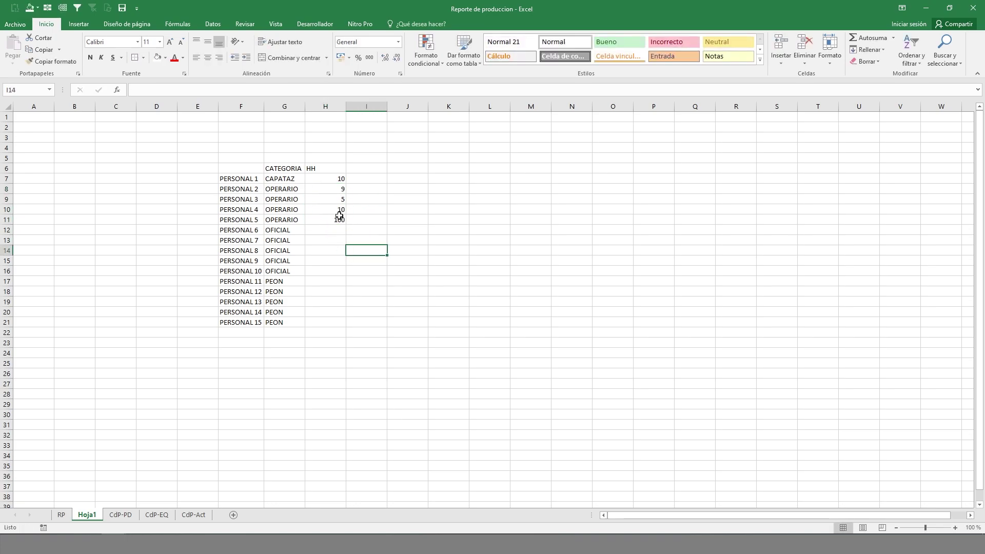
# - Copy the value 10 from H10 down through H21 for the remaining personnel
pyautogui.click(339, 213)
pyautogui.press('super')
pyautogui.press('super')
pyautogui.hotkey('ctrl', 'c')
pyautogui.moveTo(335, 211); pyautogui.dragTo(330, 323)
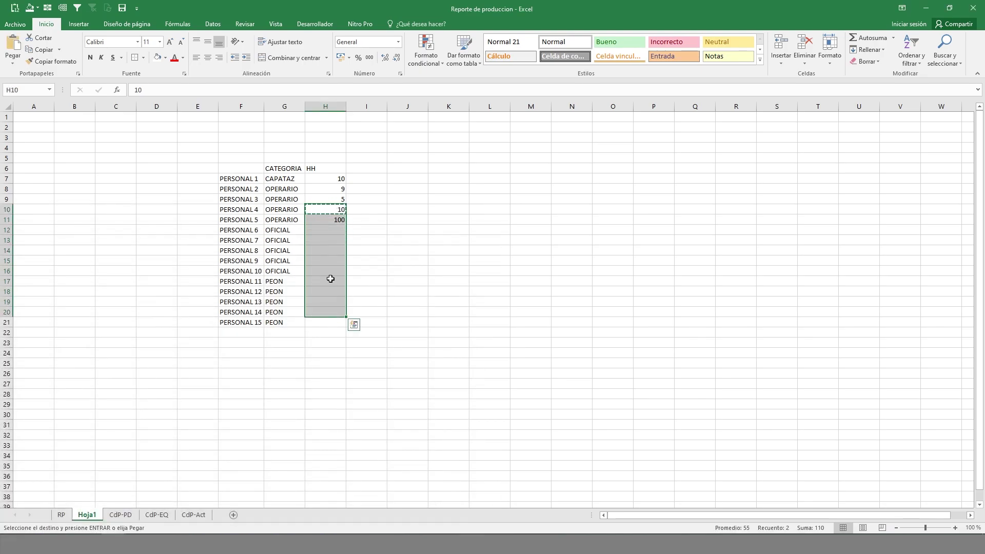
pyautogui.moveTo(329, 209); pyautogui.dragTo(318, 322)
pyautogui.press('Return')
pyautogui.click(411, 241)
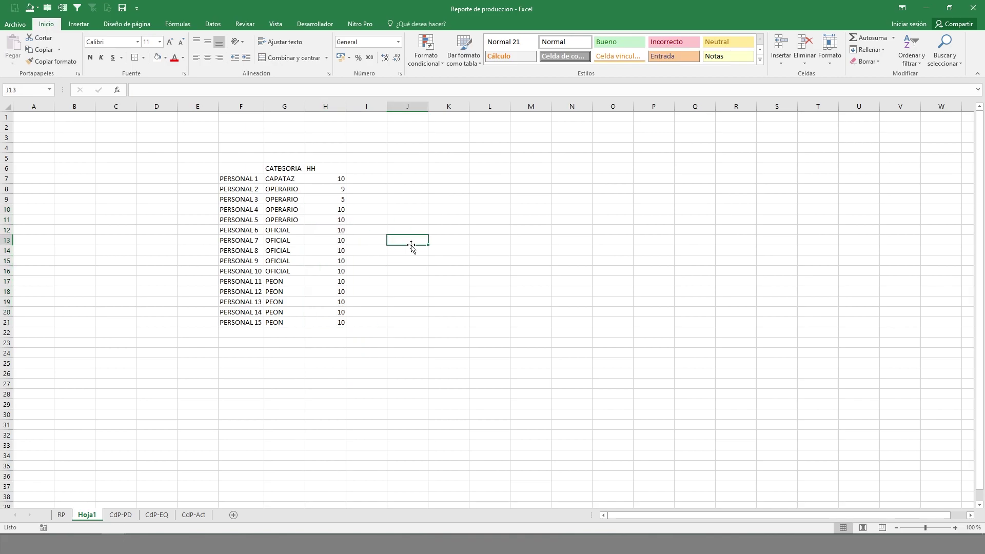
# - Increase the height of row 5 and enter TAREA 1 in I5
pyautogui.click(409, 128)
pyautogui.click(404, 168)
pyautogui.moveTo(400, 159); pyautogui.dragTo(403, 137)
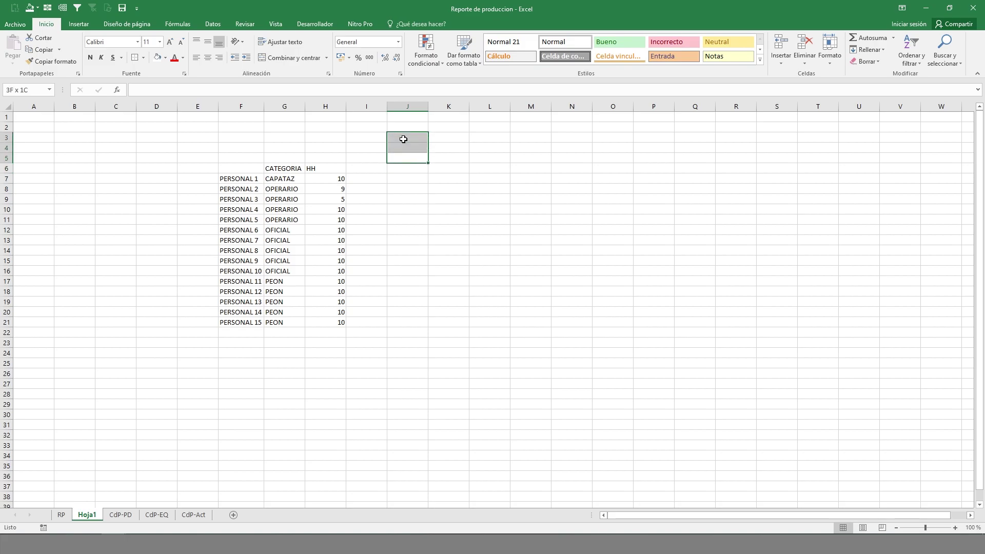
pyautogui.click(7, 157)
pyautogui.moveTo(8, 167); pyautogui.dragTo(9, 216)
pyautogui.click(402, 184)
pyautogui.press('Left')
pyautogui.write('TA')
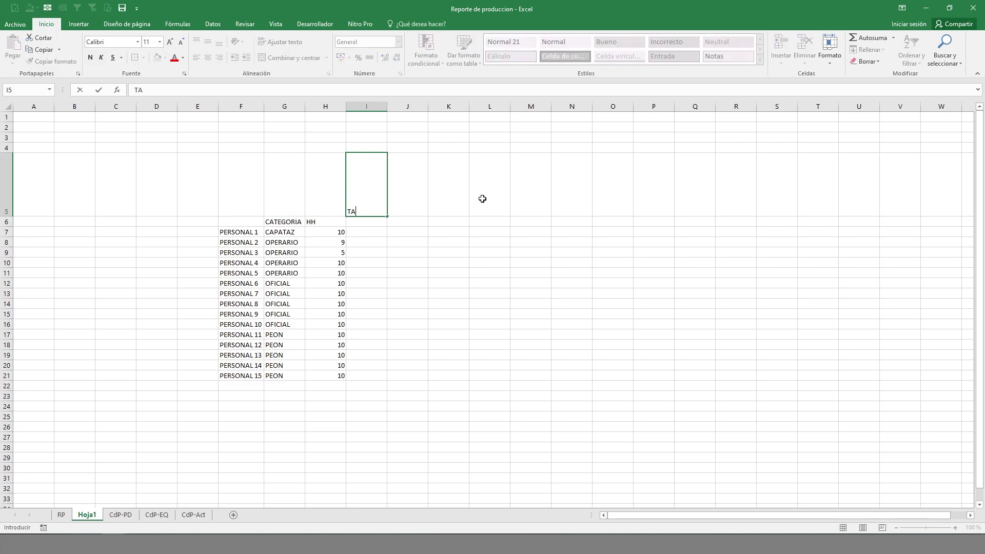
pyautogui.write('REA 1')
pyautogui.hotkey('ctrl', 'Return')
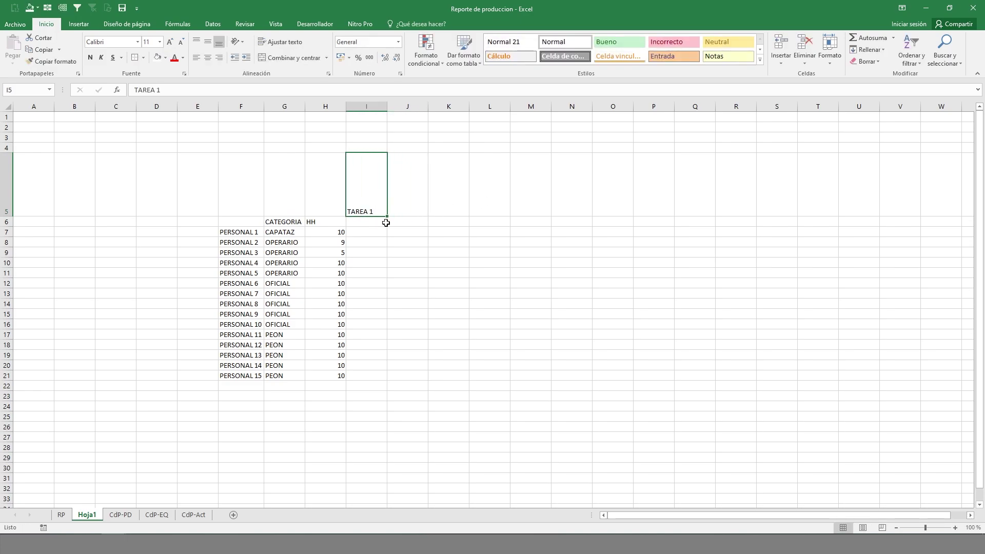
# - Extend the TAREA series across row 5 from I5, and remove the headings beyond TAREA 5 in columns N to Q
pyautogui.moveTo(390, 213); pyautogui.dragTo(667, 216)
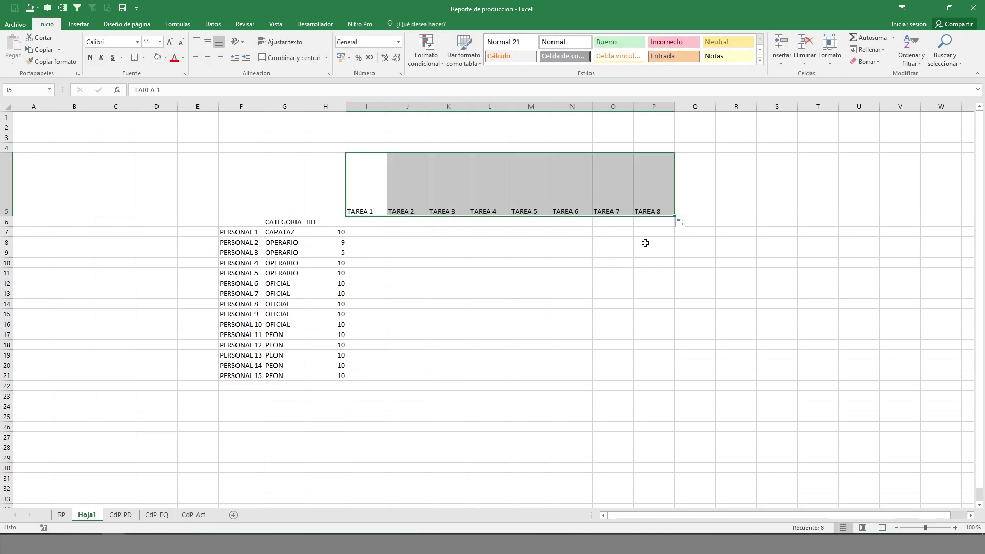
pyautogui.moveTo(572, 106); pyautogui.dragTo(695, 107)
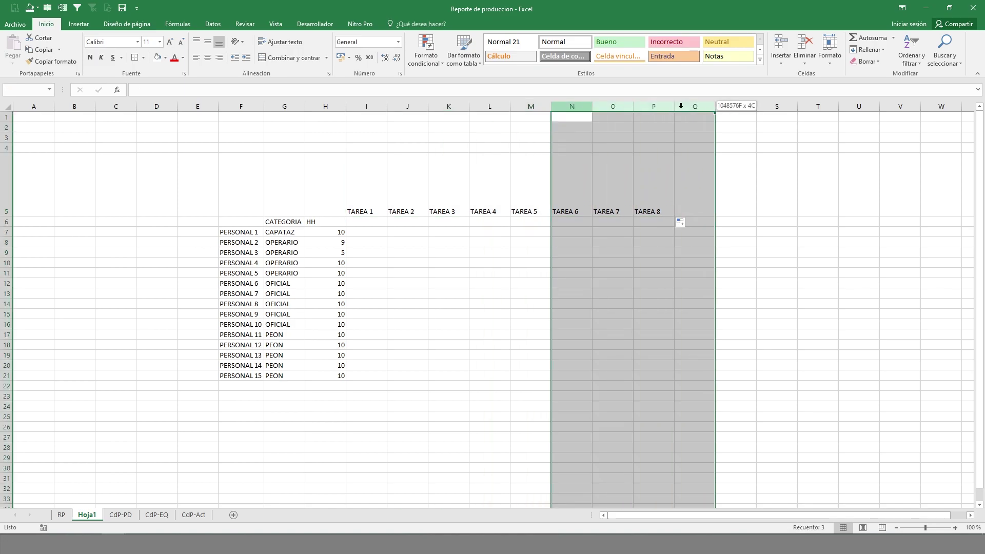
pyautogui.rightClick(632, 107)
pyautogui.click(666, 194)
pyautogui.click(449, 283)
# - Enter 2 hours for PERSONAL 1 under each task, TAREA 1 to TAREA 5, in I7:M7
pyautogui.click(382, 242)
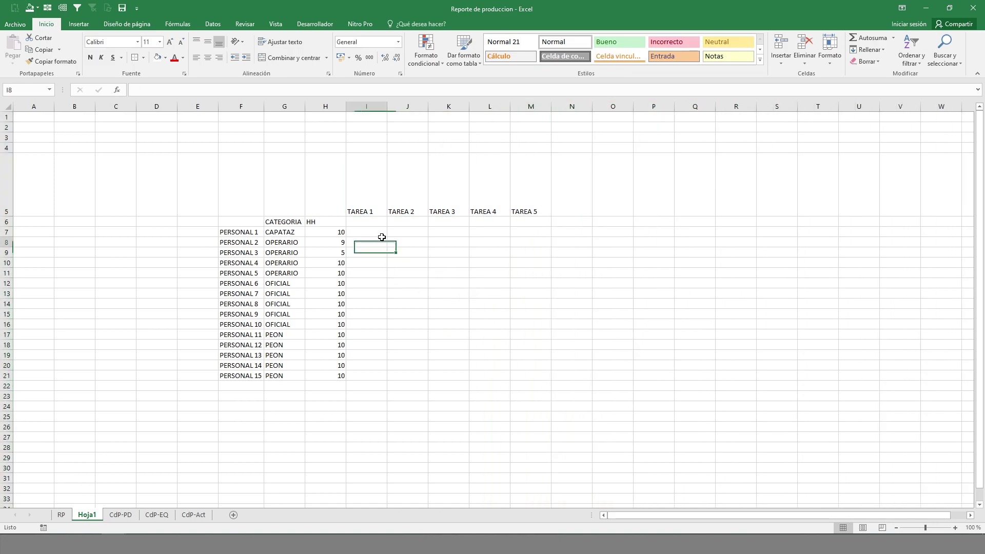
pyautogui.press('Up')
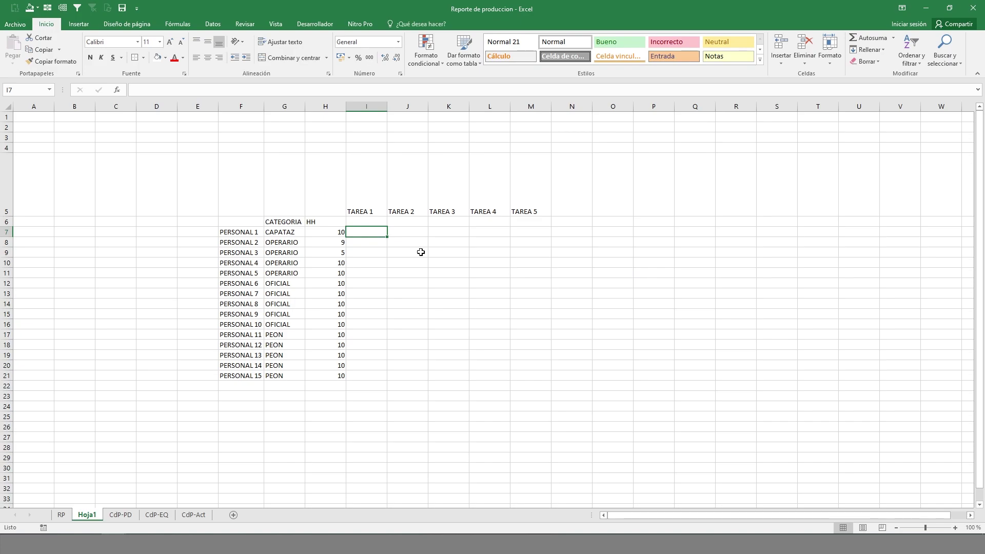
pyautogui.write('2')
pyautogui.press('Tab')
pyautogui.write('2')
pyautogui.press('Tab')
pyautogui.write('2')
pyautogui.press('Tab')
pyautogui.write('2')
pyautogui.press('Tab')
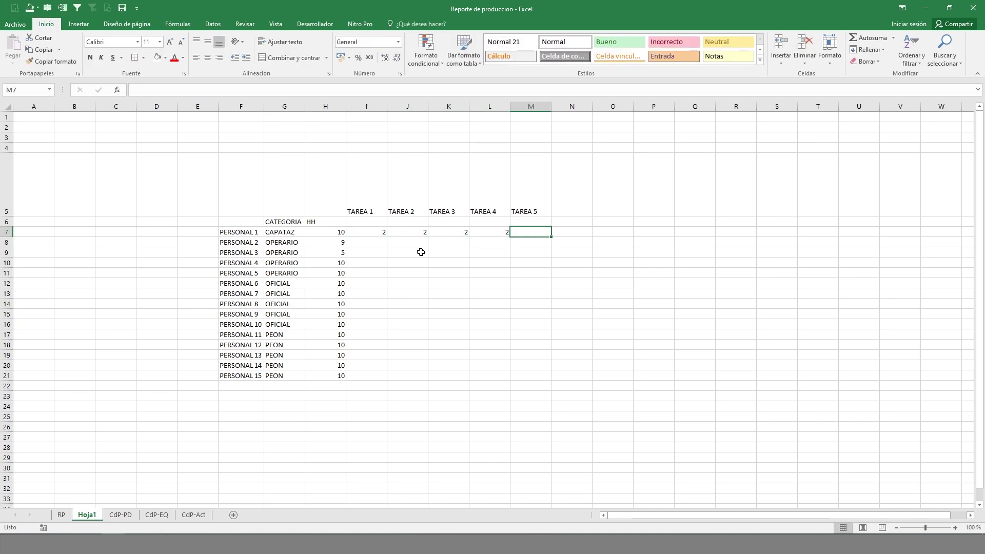
pyautogui.write('2')
pyautogui.press('Return')
# - Enter PERSONAL 2's hours as 5 in I8 and 4 in J8, and PERSONAL 3's as 5 in J9
pyautogui.press('Left')
pyautogui.press('Left')
pyautogui.press('Left')
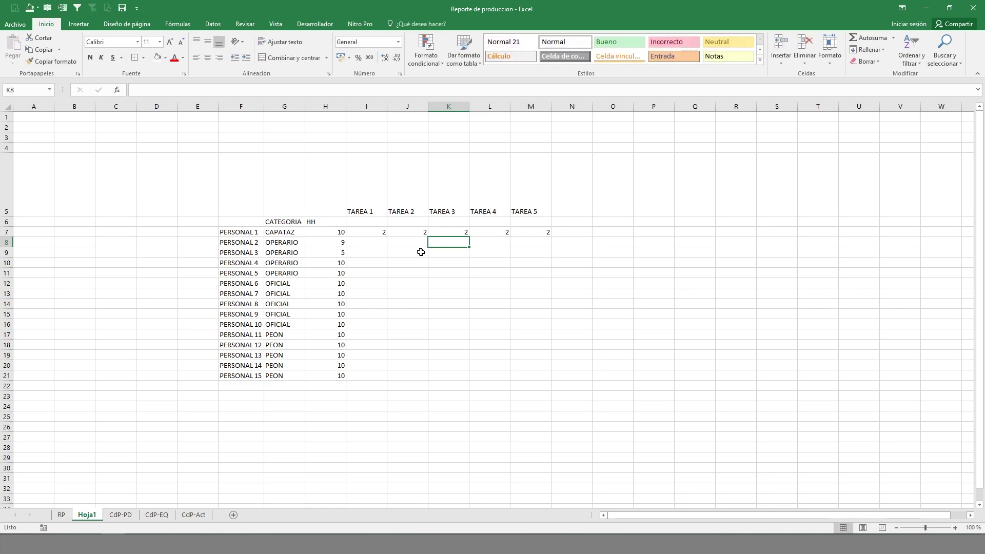
pyautogui.press('Left')
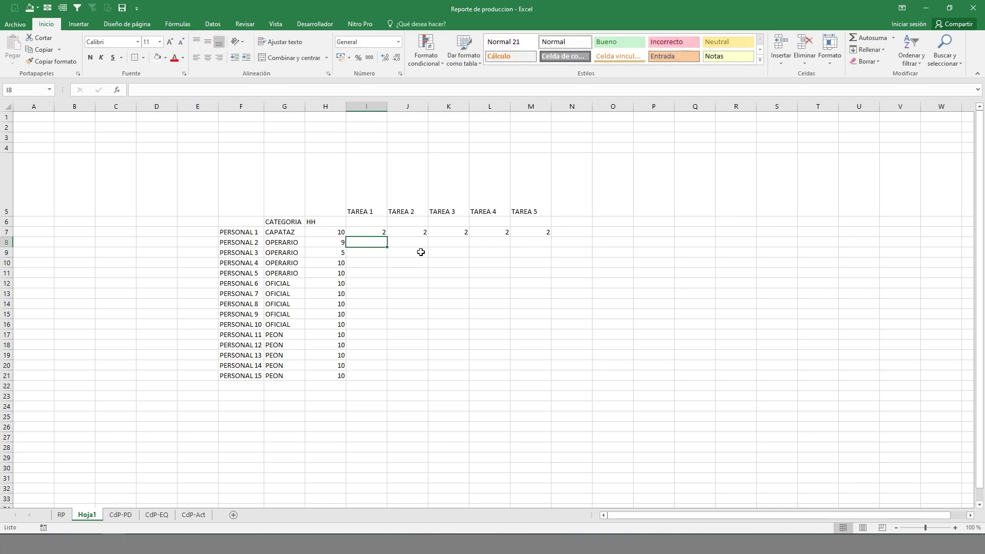
pyautogui.press('Left')
pyautogui.press('Left')
pyautogui.press('Left')
pyautogui.press('Right')
pyautogui.press('Right')
pyautogui.press('Right')
pyautogui.write('5')
pyautogui.press('Right')
pyautogui.write('4')
pyautogui.press('Return')
pyautogui.press('Left')
pyautogui.press('Right')
pyautogui.write('5')
pyautogui.press('Return')
# - Enter 4, 4 and 2 hours for PERSONAL 4 under TAREA 2 to TAREA 4 in J10:L10
pyautogui.write('4')
pyautogui.press('Right')
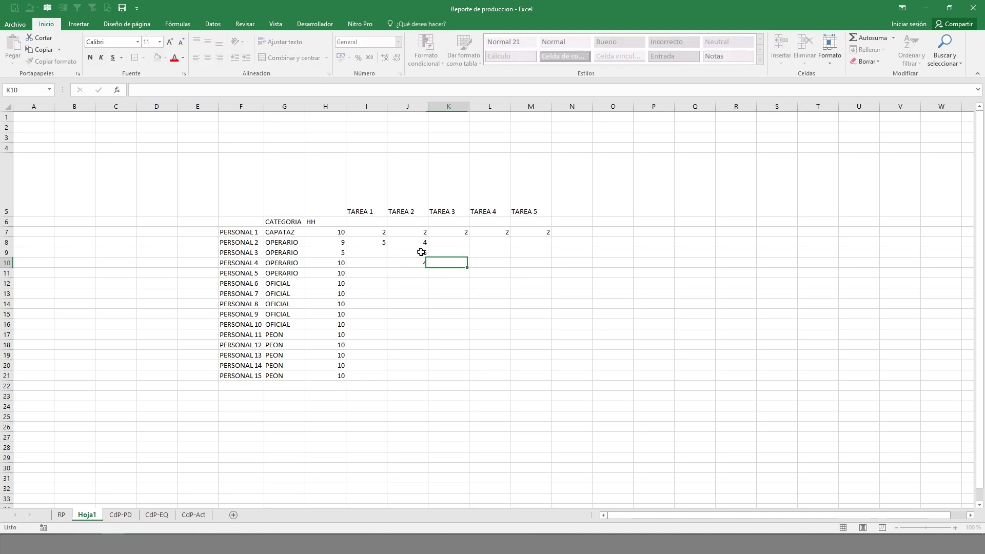
pyautogui.write('4')
pyautogui.press('Right')
pyautogui.write('2')
pyautogui.press('Return')
# - Enter 2, 4 and 4 hours for PERSONAL 5 under TAREA 2 to TAREA 4 in J11:L11
pyautogui.press('Left')
pyautogui.write('4')
pyautogui.hotkey('shift', 'Right')
pyautogui.hotkey('ctrl', 'r')
pyautogui.press('Left')
pyautogui.write('2')
pyautogui.press('Right')
# - Fill in J12:L13 with 4, 4 and 2 hours for PERSONAL 6 and 2, 4 and 4 hours for PERSONAL 7
pyautogui.hotkey('ctrl', 'c')
pyautogui.press('Down')
pyautogui.press('Left')
pyautogui.hotkey('ctrl', 'v')
pyautogui.press('Right')
pyautogui.hotkey('ctrl', 'v')
pyautogui.press('Down')
pyautogui.hotkey('shift', 'Right')
pyautogui.hotkey('ctrl', 'v')
pyautogui.press('Right')
pyautogui.press('Up')
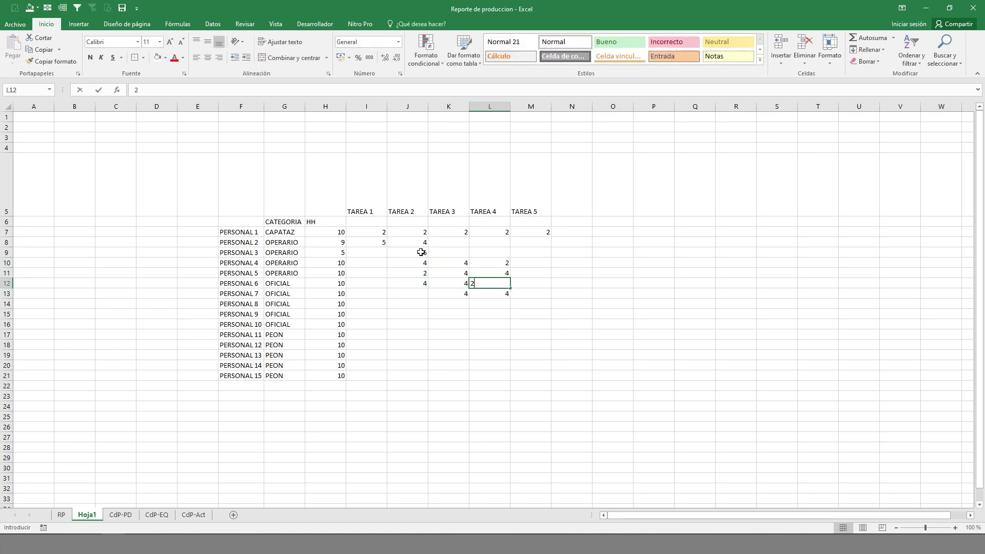
pyautogui.write('2')
pyautogui.press('Return')
pyautogui.press('Left')
pyautogui.press('Left')
pyautogui.write('2')
pyautogui.press('Return')
# - Copy the two-row hours pattern under TAREA 2 to TAREA 4 down through J17:L17
pyautogui.press('Up')
pyautogui.press('Up')
pyautogui.hotkey('shift', 'Down')
pyautogui.hotkey('shift', 'Right')
pyautogui.hotkey('shift', 'Right')
pyautogui.hotkey('ctrl', 'c')
pyautogui.press('Down')
pyautogui.press('Down')
pyautogui.hotkey('ctrl', 'v')
pyautogui.press('Down')
pyautogui.press('Down')
pyautogui.hotkey('ctrl', 'v')
pyautogui.press('Escape')
# - Clear PERSONAL 11's copied hours in J17:L17
pyautogui.press('Down')
pyautogui.hotkey('shift', 'Right')
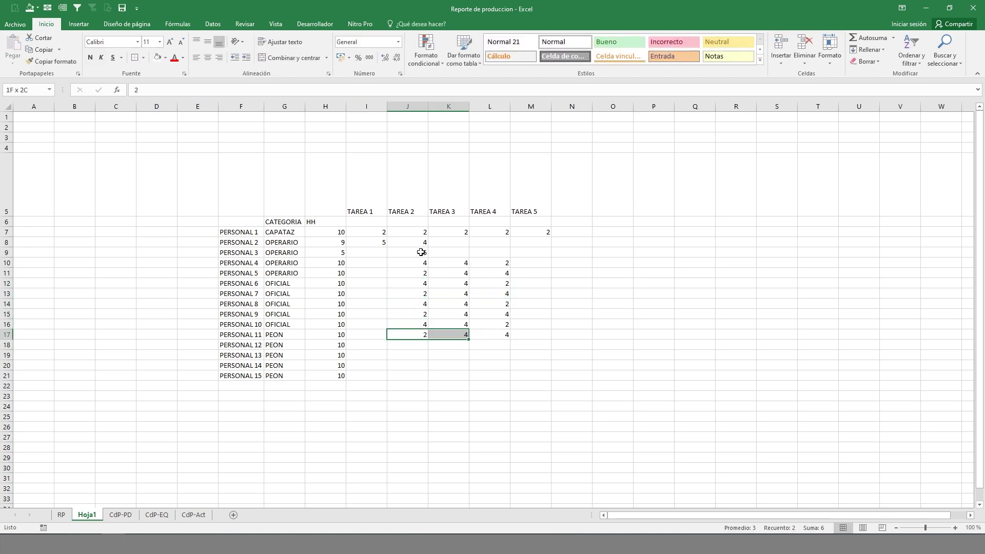
pyautogui.hotkey('shift', 'Right')
pyautogui.press('Delete')
# - Enter 2 hours for PERSONAL 11 under each of the five tasks in I17:M17
pyautogui.write('2')
pyautogui.press('Return')
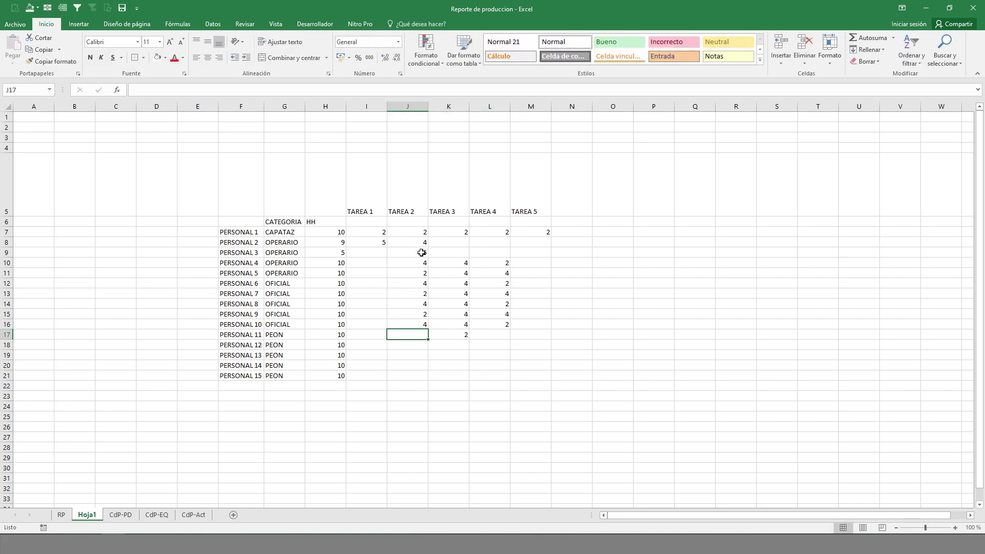
pyautogui.write('2')
pyautogui.press('Return')
pyautogui.write('2')
pyautogui.press('Return')
pyautogui.press('Left')
pyautogui.write('2')
pyautogui.press('Right')
pyautogui.press('Right')
pyautogui.press('Right')
pyautogui.press('Right')
pyautogui.write('2')
pyautogui.press('Left')
pyautogui.press('Left')
pyautogui.press('Left')
pyautogui.press('Left')
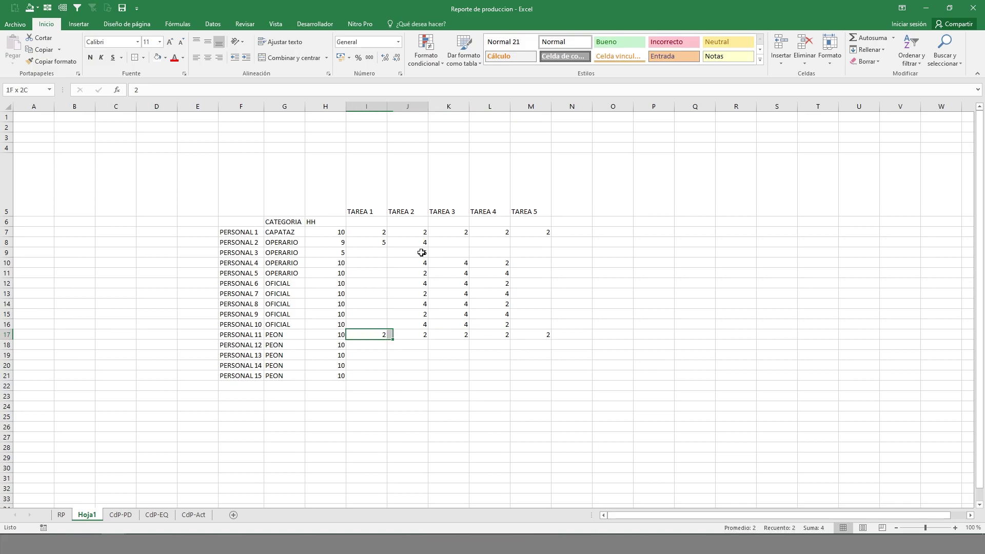
# - Copy PERSONAL 11's hours in I17:M17 down to PERSONAL 12 through PERSONAL 15 in rows 18 to 21
pyautogui.hotkey('shift', 'Right')
pyautogui.hotkey('shift', 'Right')
pyautogui.hotkey('shift', 'Right')
pyautogui.hotkey('shift', 'Right')
pyautogui.hotkey('ctrl', 'c')
pyautogui.hotkey('shift', 'Down')
pyautogui.hotkey('shift', 'Down')
pyautogui.hotkey('shift', 'Down')
pyautogui.hotkey('shift', 'Down')
pyautogui.hotkey('ctrl', 'v')
pyautogui.press('Escape')
# - Enter the heading TAREAS in F24 and the description "TAREA 1 : Vaciado de concreto Fc" in F25
pyautogui.press('Down')
pyautogui.press('Left')
pyautogui.press('Down')
pyautogui.press('Down')
pyautogui.press('Left')
pyautogui.press('Down')
pyautogui.press('Left')
pyautogui.press('Down')
pyautogui.press('Down')
pyautogui.press('Down')
pyautogui.write('T')
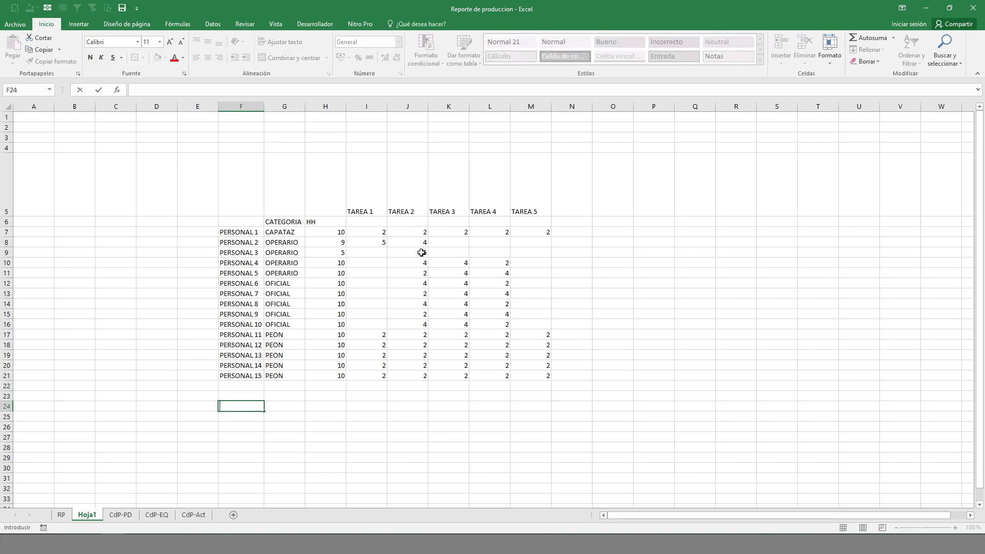
pyautogui.write('AREAS')
pyautogui.press('Return')
pyautogui.write('TA')
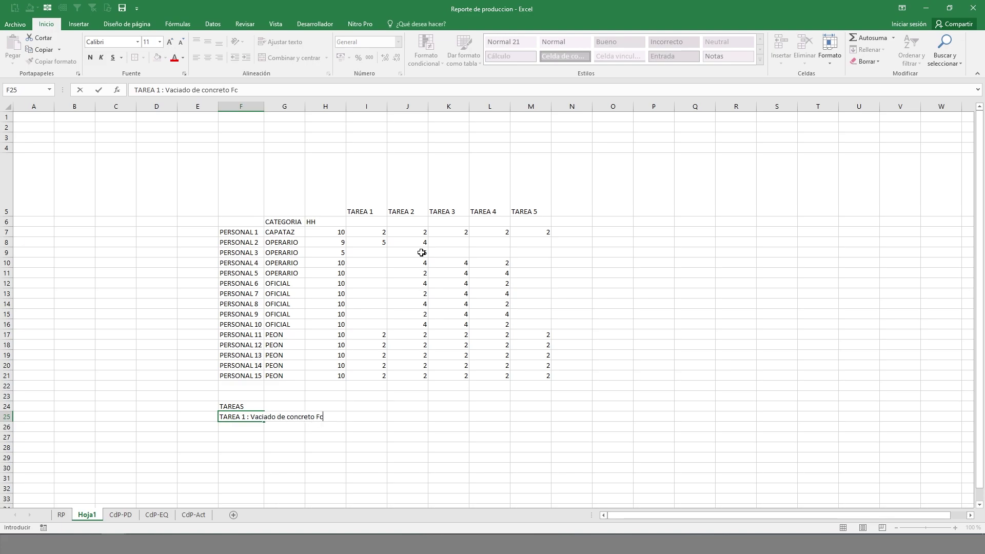
pyautogui.press('Return')
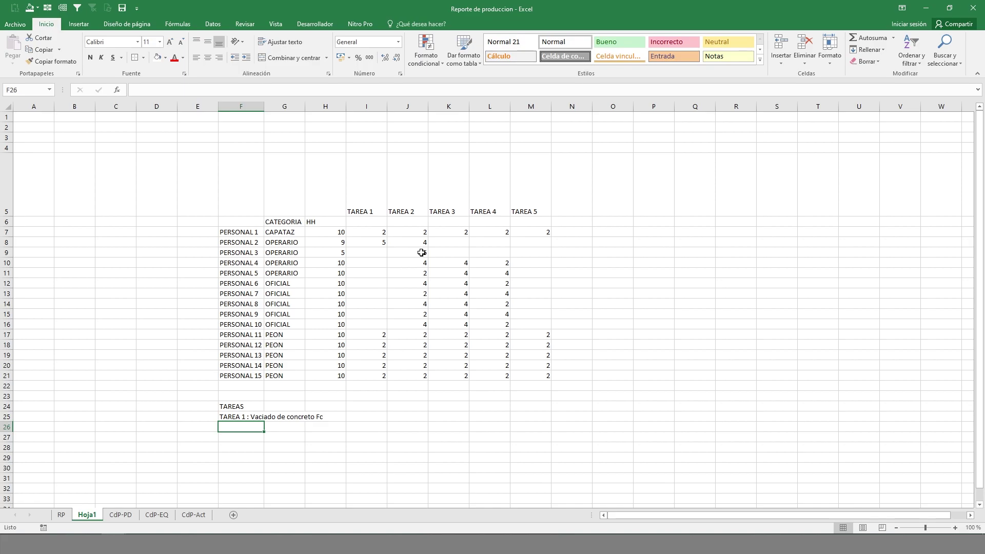
pyautogui.click(483, 286)
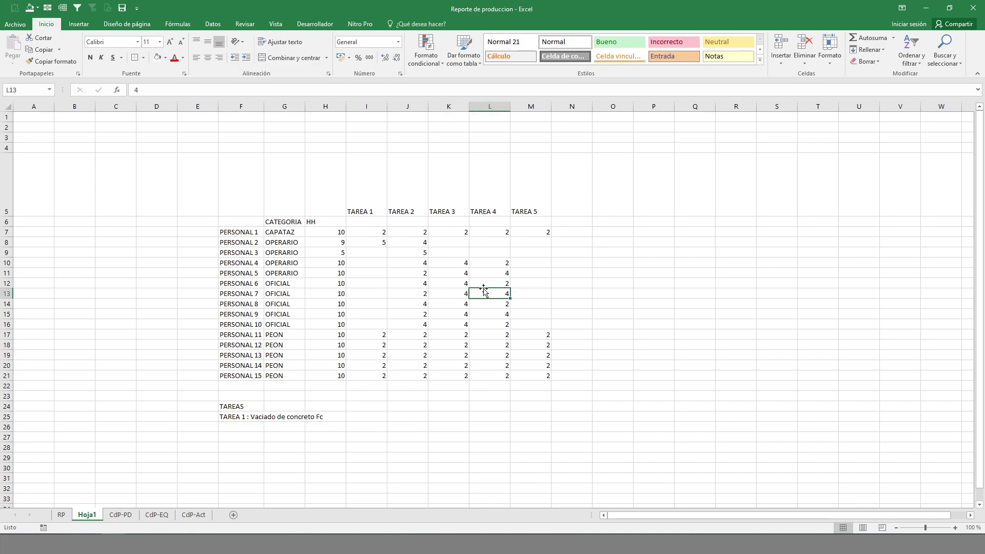
pyautogui.click(426, 271)
pyautogui.moveTo(359, 210); pyautogui.dragTo(532, 357)
pyautogui.click(251, 235)
pyautogui.moveTo(235, 205); pyautogui.dragTo(555, 383)
pyautogui.click(367, 248)
pyautogui.click(364, 189)
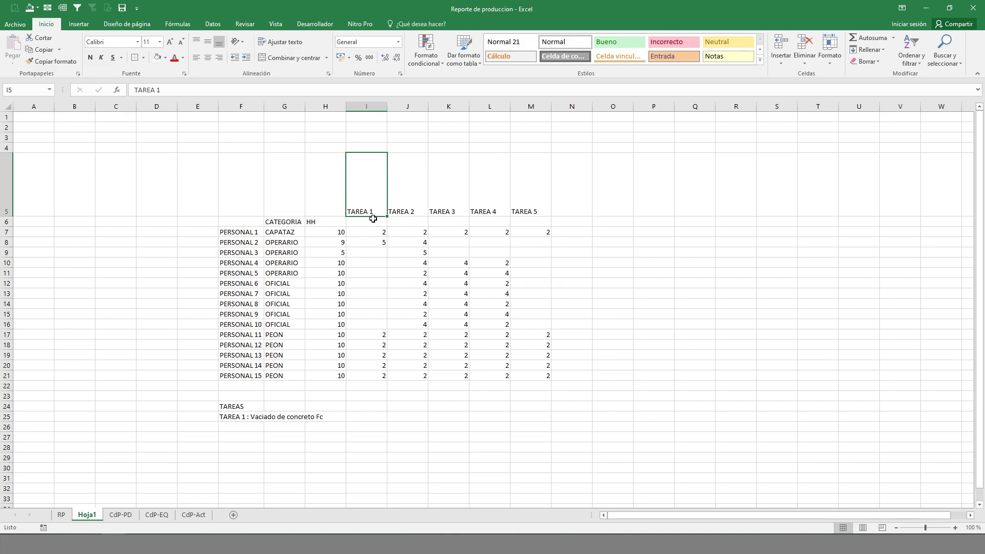
# - Enter the label CC in E23, above and beside the TAREAS heading
pyautogui.click(205, 418)
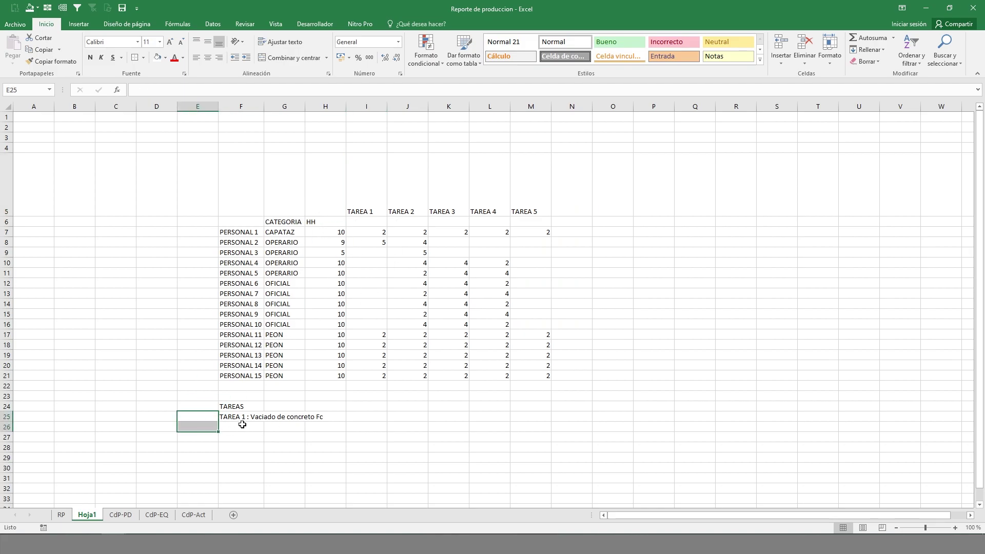
pyautogui.click(212, 404)
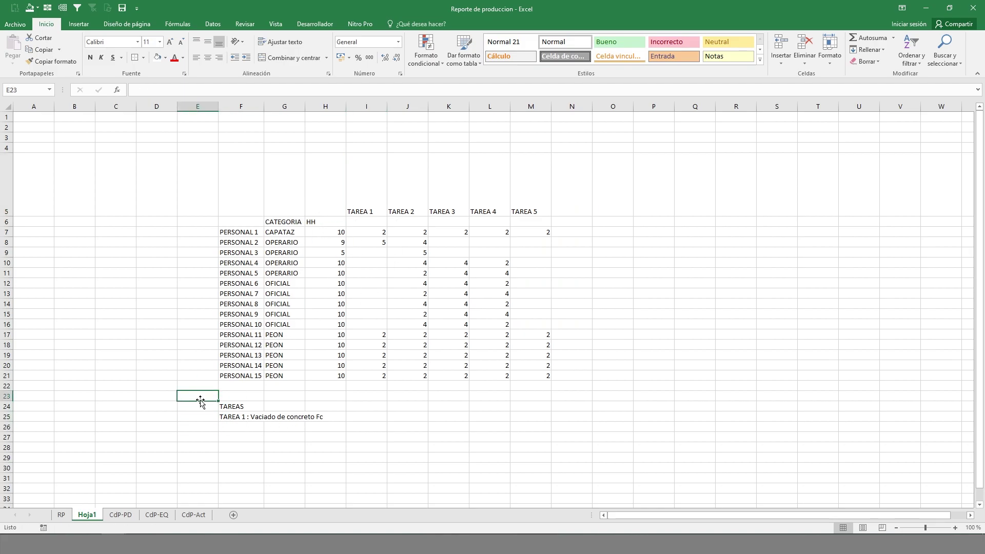
pyautogui.write('edp')
pyautogui.press('Up')
pyautogui.write('CC')
pyautogui.press('Return')
pyautogui.press('Down')
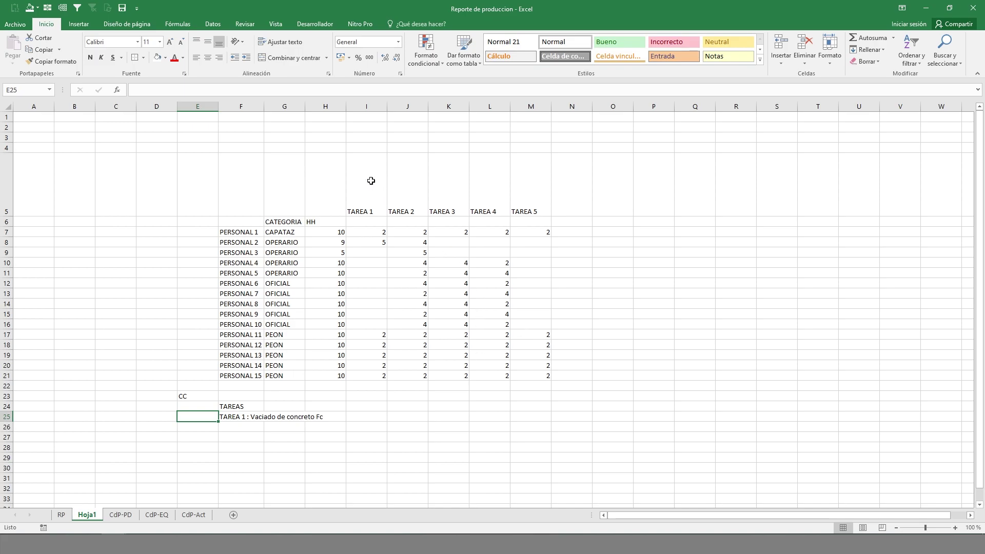
# - Enter 1, 1, 2, 2 and 3 in I4:M4 above the TAREA 1 to TAREA 5 headings
pyautogui.click(369, 151)
pyautogui.write('1')
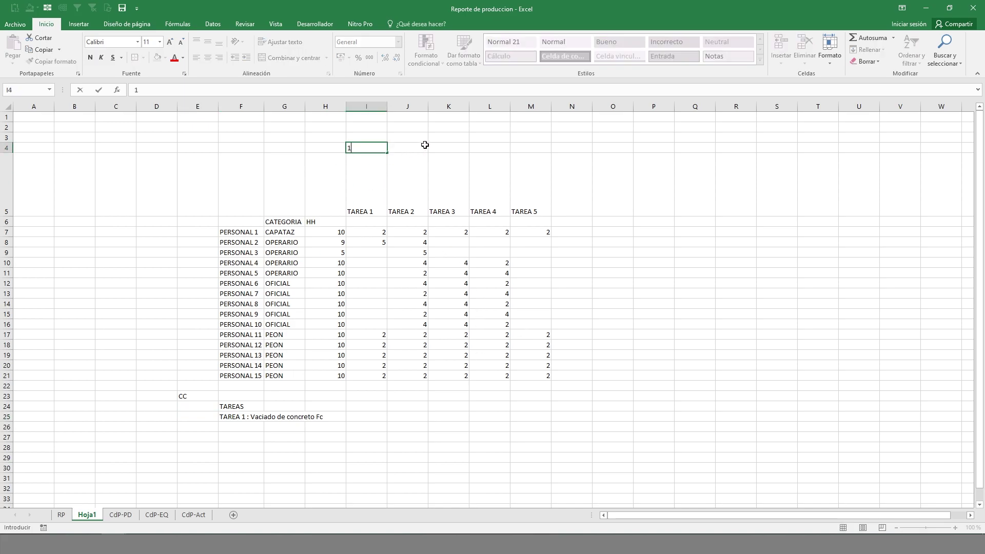
pyautogui.press('Tab')
pyautogui.write('1')
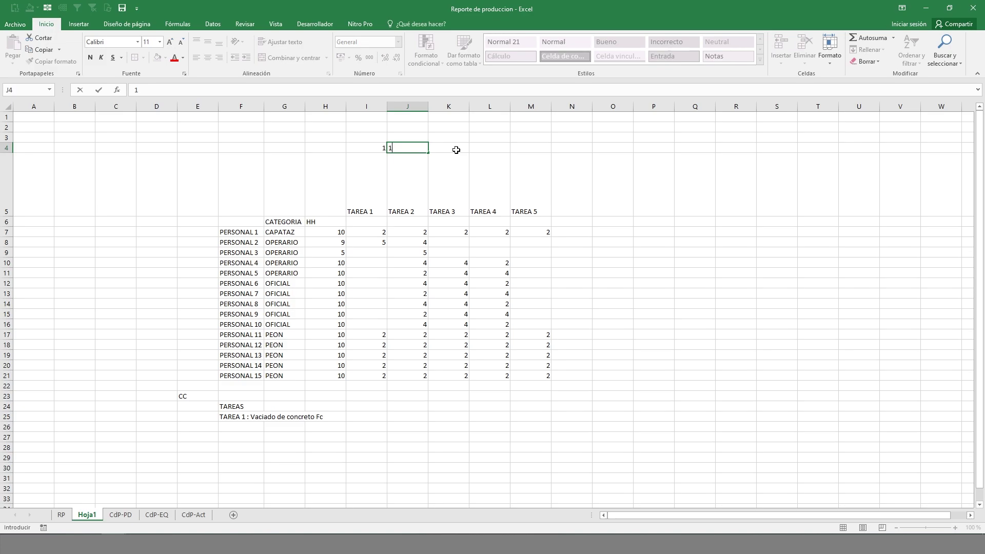
pyautogui.press('Tab')
pyautogui.write('2')
pyautogui.press('Tab')
pyautogui.write('2')
pyautogui.press('Tab')
pyautogui.write('3')
pyautogui.click(623, 176)
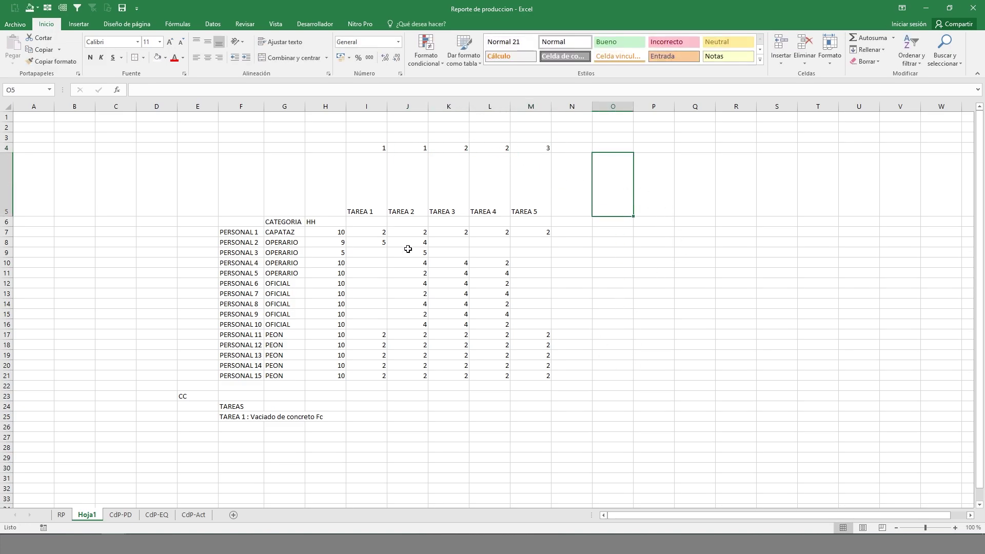
# - Enter 5000 in N7 at the end of PERSONAL 1's row
pyautogui.moveTo(224, 231); pyautogui.dragTo(539, 234)
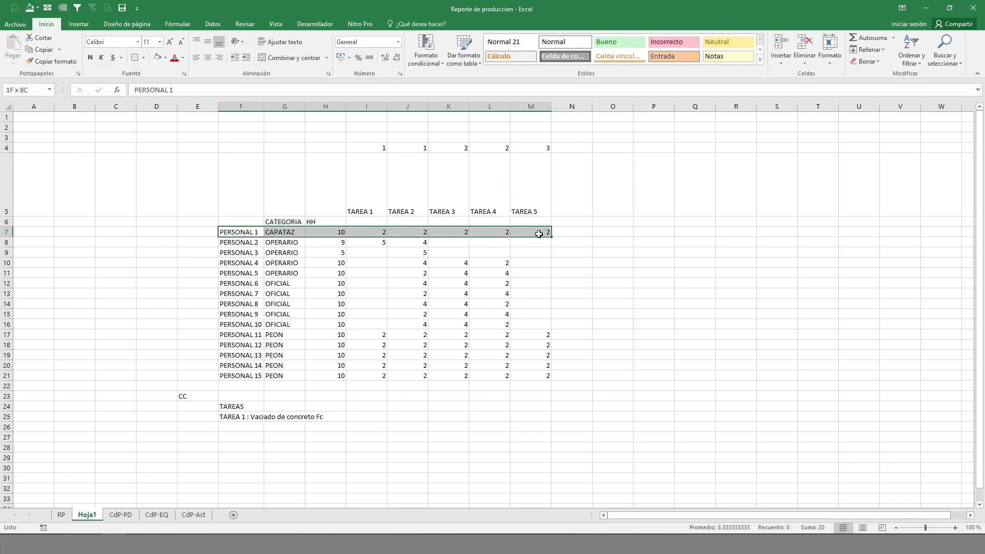
pyautogui.click(572, 233)
pyautogui.write('5000')
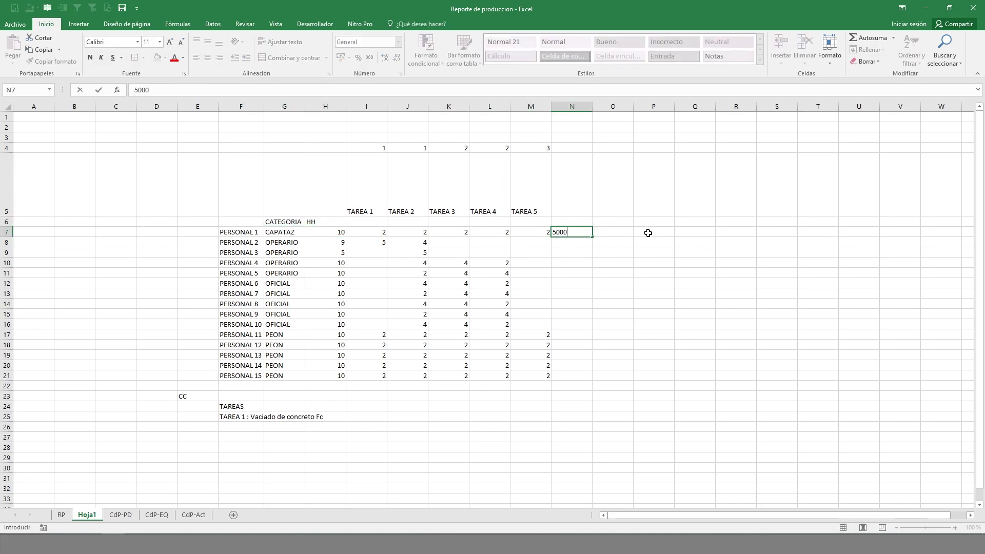
pyautogui.press('Return')
pyautogui.click(583, 147)
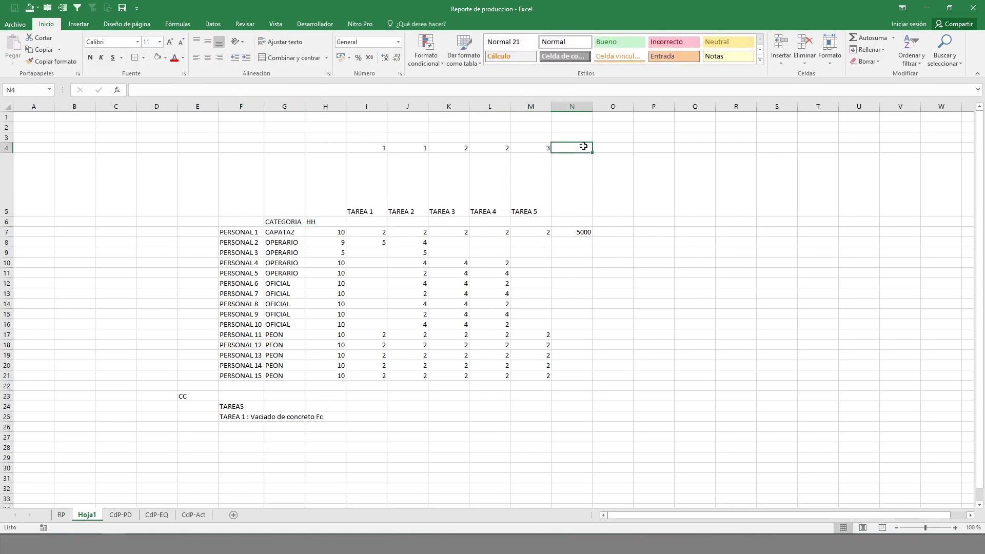
pyautogui.write('=')
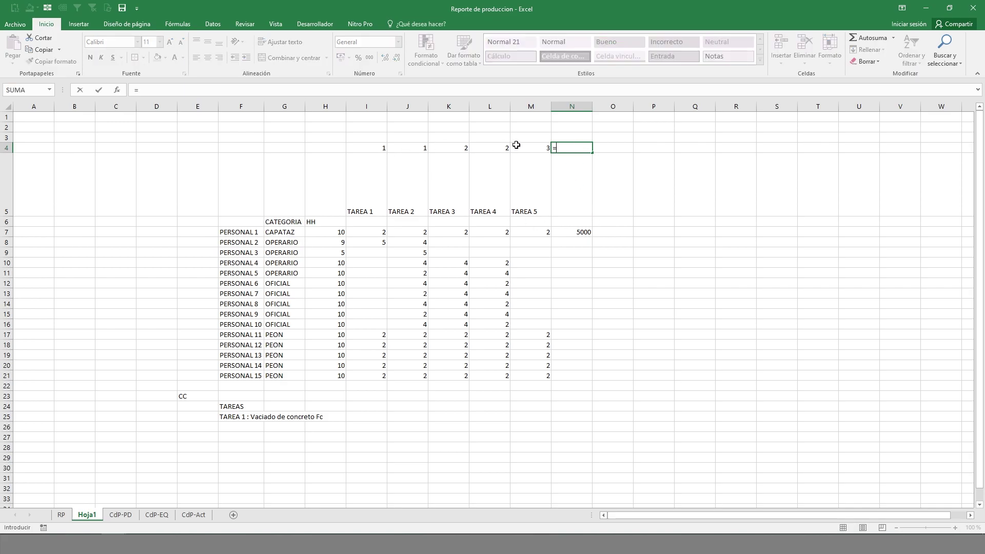
pyautogui.press('Escape')
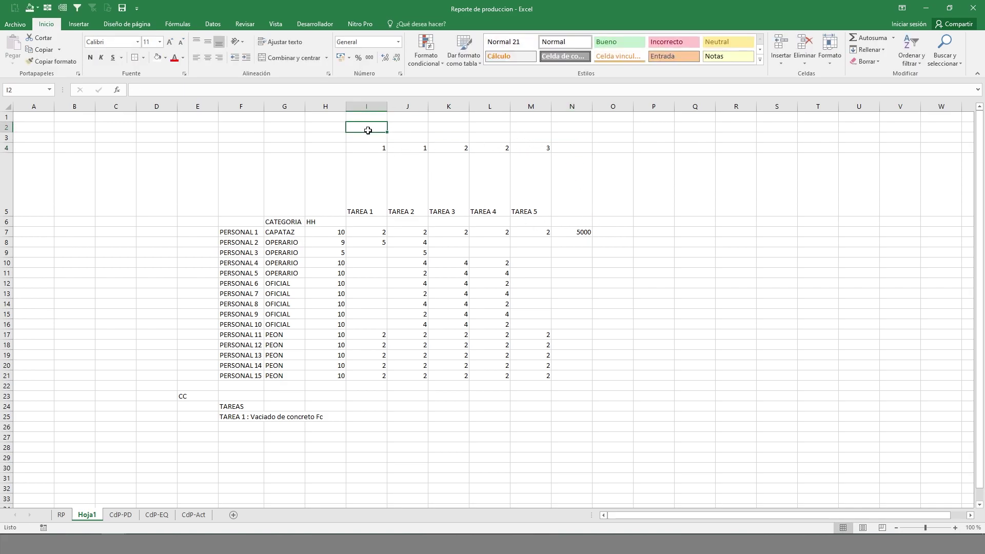
# - Try adding up the row 4 numbers I4:M4 with a SUMA formula in I2, and clear that cell
pyautogui.write('=SUMA(')
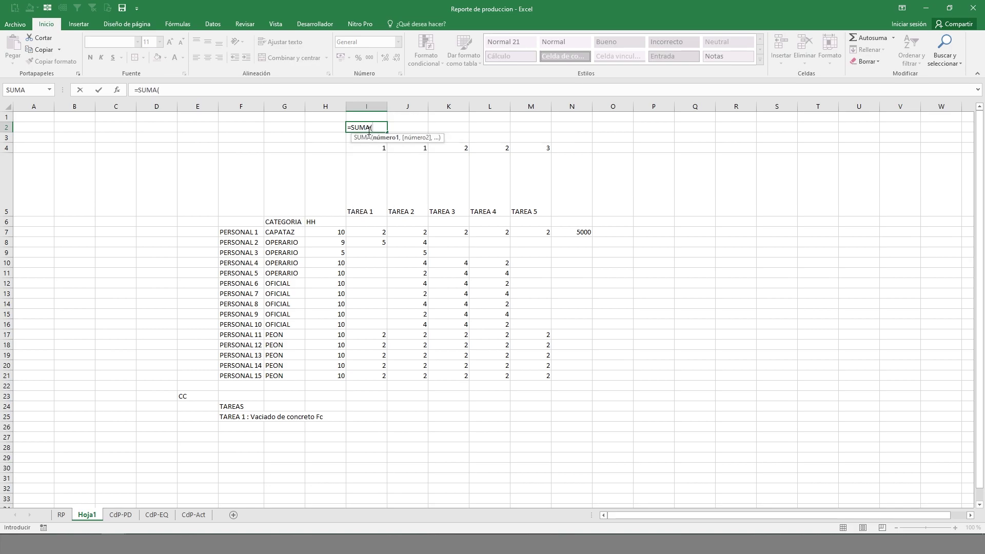
pyautogui.moveTo(533, 149); pyautogui.dragTo(370, 149)
pyautogui.press('Return')
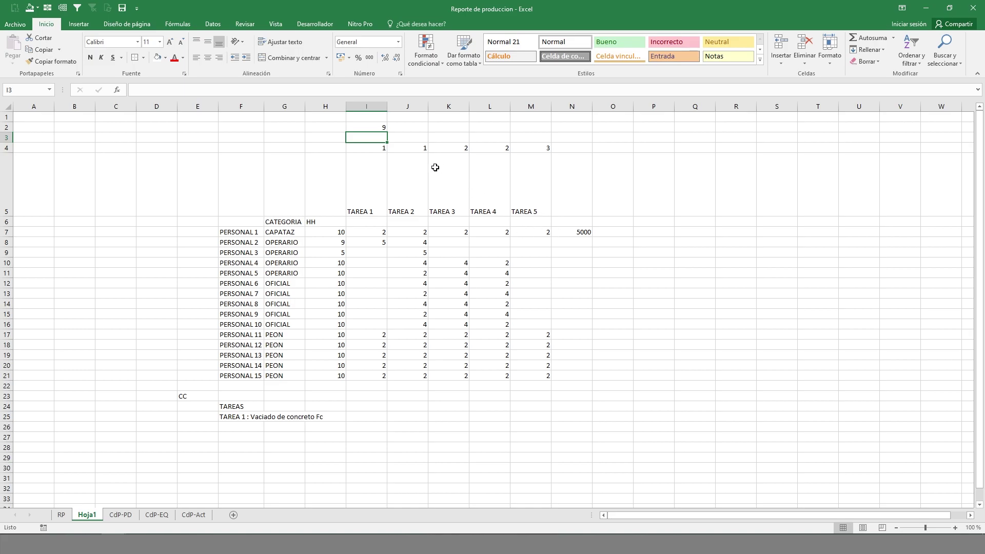
pyautogui.click(377, 123)
pyautogui.press('Delete')
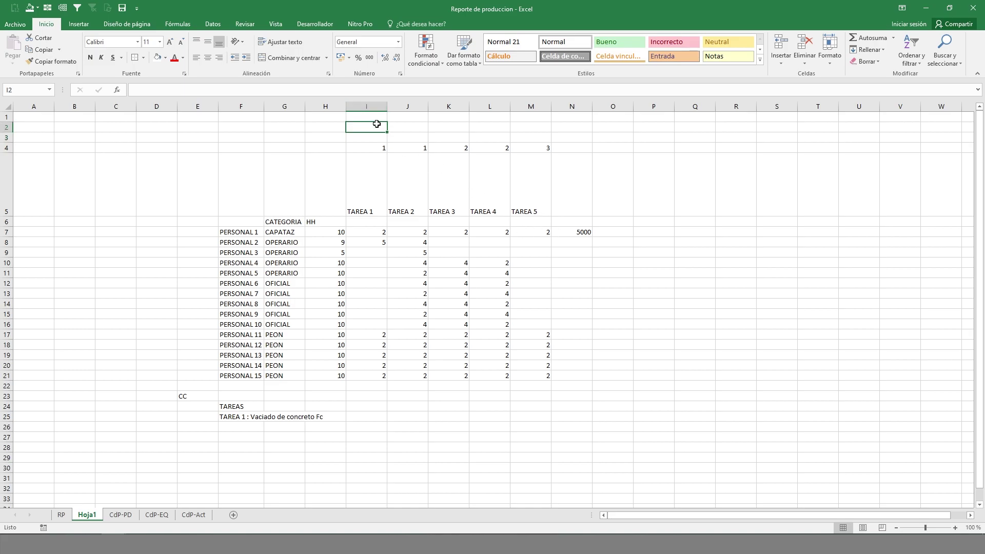
# - Enter the formula =(J7+I7)/SUMA(I7:M7) in N4 for PERSONAL 1's share of hours in the first two tasks
pyautogui.click(577, 156)
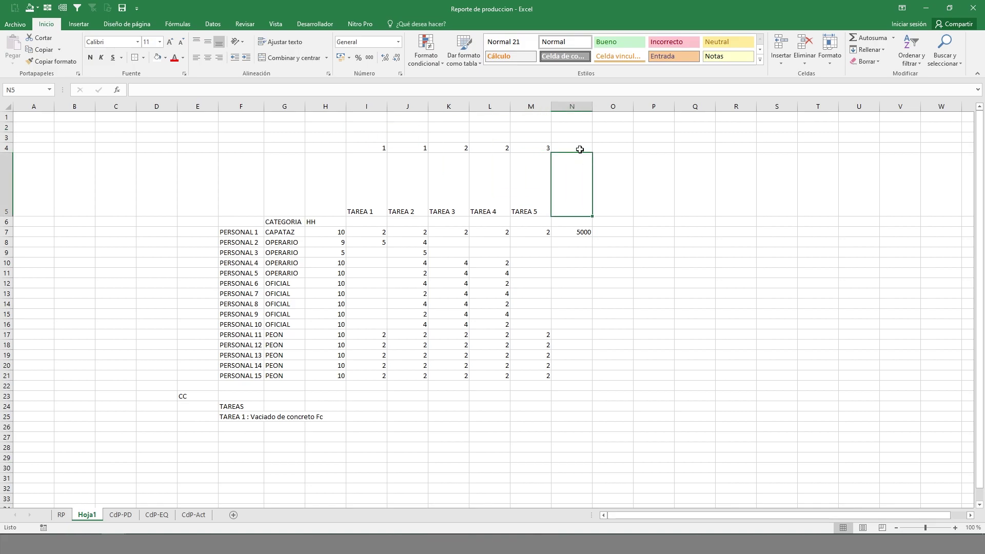
pyautogui.click(580, 149)
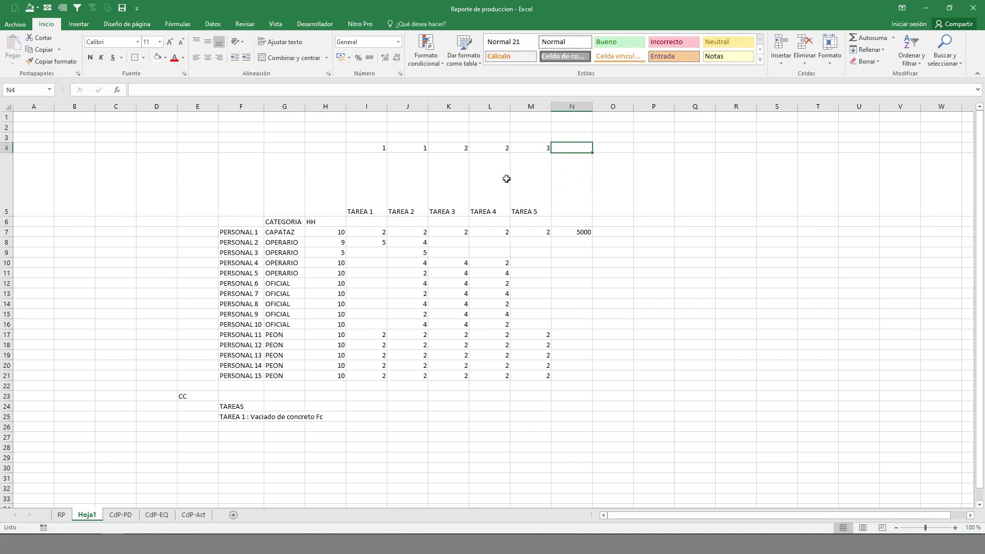
pyautogui.write('=')
pyautogui.click(413, 231)
pyautogui.write('+')
pyautogui.click(380, 232)
pyautogui.click(130, 88)
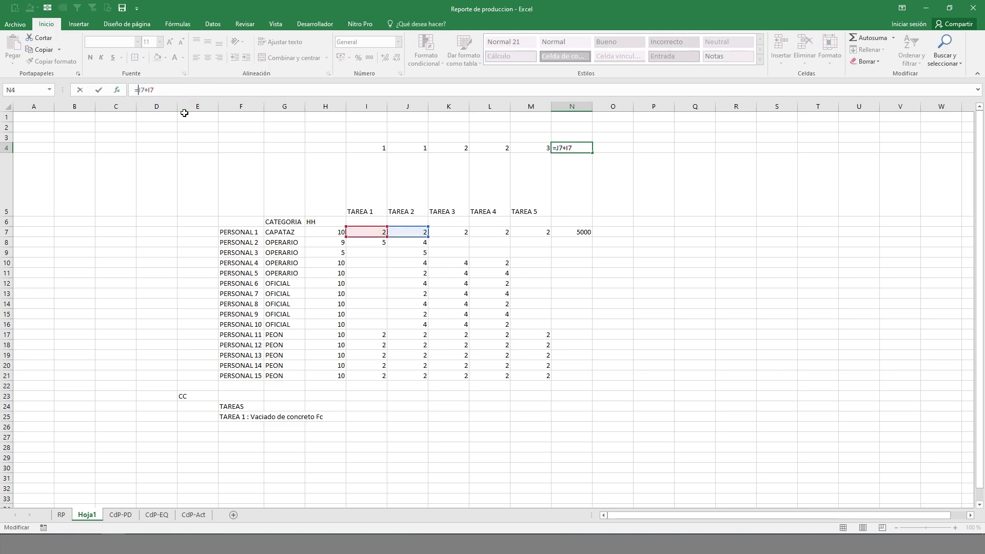
pyautogui.write('(J7+I7)/SUMA')
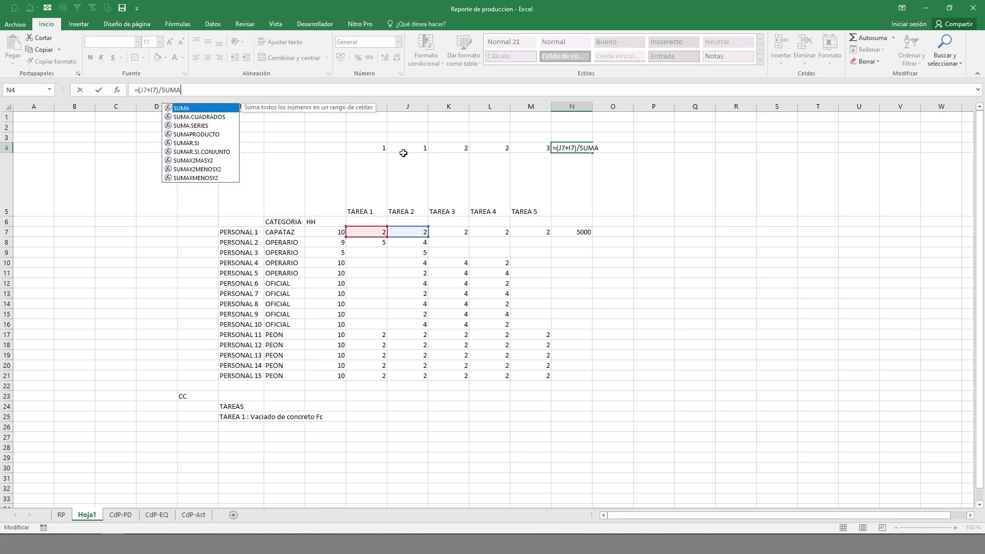
pyautogui.write('(')
pyautogui.moveTo(366, 233); pyautogui.dragTo(534, 242)
pyautogui.press('Return')
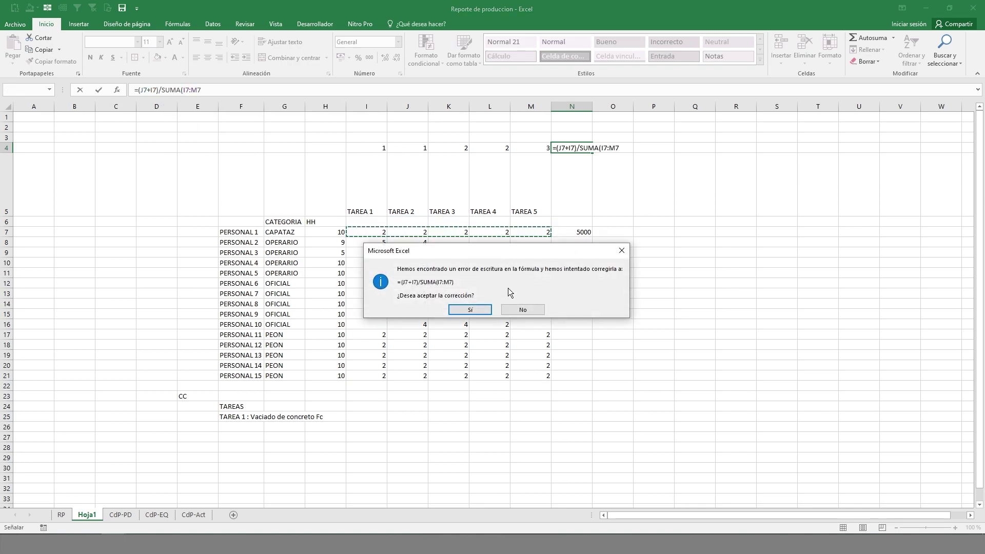
pyautogui.click(470, 310)
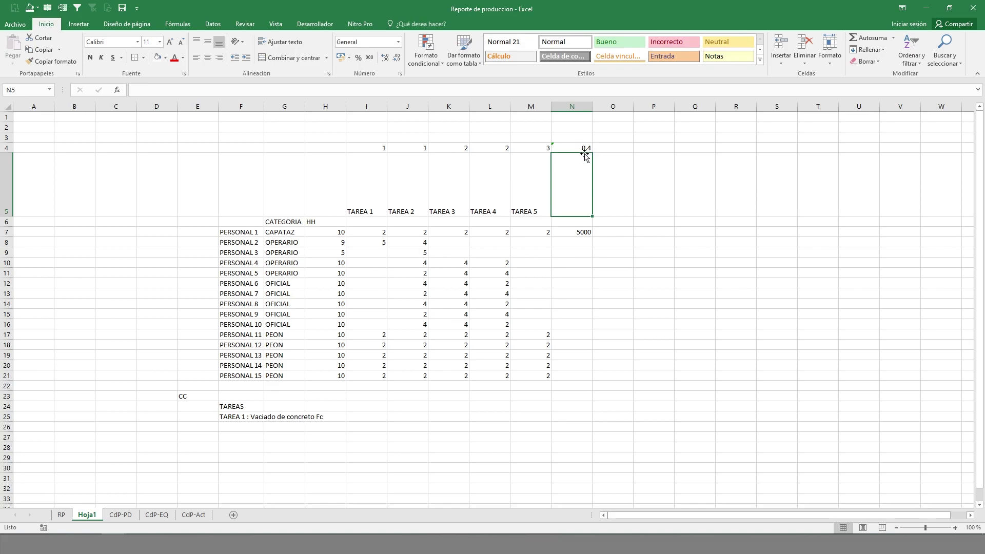
pyautogui.press('Up')
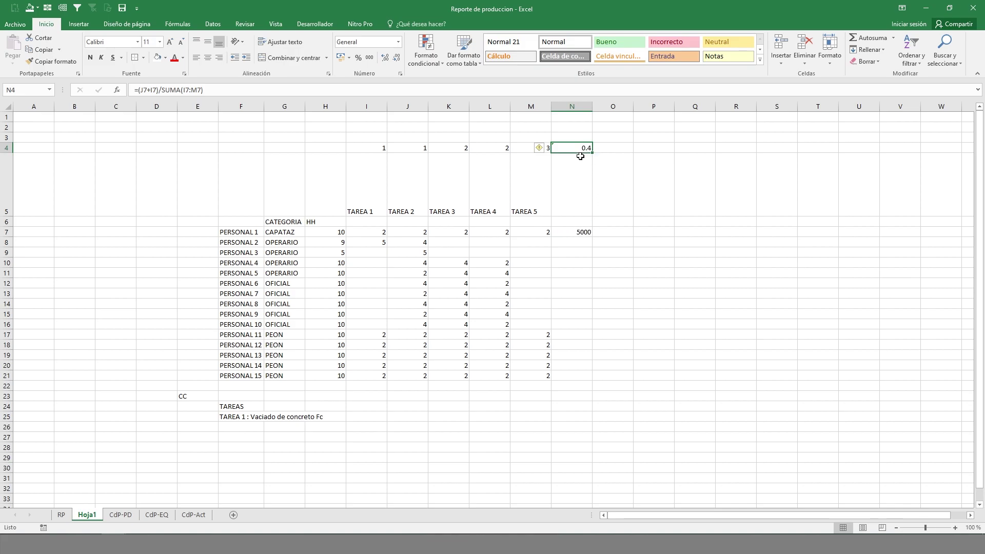
pyautogui.moveTo(356, 146); pyautogui.dragTo(425, 146)
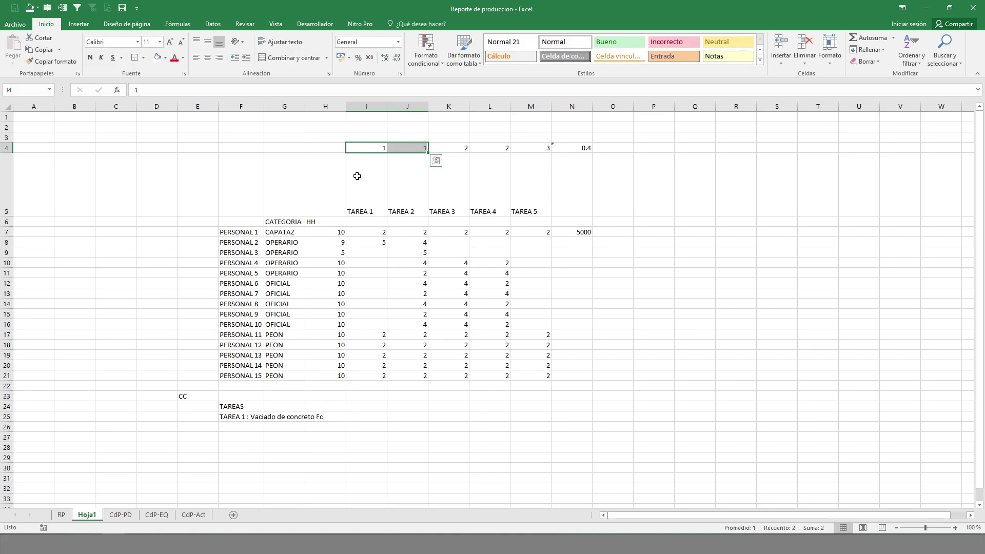
pyautogui.click(356, 146)
pyautogui.moveTo(356, 147); pyautogui.dragTo(545, 149)
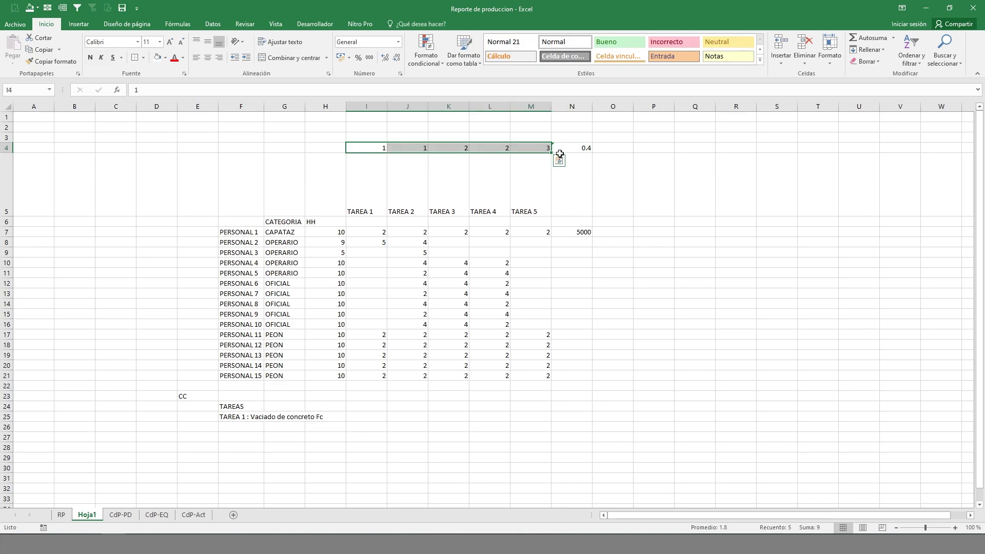
pyautogui.click(575, 149)
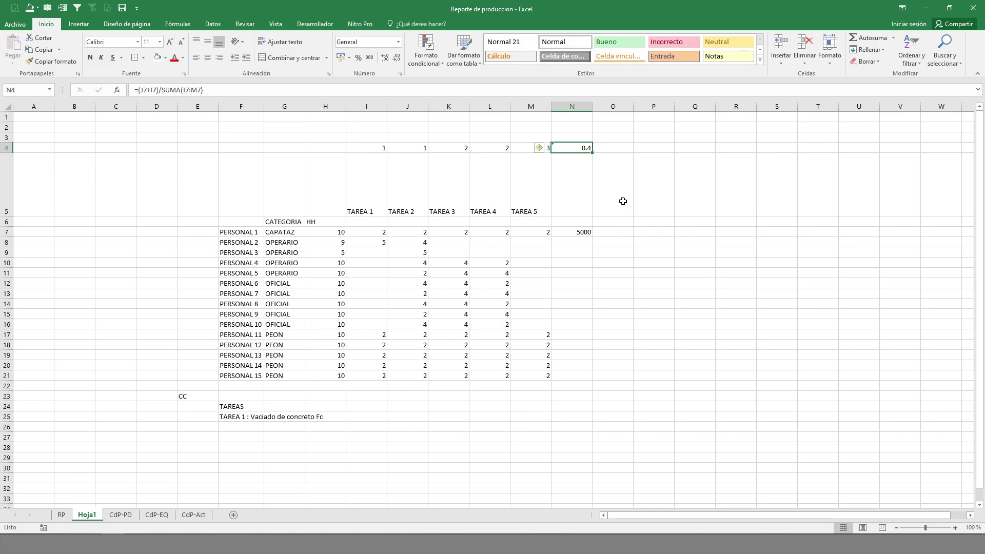
pyautogui.click(571, 139)
pyautogui.click(570, 148)
pyautogui.moveTo(572, 117); pyautogui.dragTo(580, 151)
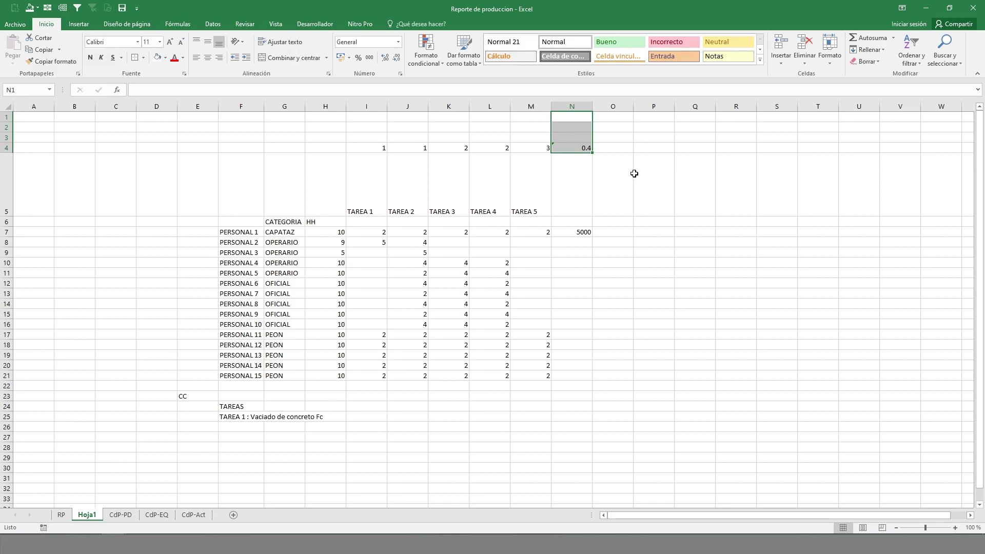
# - Enter the labels AC, PV and EV in cells Q9, Q10 and Q11 beside the personnel table
pyautogui.click(696, 273)
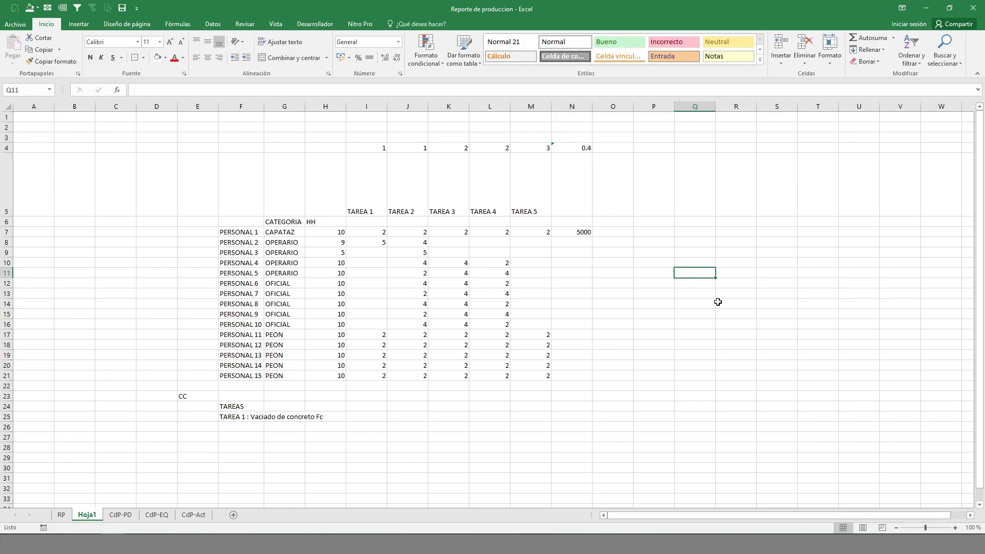
pyautogui.write('EV')
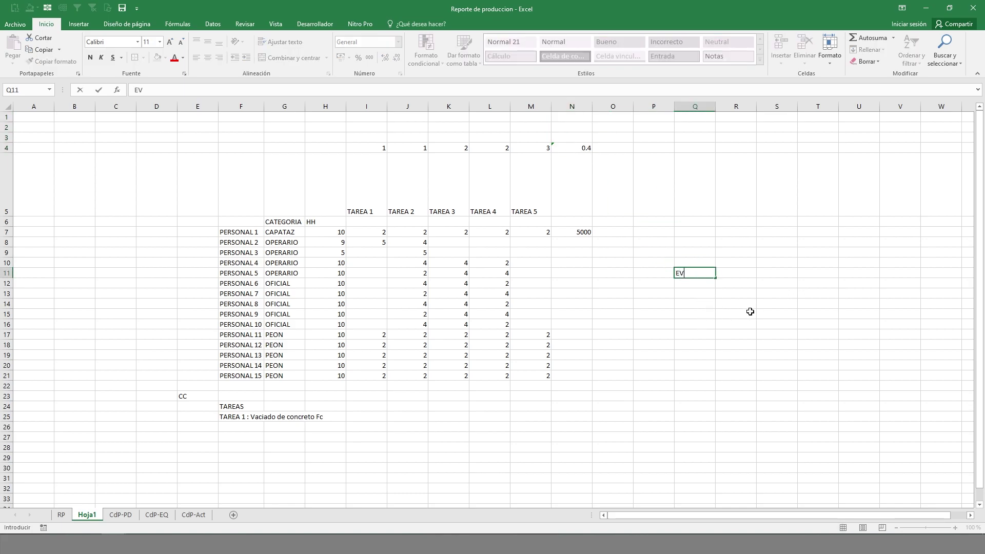
pyautogui.moveTo(708, 264); pyautogui.dragTo(709, 270)
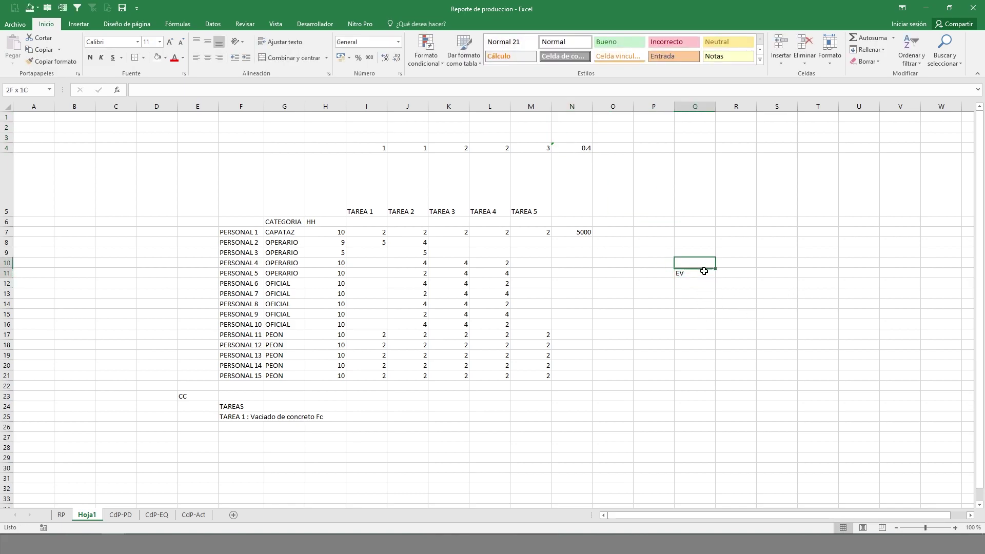
pyautogui.write('PV')
pyautogui.click(776, 283)
pyautogui.click(697, 253)
pyautogui.write('AC')
pyautogui.click(709, 303)
# - Enter Cronograma beside PV in R10 and Avance beside EV in R11
pyautogui.click(716, 271)
pyautogui.click(720, 262)
pyautogui.write('Cronograma')
pyautogui.press('Return')
pyautogui.write('V')
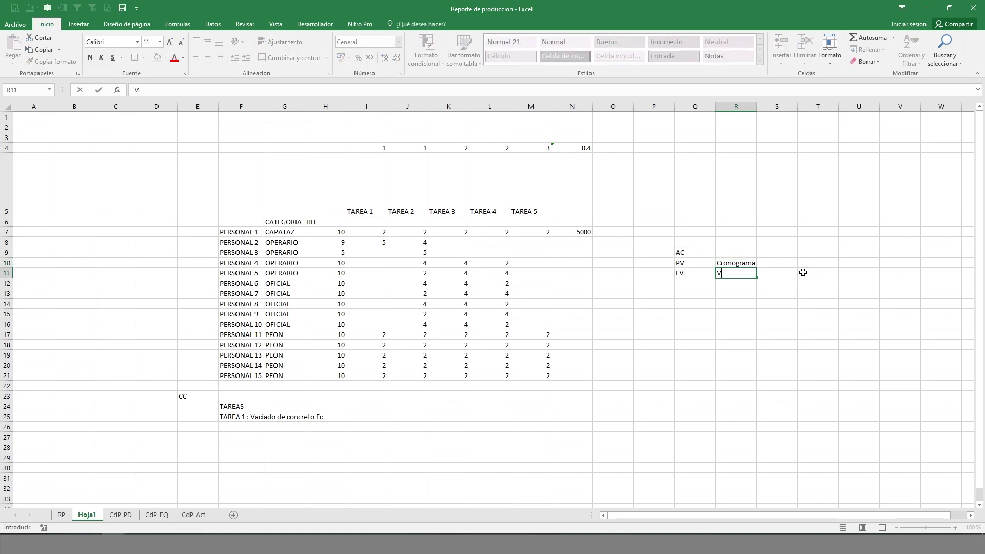
pyautogui.write('vance')
pyautogui.press('Return')
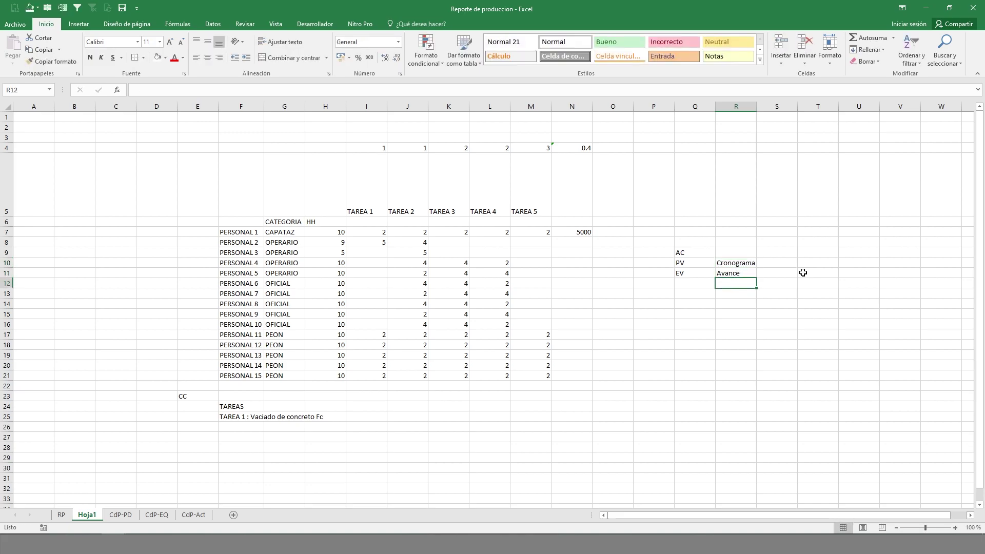
# - Move the PV and EV block in Q10:R11 down two rows to Q12:R13
pyautogui.moveTo(702, 265); pyautogui.dragTo(719, 277)
pyautogui.hotkey('ctrl', 'c')
pyautogui.click(689, 280)
pyautogui.hotkey('ctrl', 'v')
# - List Mano de obra, Materiales and Equipos in R9:R11 as the components of AC
pyautogui.click(726, 254)
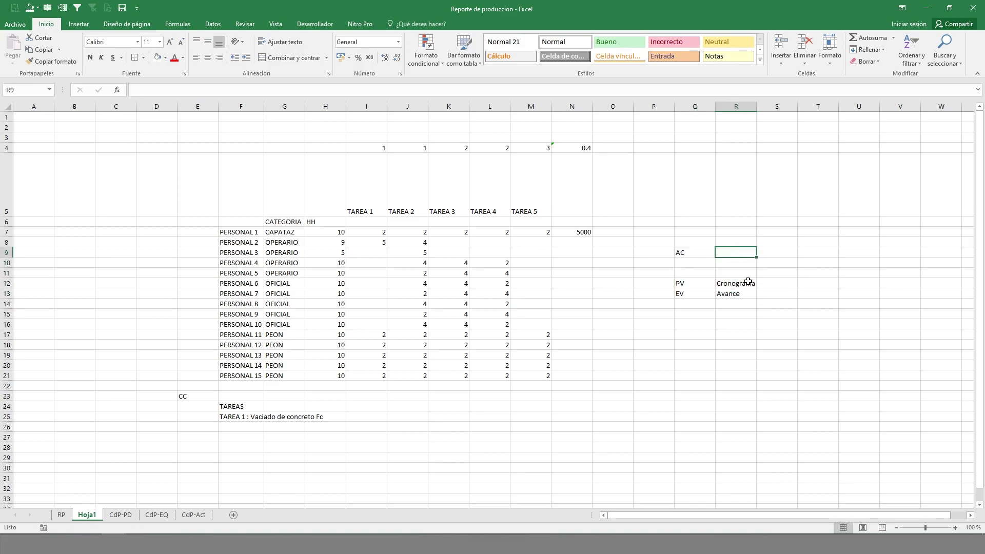
pyautogui.write('Mano de obra')
pyautogui.press('Return')
pyautogui.write('M')
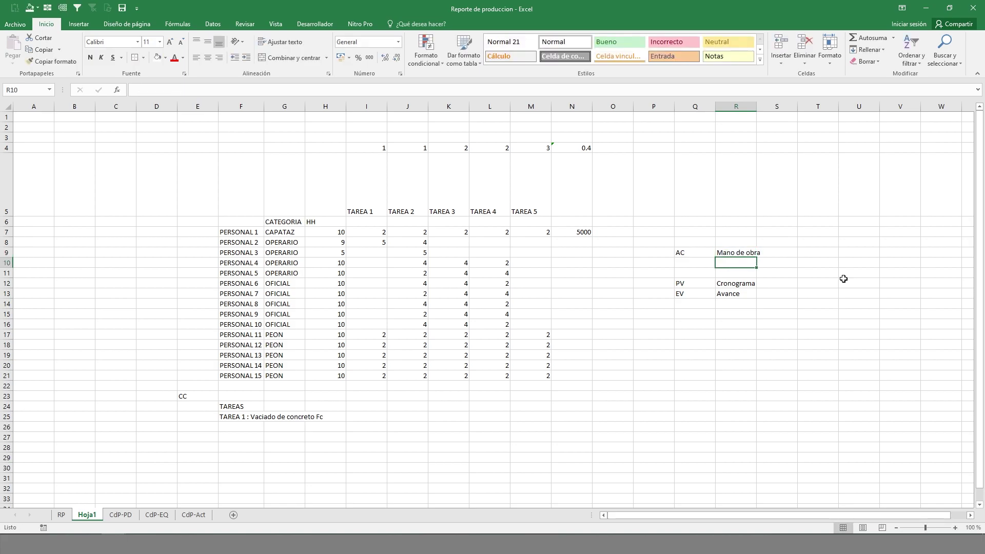
pyautogui.write('ateriales')
pyautogui.press('Return')
pyautogui.write('Equipos')
pyautogui.press('Return')
# - Enter Gastos financieros in R8 above Mano de obra and widen column R to fit the text
pyautogui.press('Up')
pyautogui.press('Up')
pyautogui.press('Up')
pyautogui.press('Up')
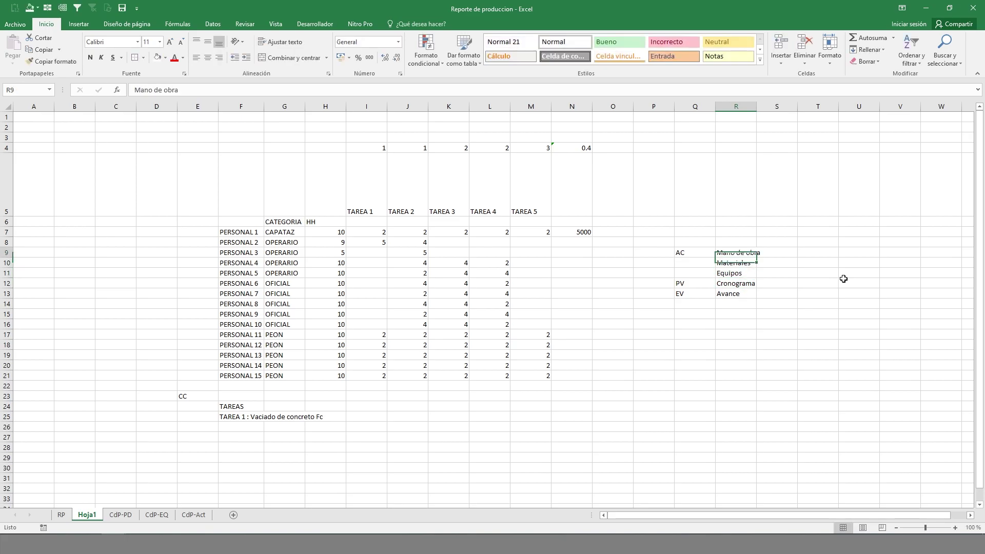
pyautogui.write('L')
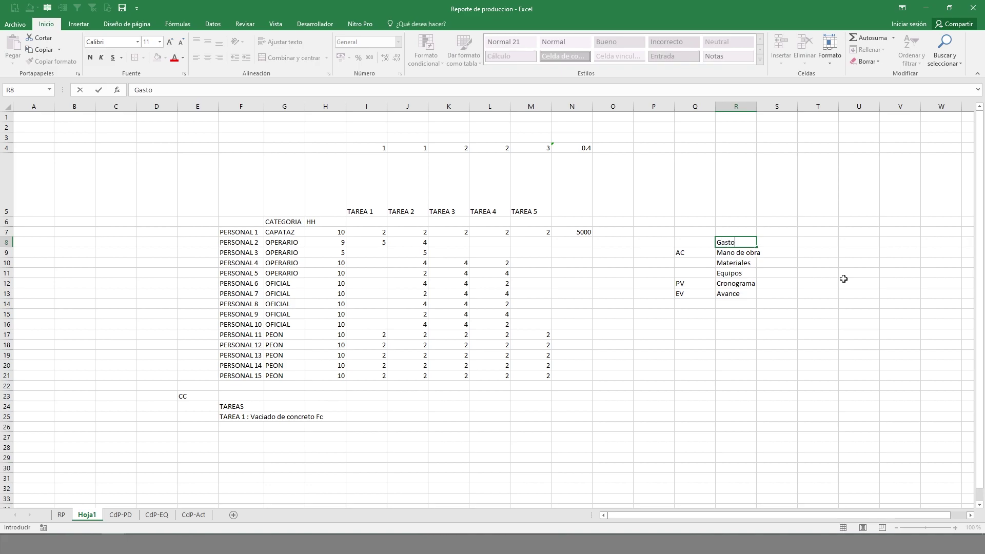
pyautogui.write('astos financieros')
pyautogui.press('Return')
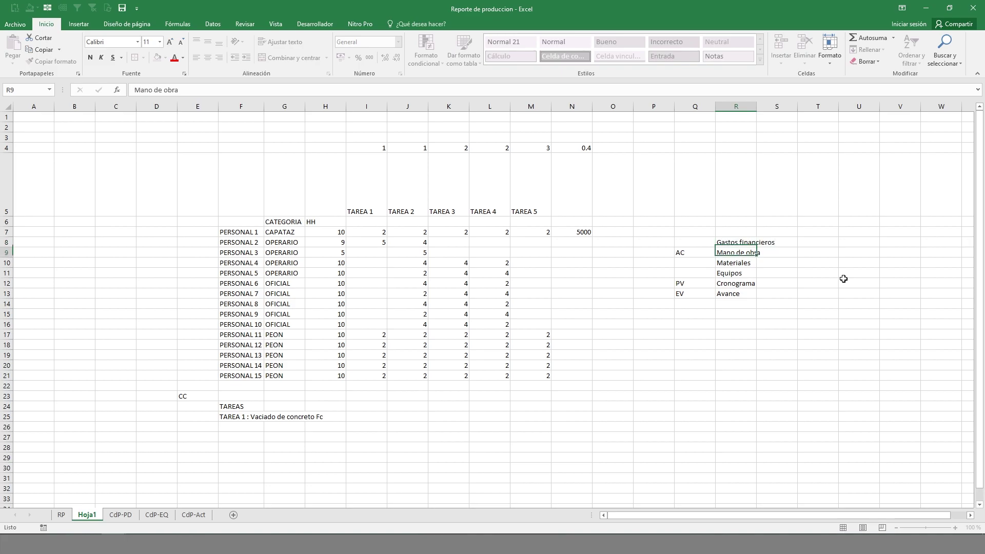
pyautogui.moveTo(757, 106); pyautogui.dragTo(778, 107)
pyautogui.click(752, 244)
pyautogui.click(747, 254)
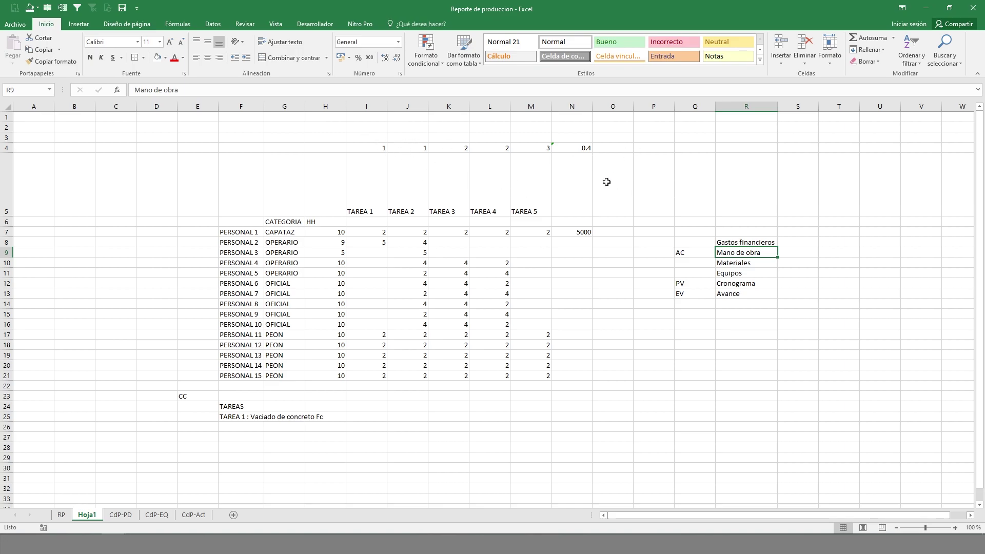
# - Fill the 5000 cell N7 with green
pyautogui.click(576, 229)
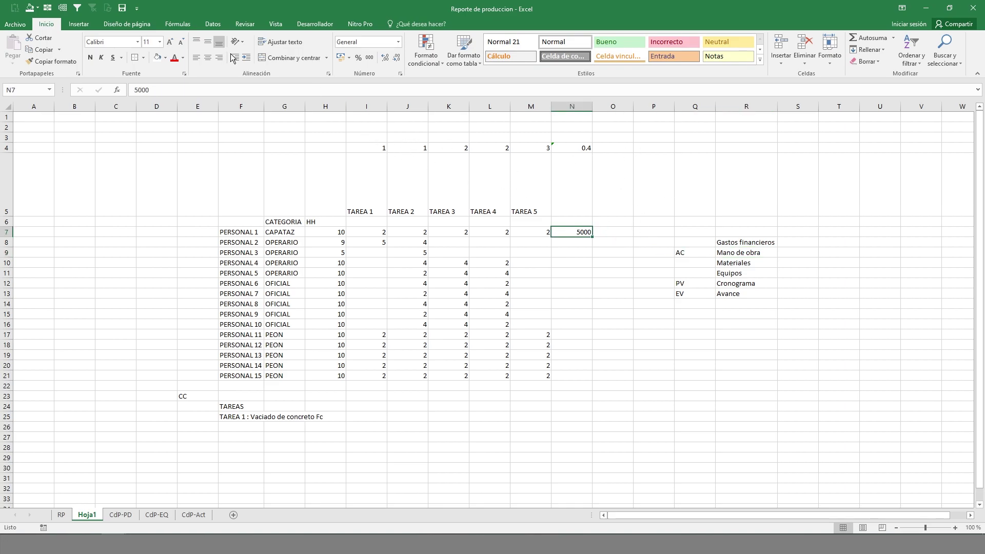
pyautogui.click(165, 57)
pyautogui.click(202, 137)
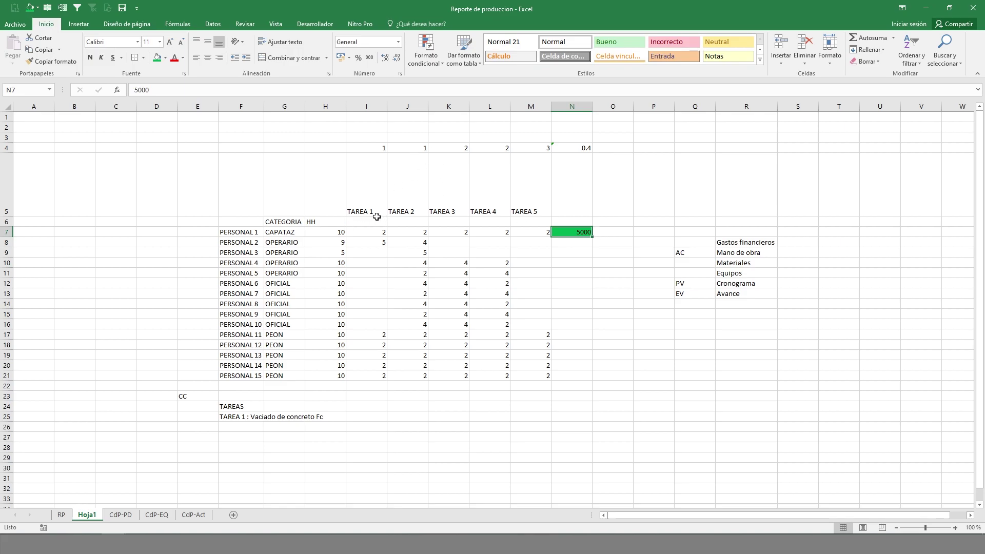
pyautogui.moveTo(367, 148); pyautogui.dragTo(528, 147)
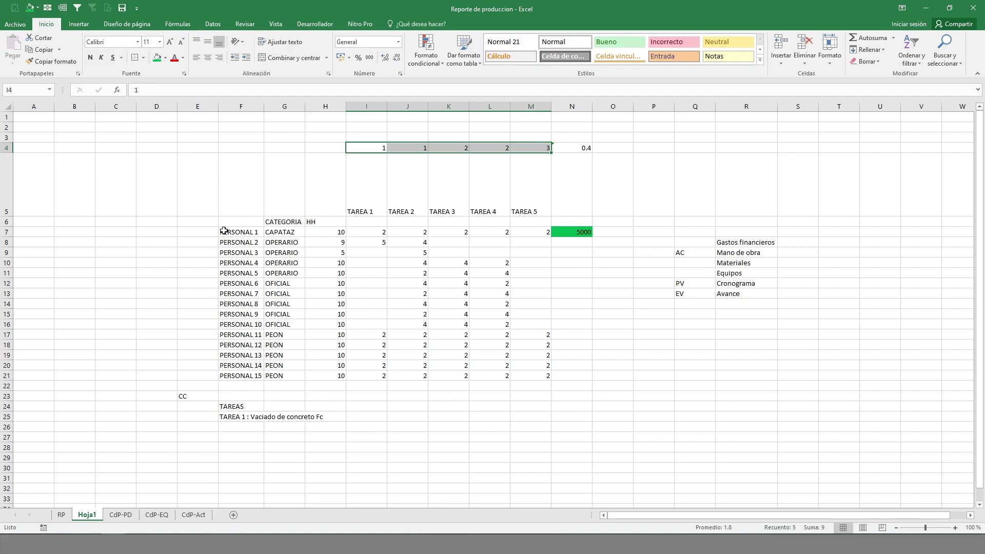
pyautogui.click(363, 233)
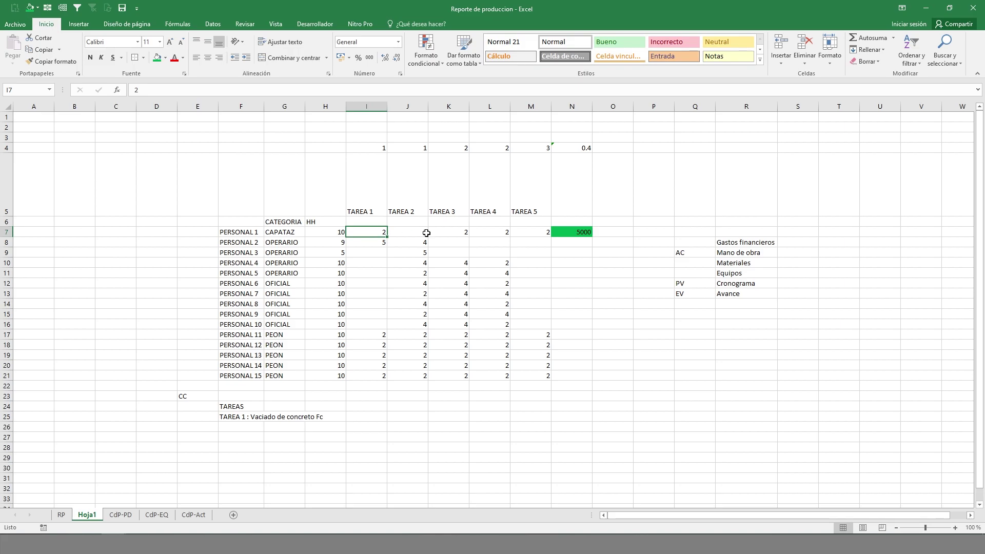
pyautogui.click(579, 149)
pyautogui.click(582, 232)
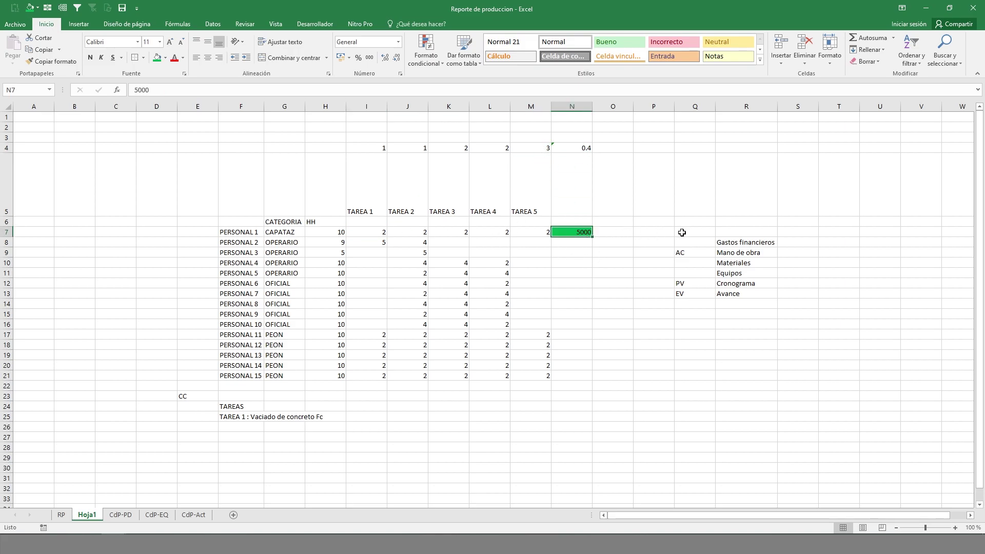
# - Enter the formula =N4*N7 in N5 to calculate the cost share for the first two tasks
pyautogui.click(582, 191)
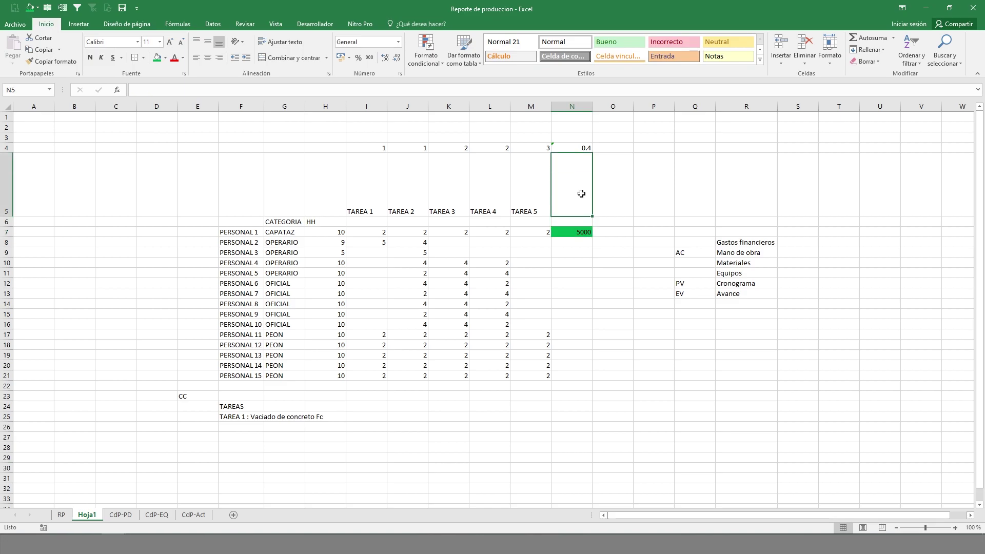
pyautogui.write('=')
pyautogui.click(583, 147)
pyautogui.write('-')
pyautogui.press('BackSpace')
pyautogui.write('*')
pyautogui.click(577, 232)
pyautogui.hotkey('ctrl', 'Return')
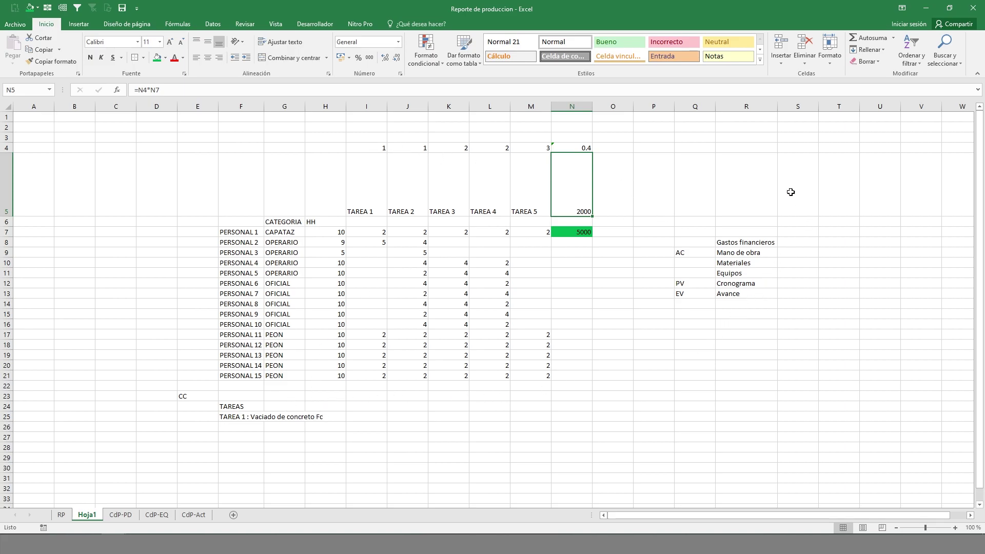
# - Enter 2000 for Mano de obra, 1200 for Materiales and 6000 for Equipos in S9:S11
pyautogui.click(798, 283)
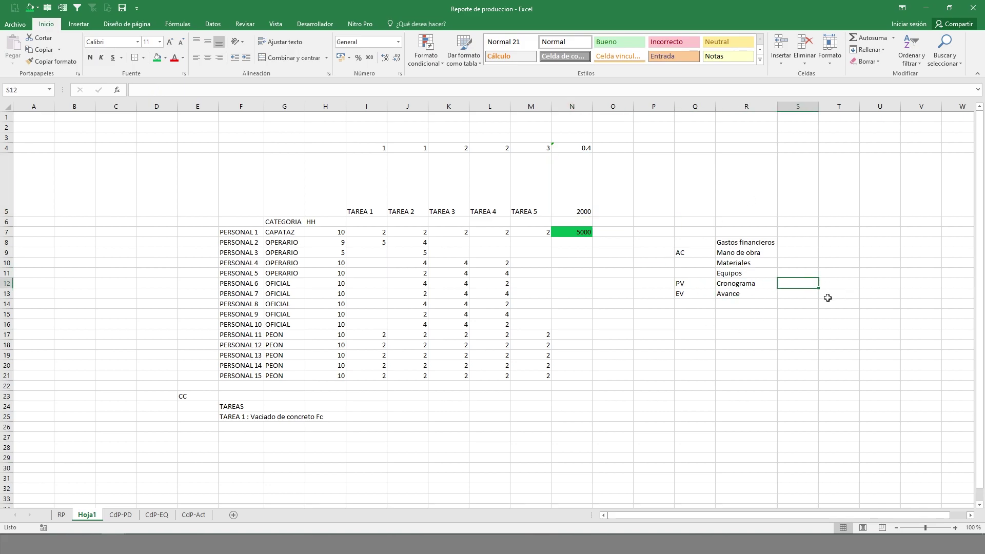
pyautogui.click(803, 261)
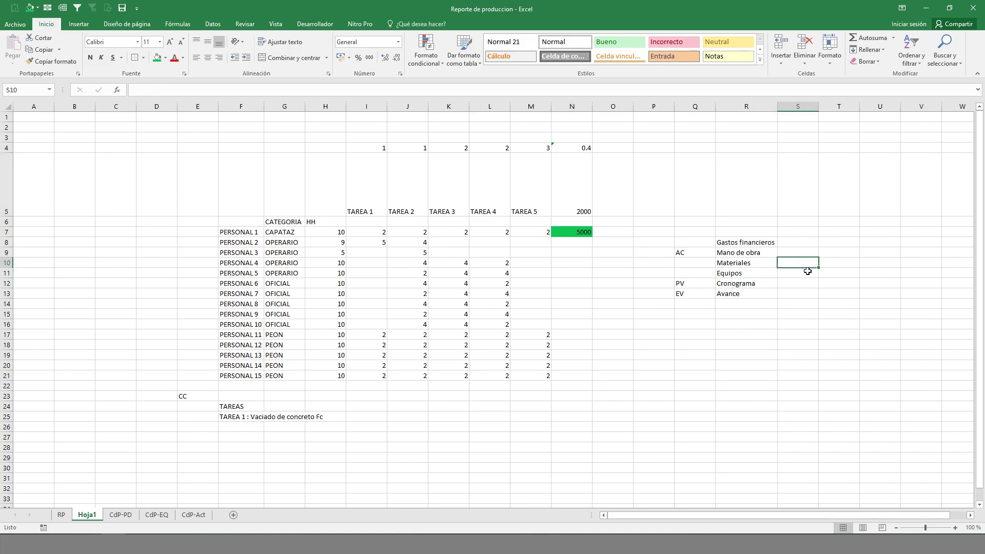
pyautogui.press('Up')
pyautogui.write('200')
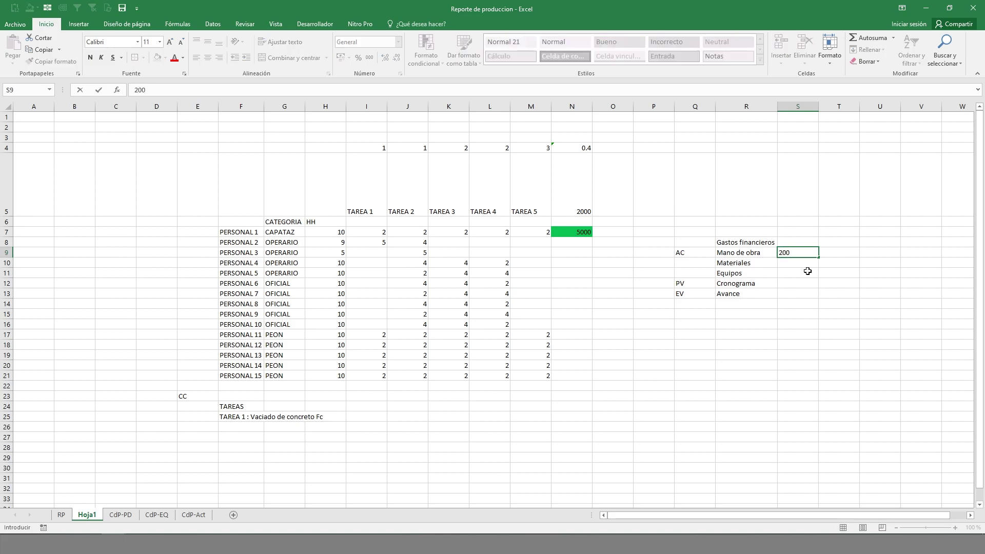
pyautogui.press('Return')
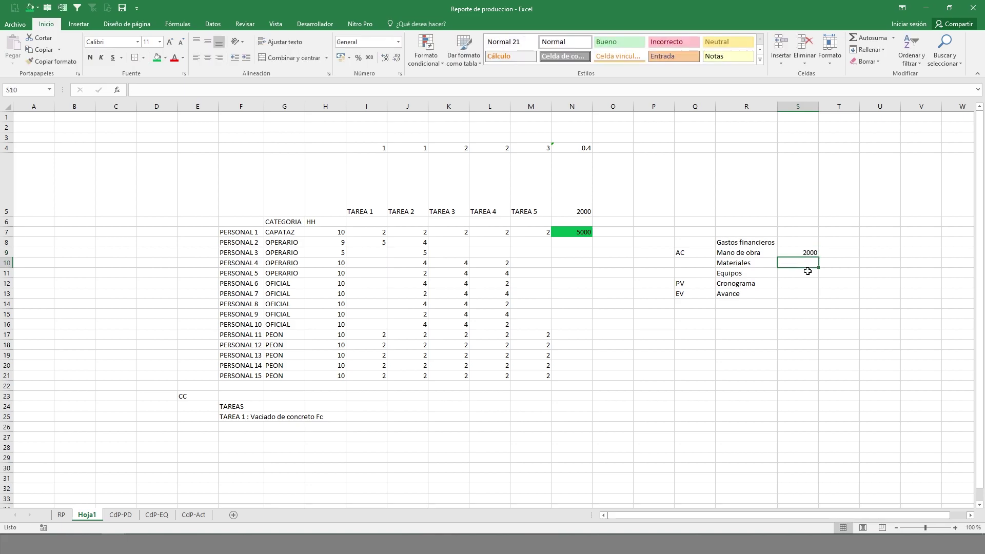
pyautogui.write('1200')
pyautogui.press('Return')
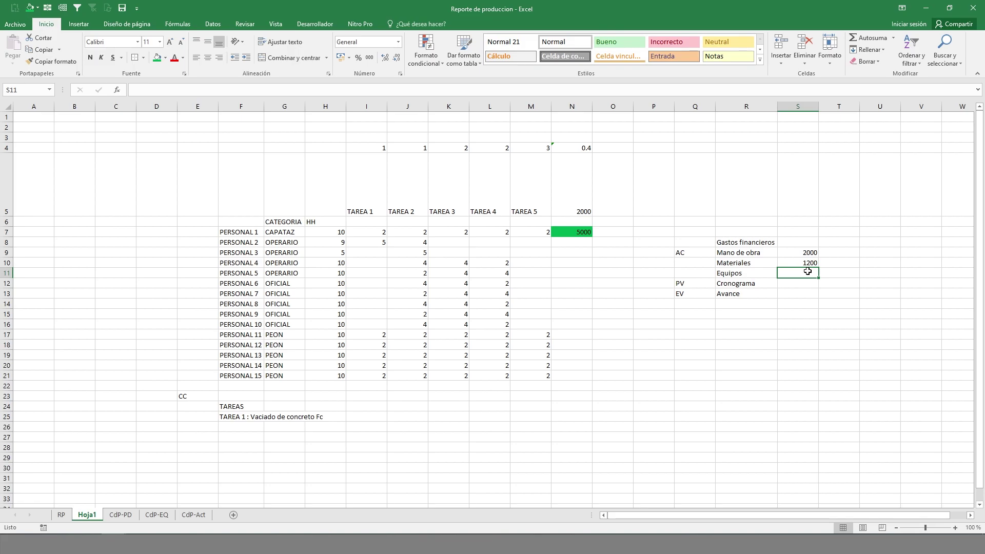
pyautogui.write('6000')
pyautogui.press('Return')
# - Enter 200 for Cronograma in S12 and 180 for Avance in S13
pyautogui.write('200')
pyautogui.press('Return')
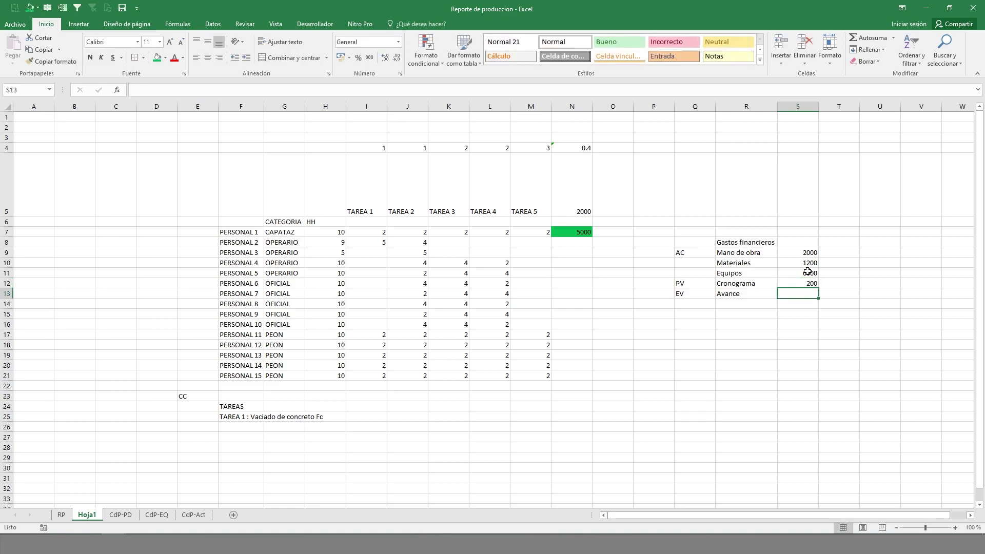
pyautogui.write('180')
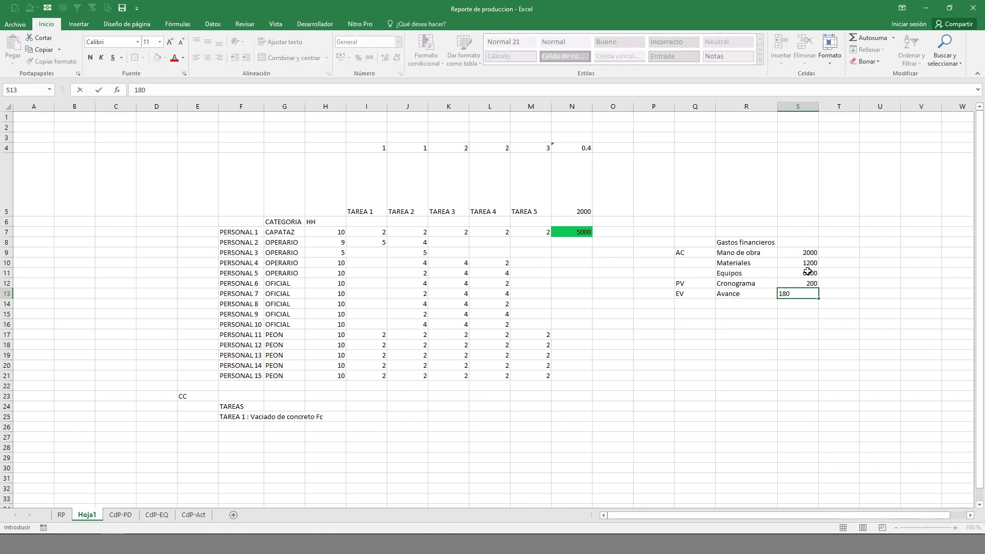
pyautogui.press('Tab')
# - Enter the formula =S12*600 in T12 to value the Cronograma quantity
pyautogui.press('Up')
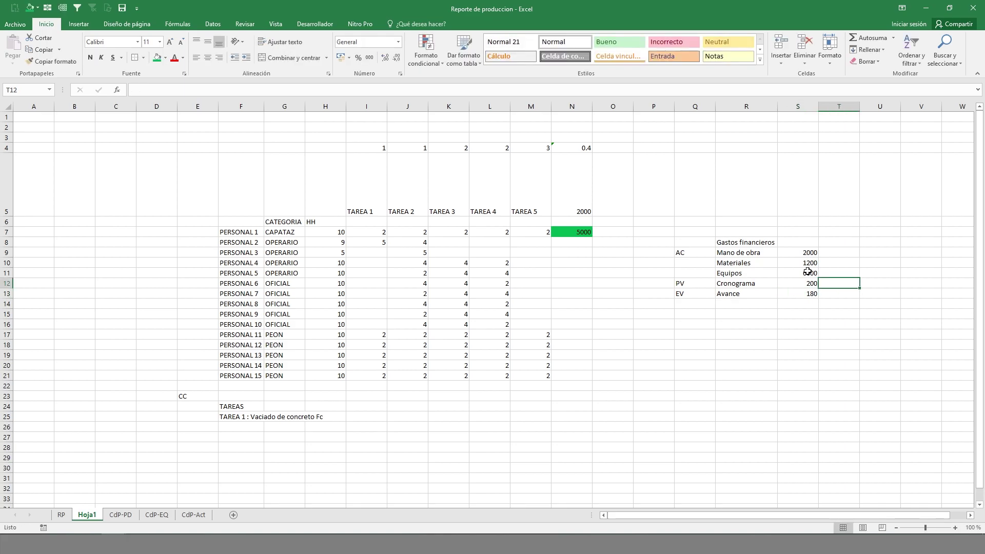
pyautogui.write('=')
pyautogui.click(807, 283)
pyautogui.write('*')
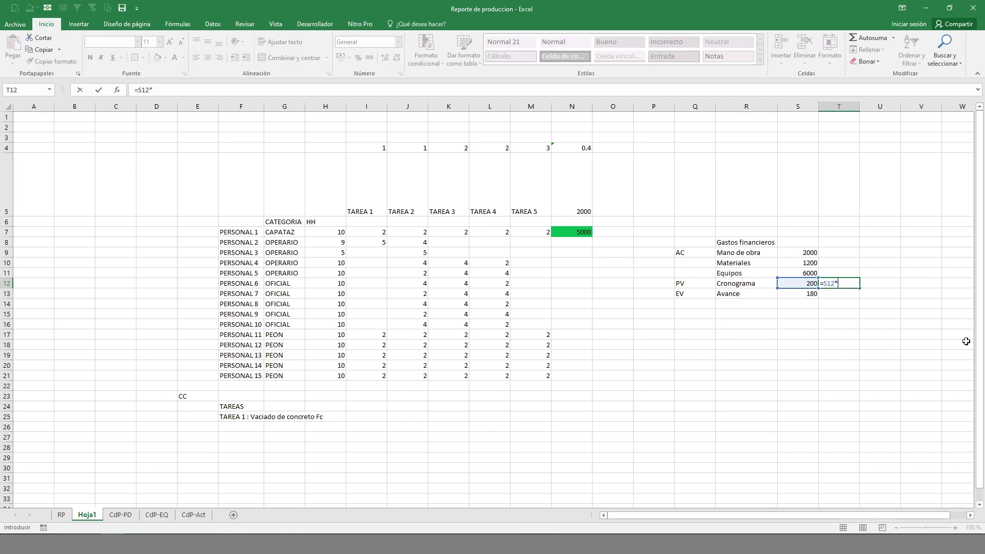
pyautogui.press('Return')
pyautogui.press('Up')
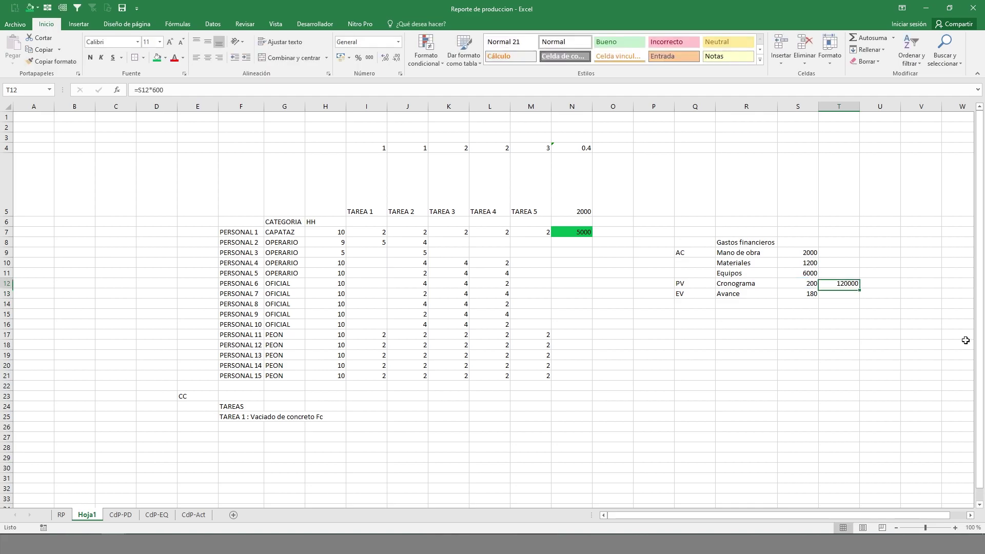
# - Apply the accounting currency format in soles to T12 and fill the cell down to T13 for Avance
pyautogui.click(340, 57)
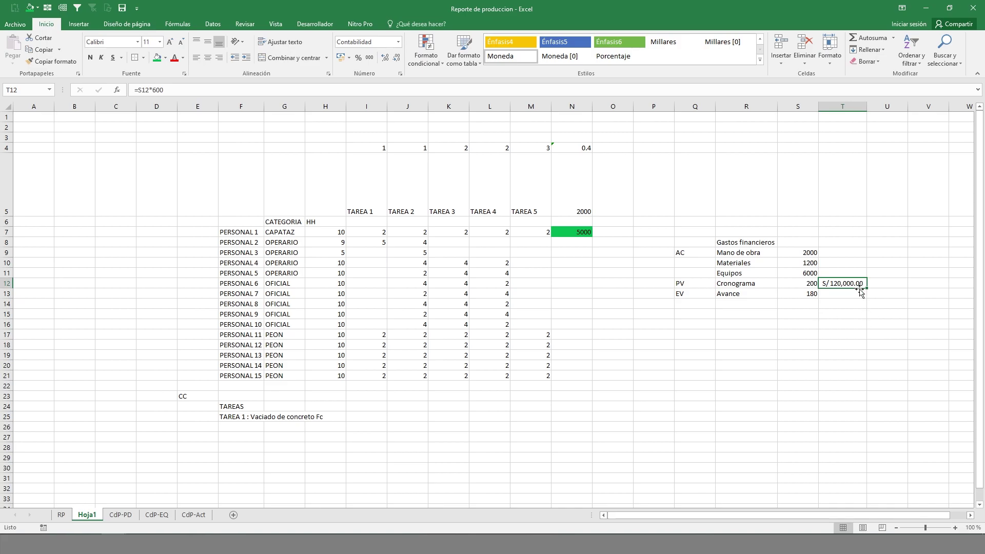
pyautogui.moveTo(870, 286); pyautogui.dragTo(867, 298)
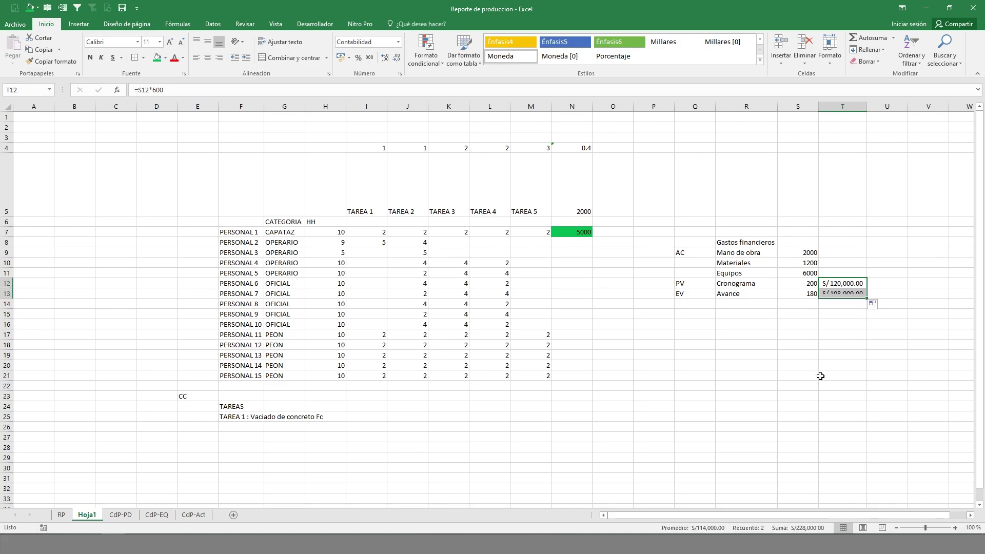
pyautogui.click(813, 356)
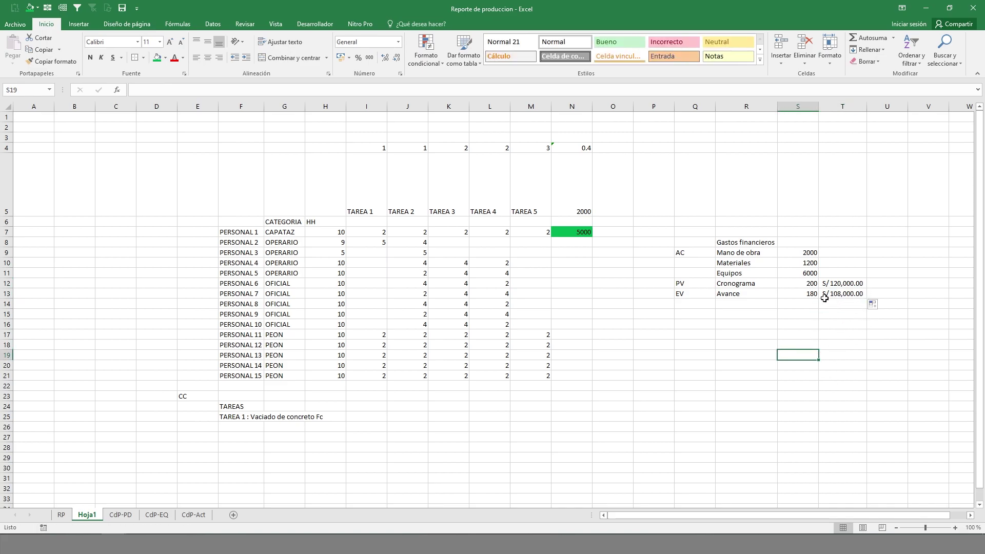
# - Set the Cronograma quantity in S12 to 20 and the Avance quantity in S13 to 18
pyautogui.click(813, 287)
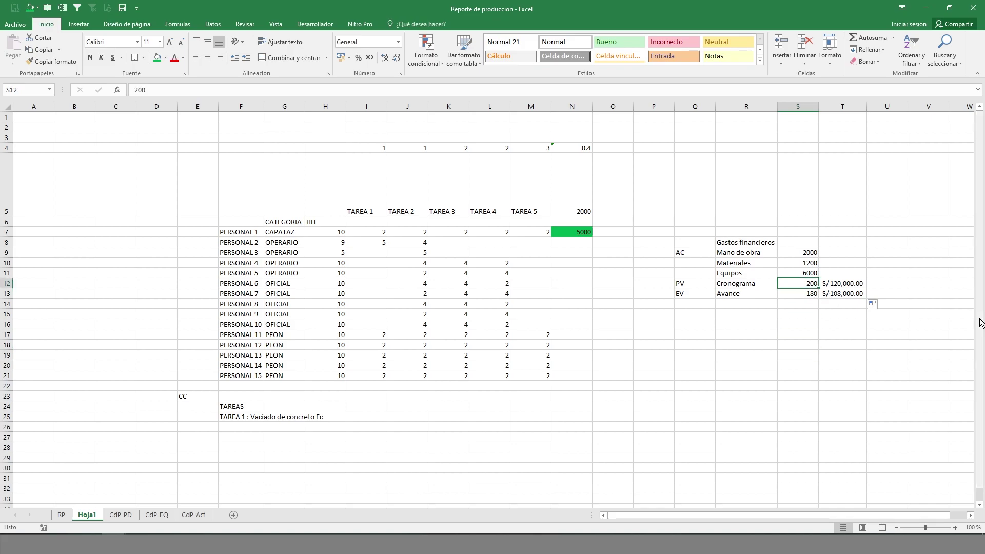
pyautogui.write('20')
pyautogui.press('Return')
pyautogui.write('18')
pyautogui.press('Return')
# - Examine the quantities and valued amounts of Cronograma and Avance in S12:T13
pyautogui.click(851, 284)
pyautogui.click(797, 285)
pyautogui.click(802, 293)
pyautogui.click(844, 284)
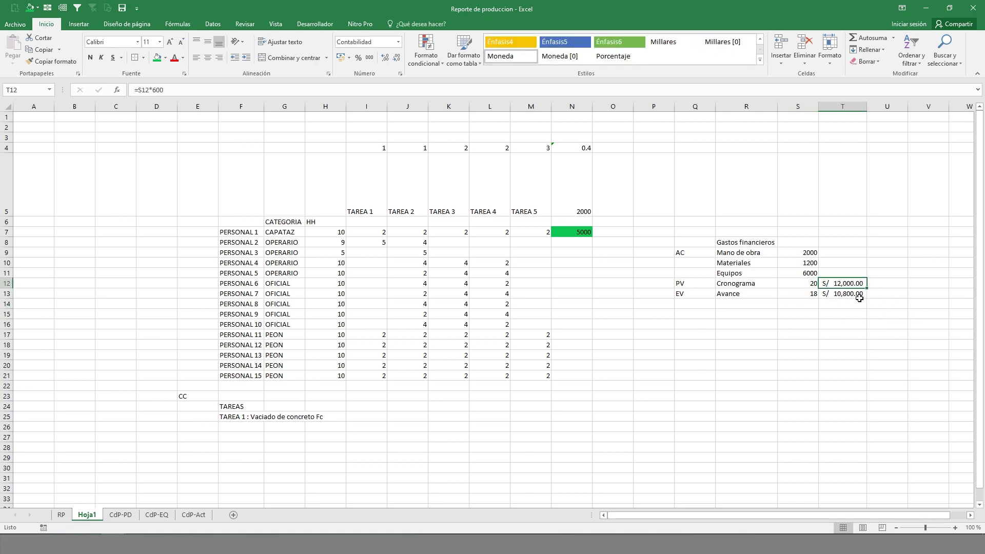
pyautogui.click(842, 294)
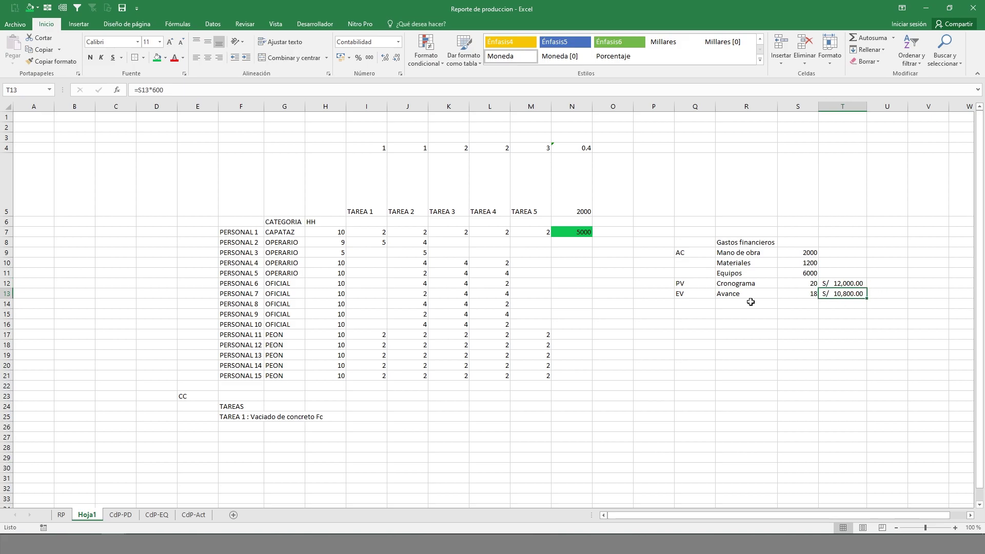
pyautogui.click(809, 296)
pyautogui.click(845, 296)
pyautogui.click(842, 254)
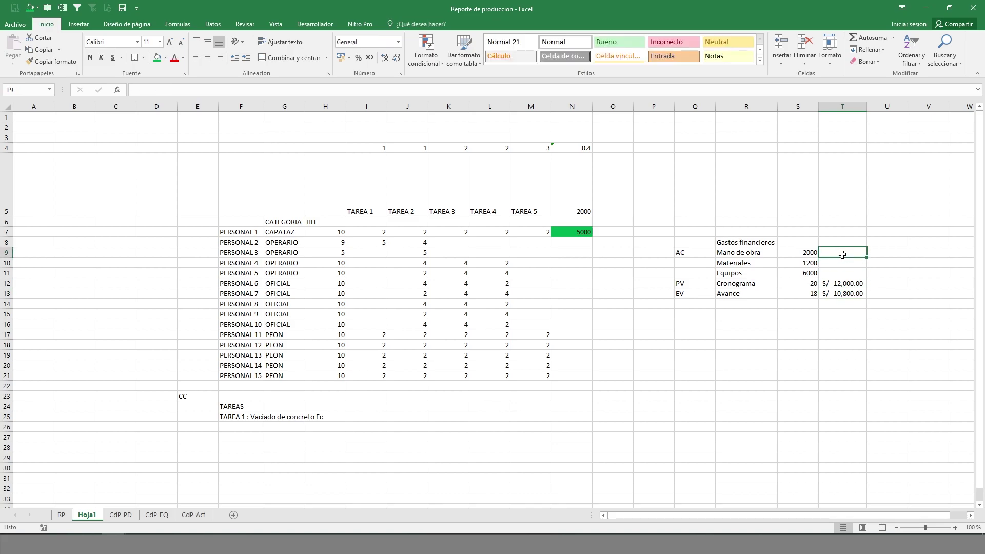
# - Enter the formula =SUMA(S9:S11) in T9 to total the labour, materials and equipment costs for AC
pyautogui.write('=suma(')
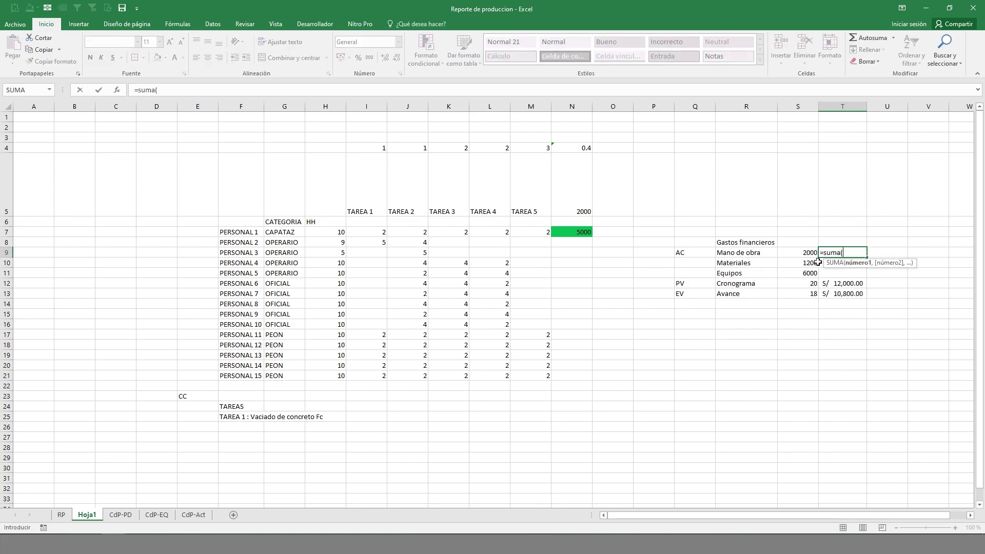
pyautogui.moveTo(812, 254); pyautogui.dragTo(805, 271)
pyautogui.hotkey('ctrl', 'Return')
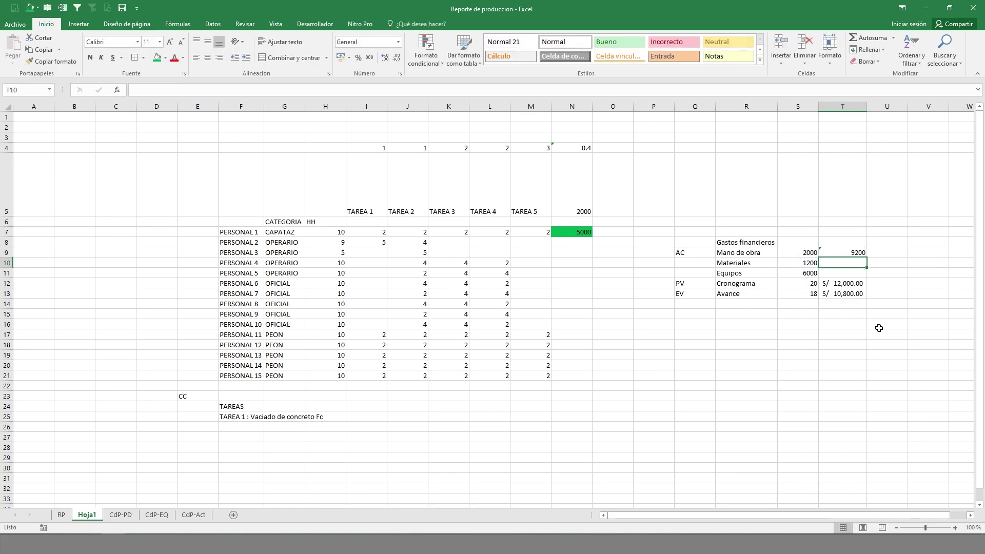
# - Compare the AC total in T9 with the Cronograma and Avance amounts in T12:T13
pyautogui.click(871, 295)
pyautogui.click(877, 281)
pyautogui.click(832, 280)
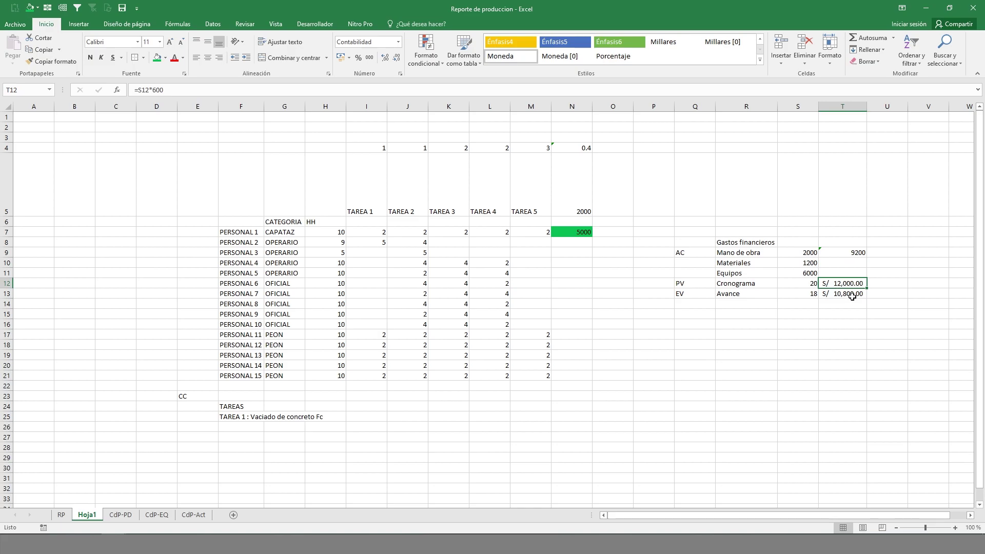
pyautogui.click(842, 295)
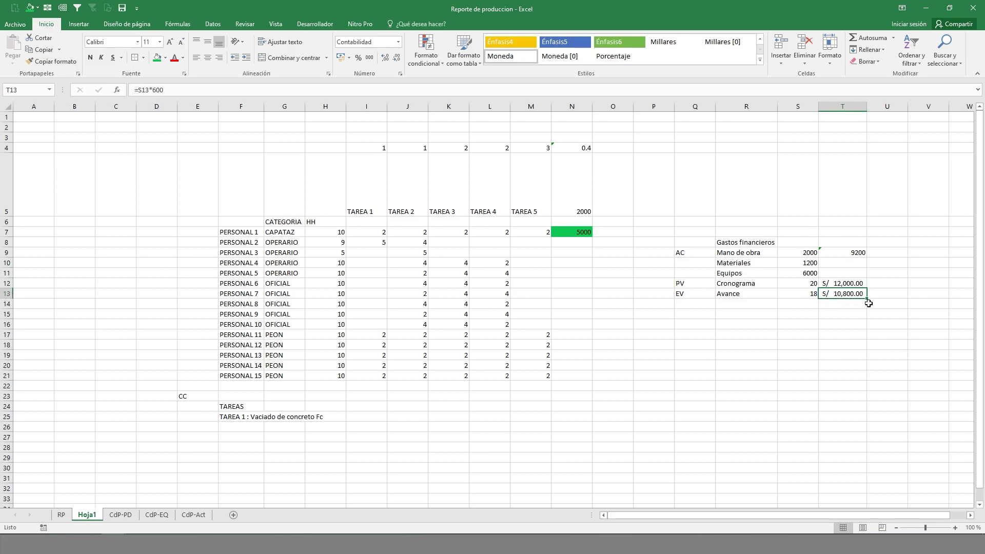
pyautogui.click(853, 252)
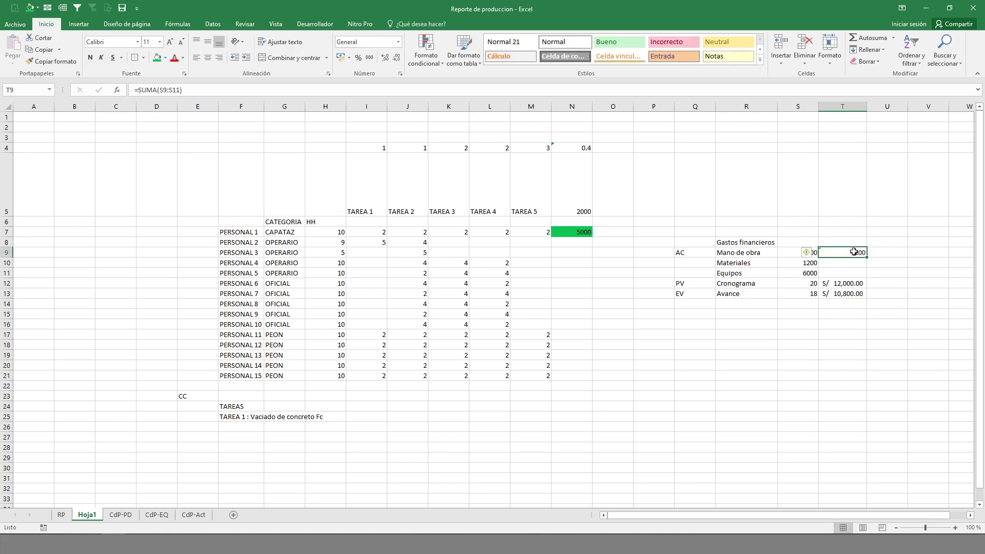
pyautogui.click(836, 294)
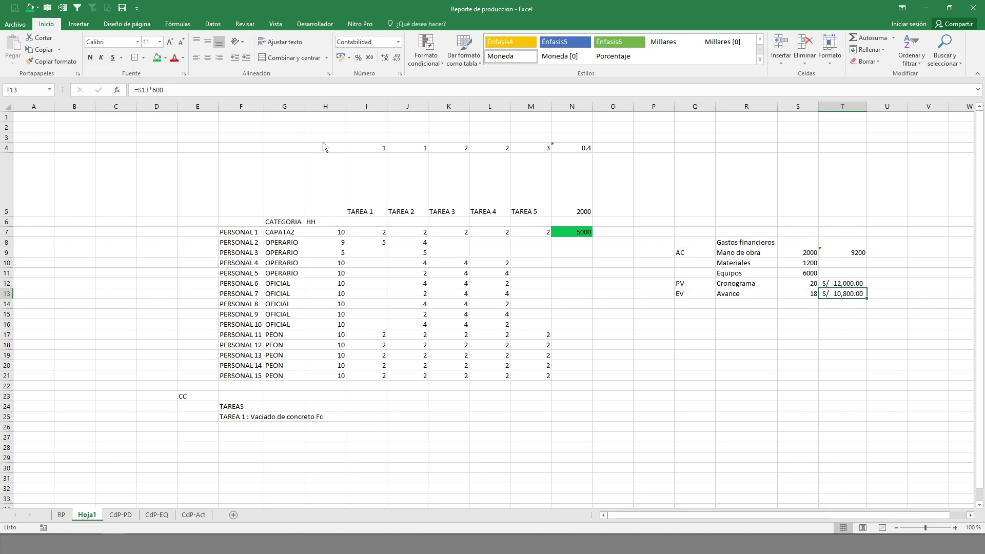
# - Fill the EV row Q13:T13 with light orange and the PV row Q12:T12 with light blue
pyautogui.moveTo(681, 294); pyautogui.dragTo(851, 294)
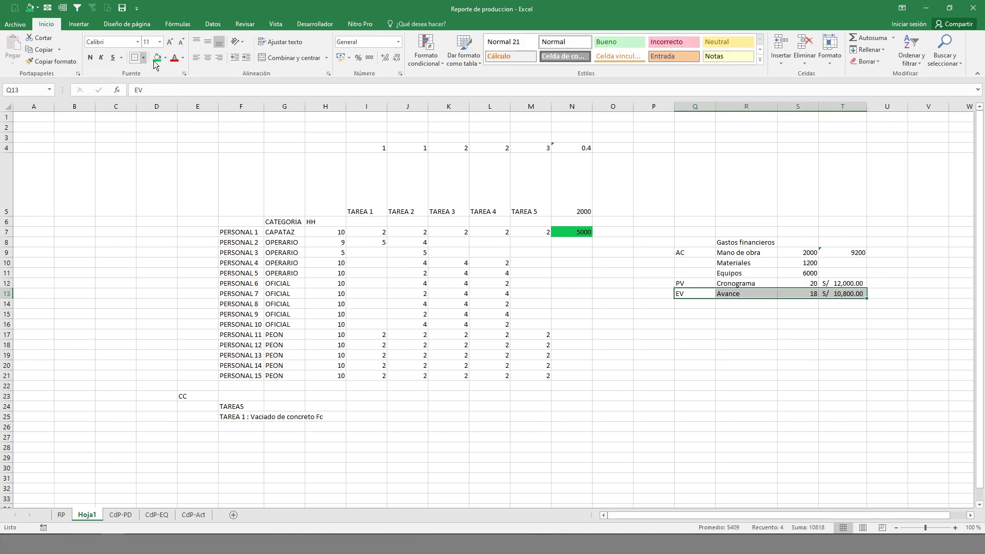
pyautogui.click(165, 58)
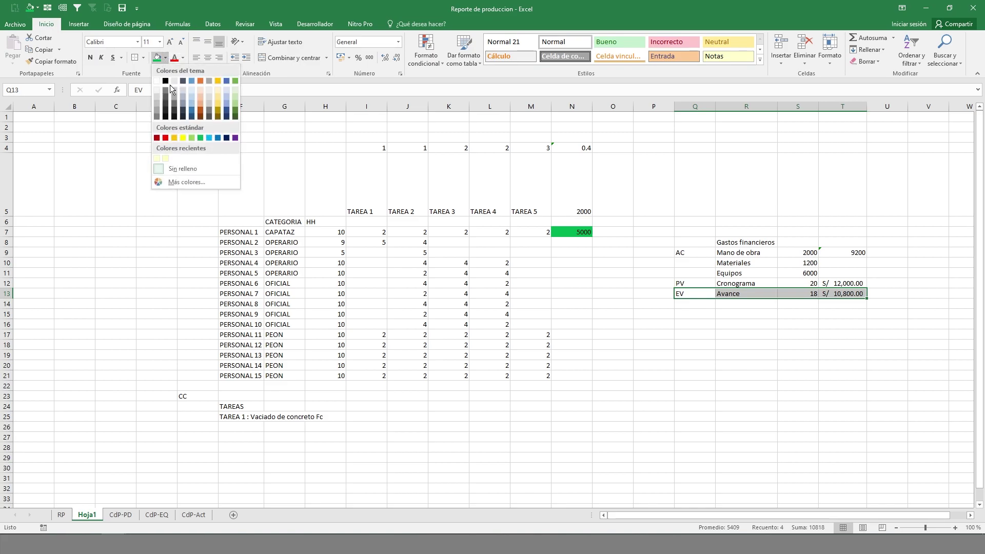
pyautogui.click(200, 95)
pyautogui.moveTo(681, 283); pyautogui.dragTo(849, 283)
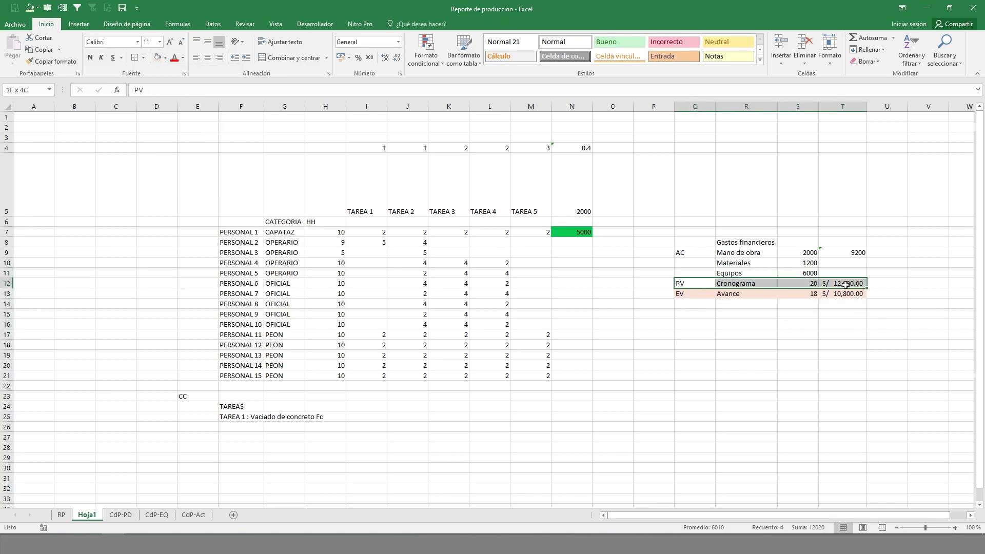
pyautogui.click(165, 57)
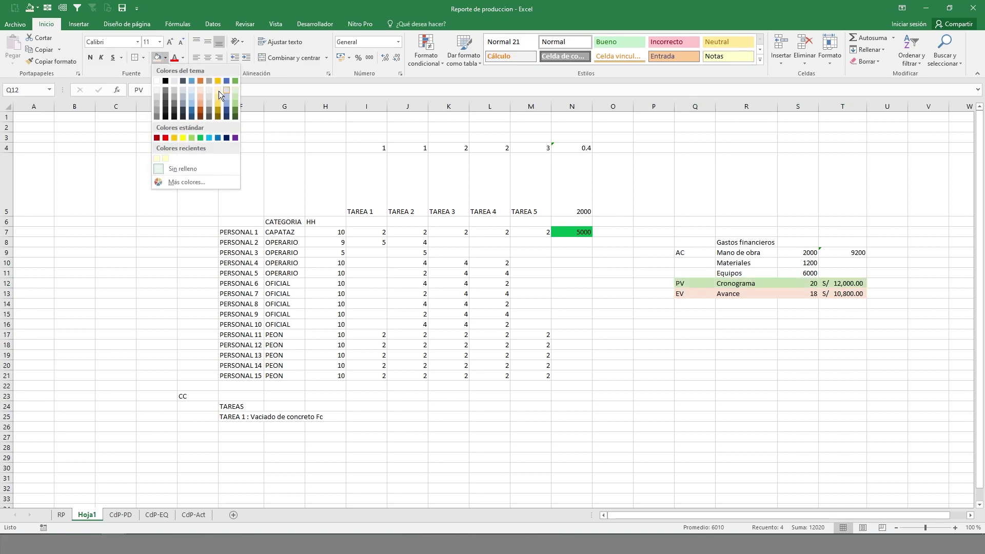
pyautogui.click(194, 92)
# - Fill the AC total in T9 and the AC label in Q9 with light green
pyautogui.click(792, 263)
pyautogui.click(857, 251)
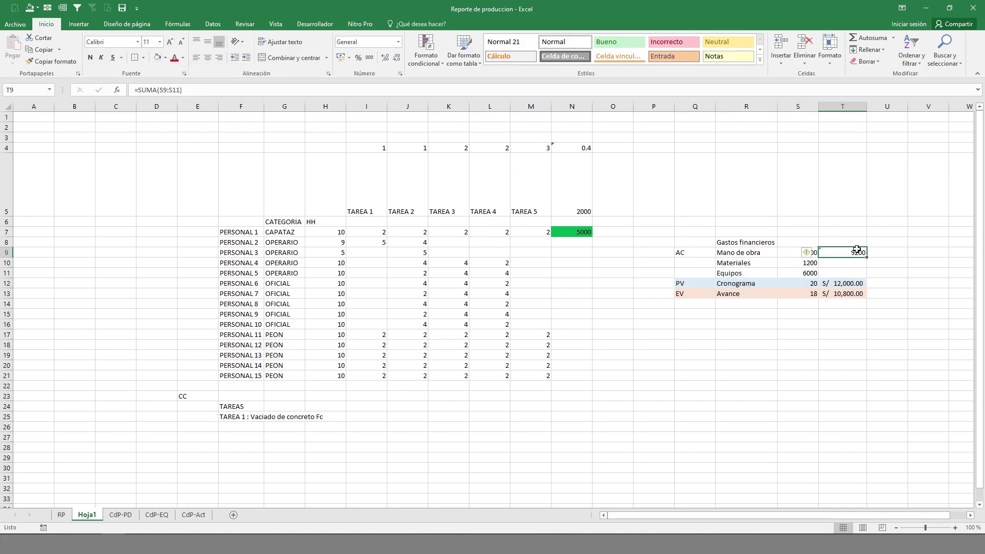
pyautogui.click(166, 58)
pyautogui.click(237, 95)
pyautogui.click(714, 251)
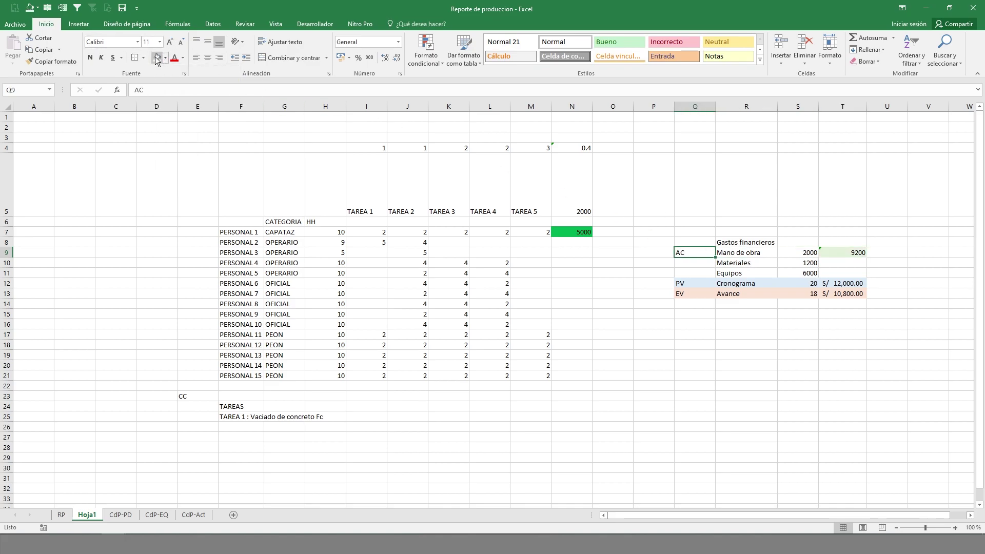
pyautogui.click(157, 57)
pyautogui.click(775, 386)
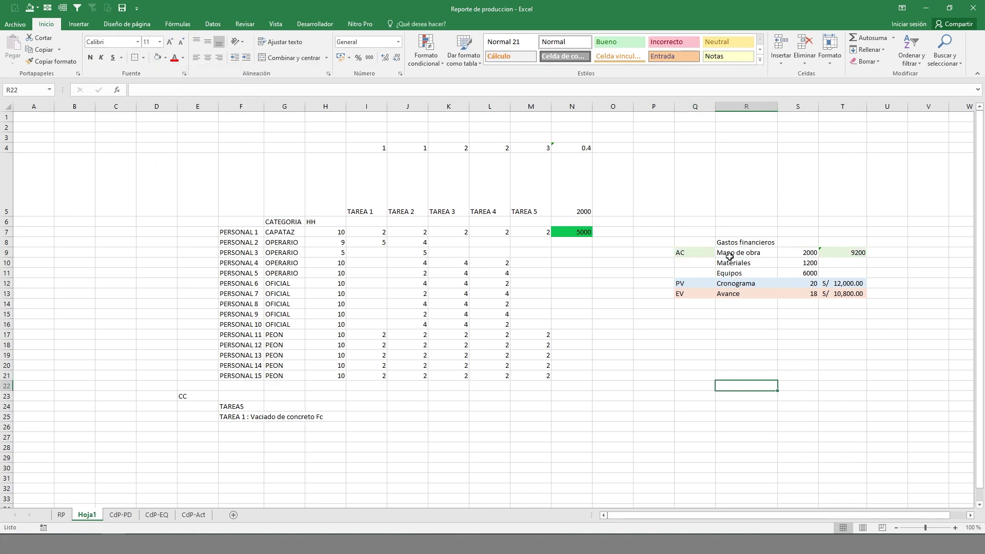
# - Review the AC costs in S9:S11, the personnel table on RP and the CdP-PD, CdP-EQ and CdP-Act sheets, and return to Hoja1
pyautogui.moveTo(811, 255)
pyautogui.mouseDown()
pyautogui.moveTo(811, 284)
pyautogui.moveTo(811, 272)
pyautogui.mouseUp()
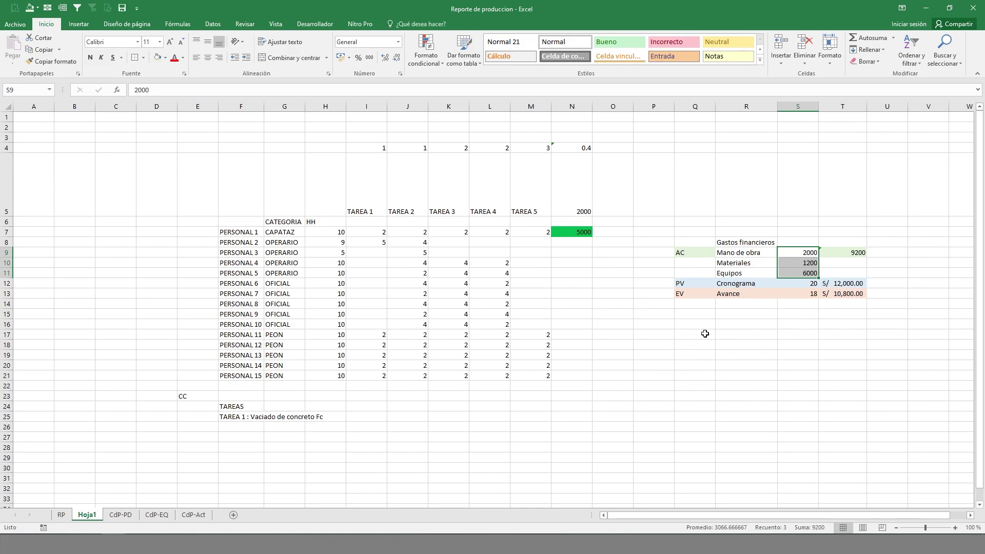
pyautogui.click(808, 329)
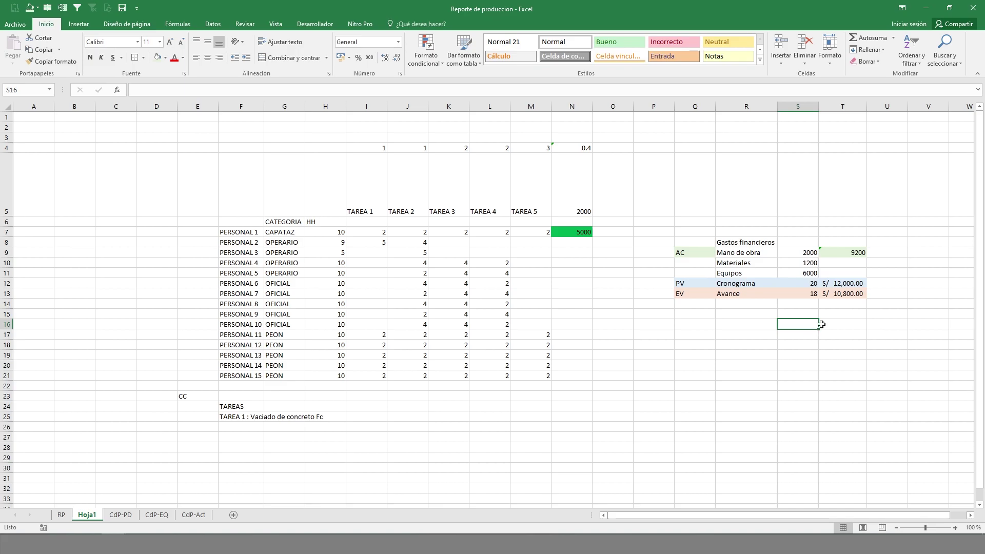
pyautogui.click(61, 514)
pyautogui.click(116, 286)
pyautogui.moveTo(55, 226); pyautogui.dragTo(743, 360)
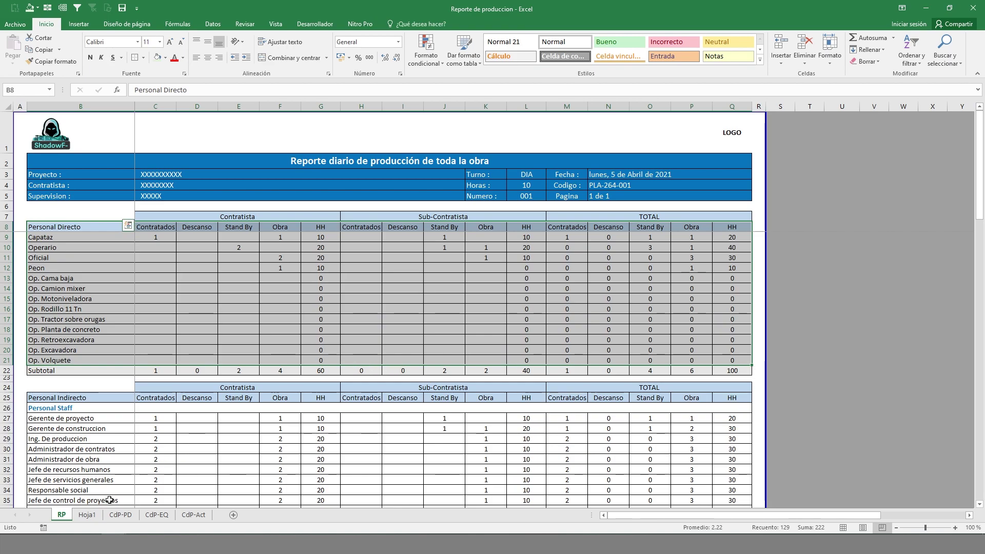
pyautogui.click(131, 517)
pyautogui.click(156, 515)
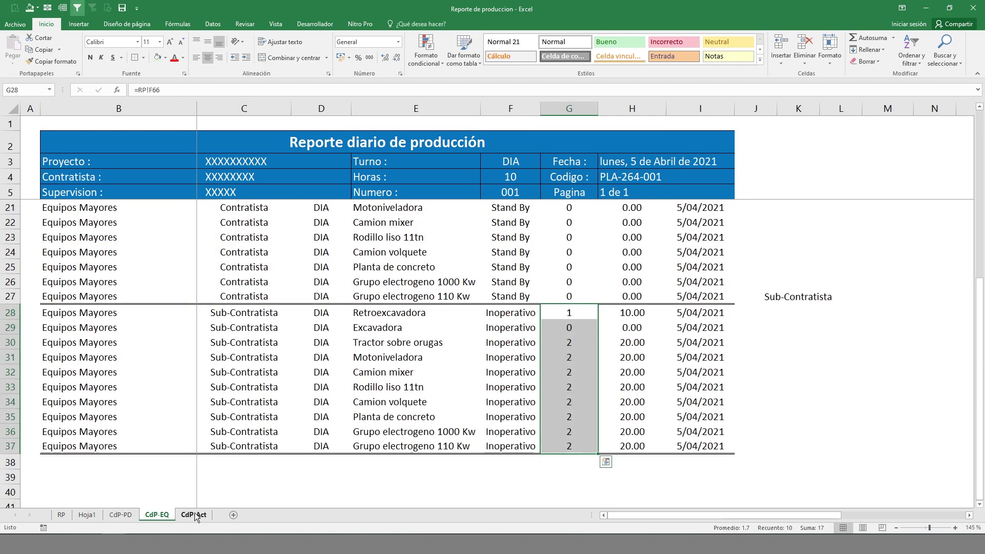
pyautogui.click(193, 515)
pyautogui.click(87, 515)
pyautogui.press('Left')
pyautogui.press('Left')
pyautogui.moveTo(690, 242); pyautogui.dragTo(844, 271)
# - Enter the heading "resultado operativo" in Q17
pyautogui.click(695, 335)
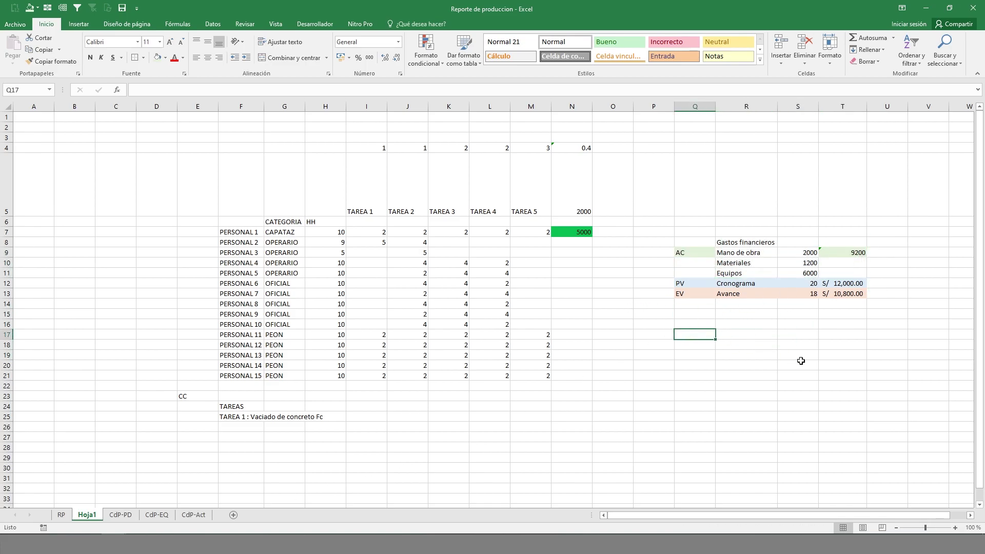
pyautogui.write('resulkt')
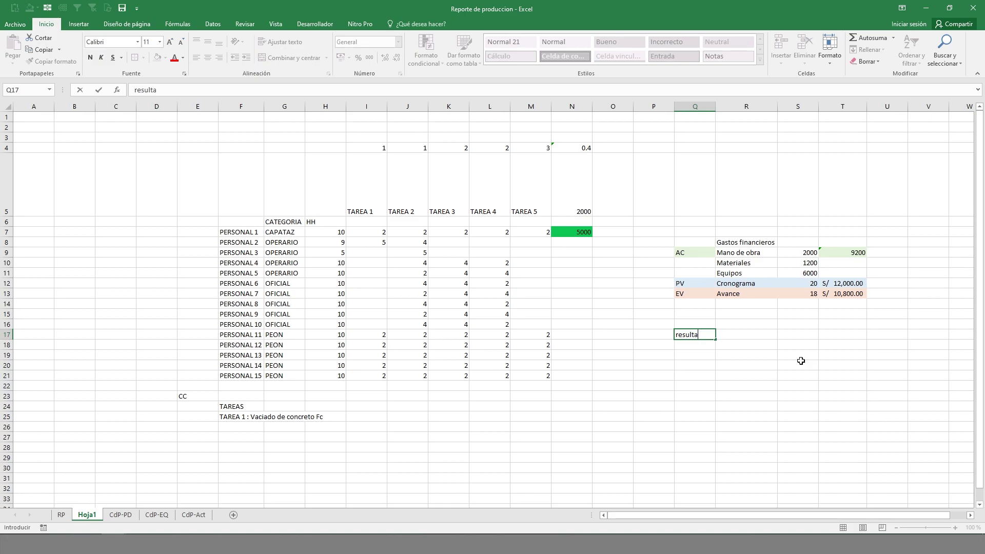
pyautogui.write('perativo')
pyautogui.press('Return')
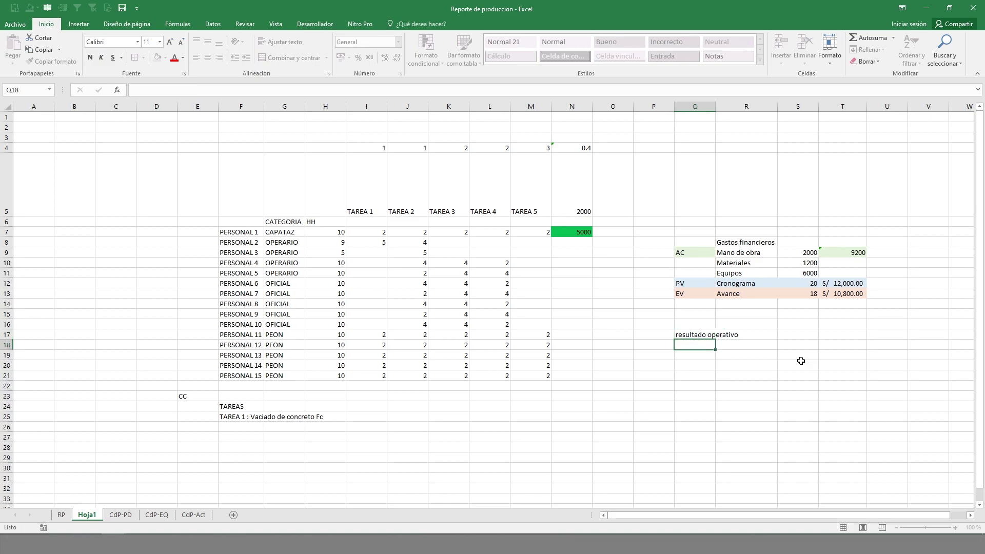
# - Copy the coloured AC, PV and EV labels below the resultado operativo heading and arrange them in consecutive cells Q18:Q20
pyautogui.moveTo(694, 255); pyautogui.dragTo(695, 306)
pyautogui.hotkey('ctrl', 'c')
pyautogui.click(699, 347)
pyautogui.hotkey('ctrl', 'v')
pyautogui.click(744, 395)
pyautogui.press('Escape')
pyautogui.moveTo(701, 377); pyautogui.dragTo(703, 385)
pyautogui.hotkey('ctrl', 'x')
pyautogui.click(688, 357)
pyautogui.hotkey('ctrl', 'v')
# - Go through the AC, PV and EV rows of the resultado operativo block in Q18:R20
pyautogui.moveTo(691, 345); pyautogui.dragTo(750, 345)
pyautogui.moveTo(689, 355); pyautogui.dragTo(765, 356)
pyautogui.moveTo(687, 365); pyautogui.dragTo(759, 366)
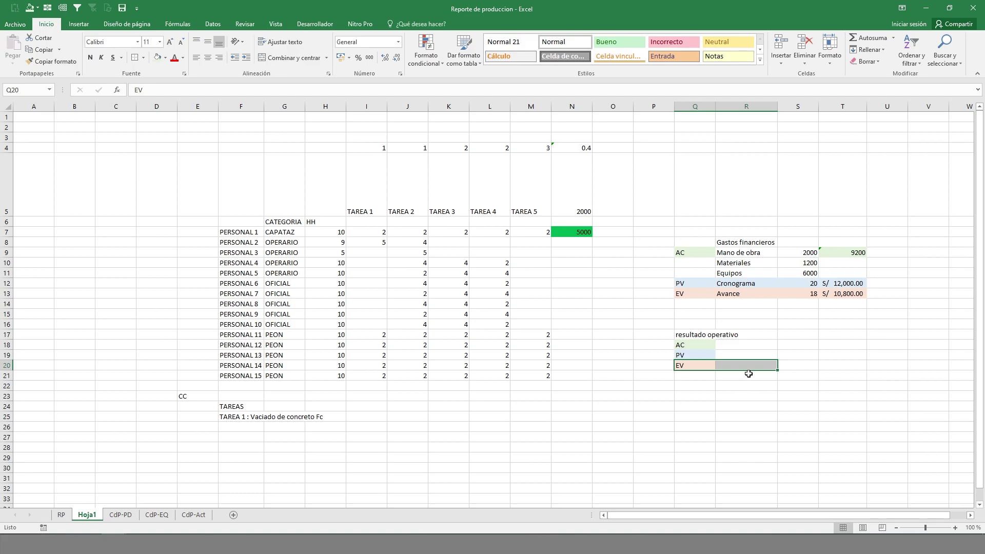
pyautogui.click(794, 350)
pyautogui.moveTo(695, 345); pyautogui.dragTo(743, 362)
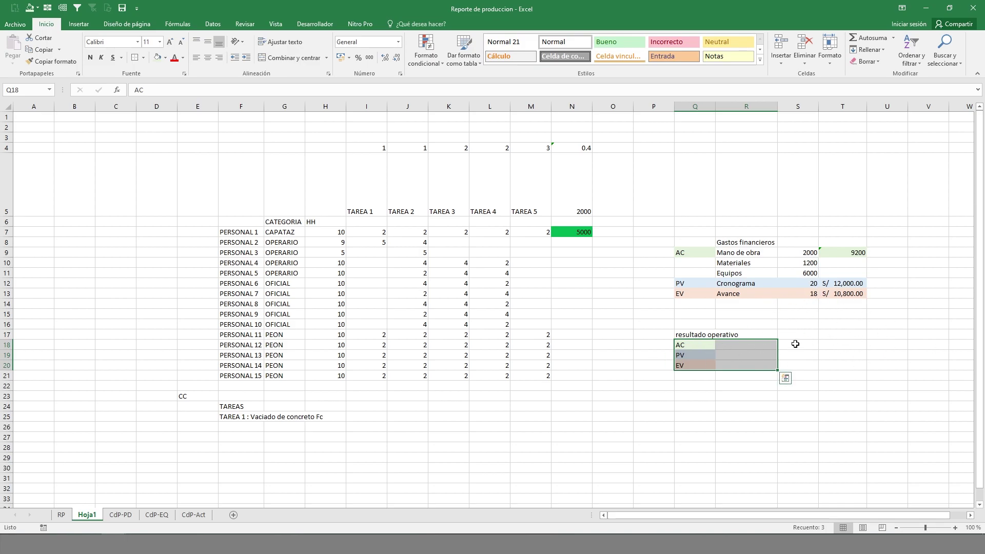
# - Enter -0.2 in R22 and format it as a percentage
pyautogui.click(735, 387)
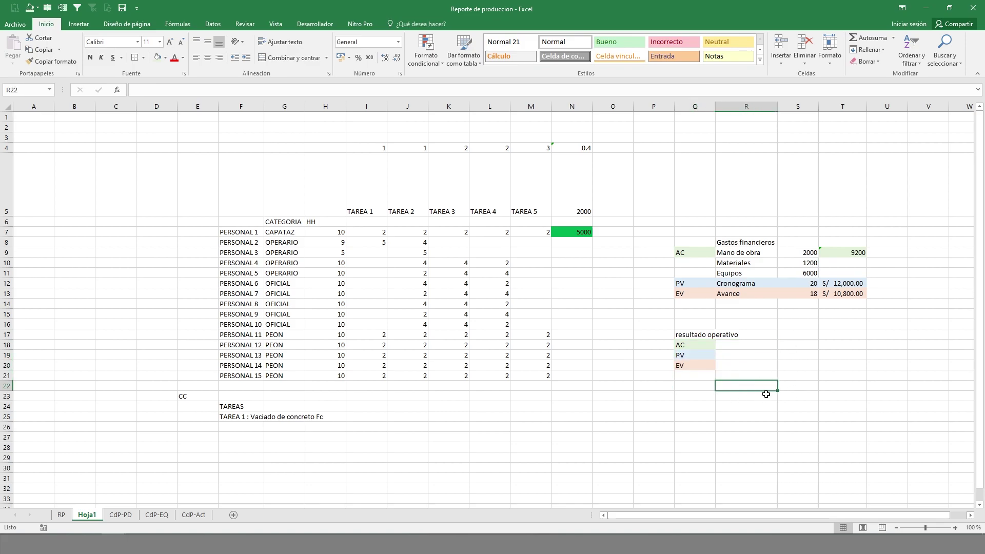
pyautogui.write('-')
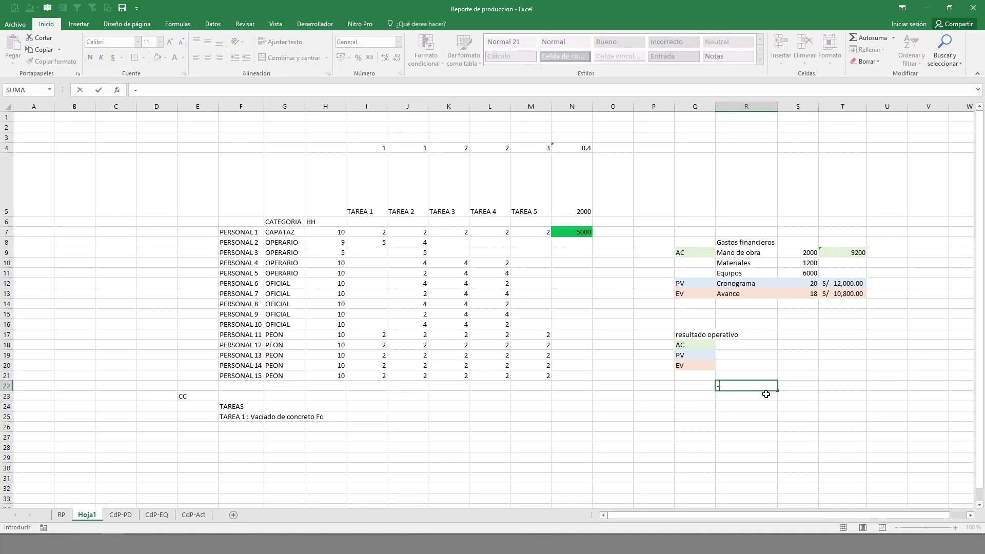
pyautogui.write('10.2')
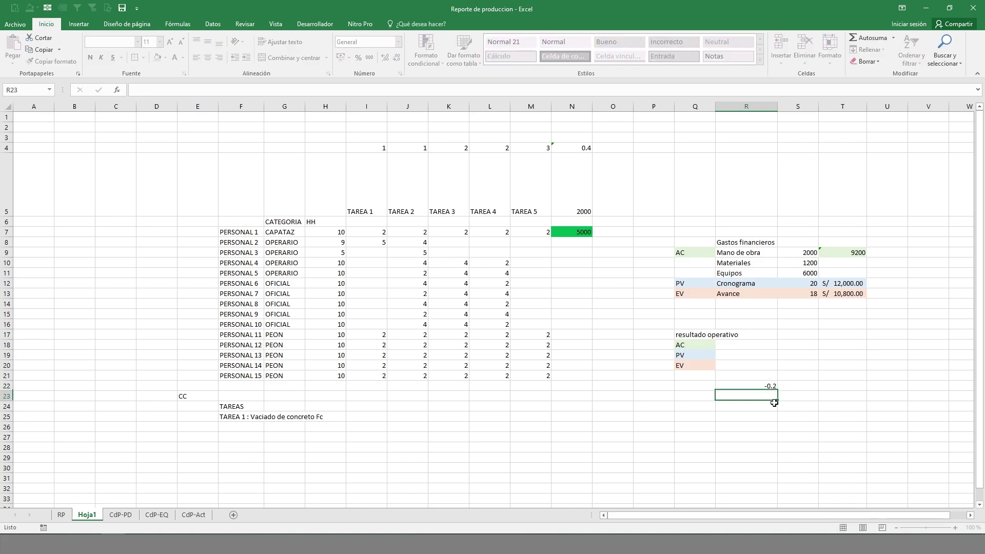
pyautogui.hotkey('ctrl', 'Return')
pyautogui.click(358, 57)
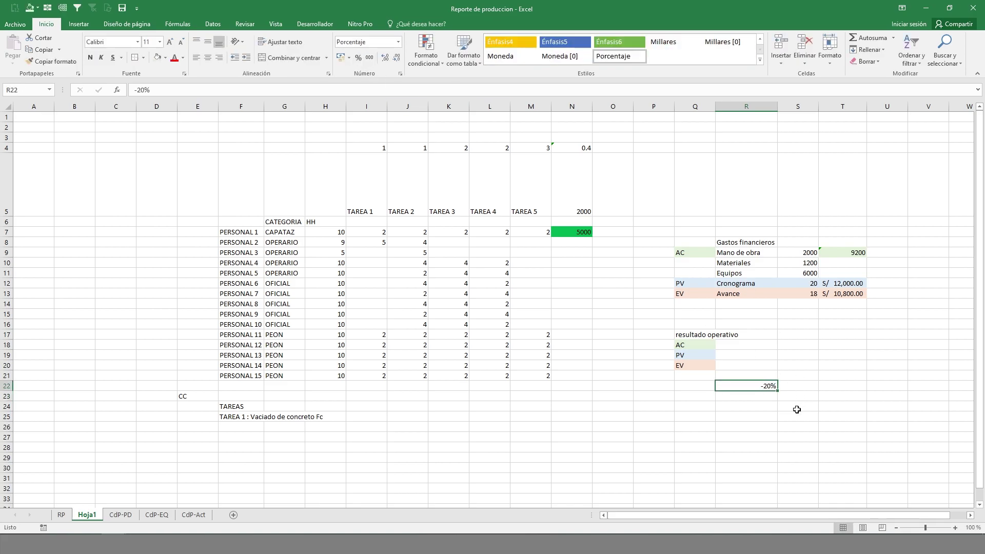
pyautogui.click(796, 408)
# - Enter 100000000 in Q22 with the accounting currency format in soles
pyautogui.moveTo(696, 355); pyautogui.dragTo(753, 353)
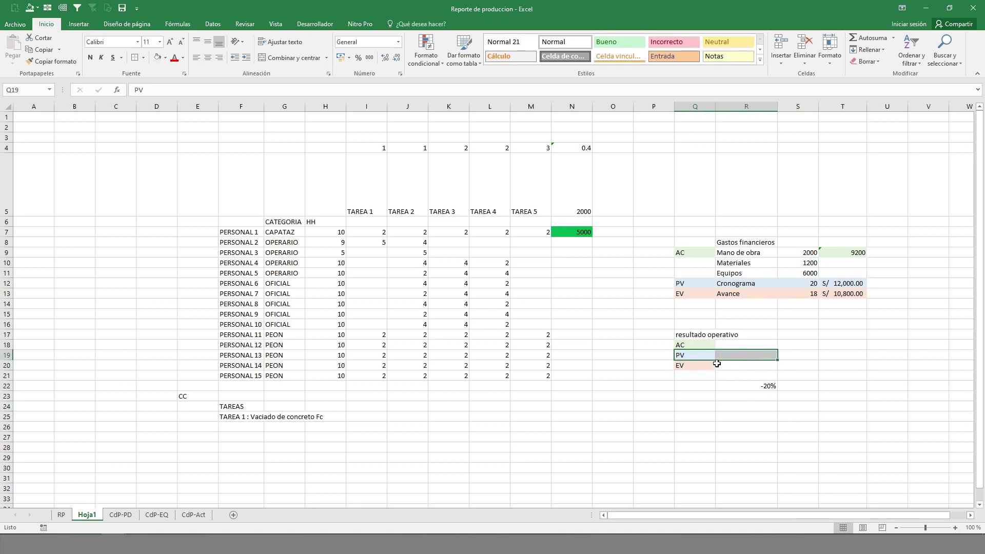
pyautogui.moveTo(691, 365); pyautogui.dragTo(756, 364)
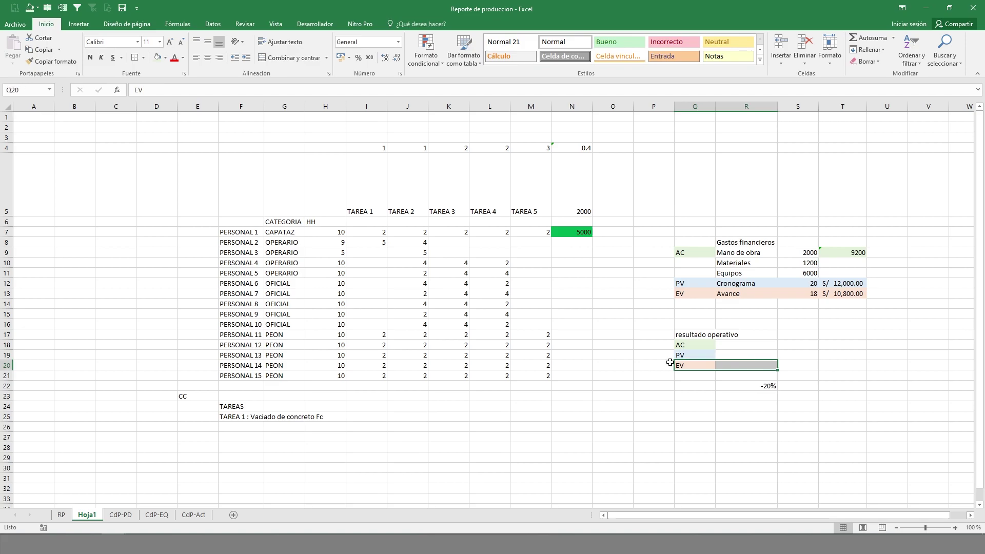
pyautogui.click(735, 384)
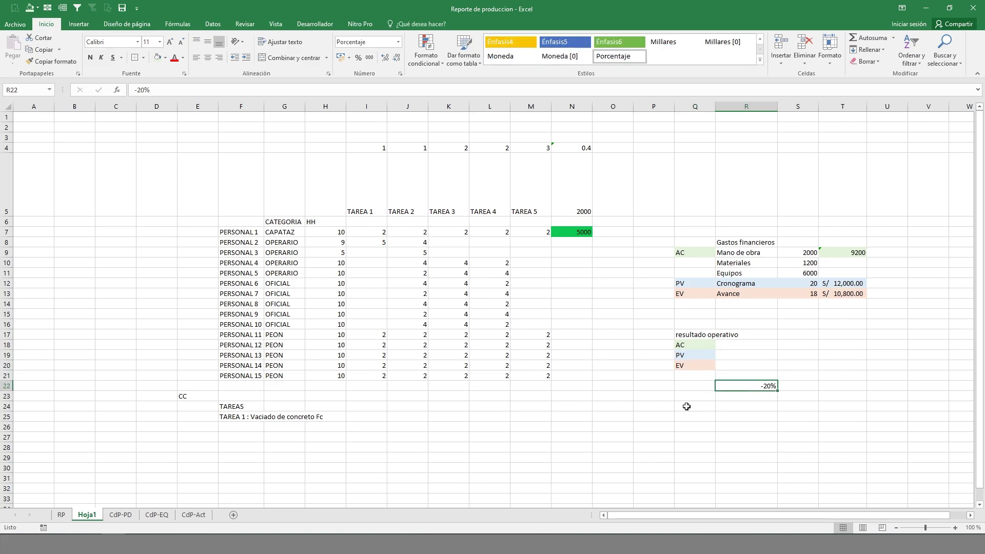
pyautogui.click(698, 388)
pyautogui.write('1000000')
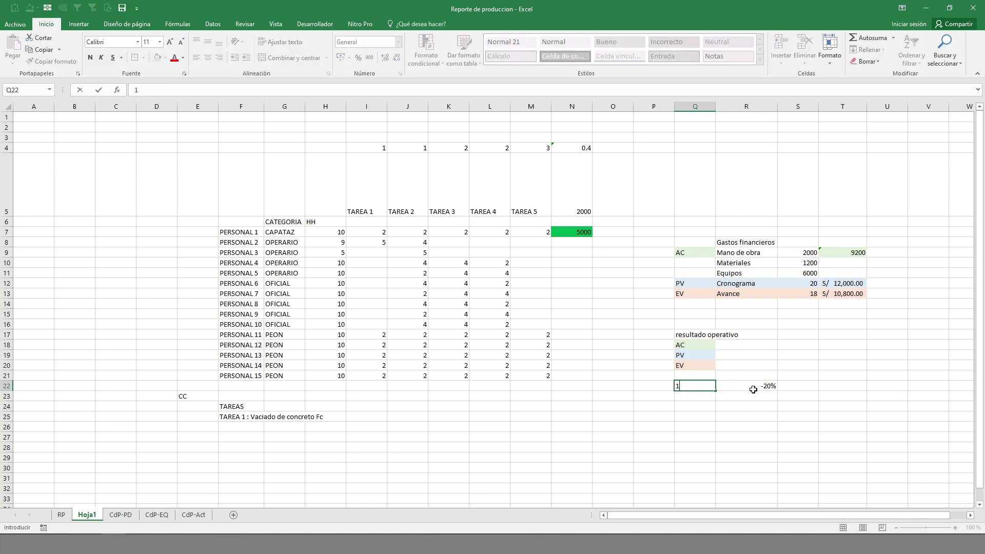
pyautogui.hotkey('ctrl', 'Return')
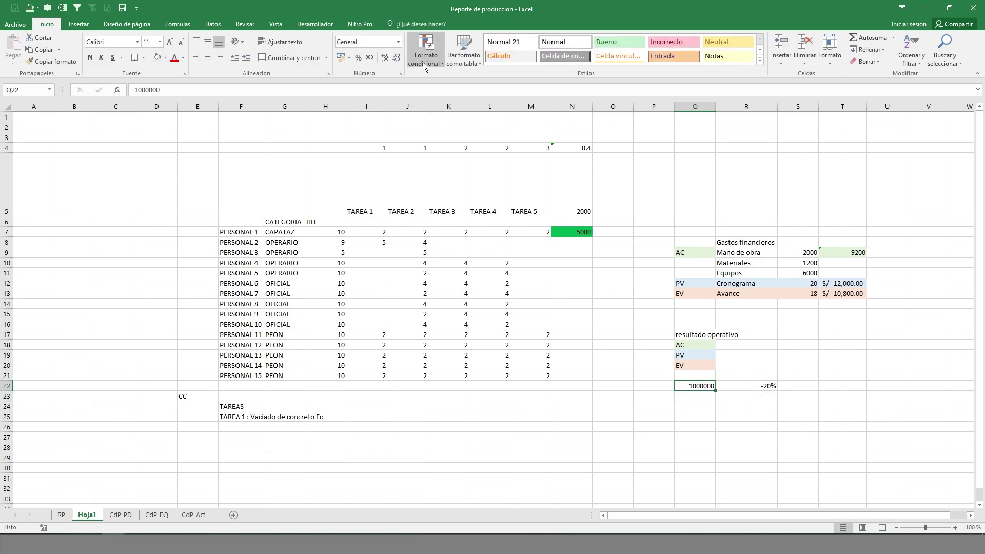
pyautogui.click(341, 57)
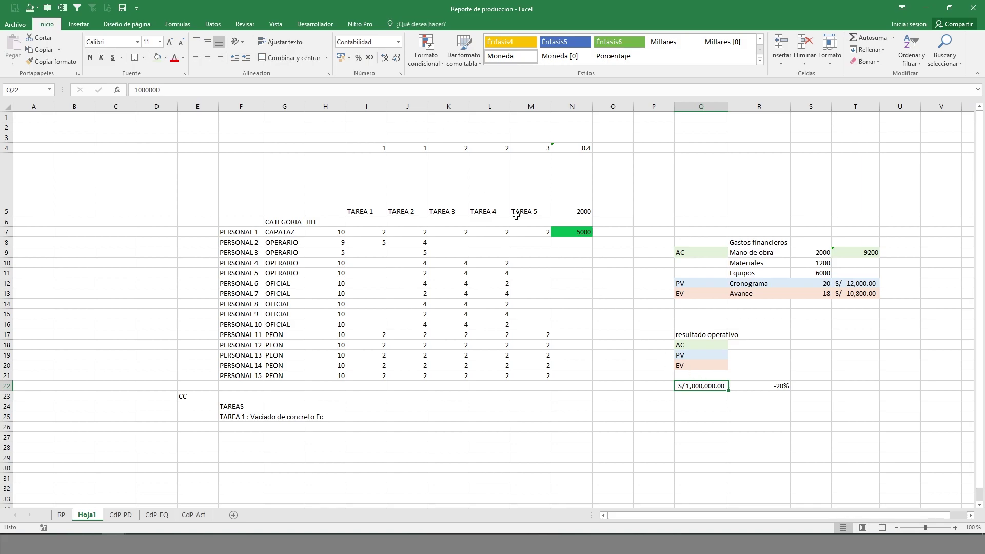
pyautogui.click(283, 91)
pyautogui.write('00')
pyautogui.hotkey('ctrl', 'Return')
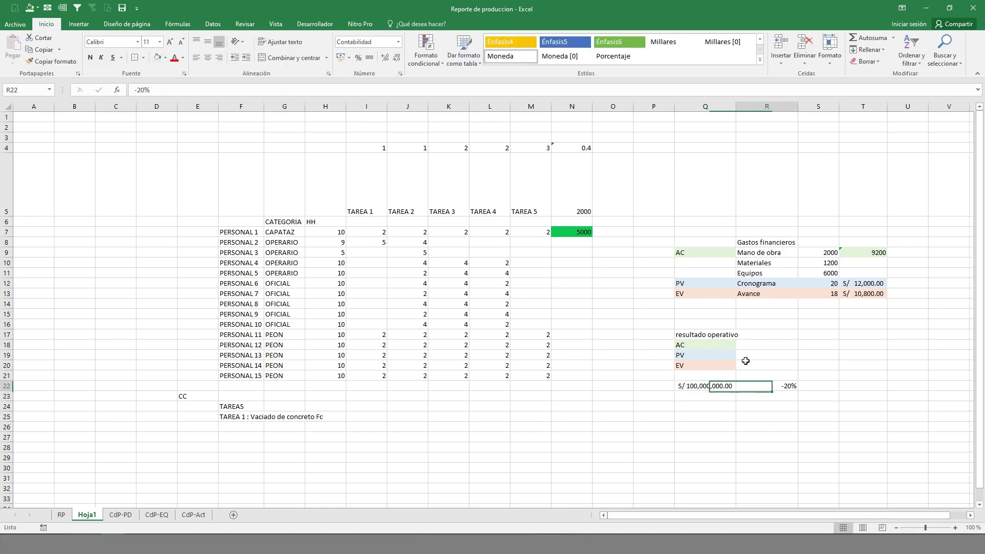
# - Enter the formula =R22*Q22 in S22 to calculate the operating result amount
pyautogui.click(831, 388)
pyautogui.write('=')
pyautogui.click(785, 386)
pyautogui.write('*')
pyautogui.click(721, 388)
pyautogui.hotkey('ctrl', 'Return')
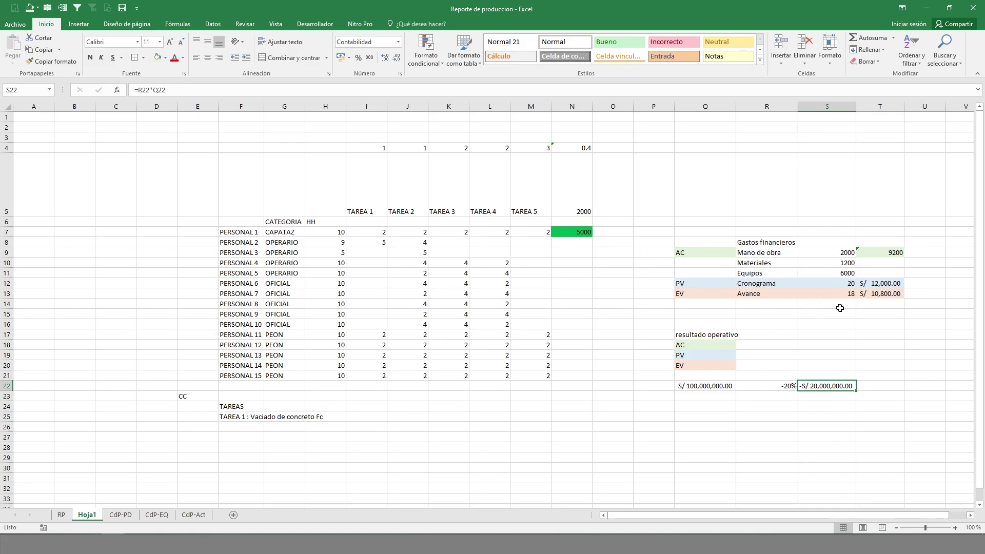
pyautogui.click(795, 382)
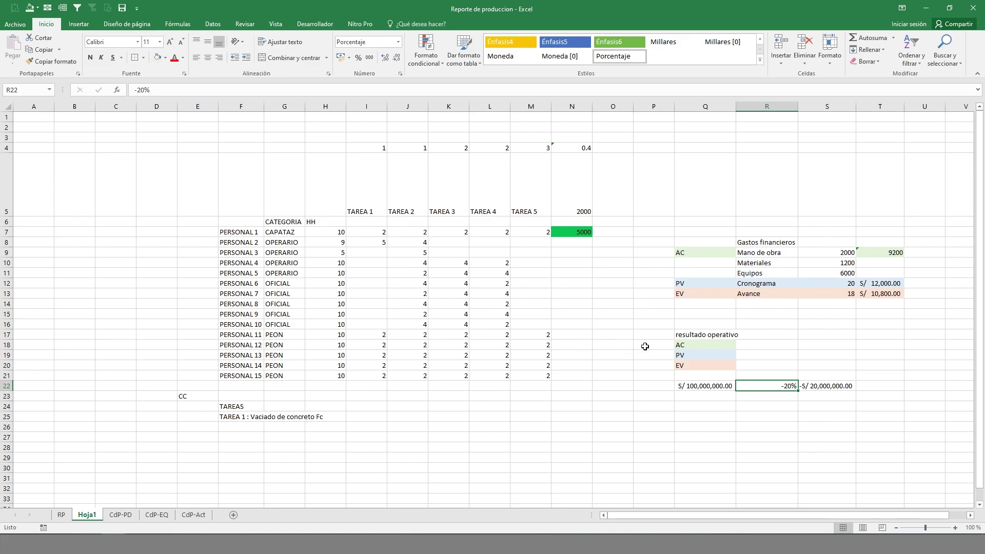
# - Set the AC costs in S9:S11 to 4000 for Mano de obra, 2000 for Materiales and 8000 for Equipos
pyautogui.click(604, 322)
pyautogui.click(567, 234)
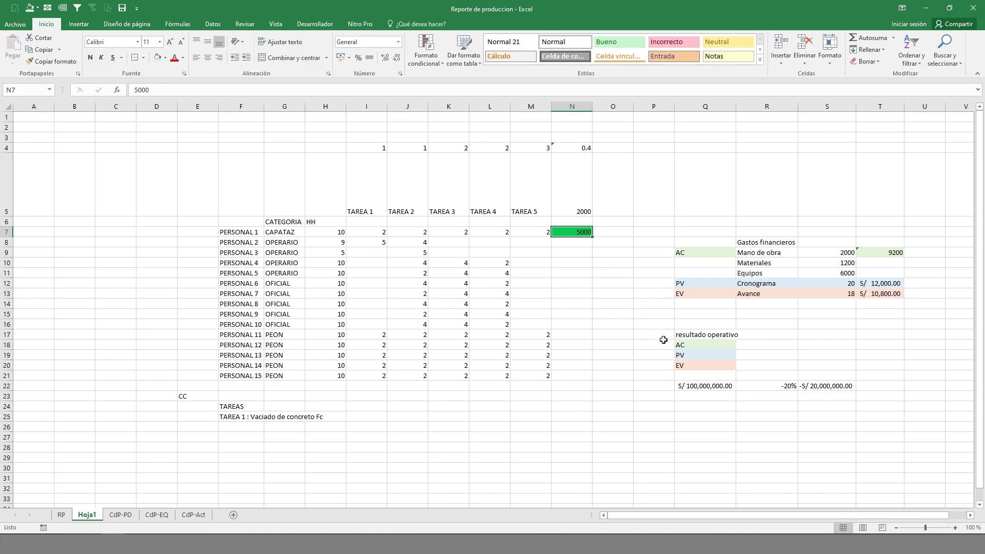
pyautogui.moveTo(683, 251); pyautogui.dragTo(842, 269)
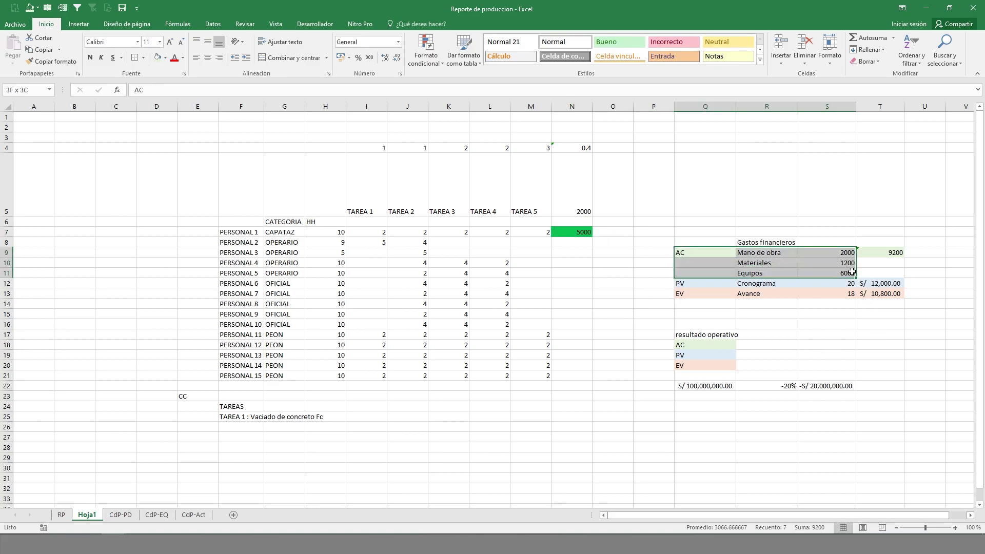
pyautogui.click(840, 272)
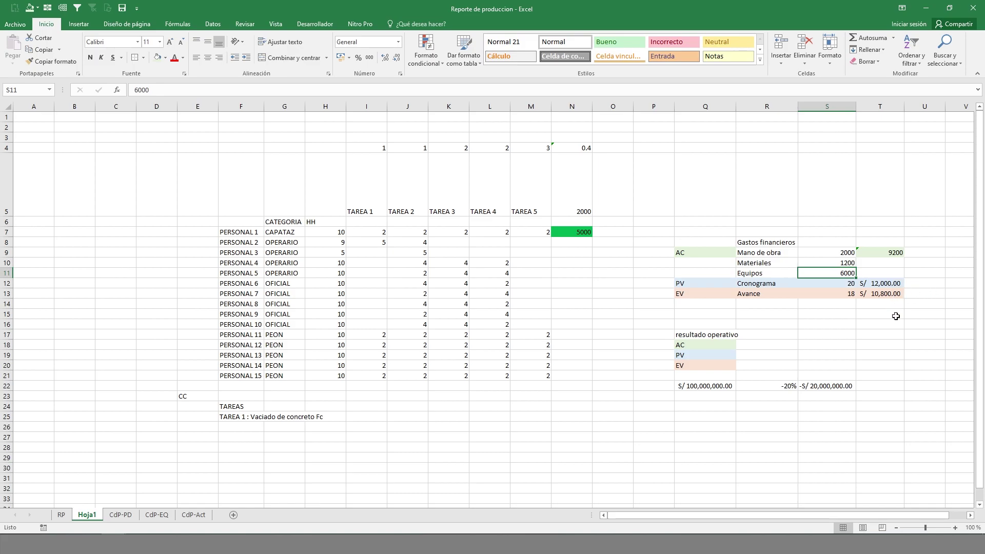
pyautogui.write('8')
pyautogui.press('Return')
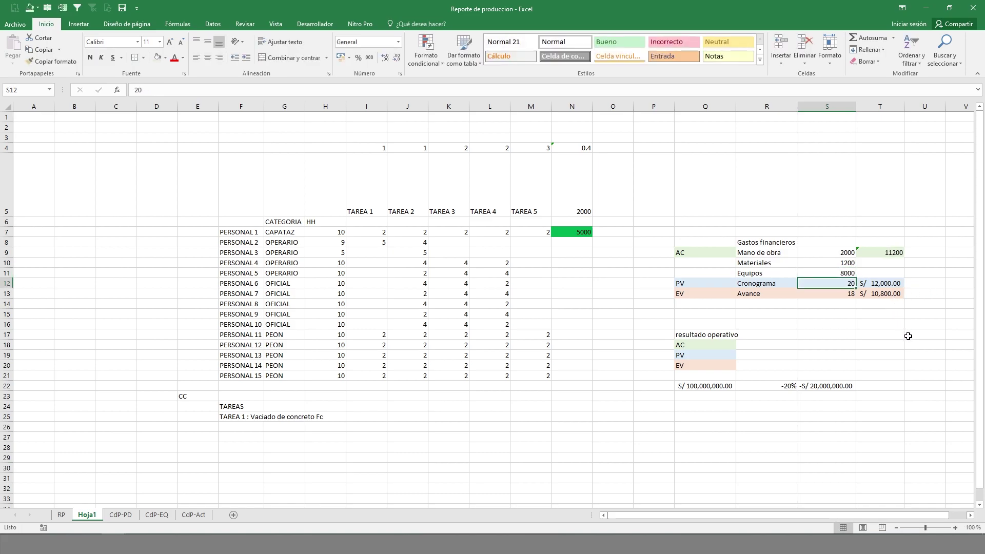
pyautogui.click(844, 251)
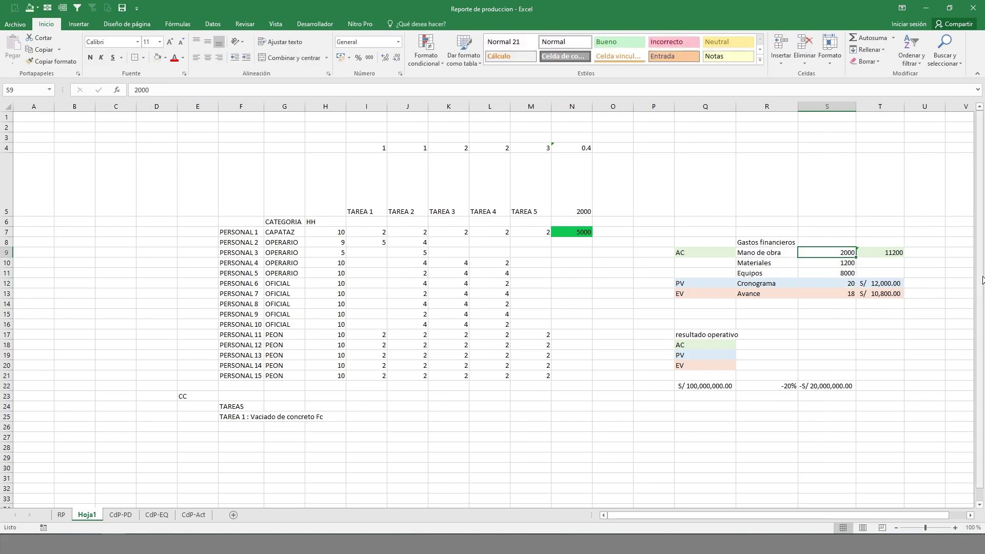
pyautogui.write('400')
pyautogui.press('Return')
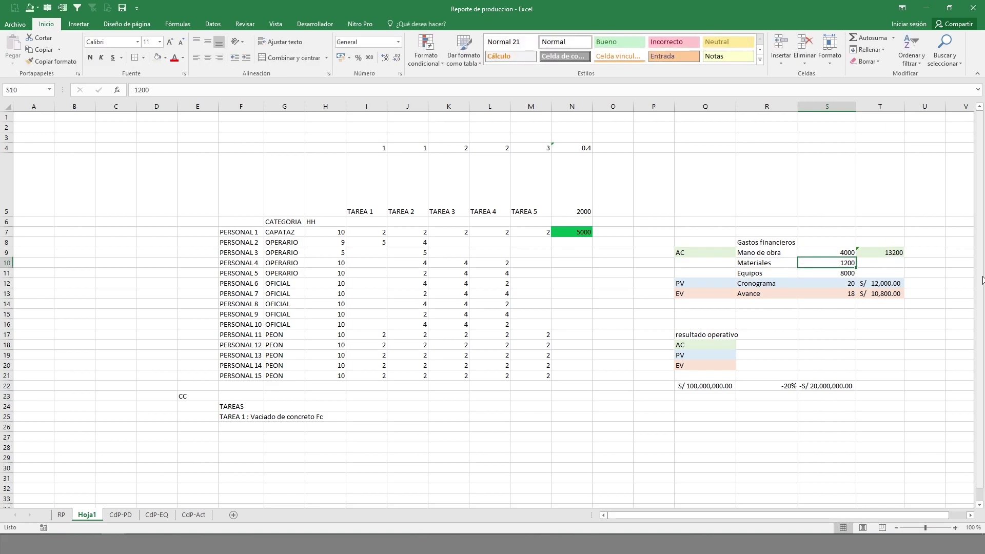
pyautogui.write('2000')
pyautogui.press('Return')
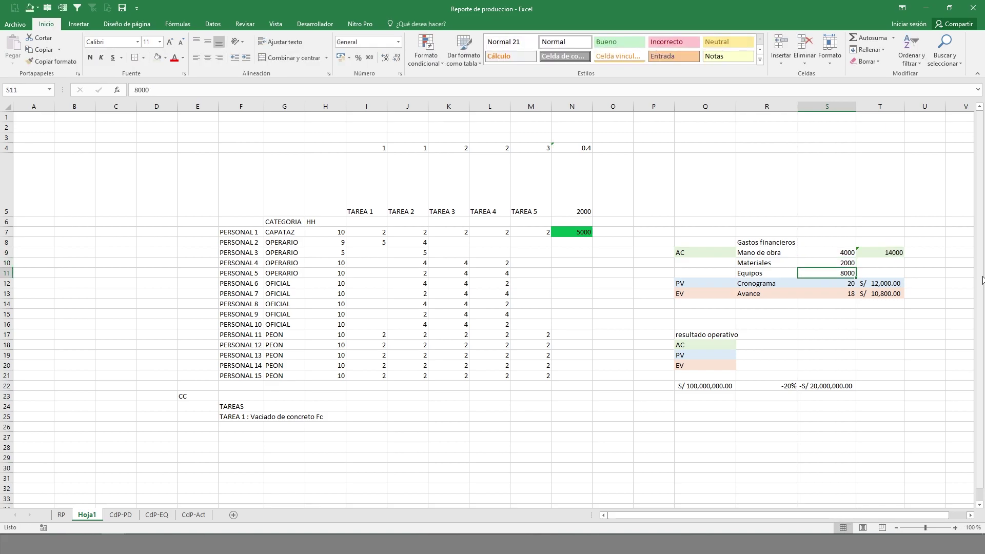
# - Move the Cronograma and Avance quantities from S12:S13 to U12:U13
pyautogui.click(880, 283)
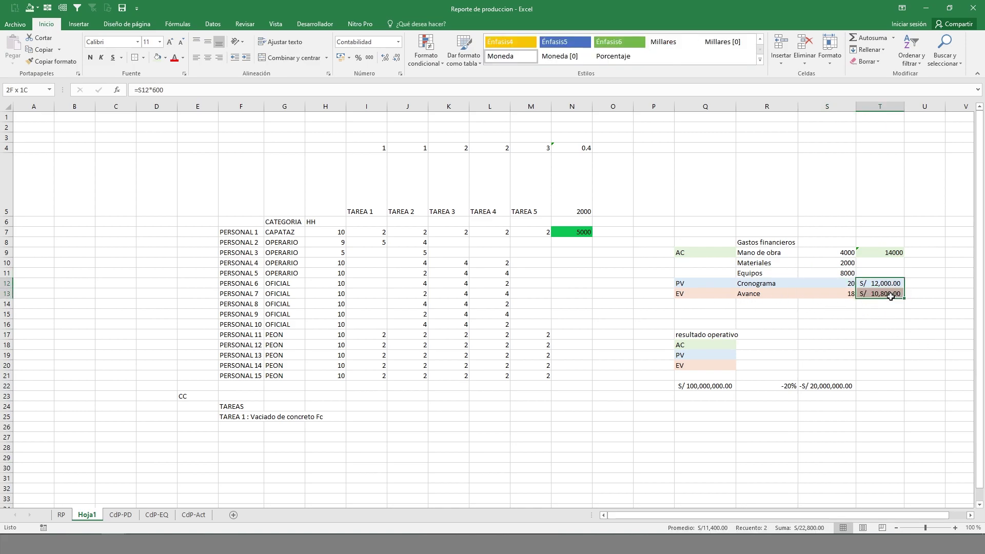
pyautogui.moveTo(834, 284); pyautogui.dragTo(835, 290)
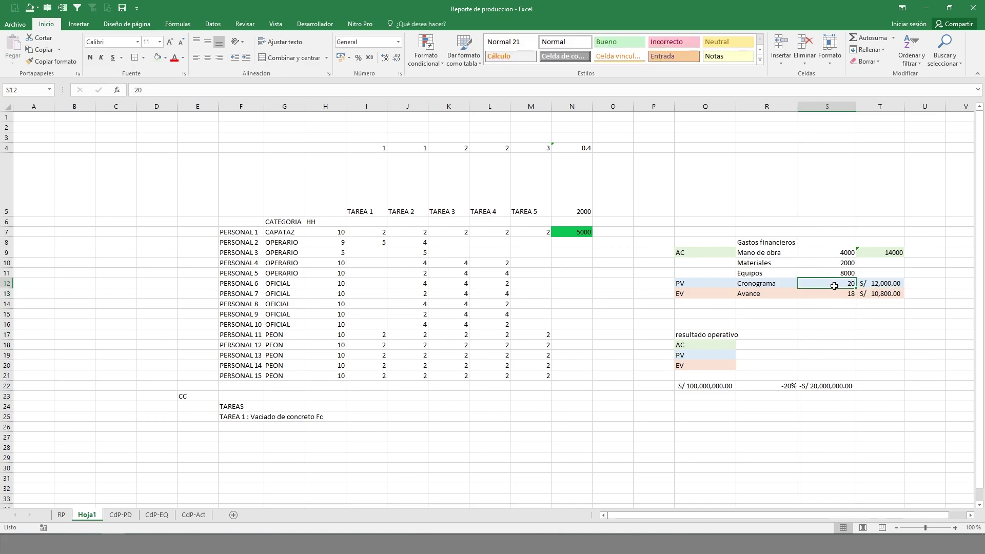
pyautogui.hotkey('ctrl', 'x')
pyautogui.click(922, 283)
pyautogui.hotkey('ctrl', 'v')
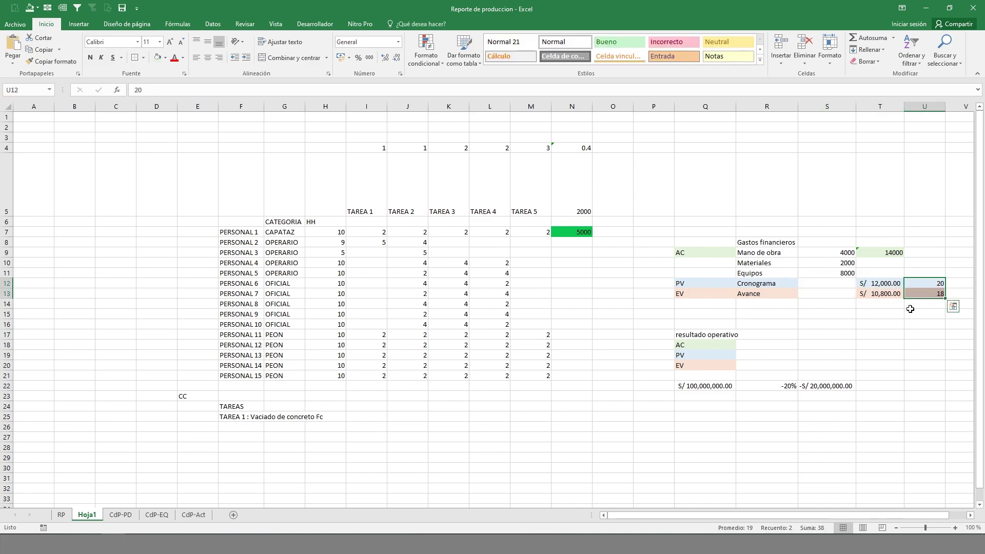
# - Compare the AC total in T9 with the PV and EV amounts in T12:T13 and their source quantities
pyautogui.click(935, 287)
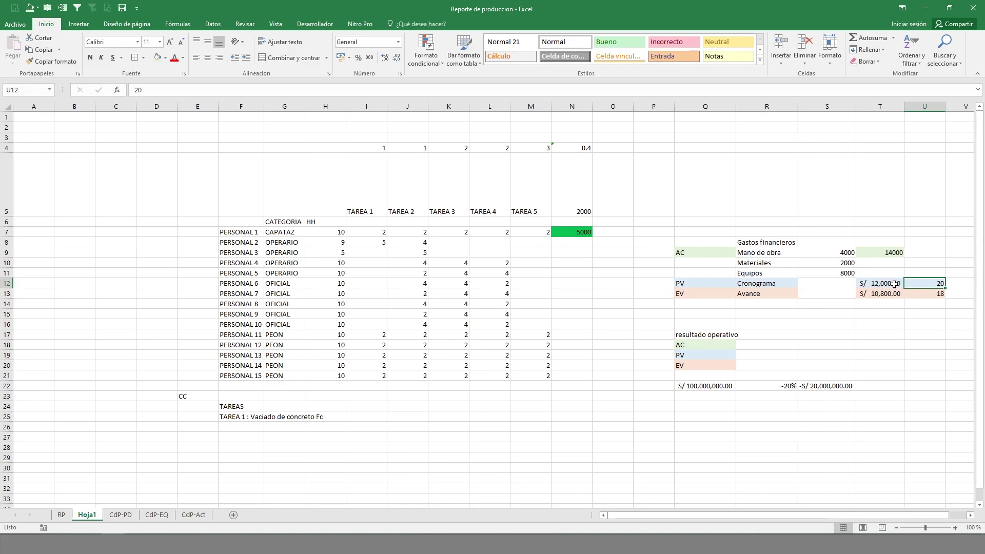
pyautogui.click(881, 295)
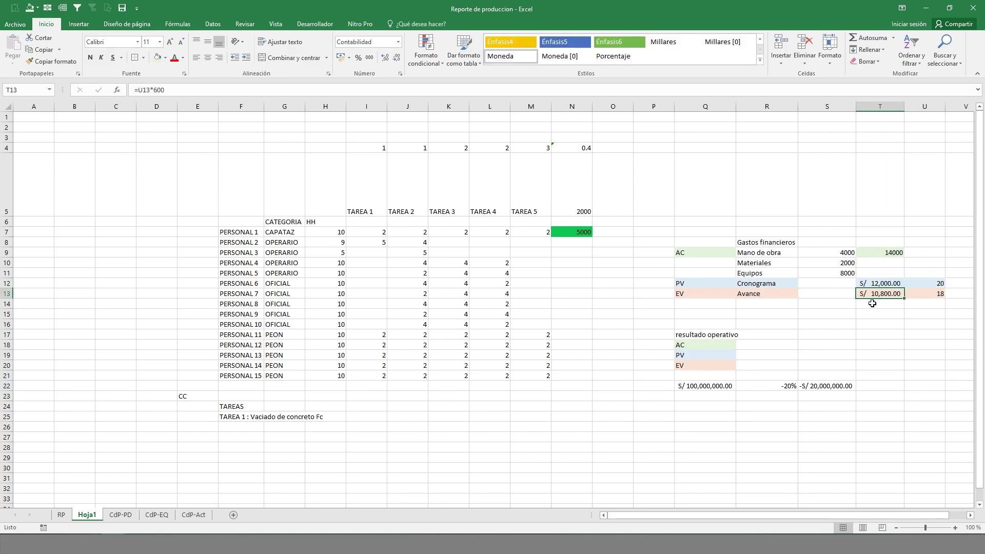
pyautogui.click(882, 251)
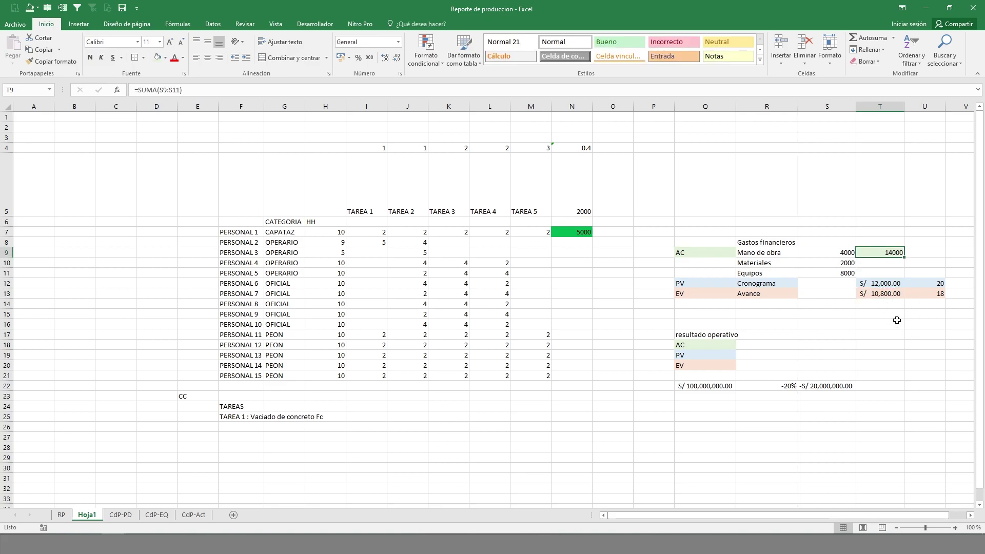
pyautogui.click(879, 284)
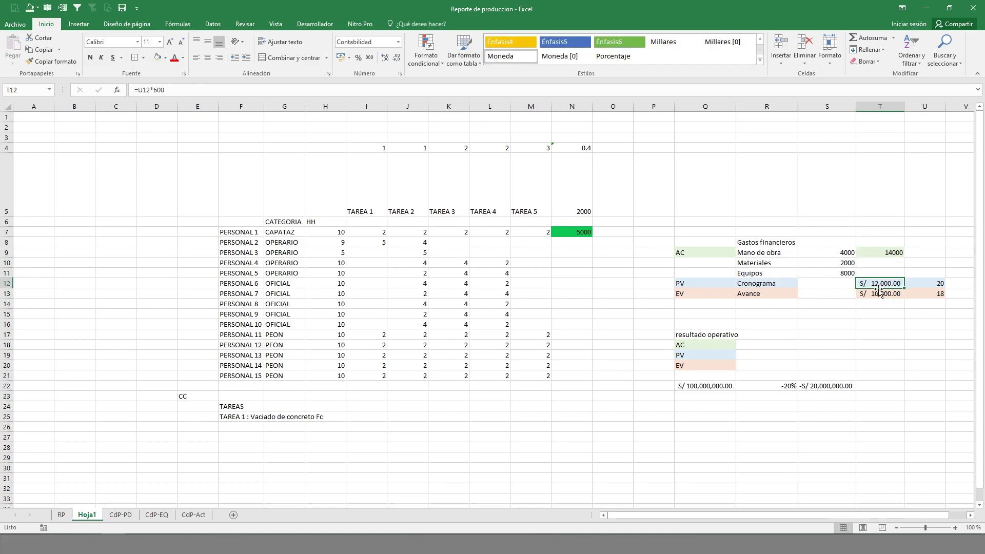
pyautogui.click(884, 253)
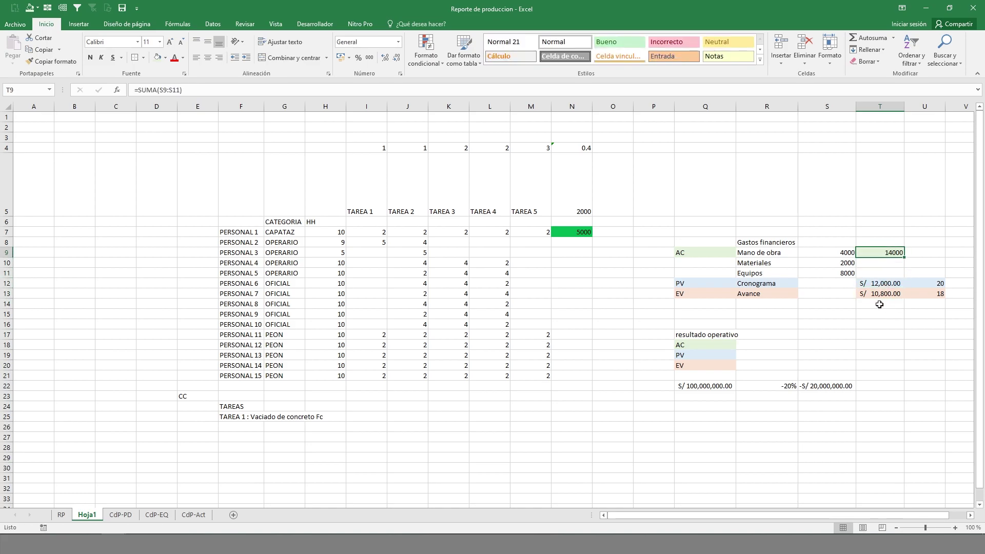
pyautogui.moveTo(844, 255); pyautogui.dragTo(862, 282)
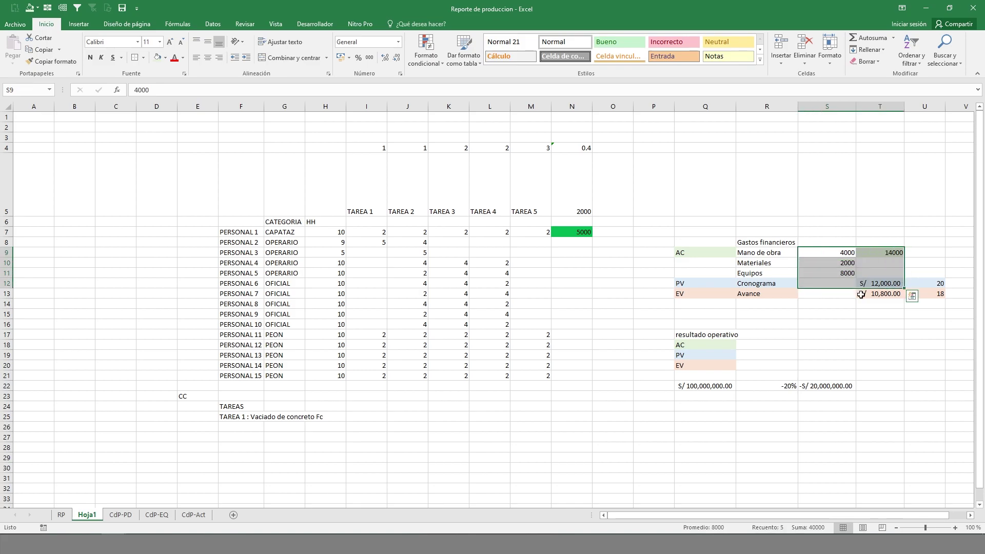
pyautogui.click(868, 294)
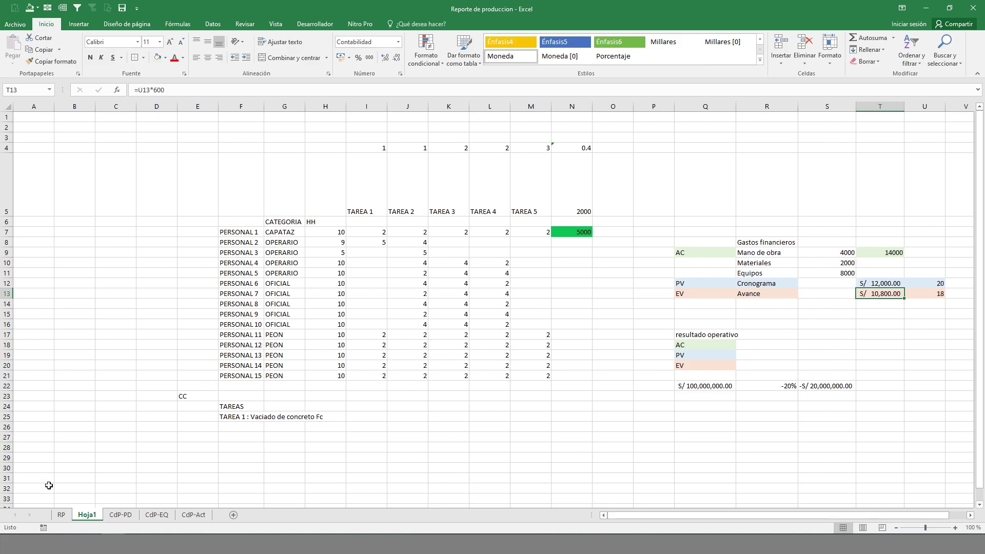
# - Open the RP sheet and review the Personal Directo table of the daily production report
pyautogui.click(61, 514)
pyautogui.click(385, 357)
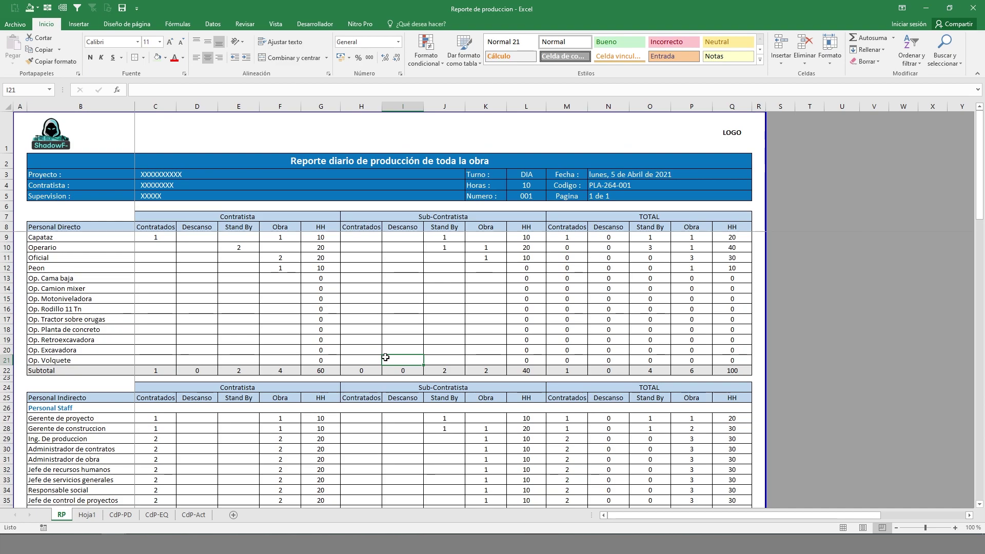
pyautogui.moveTo(57, 227); pyautogui.dragTo(288, 331)
pyautogui.click(96, 234)
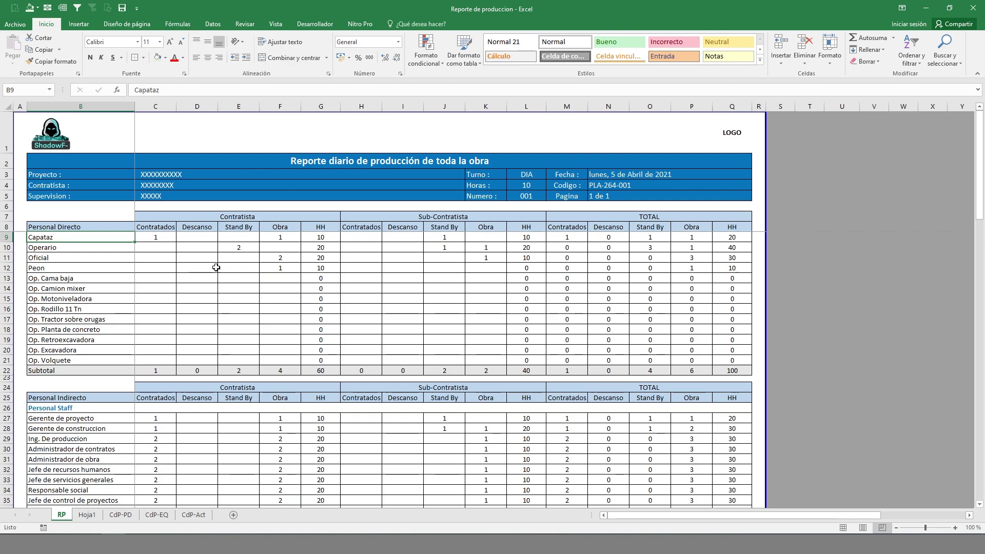
pyautogui.moveTo(45, 225); pyautogui.dragTo(732, 361)
pyautogui.scroll(-3, 231, 326)
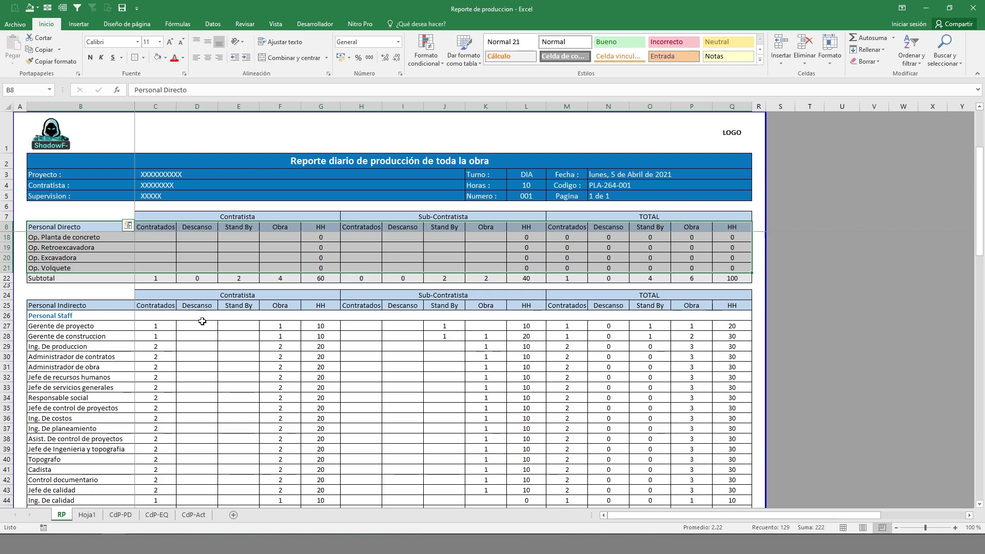
# - Review the Personal Indirecto table, covering the Personal Staff and Personal Auxiliar rows
pyautogui.moveTo(56, 296); pyautogui.dragTo(646, 427)
pyautogui.scroll(-5, 621, 413)
pyautogui.scroll(-5, 621, 413)
pyautogui.scroll(14, 132, 369)
pyautogui.click(118, 319)
pyautogui.scroll(-5, 141, 334)
pyautogui.click(72, 308)
pyautogui.scroll(-4, 160, 329)
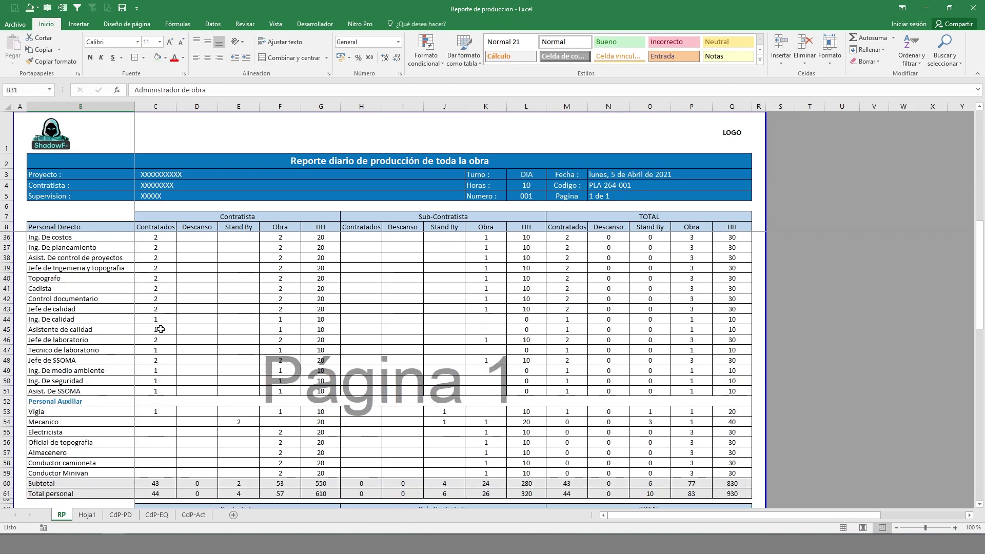
pyautogui.scroll(-2, 161, 329)
pyautogui.click(78, 370)
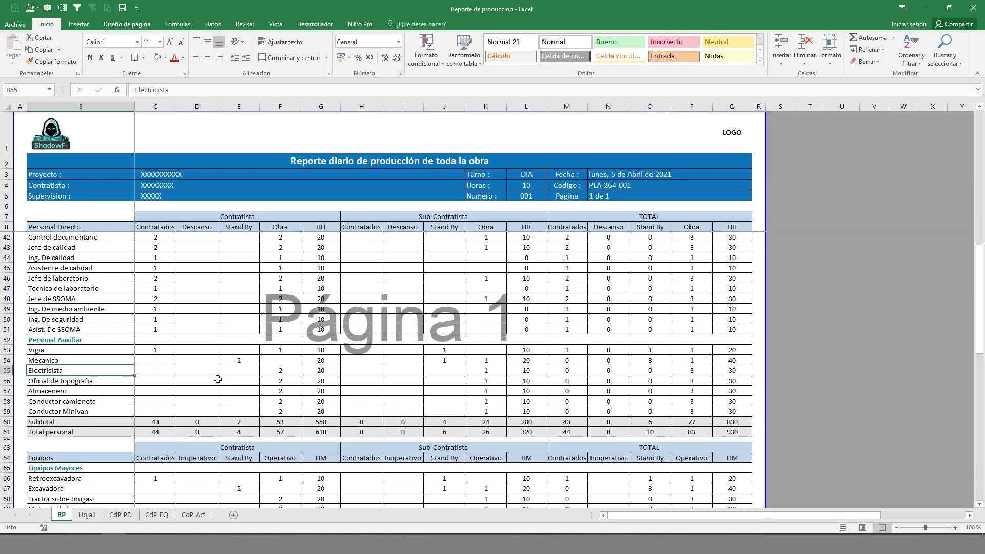
# - Review the Equipos table, covering the Equipos Mayores and Equipos Menores rows
pyautogui.scroll(-4, 218, 379)
pyautogui.moveTo(87, 350); pyautogui.dragTo(72, 434)
pyautogui.scroll(-3, 71, 437)
pyautogui.moveTo(69, 380); pyautogui.dragTo(71, 416)
pyautogui.scroll(-4, 143, 333)
# - Review the Actividades de campo table and the notes under Observaciones
pyautogui.moveTo(78, 324); pyautogui.dragTo(687, 393)
pyautogui.click(52, 406)
pyautogui.scroll(-3, 53, 401)
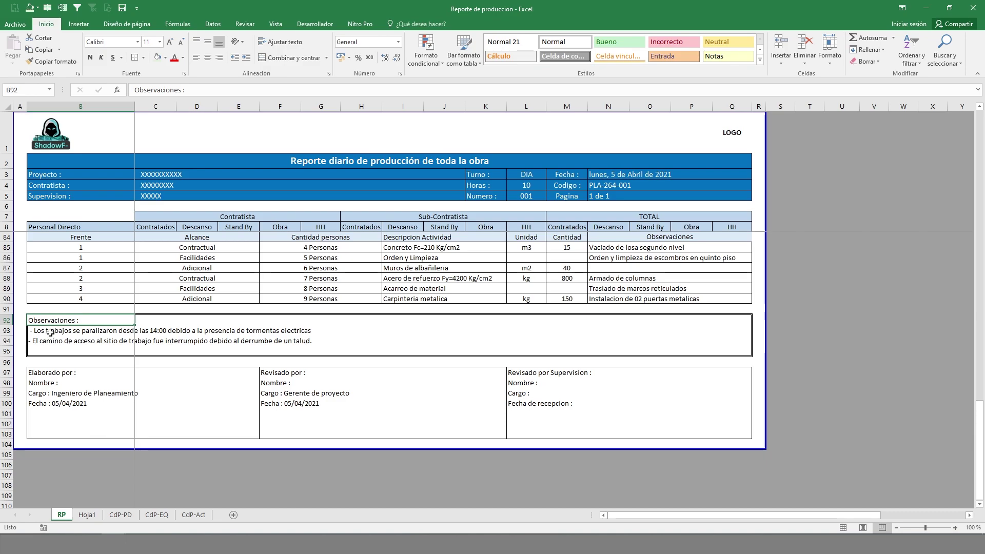
pyautogui.click(66, 332)
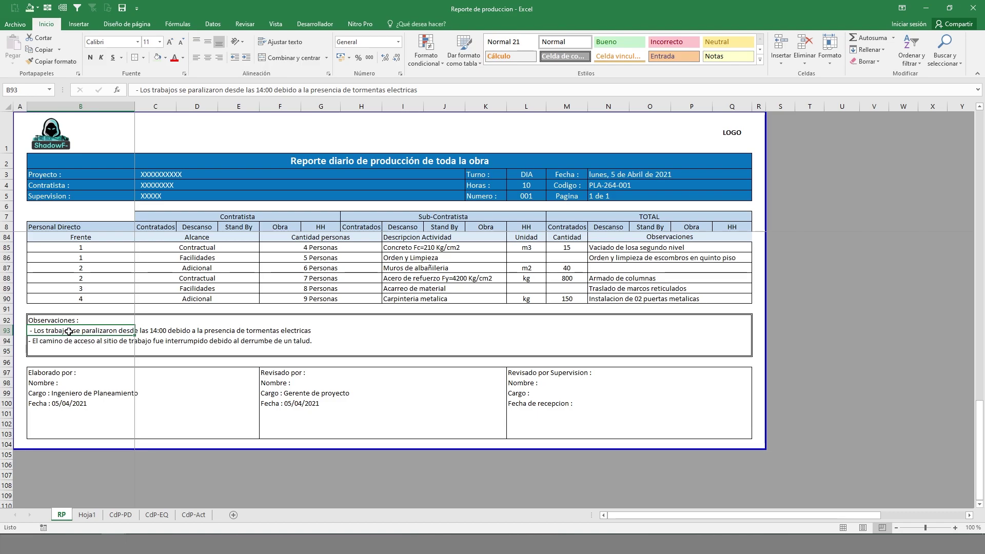
# - Return to the Personal Directo table and check the Oficial row's subcontractor HH and total Contratados cells
pyautogui.scroll(20, 231, 379)
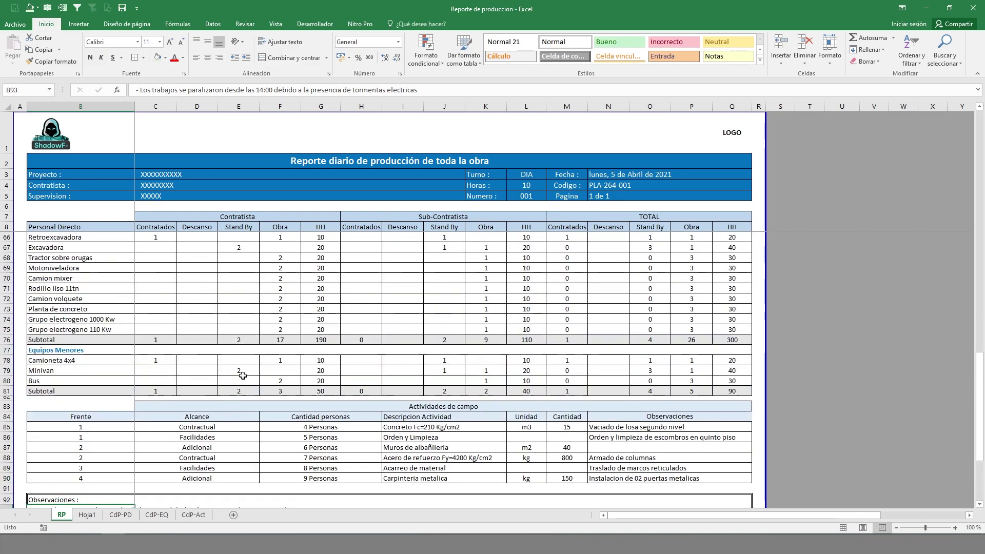
pyautogui.scroll(2, 677, 447)
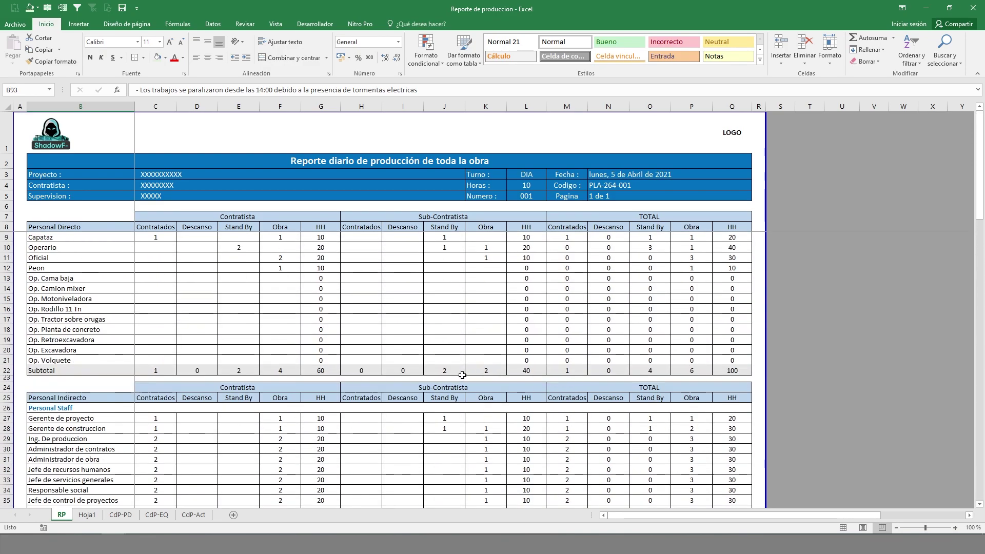
pyautogui.click(510, 258)
pyautogui.click(558, 258)
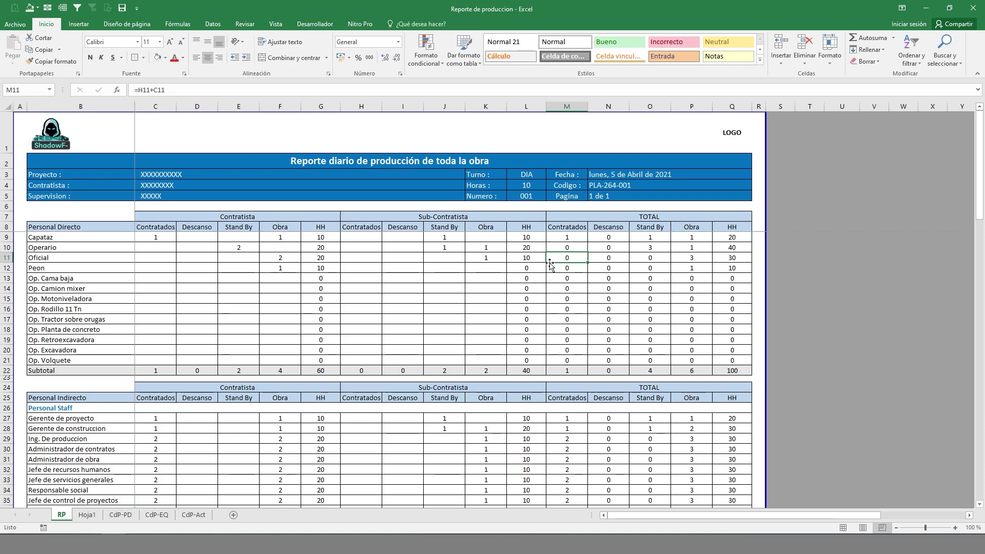
# - Open the CdP-PD sheet and examine its direct personnel records by Categoria, Estatus, Cantidad, HH and FECHA
pyautogui.click(120, 514)
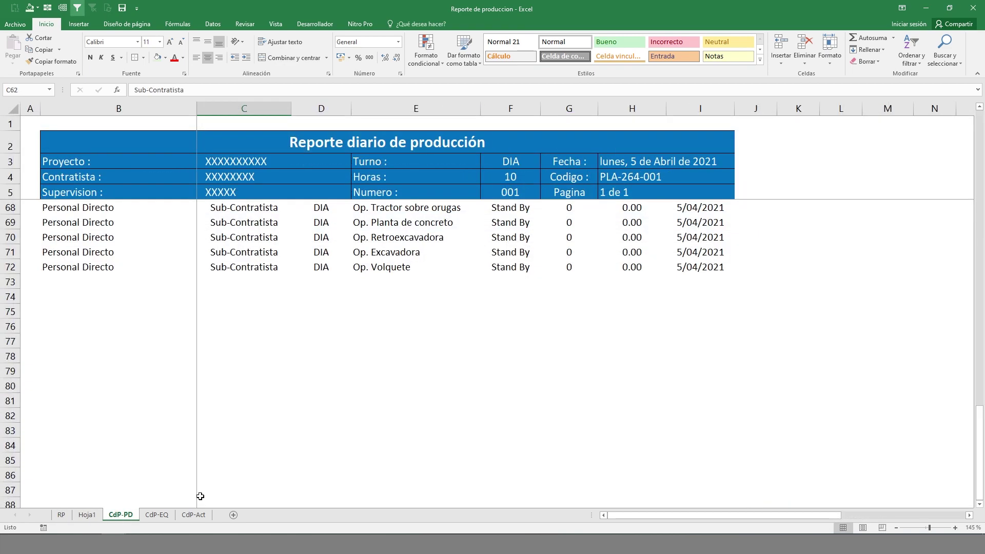
pyautogui.click(360, 359)
pyautogui.scroll(15, 499, 446)
pyautogui.scroll(5, 506, 451)
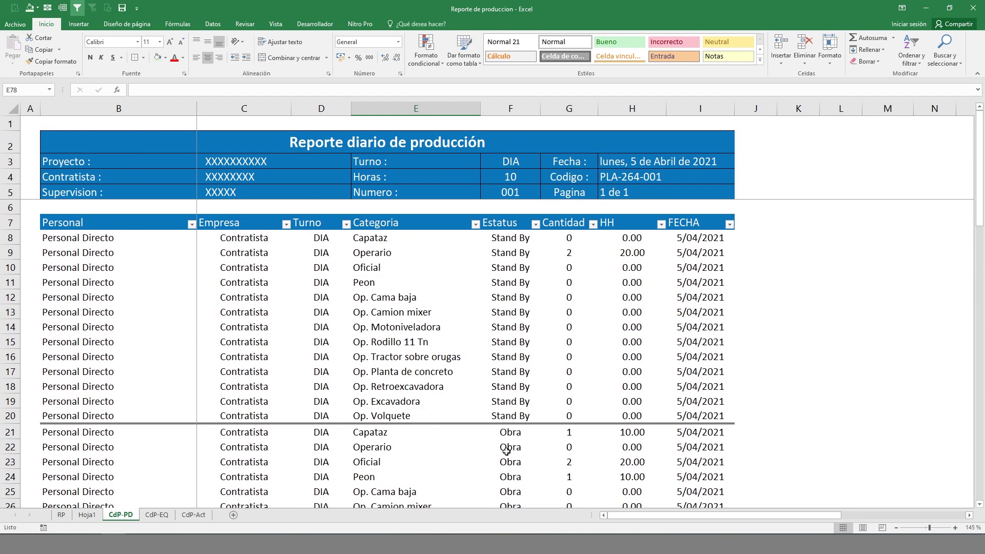
pyautogui.click(546, 303)
pyautogui.click(621, 295)
pyautogui.click(672, 245)
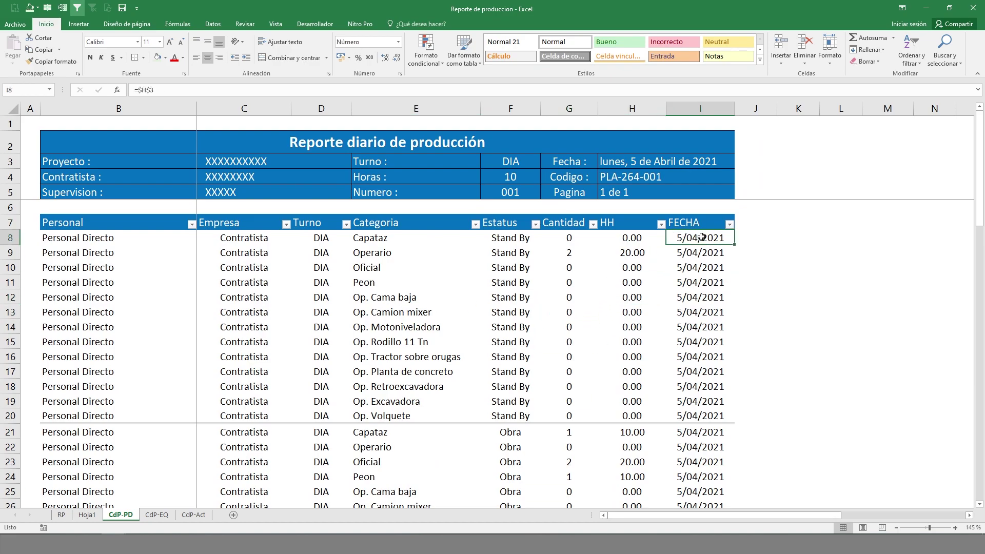
pyautogui.click(77, 236)
pyautogui.moveTo(76, 237); pyautogui.dragTo(700, 447)
pyautogui.click(488, 240)
pyautogui.click(470, 263)
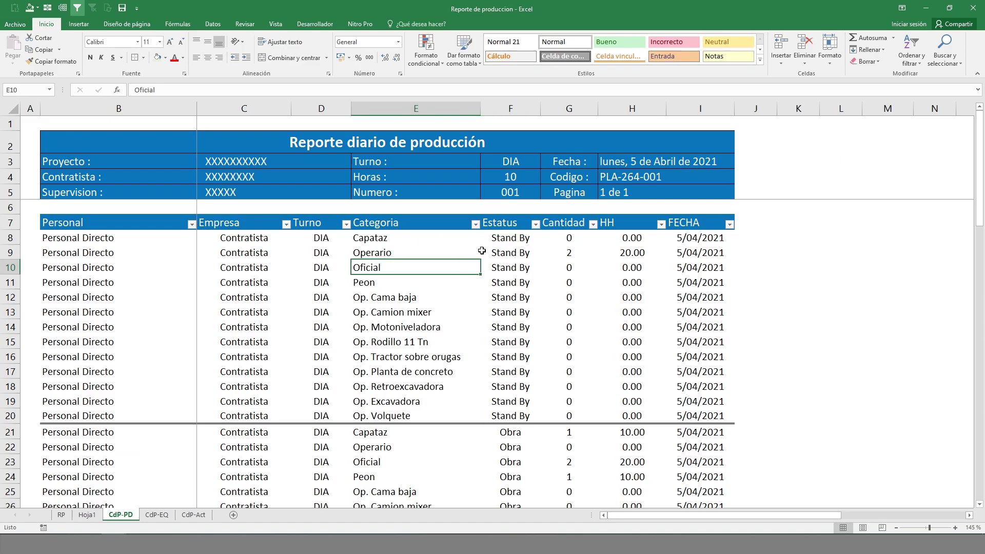
# - Check how the Cantidad and date cells in CdP-PD link to the RP sheet and look through the following records
pyautogui.click(60, 515)
pyautogui.click(120, 514)
pyautogui.click(568, 253)
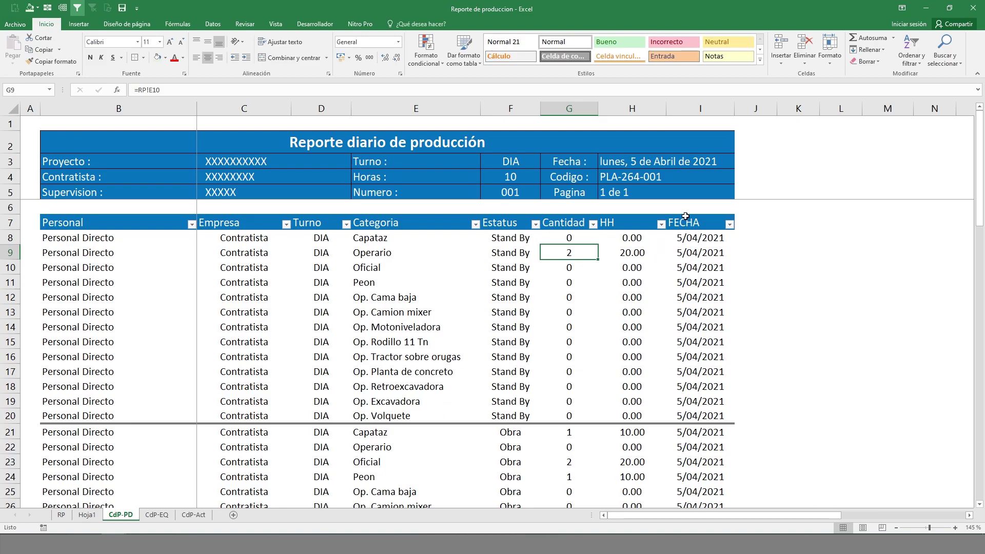
pyautogui.click(649, 161)
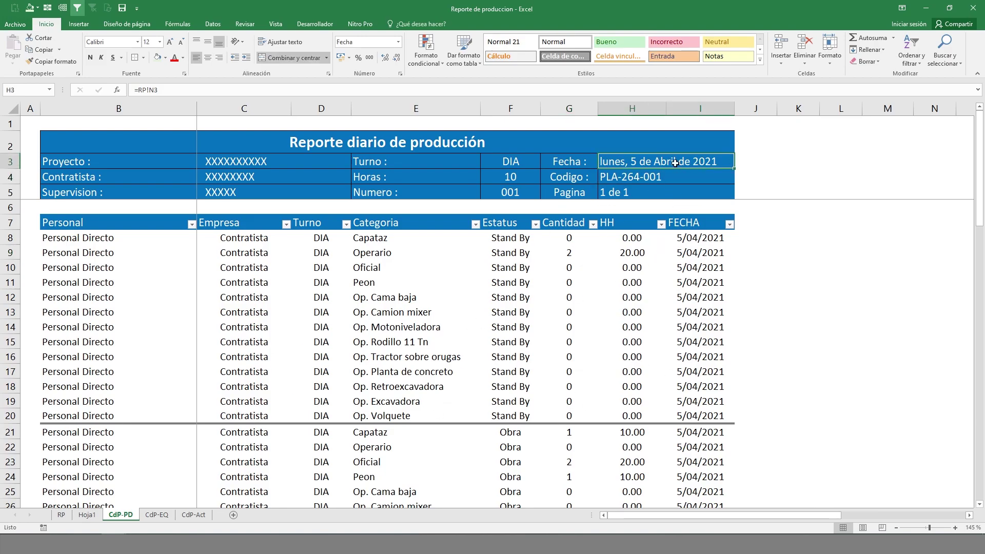
pyautogui.click(714, 241)
pyautogui.scroll(-2, 534, 312)
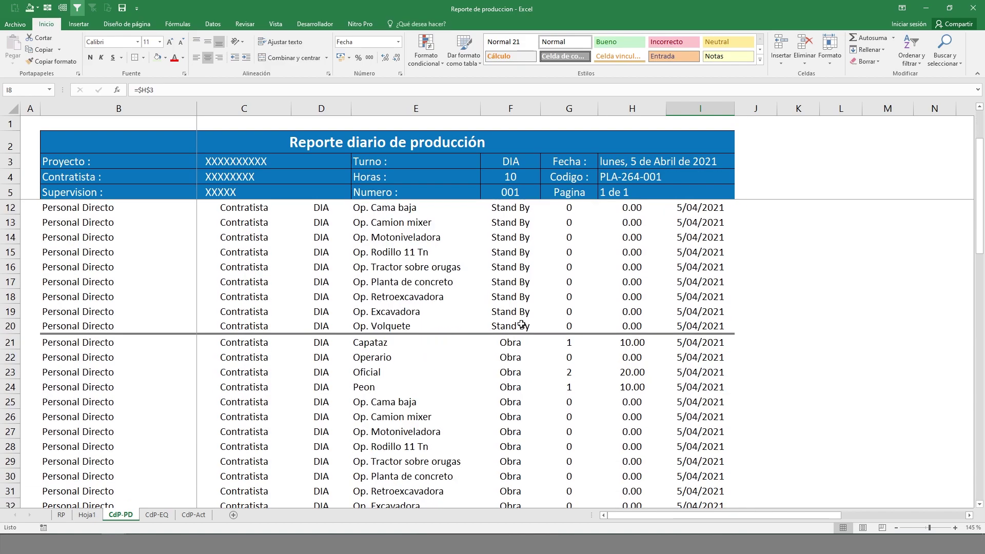
pyautogui.scroll(-1, 494, 334)
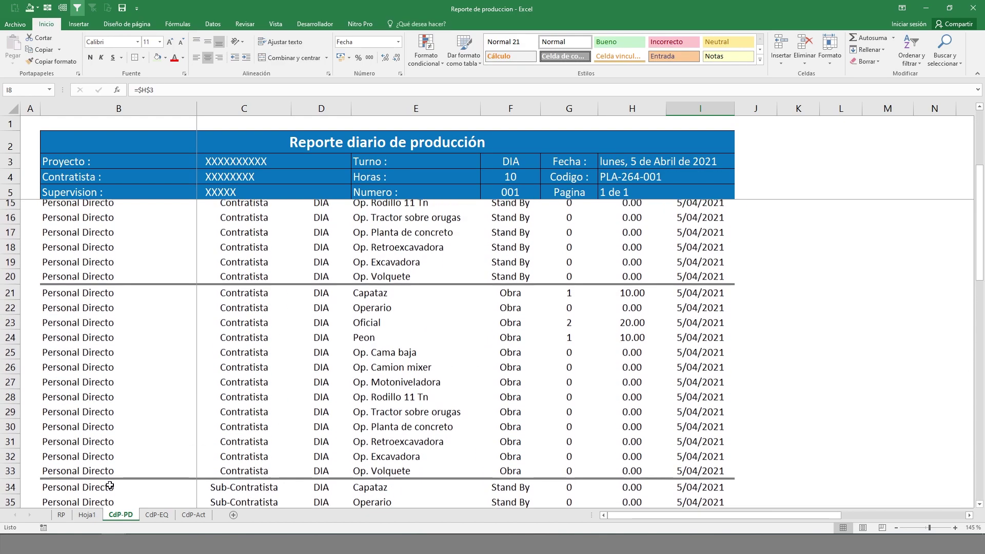
# - Switch to the Historico reportes de producción workbook and look through the labour records on the Mo sheet
pyautogui.moveTo(197, 485)
pyautogui.click(165, 494)
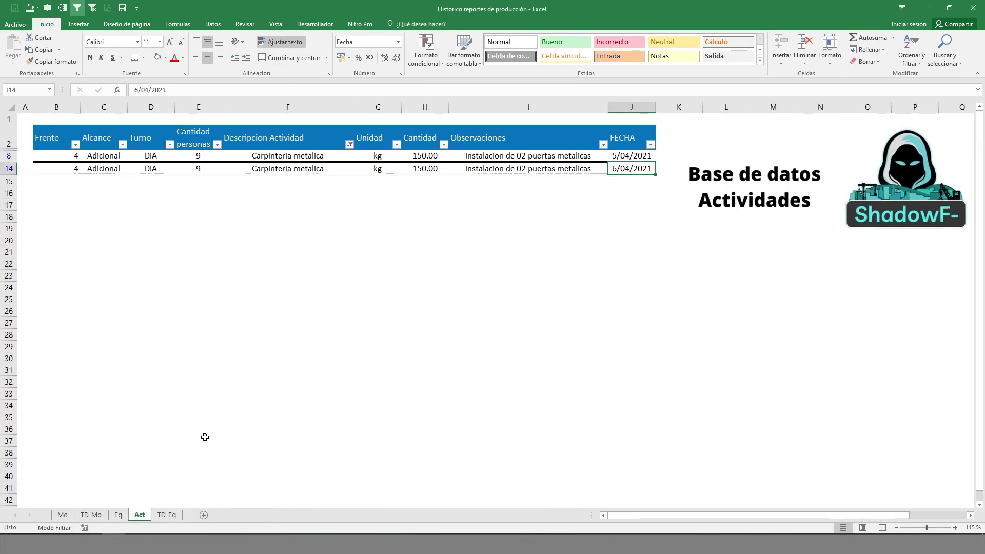
pyautogui.click(62, 514)
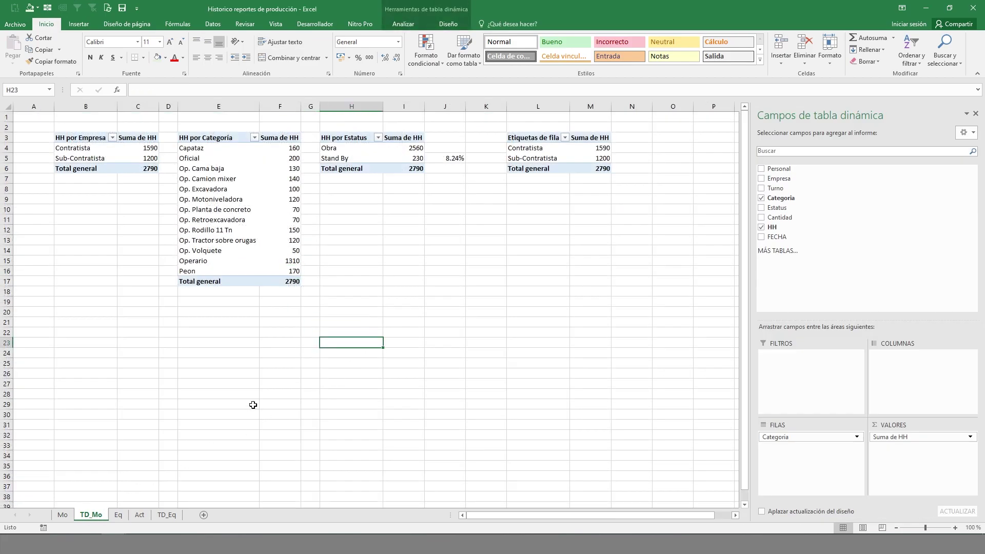
pyautogui.scroll(20, 394, 418)
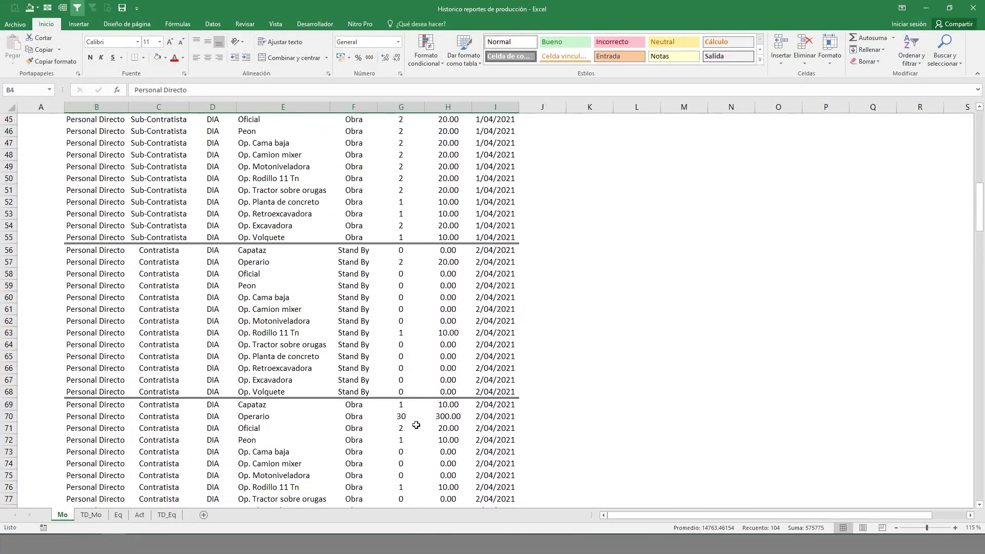
pyautogui.click(376, 373)
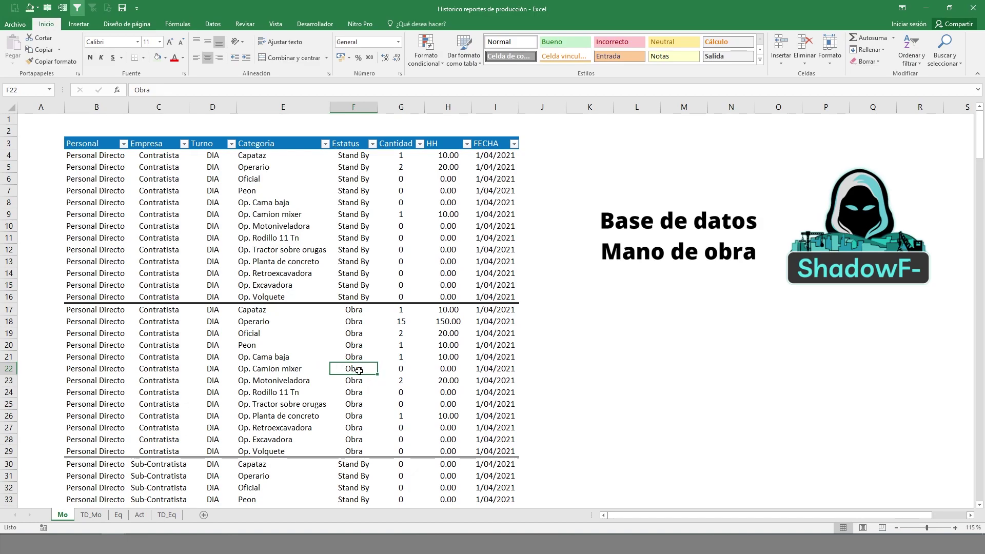
# - Open the TD_Mo sheet and examine the pivot tables of HH by Estatus, Categoría and Empresa
pyautogui.hotkey('ctrl', 'pagedown')
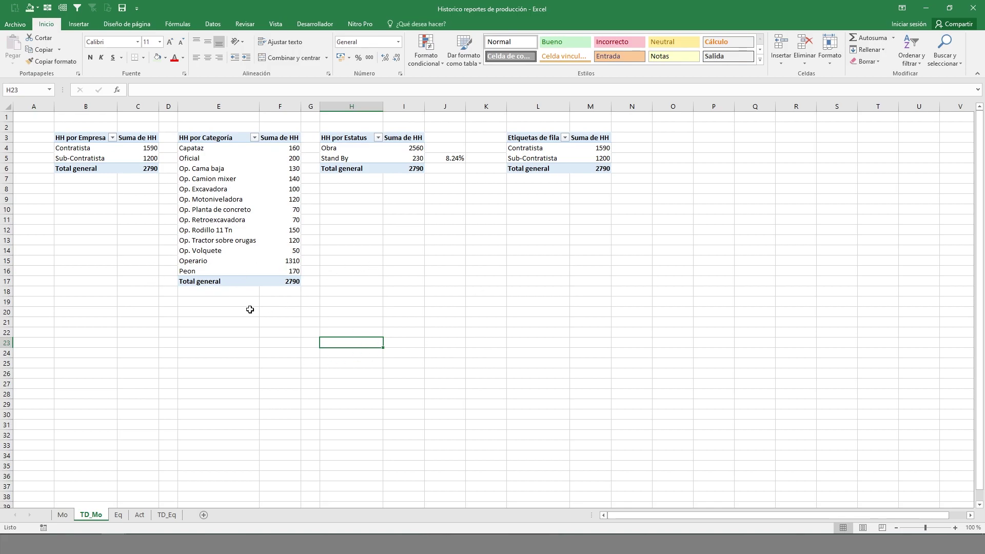
pyautogui.moveTo(348, 152); pyautogui.dragTo(405, 159)
pyautogui.moveTo(195, 148); pyautogui.dragTo(274, 272)
pyautogui.moveTo(61, 147); pyautogui.dragTo(148, 158)
pyautogui.click(508, 230)
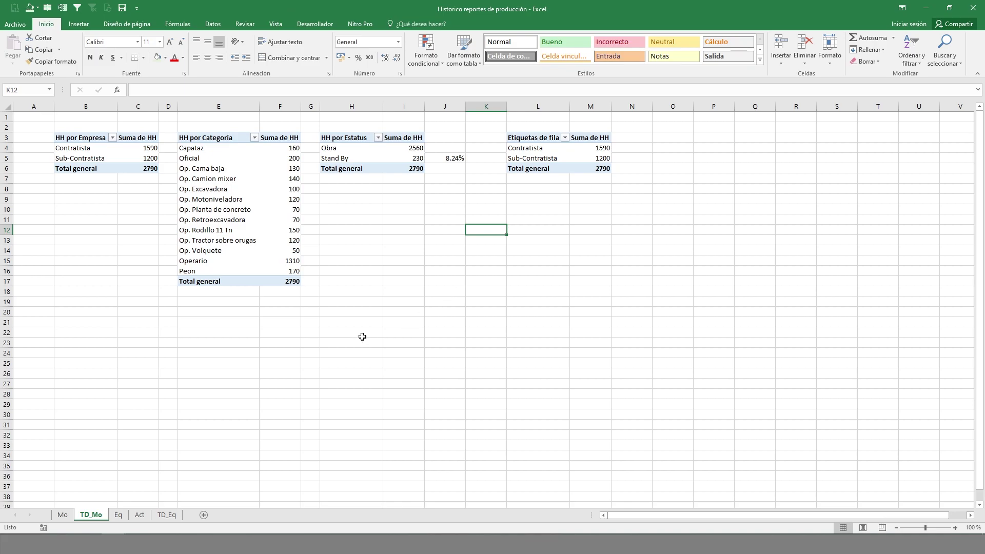
# - Open the Eq sheet and review the first block of Inoperativo equipment records
pyautogui.click(118, 515)
pyautogui.scroll(4, 411, 374)
pyautogui.scroll(20, 440, 421)
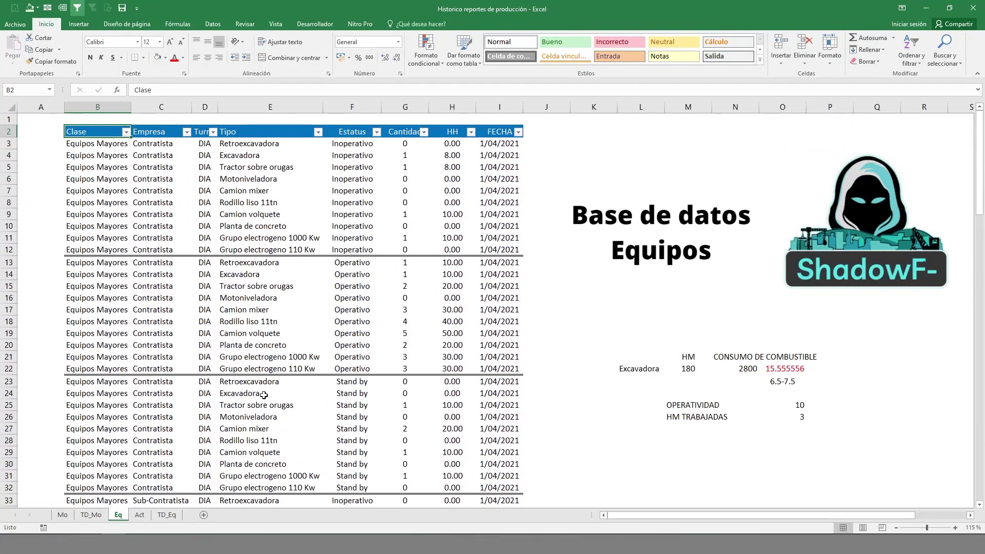
pyautogui.click(277, 297)
pyautogui.moveTo(82, 146); pyautogui.dragTo(505, 246)
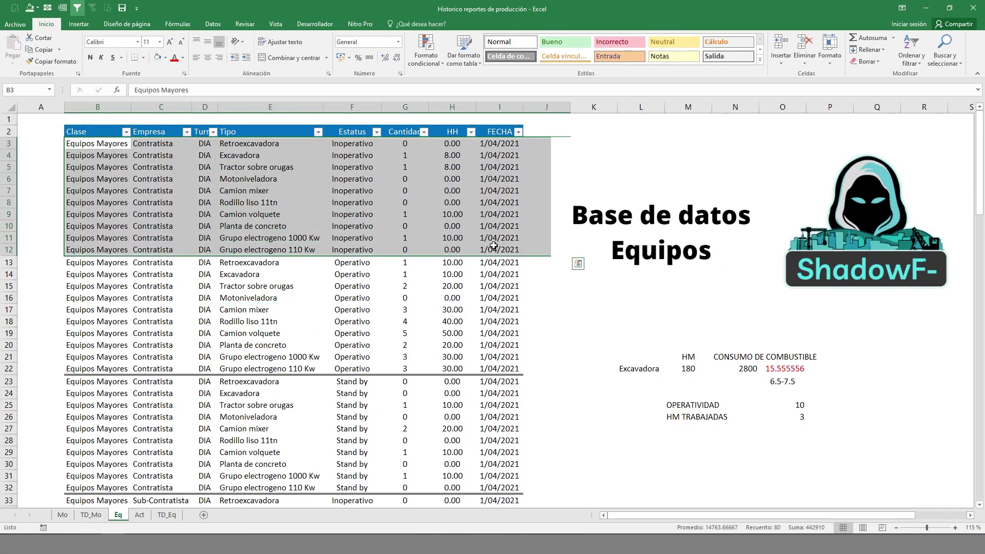
pyautogui.click(452, 274)
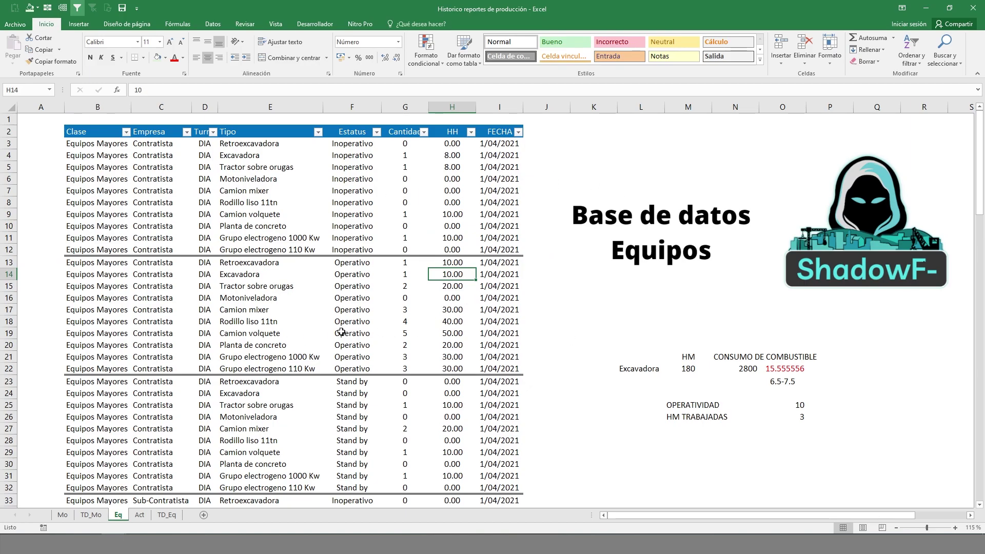
# - Clear the Descripcion Actividad filter on the Act sheet to show all activity records
pyautogui.click(139, 515)
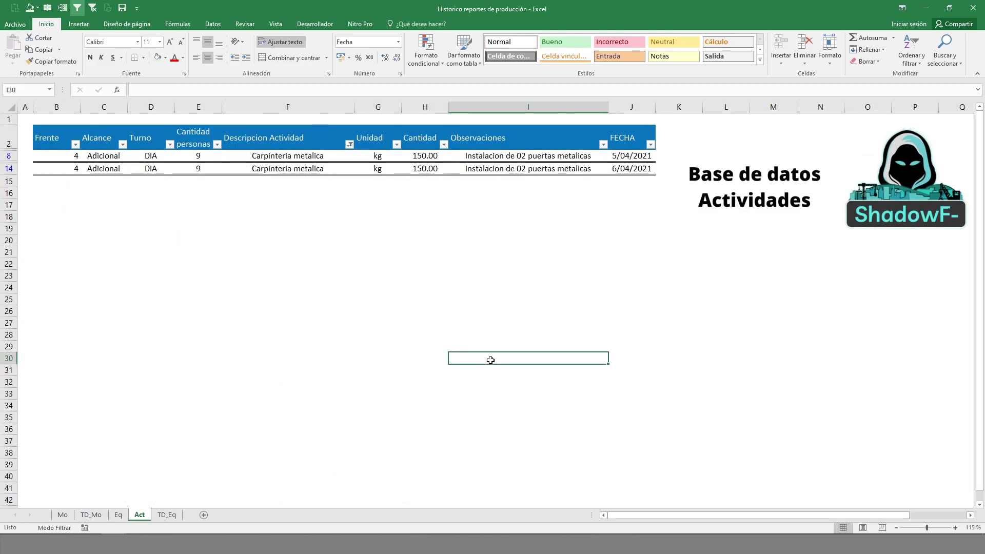
pyautogui.click(93, 8)
pyautogui.click(286, 257)
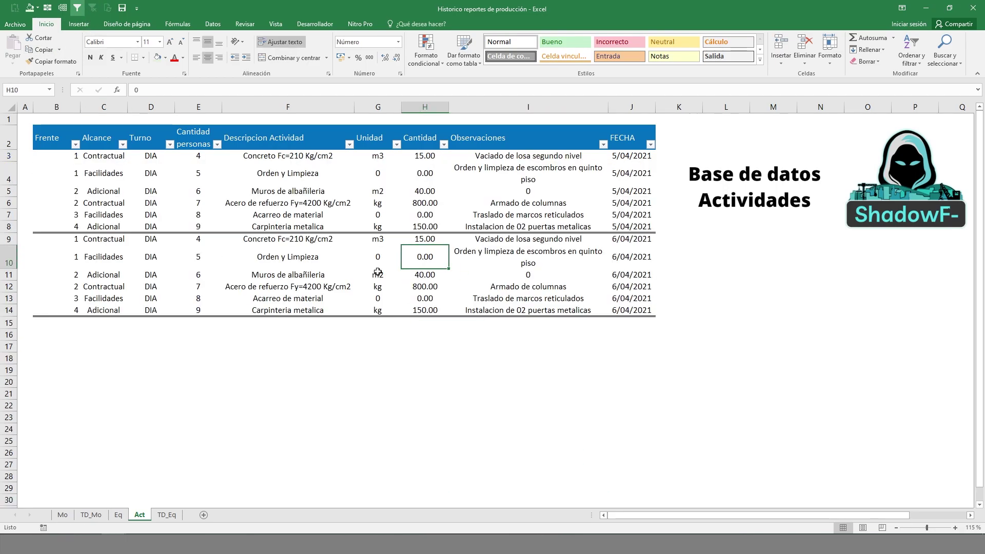
# - Compare the 5/04/2021 and 6/04/2021 blocks of records in the Act sheet's activities table
pyautogui.moveTo(77, 163)
pyautogui.mouseDown()
pyautogui.moveTo(215, 200)
pyautogui.moveTo(631, 226)
pyautogui.mouseUp()
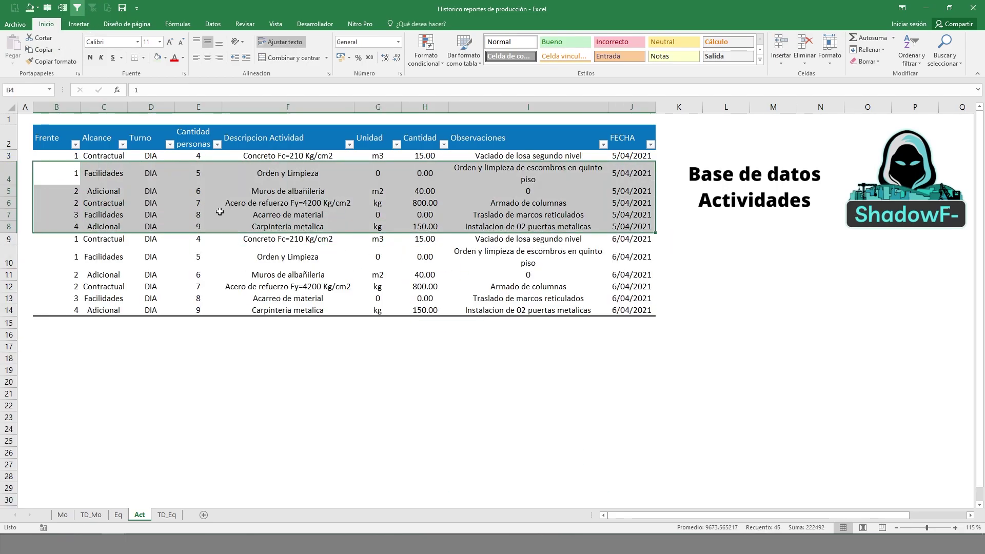
pyautogui.moveTo(90, 237); pyautogui.dragTo(634, 310)
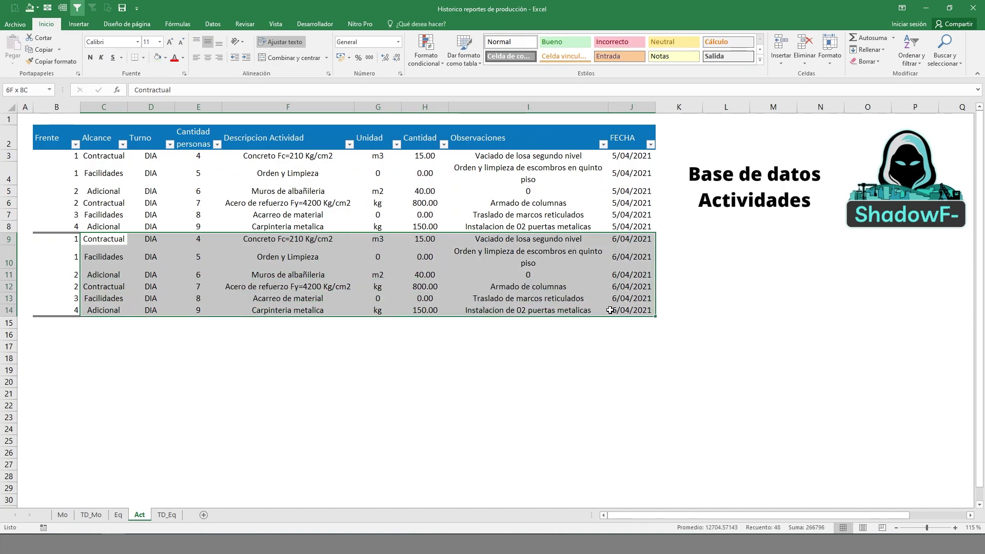
pyautogui.click(382, 339)
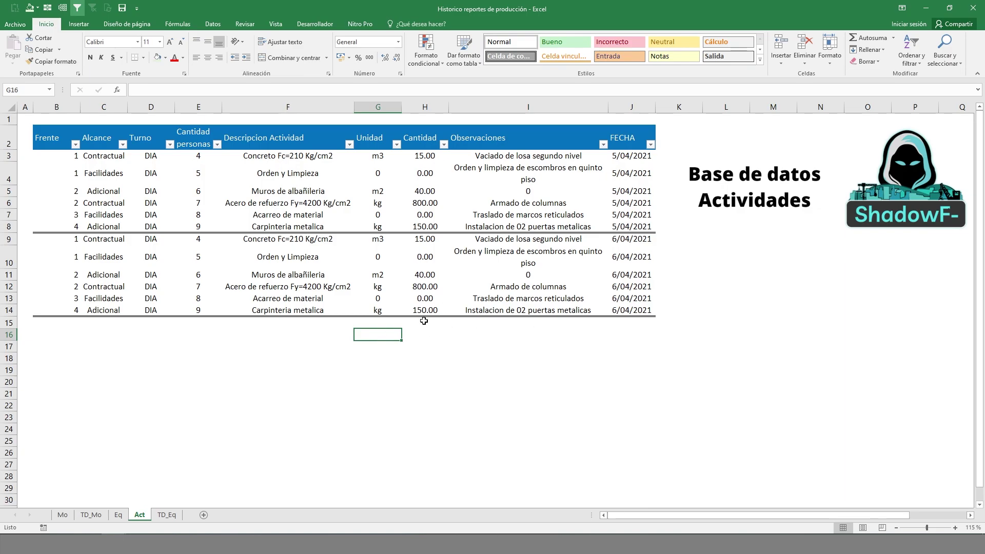
pyautogui.moveTo(388, 240); pyautogui.dragTo(644, 320)
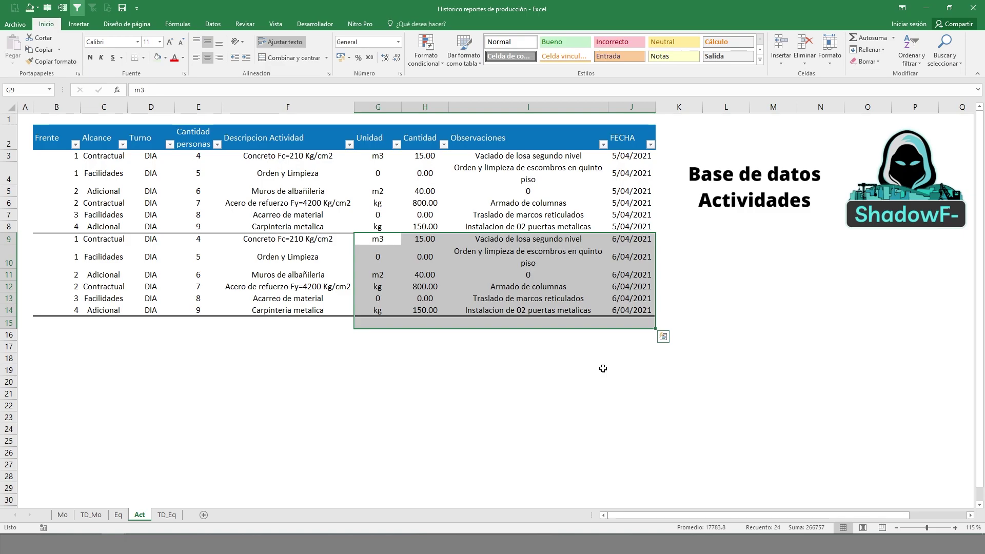
pyautogui.click(492, 345)
pyautogui.moveTo(86, 238); pyautogui.dragTo(623, 313)
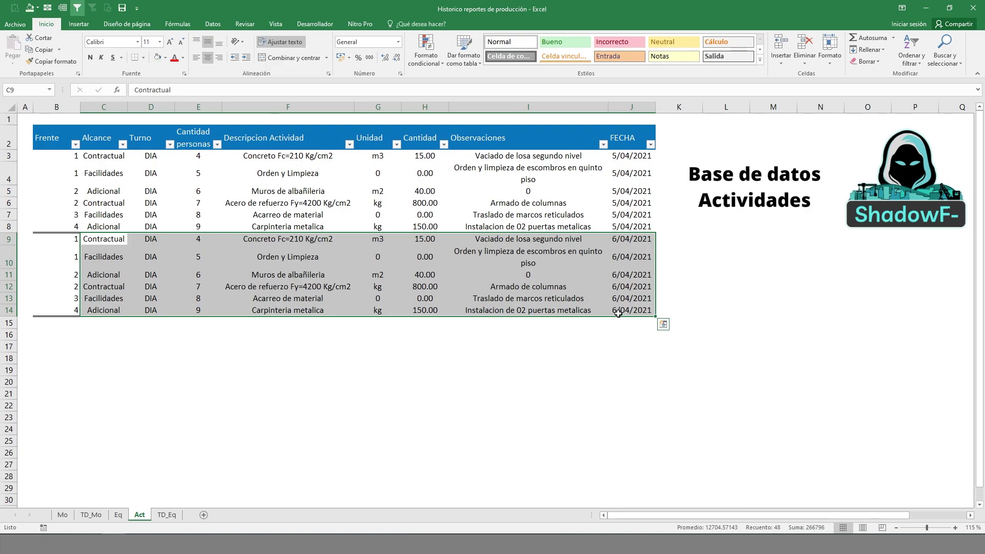
pyautogui.click(347, 202)
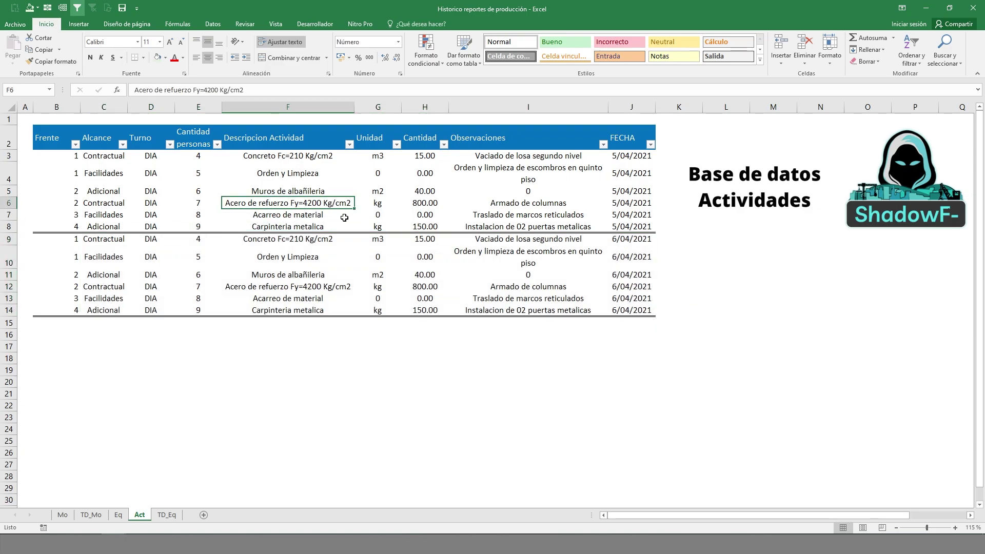
pyautogui.moveTo(74, 157); pyautogui.dragTo(644, 231)
pyautogui.click(551, 252)
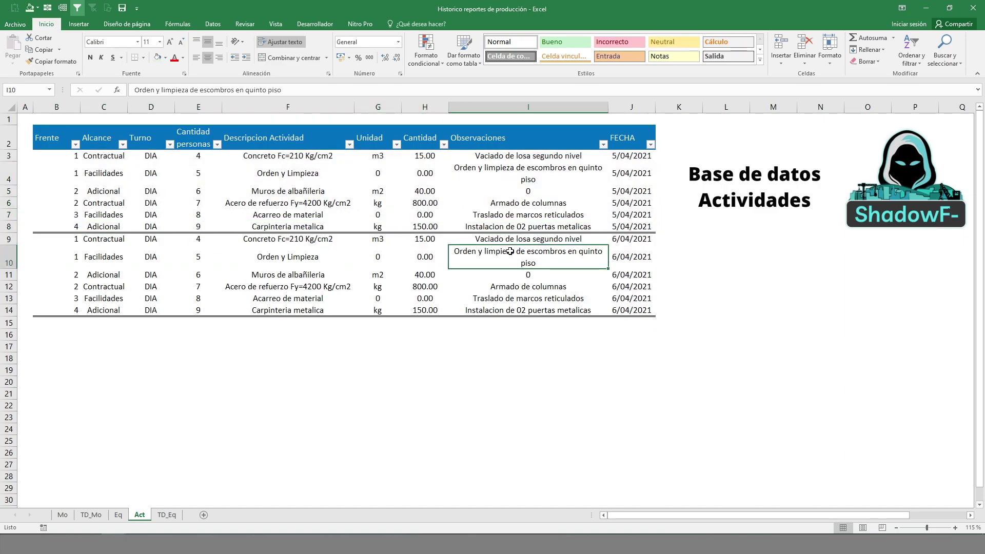
pyautogui.moveTo(60, 237); pyautogui.dragTo(642, 310)
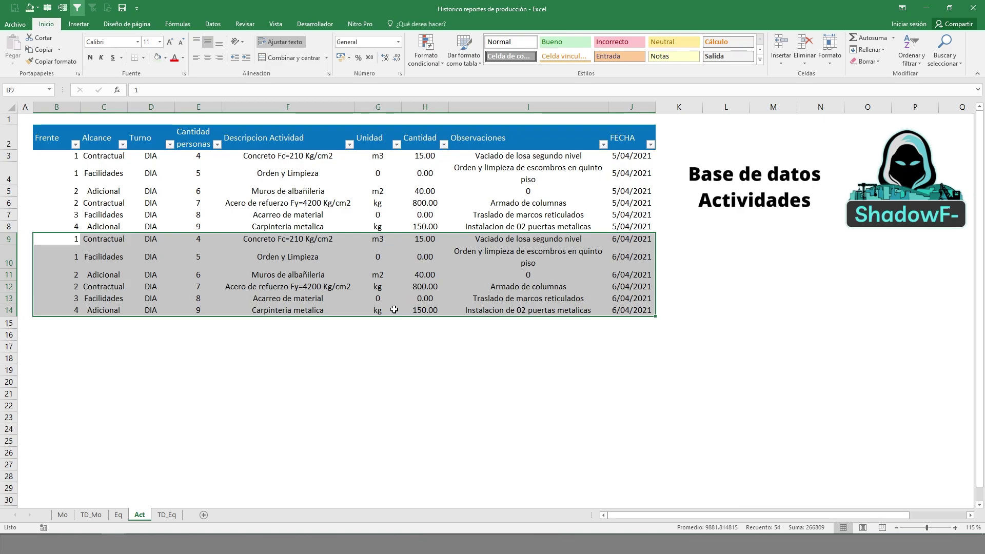
pyautogui.click(393, 345)
pyautogui.moveTo(51, 141); pyautogui.dragTo(618, 310)
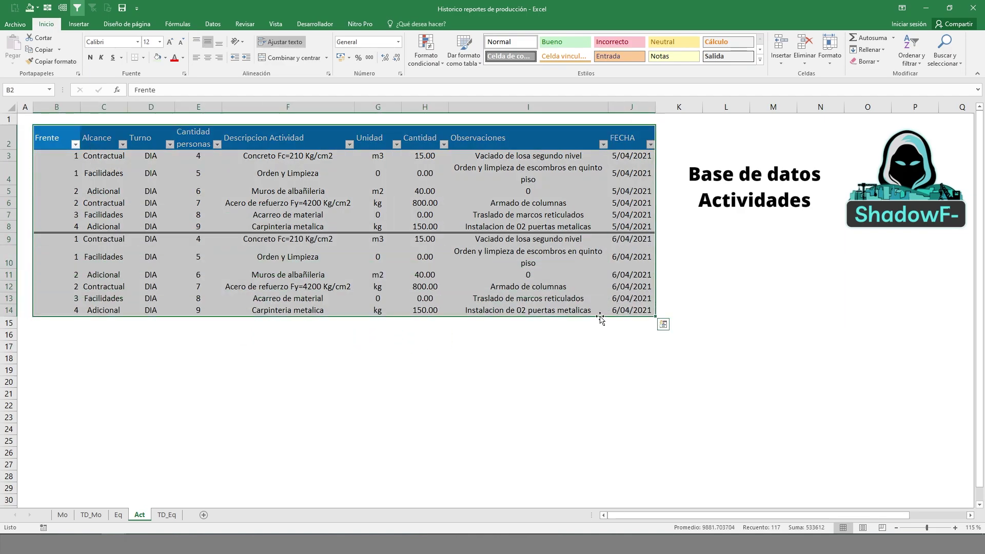
# - Return to the Eq sheet and examine the Cantidad and HH values of the Inoperativo equipment
pyautogui.click(119, 515)
pyautogui.click(267, 321)
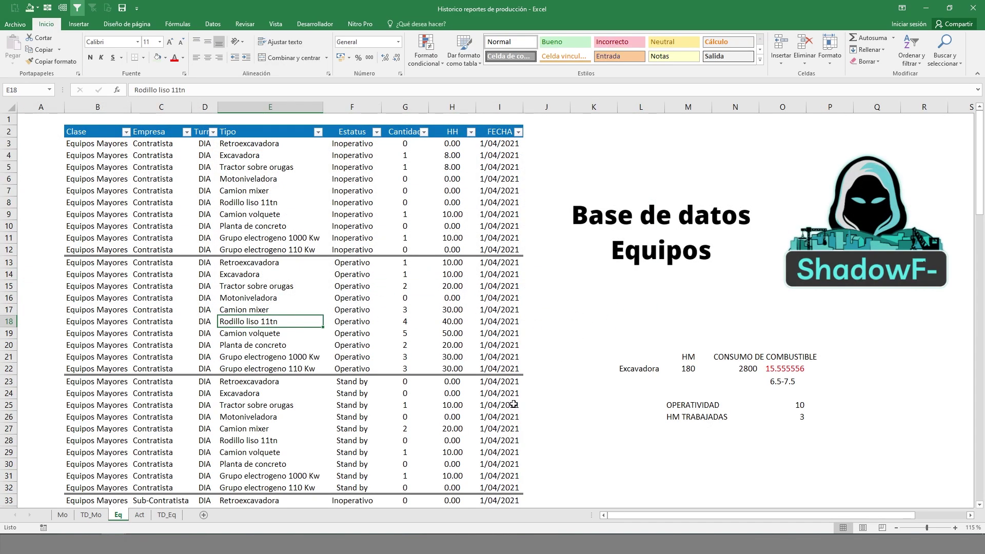
pyautogui.click(582, 366)
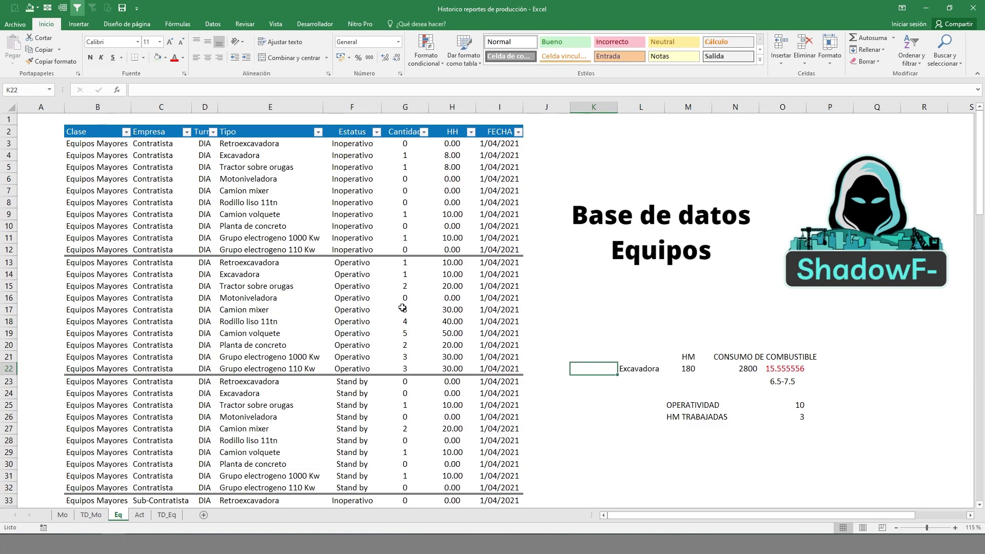
pyautogui.click(221, 211)
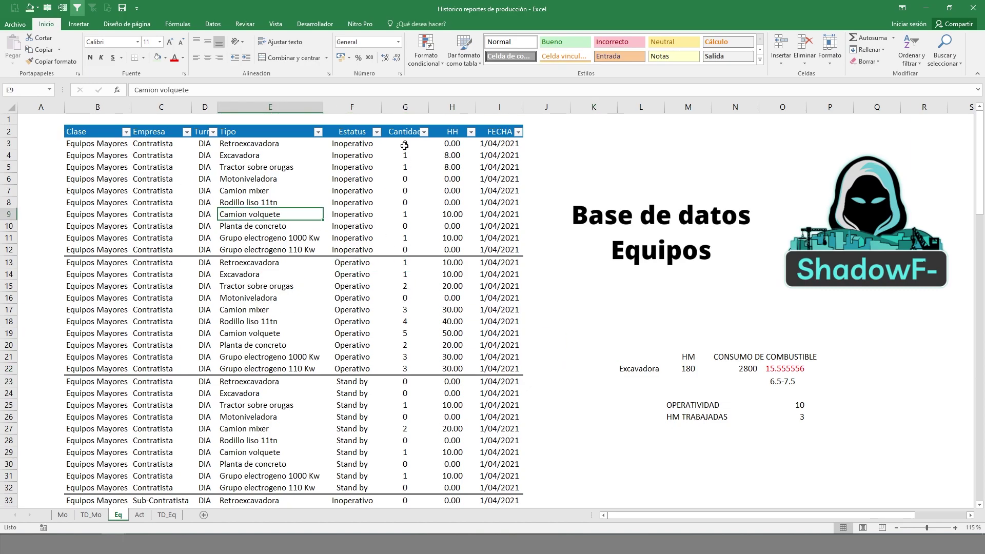
pyautogui.moveTo(404, 146); pyautogui.dragTo(405, 251)
pyautogui.moveTo(452, 155); pyautogui.dragTo(447, 251)
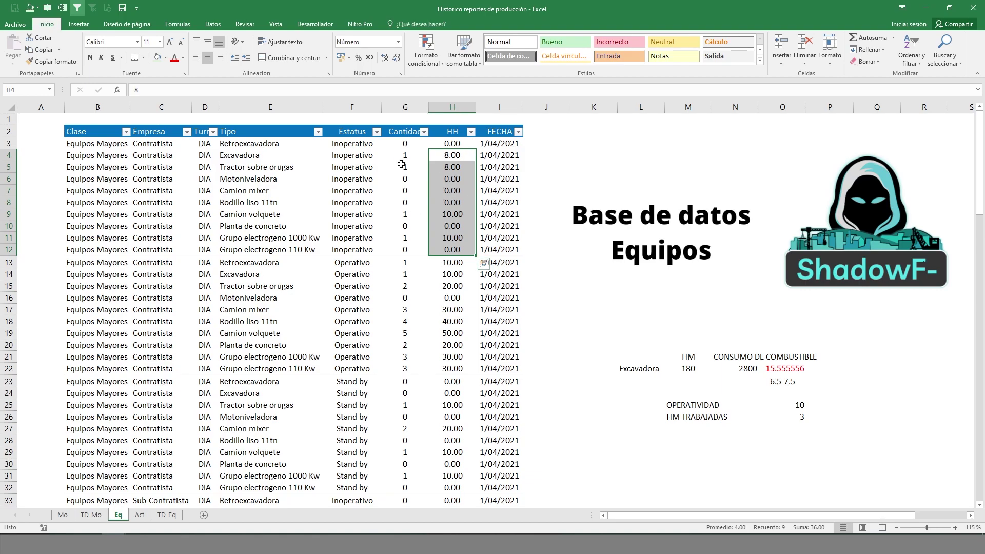
# - Enter the headings HM INICIAL in L30 and HM FINAL in M30, beneath the fuel consumption notes
pyautogui.click(607, 297)
pyautogui.click(639, 473)
pyautogui.click(647, 463)
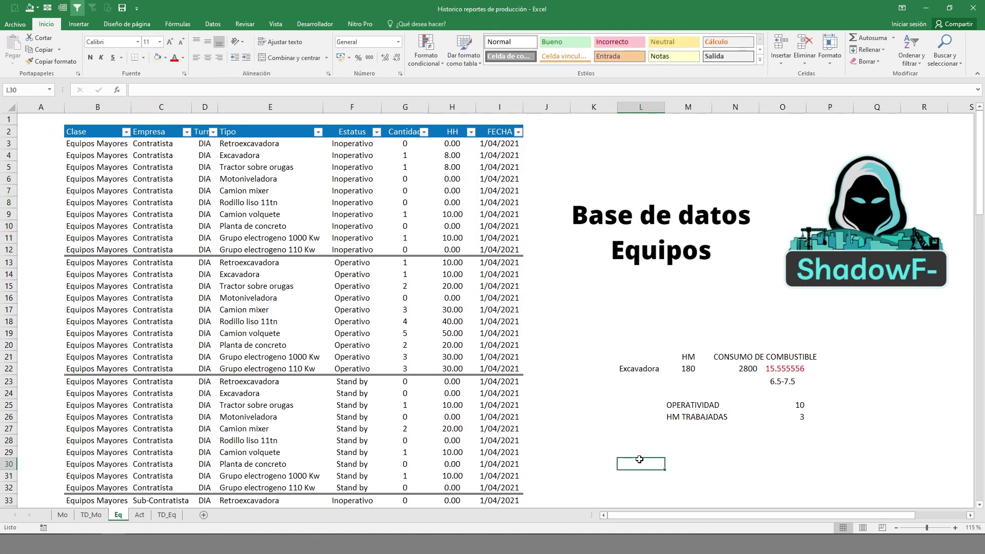
pyautogui.write('hh')
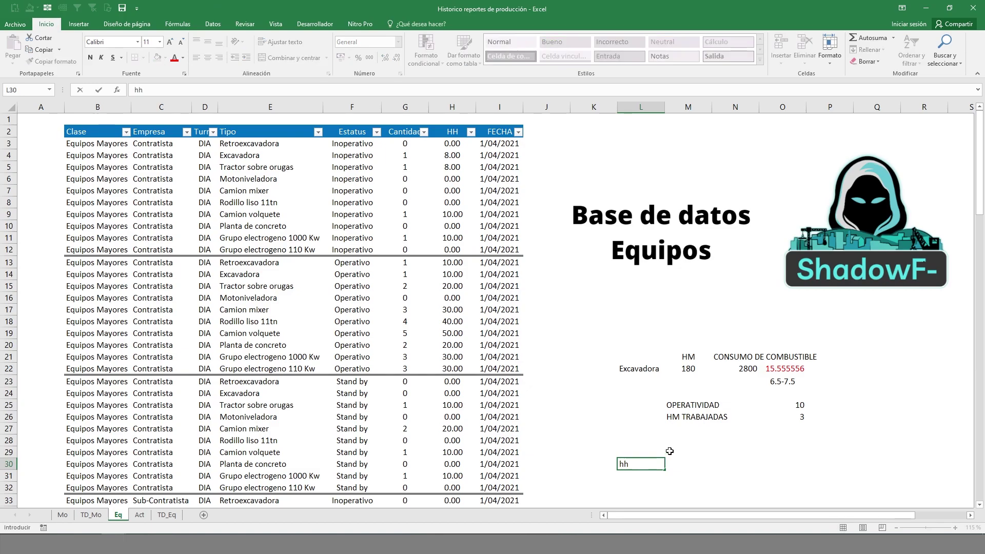
pyautogui.write('HM INICIAL')
pyautogui.press('Tab')
pyautogui.write('HM FINAL')
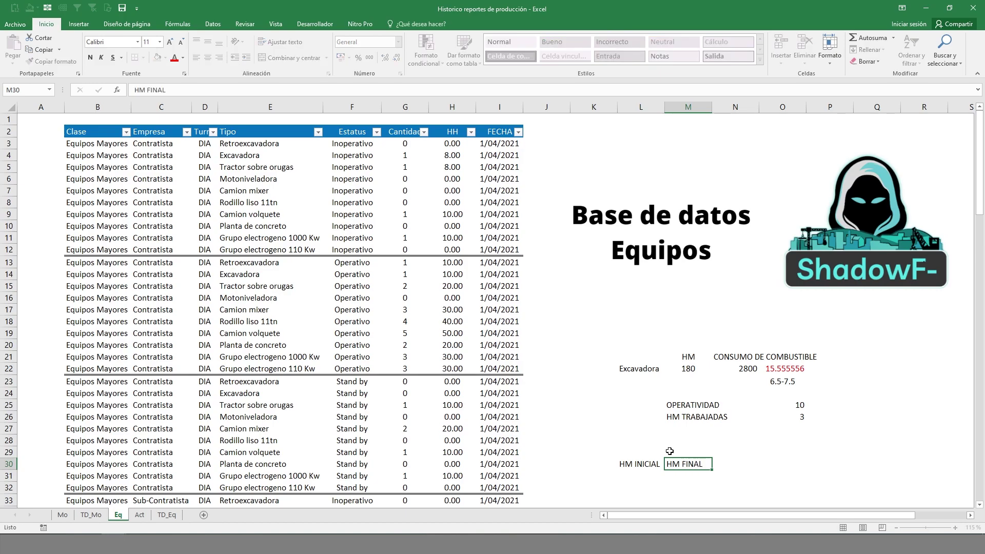
pyautogui.press('Return')
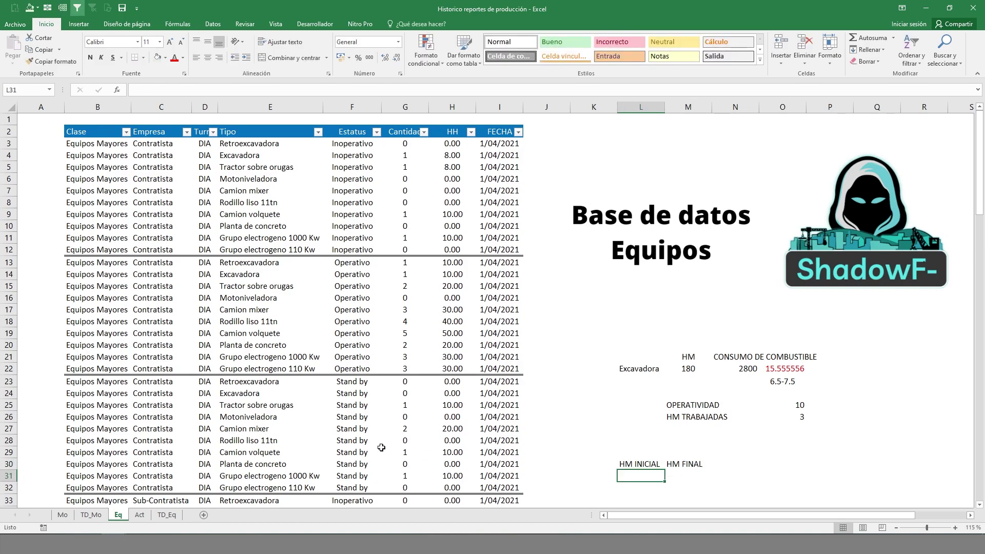
# - Return to the Act sheet and review all activity records, including the 6/04/2021 block
pyautogui.click(139, 515)
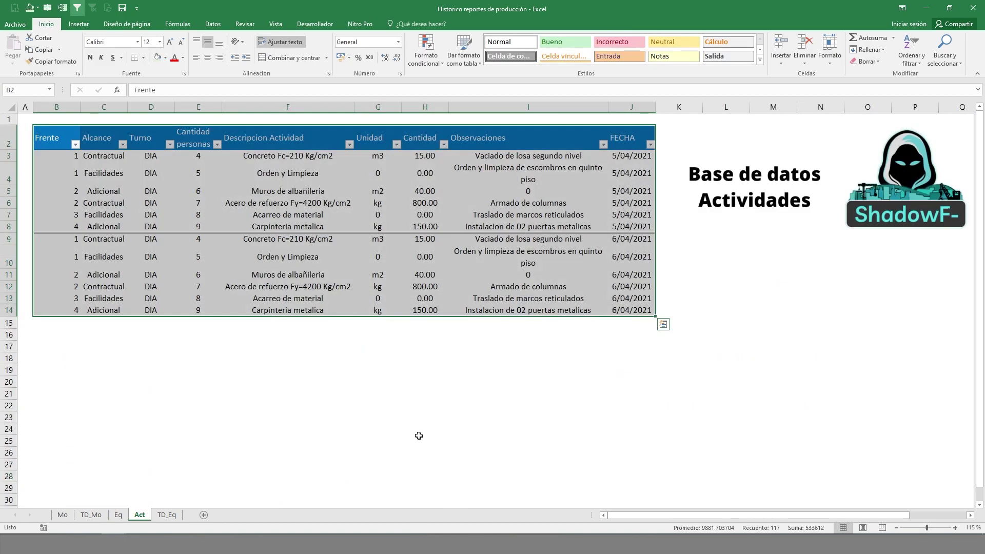
pyautogui.click(335, 386)
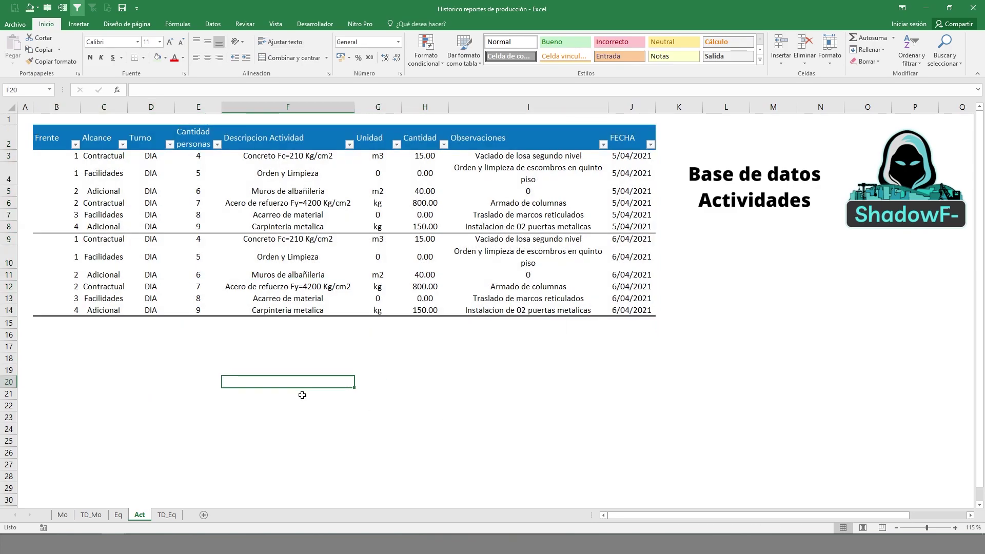
pyautogui.moveTo(67, 155); pyautogui.dragTo(641, 311)
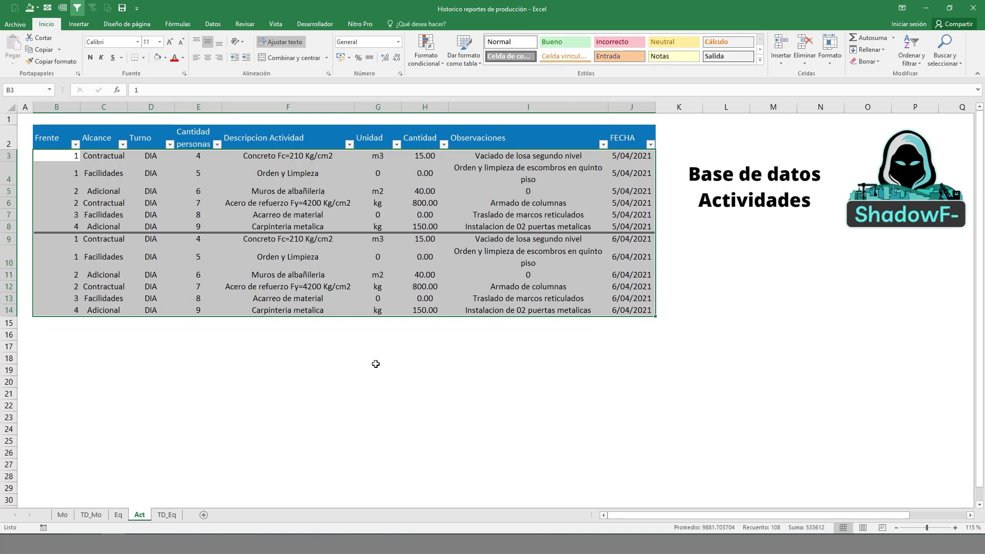
pyautogui.click(574, 356)
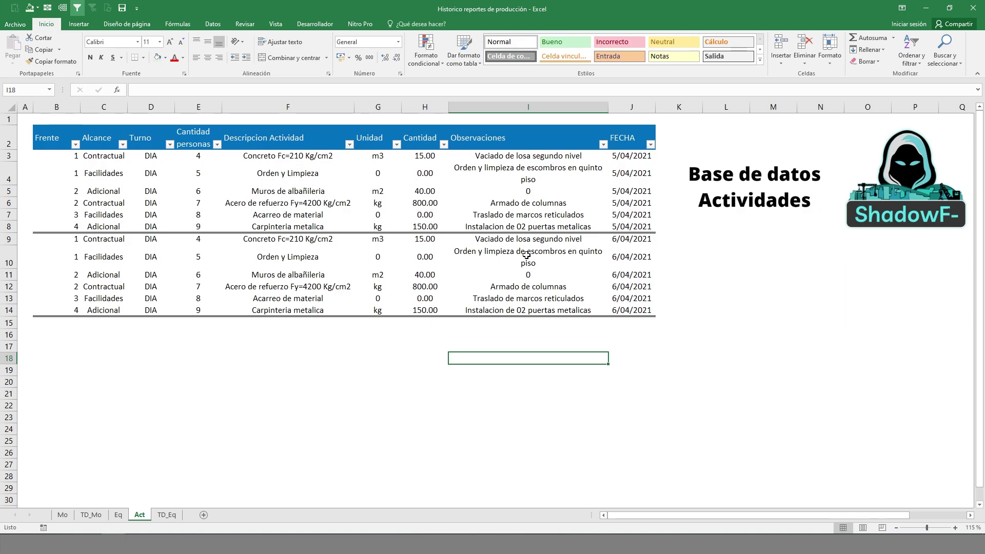
pyautogui.click(673, 273)
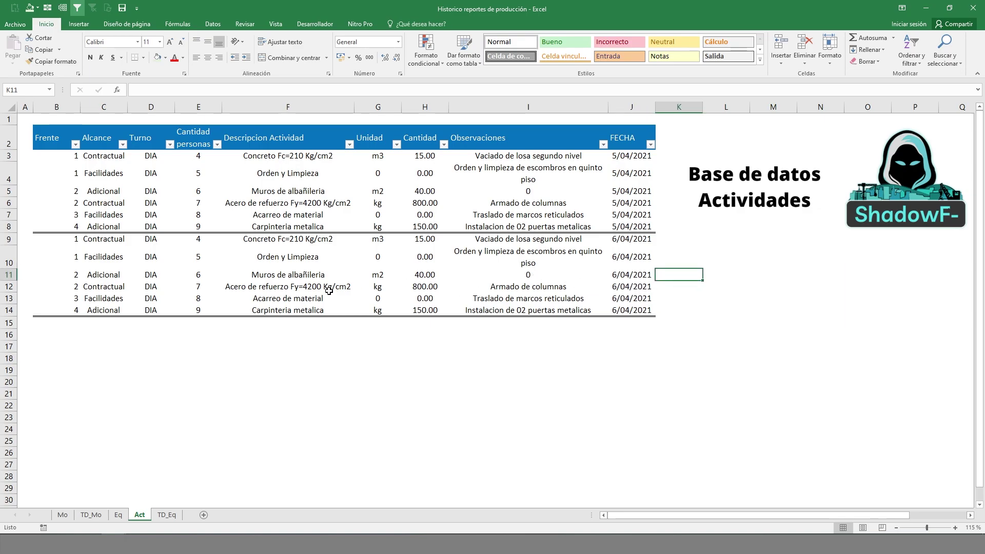
pyautogui.moveTo(71, 231)
pyautogui.mouseDown()
pyautogui.moveTo(131, 262)
pyautogui.moveTo(647, 301)
pyautogui.moveTo(630, 313)
pyautogui.mouseUp()
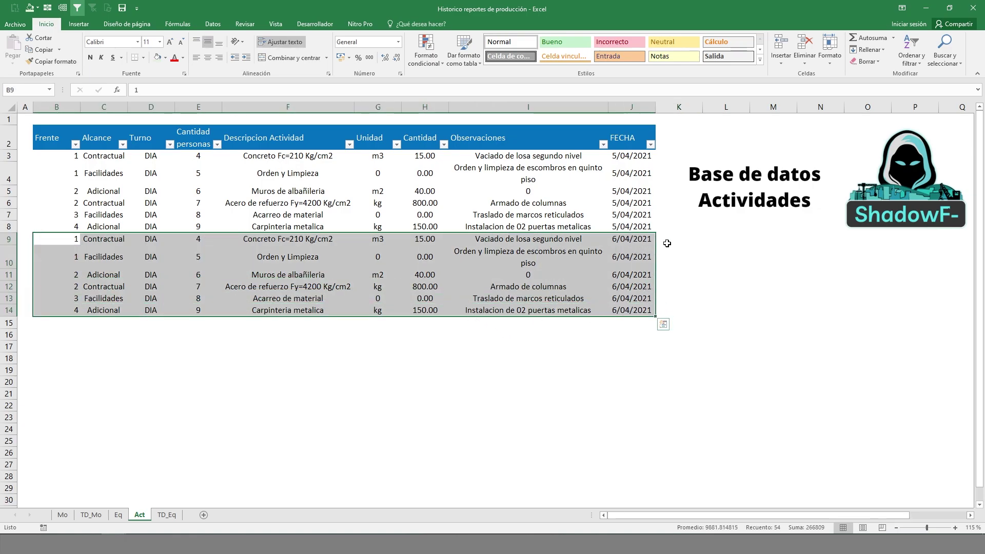
# - Examine the dates under FECHA and the empty rows below the activities table where further days are added
pyautogui.click(631, 214)
pyautogui.moveTo(632, 190); pyautogui.dragTo(528, 298)
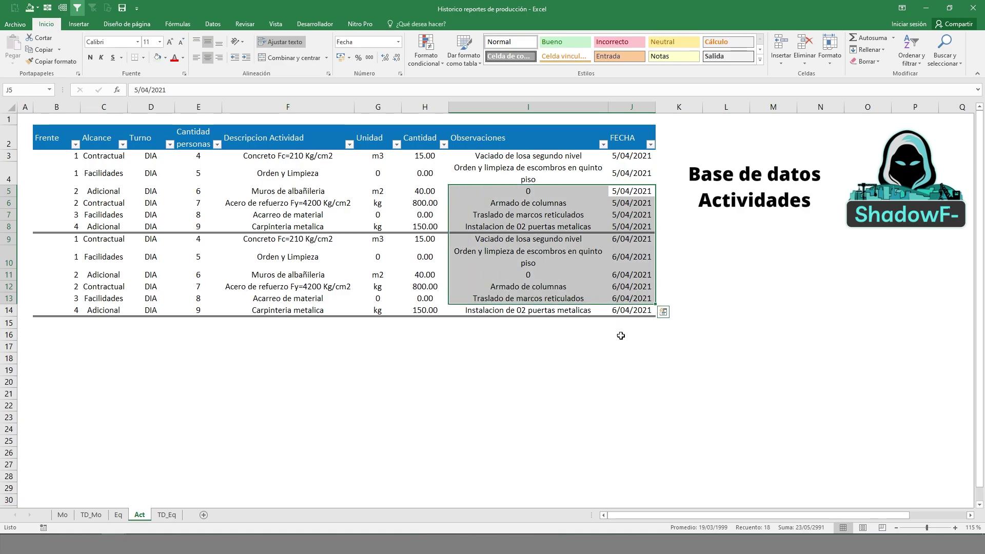
pyautogui.click(632, 335)
pyautogui.moveTo(629, 326); pyautogui.dragTo(630, 444)
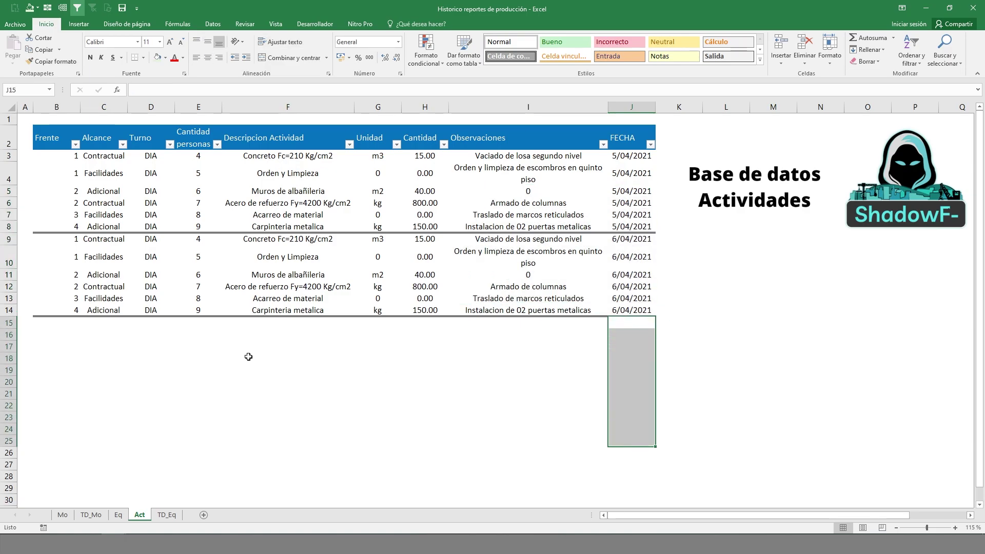
pyautogui.click(111, 334)
pyautogui.moveTo(51, 227)
pyautogui.mouseDown()
pyautogui.moveTo(211, 277)
pyautogui.moveTo(647, 320)
pyautogui.moveTo(641, 310)
pyautogui.mouseUp()
pyautogui.click(625, 346)
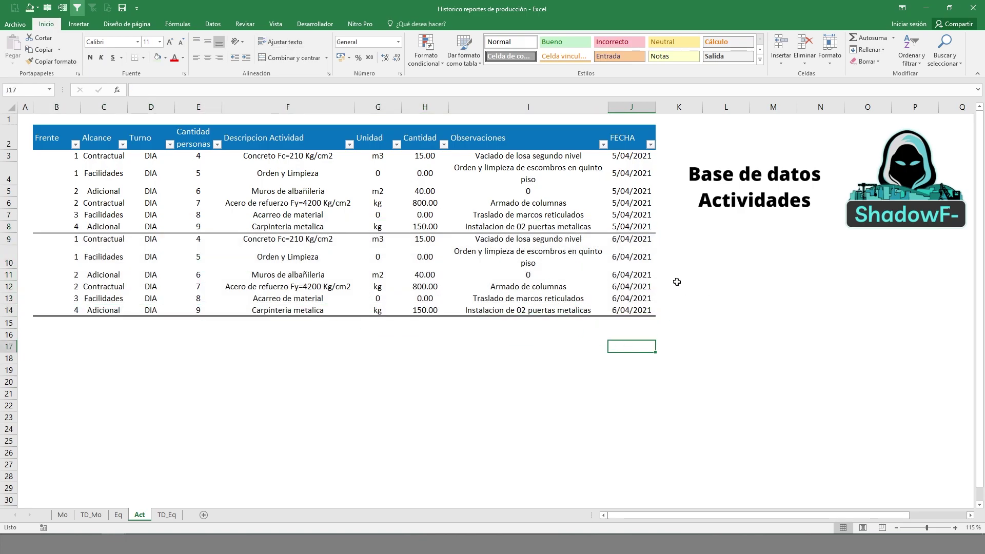
# - Check the 5/04/2021 activity records and the whole FECHA column, and switch to OBS
pyautogui.click(590, 259)
pyautogui.moveTo(68, 156)
pyautogui.mouseDown()
pyautogui.moveTo(595, 302)
pyautogui.moveTo(634, 226)
pyautogui.mouseUp()
pyautogui.moveTo(625, 155); pyautogui.dragTo(633, 309)
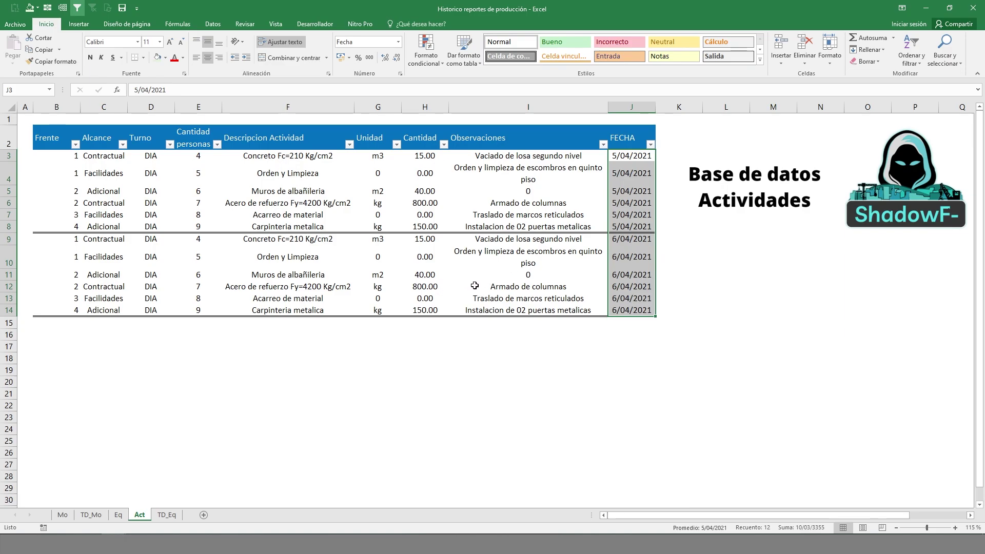
pyautogui.hotkey('alt', 'Tab')
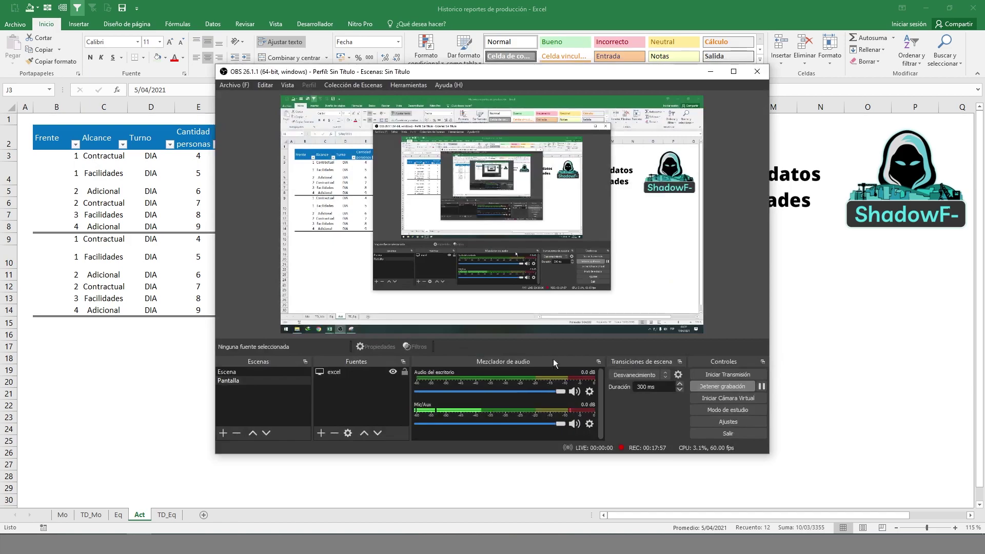